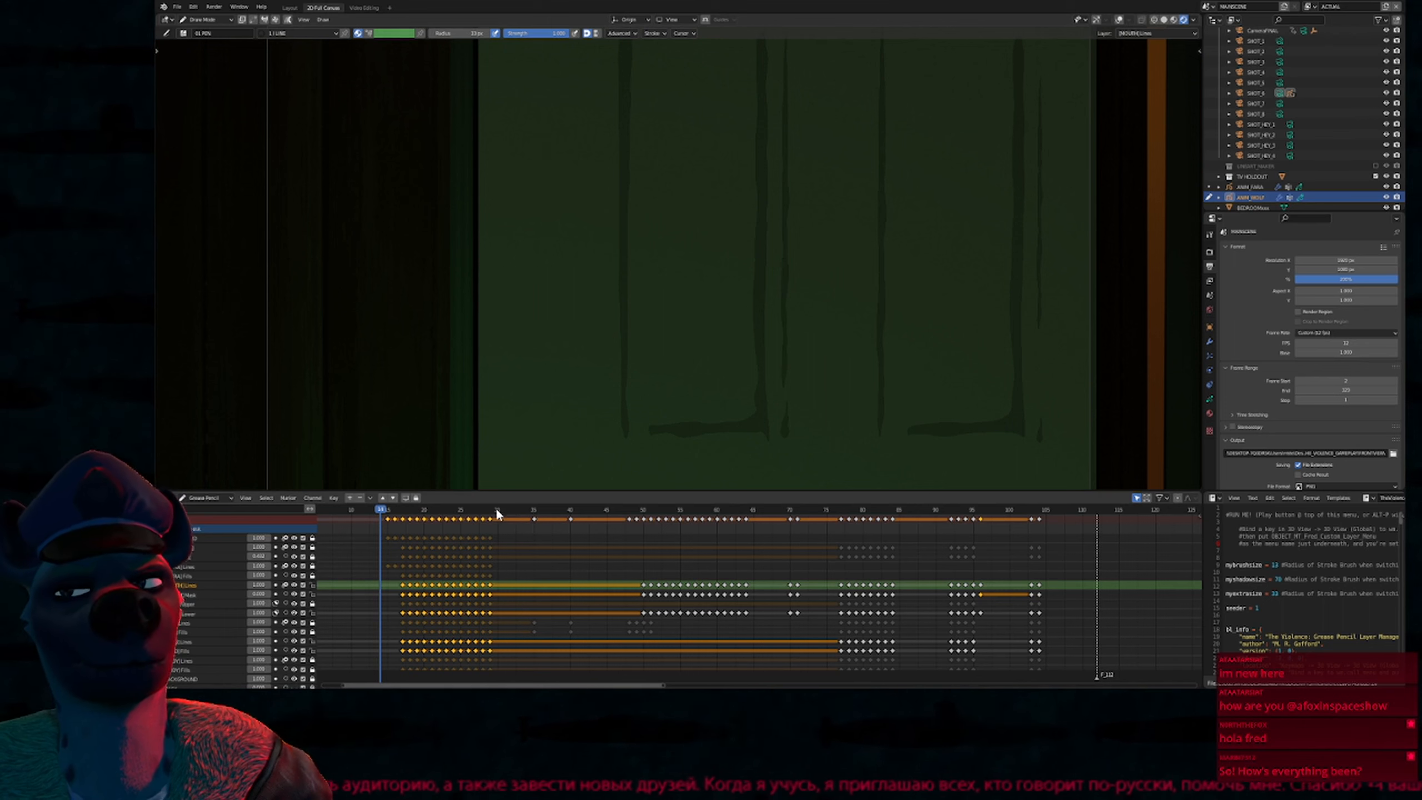
Scrub forward through the animation frames of the doorway shot
{"action": "left_click_drag", "start_coordinate": [498, 513], "coordinate": [799, 515]}
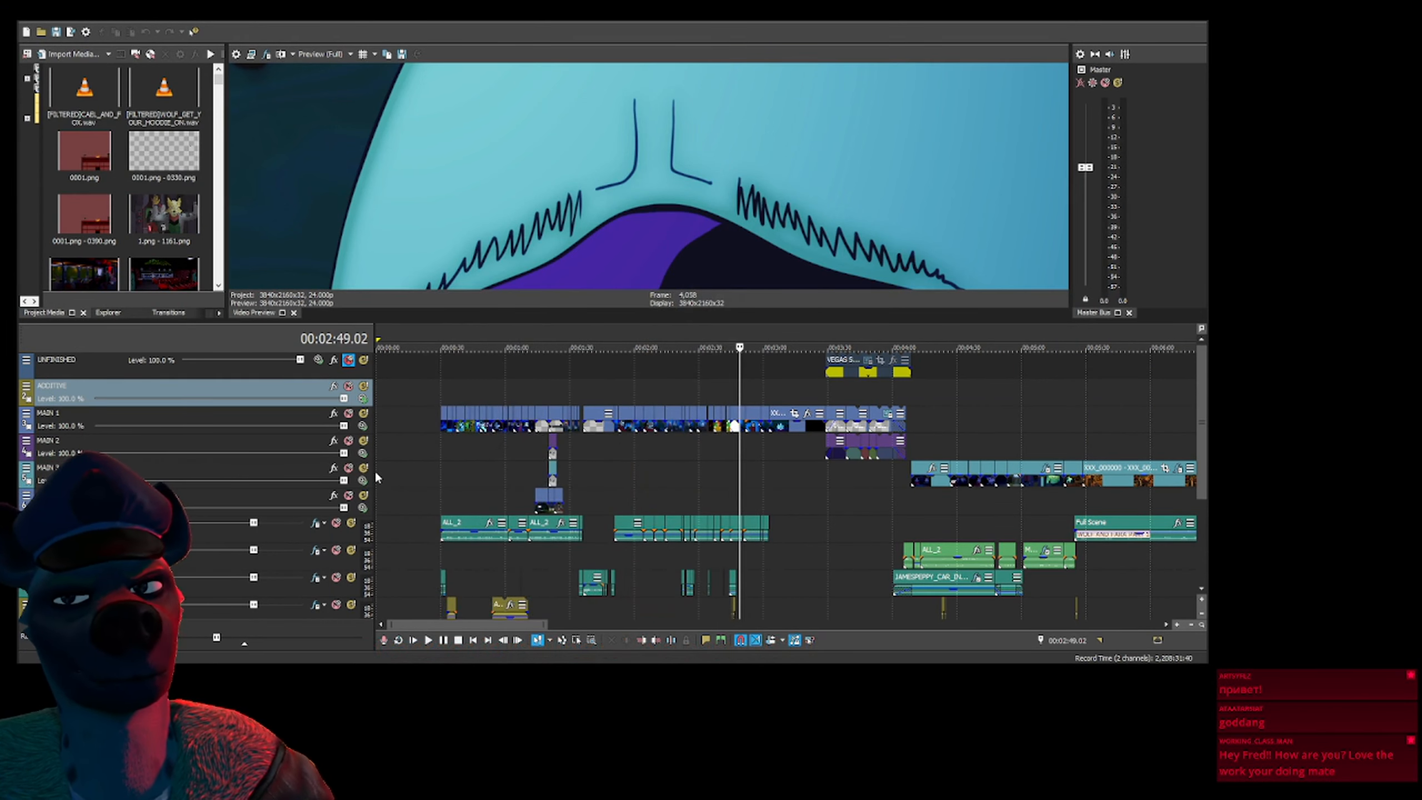
In VEGAS Pro, narrow the track header area and place the playhead at the opening clips near 00:00:30.00
{"action": "left_click_drag", "start_coordinate": [370, 477], "coordinate": [219, 403]}
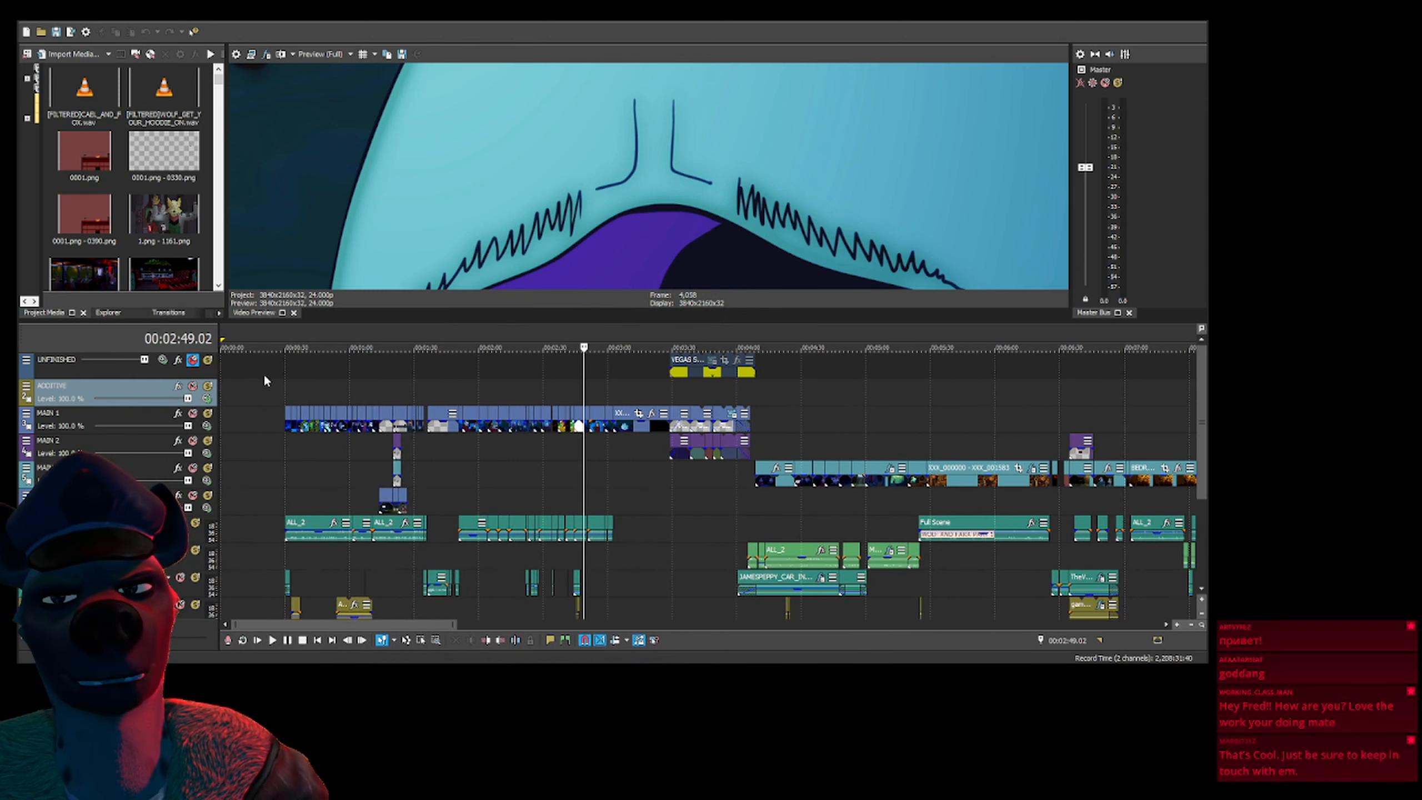
{"action": "left_click", "coordinate": [234, 389]}
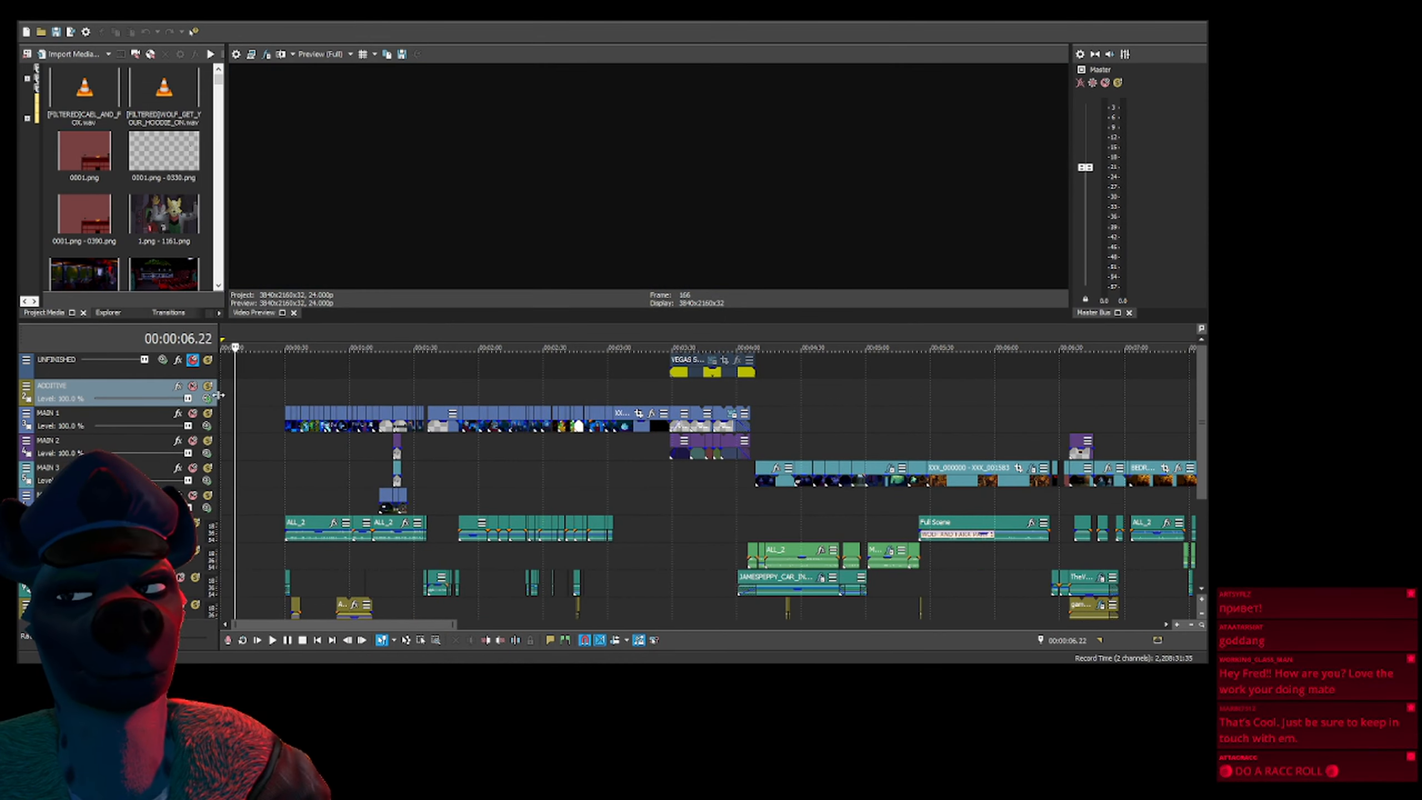
{"action": "left_click", "coordinate": [225, 393]}
{"action": "left_click", "coordinate": [284, 386]}
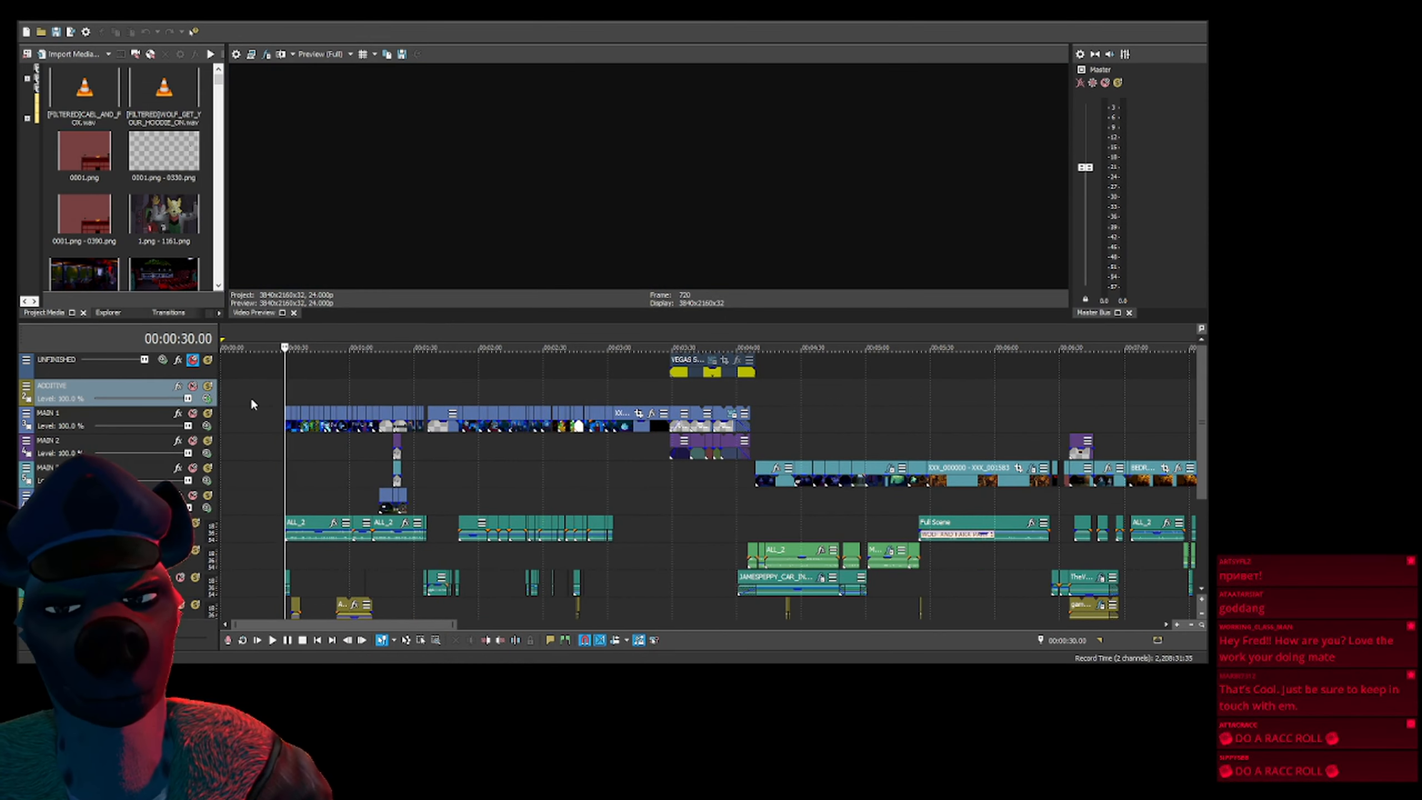
{"action": "left_click", "coordinate": [251, 397]}
{"action": "left_click", "coordinate": [227, 404]}
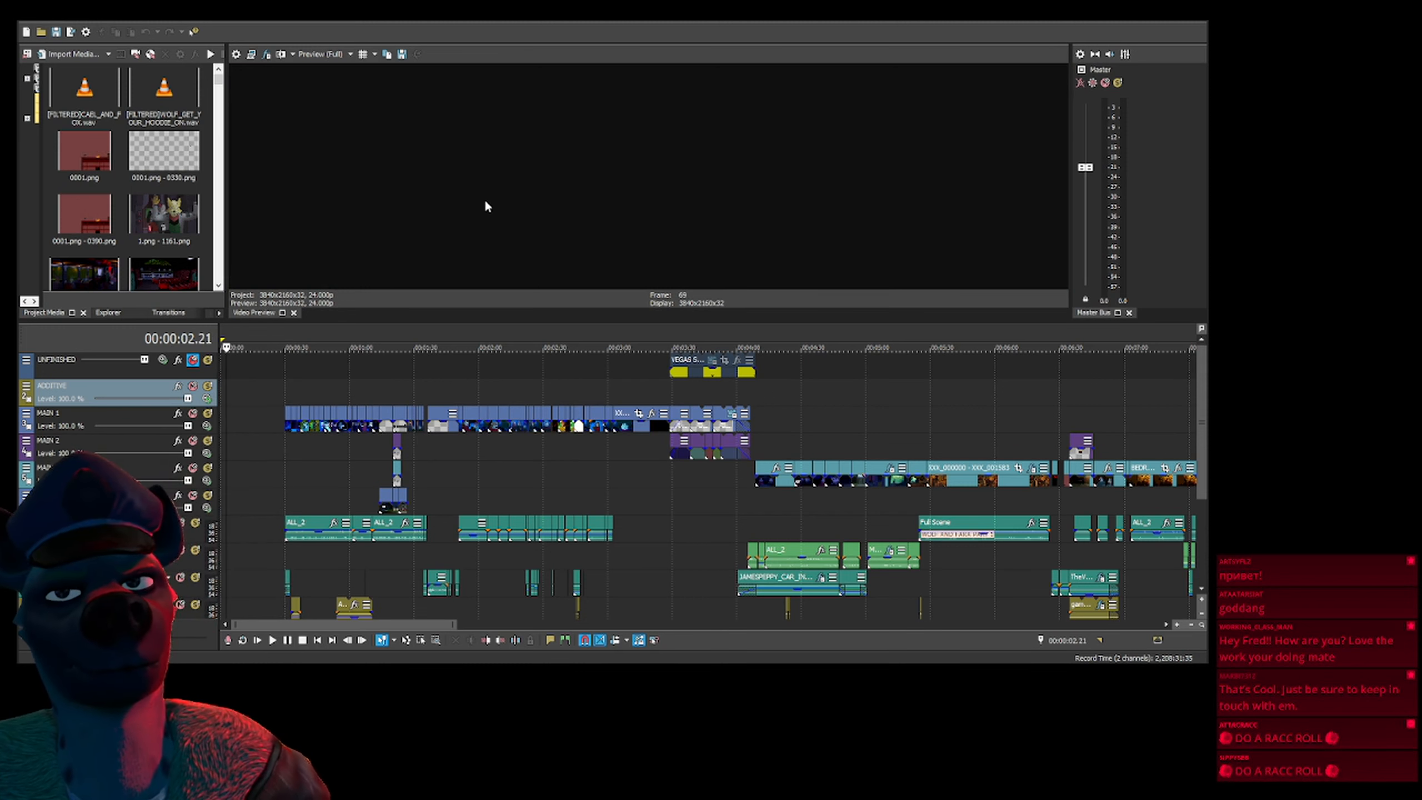
{"action": "left_click", "coordinate": [287, 386]}
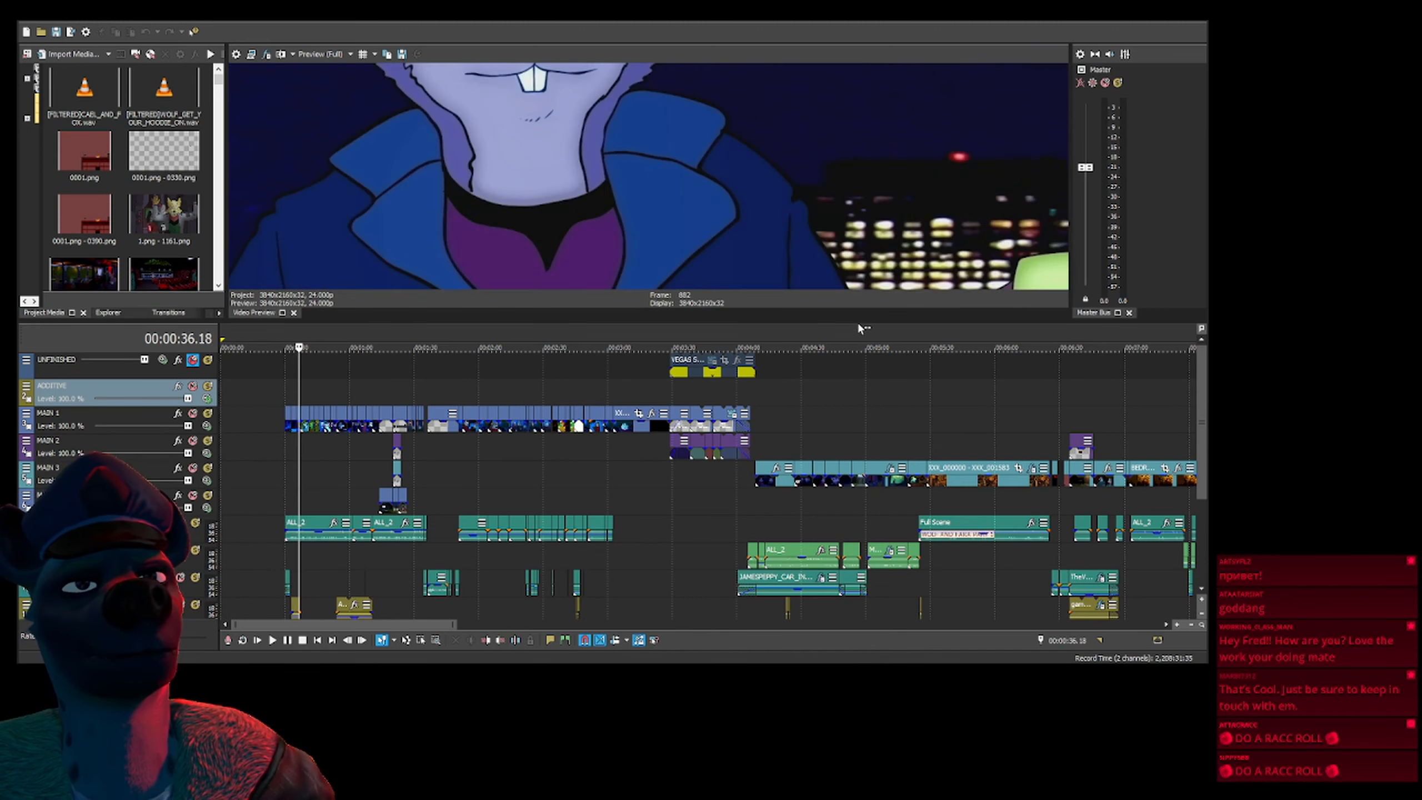
Enlarge the video preview area and show the unfinished-scene title cards at 00:09:22.00 and 00:07:34.11
{"action": "left_click_drag", "start_coordinate": [860, 321], "coordinate": [859, 351]}
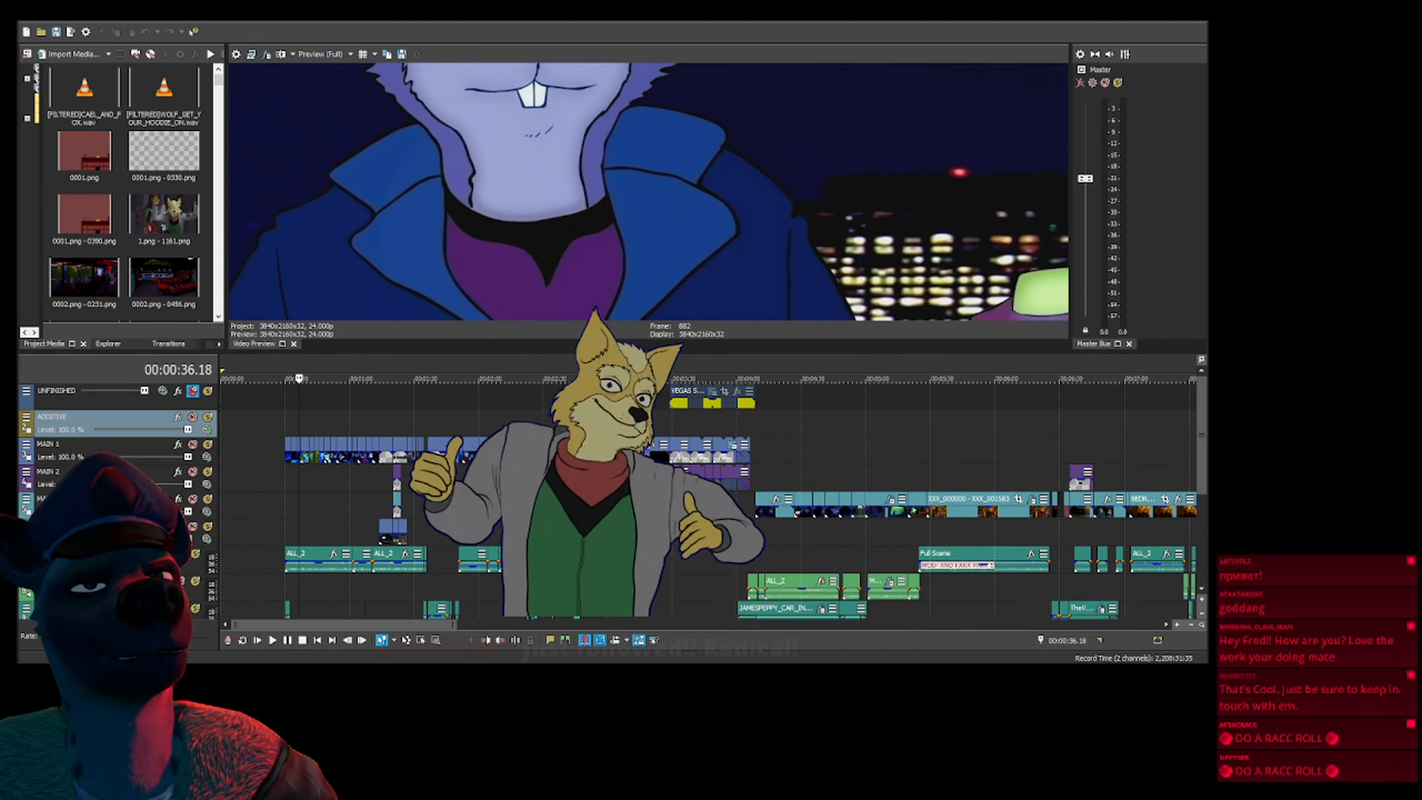
{"action": "left_click_drag", "start_coordinate": [383, 626], "coordinate": [500, 625]}
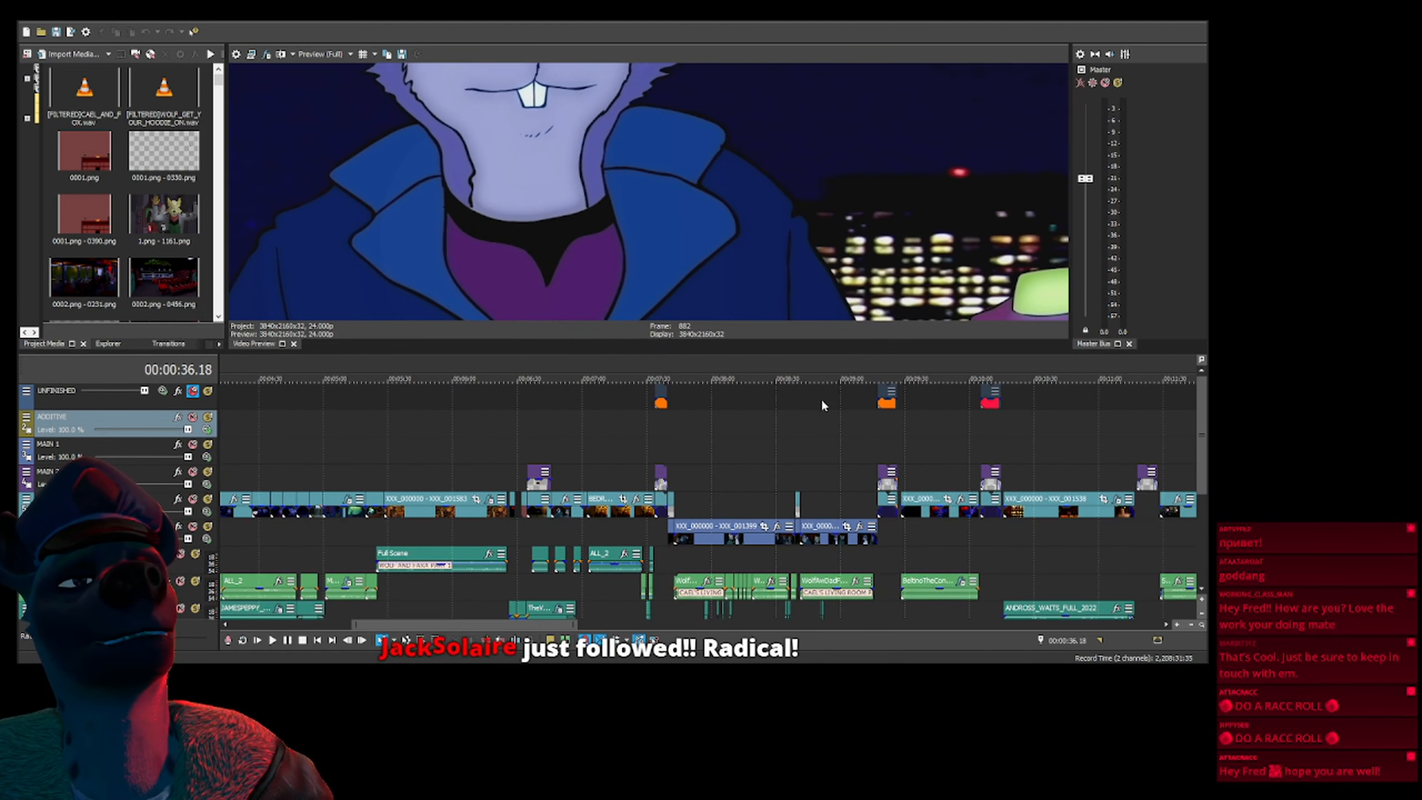
{"action": "left_click", "coordinate": [889, 393]}
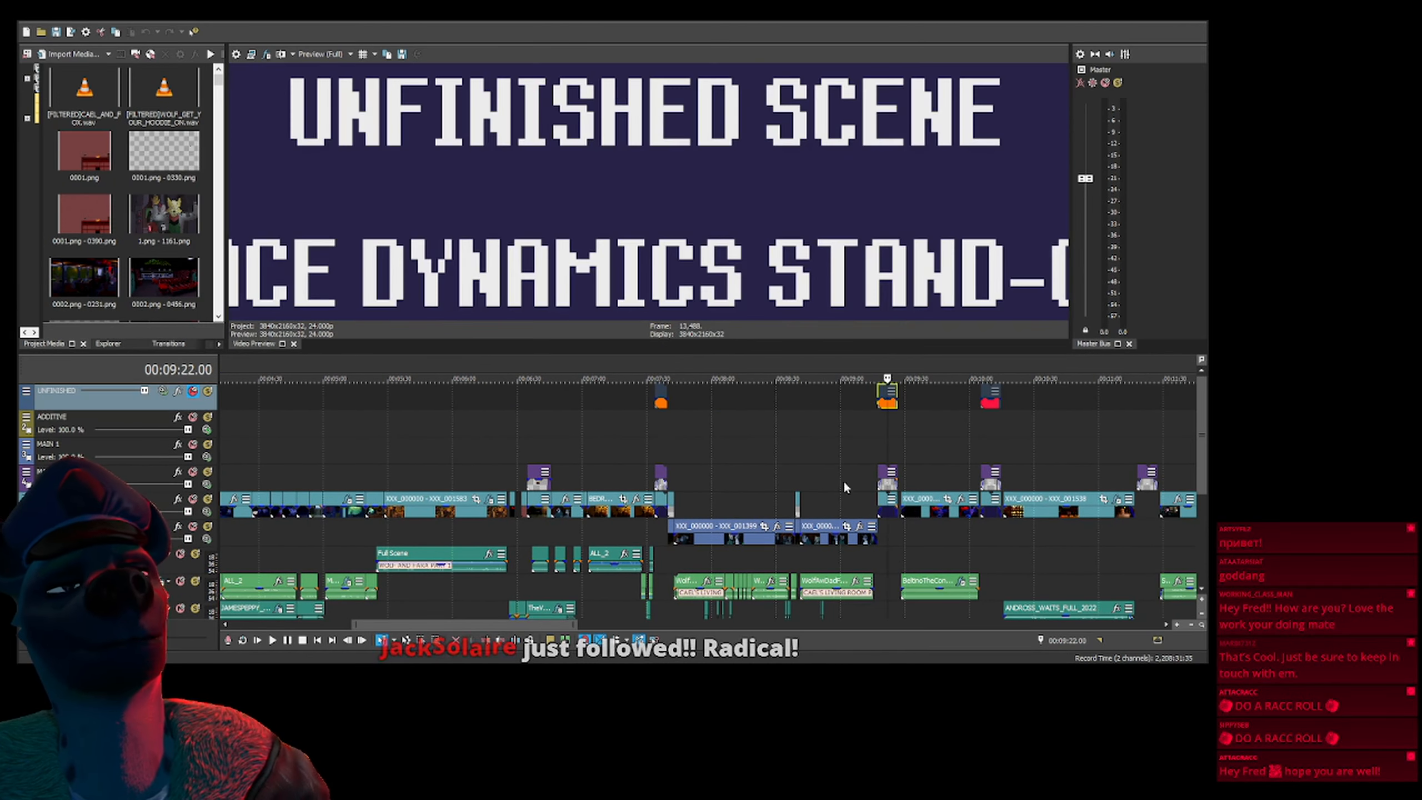
{"action": "left_click", "coordinate": [658, 415]}
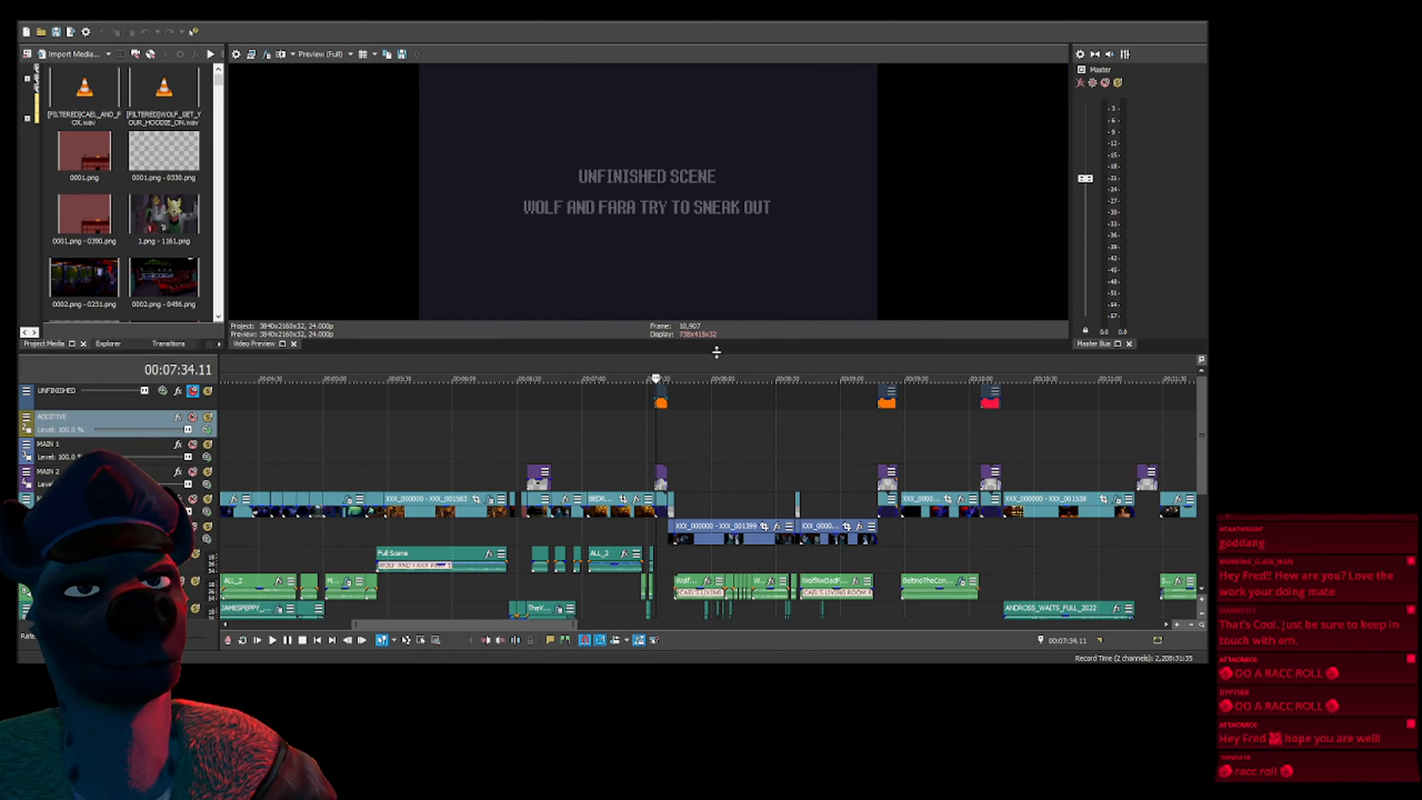
{"action": "left_click_drag", "start_coordinate": [723, 353], "coordinate": [726, 434]}
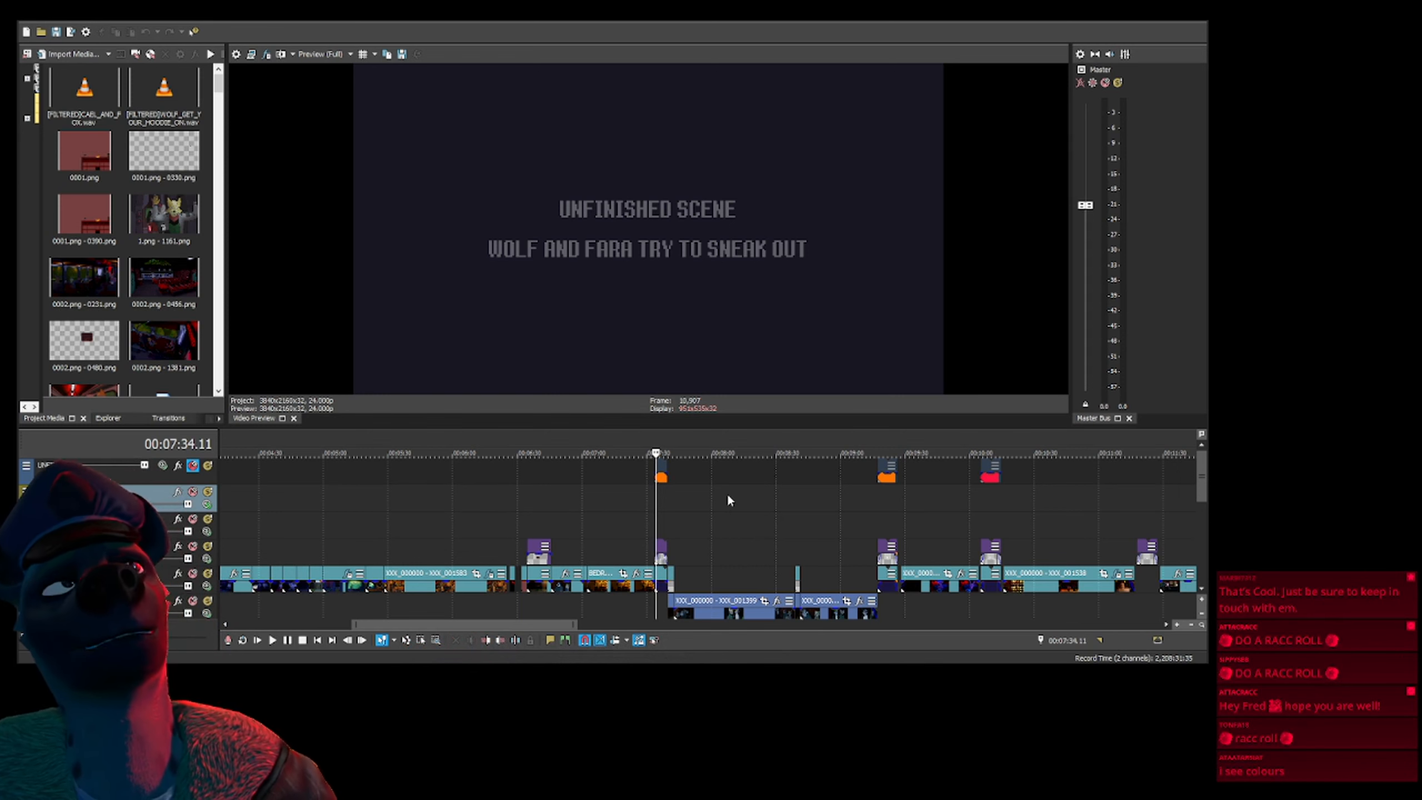
Fit the project timeline so that all clips from the first scene to the ending are in view
{"action": "scroll", "coordinate": [626, 522], "scroll_direction": "down", "scroll_amount": 8}
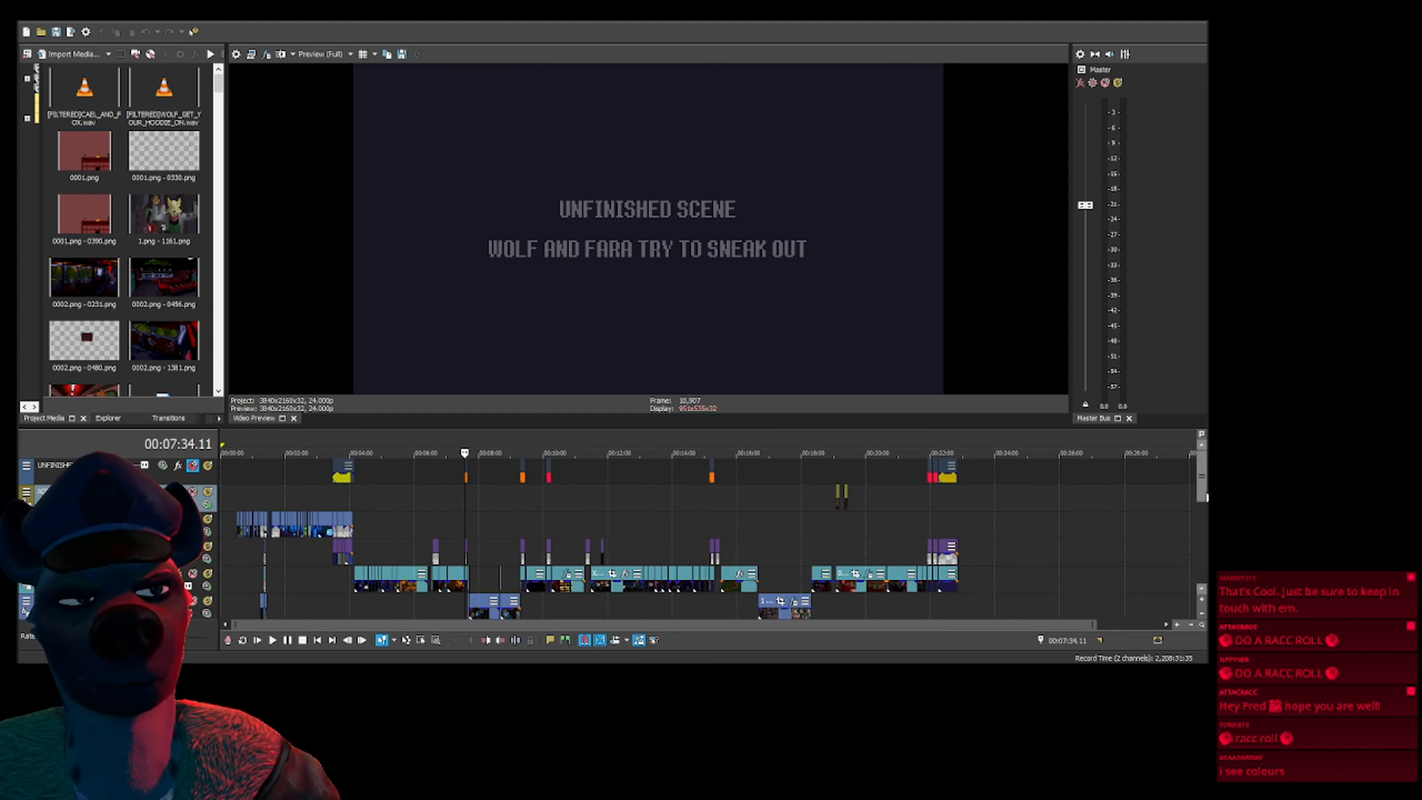
{"action": "left_click", "coordinate": [1200, 602]}
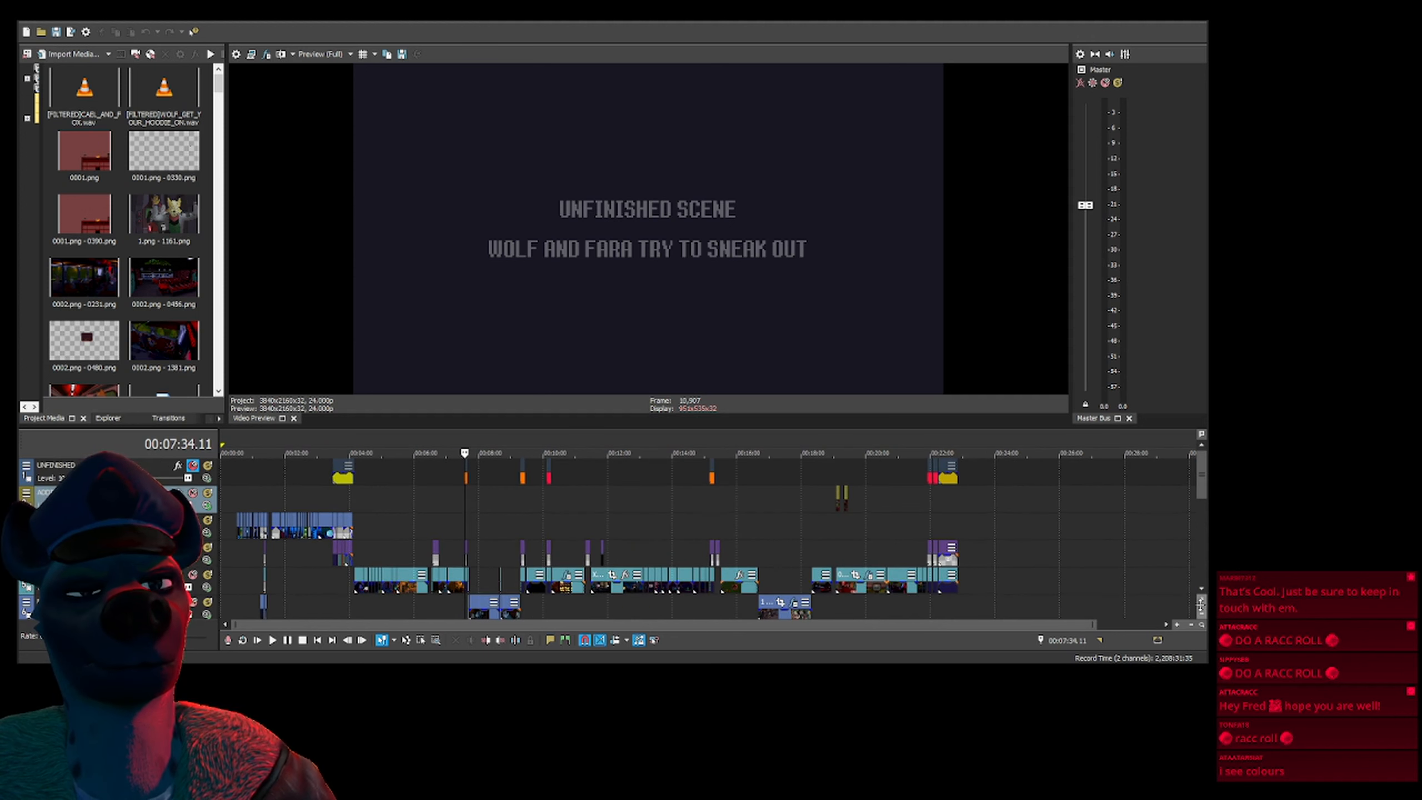
{"action": "left_click", "coordinate": [1202, 613]}
{"action": "left_click", "coordinate": [1175, 624]}
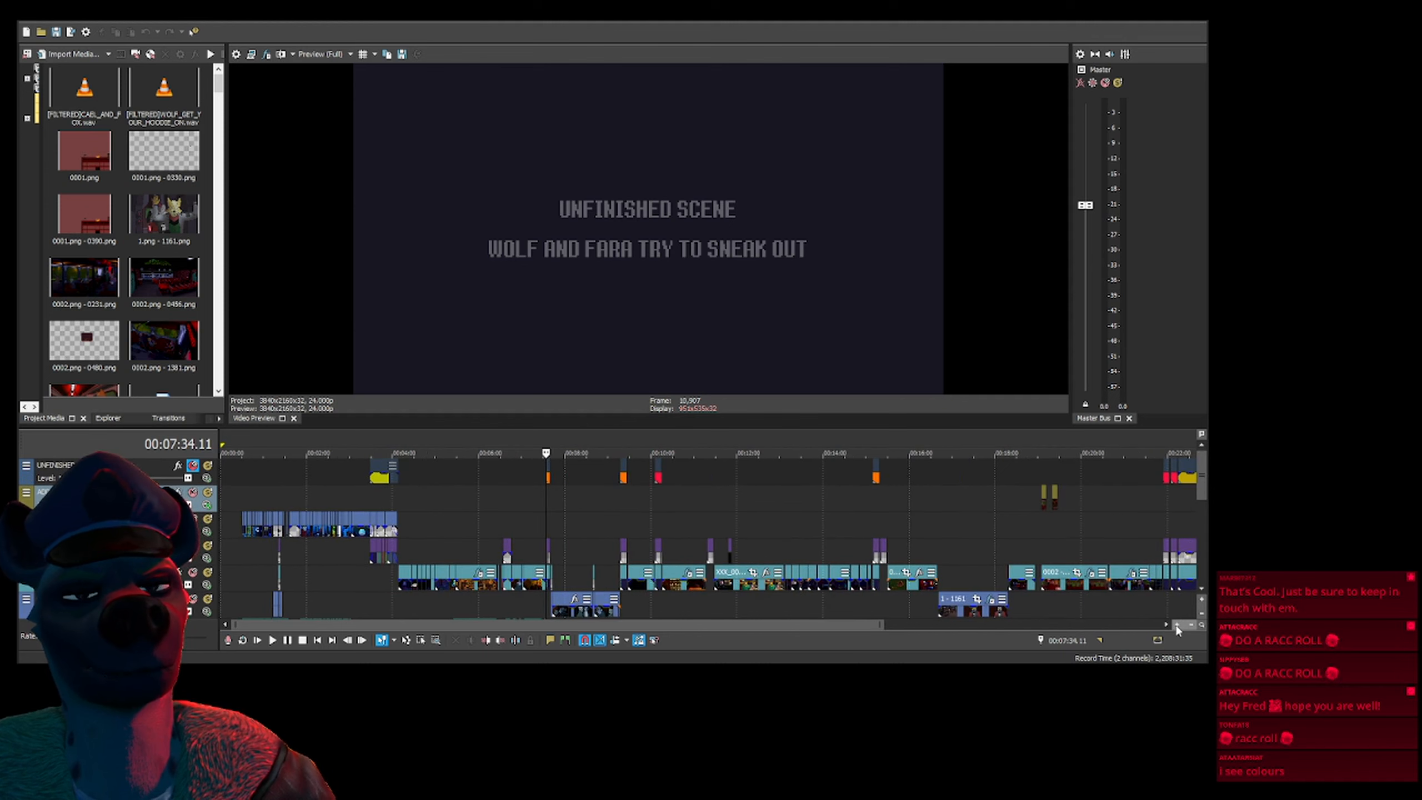
{"action": "left_click_drag", "start_coordinate": [719, 626], "coordinate": [739, 626]}
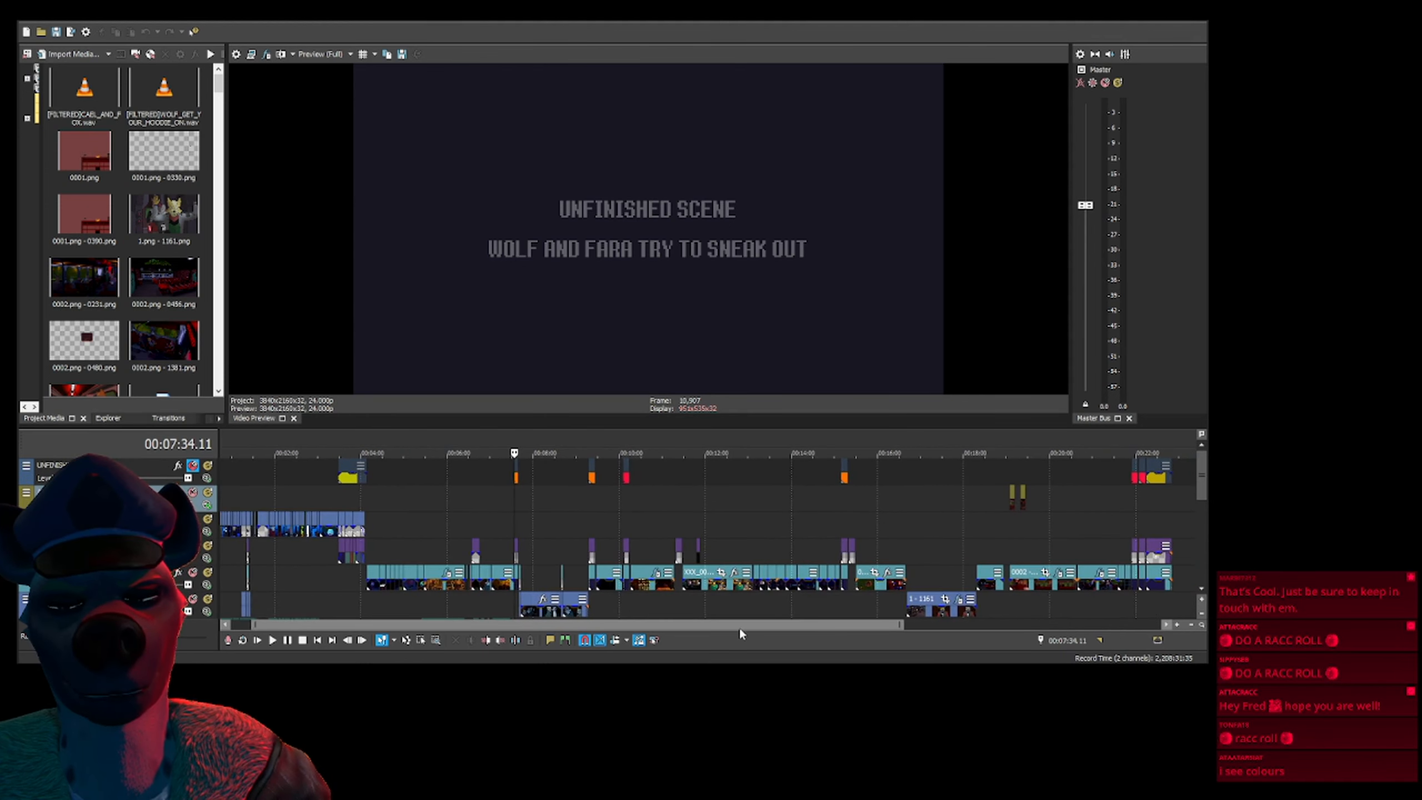
{"action": "left_click_drag", "start_coordinate": [907, 625], "coordinate": [919, 626]}
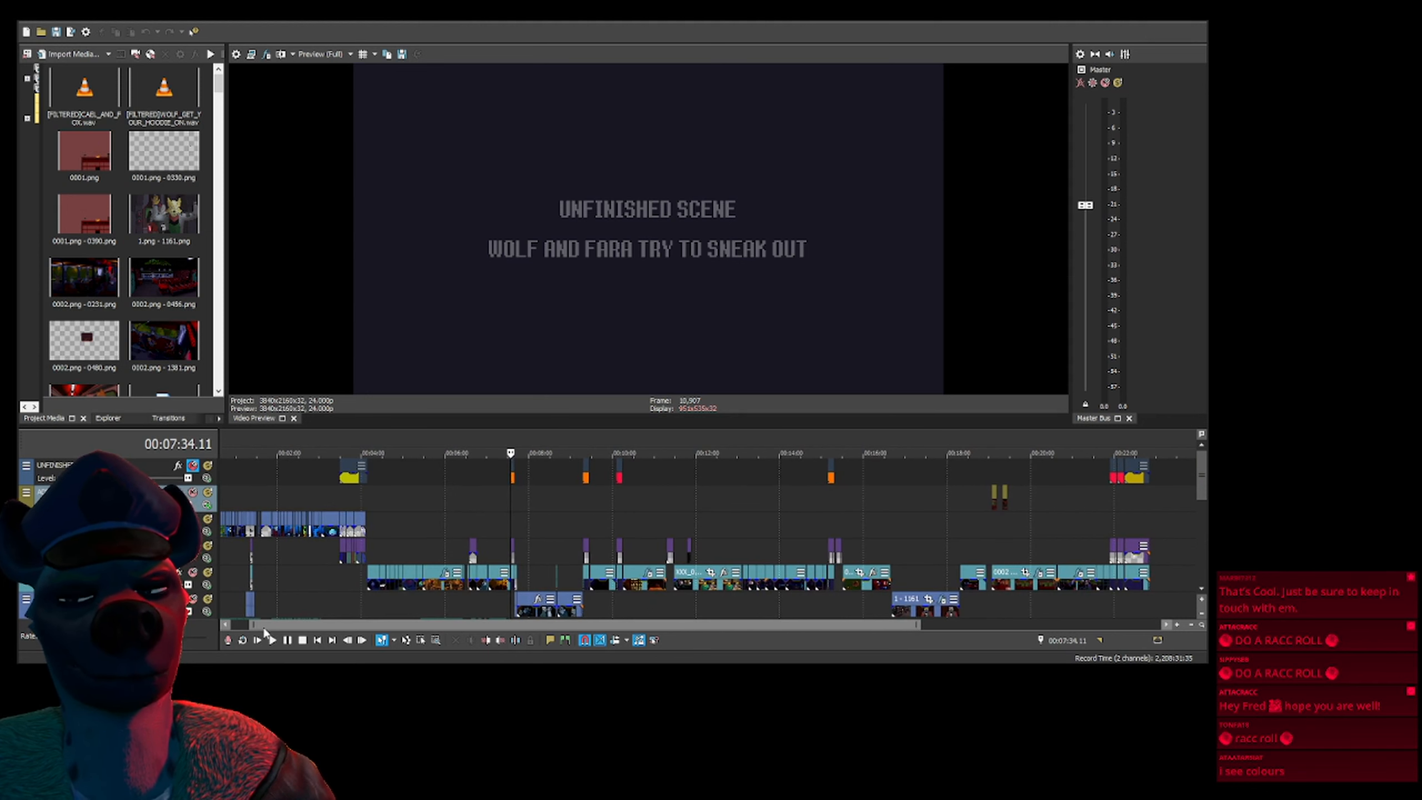
{"action": "mouse_move", "coordinate": [252, 625]}
{"action": "left_mouse_down"}
{"action": "mouse_move", "coordinate": [225, 632]}
{"action": "mouse_move", "coordinate": [246, 624]}
{"action": "left_mouse_up"}
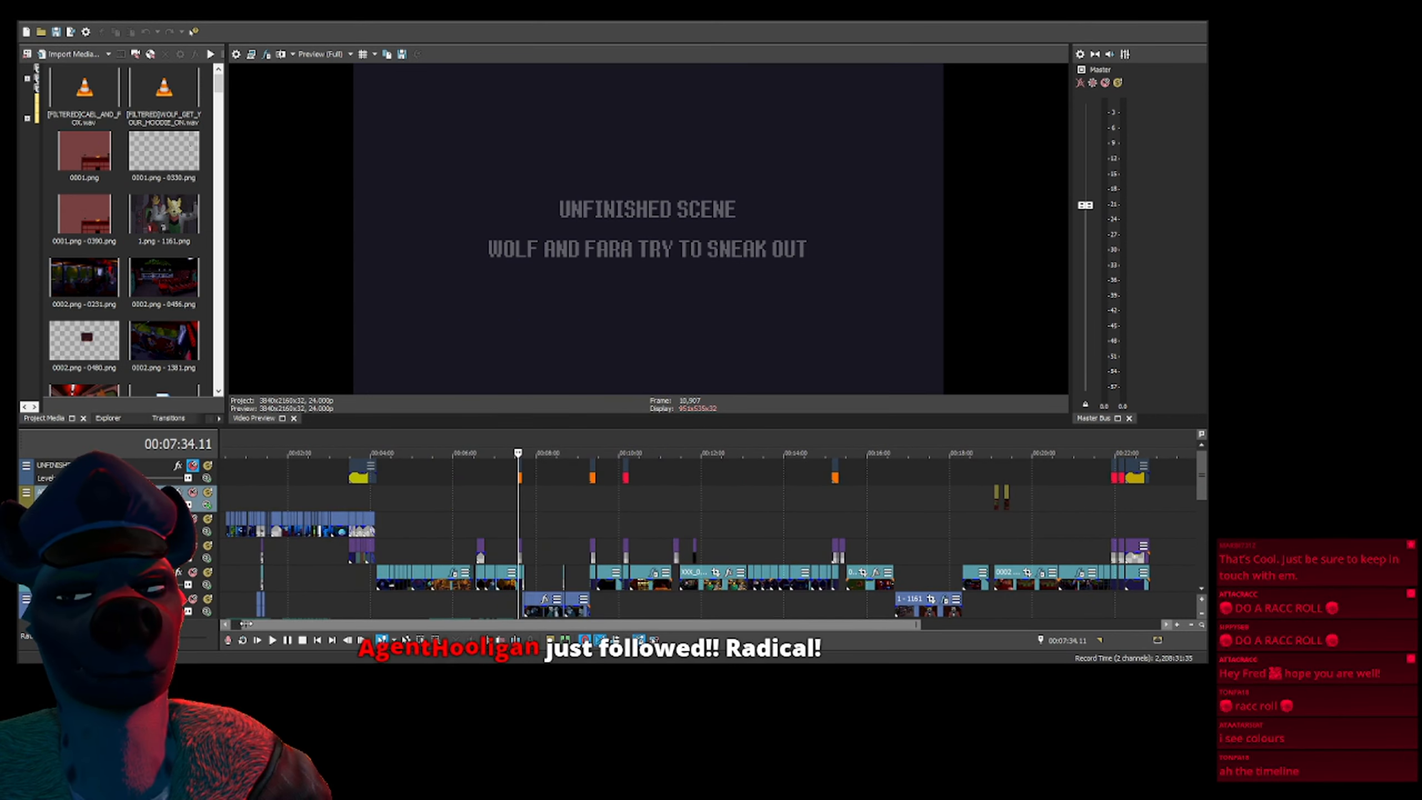
Sweep a time selection across the entire edit and back, and place the playhead near the unfinished scene at 00:07:39.12
{"action": "left_click_drag", "start_coordinate": [226, 492], "coordinate": [1148, 499]}
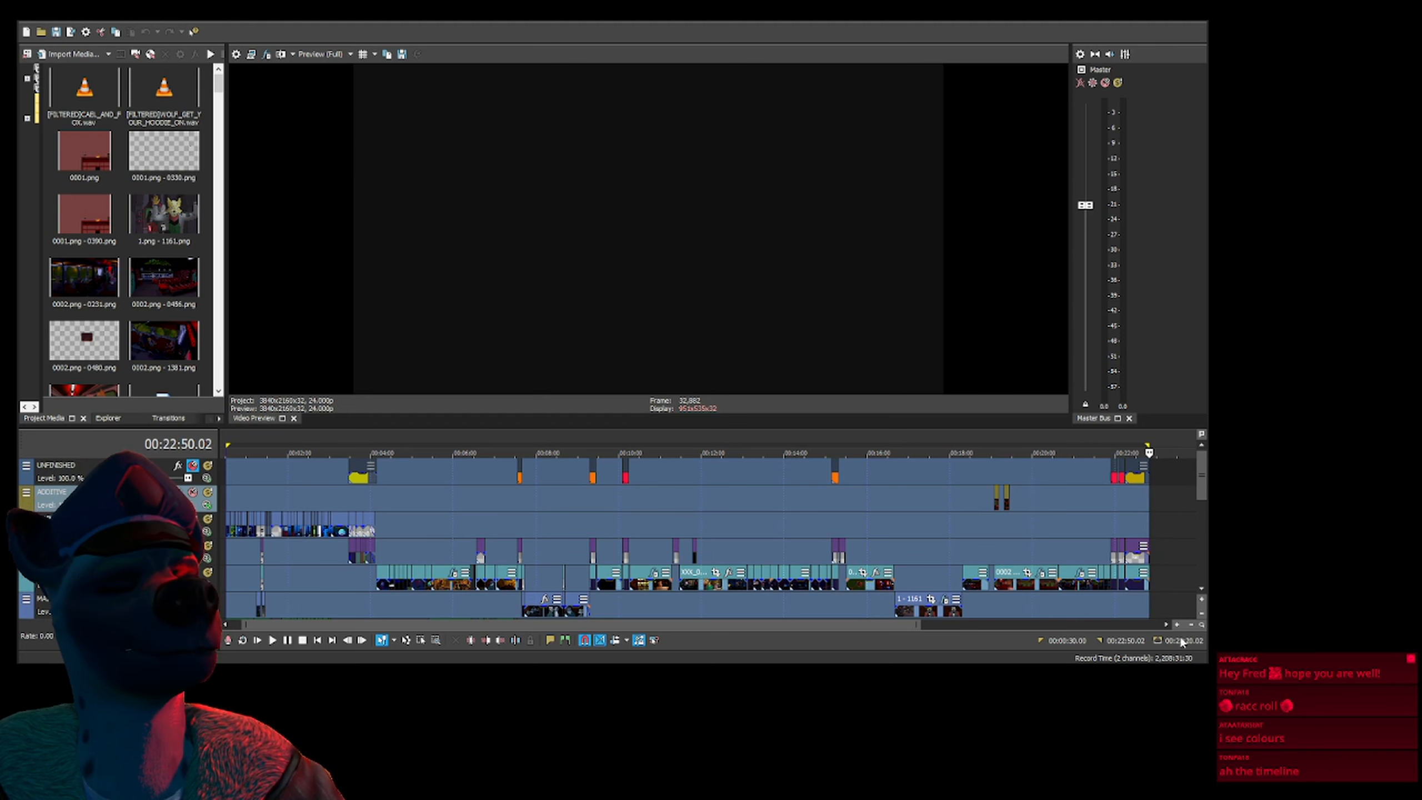
{"action": "left_click_drag", "start_coordinate": [1151, 501], "coordinate": [240, 531]}
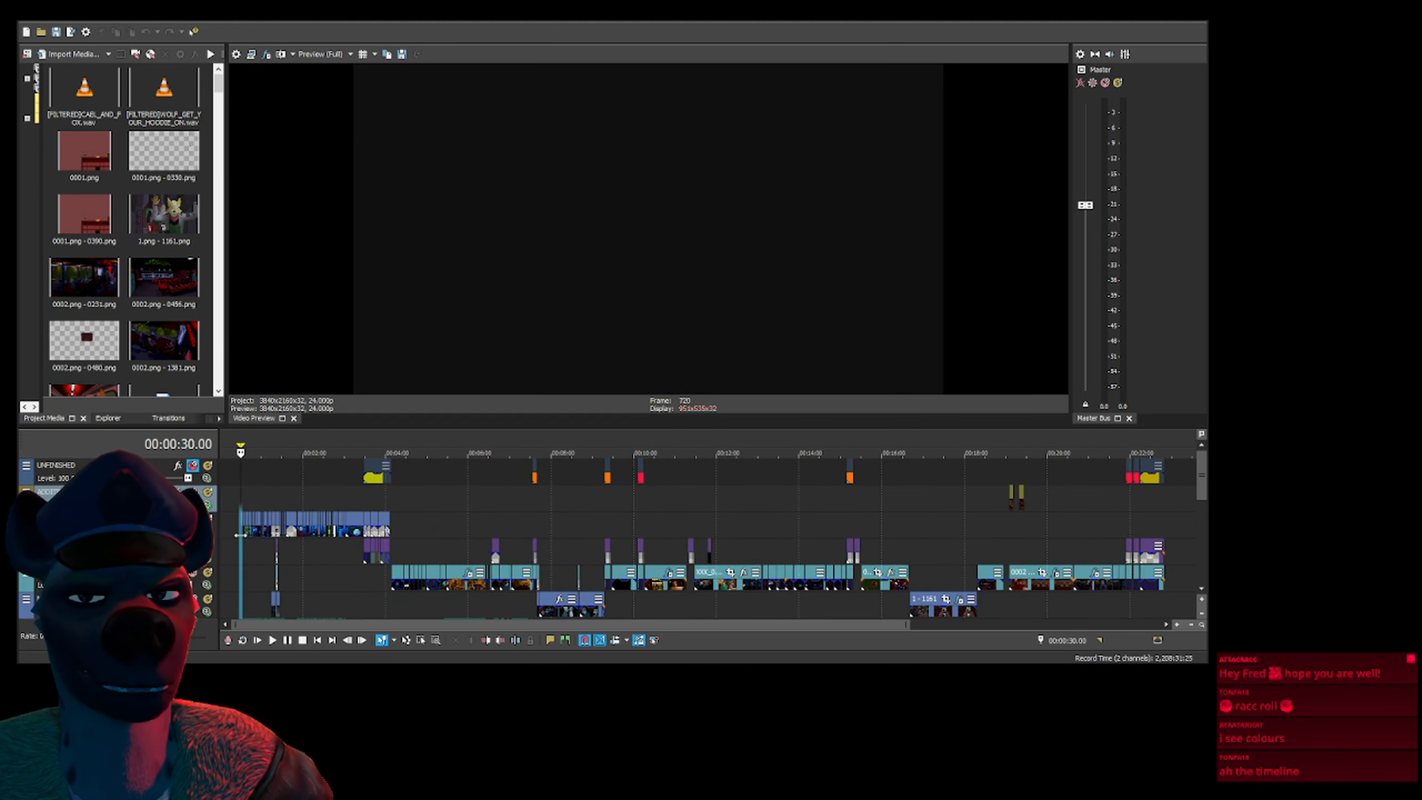
{"action": "left_click", "coordinate": [536, 505]}
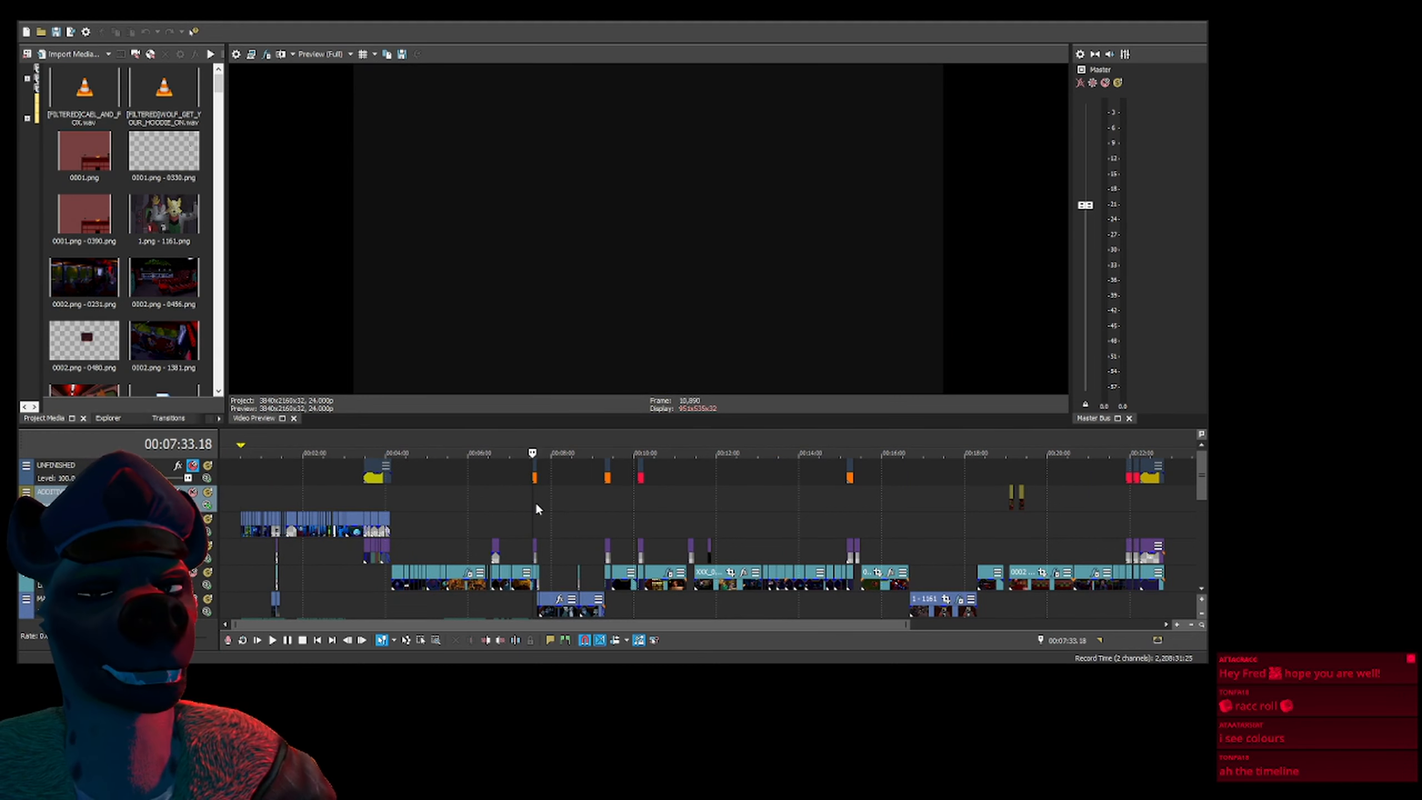
{"action": "scroll", "coordinate": [542, 503], "scroll_direction": "up", "scroll_amount": 3}
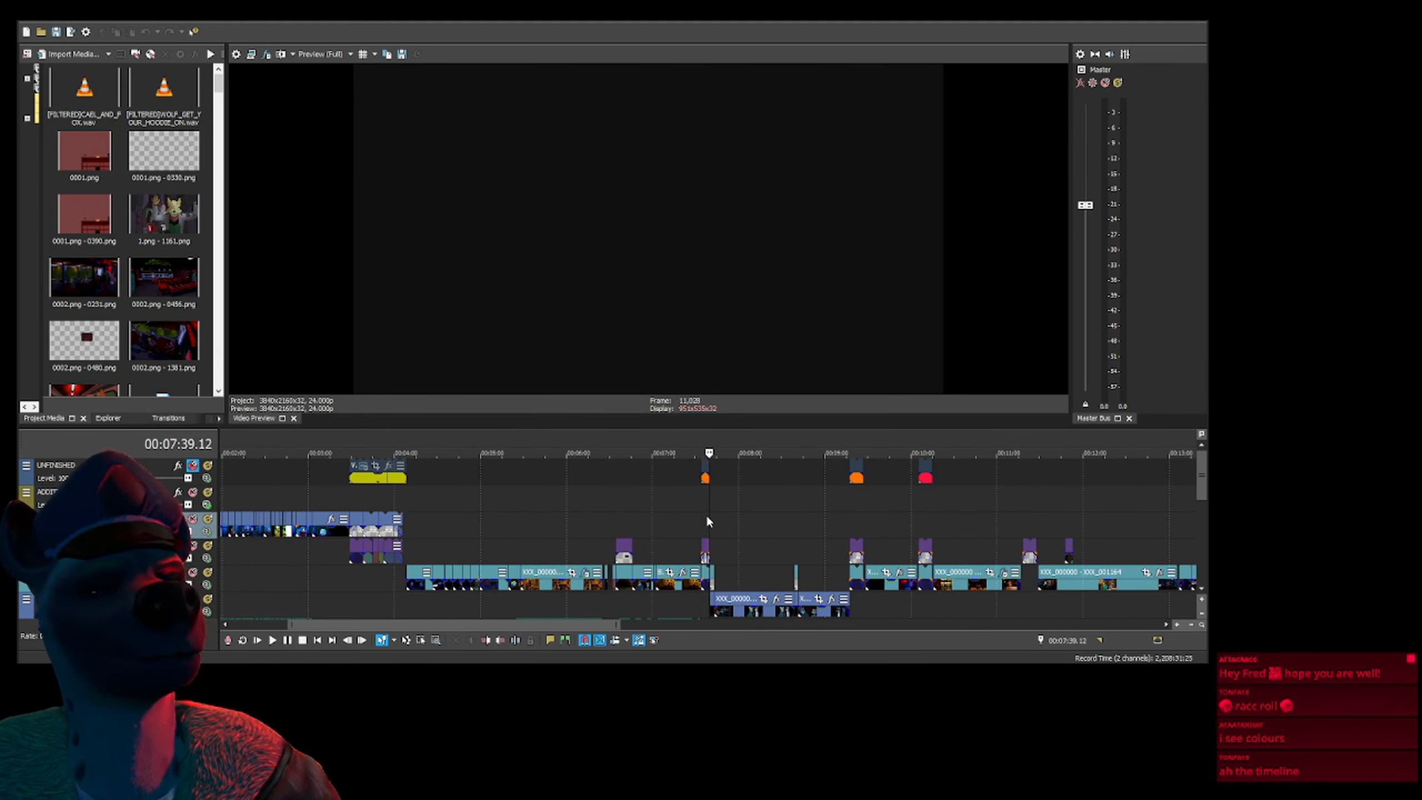
Switch to Blender, return the doorway shot to its first frame and play the animation
{"action": "key", "text": "space"}
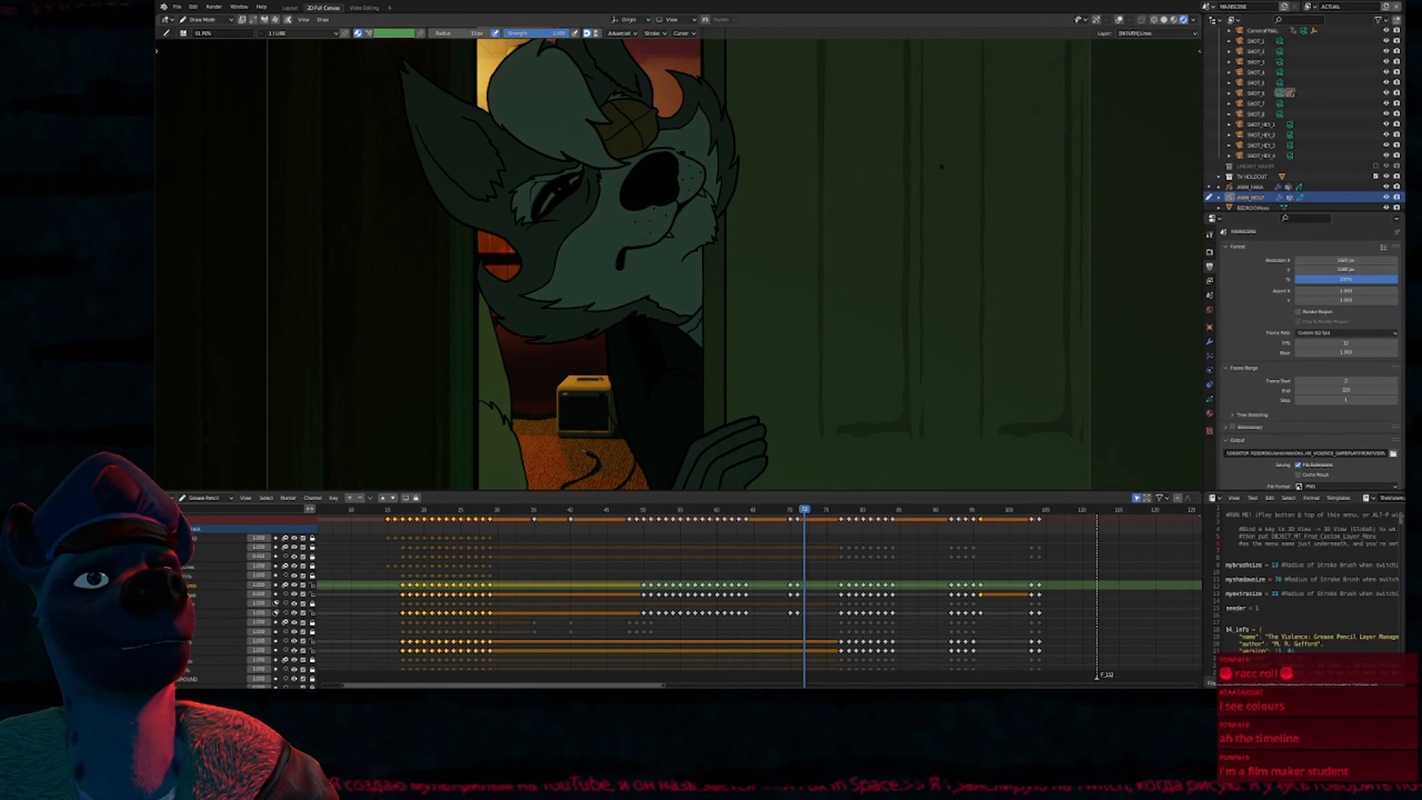
{"action": "key", "text": "shift+Left"}
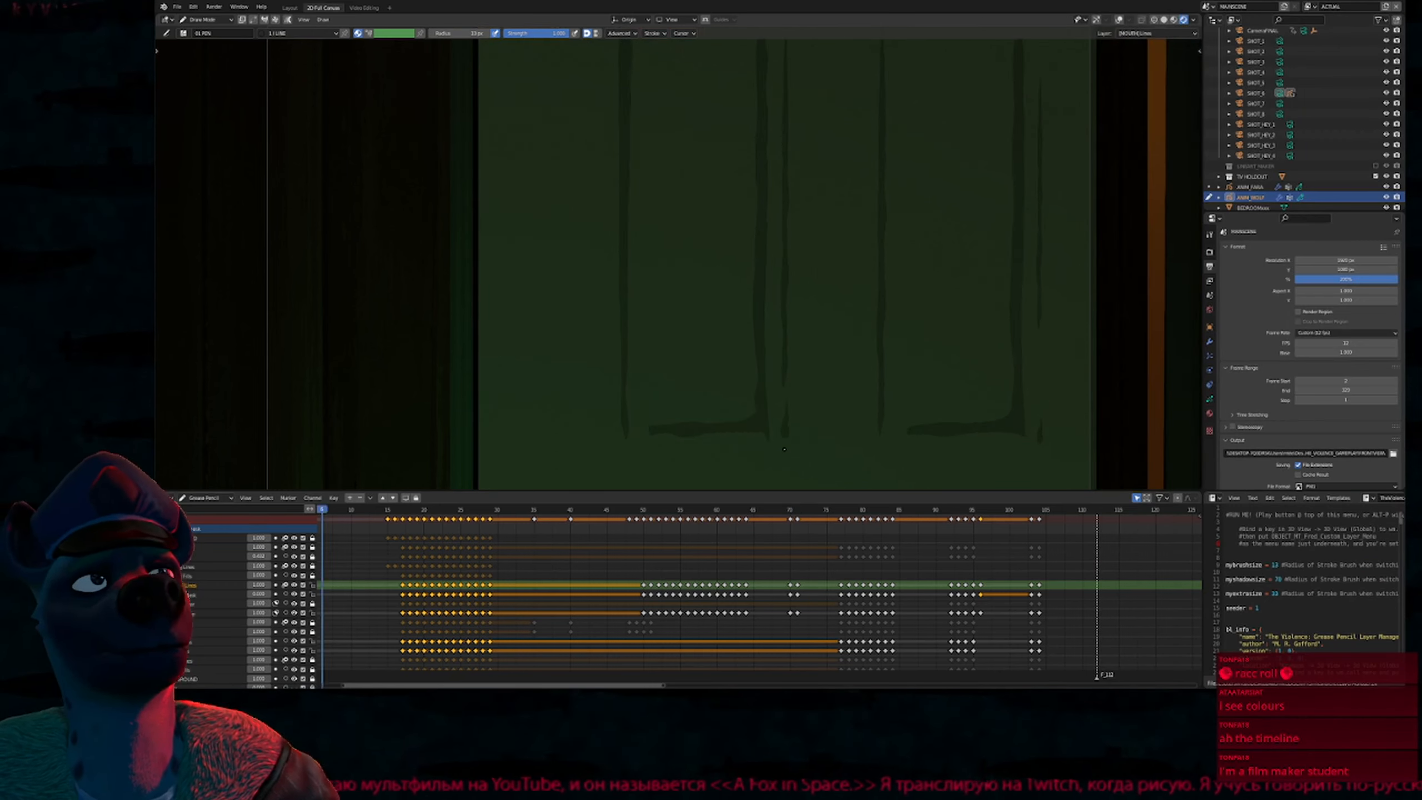
{"action": "key", "text": "space"}
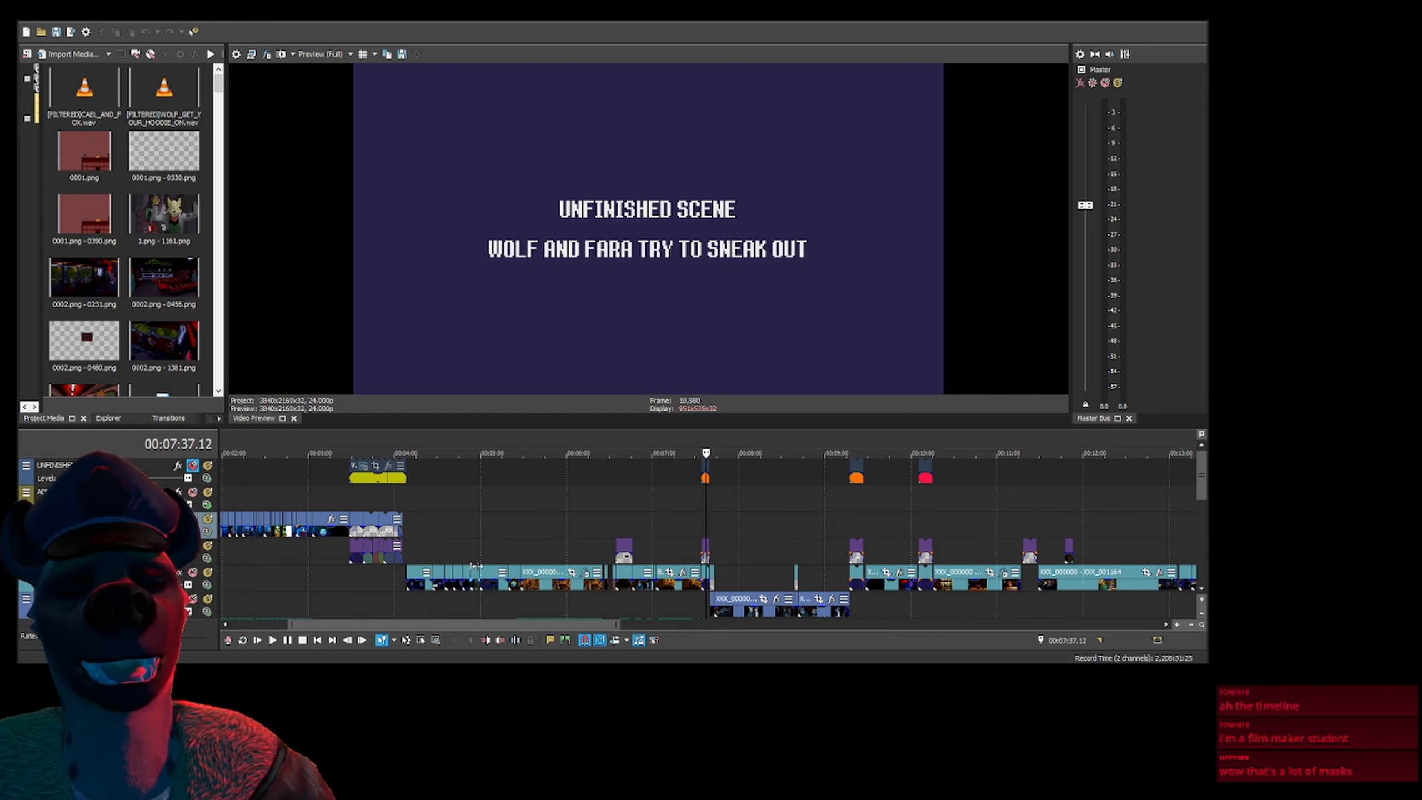
Switch back to VEGAS Pro and step through the opening scenes from the start of the edit to 00:01:25.23
{"action": "scroll", "coordinate": [477, 531], "scroll_direction": "down", "scroll_amount": 2}
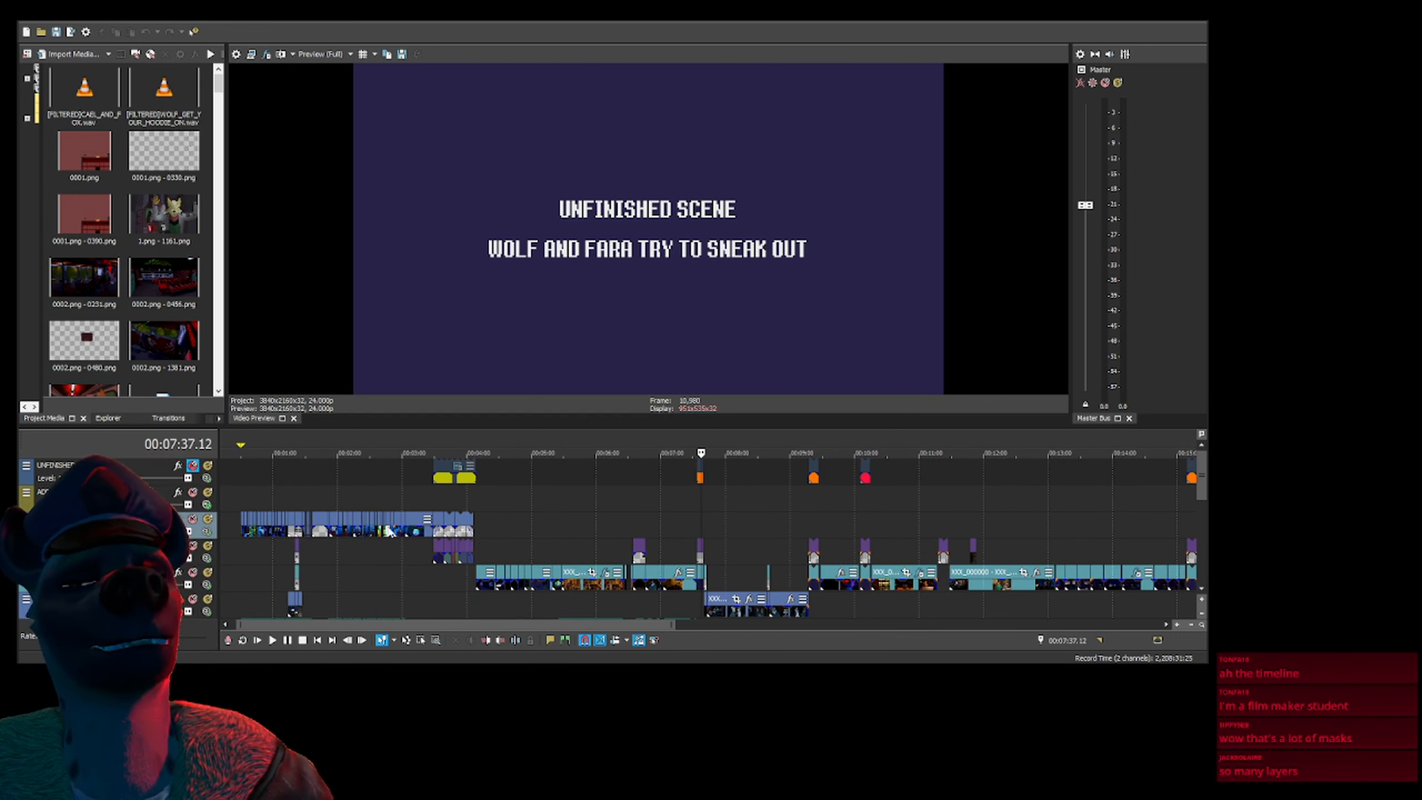
{"action": "left_click", "coordinate": [235, 495]}
{"action": "key", "text": "Right"}
{"action": "key", "text": "Right"}
{"action": "key", "text": "Right"}
{"action": "key", "text": "Right"}
{"action": "key", "text": "Right"}
{"action": "key", "text": "Right"}
{"action": "key", "text": "Right"}
{"action": "key", "text": "Right"}
{"action": "key", "text": "Right"}
{"action": "key", "text": "Right"}
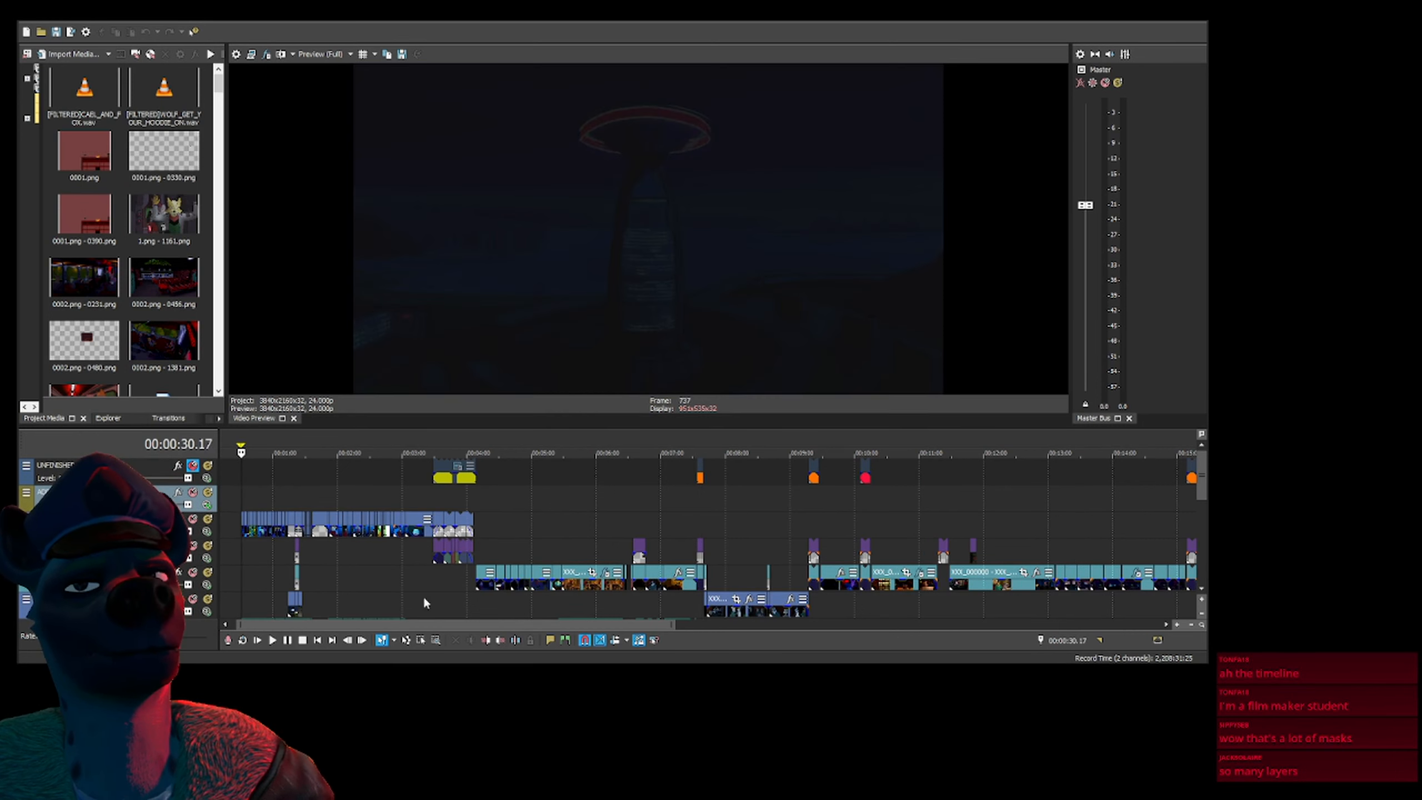
{"action": "key", "text": "Right"}
{"action": "key", "text": "Right"}
{"action": "key", "text": "Right"}
{"action": "key", "text": "Right"}
{"action": "key", "text": "Right"}
{"action": "key", "text": "Right"}
{"action": "key", "text": "Right"}
{"action": "key", "text": "Right"}
{"action": "key", "text": "Right"}
{"action": "key", "text": "Right"}
{"action": "key", "text": "Right"}
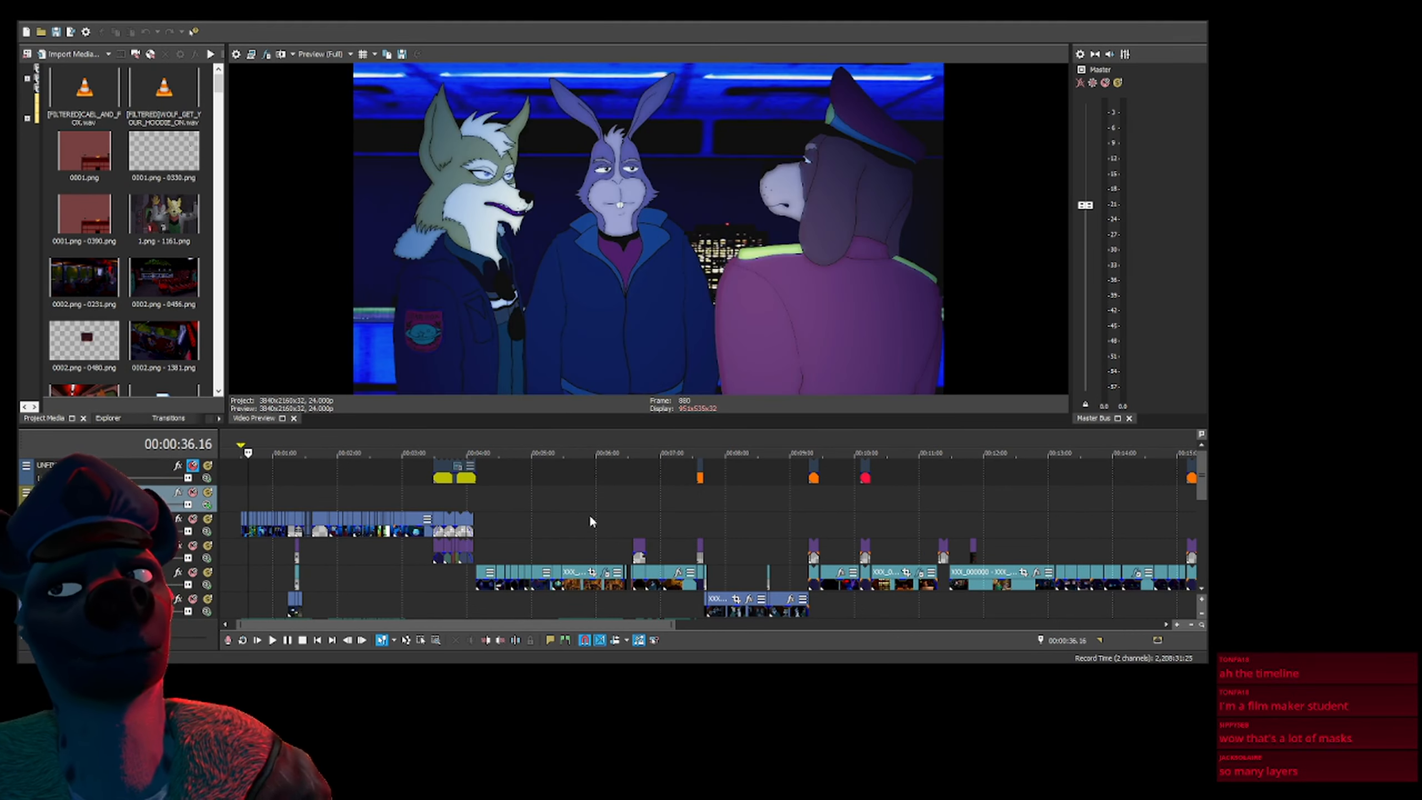
{"action": "key", "text": "Right"}
{"action": "key", "text": "Right"}
{"action": "key", "text": "Right"}
{"action": "key", "text": "Right"}
{"action": "key", "text": "Right"}
{"action": "key", "text": "Right"}
{"action": "key", "text": "Right"}
{"action": "key", "text": "Right"}
{"action": "key", "text": "Right"}
{"action": "key", "text": "Right"}
{"action": "key", "text": "Right"}
{"action": "key", "text": "Right"}
{"action": "key", "text": "Right"}
{"action": "key", "text": "Right"}
{"action": "key", "text": "Right"}
{"action": "key", "text": "Right"}
{"action": "key", "text": "Right"}
{"action": "key", "text": "Right"}
{"action": "key", "text": "Right"}
{"action": "key", "text": "Right"}
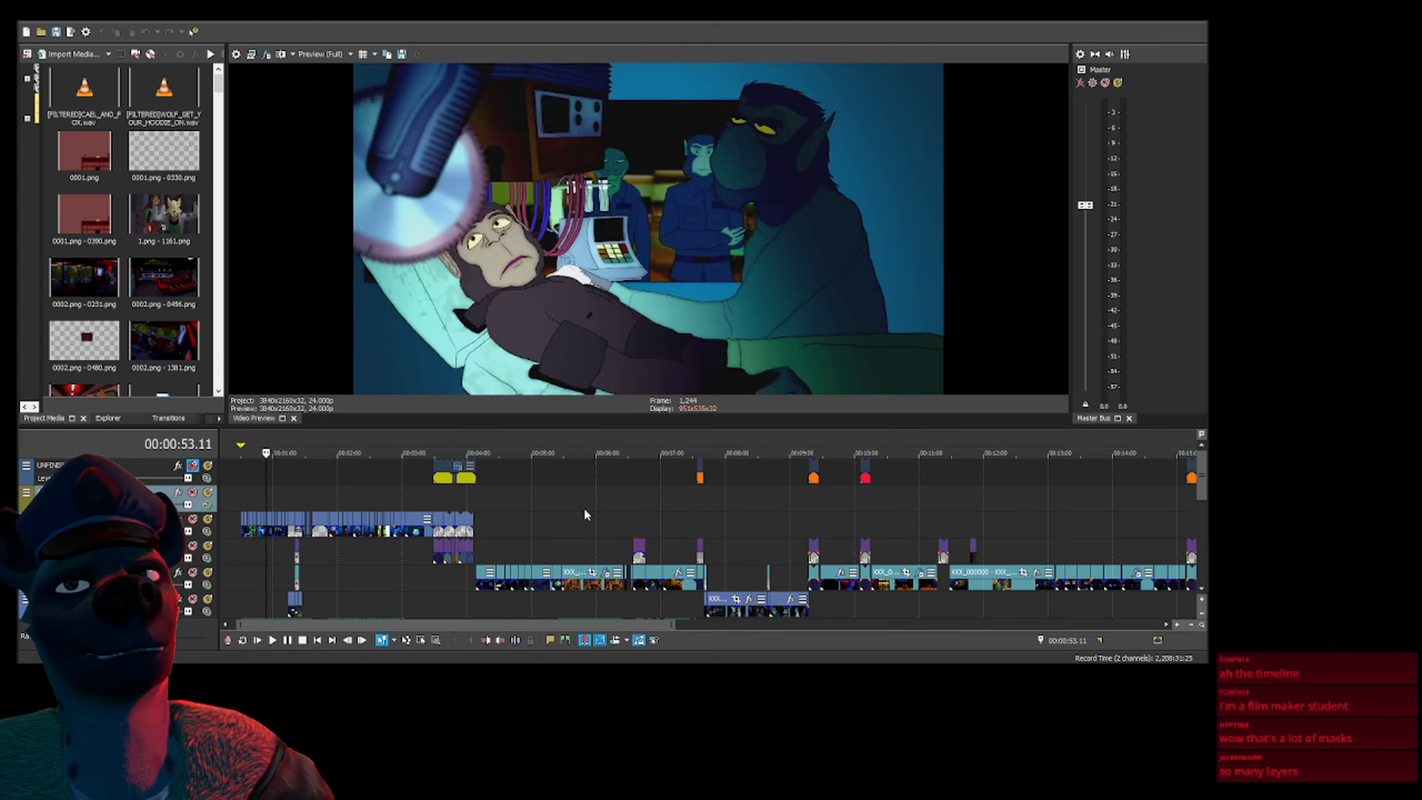
{"action": "key", "text": "Right"}
{"action": "key", "text": "Right"}
{"action": "key", "text": "Right"}
{"action": "key", "text": "Right"}
{"action": "key", "text": "Right"}
{"action": "key", "text": "Right"}
{"action": "key", "text": "Right"}
{"action": "key", "text": "Right"}
{"action": "key", "text": "Right"}
{"action": "key", "text": "Right"}
{"action": "key", "text": "Right"}
{"action": "key", "text": "Right"}
{"action": "key", "text": "Right"}
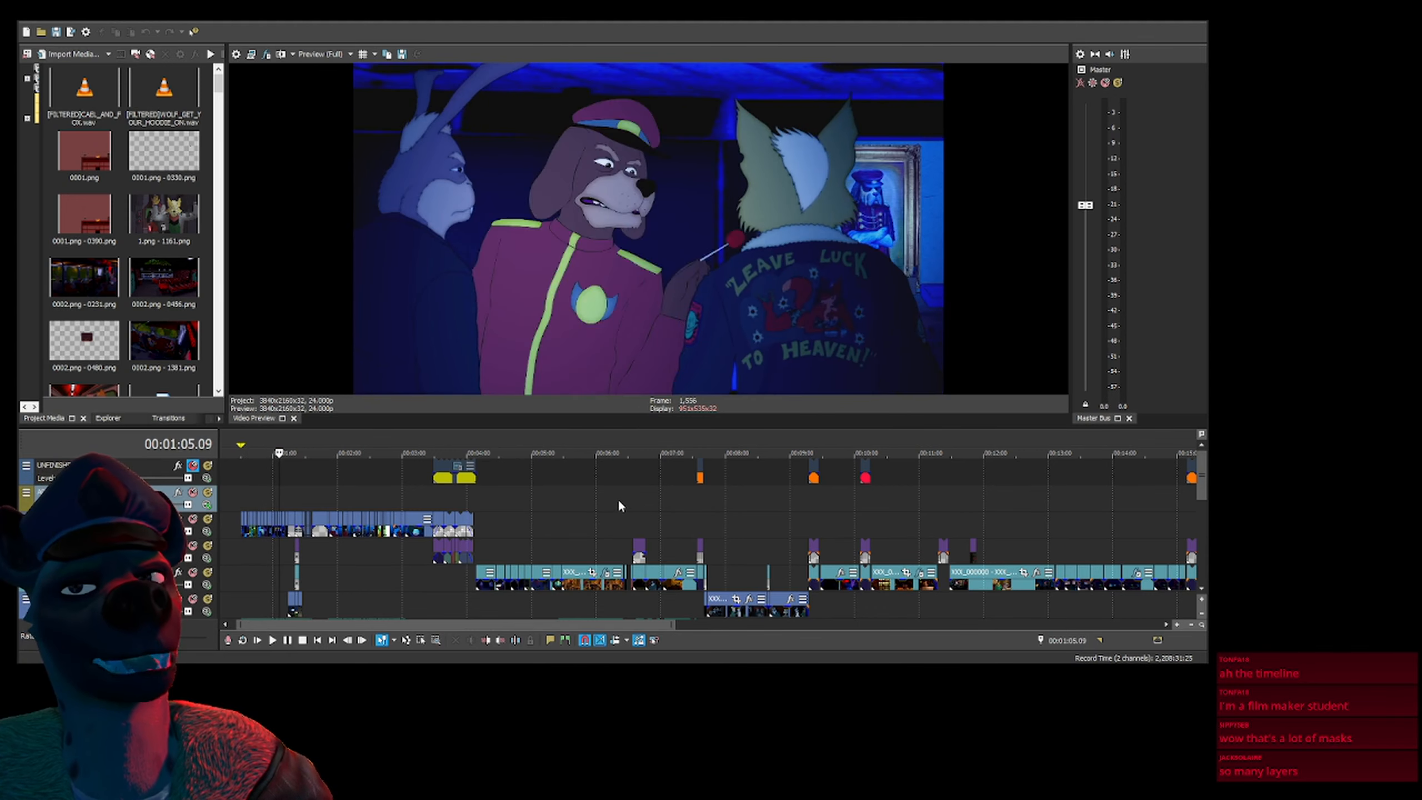
{"action": "key", "text": "Right"}
{"action": "key", "text": "Right"}
{"action": "key", "text": "Right"}
{"action": "key", "text": "Right"}
{"action": "key", "text": "Right"}
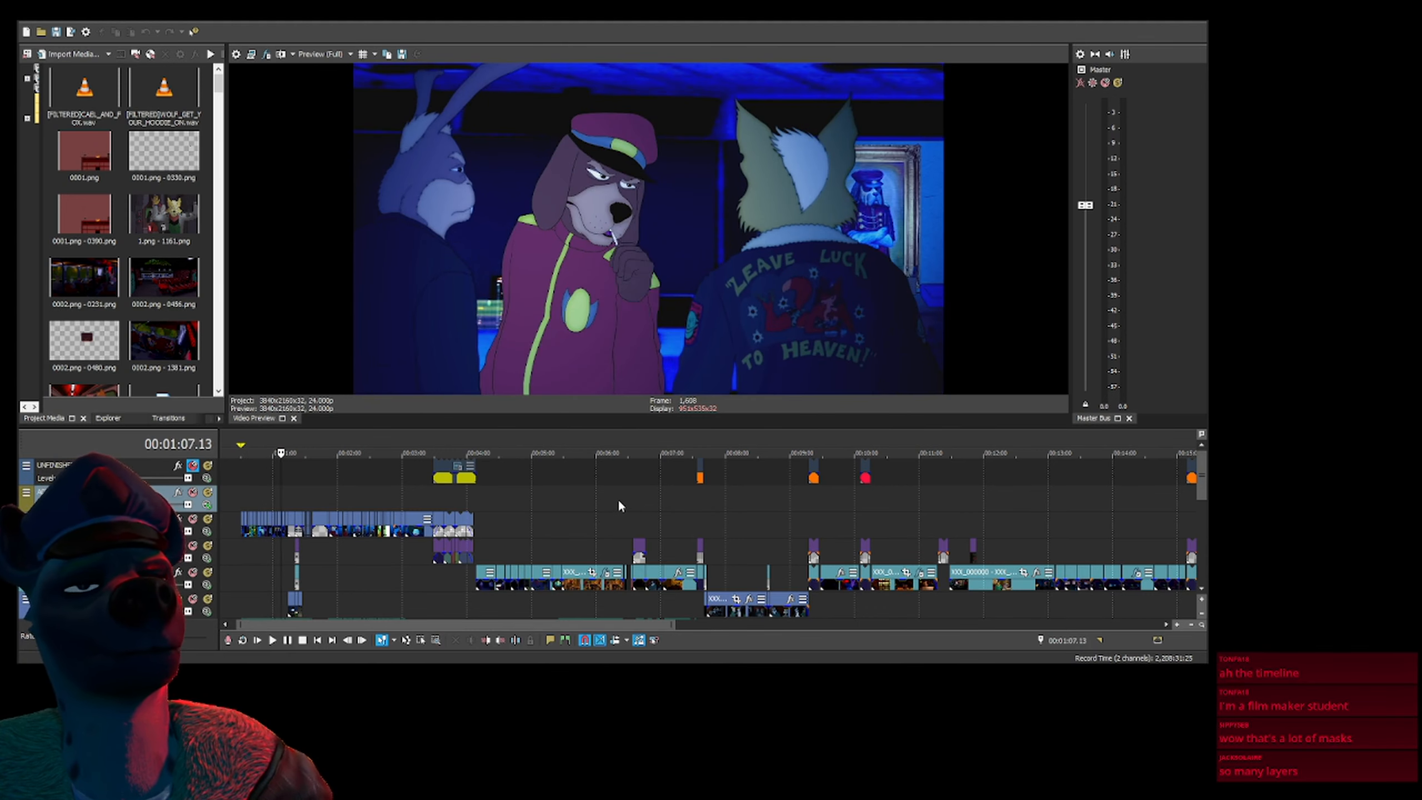
{"action": "key", "text": "Right"}
{"action": "key", "text": "Right"}
{"action": "key", "text": "Right"}
{"action": "key", "text": "Right"}
{"action": "key", "text": "Right"}
{"action": "key", "text": "Right"}
{"action": "key", "text": "Right"}
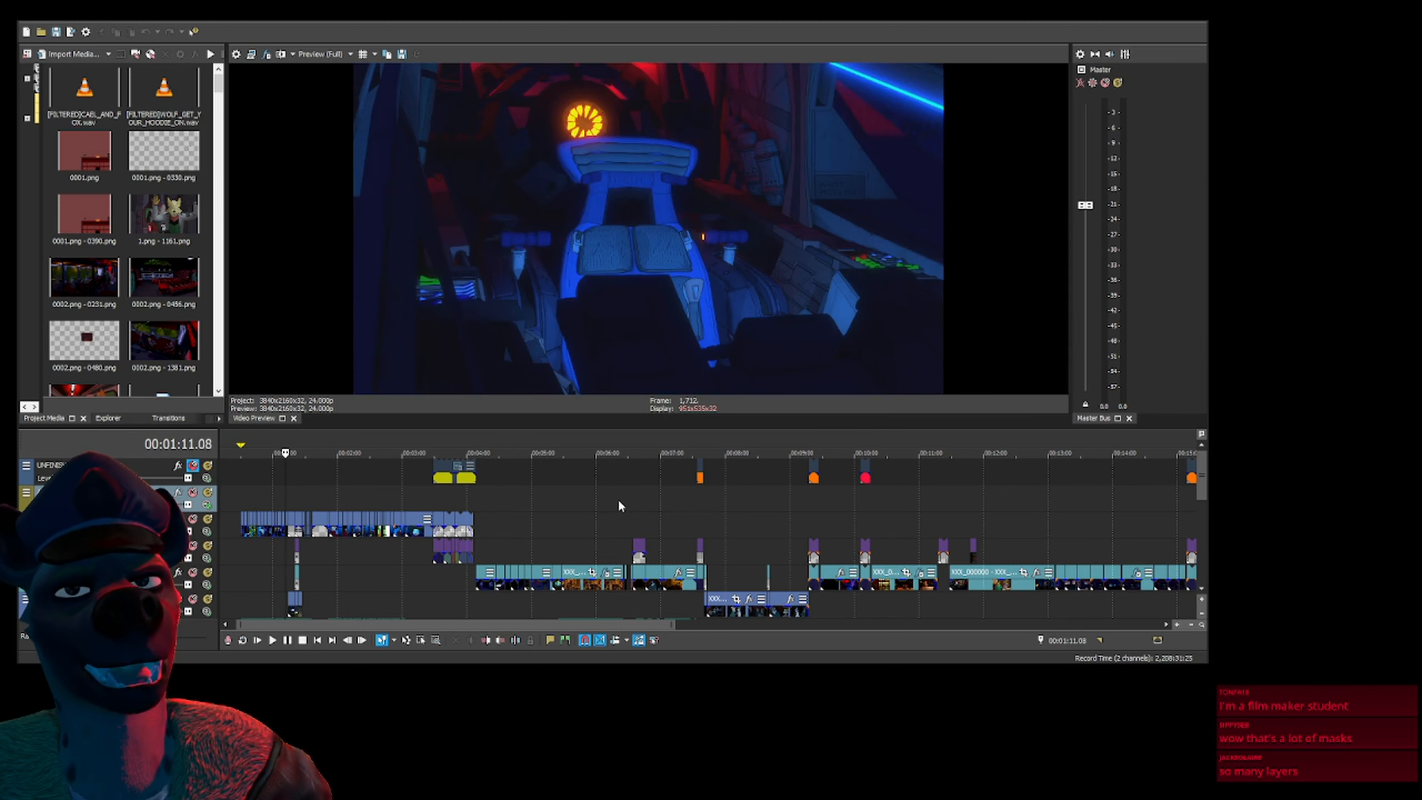
{"action": "key", "text": "Right"}
{"action": "key", "text": "Right"}
{"action": "key", "text": "Right"}
{"action": "key", "text": "Right"}
{"action": "key", "text": "Right"}
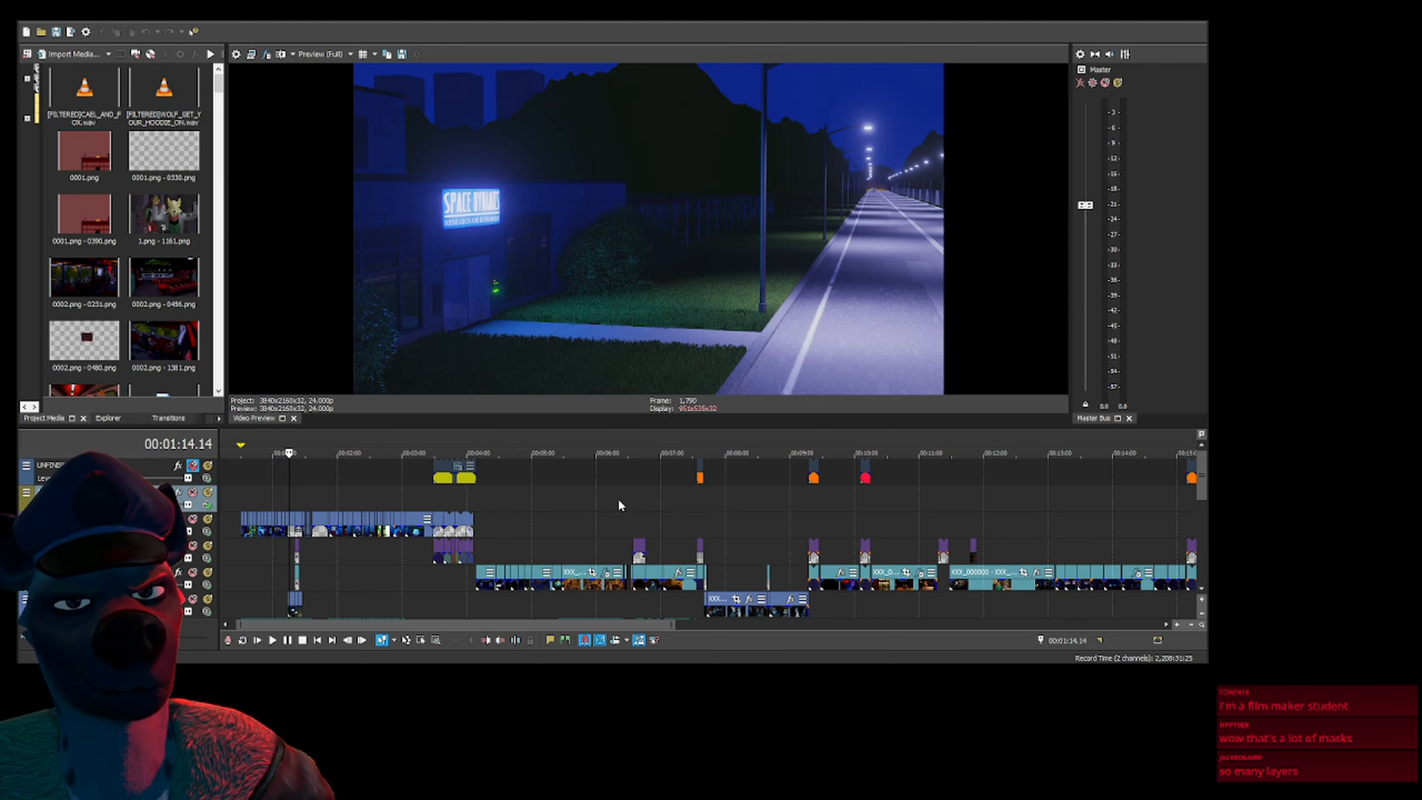
{"action": "key", "text": "Right"}
{"action": "key", "text": "Right"}
{"action": "key", "text": "Right"}
{"action": "key", "text": "Right"}
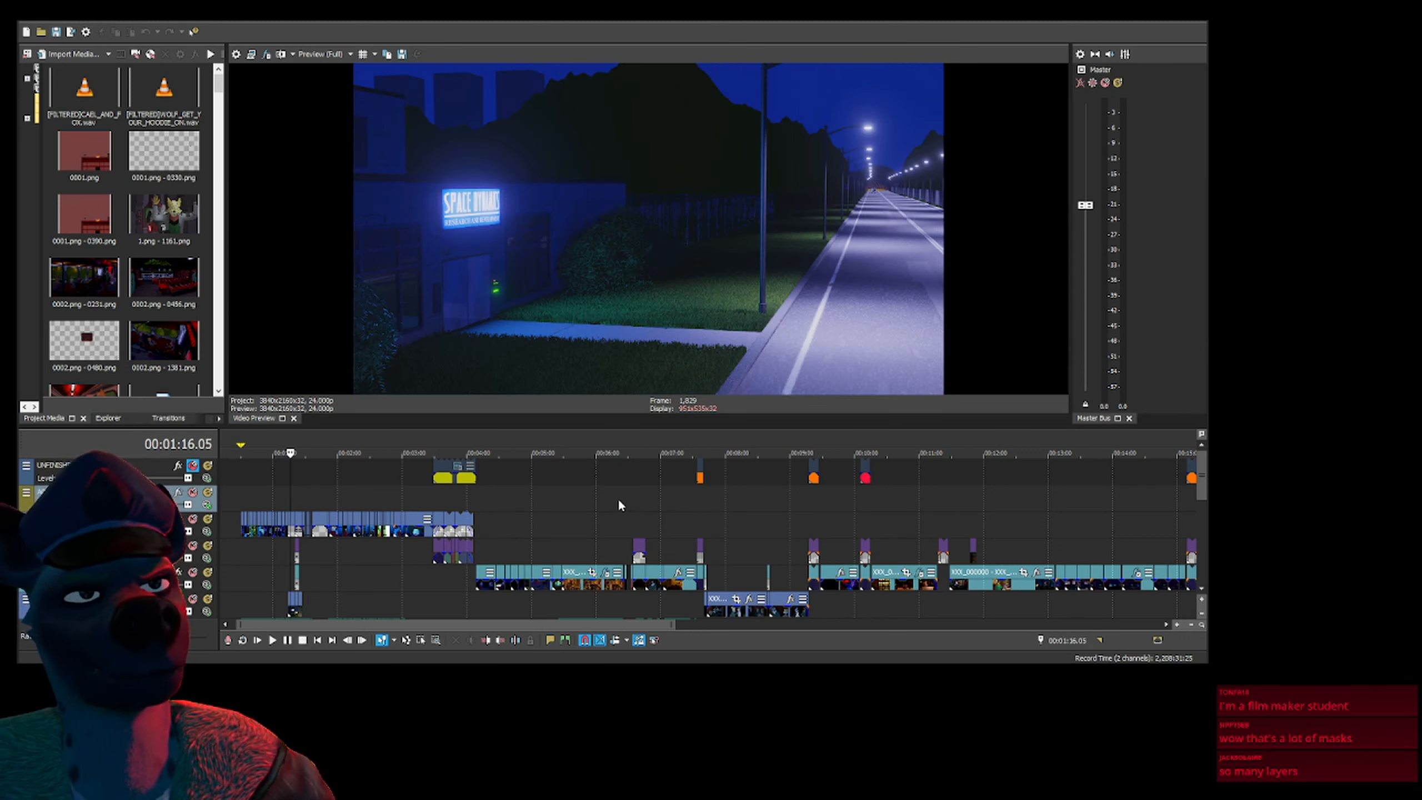
{"action": "key", "text": "Right"}
{"action": "key", "text": "Right"}
{"action": "key", "text": "Right"}
{"action": "key", "text": "Right"}
{"action": "key", "text": "Right"}
{"action": "key", "text": "Right"}
{"action": "key", "text": "Right"}
{"action": "key", "text": "Right"}
{"action": "key", "text": "Right"}
{"action": "key", "text": "Right"}
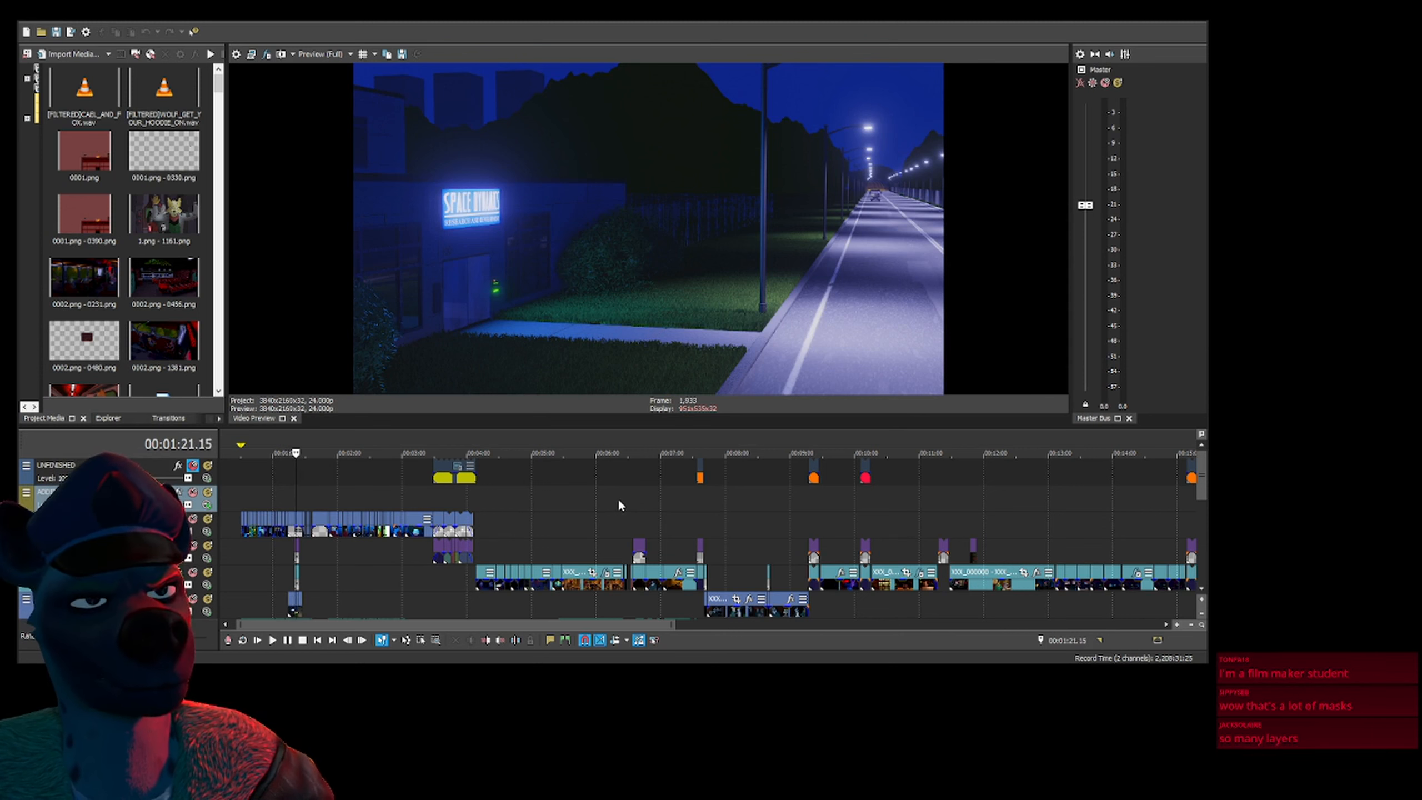
{"action": "key", "text": "Right"}
{"action": "key", "text": "Right"}
{"action": "key", "text": "Right"}
{"action": "key", "text": "Right"}
{"action": "key", "text": "Right"}
{"action": "key", "text": "Right"}
{"action": "key", "text": "Right"}
{"action": "key", "text": "Right"}
{"action": "key", "text": "Right"}
{"action": "key", "text": "Right"}
{"action": "key", "text": "Right"}
{"action": "key", "text": "Right"}
{"action": "key", "text": "Right"}
{"action": "key", "text": "Right"}
{"action": "key", "text": "Right"}
{"action": "key", "text": "Right"}
{"action": "key", "text": "Right"}
{"action": "key", "text": "Right"}
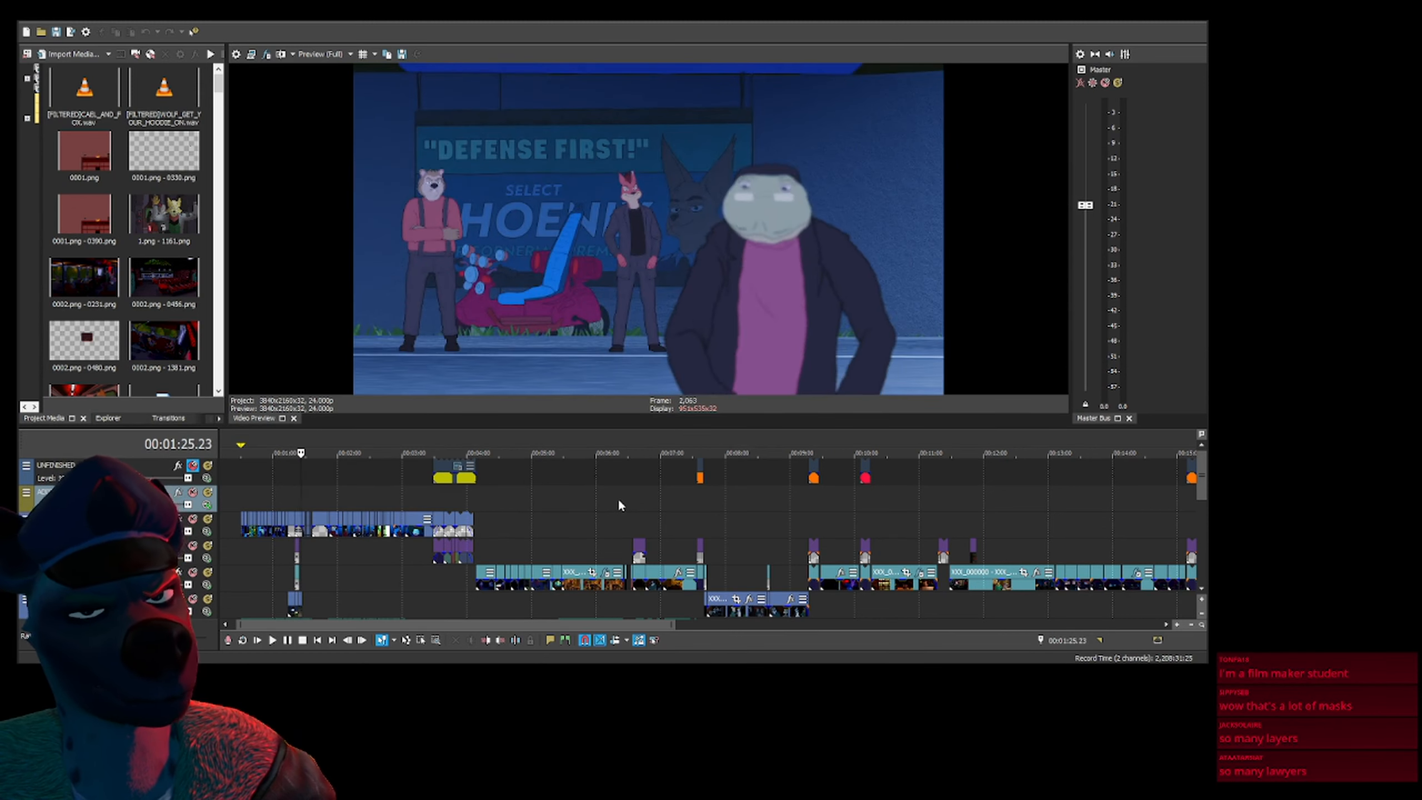
Step forward through the edit from the scooter shot to the locker room shot at 00:02:25.13, checking each scene in the preview
{"action": "key", "text": "Right"}
{"action": "key", "text": "Right"}
{"action": "key", "text": "Right"}
{"action": "key", "text": "Right"}
{"action": "key", "text": "Right"}
{"action": "key", "text": "Right"}
{"action": "key", "text": "Right"}
{"action": "key", "text": "Right"}
{"action": "key", "text": "Right"}
{"action": "key", "text": "Right"}
{"action": "key", "text": "Right"}
{"action": "key", "text": "Right"}
{"action": "key", "text": "Right"}
{"action": "key", "text": "Right"}
{"action": "key", "text": "Right"}
{"action": "key", "text": "Right"}
{"action": "key", "text": "Right"}
{"action": "key", "text": "Right"}
{"action": "key", "text": "Right"}
{"action": "key", "text": "Right"}
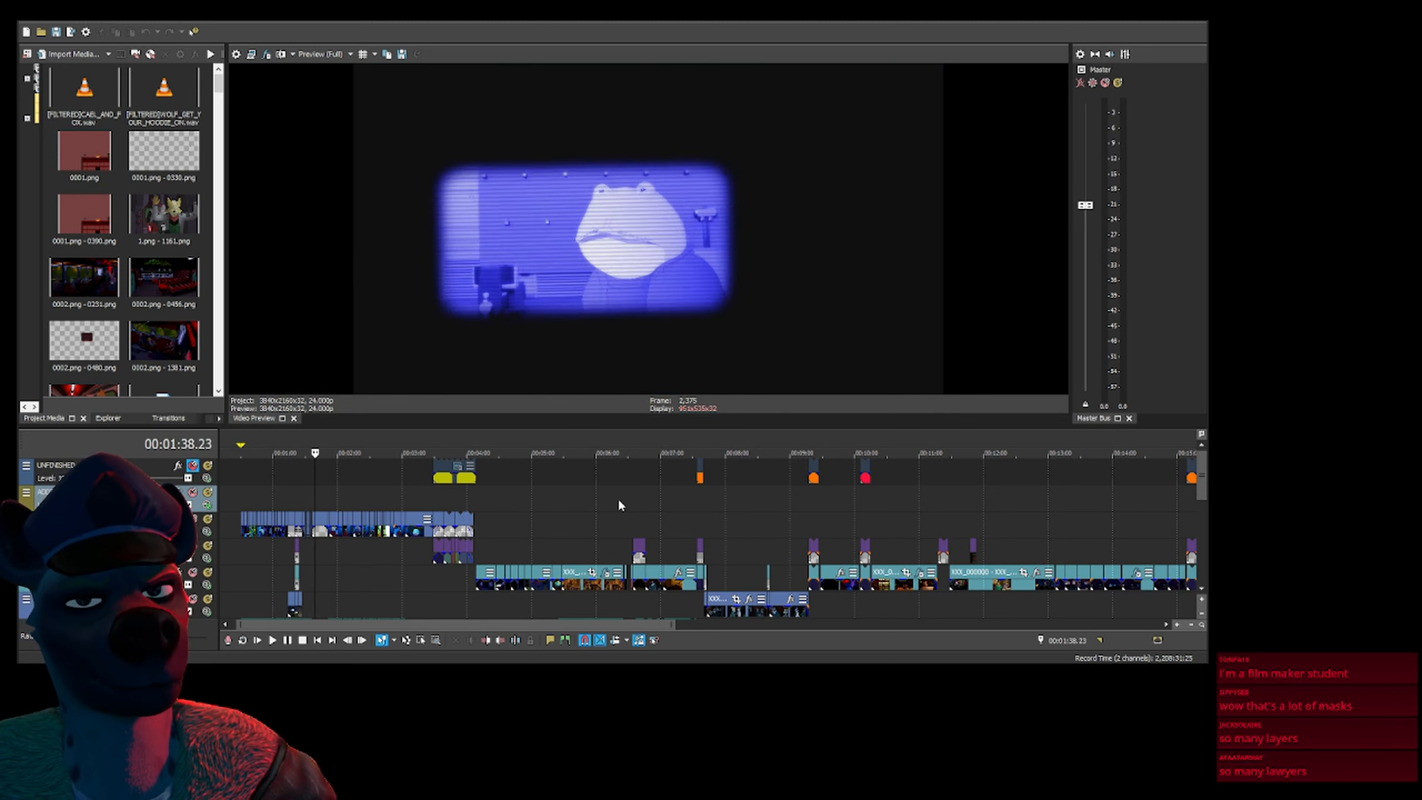
{"action": "key", "text": "Right"}
{"action": "key", "text": "Right"}
{"action": "key", "text": "Right"}
{"action": "key", "text": "Right"}
{"action": "key", "text": "Right"}
{"action": "key", "text": "Right"}
{"action": "key", "text": "Right"}
{"action": "key", "text": "Right"}
{"action": "key", "text": "Right"}
{"action": "key", "text": "Right"}
{"action": "key", "text": "Right"}
{"action": "key", "text": "Right"}
{"action": "key", "text": "Right"}
{"action": "key", "text": "Right"}
{"action": "key", "text": "Right"}
{"action": "key", "text": "Right"}
{"action": "key", "text": "Right"}
{"action": "key", "text": "Right"}
{"action": "key", "text": "Right"}
{"action": "key", "text": "Right"}
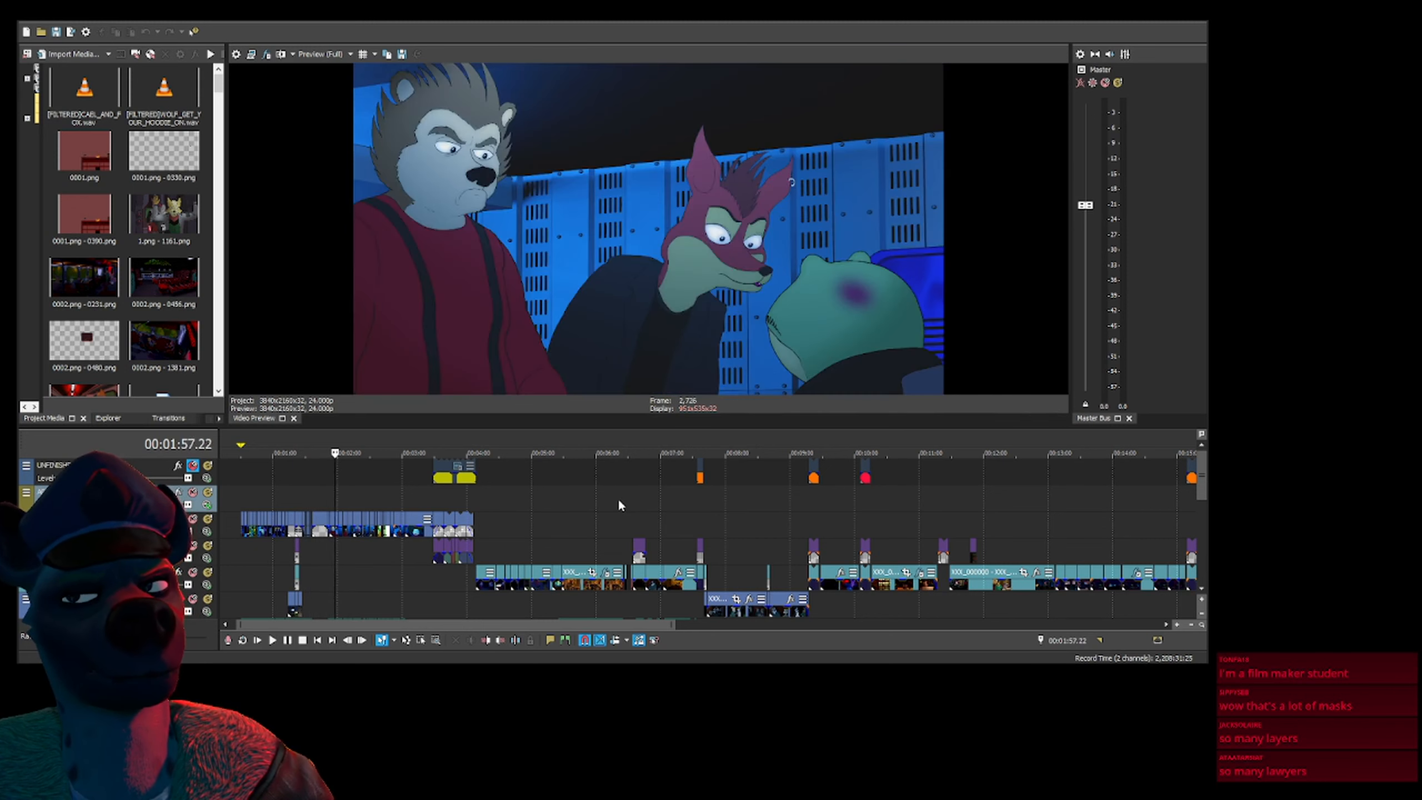
{"action": "key", "text": "Right"}
{"action": "key", "text": "Right"}
{"action": "key", "text": "Right"}
{"action": "key", "text": "Right"}
{"action": "key", "text": "Right"}
{"action": "key", "text": "Right"}
{"action": "key", "text": "Right"}
{"action": "key", "text": "Right"}
{"action": "key", "text": "Right"}
{"action": "key", "text": "Right"}
{"action": "key", "text": "Right"}
{"action": "key", "text": "Right"}
{"action": "key", "text": "Right"}
{"action": "key", "text": "Right"}
{"action": "key", "text": "Right"}
{"action": "key", "text": "Right"}
{"action": "key", "text": "Right"}
{"action": "key", "text": "Right"}
{"action": "key", "text": "Right"}
{"action": "key", "text": "Right"}
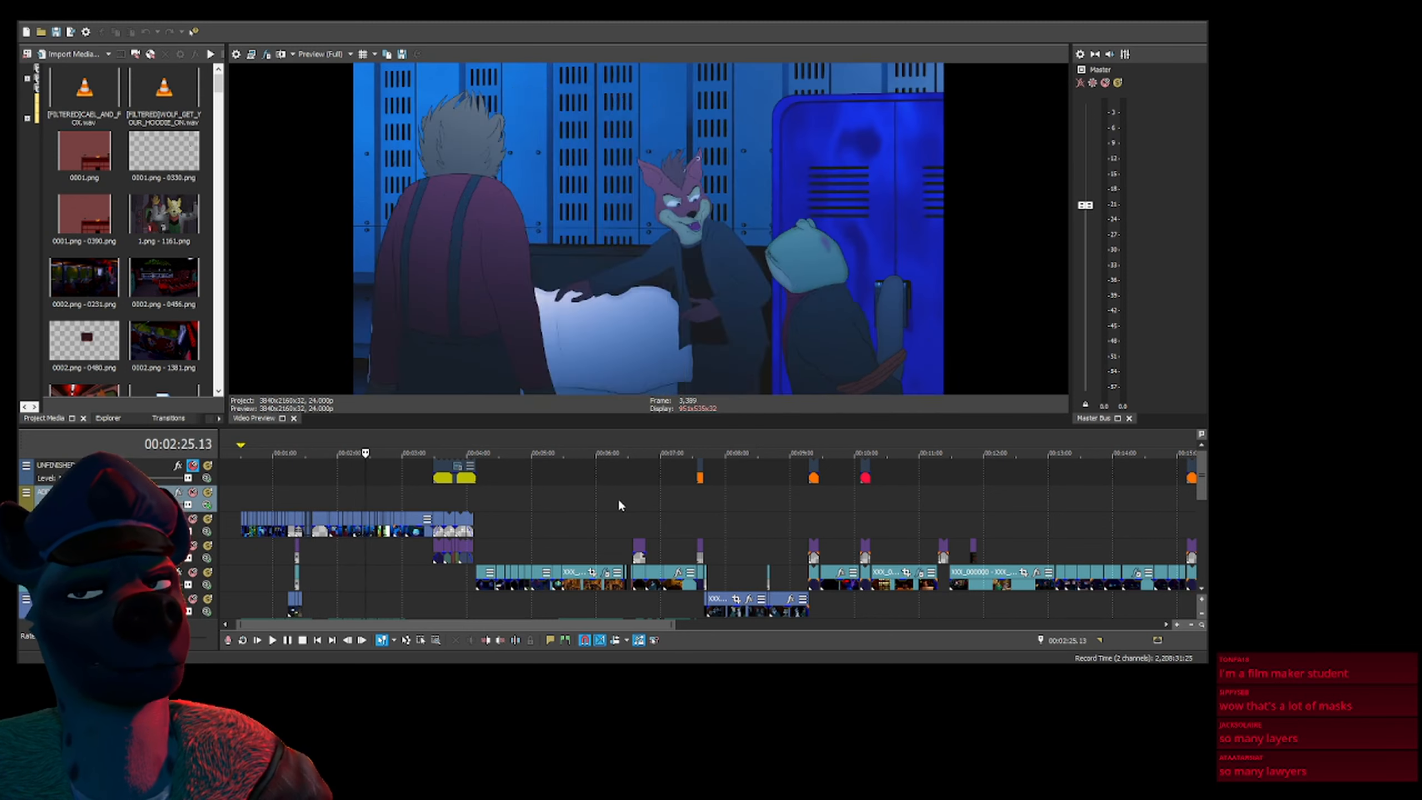
Continue stepping through the frog and green pig shots up to the end of the opening section at 00:03:27.20
{"action": "key", "text": "Right"}
{"action": "key", "text": "Right"}
{"action": "key", "text": "Right"}
{"action": "key", "text": "Right"}
{"action": "key", "text": "Right"}
{"action": "key", "text": "Right"}
{"action": "key", "text": "Right"}
{"action": "key", "text": "Right"}
{"action": "key", "text": "Right"}
{"action": "key", "text": "Right"}
{"action": "key", "text": "Right"}
{"action": "key", "text": "Right"}
{"action": "key", "text": "Right"}
{"action": "key", "text": "Right"}
{"action": "key", "text": "Right"}
{"action": "key", "text": "Right"}
{"action": "key", "text": "Right"}
{"action": "key", "text": "Right"}
{"action": "key", "text": "Right"}
{"action": "key", "text": "Right"}
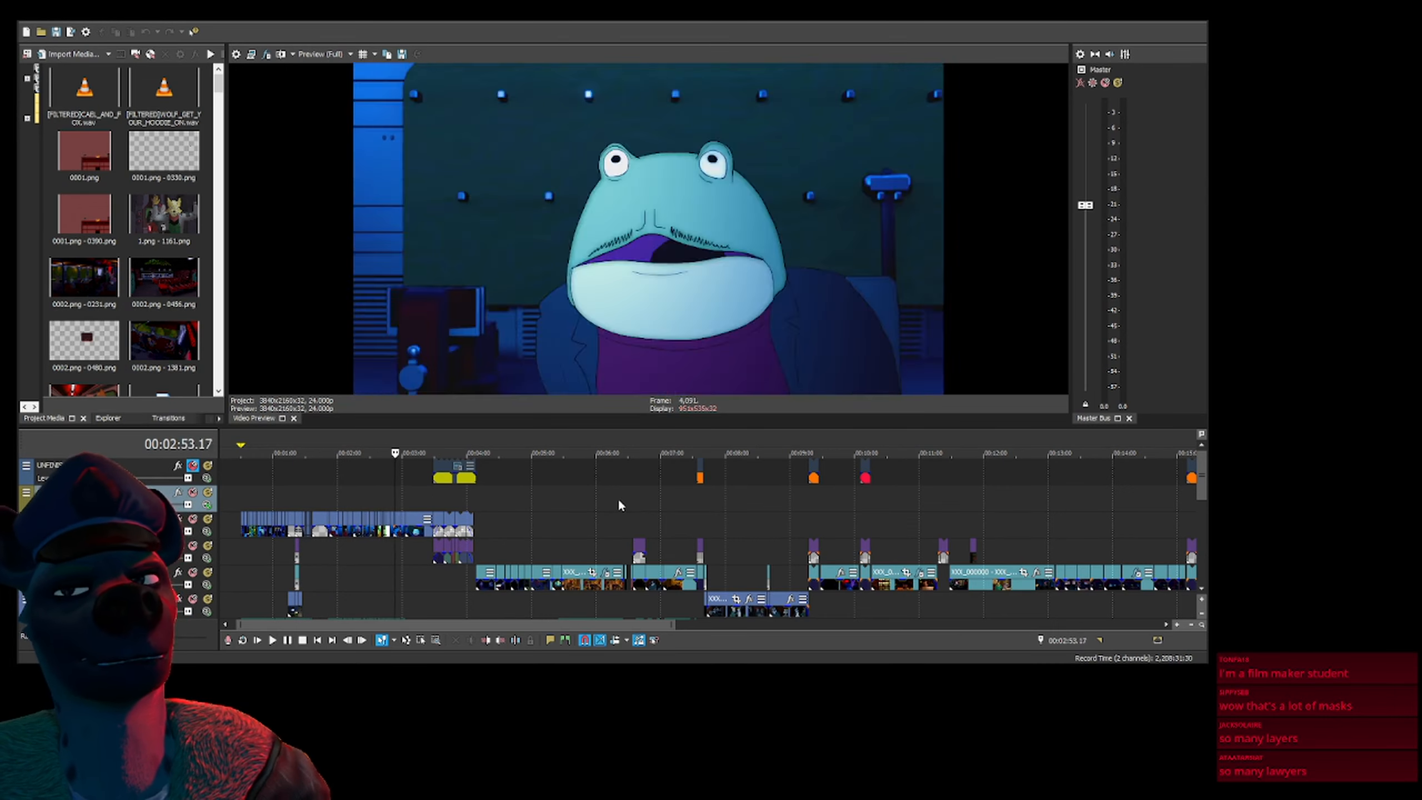
{"action": "key", "text": "Right"}
{"action": "key", "text": "Right"}
{"action": "key", "text": "Right"}
{"action": "key", "text": "Right"}
{"action": "key", "text": "Right"}
{"action": "key", "text": "Right"}
{"action": "key", "text": "Right"}
{"action": "key", "text": "Right"}
{"action": "key", "text": "Right"}
{"action": "key", "text": "Right"}
{"action": "key", "text": "Right"}
{"action": "key", "text": "Right"}
{"action": "key", "text": "Right"}
{"action": "key", "text": "Right"}
{"action": "key", "text": "Right"}
{"action": "key", "text": "Right"}
{"action": "key", "text": "Right"}
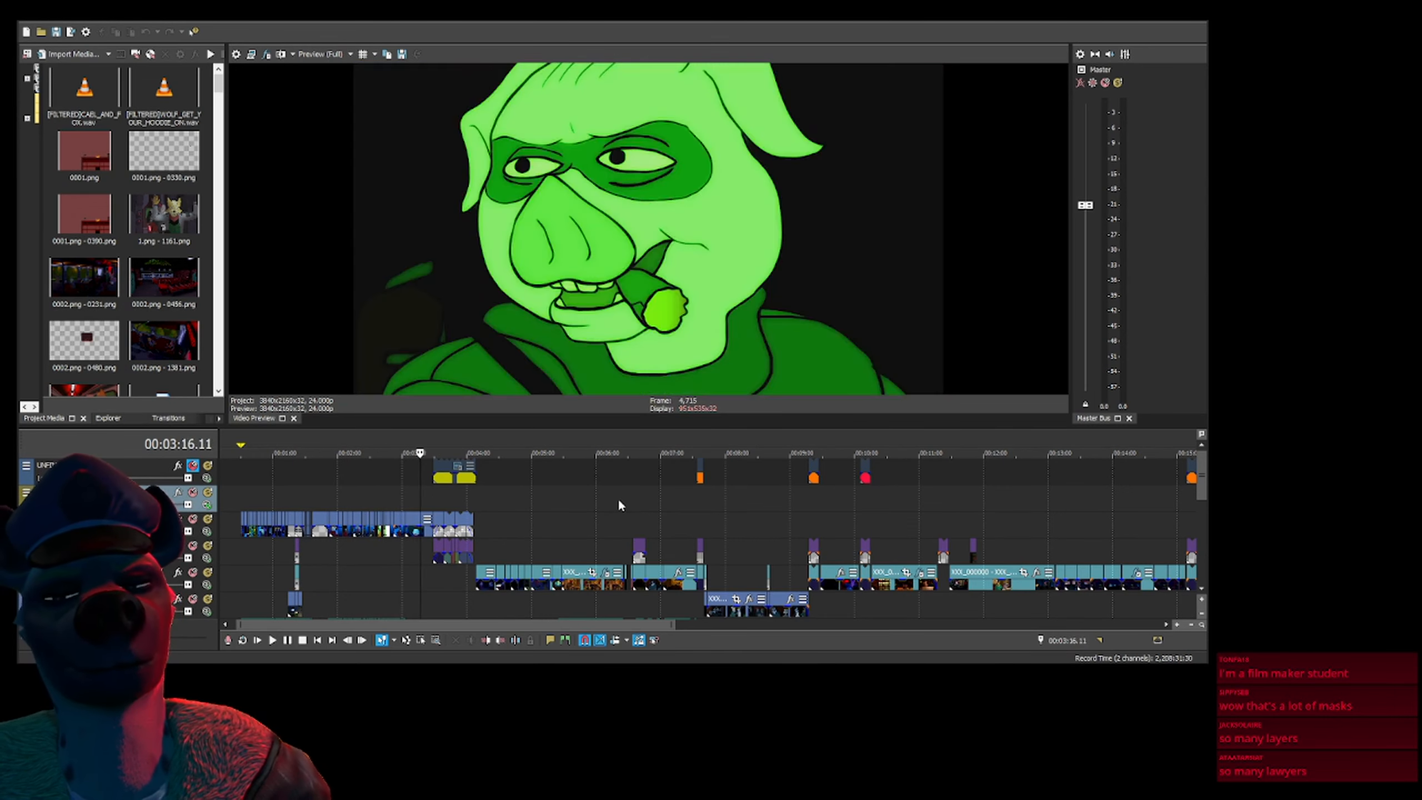
{"action": "key", "text": "Right"}
{"action": "key", "text": "Right"}
{"action": "key", "text": "Right"}
{"action": "key", "text": "Right"}
{"action": "key", "text": "Right"}
{"action": "key", "text": "Right"}
{"action": "key", "text": "Right"}
{"action": "key", "text": "Right"}
{"action": "key", "text": "Right"}
{"action": "key", "text": "Right"}
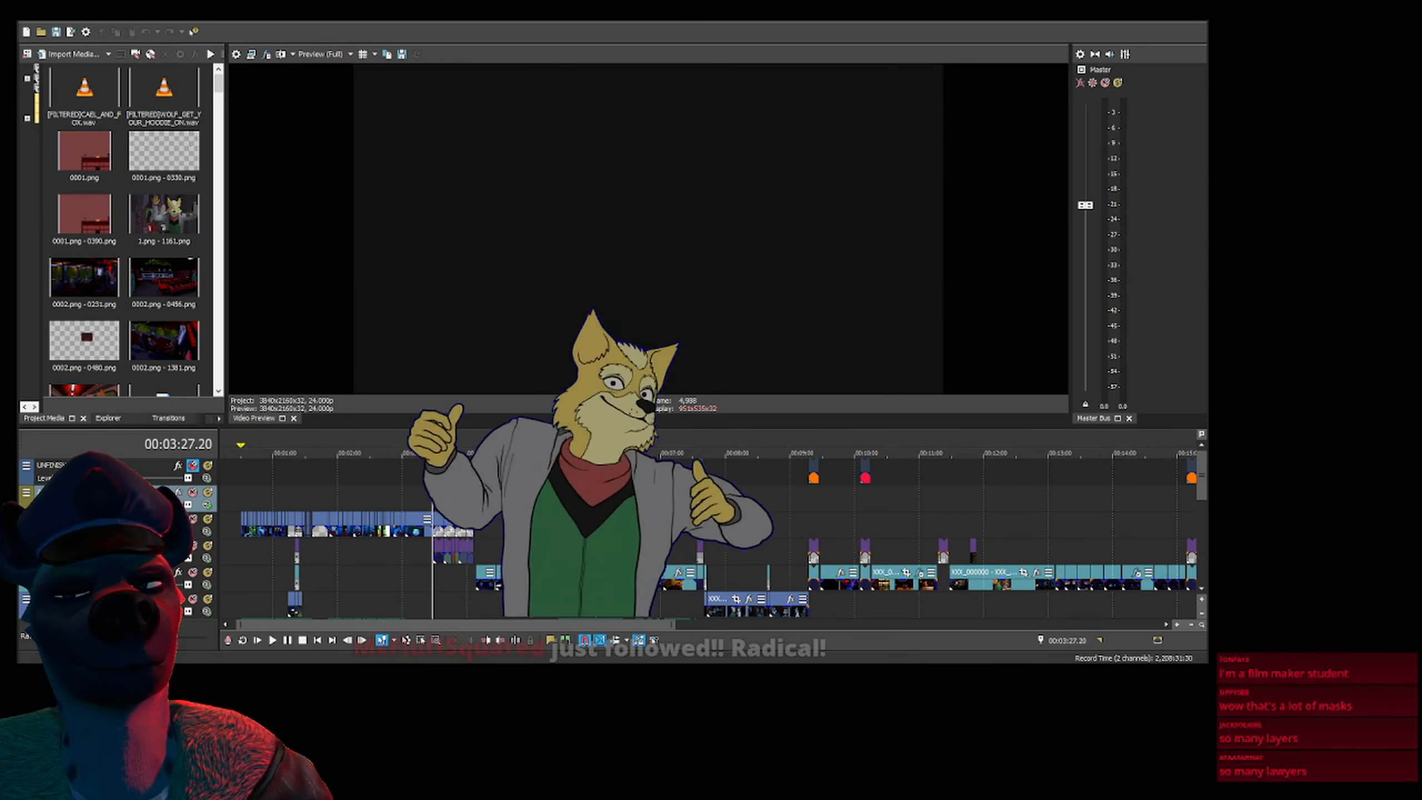
Advance through the placeholder credits section to 00:03:57.15 to examine its title cards
{"action": "key", "text": "Right"}
{"action": "key", "text": "Right"}
{"action": "key", "text": "Right"}
{"action": "key", "text": "Right"}
{"action": "key", "text": "Right"}
{"action": "key", "text": "Right"}
{"action": "key", "text": "Right"}
{"action": "key", "text": "Right"}
{"action": "key", "text": "Right"}
{"action": "key", "text": "Right"}
{"action": "key", "text": "Right"}
{"action": "key", "text": "Right"}
{"action": "key", "text": "Right"}
{"action": "key", "text": "Right"}
{"action": "key", "text": "Right"}
{"action": "key", "text": "Right"}
{"action": "key", "text": "Right"}
{"action": "key", "text": "Right"}
{"action": "key", "text": "Right"}
{"action": "key", "text": "Right"}
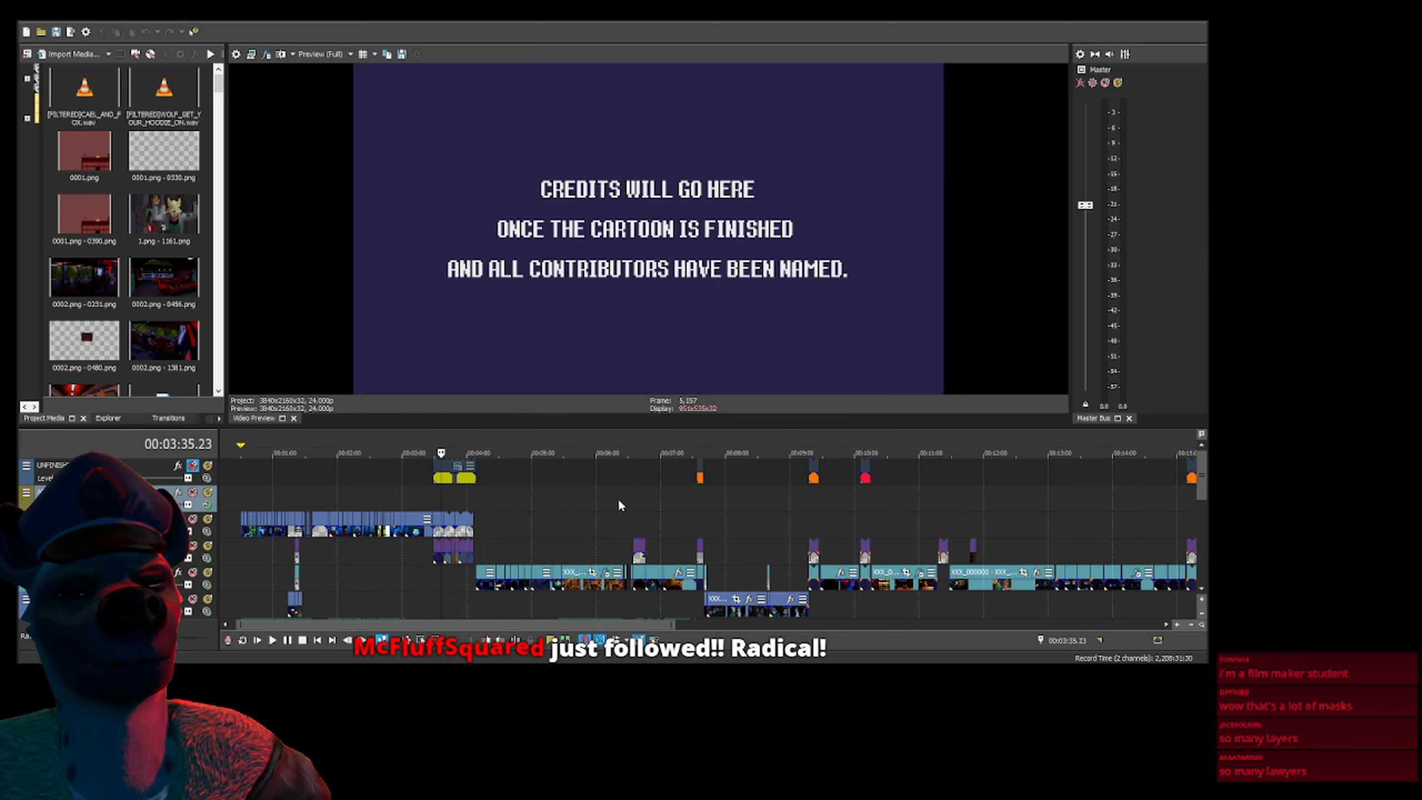
{"action": "key", "text": "Right"}
{"action": "key", "text": "Right"}
{"action": "key", "text": "Right"}
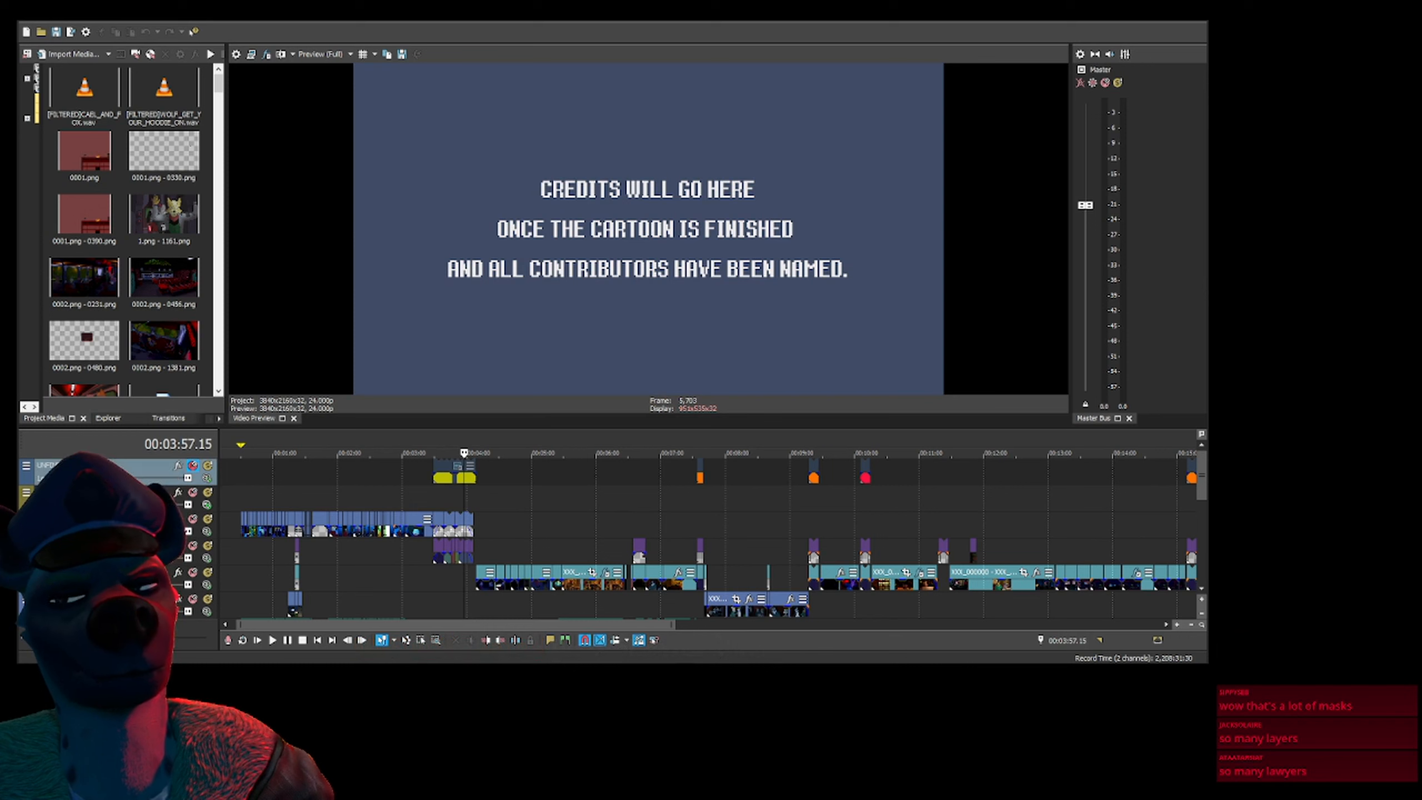
Increase the height of the UNFINISHED track and step back within the placeholder credits to 00:03:46.06
{"action": "left_click_drag", "start_coordinate": [154, 485], "coordinate": [155, 521]}
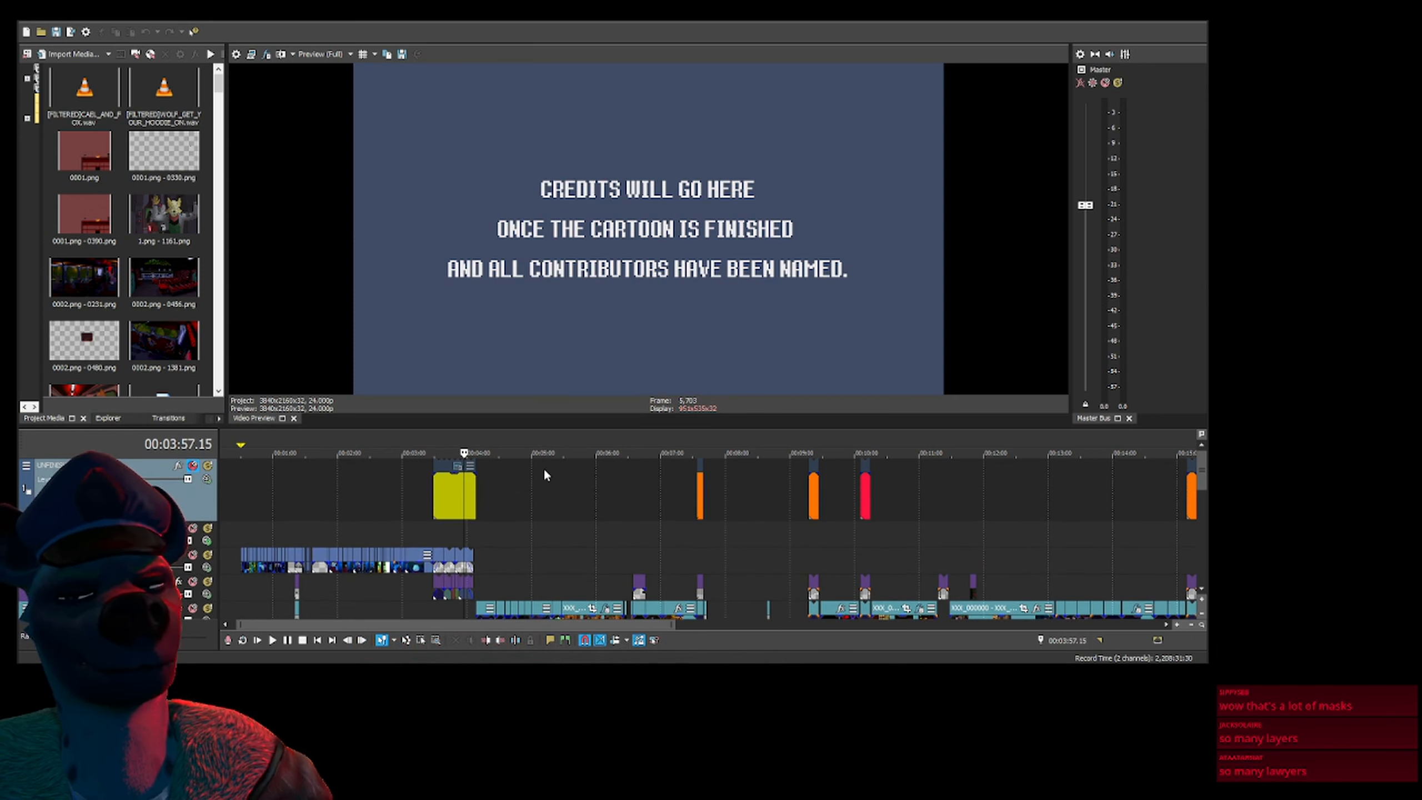
{"action": "key", "text": "Left"}
{"action": "key", "text": "Left"}
{"action": "key", "text": "Left"}
{"action": "key", "text": "Left"}
{"action": "key", "text": "Left"}
{"action": "key", "text": "Left"}
{"action": "key", "text": "Left"}
{"action": "key", "text": "Left"}
{"action": "key", "text": "Left"}
{"action": "key", "text": "Left"}
{"action": "key", "text": "Left"}
{"action": "key", "text": "Left"}
{"action": "key", "text": "Left"}
{"action": "key", "text": "Left"}
{"action": "key", "text": "Left"}
{"action": "key", "text": "Left"}
{"action": "key", "text": "Left"}
{"action": "key", "text": "Left"}
{"action": "key", "text": "Left"}
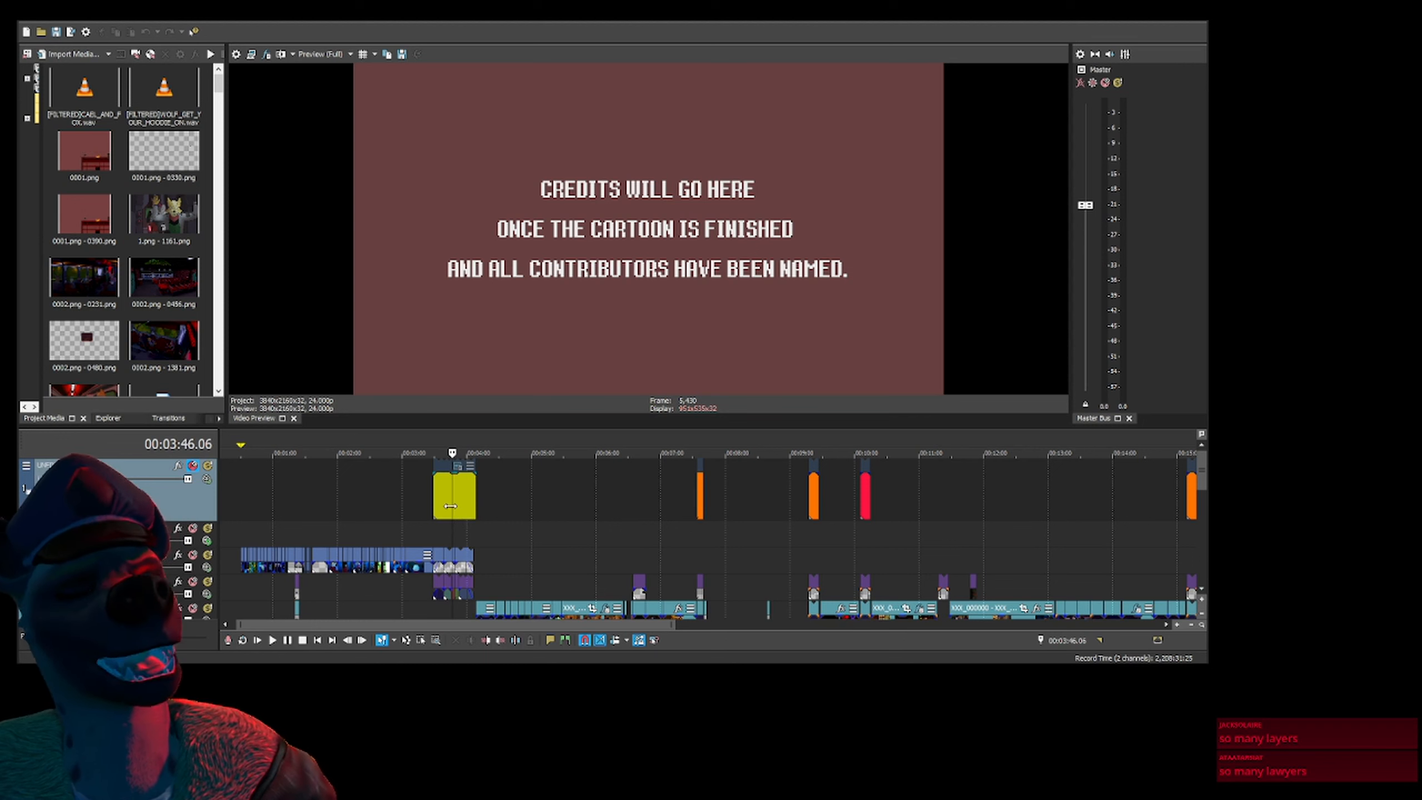
Move back through the placeholder credits to 00:03:34.08 to examine their title card
{"action": "key", "text": "Left"}
{"action": "key", "text": "Left"}
{"action": "key", "text": "Left"}
{"action": "key", "text": "Left"}
{"action": "key", "text": "Left"}
{"action": "key", "text": "Left"}
{"action": "key", "text": "Left"}
{"action": "key", "text": "Left"}
{"action": "key", "text": "Left"}
{"action": "key", "text": "Left"}
{"action": "key", "text": "Left"}
{"action": "key", "text": "Left"}
{"action": "key", "text": "Left"}
{"action": "key", "text": "Left"}
{"action": "key", "text": "Left"}
{"action": "key", "text": "Left"}
{"action": "key", "text": "Left"}
{"action": "key", "text": "Left"}
{"action": "key", "text": "Left"}
{"action": "key", "text": "Left"}
{"action": "key", "text": "Right"}
{"action": "key", "text": "Right"}
{"action": "key", "text": "Right"}
{"action": "key", "text": "Right"}
{"action": "key", "text": "Right"}
{"action": "key", "text": "Right"}
{"action": "key", "text": "Right"}
{"action": "key", "text": "Right"}
{"action": "key", "text": "Right"}
{"action": "key", "text": "Right"}
{"action": "key", "text": "Right"}
{"action": "key", "text": "Right"}
{"action": "key", "text": "Right"}
{"action": "key", "text": "Right"}
{"action": "key", "text": "Right"}
{"action": "key", "text": "Right"}
{"action": "key", "text": "Right"}
{"action": "key", "text": "Right"}
{"action": "key", "text": "Right"}
{"action": "key", "text": "Right"}
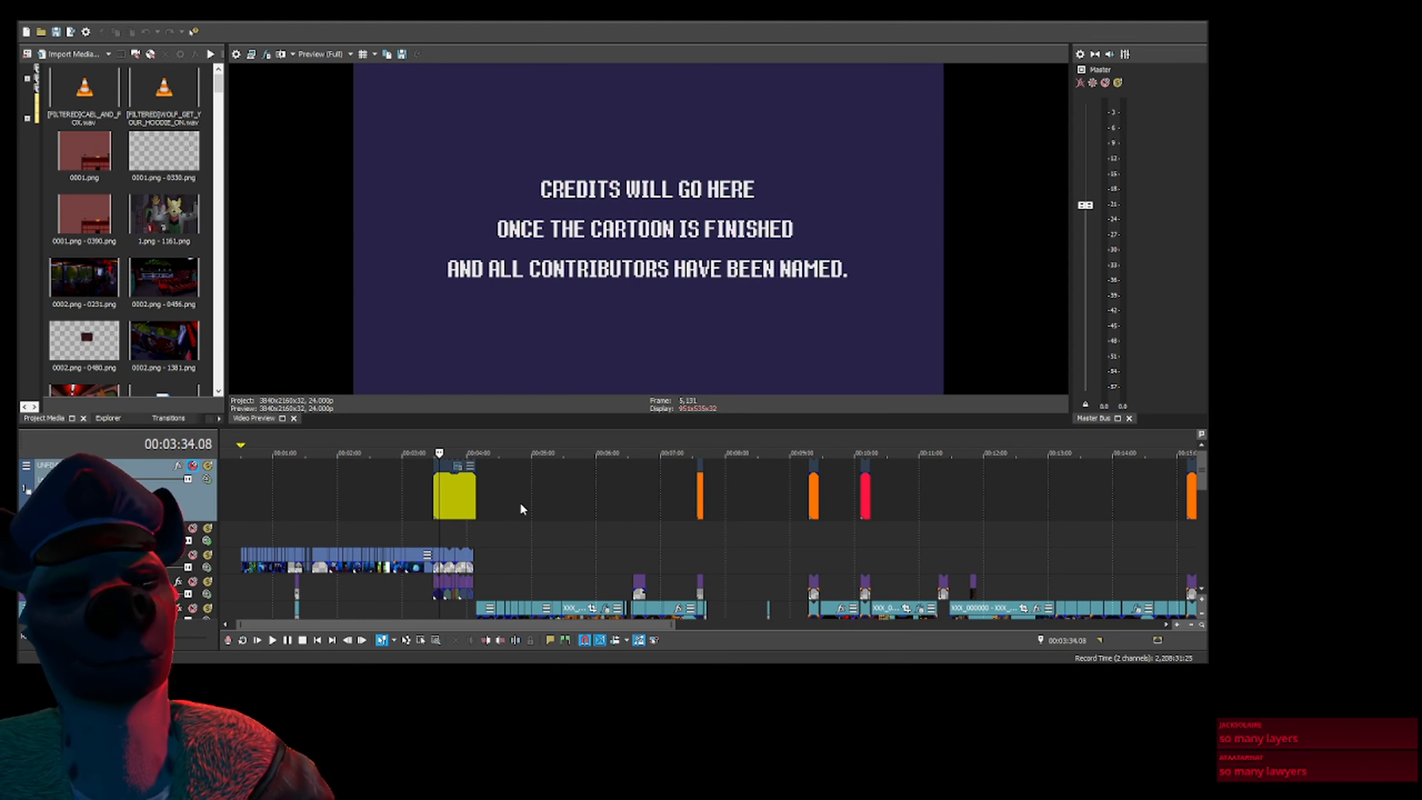
Step forward through the placeholder credits to the fade-out at 00:04:04.03
{"action": "key", "text": "Right"}
{"action": "key", "text": "Right"}
{"action": "key", "text": "Right"}
{"action": "key", "text": "Right"}
{"action": "key", "text": "Right"}
{"action": "key", "text": "Right"}
{"action": "key", "text": "Right"}
{"action": "key", "text": "Right"}
{"action": "key", "text": "Right"}
{"action": "key", "text": "Right"}
{"action": "key", "text": "Right"}
{"action": "key", "text": "Right"}
{"action": "key", "text": "Right"}
{"action": "key", "text": "Right"}
{"action": "key", "text": "Right"}
{"action": "key", "text": "Right"}
{"action": "key", "text": "Right"}
{"action": "key", "text": "Right"}
{"action": "key", "text": "Right"}
{"action": "key", "text": "Right"}
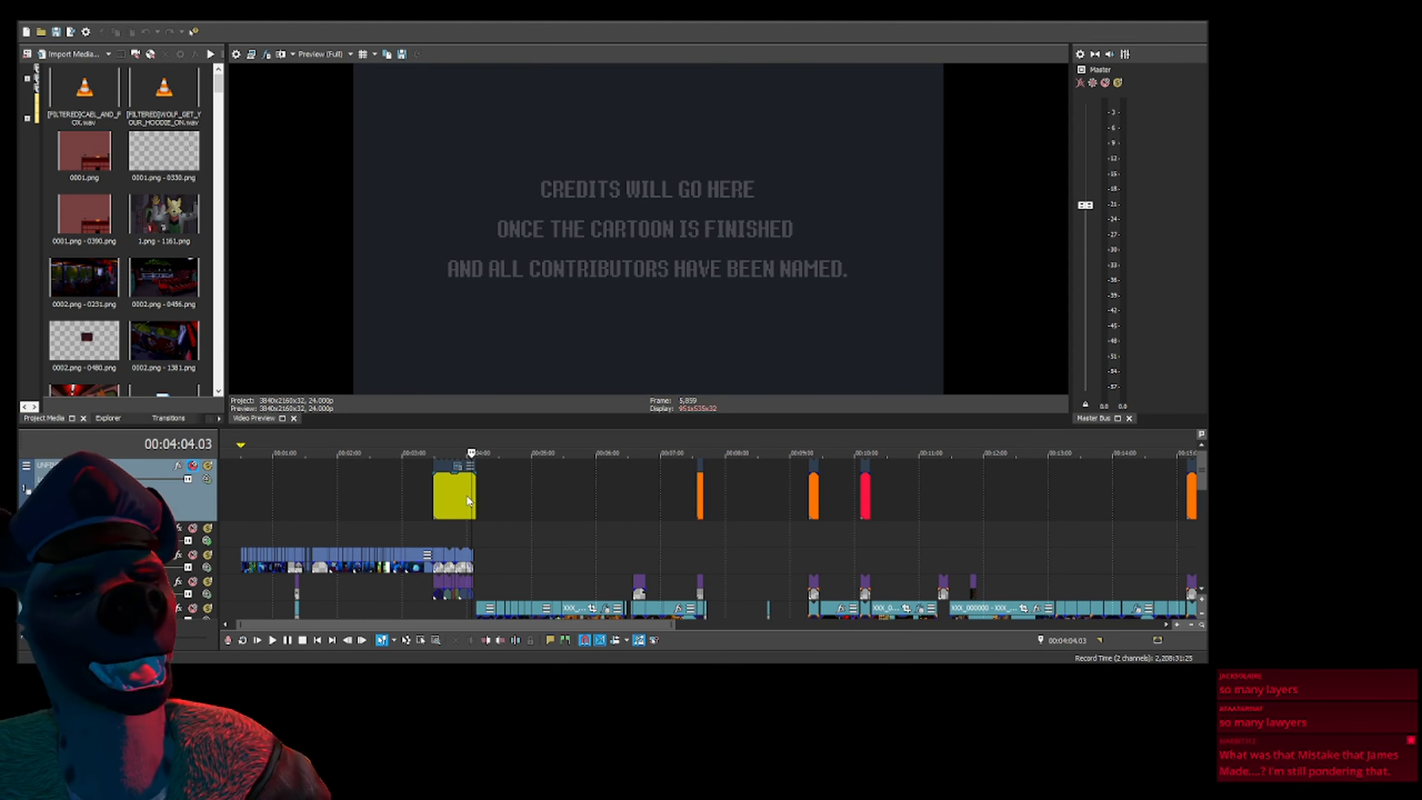
Select the yellow placeholder credits event and preview several points within it, ending at 00:03:43.11
{"action": "left_click", "coordinate": [434, 498]}
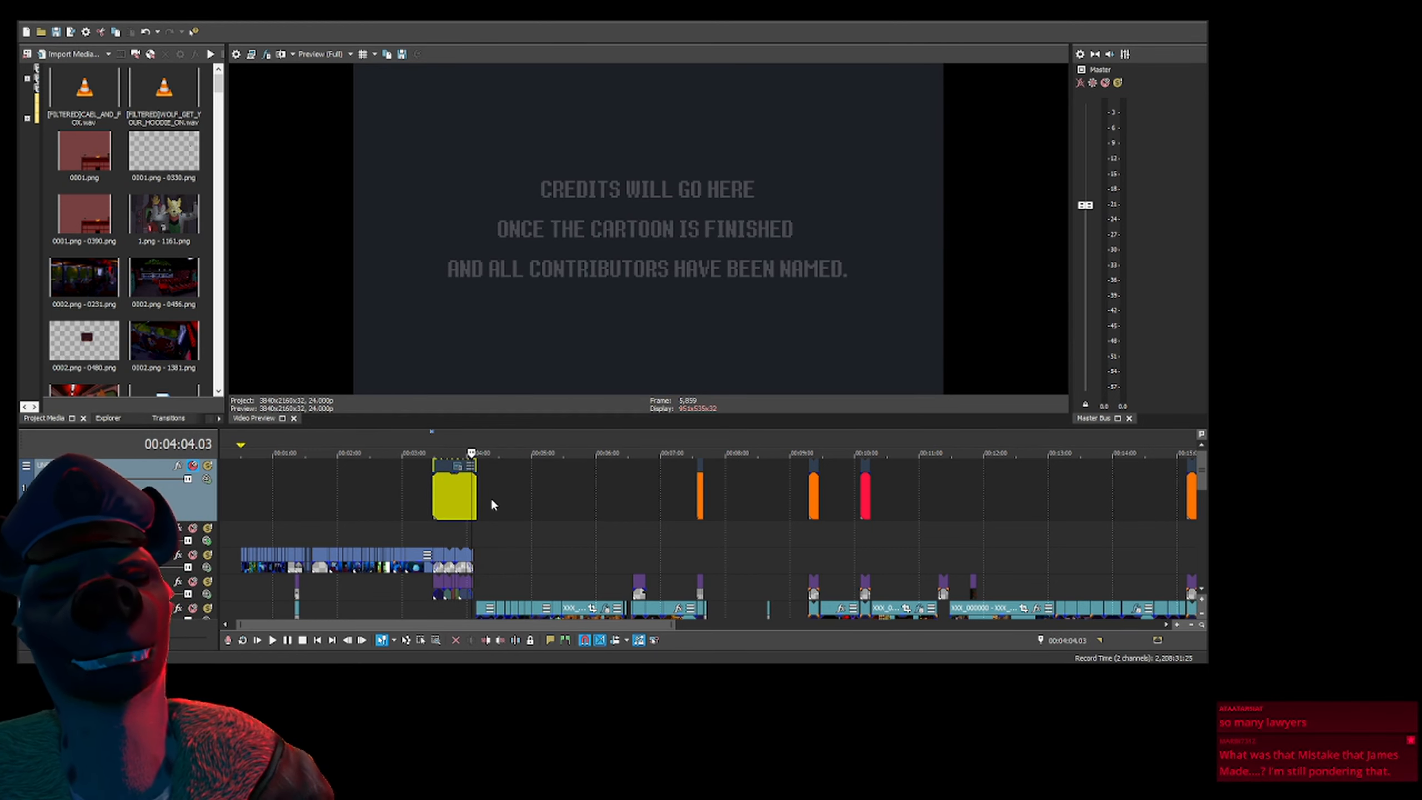
{"action": "double_click", "coordinate": [444, 504]}
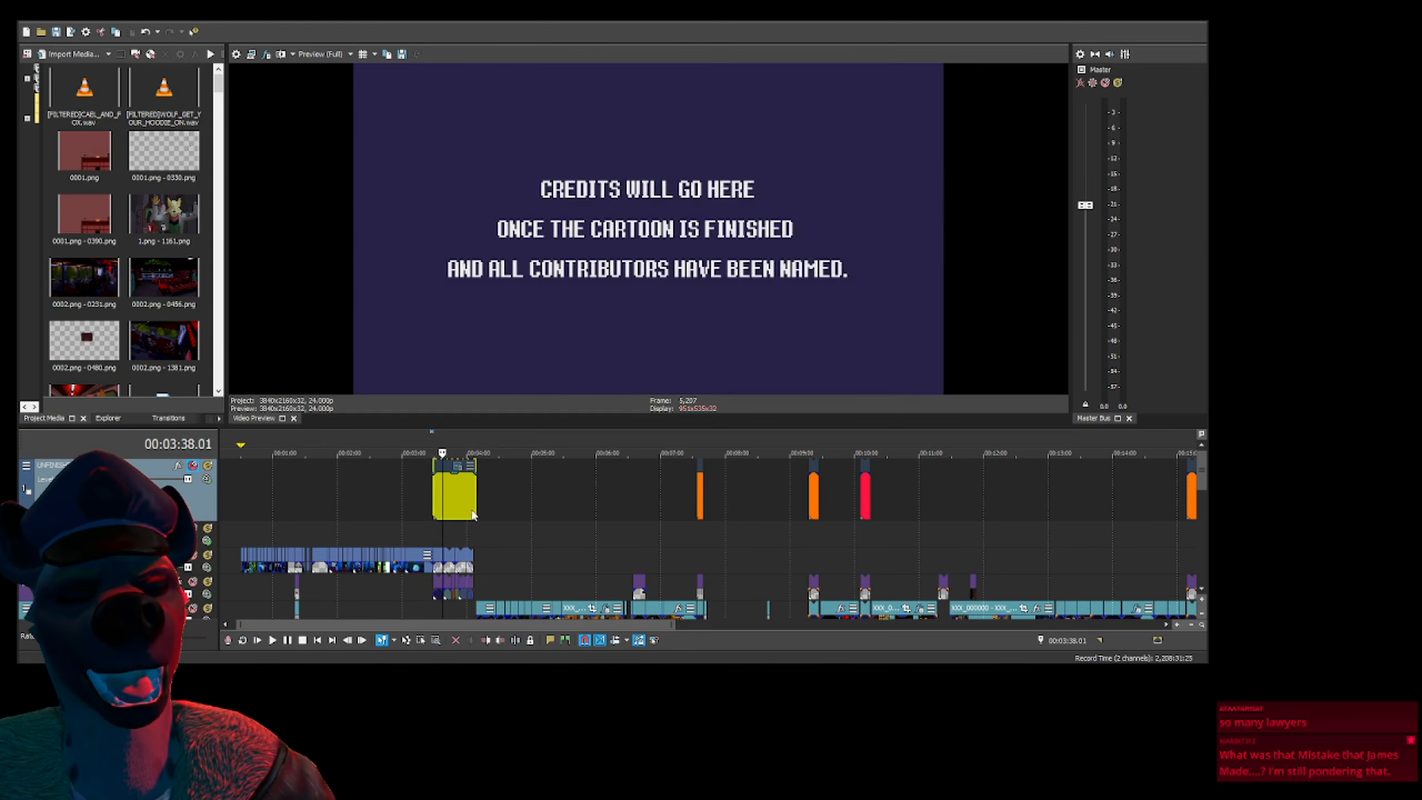
{"action": "key", "text": "space"}
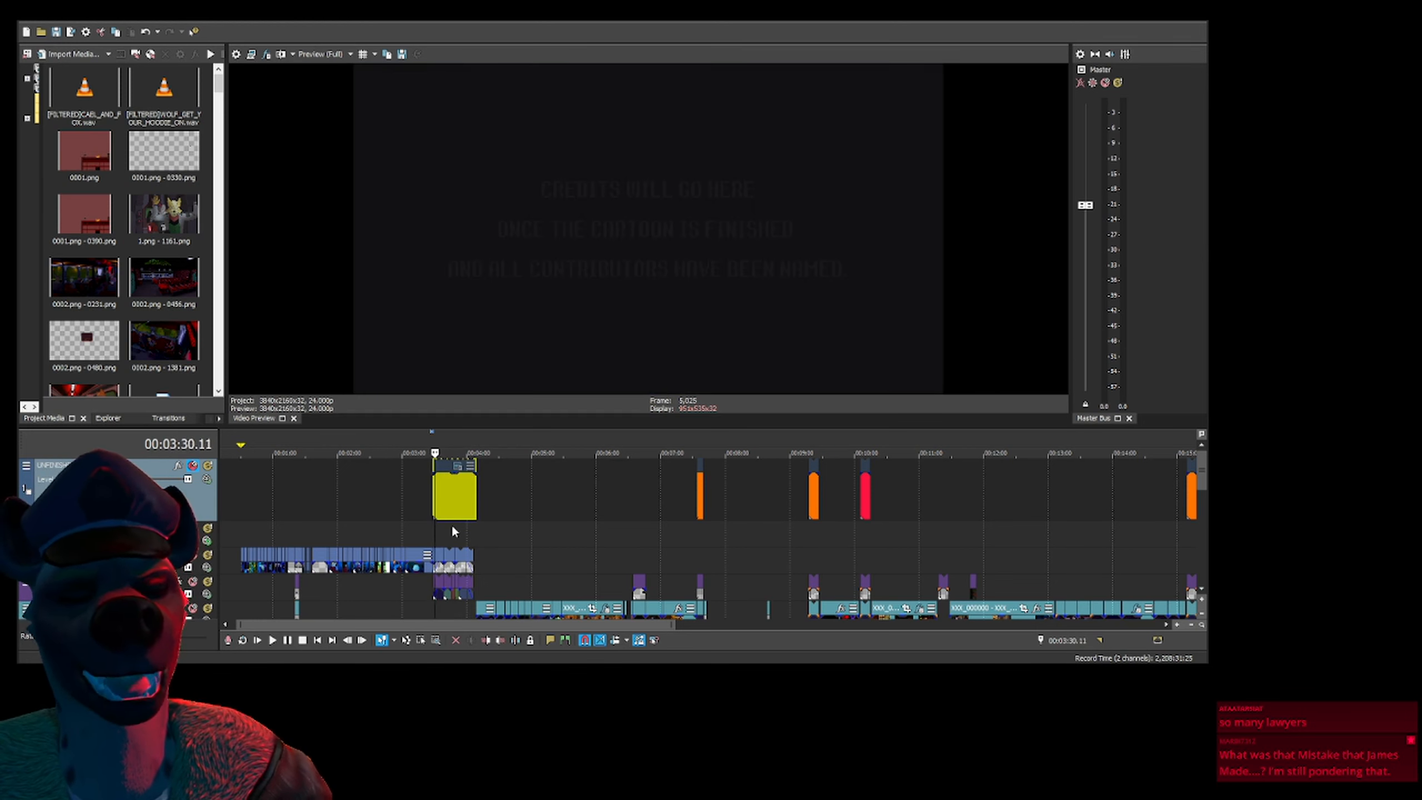
{"action": "left_click", "coordinate": [443, 516]}
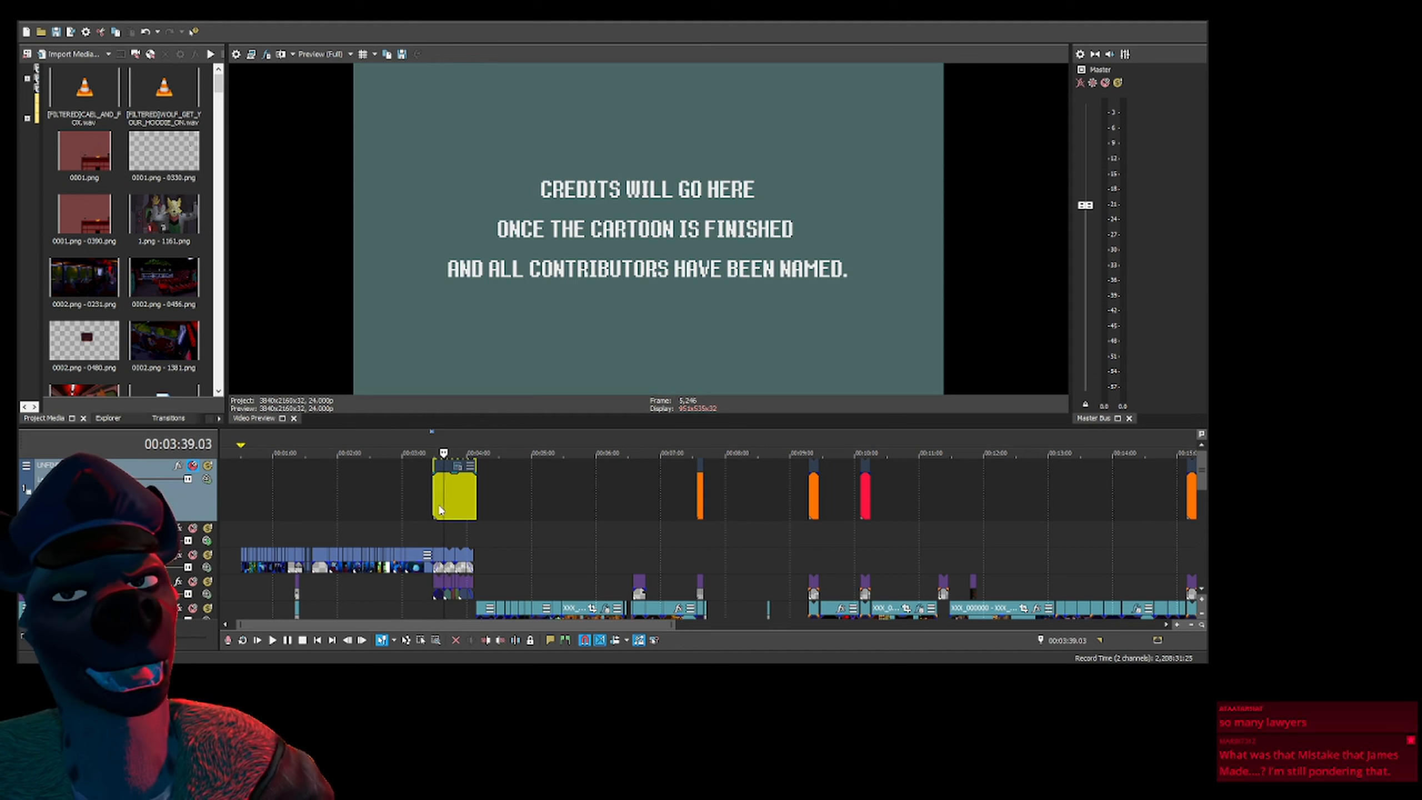
{"action": "left_click", "coordinate": [448, 496]}
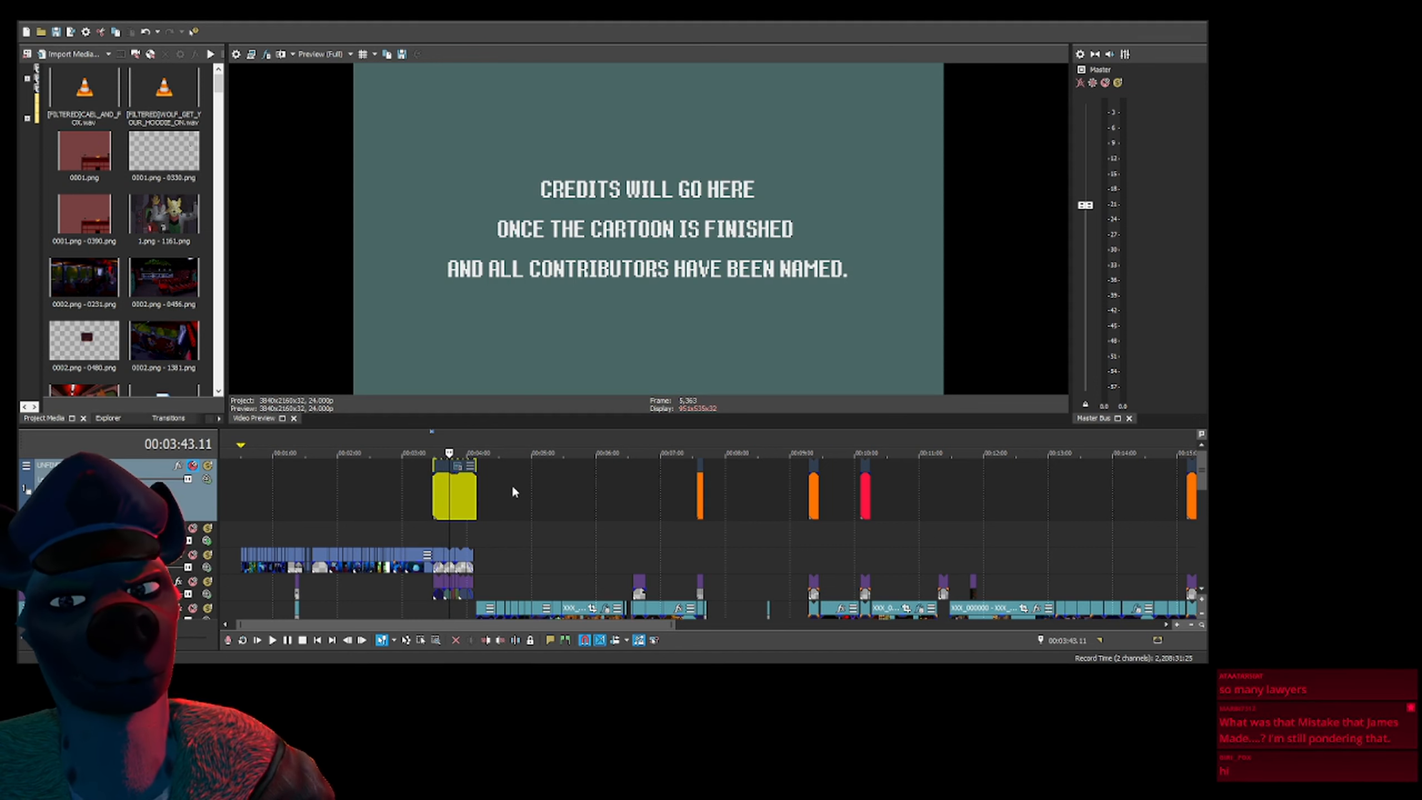
Advance through the remaining credits cards to the end of the yellow event at 00:04:06.18
{"action": "key", "text": "Right"}
{"action": "key", "text": "Right"}
{"action": "key", "text": "Right"}
{"action": "key", "text": "Right"}
{"action": "key", "text": "Right"}
{"action": "key", "text": "Right"}
{"action": "key", "text": "Right"}
{"action": "key", "text": "Right"}
{"action": "key", "text": "Right"}
{"action": "key", "text": "Right"}
{"action": "key", "text": "Right"}
{"action": "key", "text": "Right"}
{"action": "key", "text": "Right"}
{"action": "key", "text": "Right"}
{"action": "key", "text": "Right"}
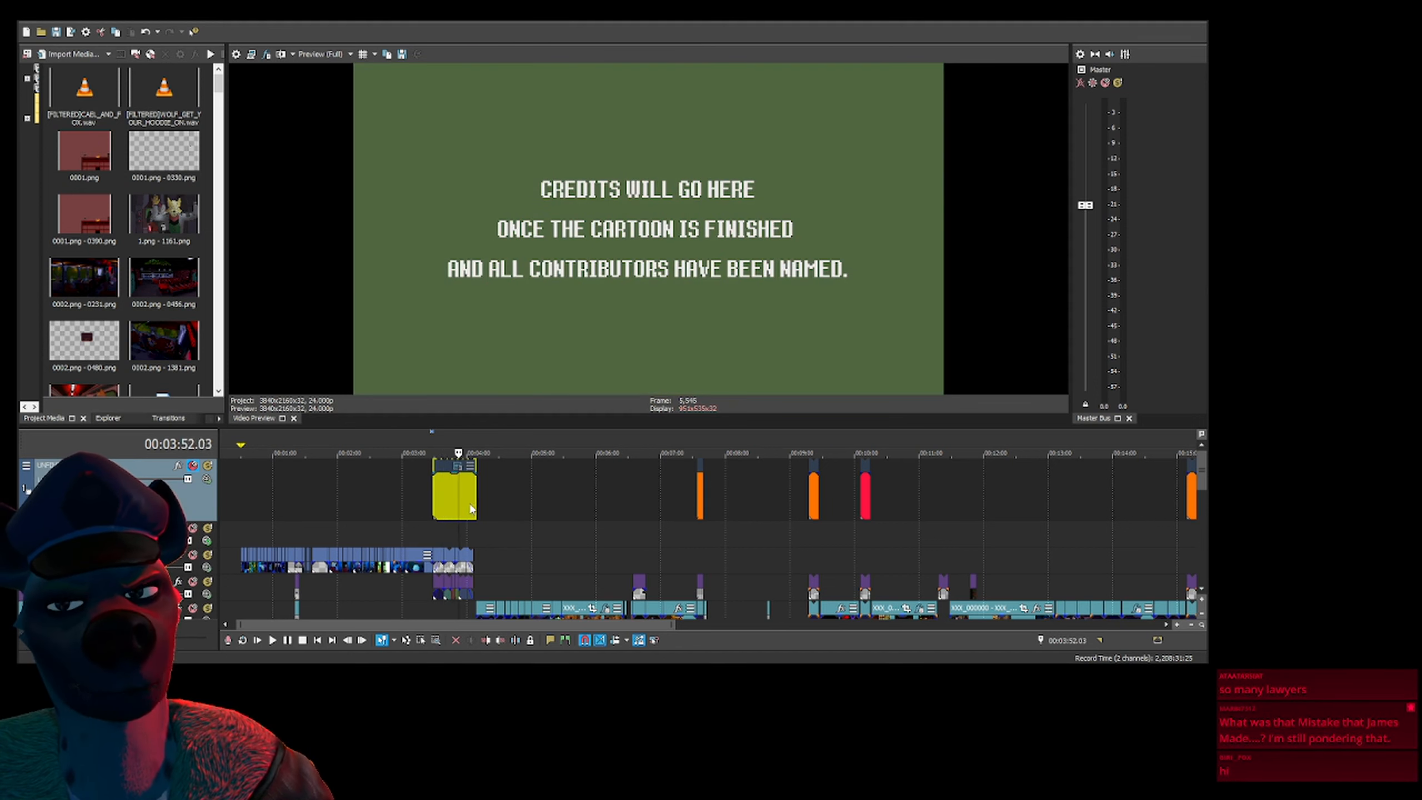
{"action": "key", "text": "Right"}
{"action": "key", "text": "Right"}
{"action": "key", "text": "Right"}
{"action": "key", "text": "Right"}
{"action": "key", "text": "Right"}
{"action": "key", "text": "Right"}
{"action": "key", "text": "Right"}
{"action": "key", "text": "Right"}
{"action": "key", "text": "Right"}
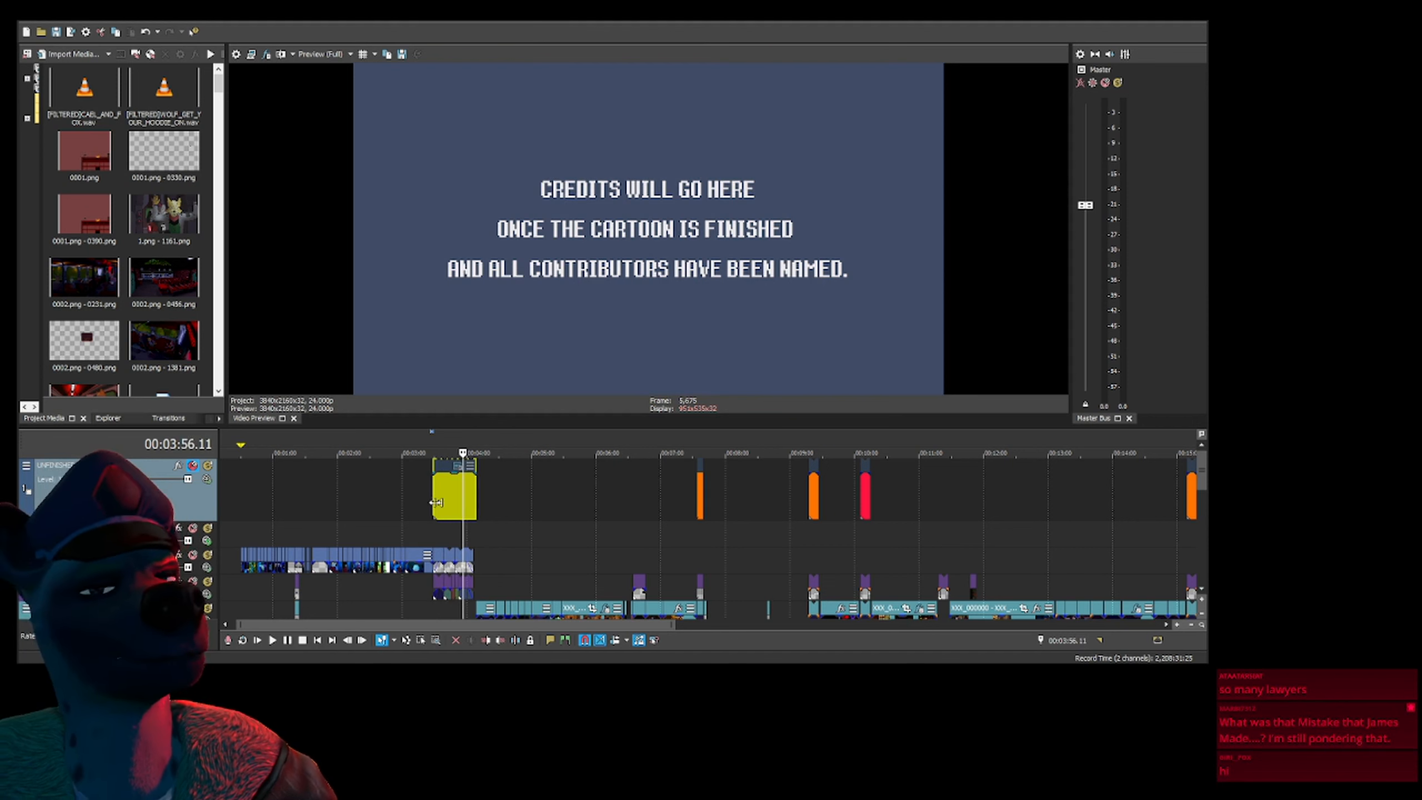
{"action": "key", "text": "Right"}
{"action": "key", "text": "Right"}
{"action": "key", "text": "Right"}
{"action": "key", "text": "Right"}
{"action": "key", "text": "Right"}
{"action": "key", "text": "Right"}
{"action": "key", "text": "Right"}
{"action": "key", "text": "Right"}
{"action": "key", "text": "Right"}
{"action": "key", "text": "Right"}
{"action": "key", "text": "Right"}
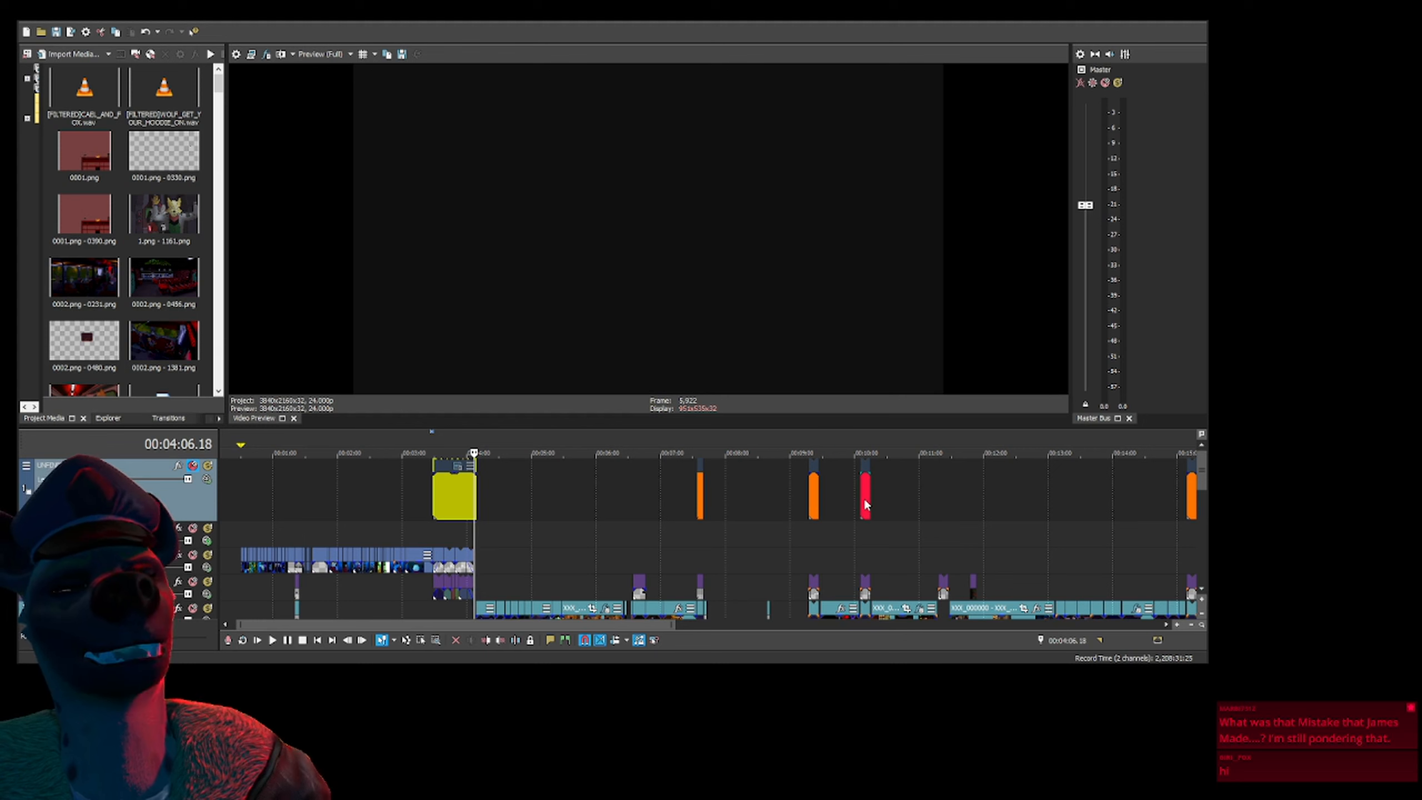
Check the red event at 00:10:10.01 and the orange unfinished-scene event, ending at 00:07:35.09 on its title card
{"action": "left_click", "coordinate": [866, 501]}
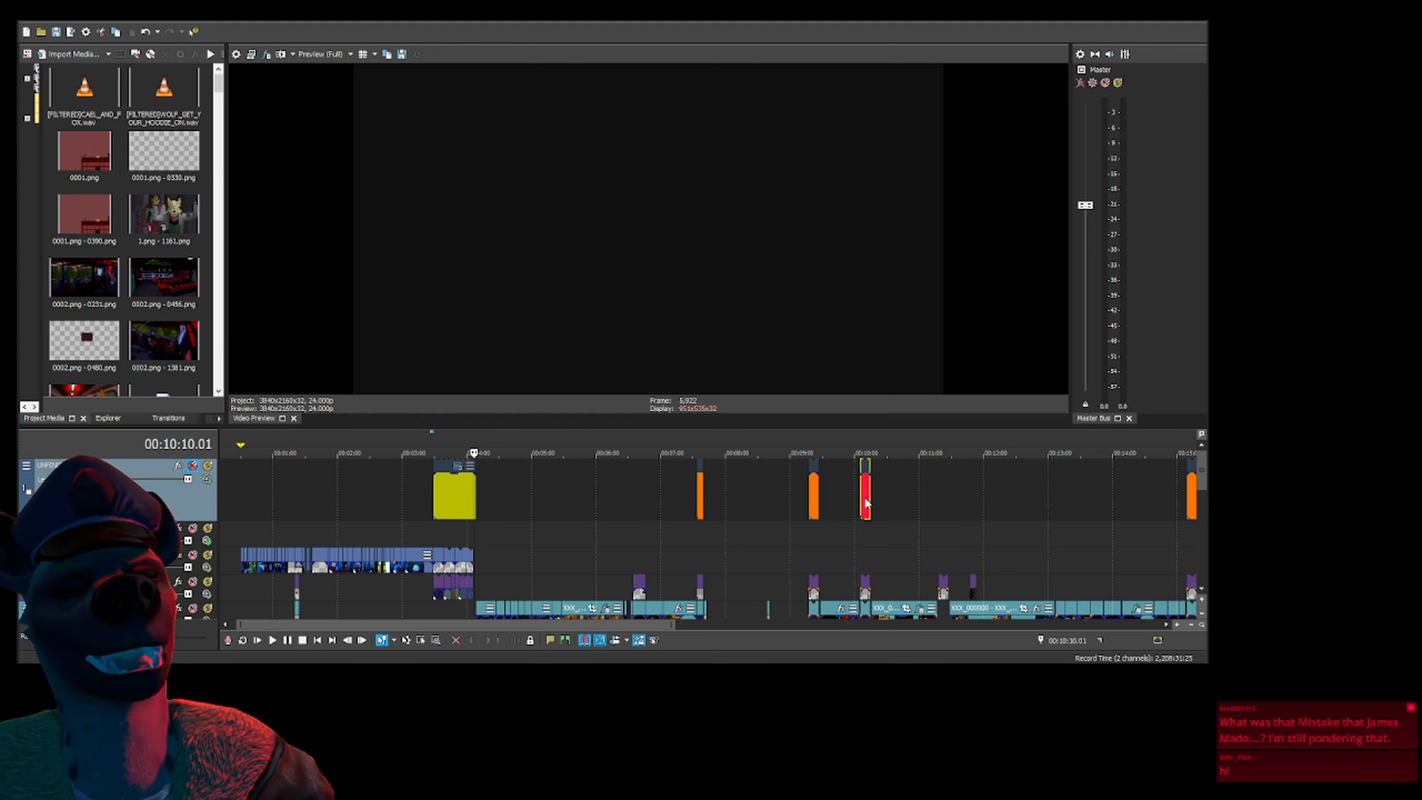
{"action": "left_click", "coordinate": [698, 497]}
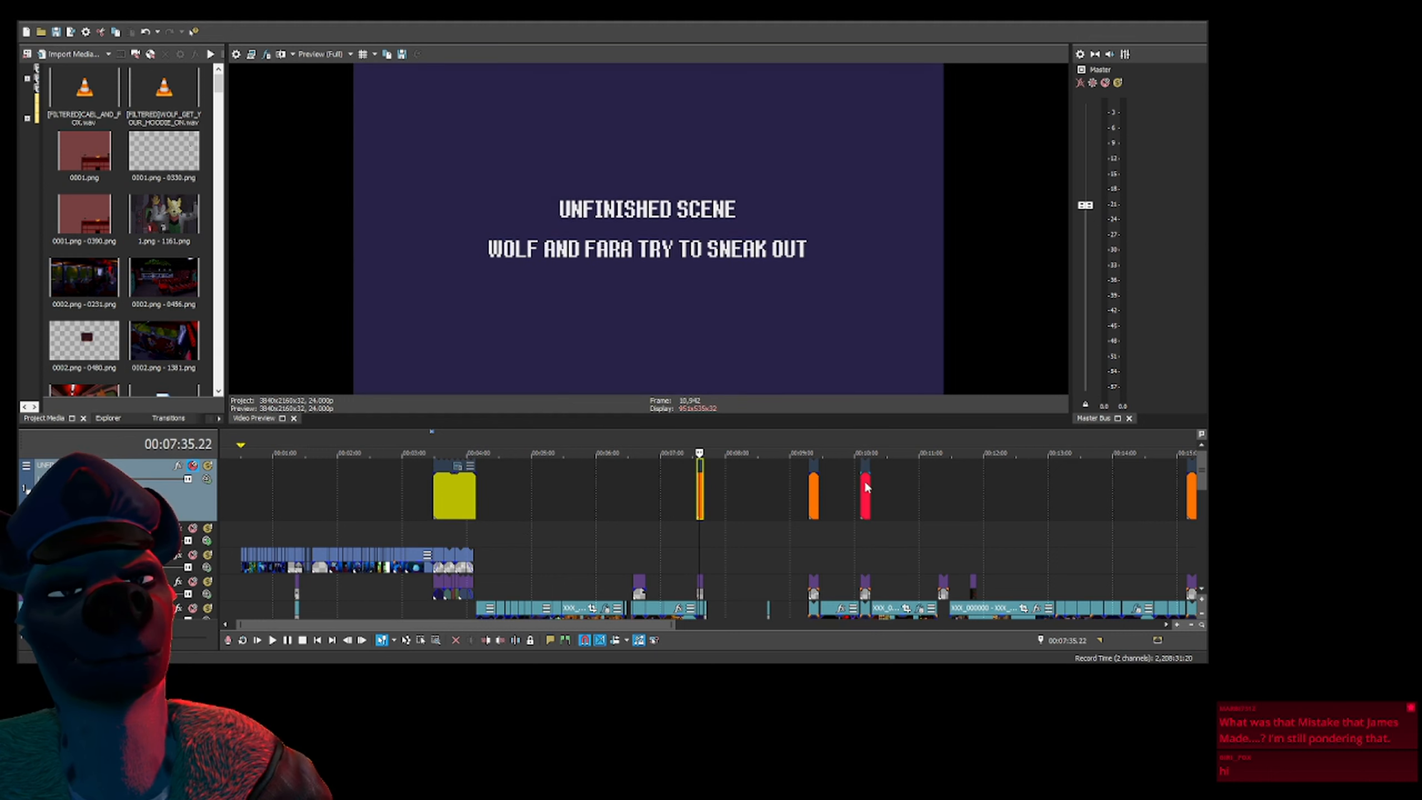
{"action": "key", "text": "Left"}
{"action": "key", "text": "Left"}
{"action": "key", "text": "Left"}
{"action": "key", "text": "Left"}
{"action": "key", "text": "Left"}
{"action": "key", "text": "Left"}
{"action": "key", "text": "Left"}
{"action": "key", "text": "Left"}
{"action": "key", "text": "Left"}
{"action": "key", "text": "Left"}
{"action": "key", "text": "Left"}
{"action": "key", "text": "Left"}
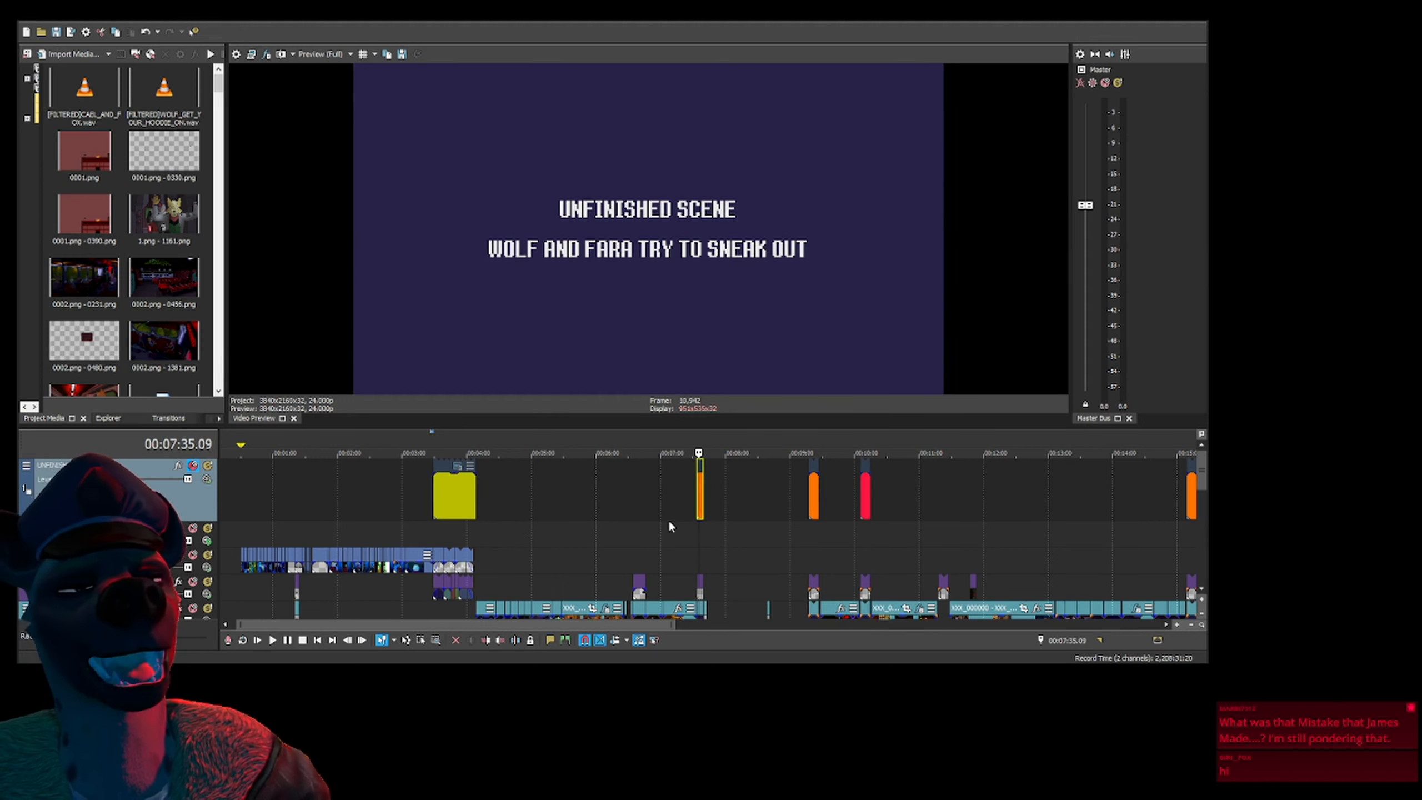
Return to the last part of the opening section and step forward to the character portrait panels at 00:03:21.16
{"action": "left_click", "coordinate": [453, 531]}
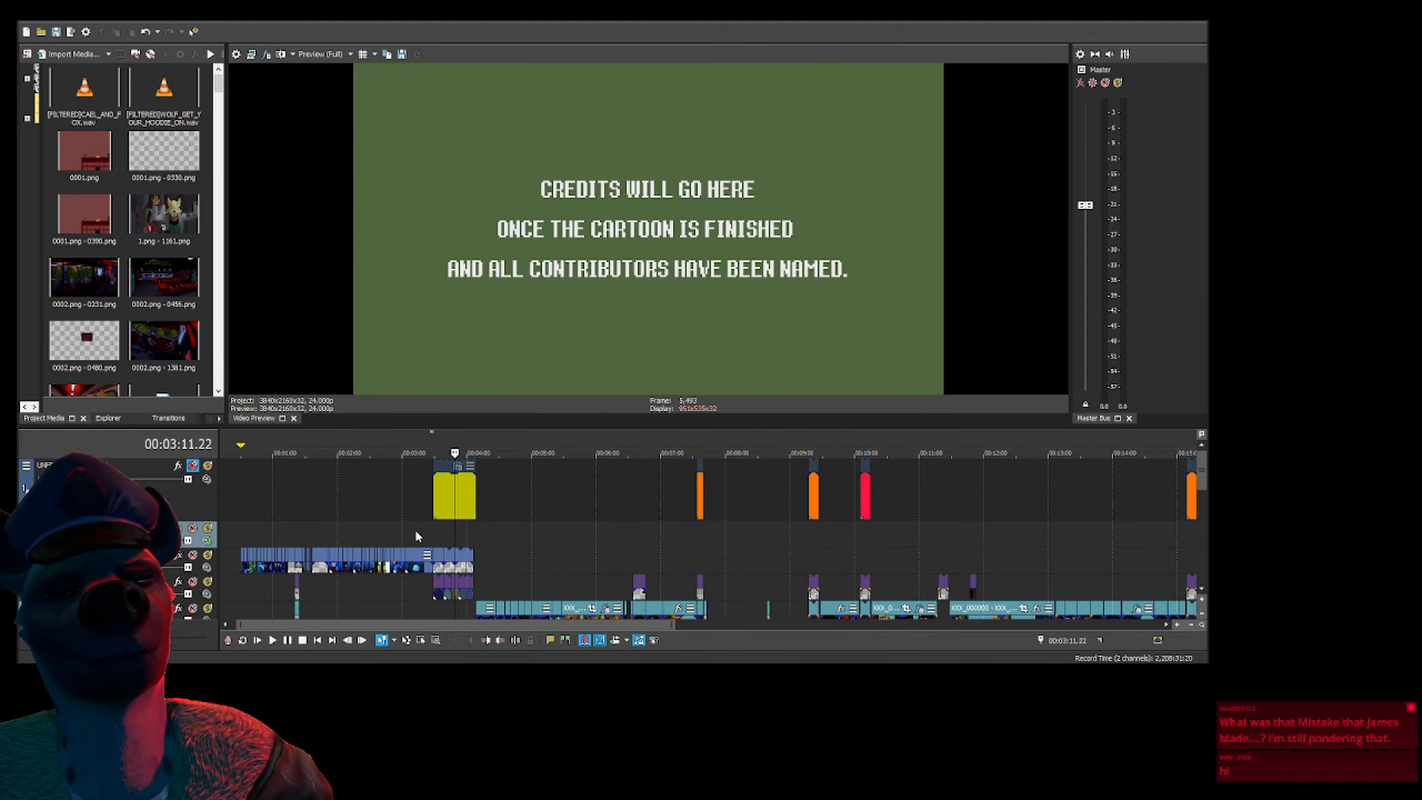
{"action": "left_click", "coordinate": [416, 532]}
{"action": "key", "text": "Right"}
{"action": "key", "text": "Right"}
{"action": "key", "text": "Right"}
{"action": "key", "text": "Right"}
{"action": "key", "text": "Right"}
{"action": "key", "text": "Right"}
{"action": "key", "text": "Right"}
{"action": "key", "text": "Right"}
{"action": "key", "text": "Right"}
{"action": "key", "text": "Right"}
{"action": "key", "text": "Right"}
{"action": "key", "text": "Right"}
{"action": "key", "text": "Right"}
{"action": "key", "text": "Right"}
{"action": "key", "text": "Right"}
{"action": "key", "text": "Right"}
{"action": "key", "text": "Right"}
{"action": "key", "text": "Right"}
{"action": "key", "text": "Right"}
{"action": "key", "text": "Right"}
{"action": "key", "text": "Right"}
{"action": "key", "text": "Right"}
{"action": "key", "text": "Right"}
{"action": "key", "text": "Right"}
{"action": "key", "text": "Right"}
{"action": "key", "text": "Right"}
{"action": "key", "text": "Right"}
{"action": "key", "text": "Right"}
{"action": "key", "text": "Right"}
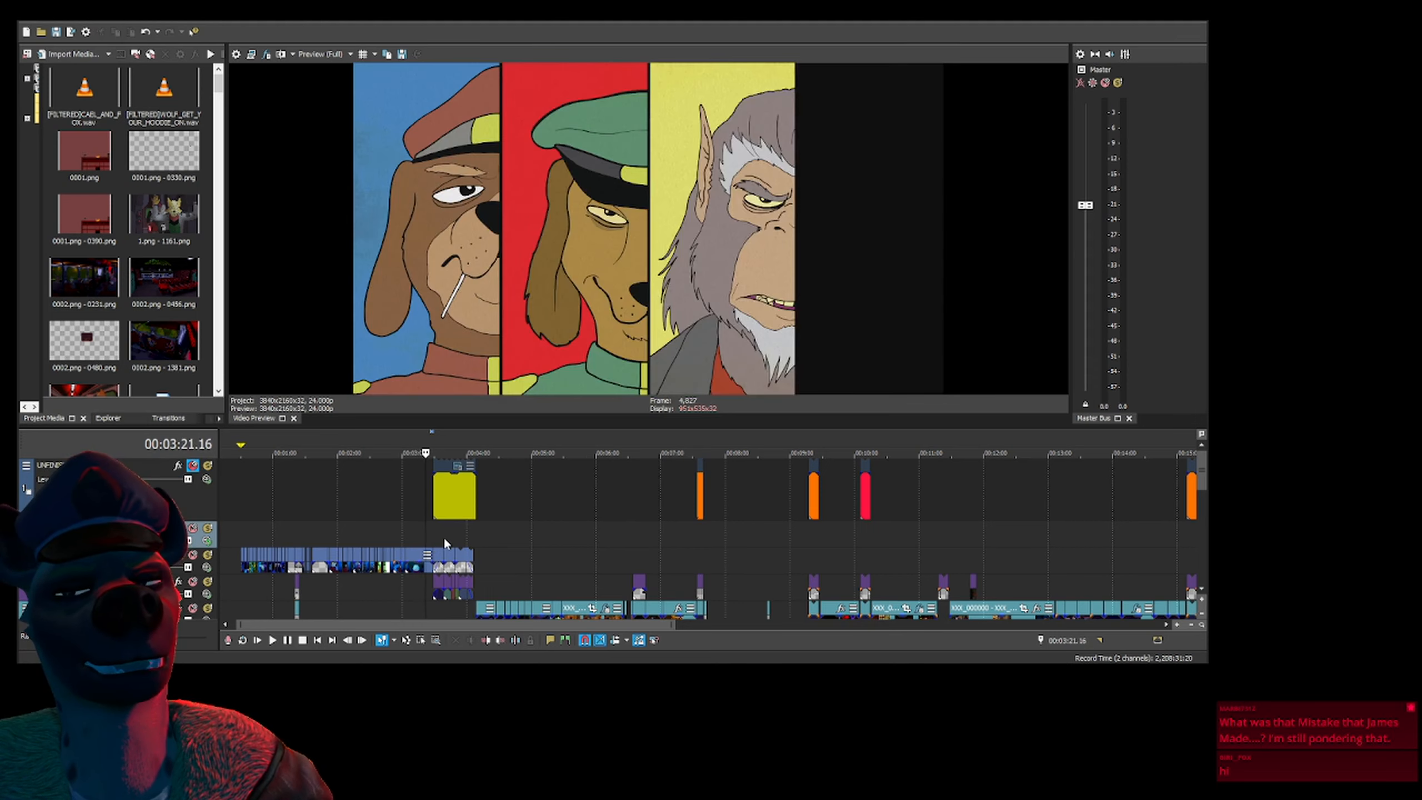
Advance from the character portrait panels into the yellow placeholder credits event, reaching the green credits card at 00:03:51.11
{"action": "key", "text": "Right"}
{"action": "key", "text": "Right"}
{"action": "key", "text": "Right"}
{"action": "key", "text": "Right"}
{"action": "key", "text": "Right"}
{"action": "key", "text": "Right"}
{"action": "key", "text": "Right"}
{"action": "key", "text": "Right"}
{"action": "key", "text": "Right"}
{"action": "key", "text": "Right"}
{"action": "key", "text": "Right"}
{"action": "key", "text": "Right"}
{"action": "key", "text": "Right"}
{"action": "key", "text": "Right"}
{"action": "key", "text": "Right"}
{"action": "key", "text": "Right"}
{"action": "key", "text": "Right"}
{"action": "key", "text": "Right"}
{"action": "key", "text": "Right"}
{"action": "key", "text": "Right"}
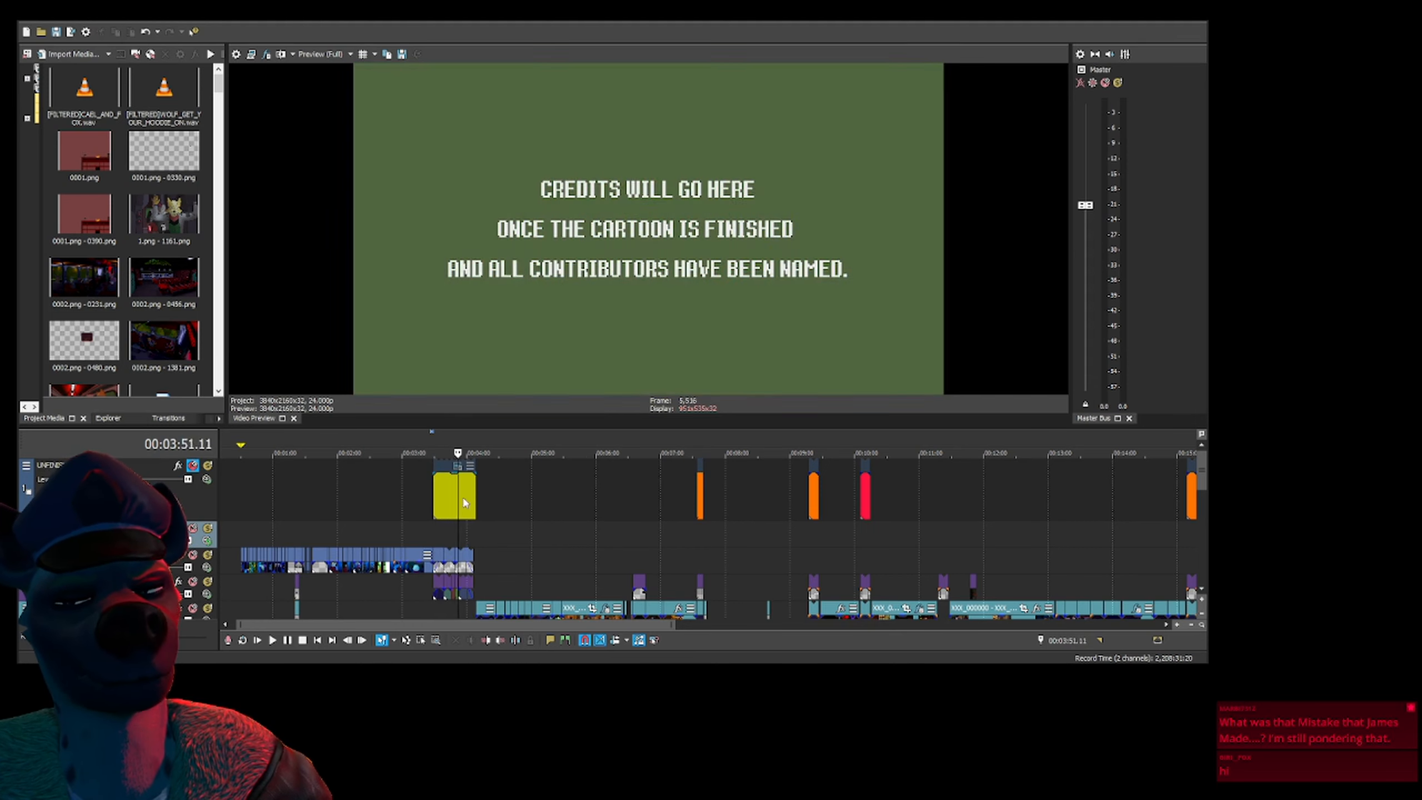
Go back and forth through the placeholder credits cards, ending on the red card at 00:03:46.14
{"action": "key", "text": "Left"}
{"action": "key", "text": "Left"}
{"action": "key", "text": "Left"}
{"action": "key", "text": "Left"}
{"action": "key", "text": "Left"}
{"action": "key", "text": "Left"}
{"action": "key", "text": "Left"}
{"action": "key", "text": "Left"}
{"action": "key", "text": "Left"}
{"action": "key", "text": "Left"}
{"action": "key", "text": "Left"}
{"action": "key", "text": "Left"}
{"action": "key", "text": "Left"}
{"action": "key", "text": "Left"}
{"action": "key", "text": "Left"}
{"action": "key", "text": "Left"}
{"action": "key", "text": "Left"}
{"action": "key", "text": "Left"}
{"action": "key", "text": "Left"}
{"action": "key", "text": "Left"}
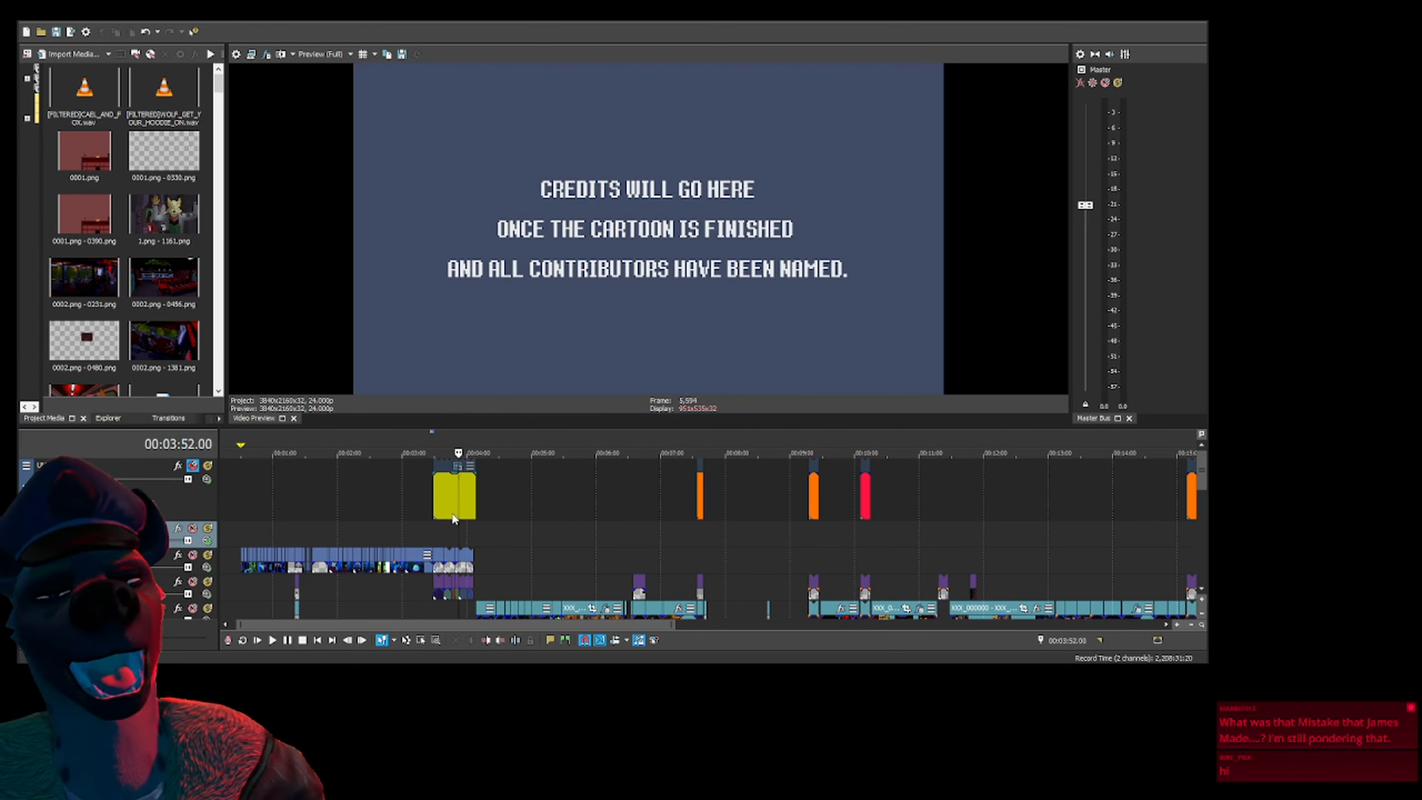
{"action": "key", "text": "Right"}
{"action": "key", "text": "Right"}
{"action": "key", "text": "Right"}
{"action": "key", "text": "Right"}
{"action": "key", "text": "Right"}
{"action": "key", "text": "Right"}
{"action": "key", "text": "Right"}
{"action": "key", "text": "Right"}
{"action": "key", "text": "Right"}
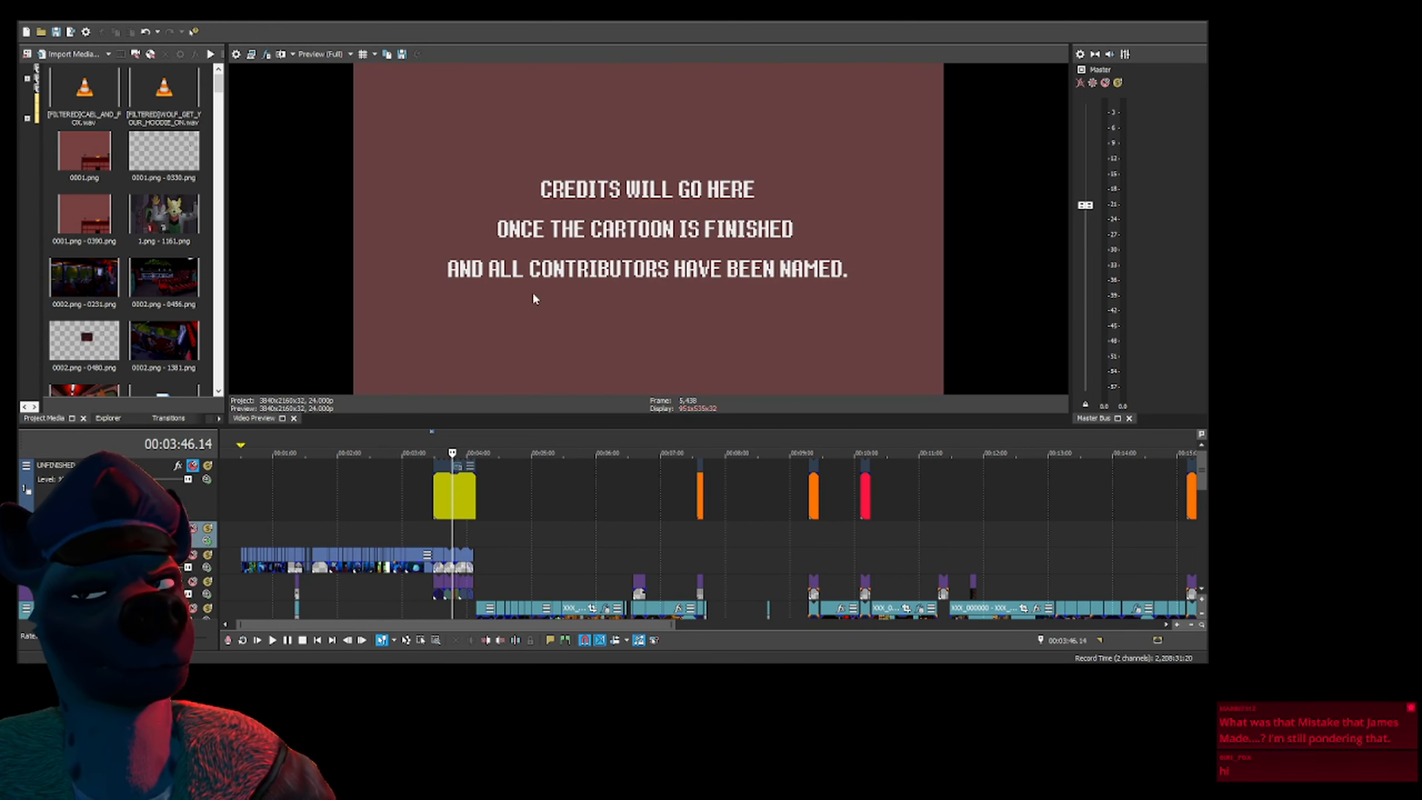
Advance through the remaining placeholder credits, passing the green card, to the fading blue card at 00:04:02.07
{"action": "key", "text": "Right"}
{"action": "key", "text": "Right"}
{"action": "key", "text": "Right"}
{"action": "key", "text": "Right"}
{"action": "key", "text": "Right"}
{"action": "key", "text": "Right"}
{"action": "key", "text": "Right"}
{"action": "key", "text": "Right"}
{"action": "key", "text": "Right"}
{"action": "key", "text": "Right"}
{"action": "key", "text": "Right"}
{"action": "key", "text": "Right"}
{"action": "key", "text": "Right"}
{"action": "key", "text": "Right"}
{"action": "key", "text": "Right"}
{"action": "key", "text": "Right"}
{"action": "key", "text": "Right"}
{"action": "key", "text": "Right"}
{"action": "key", "text": "Right"}
{"action": "key", "text": "Right"}
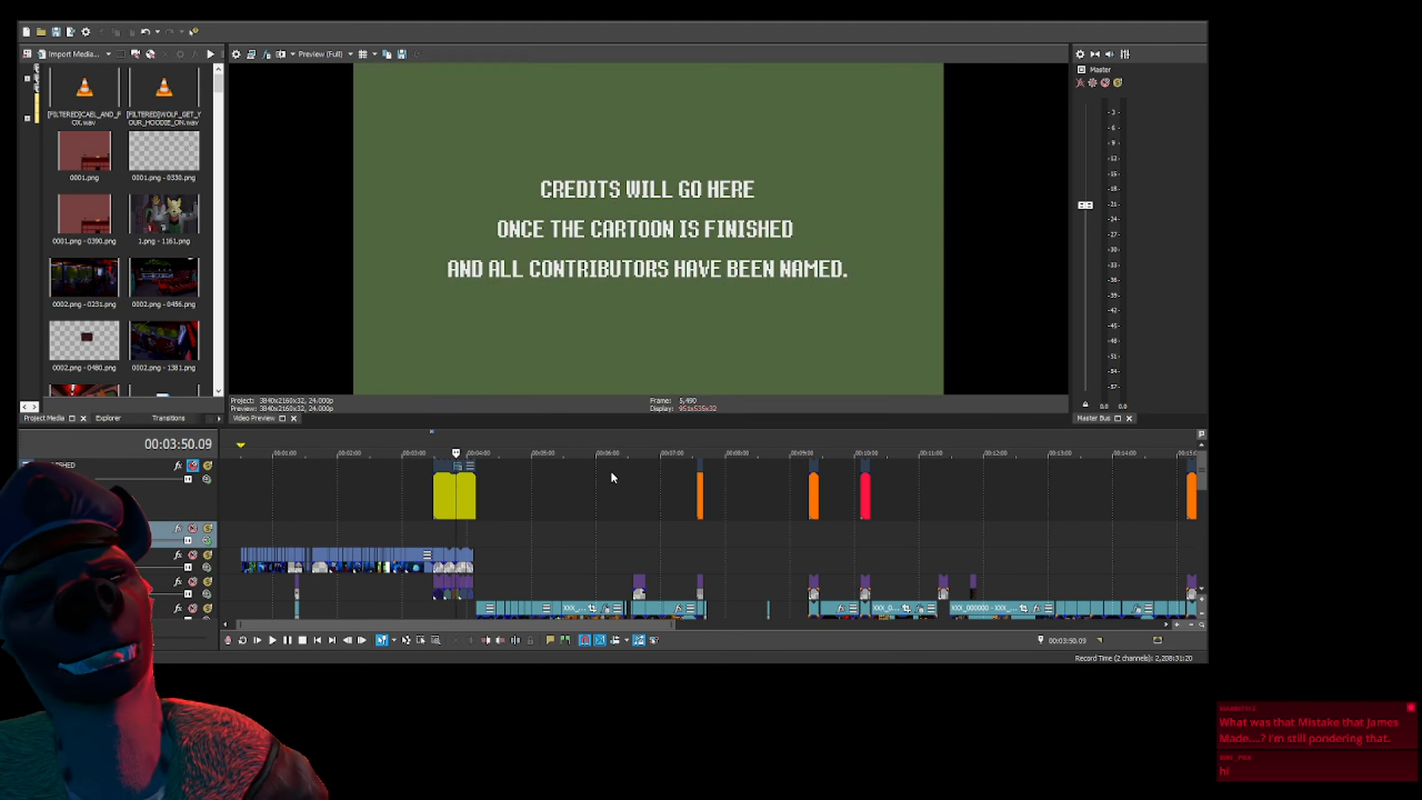
{"action": "key", "text": "Right"}
{"action": "key", "text": "Right"}
{"action": "key", "text": "Right"}
{"action": "key", "text": "Right"}
{"action": "key", "text": "Right"}
{"action": "key", "text": "Right"}
{"action": "key", "text": "Right"}
{"action": "key", "text": "Right"}
{"action": "key", "text": "Right"}
{"action": "key", "text": "Right"}
{"action": "key", "text": "Right"}
{"action": "key", "text": "Right"}
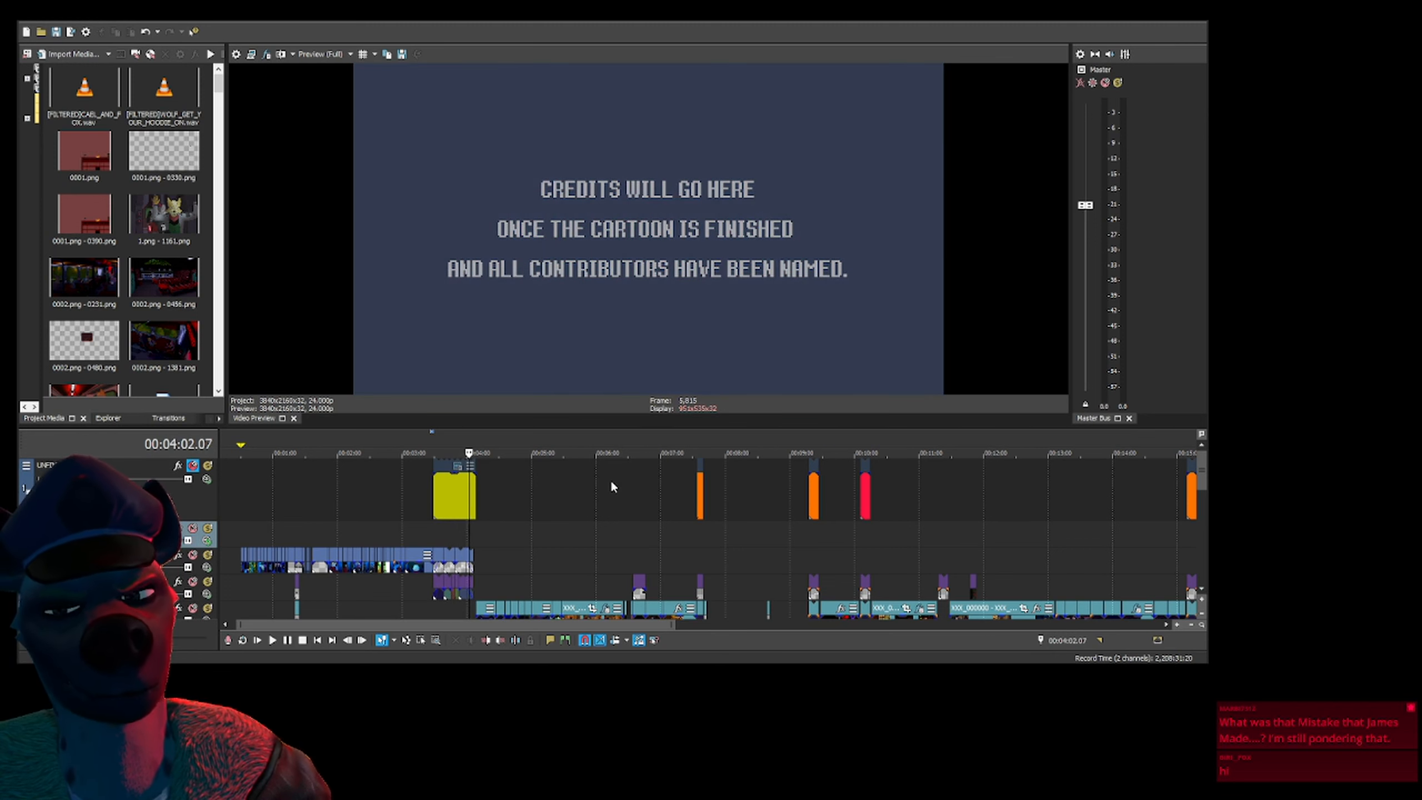
Advance past the credits into the night car scene, reaching the shot of the two characters at 00:04:27.05
{"action": "key", "text": "Right"}
{"action": "key", "text": "Right"}
{"action": "key", "text": "Right"}
{"action": "key", "text": "Right"}
{"action": "key", "text": "Right"}
{"action": "key", "text": "Right"}
{"action": "key", "text": "Right"}
{"action": "key", "text": "Right"}
{"action": "key", "text": "Right"}
{"action": "key", "text": "Right"}
{"action": "key", "text": "Right"}
{"action": "key", "text": "Right"}
{"action": "key", "text": "Right"}
{"action": "key", "text": "Right"}
{"action": "key", "text": "Right"}
{"action": "key", "text": "Right"}
{"action": "key", "text": "Right"}
{"action": "key", "text": "Right"}
{"action": "key", "text": "Right"}
{"action": "key", "text": "Right"}
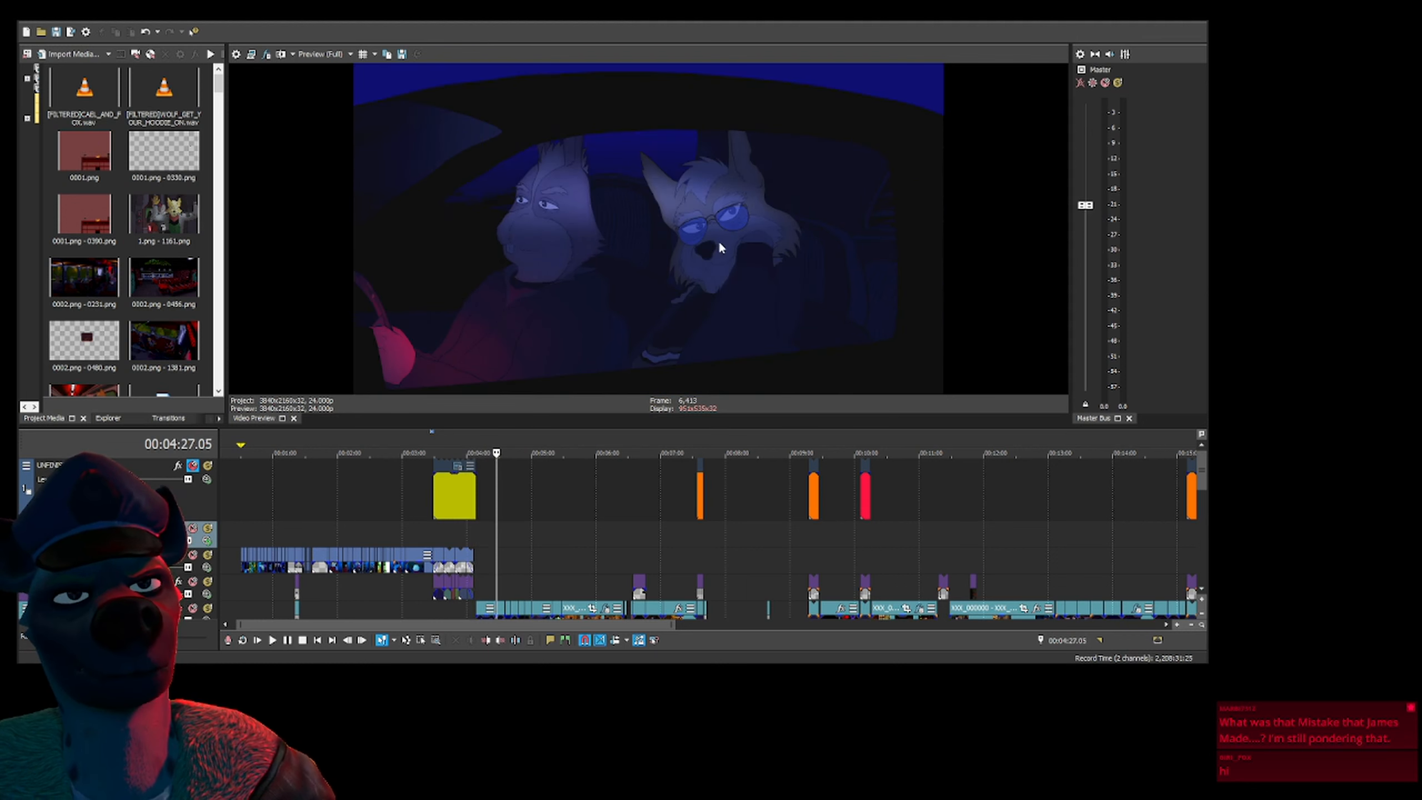
Inspect the two characters in the car with the preview enlarged, continuing to the muzzle close-up at 00:04:38.01
{"action": "left_click", "coordinate": [745, 304]}
{"action": "key", "text": "Right"}
{"action": "key", "text": "Right"}
{"action": "key", "text": "Right"}
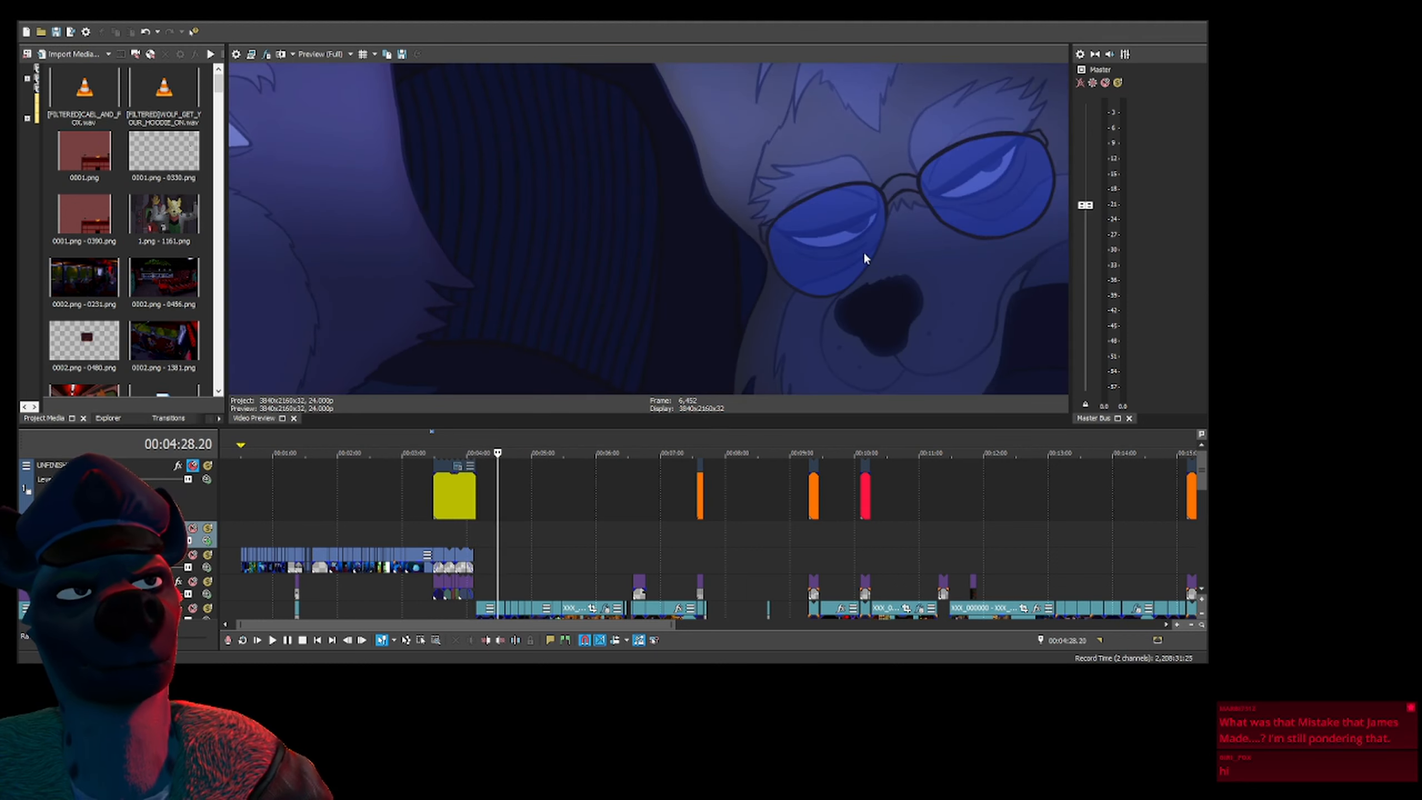
{"action": "key", "text": "Right"}
{"action": "key", "text": "Right"}
{"action": "key", "text": "Right"}
{"action": "key", "text": "Right"}
{"action": "key", "text": "Right"}
{"action": "key", "text": "Right"}
{"action": "key", "text": "Right"}
{"action": "key", "text": "Right"}
{"action": "key", "text": "Right"}
{"action": "key", "text": "Right"}
{"action": "key", "text": "Right"}
{"action": "key", "text": "Right"}
{"action": "key", "text": "Right"}
{"action": "key", "text": "Right"}
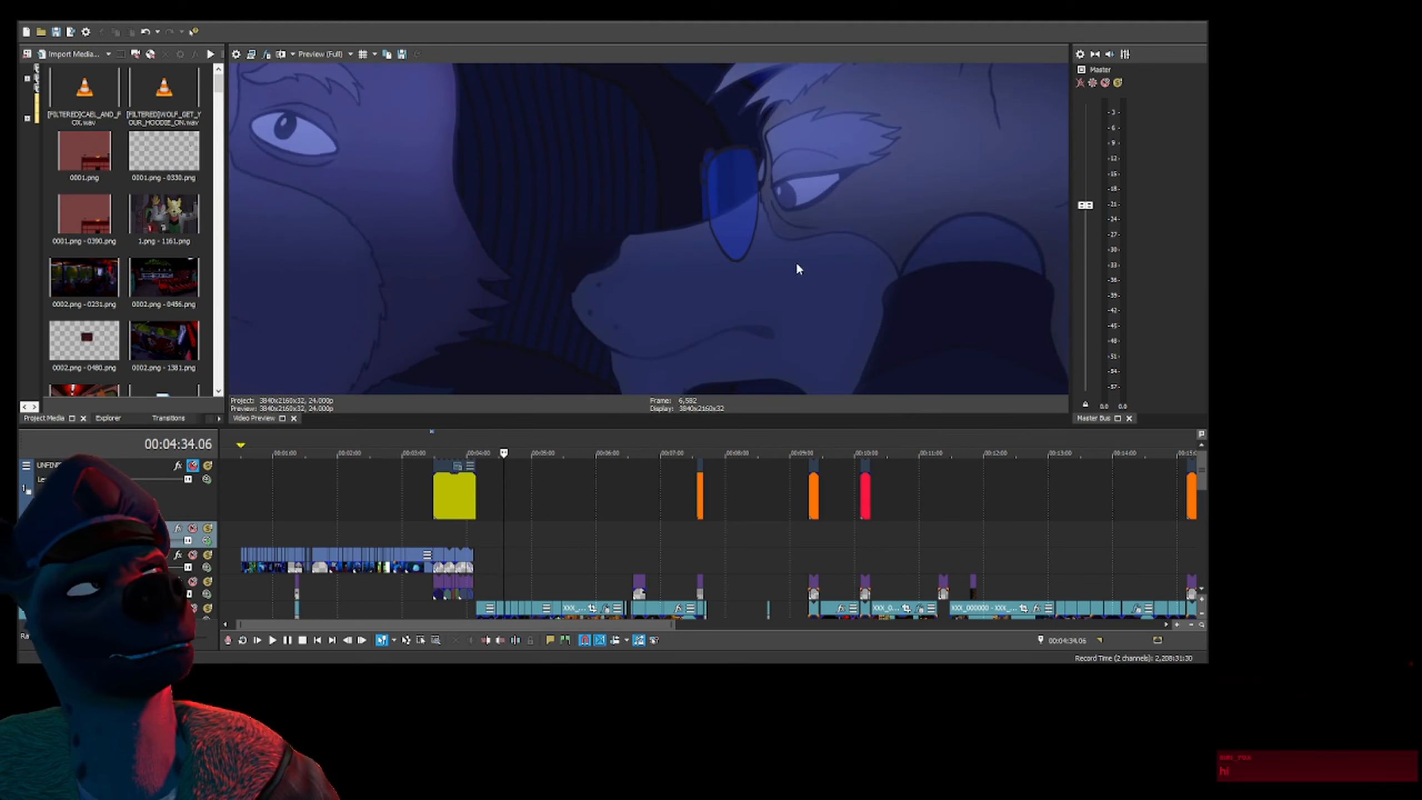
{"action": "key", "text": "space"}
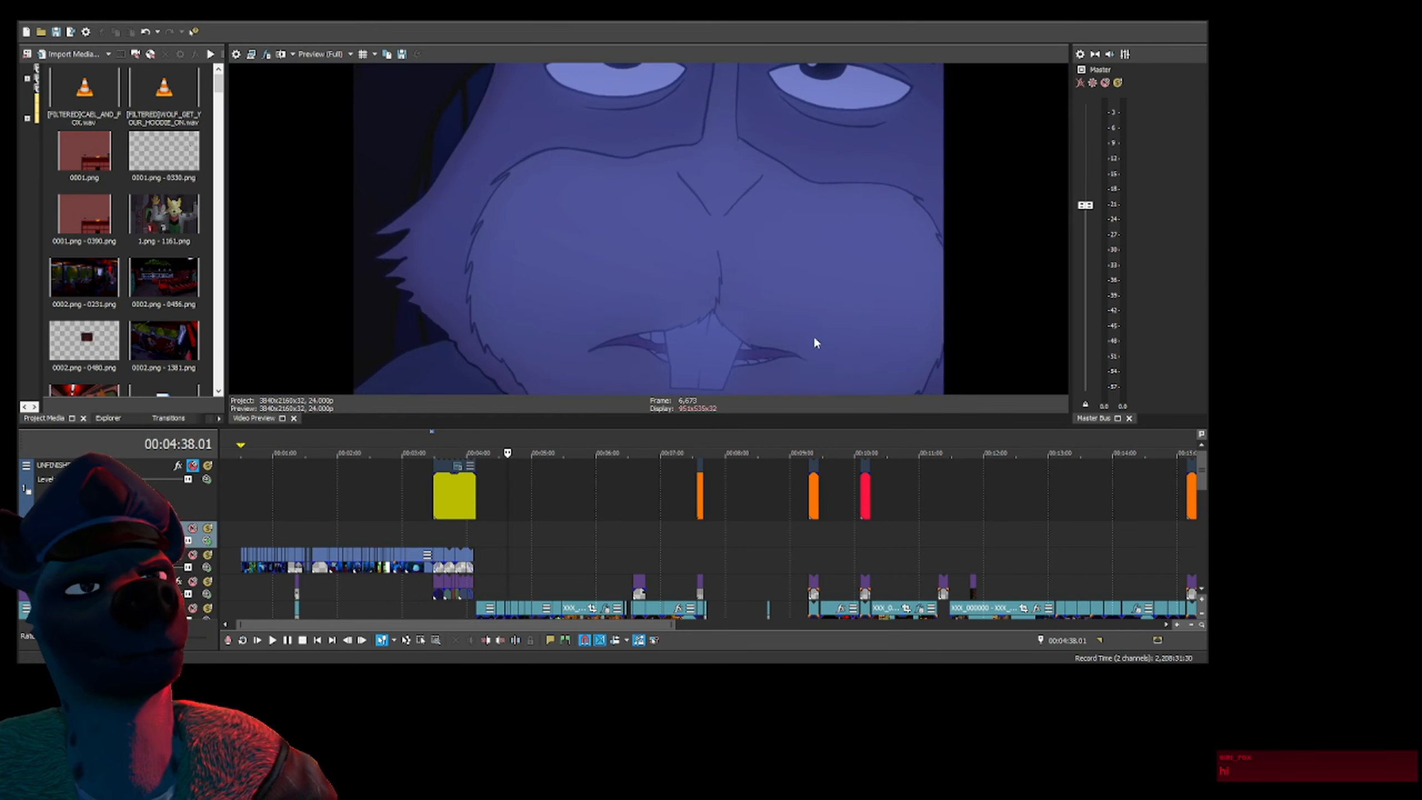
Advance through the rest of the car conversation to the exterior view of the car window at 00:04:56.11
{"action": "key", "text": "Right"}
{"action": "key", "text": "Right"}
{"action": "key", "text": "Right"}
{"action": "key", "text": "Right"}
{"action": "key", "text": "Right"}
{"action": "key", "text": "Right"}
{"action": "key", "text": "Right"}
{"action": "key", "text": "Right"}
{"action": "key", "text": "Right"}
{"action": "key", "text": "Right"}
{"action": "key", "text": "Right"}
{"action": "key", "text": "Right"}
{"action": "key", "text": "Right"}
{"action": "key", "text": "Right"}
{"action": "key", "text": "Right"}
{"action": "key", "text": "Right"}
{"action": "key", "text": "Right"}
{"action": "key", "text": "Right"}
{"action": "key", "text": "Right"}
{"action": "key", "text": "Right"}
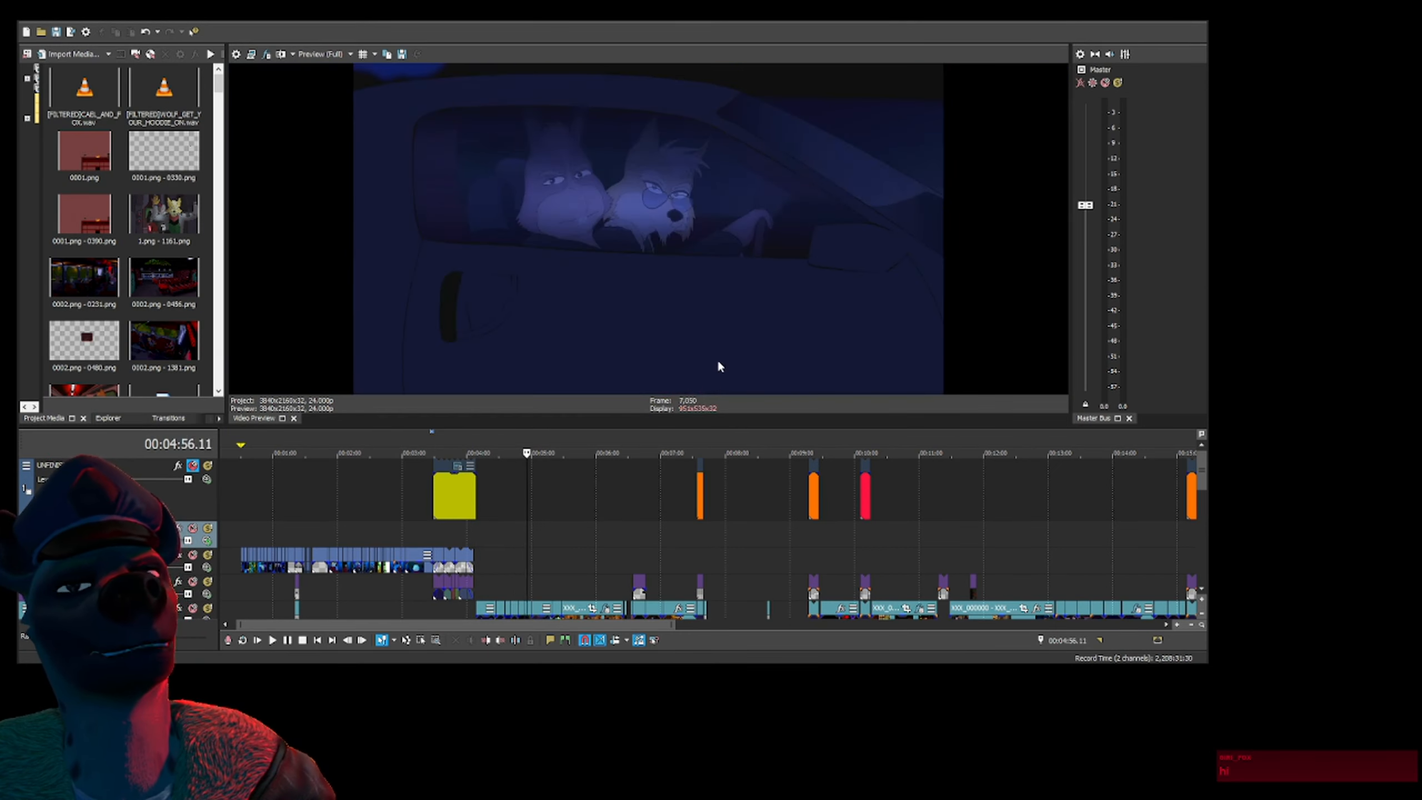
Continue from the car scene to the shot of the retro television beside the wall posters at 00:05:28.23
{"action": "key", "text": "Right"}
{"action": "key", "text": "Right"}
{"action": "key", "text": "Right"}
{"action": "key", "text": "Right"}
{"action": "key", "text": "Right"}
{"action": "key", "text": "Right"}
{"action": "key", "text": "Right"}
{"action": "key", "text": "Right"}
{"action": "key", "text": "Right"}
{"action": "key", "text": "Right"}
{"action": "key", "text": "Right"}
{"action": "key", "text": "Right"}
{"action": "key", "text": "Right"}
{"action": "key", "text": "Right"}
{"action": "key", "text": "Right"}
{"action": "key", "text": "Right"}
{"action": "key", "text": "Right"}
{"action": "key", "text": "Right"}
{"action": "key", "text": "Right"}
{"action": "key", "text": "Right"}
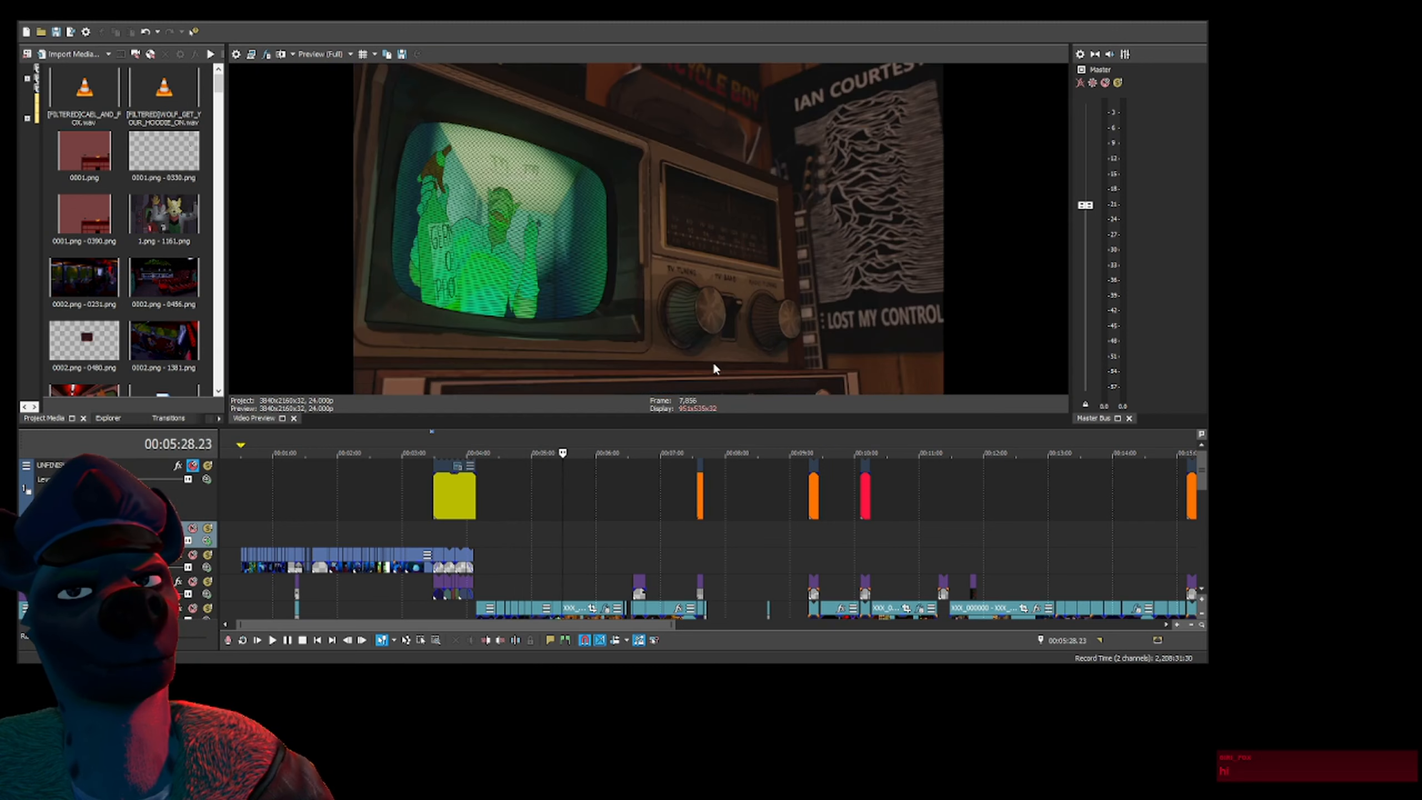
Advance from the retro television into the poster-room conversation, reaching the two-character shot at 00:05:59.20
{"action": "key", "text": "Right"}
{"action": "key", "text": "Right"}
{"action": "key", "text": "Right"}
{"action": "key", "text": "Right"}
{"action": "key", "text": "Right"}
{"action": "key", "text": "Right"}
{"action": "key", "text": "Right"}
{"action": "key", "text": "Right"}
{"action": "key", "text": "Right"}
{"action": "key", "text": "Right"}
{"action": "key", "text": "Right"}
{"action": "key", "text": "Right"}
{"action": "key", "text": "Right"}
{"action": "key", "text": "Right"}
{"action": "key", "text": "Right"}
{"action": "key", "text": "Right"}
{"action": "key", "text": "Right"}
{"action": "key", "text": "Right"}
{"action": "key", "text": "Right"}
{"action": "key", "text": "Right"}
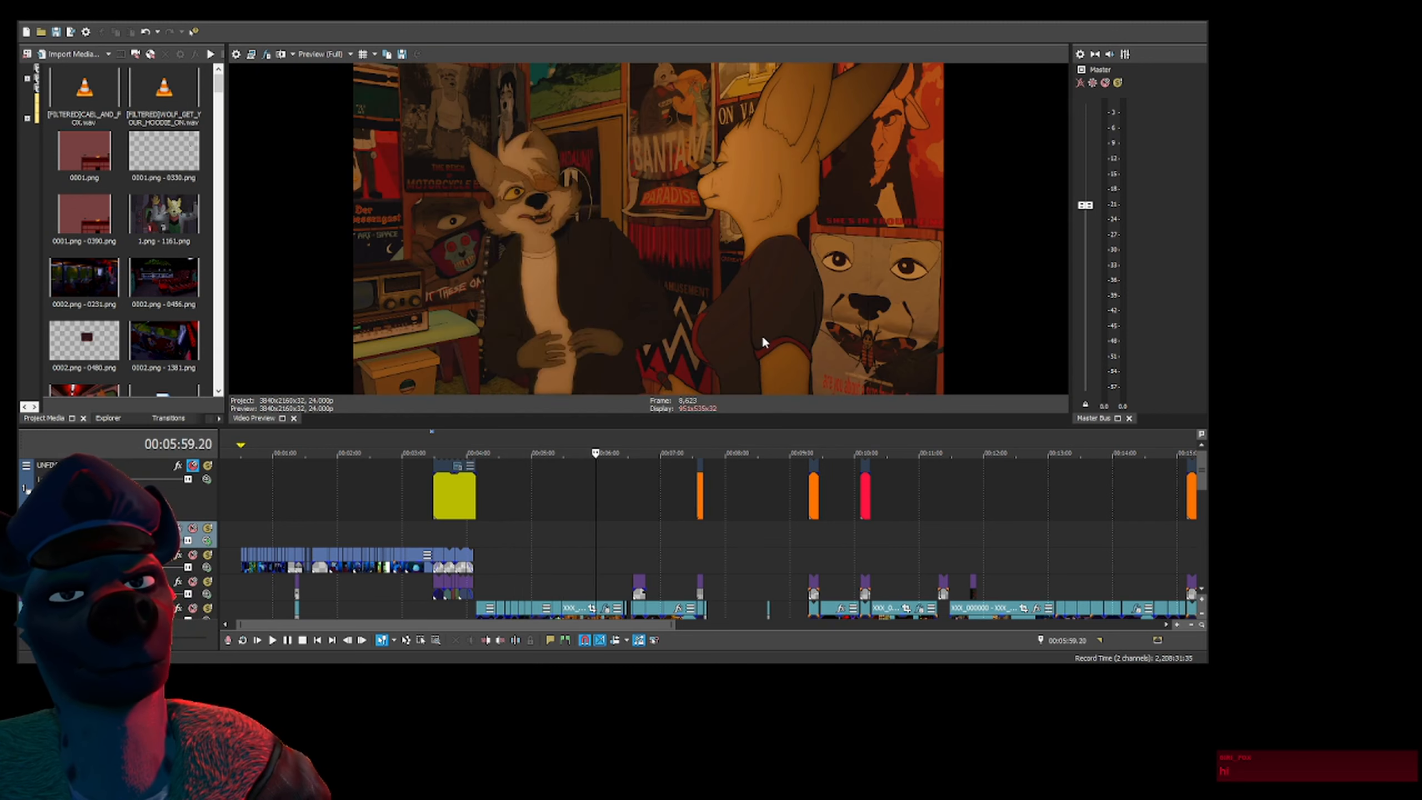
Continue through the poster-room conversation to the shot at 00:06:13.22
{"action": "key", "text": "Right"}
{"action": "key", "text": "Right"}
{"action": "key", "text": "Right"}
{"action": "key", "text": "Right"}
{"action": "key", "text": "Right"}
{"action": "key", "text": "Right"}
{"action": "key", "text": "Right"}
{"action": "key", "text": "Right"}
{"action": "key", "text": "Right"}
{"action": "key", "text": "Right"}
{"action": "key", "text": "Right"}
{"action": "key", "text": "Right"}
{"action": "key", "text": "Right"}
{"action": "key", "text": "Right"}
{"action": "key", "text": "Right"}
{"action": "key", "text": "Right"}
{"action": "key", "text": "Right"}
{"action": "key", "text": "Right"}
{"action": "key", "text": "Right"}
{"action": "key", "text": "Right"}
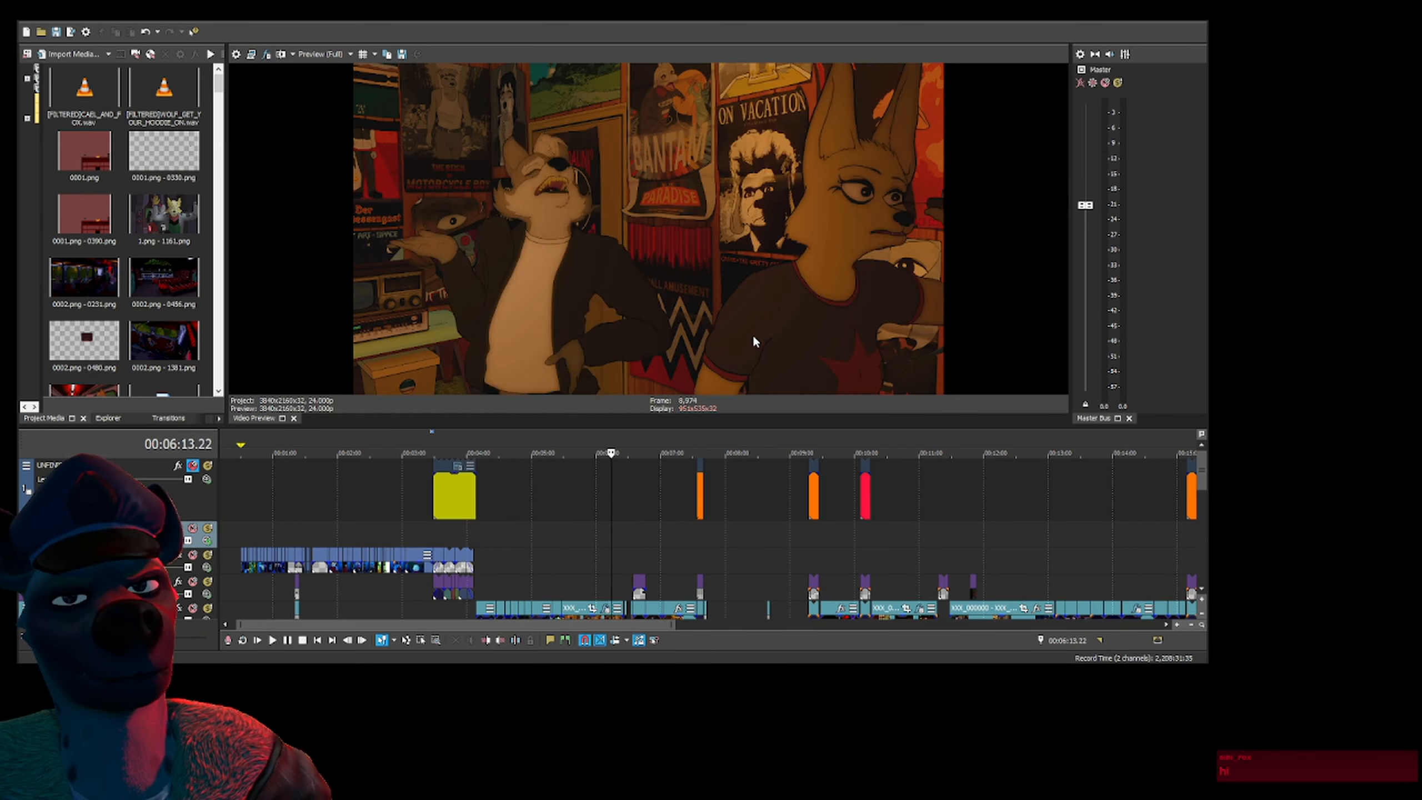
Advance past the poster room to the pixel-art rooftop game shot at 00:06:42.15
{"action": "key", "text": "Right"}
{"action": "key", "text": "Right"}
{"action": "key", "text": "Right"}
{"action": "key", "text": "Right"}
{"action": "key", "text": "Right"}
{"action": "key", "text": "Right"}
{"action": "key", "text": "Right"}
{"action": "key", "text": "Right"}
{"action": "key", "text": "Right"}
{"action": "key", "text": "Right"}
{"action": "key", "text": "Right"}
{"action": "key", "text": "Right"}
{"action": "key", "text": "Right"}
{"action": "key", "text": "Right"}
{"action": "key", "text": "Right"}
{"action": "key", "text": "Right"}
{"action": "key", "text": "Right"}
{"action": "key", "text": "Right"}
{"action": "key", "text": "Right"}
{"action": "key", "text": "Right"}
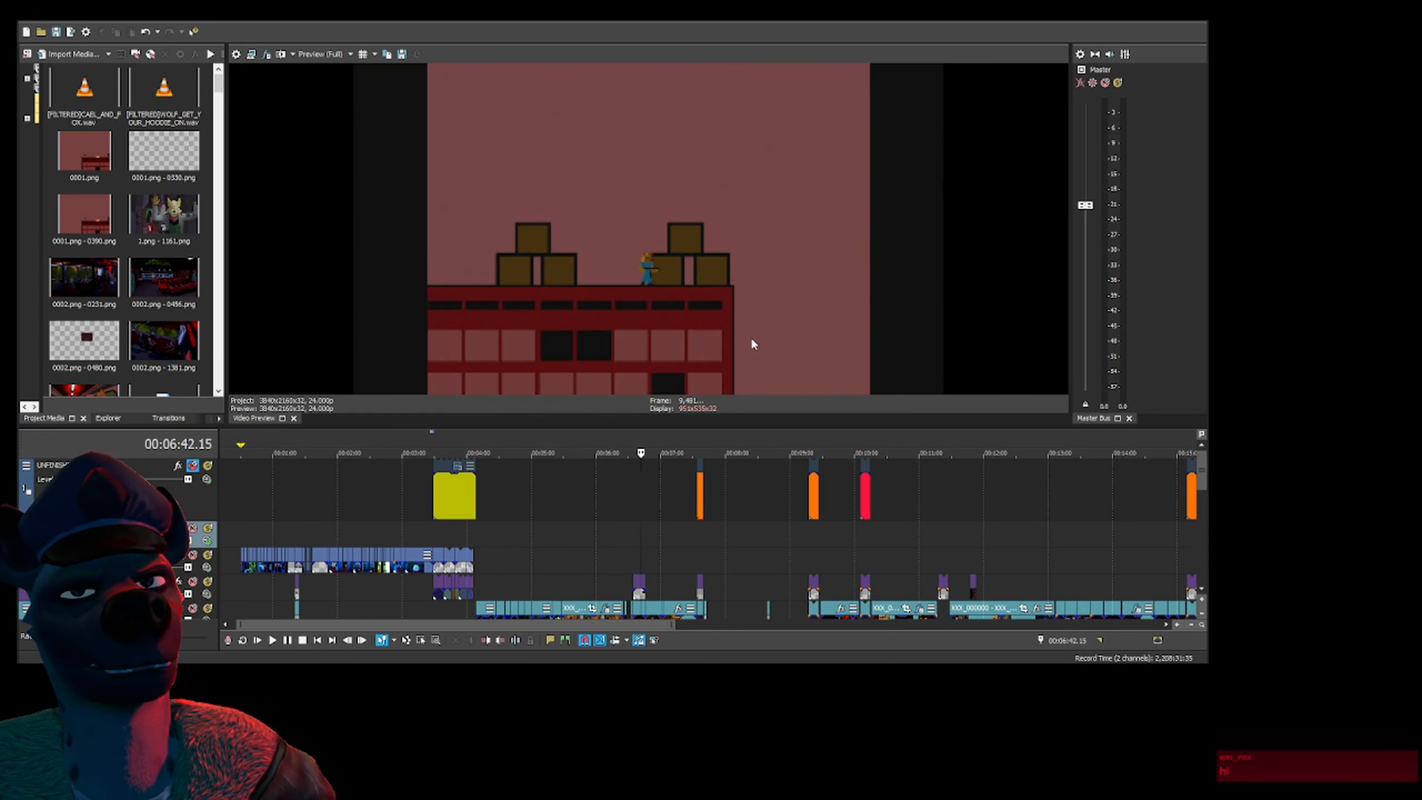
Move on from the pixel-art game to the two characters reflected in the mirror at 00:07:10.19
{"action": "key", "text": "Right"}
{"action": "key", "text": "Right"}
{"action": "key", "text": "Right"}
{"action": "key", "text": "Right"}
{"action": "key", "text": "Right"}
{"action": "key", "text": "Right"}
{"action": "key", "text": "Right"}
{"action": "key", "text": "Right"}
{"action": "key", "text": "Right"}
{"action": "key", "text": "Right"}
{"action": "key", "text": "Right"}
{"action": "key", "text": "Right"}
{"action": "key", "text": "Right"}
{"action": "key", "text": "Right"}
{"action": "key", "text": "Right"}
{"action": "key", "text": "Right"}
{"action": "key", "text": "Right"}
{"action": "key", "text": "Right"}
{"action": "key", "text": "Right"}
{"action": "key", "text": "Right"}
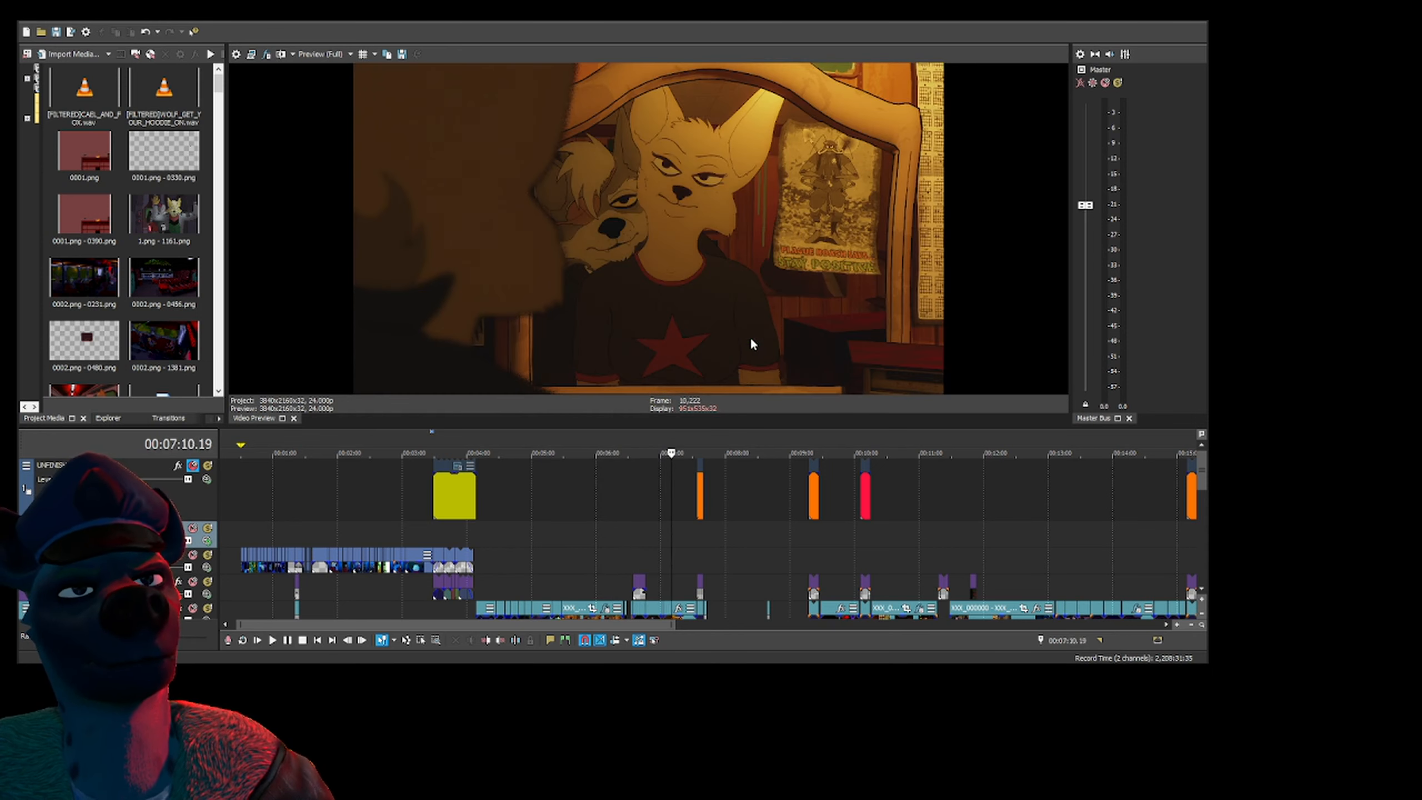
Review the rest of the mirror shot up to 00:07:29.18
{"action": "key", "text": "Right"}
{"action": "key", "text": "Right"}
{"action": "key", "text": "Right"}
{"action": "key", "text": "Right"}
{"action": "key", "text": "Right"}
{"action": "key", "text": "Right"}
{"action": "key", "text": "Right"}
{"action": "key", "text": "Right"}
{"action": "key", "text": "Right"}
{"action": "key", "text": "Right"}
{"action": "key", "text": "Right"}
{"action": "key", "text": "Right"}
{"action": "key", "text": "Right"}
{"action": "key", "text": "Right"}
{"action": "key", "text": "Right"}
{"action": "key", "text": "Right"}
{"action": "key", "text": "Right"}
{"action": "key", "text": "Right"}
{"action": "key", "text": "Right"}
{"action": "key", "text": "Right"}
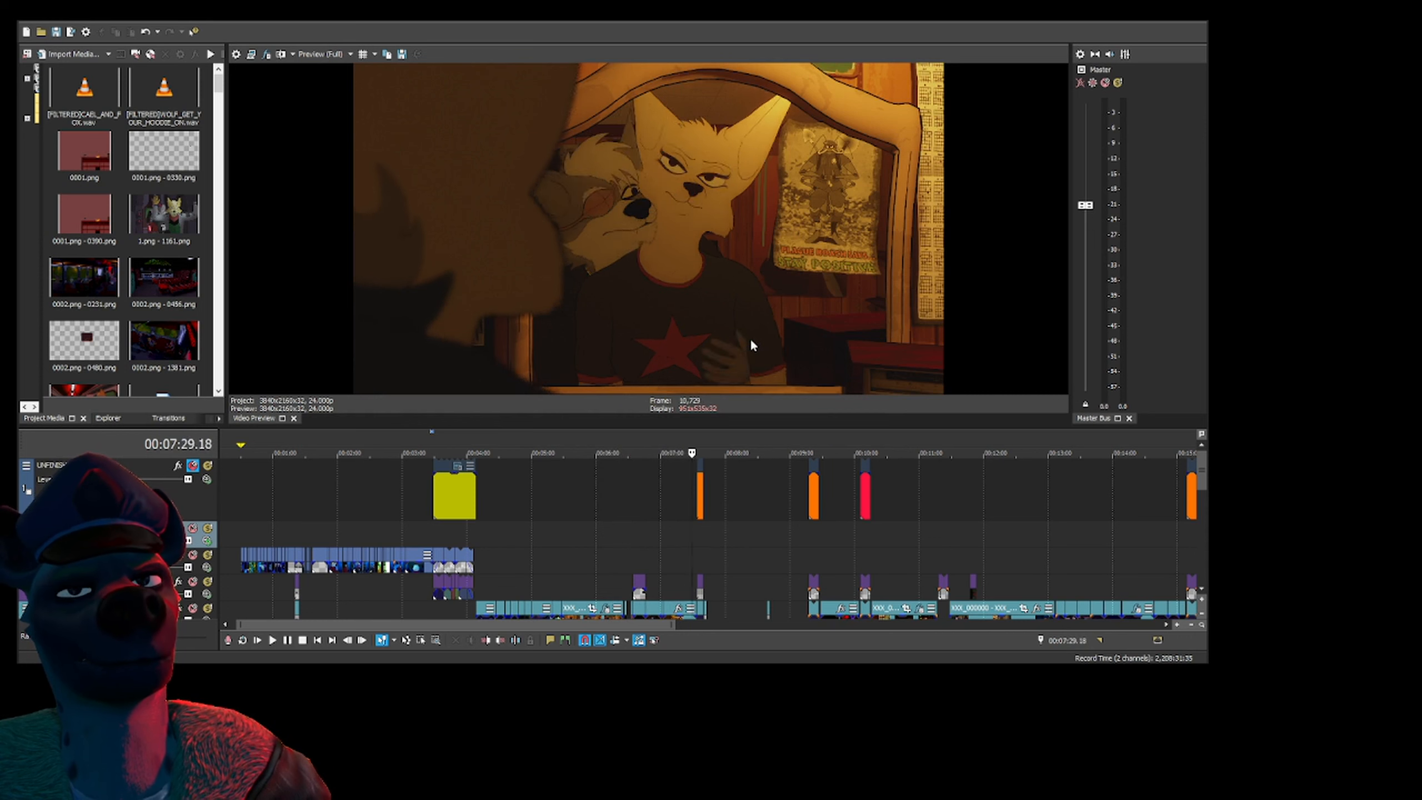
Advance to the unfinished scene card "Wolf and Fara try to sneak out" at 00:07:36.19 and examine its section of the timeline closely
{"action": "key", "text": "Right"}
{"action": "key", "text": "Right"}
{"action": "key", "text": "Right"}
{"action": "key", "text": "Right"}
{"action": "key", "text": "Right"}
{"action": "key", "text": "Right"}
{"action": "key", "text": "Right"}
{"action": "key", "text": "Right"}
{"action": "key", "text": "Right"}
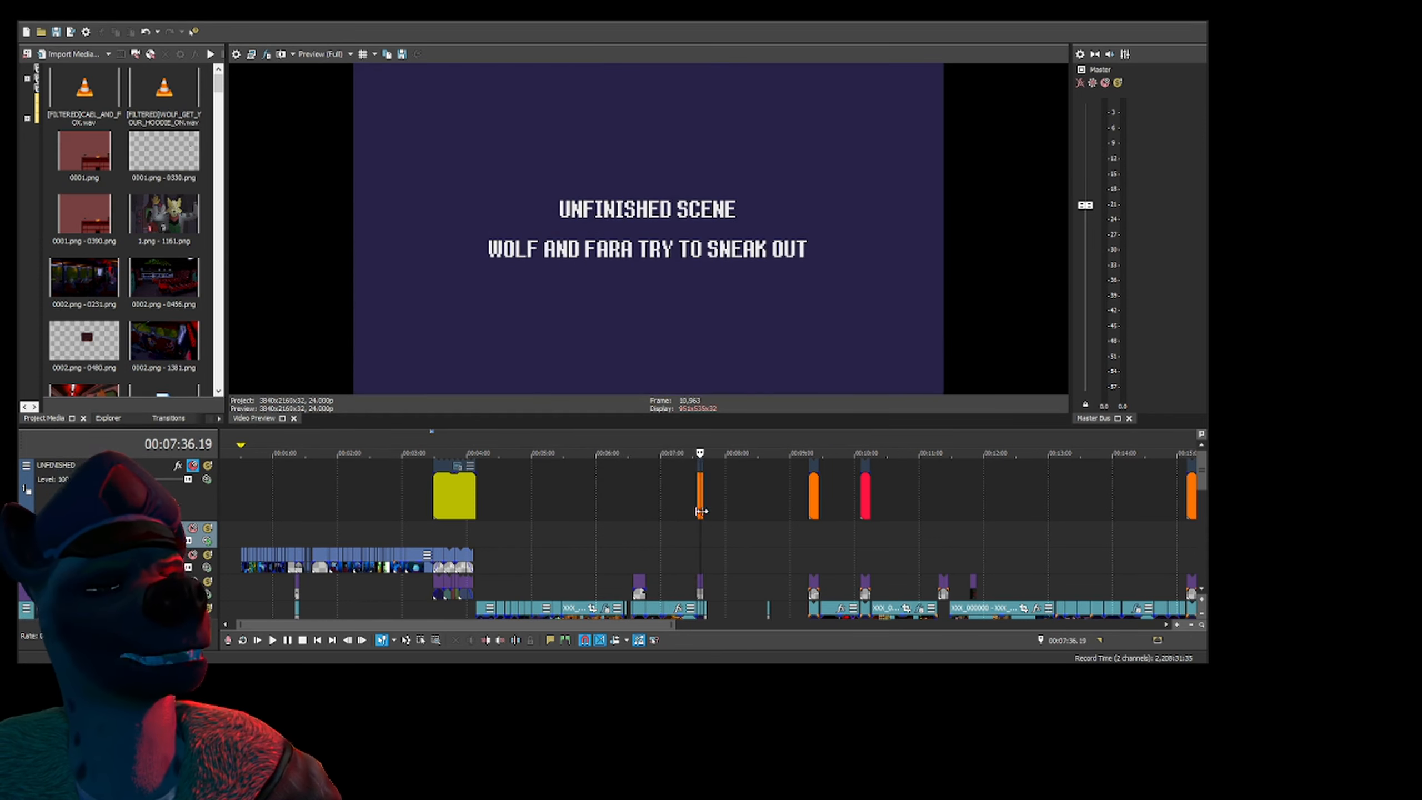
{"action": "scroll", "coordinate": [697, 504], "scroll_direction": "up", "scroll_amount": 3}
{"action": "scroll", "coordinate": [697, 505], "scroll_direction": "up", "scroll_amount": 2}
{"action": "scroll", "coordinate": [700, 498], "scroll_direction": "down", "scroll_amount": 2}
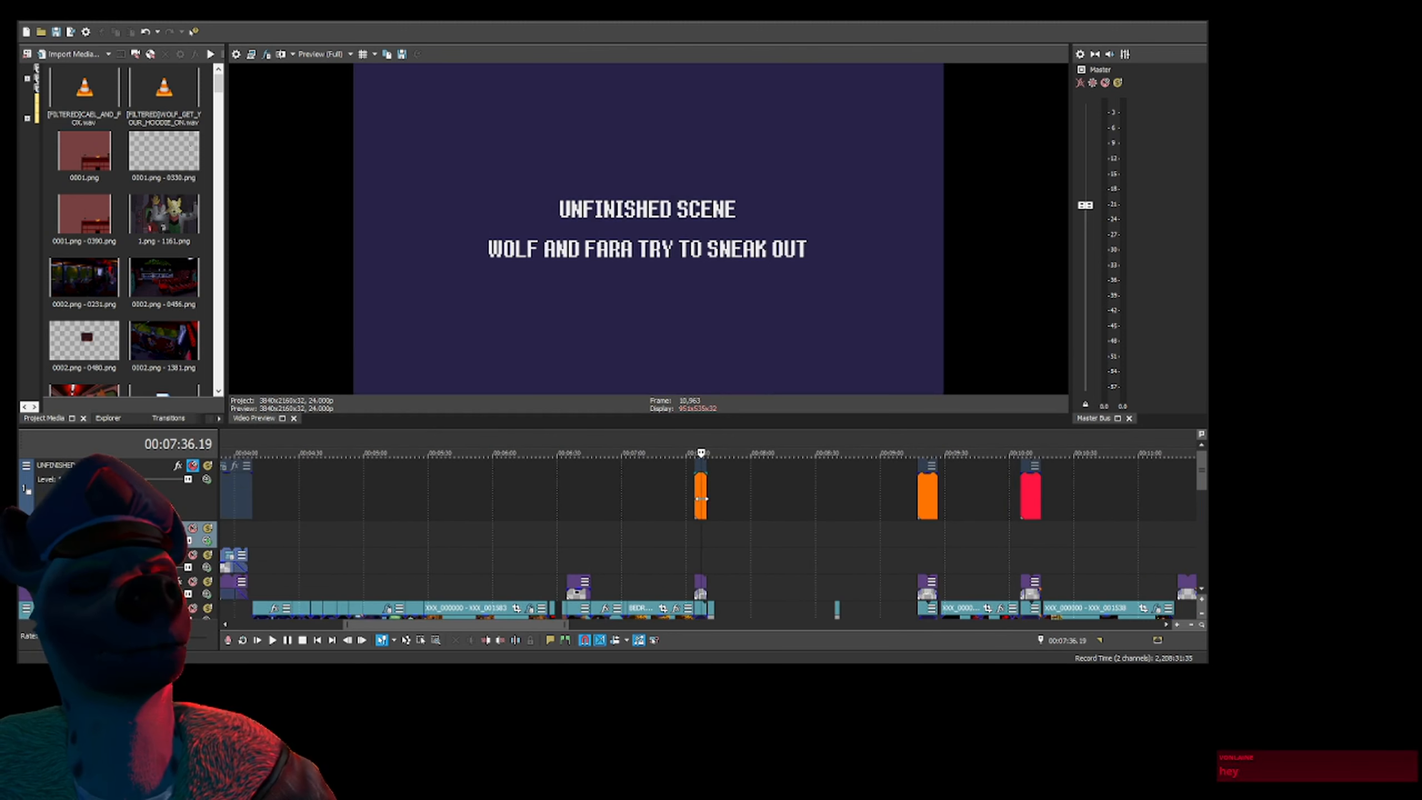
Switch to Blender and review the animation of the two characters peeking through the doorway
{"action": "key", "text": "alt+Tab"}
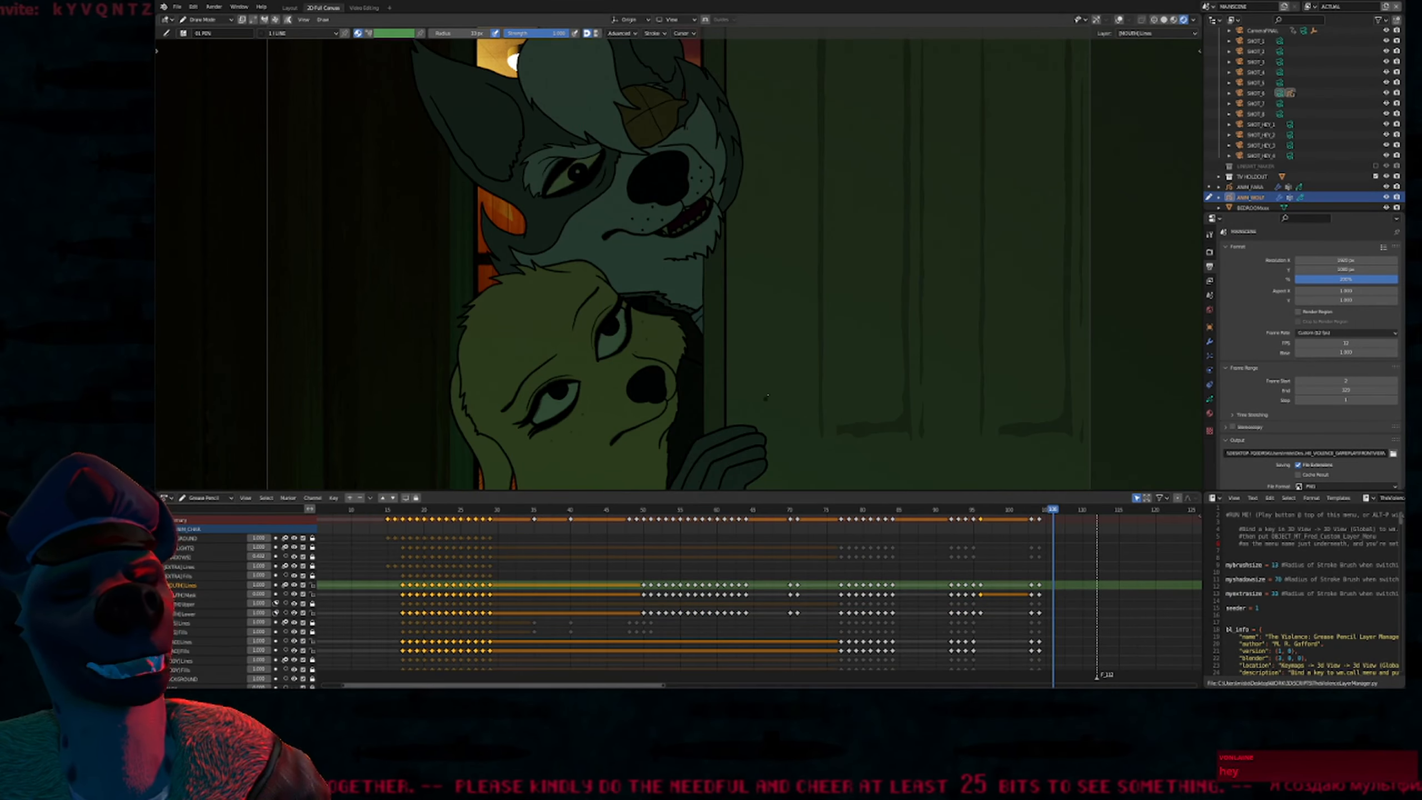
{"action": "key", "text": "shift+Left"}
{"action": "key", "text": "space"}
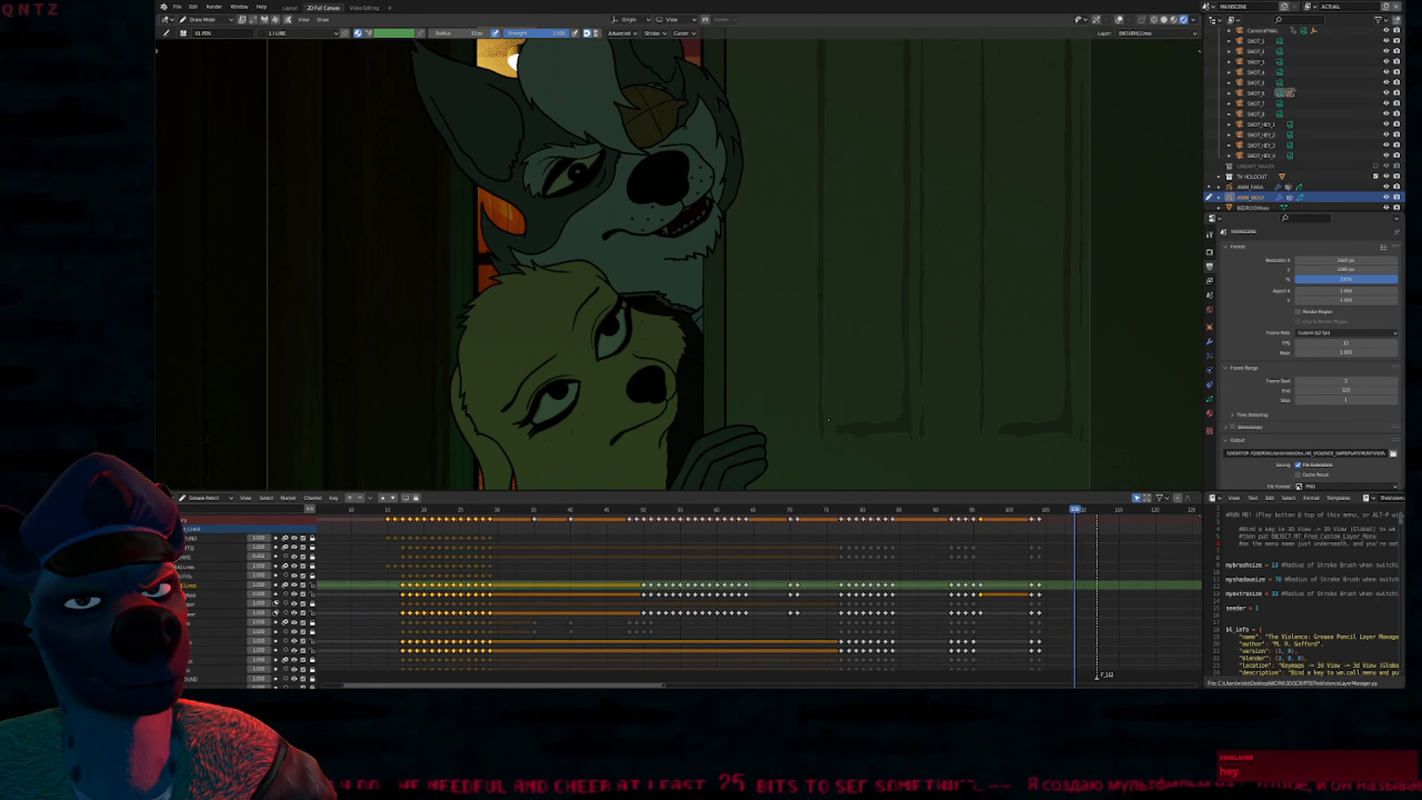
{"action": "mouse_move", "coordinate": [932, 519]}
{"action": "left_mouse_down"}
{"action": "mouse_move", "coordinate": [745, 510]}
{"action": "mouse_move", "coordinate": [991, 532]}
{"action": "left_mouse_up"}
{"action": "key", "text": "Left"}
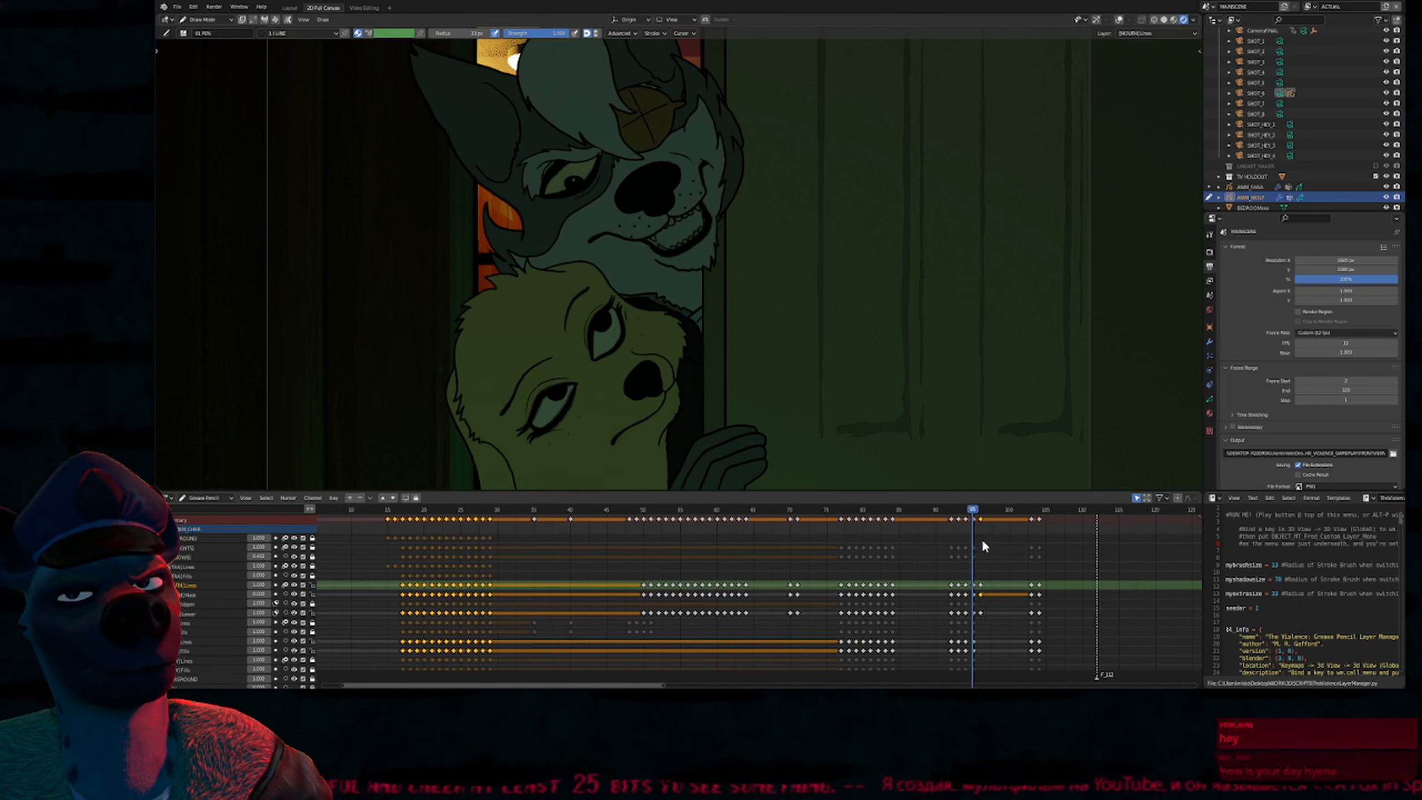
{"action": "key", "text": "Right"}
{"action": "key", "text": "Right"}
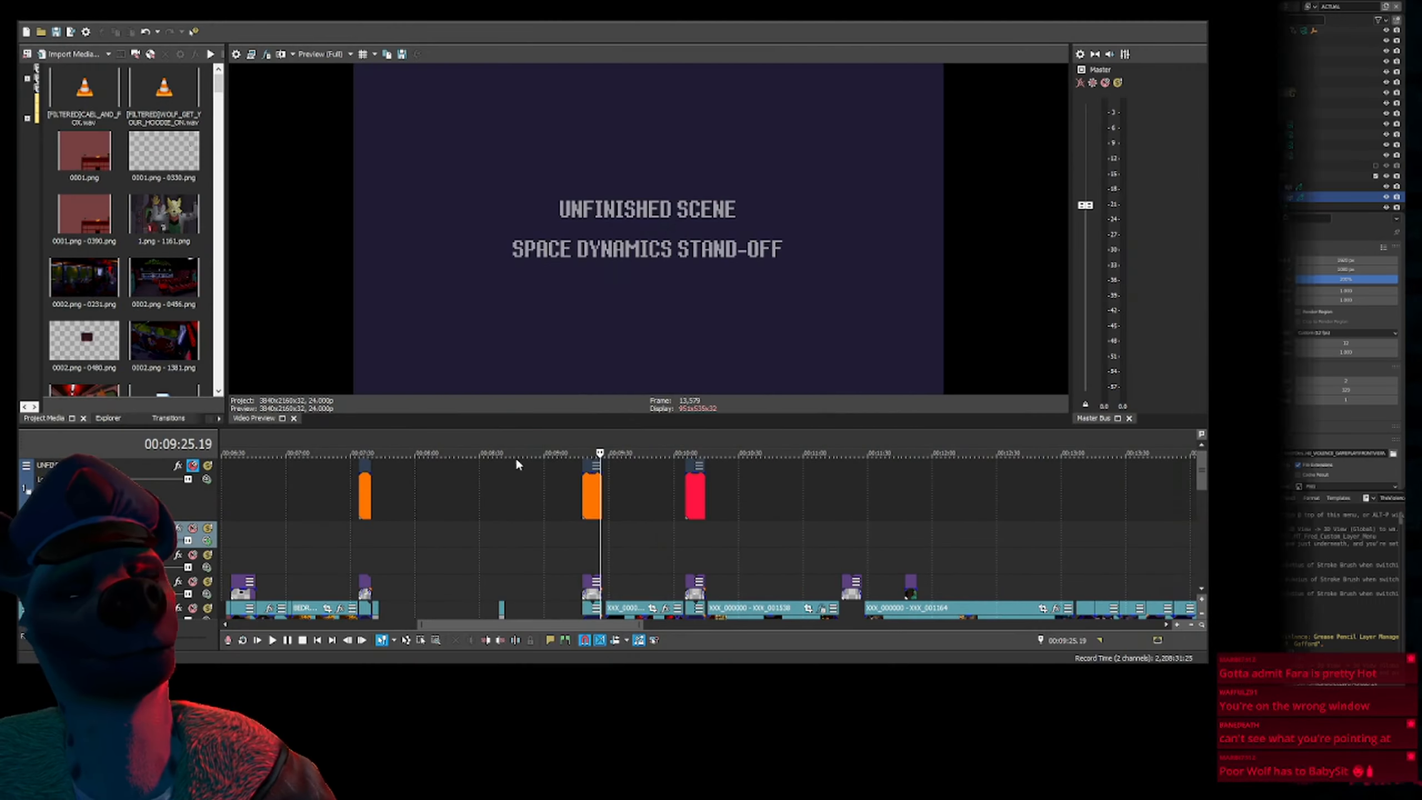
Return to the video editor and review the edit from 00:07:33.18 through the dark doorway shot toward the second orange placeholder
{"action": "left_click", "coordinate": [367, 534]}
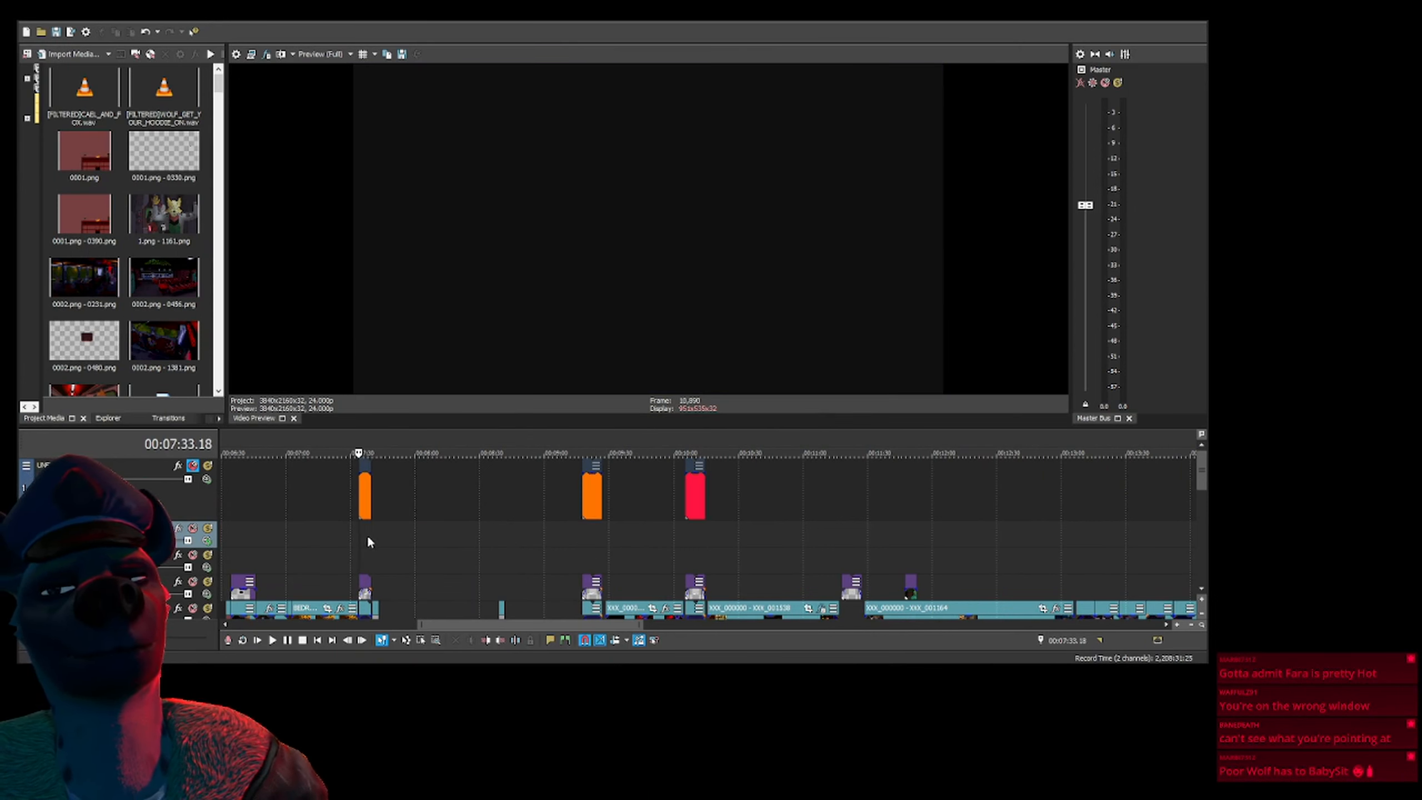
{"action": "left_click", "coordinate": [367, 534]}
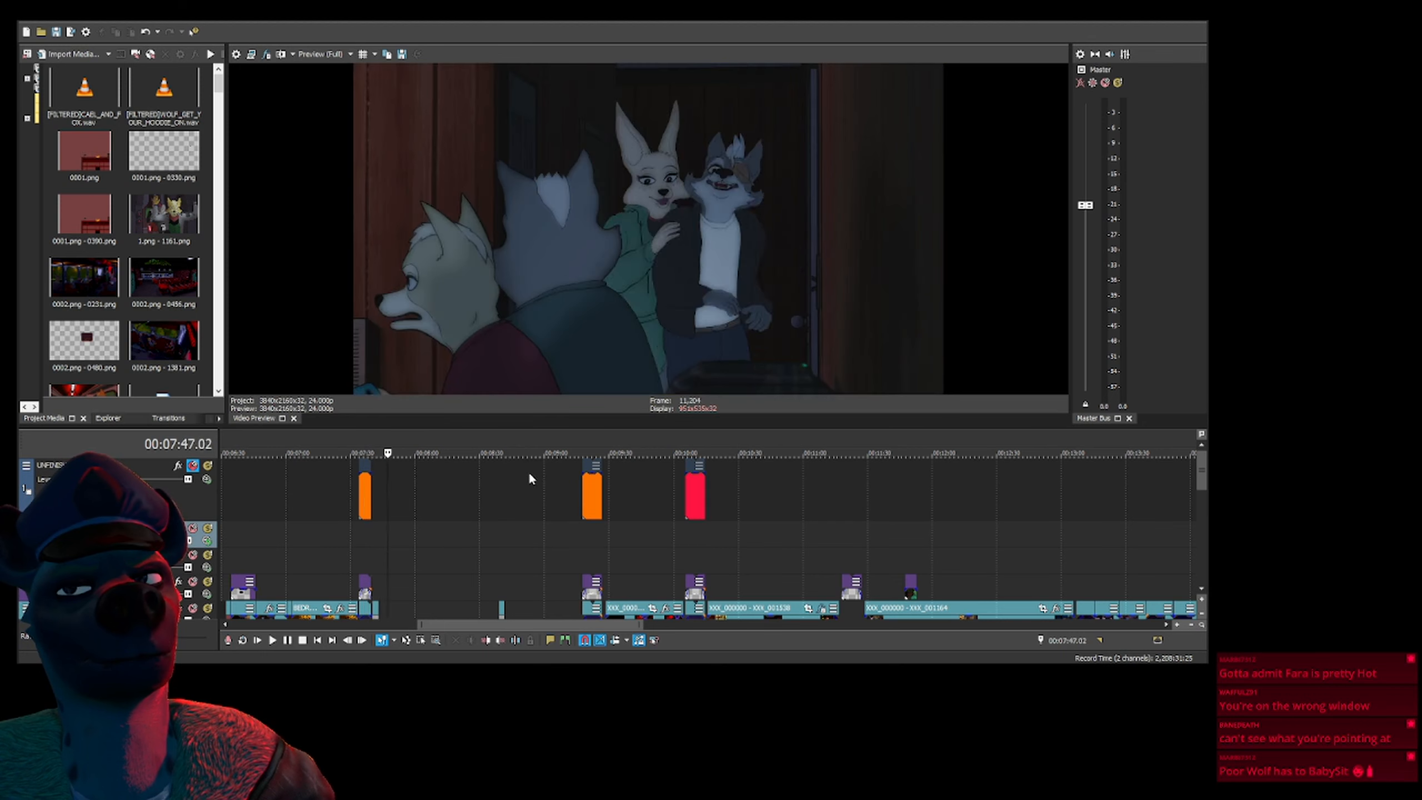
{"action": "left_click_drag", "start_coordinate": [412, 546], "coordinate": [548, 539]}
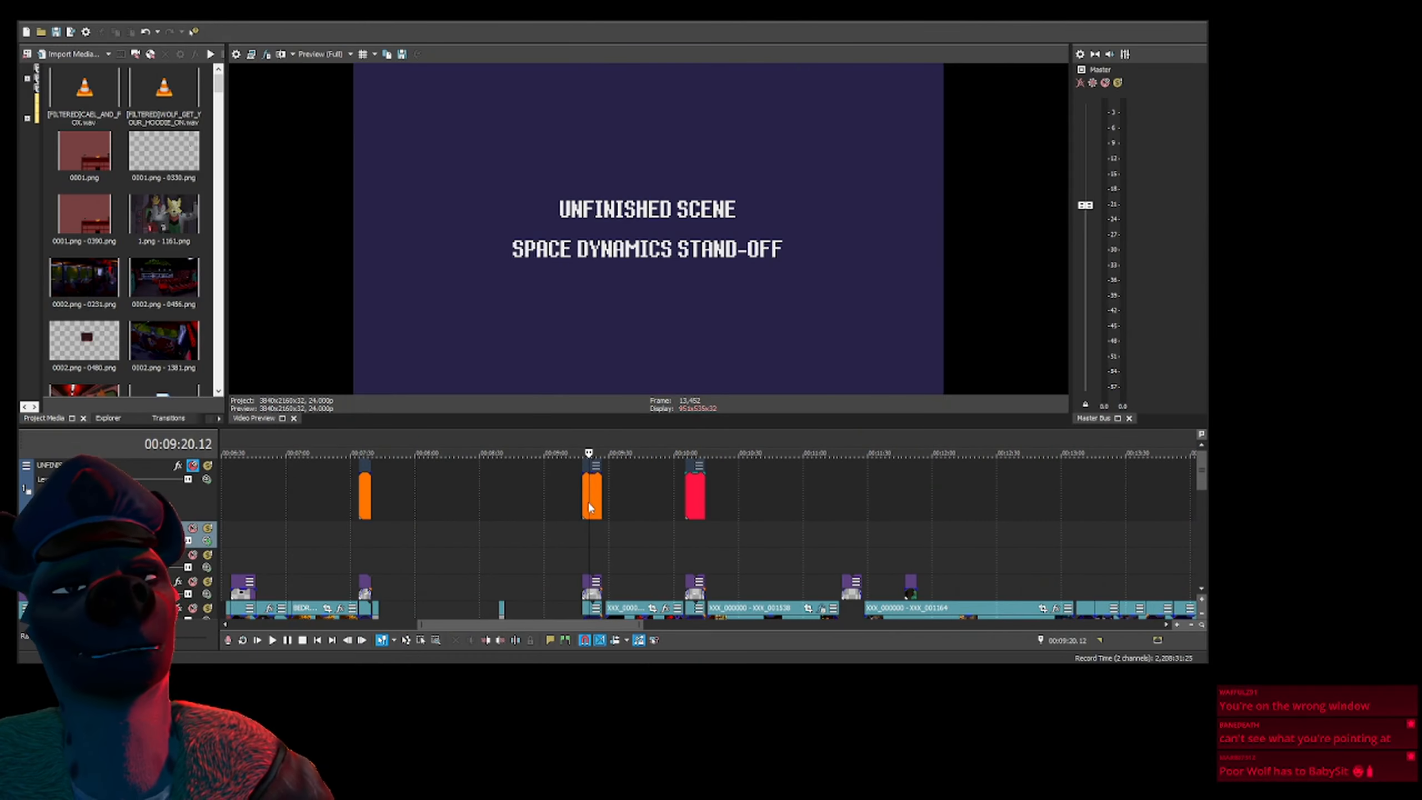
Examine the "Space Dynamics Stand-off" unfinished scene placeholder around 00:09:22
{"action": "left_click", "coordinate": [595, 484]}
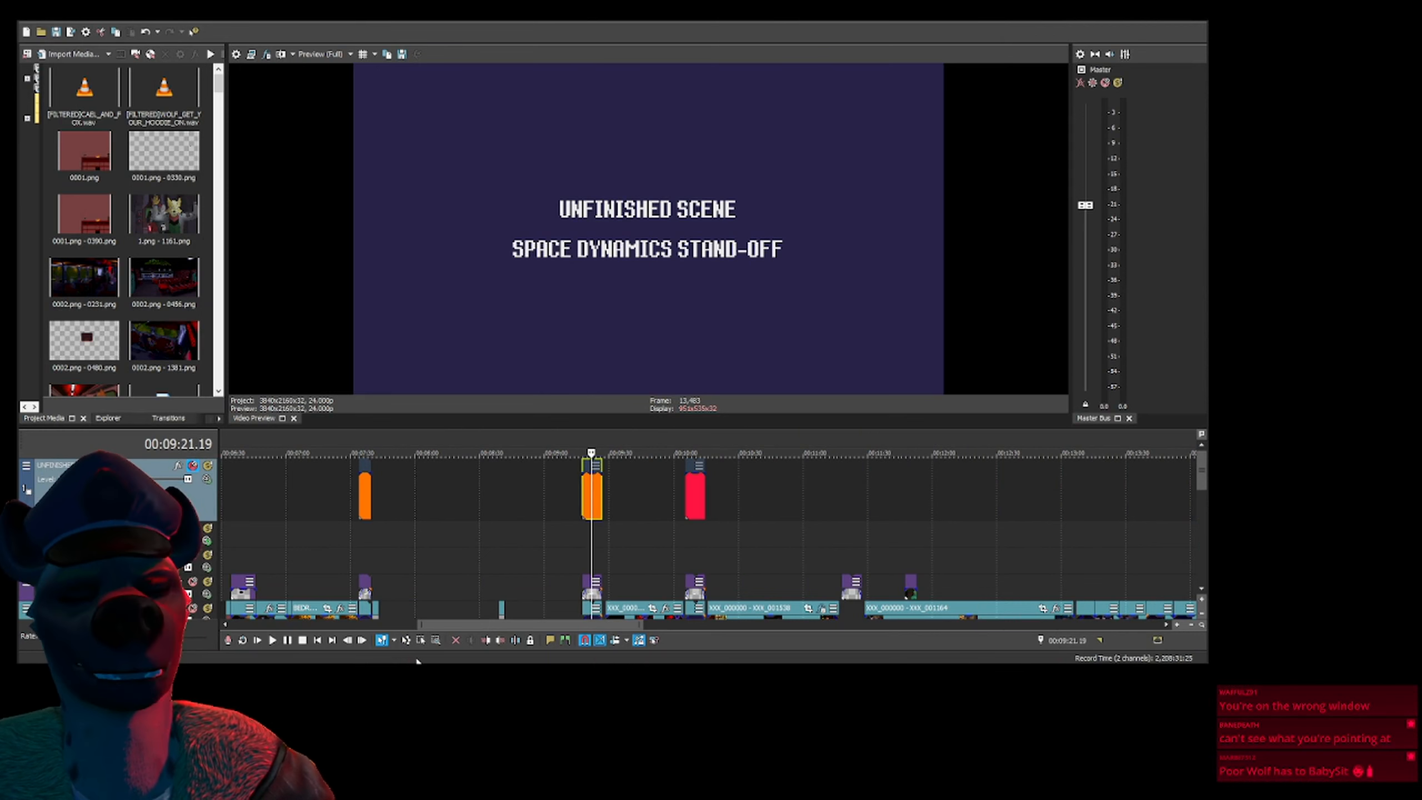
{"action": "left_click", "coordinate": [372, 656]}
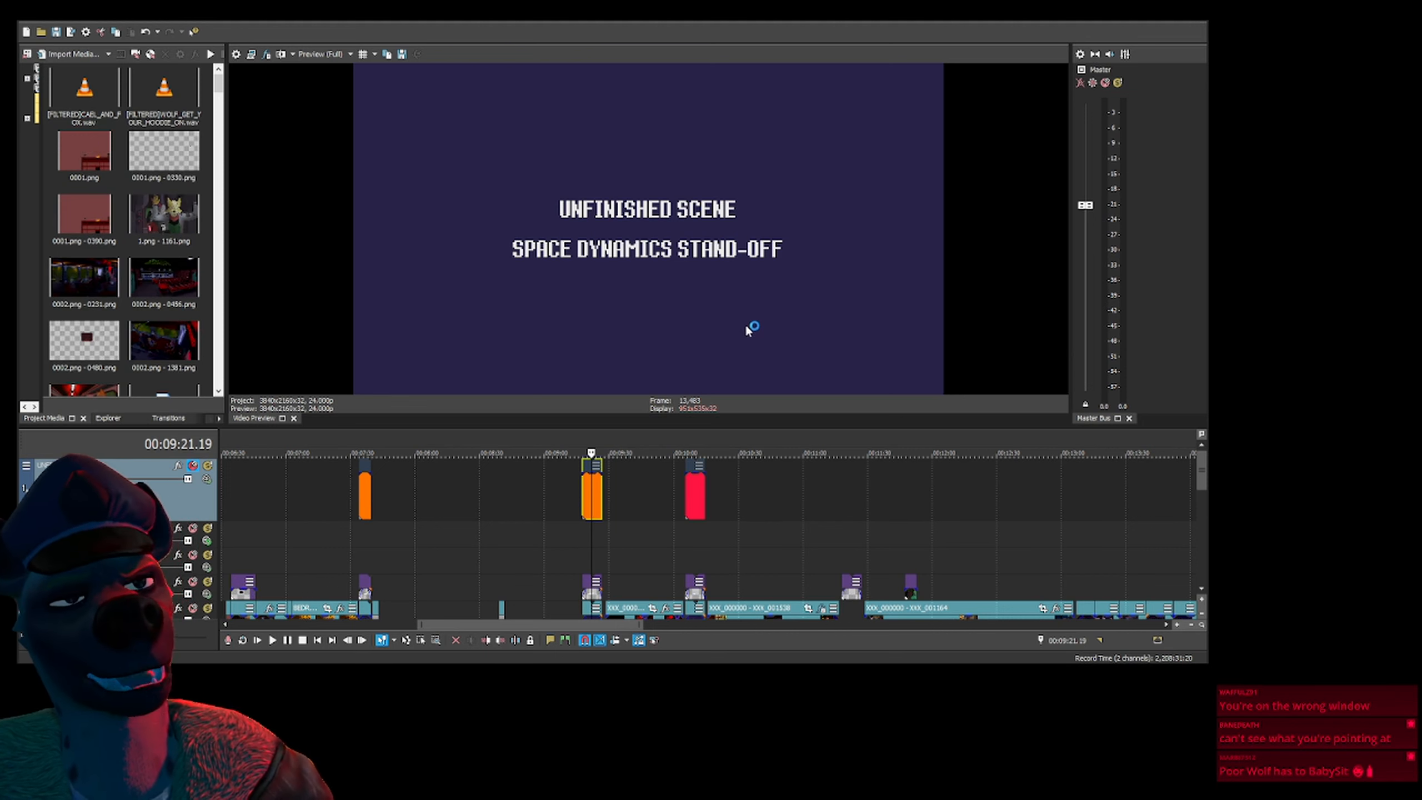
{"action": "left_click", "coordinate": [592, 527]}
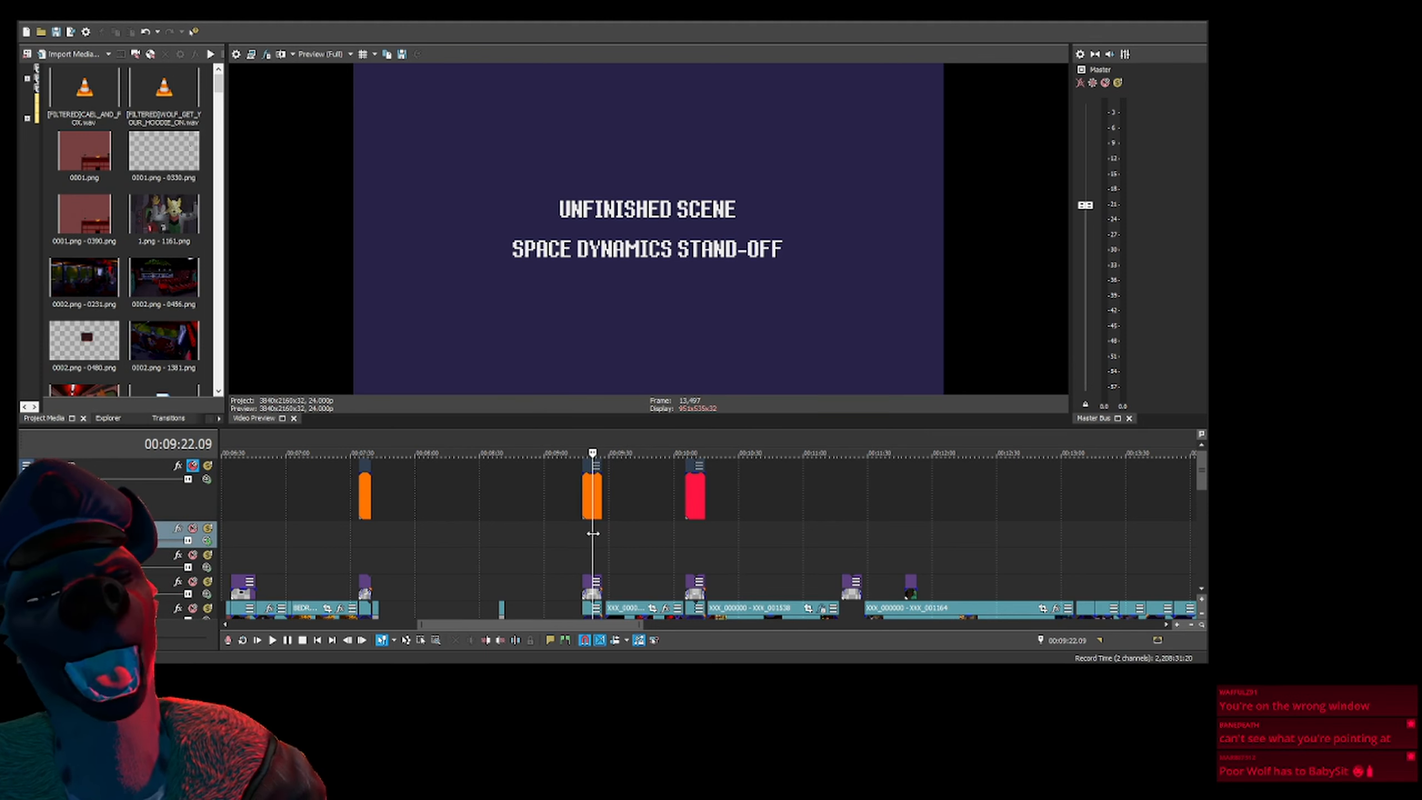
{"action": "key", "text": "space"}
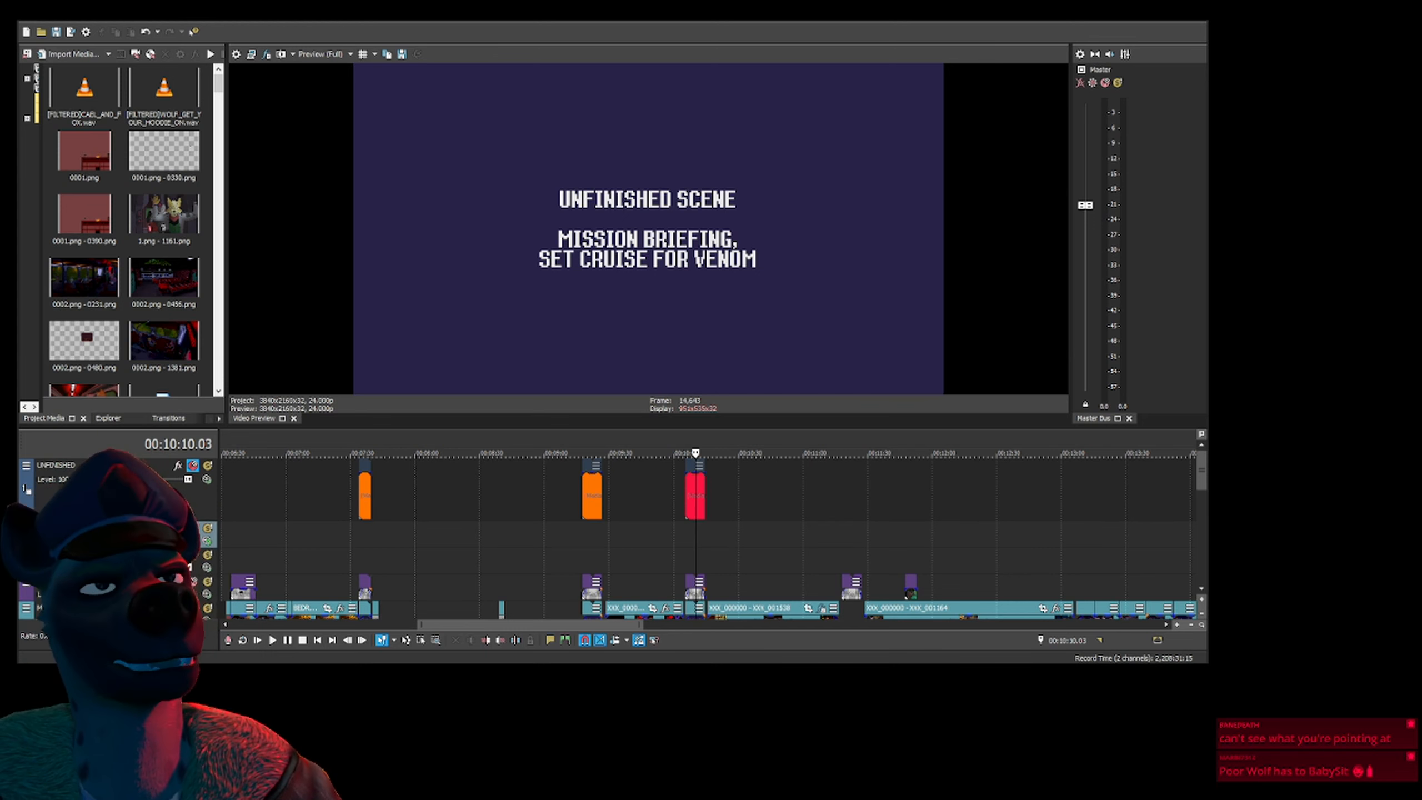
Review the cockpit shots before the red placeholder, moving back from 00:10:01.22 to the rabbit pilot at 00:09:48.22
{"action": "left_click", "coordinate": [679, 514]}
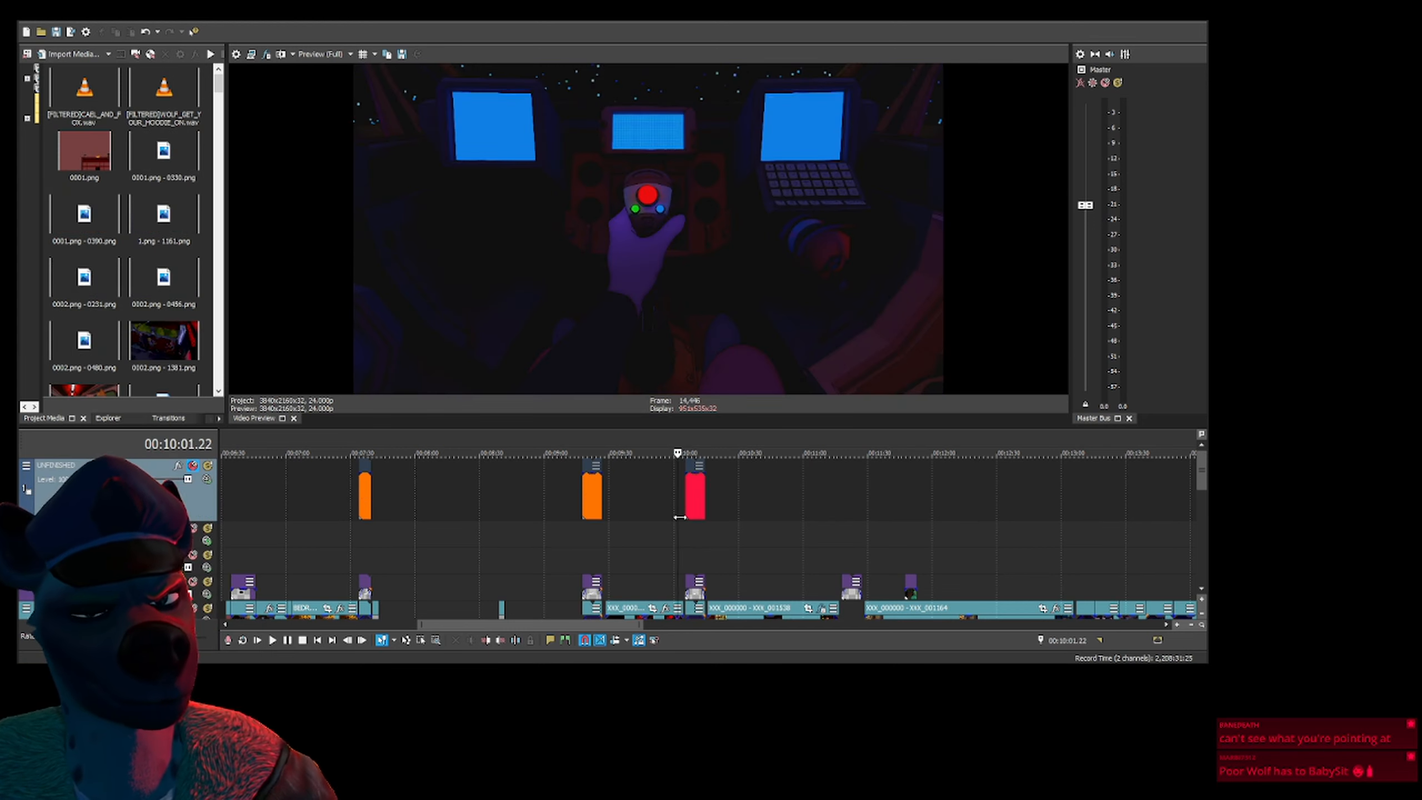
{"action": "left_click", "coordinate": [656, 516]}
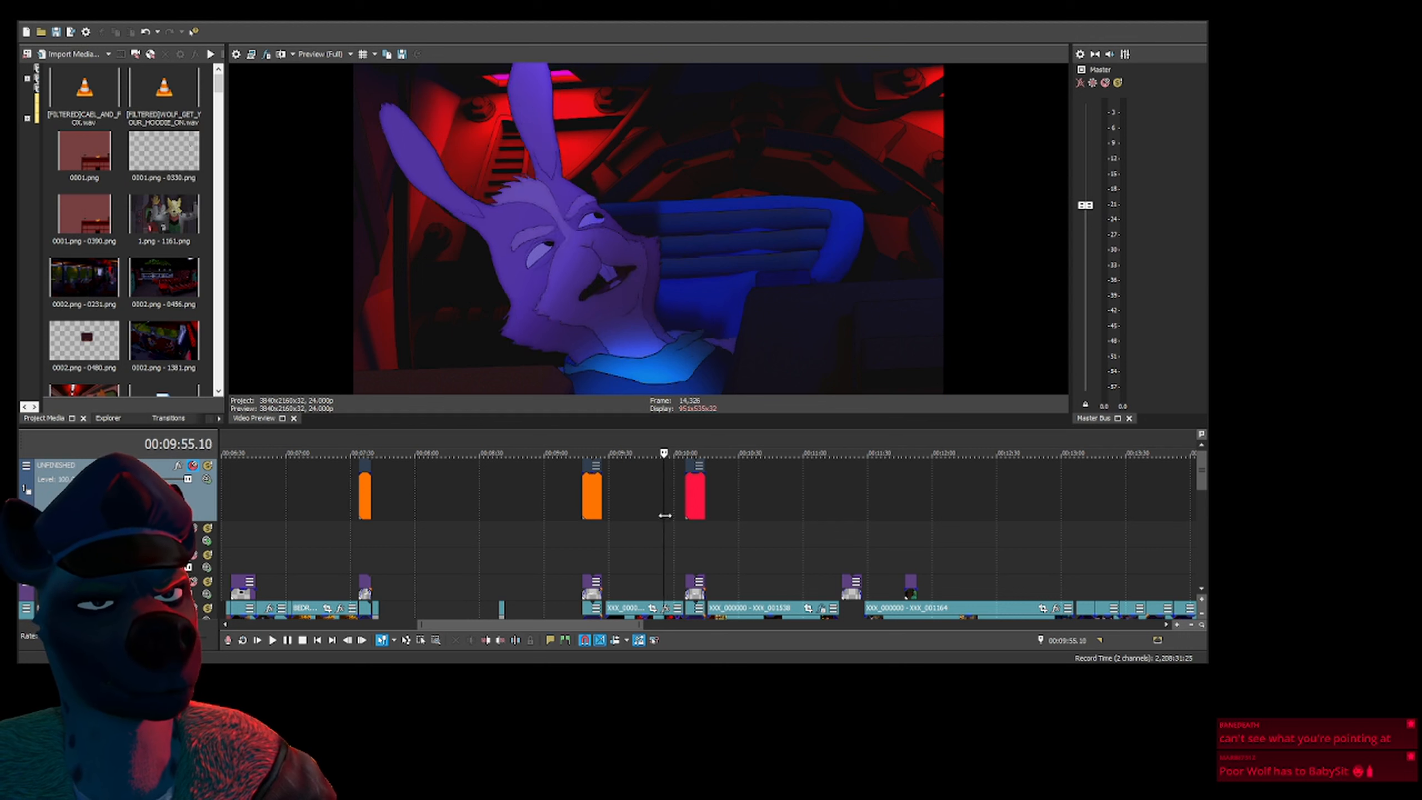
{"action": "left_click", "coordinate": [649, 524]}
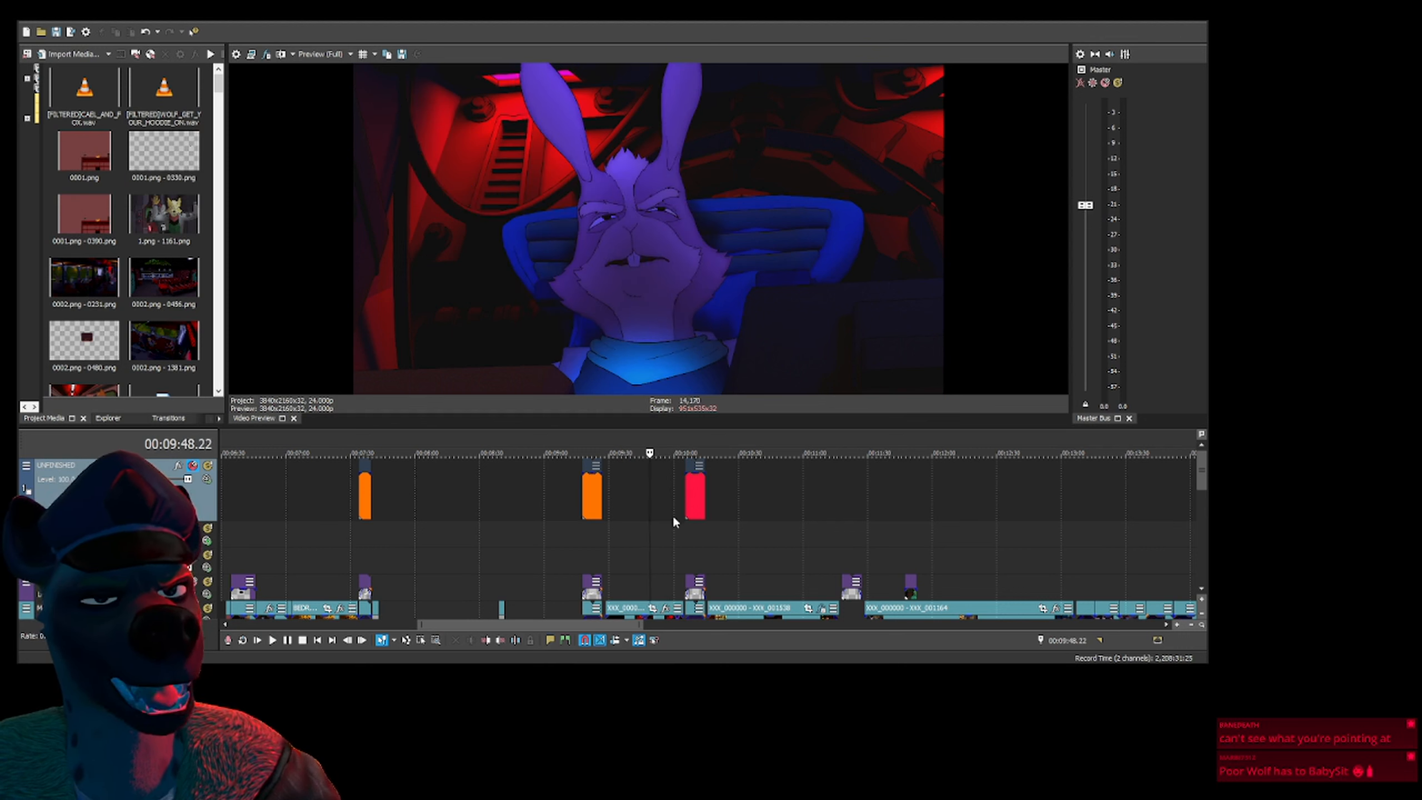
Step back through the cockpit scene to the pilot in sunglasses at 00:09:39.10
{"action": "key", "text": "Left"}
{"action": "key", "text": "Left"}
{"action": "key", "text": "Left"}
{"action": "key", "text": "Left"}
{"action": "key", "text": "Left"}
{"action": "key", "text": "Left"}
{"action": "key", "text": "Left"}
{"action": "key", "text": "Left"}
{"action": "key", "text": "Left"}
{"action": "key", "text": "Left"}
{"action": "key", "text": "Left"}
{"action": "key", "text": "Left"}
{"action": "key", "text": "Left"}
{"action": "key", "text": "Left"}
{"action": "key", "text": "Left"}
{"action": "key", "text": "Left"}
{"action": "key", "text": "Left"}
{"action": "key", "text": "Left"}
{"action": "key", "text": "Left"}
{"action": "key", "text": "Left"}
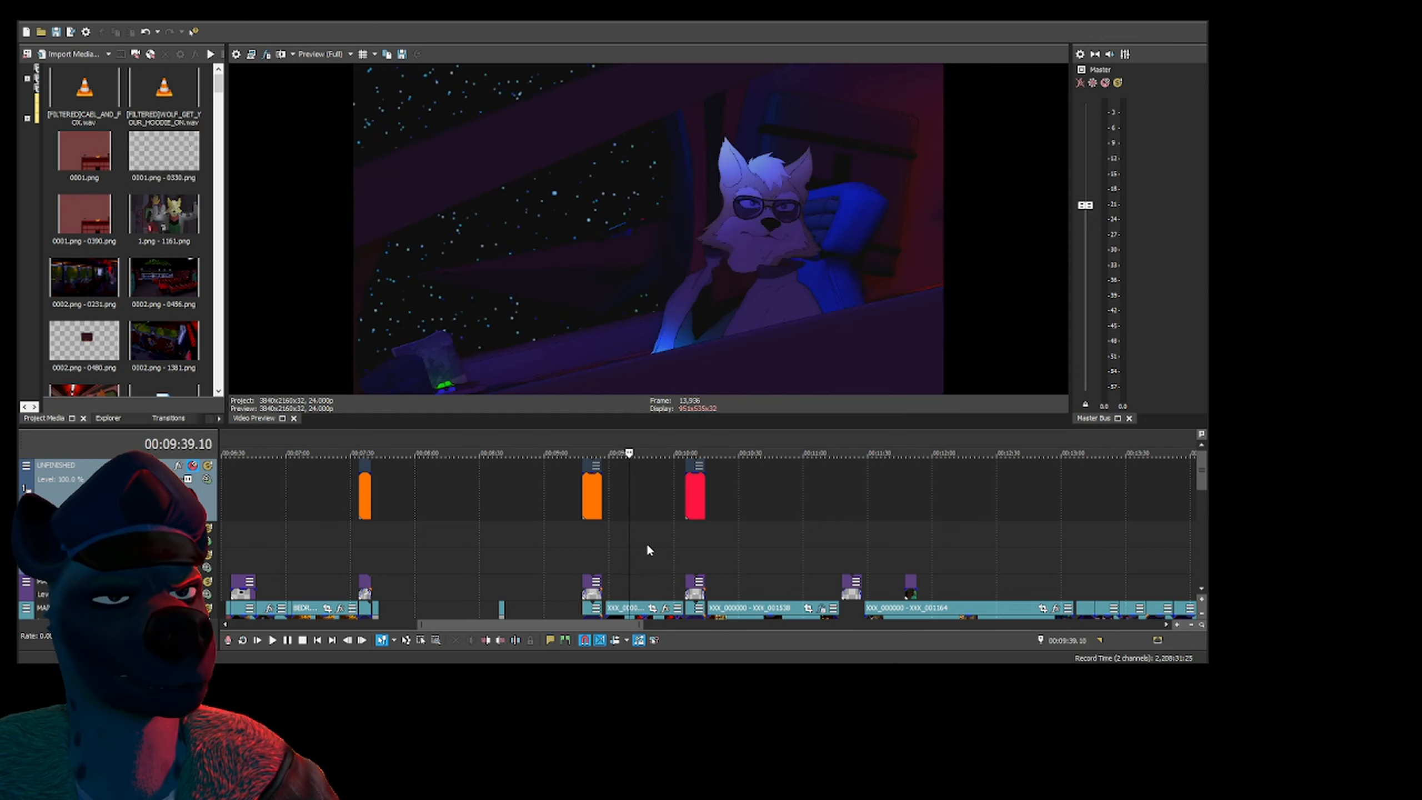
Review the cockpit scene forward from 00:09:39.10 past the rabbit pilot to the red "Mission Briefing, Set Cruise for Venom" placeholder
{"action": "key", "text": "Right"}
{"action": "key", "text": "Right"}
{"action": "key", "text": "Right"}
{"action": "key", "text": "Right"}
{"action": "key", "text": "Right"}
{"action": "key", "text": "Right"}
{"action": "key", "text": "Right"}
{"action": "key", "text": "Right"}
{"action": "key", "text": "Right"}
{"action": "key", "text": "Right"}
{"action": "key", "text": "Right"}
{"action": "key", "text": "Right"}
{"action": "key", "text": "Right"}
{"action": "key", "text": "Right"}
{"action": "key", "text": "Right"}
{"action": "key", "text": "Right"}
{"action": "key", "text": "Right"}
{"action": "key", "text": "Right"}
{"action": "key", "text": "Right"}
{"action": "key", "text": "Right"}
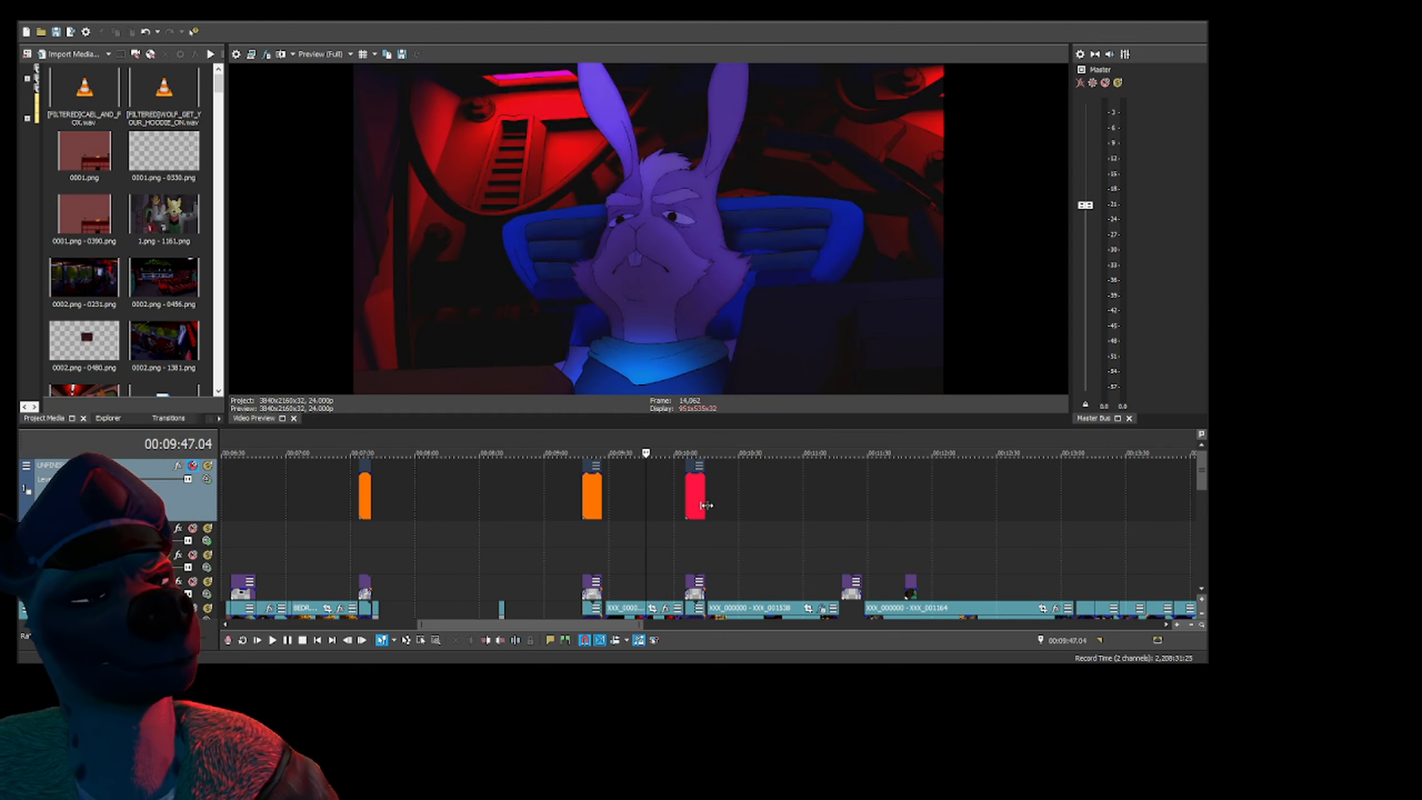
{"action": "left_click", "coordinate": [691, 498]}
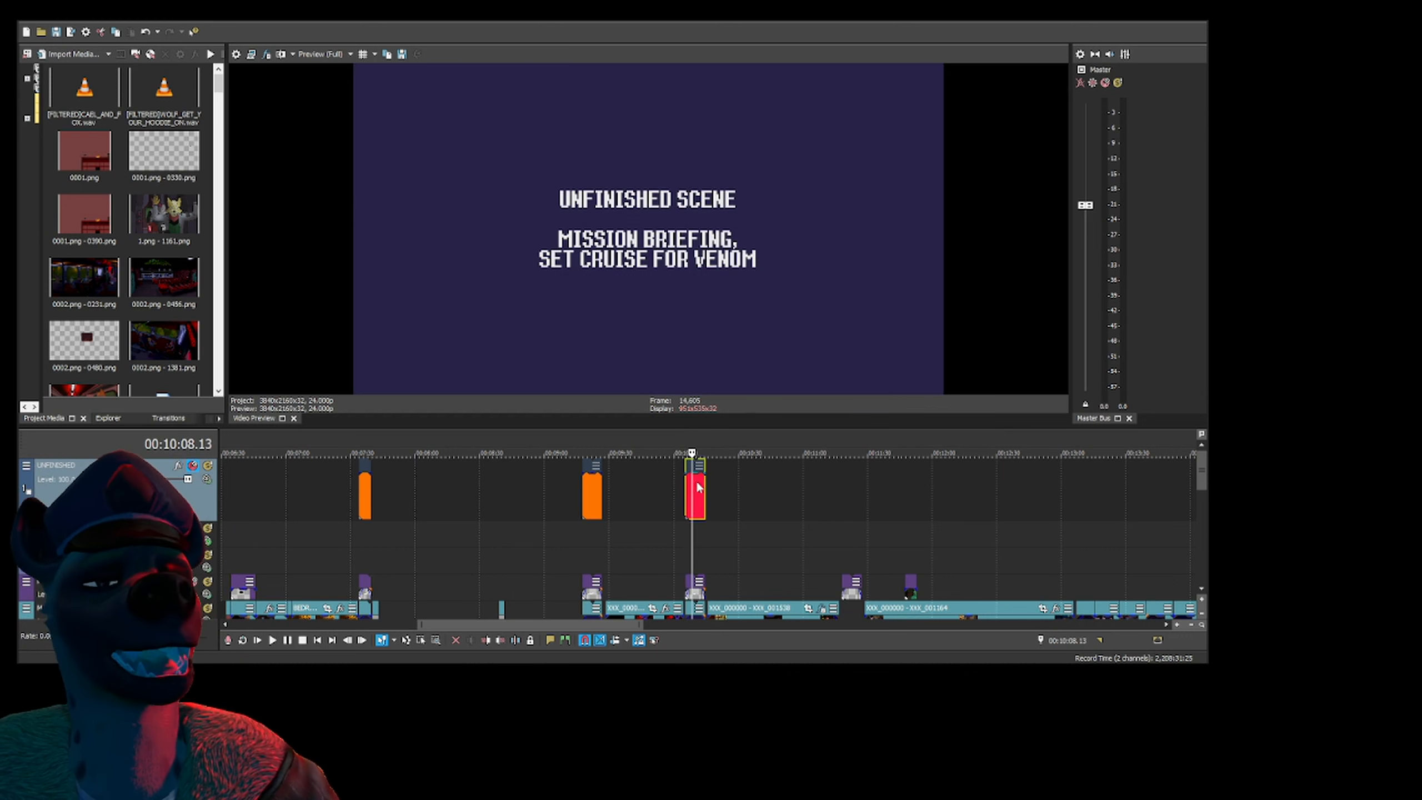
Compare the cockpit shots of the pilot in sunglasses at 00:09:43.10 and the rabbit pilot at 00:09:59.06
{"action": "left_click", "coordinate": [672, 496]}
{"action": "left_click", "coordinate": [638, 498]}
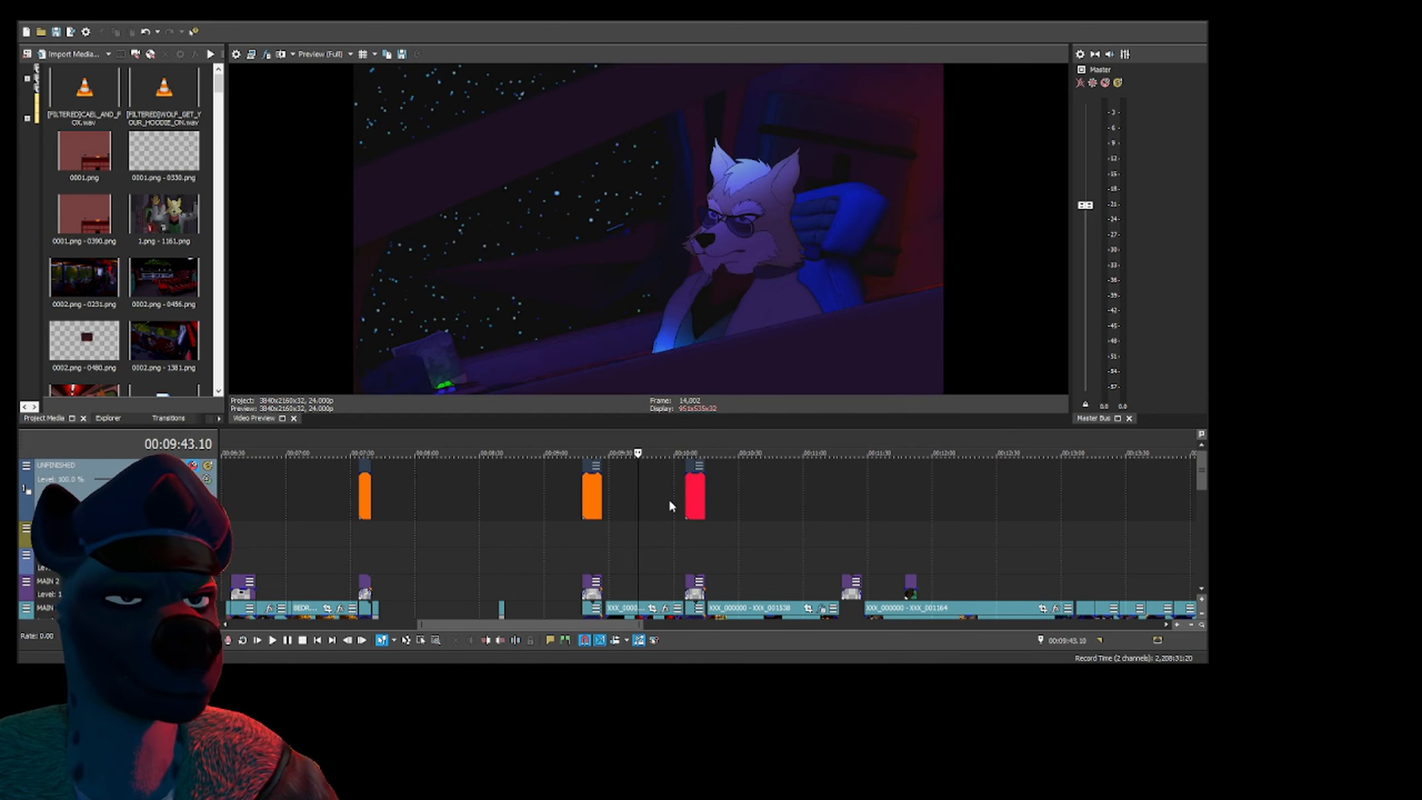
{"action": "left_click", "coordinate": [669, 498]}
{"action": "left_click", "coordinate": [640, 501]}
{"action": "left_click", "coordinate": [671, 501]}
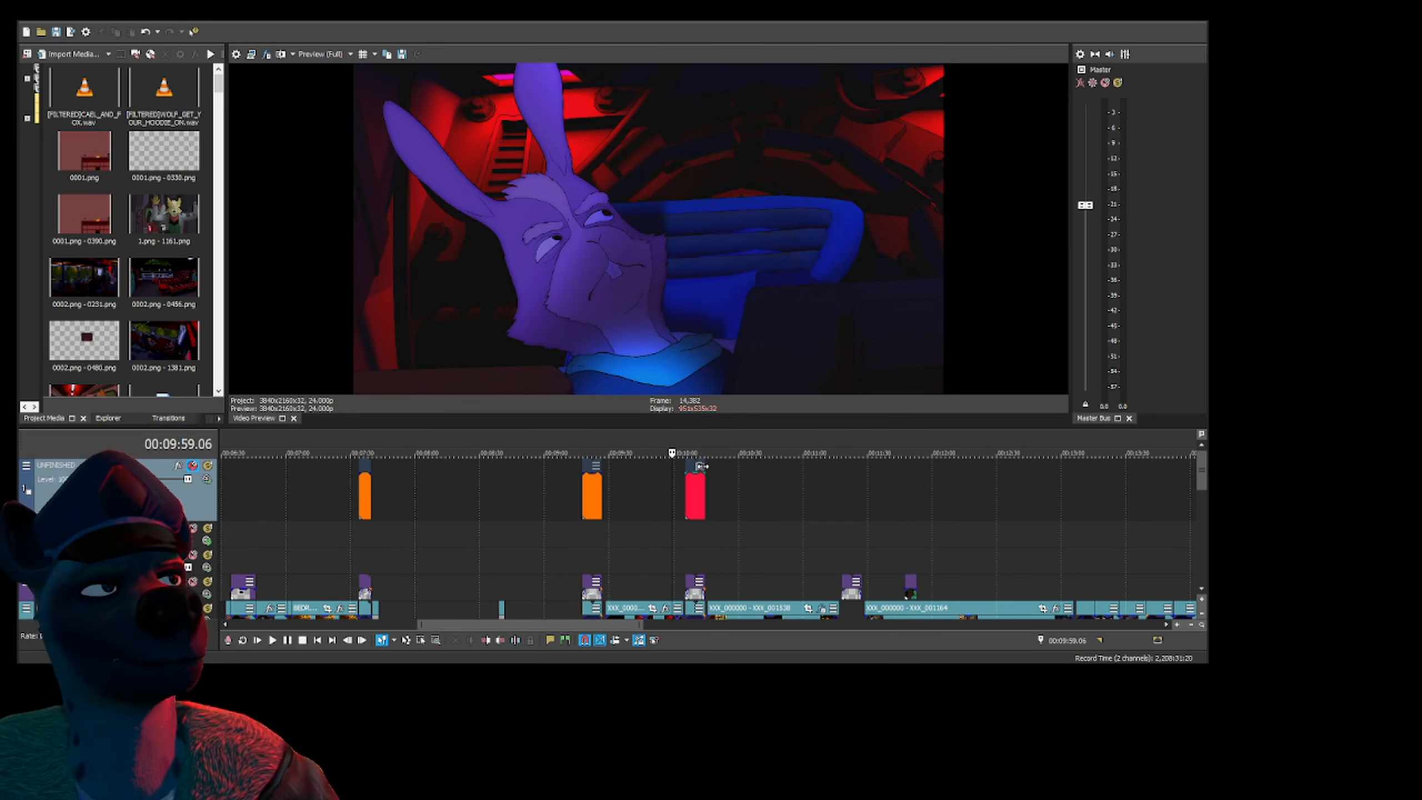
Review the edit from the red placeholder at 00:10:10.05 to the lit panel shot at 00:10:25.17
{"action": "left_click", "coordinate": [696, 542]}
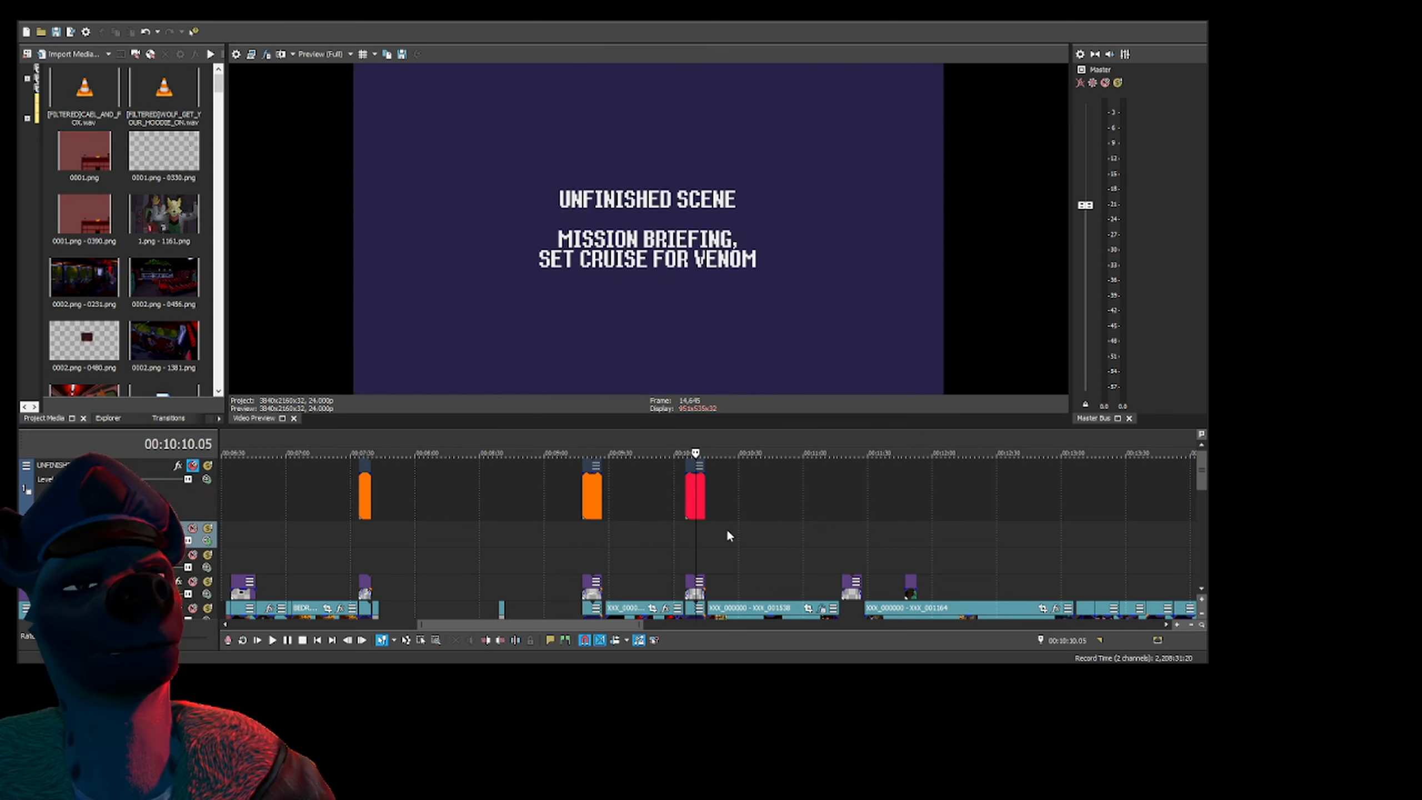
{"action": "key", "text": "Right"}
{"action": "key", "text": "Right"}
{"action": "key", "text": "Right"}
{"action": "key", "text": "Right"}
{"action": "key", "text": "Right"}
{"action": "key", "text": "Right"}
{"action": "key", "text": "Right"}
{"action": "key", "text": "Right"}
{"action": "key", "text": "Right"}
{"action": "key", "text": "Right"}
{"action": "key", "text": "Right"}
{"action": "key", "text": "Right"}
{"action": "key", "text": "Right"}
{"action": "key", "text": "Right"}
{"action": "key", "text": "Right"}
{"action": "key", "text": "Right"}
{"action": "key", "text": "Right"}
{"action": "key", "text": "Right"}
{"action": "key", "text": "Right"}
{"action": "key", "text": "Right"}
{"action": "key", "text": "Right"}
{"action": "key", "text": "Right"}
{"action": "key", "text": "Right"}
{"action": "key", "text": "Right"}
{"action": "key", "text": "Right"}
{"action": "key", "text": "Right"}
{"action": "key", "text": "Right"}
{"action": "key", "text": "Right"}
{"action": "key", "text": "Right"}
{"action": "key", "text": "Right"}
{"action": "key", "text": "Right"}
{"action": "key", "text": "Right"}
{"action": "key", "text": "Right"}
{"action": "key", "text": "Right"}
{"action": "key", "text": "Right"}
{"action": "key", "text": "Right"}
{"action": "key", "text": "Right"}
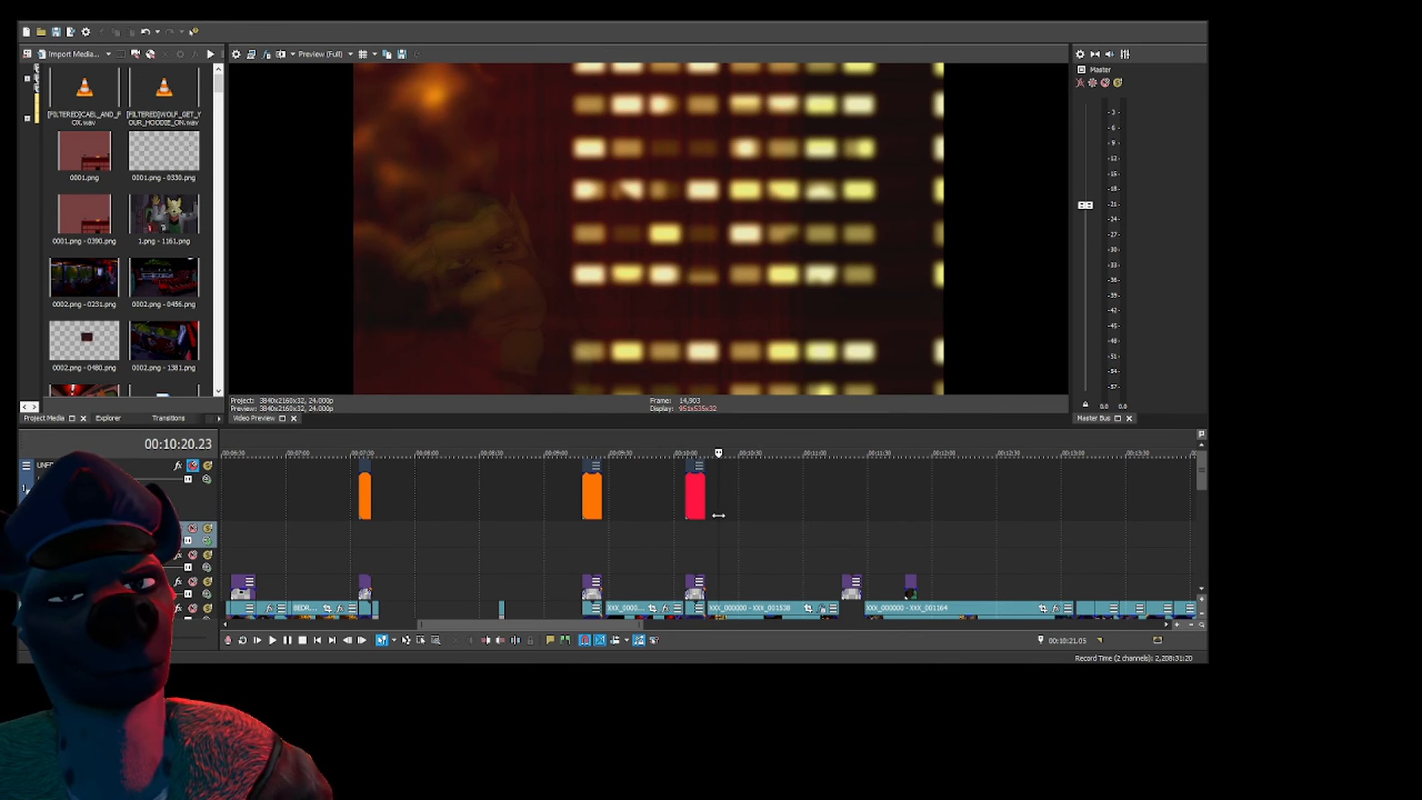
{"action": "key", "text": "Right"}
{"action": "key", "text": "Right"}
{"action": "key", "text": "Right"}
{"action": "key", "text": "Right"}
{"action": "key", "text": "Right"}
{"action": "key", "text": "Right"}
{"action": "key", "text": "Right"}
{"action": "key", "text": "Right"}
{"action": "key", "text": "Right"}
{"action": "key", "text": "Right"}
{"action": "key", "text": "Right"}
{"action": "key", "text": "Right"}
{"action": "key", "text": "Right"}
{"action": "key", "text": "Right"}
{"action": "key", "text": "Right"}
{"action": "key", "text": "Right"}
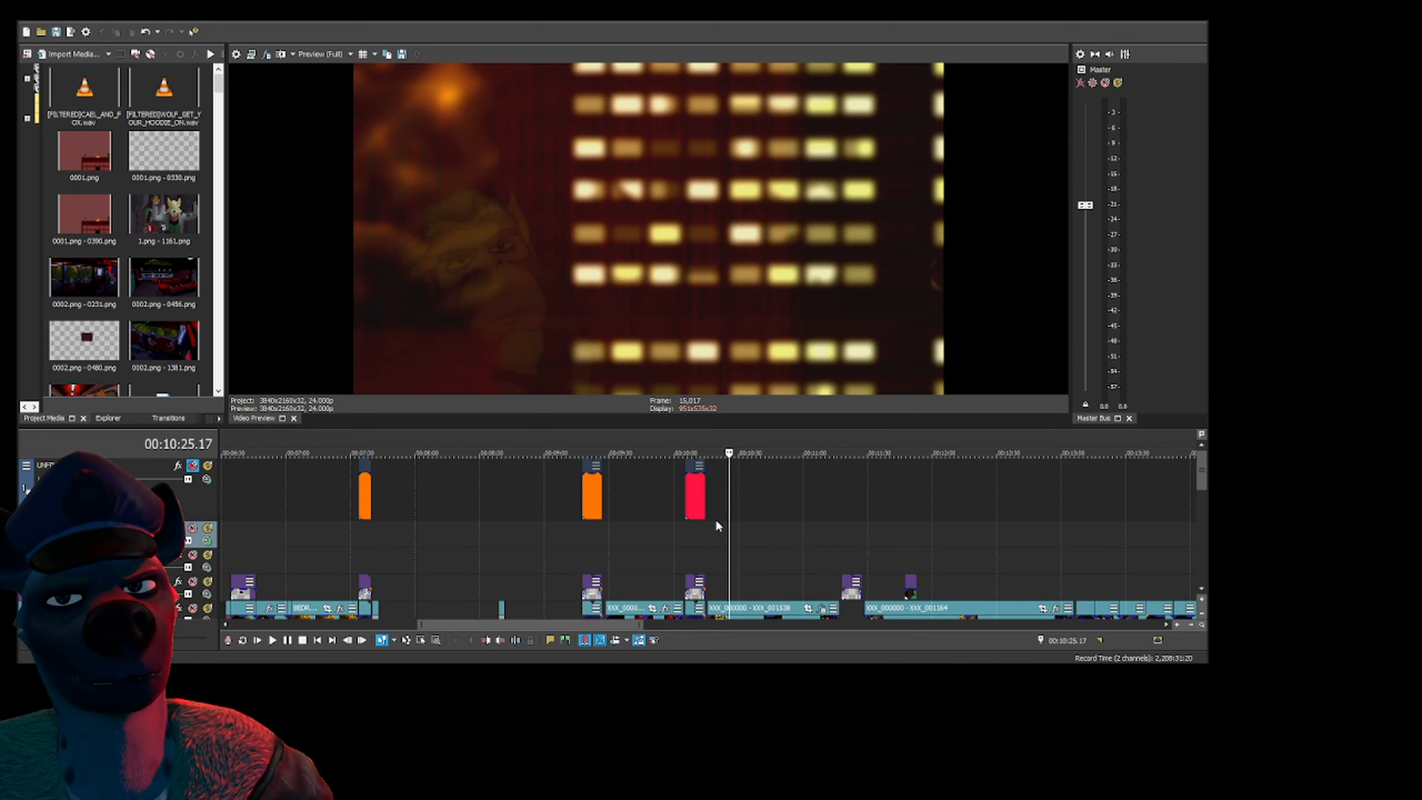
Return to the red "Mission Briefing, Set Cruise for Venom" placeholder and examine it from 00:10:08.12 to 00:10:10.12
{"action": "left_click", "coordinate": [706, 526]}
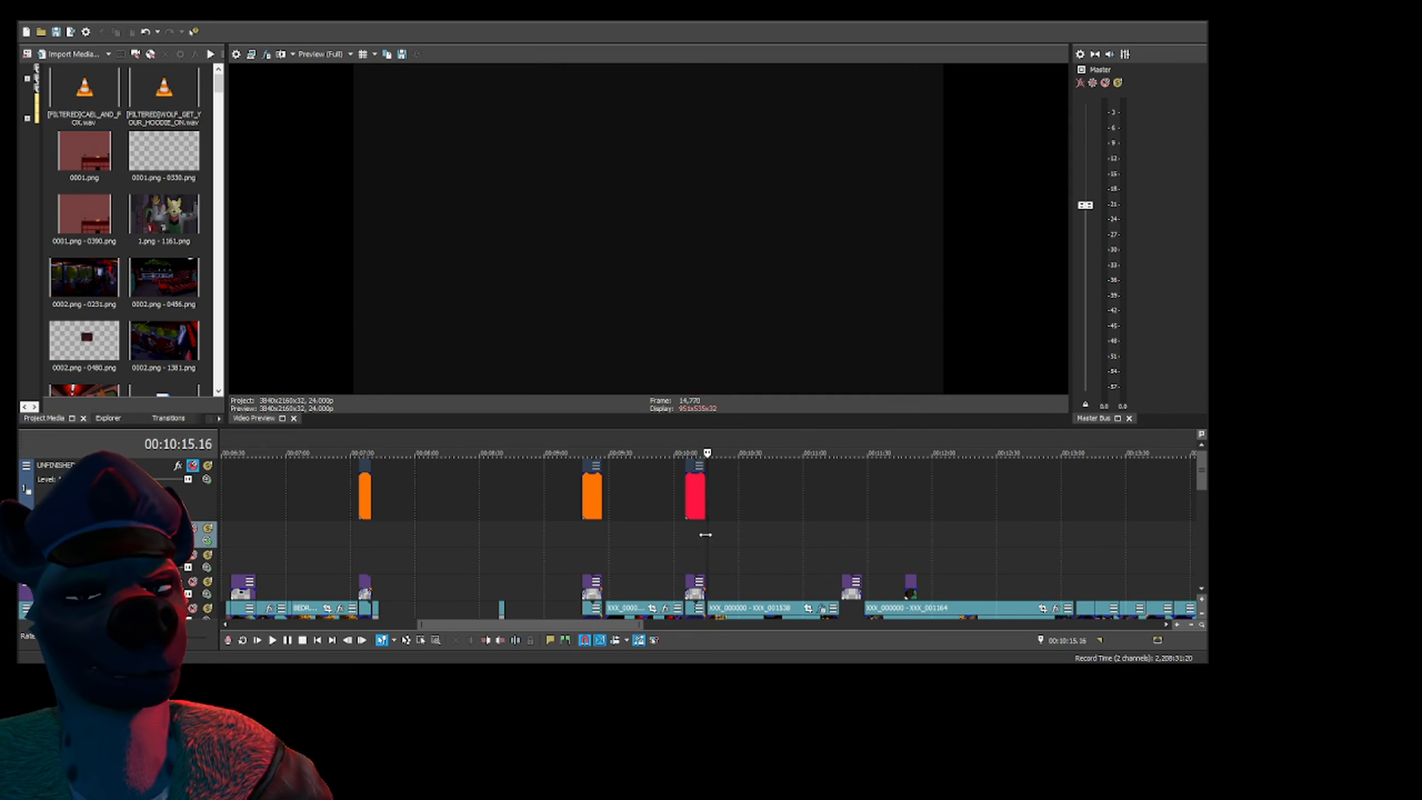
{"action": "left_click", "coordinate": [694, 511]}
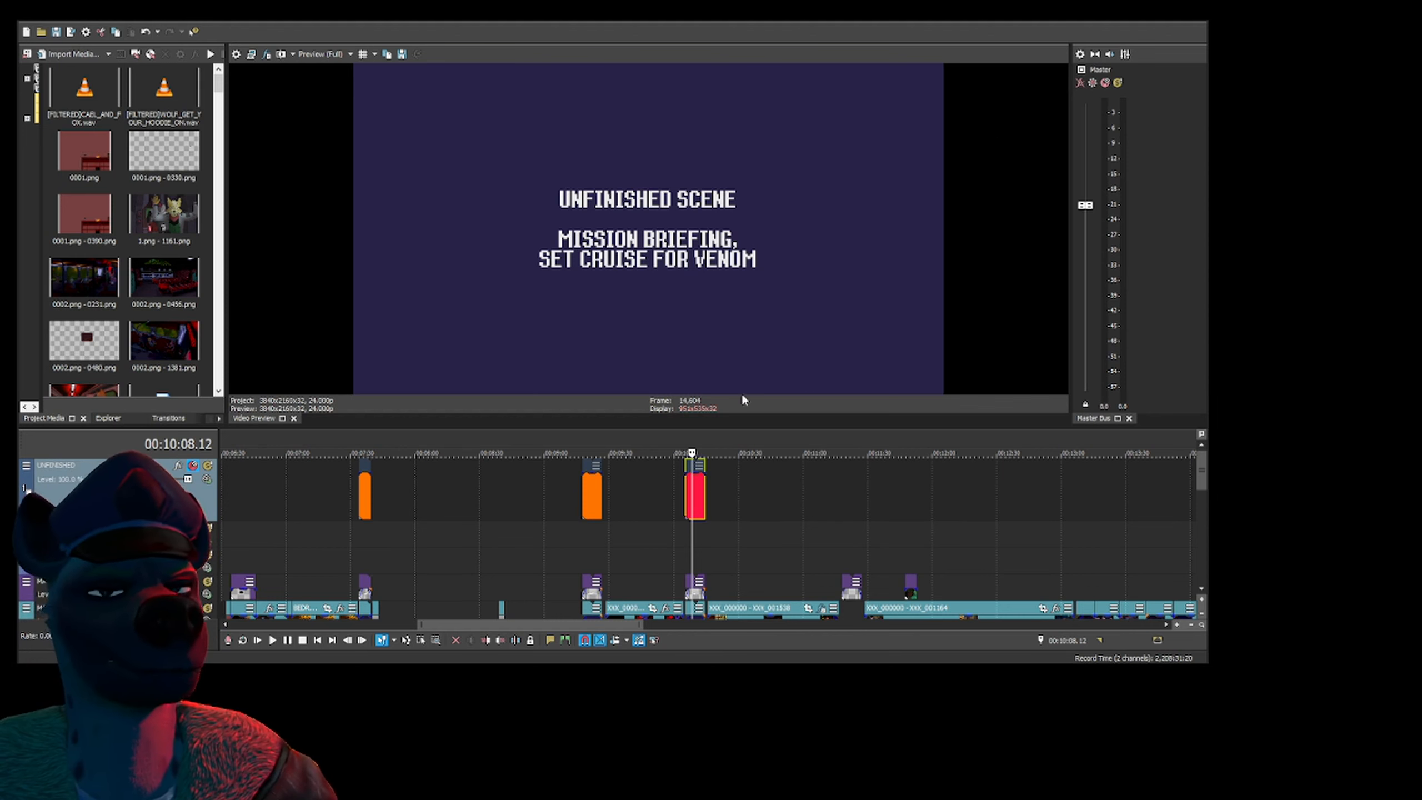
{"action": "left_click", "coordinate": [696, 535]}
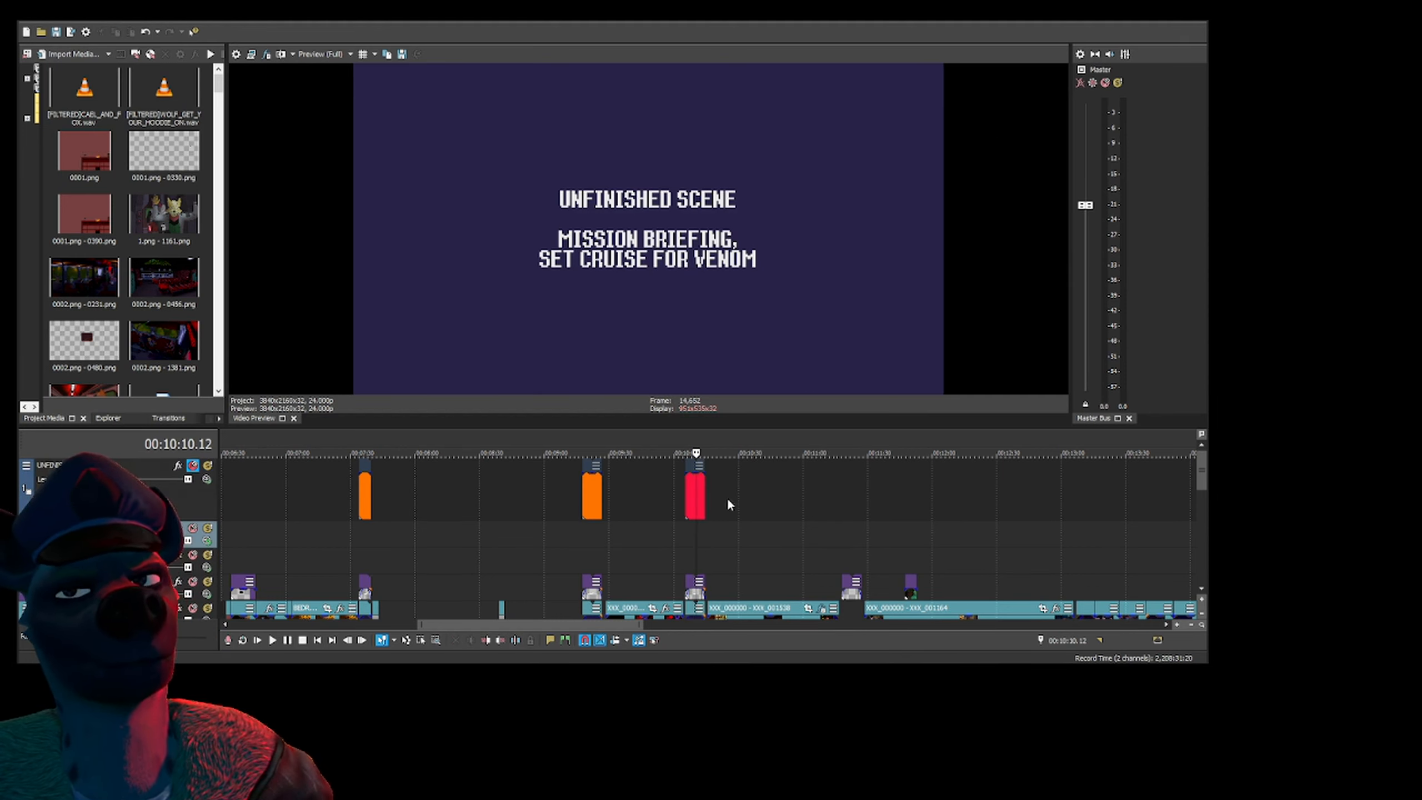
Step forward from 00:10:10.12 through the placeholder's fade-out and into the lit panel shot around 00:10:29.09
{"action": "key", "text": "Right"}
{"action": "key", "text": "Right"}
{"action": "key", "text": "Right"}
{"action": "key", "text": "Right"}
{"action": "key", "text": "Right"}
{"action": "key", "text": "Right"}
{"action": "key", "text": "Right"}
{"action": "key", "text": "Right"}
{"action": "key", "text": "Right"}
{"action": "key", "text": "Right"}
{"action": "key", "text": "Right"}
{"action": "key", "text": "Right"}
{"action": "key", "text": "Right"}
{"action": "key", "text": "Right"}
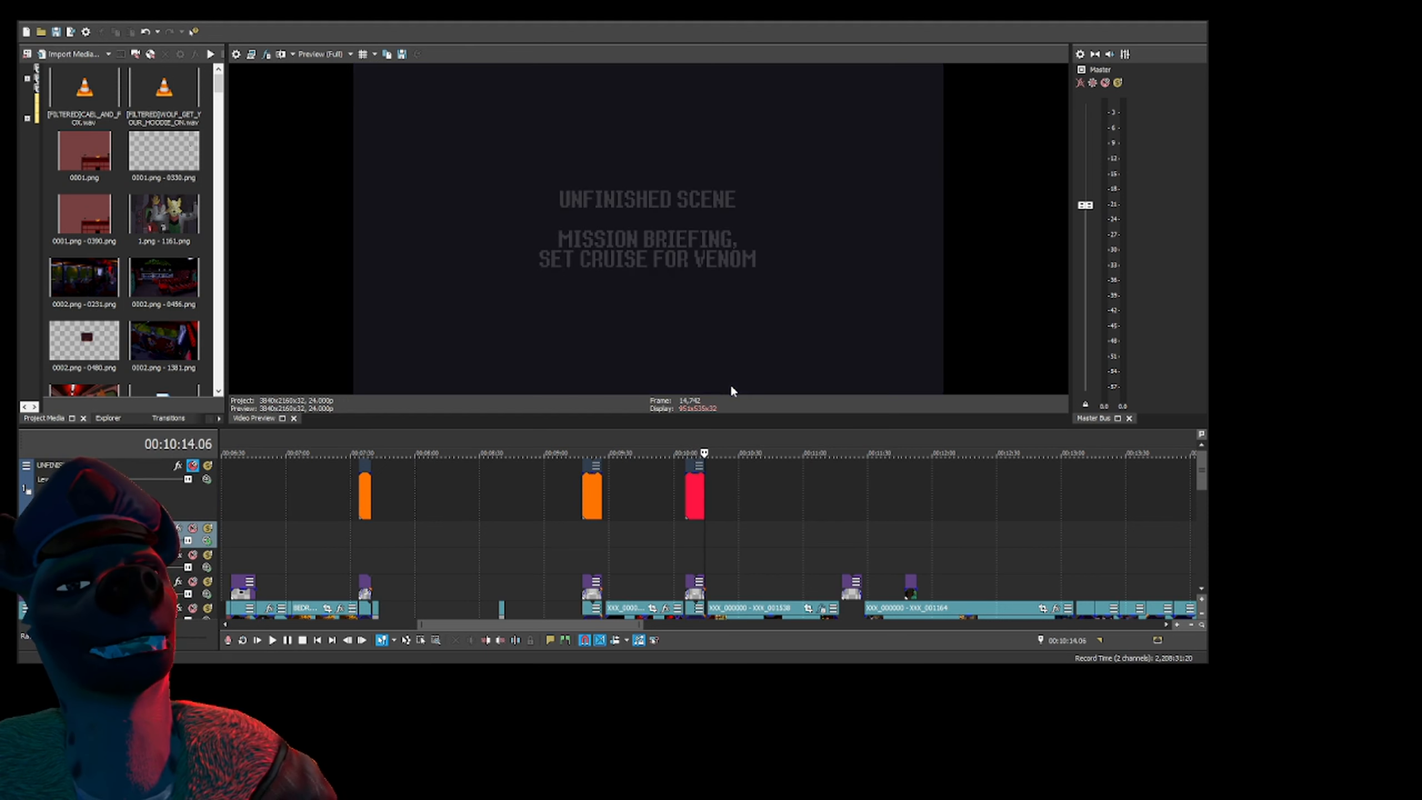
{"action": "key", "text": "Right"}
{"action": "key", "text": "Right"}
{"action": "key", "text": "Right"}
{"action": "key", "text": "Right"}
{"action": "key", "text": "Right"}
{"action": "key", "text": "Right"}
{"action": "key", "text": "Right"}
{"action": "key", "text": "Right"}
{"action": "key", "text": "Right"}
{"action": "key", "text": "Right"}
{"action": "key", "text": "Right"}
{"action": "key", "text": "Right"}
{"action": "key", "text": "Right"}
{"action": "key", "text": "Right"}
{"action": "key", "text": "Right"}
{"action": "key", "text": "Right"}
{"action": "key", "text": "Right"}
{"action": "key", "text": "Right"}
{"action": "key", "text": "Right"}
{"action": "key", "text": "Right"}
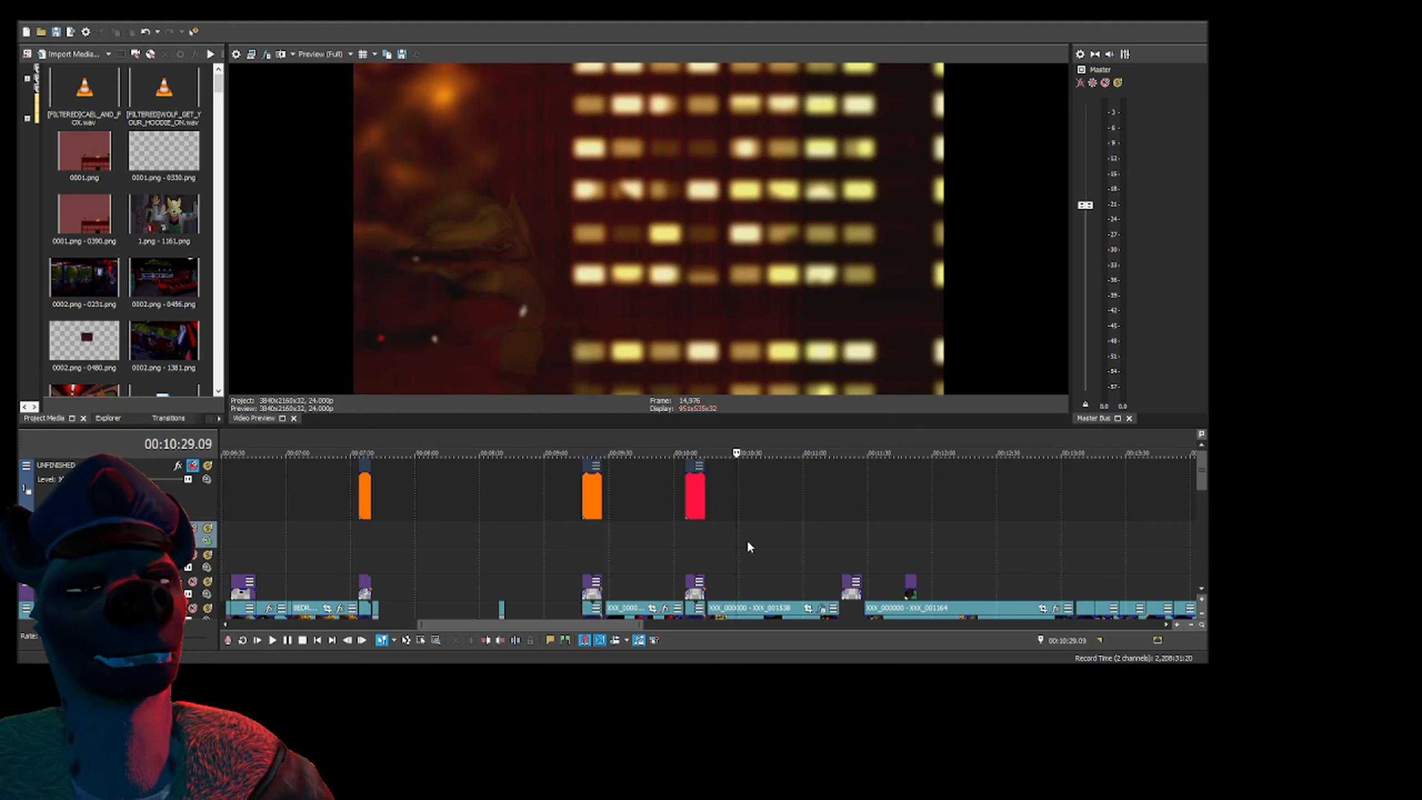
{"action": "key", "text": "Right"}
{"action": "key", "text": "Right"}
{"action": "key", "text": "Right"}
Review from the red placeholder at 00:10:11.23 through the old monitor shot at 00:11:36.17 to the diner scene at 00:11:57.05
{"action": "left_click", "coordinate": [698, 534]}
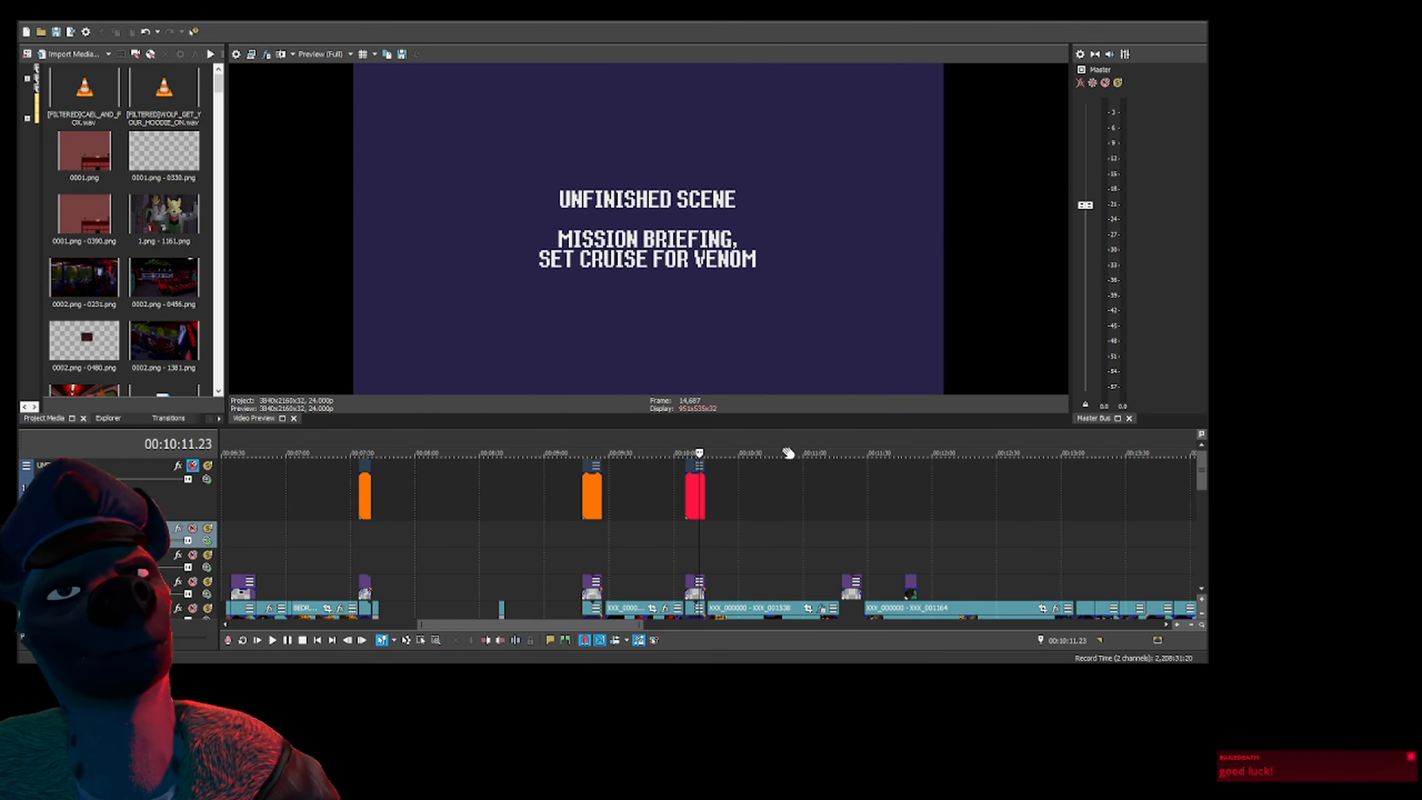
{"action": "key", "text": "space"}
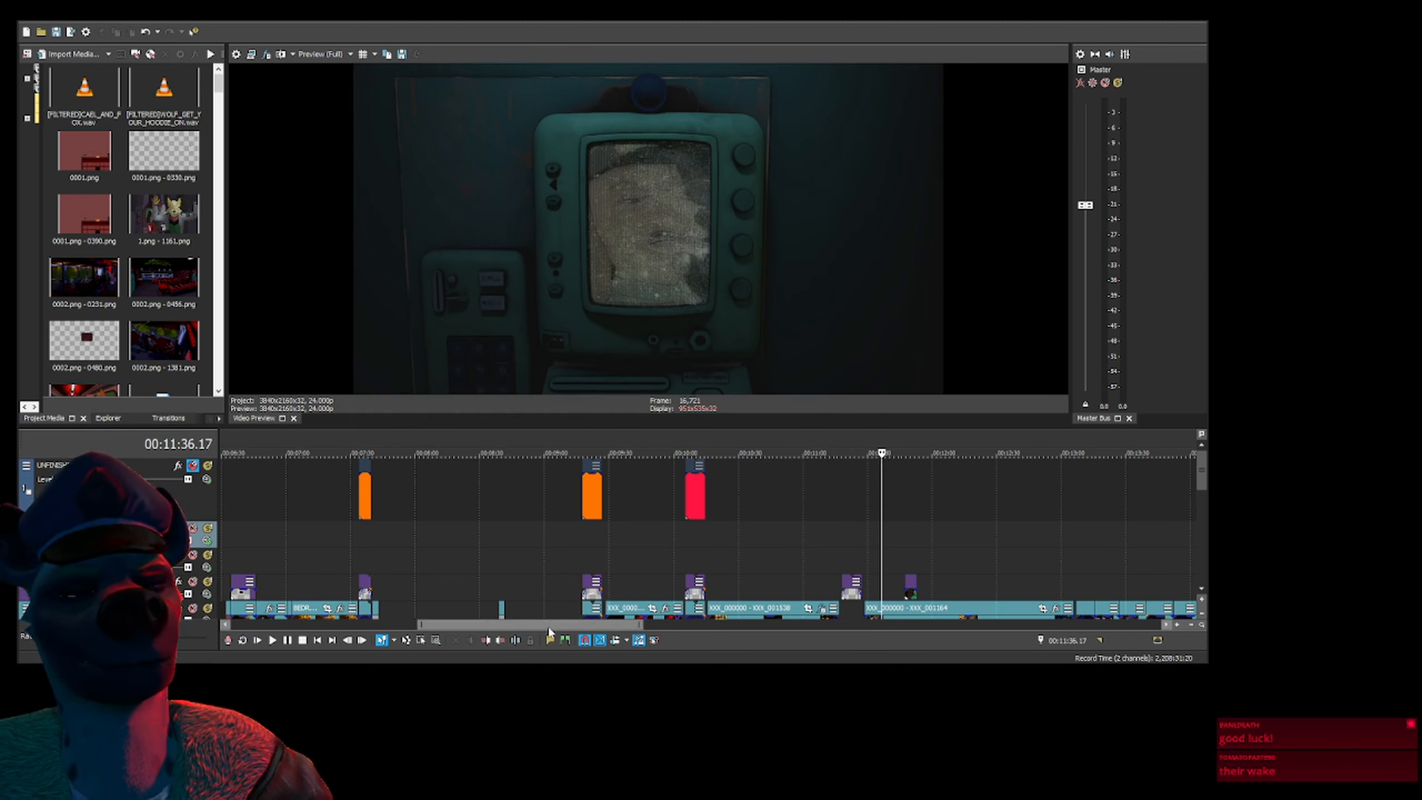
{"action": "left_click_drag", "start_coordinate": [549, 628], "coordinate": [641, 628]}
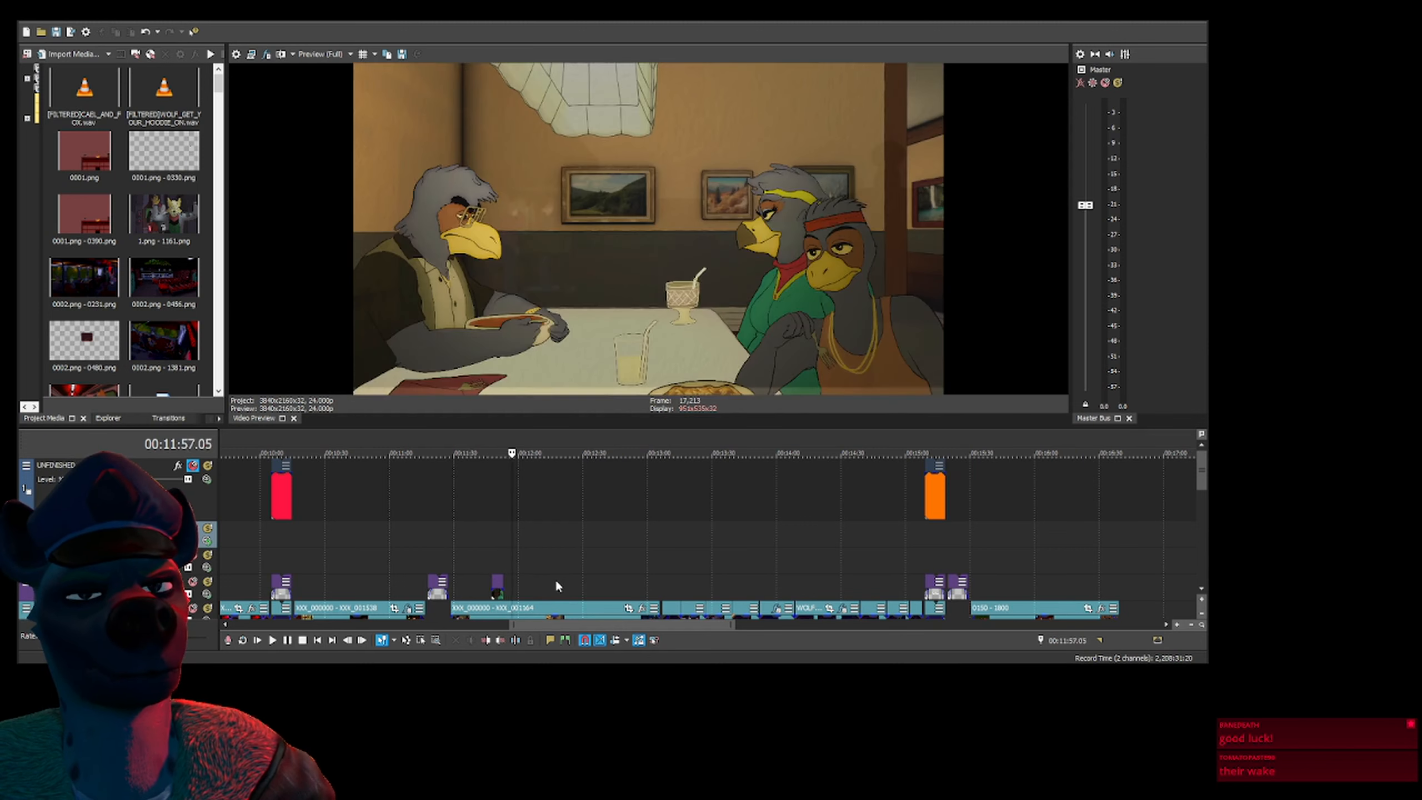
Examine the red computer screen shot at 00:12:40.17 and review the edit up to the vehicle interior shot at 00:15:07.17
{"action": "left_click", "coordinate": [607, 589]}
{"action": "left_click", "coordinate": [620, 588]}
{"action": "left_click", "coordinate": [597, 589]}
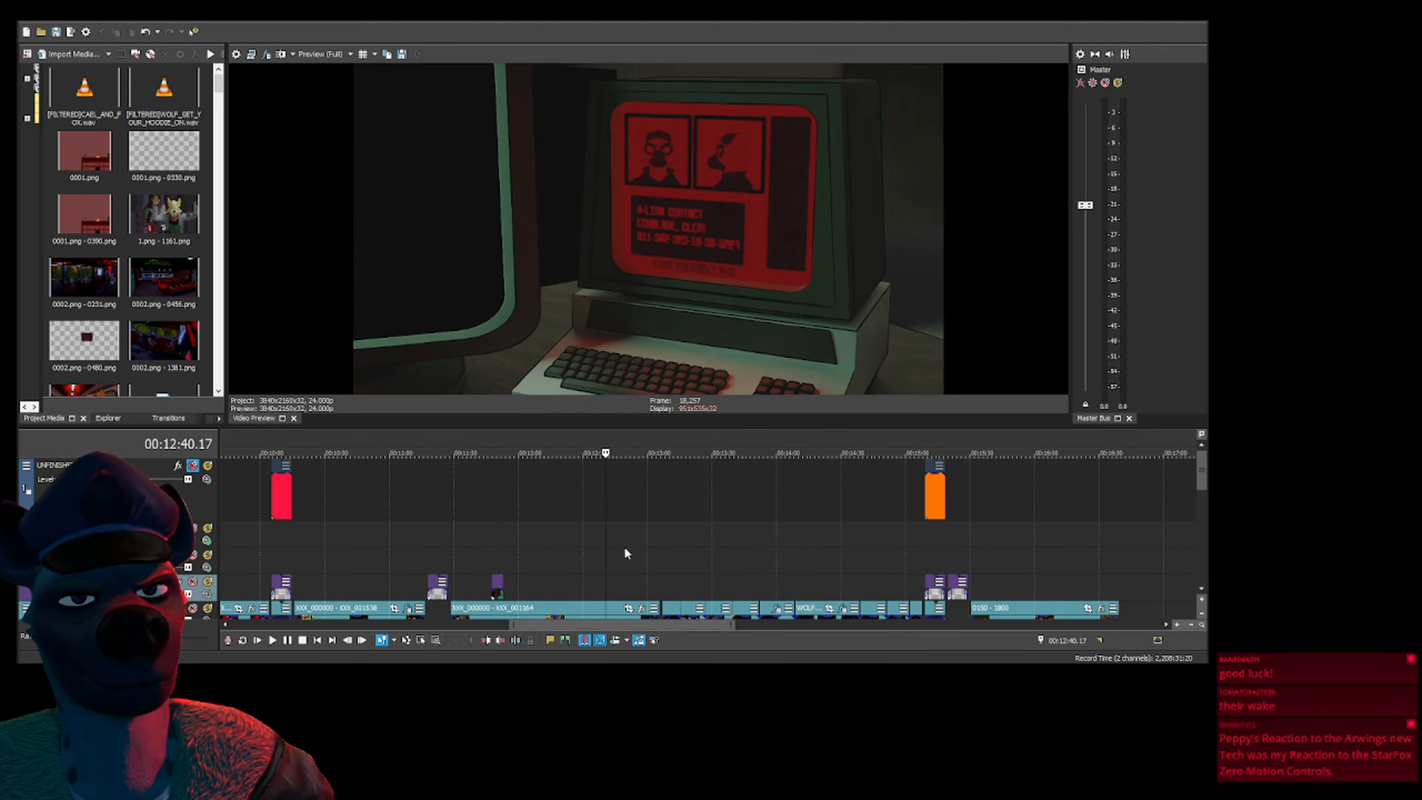
{"action": "key", "text": "space"}
{"action": "key", "text": "space"}
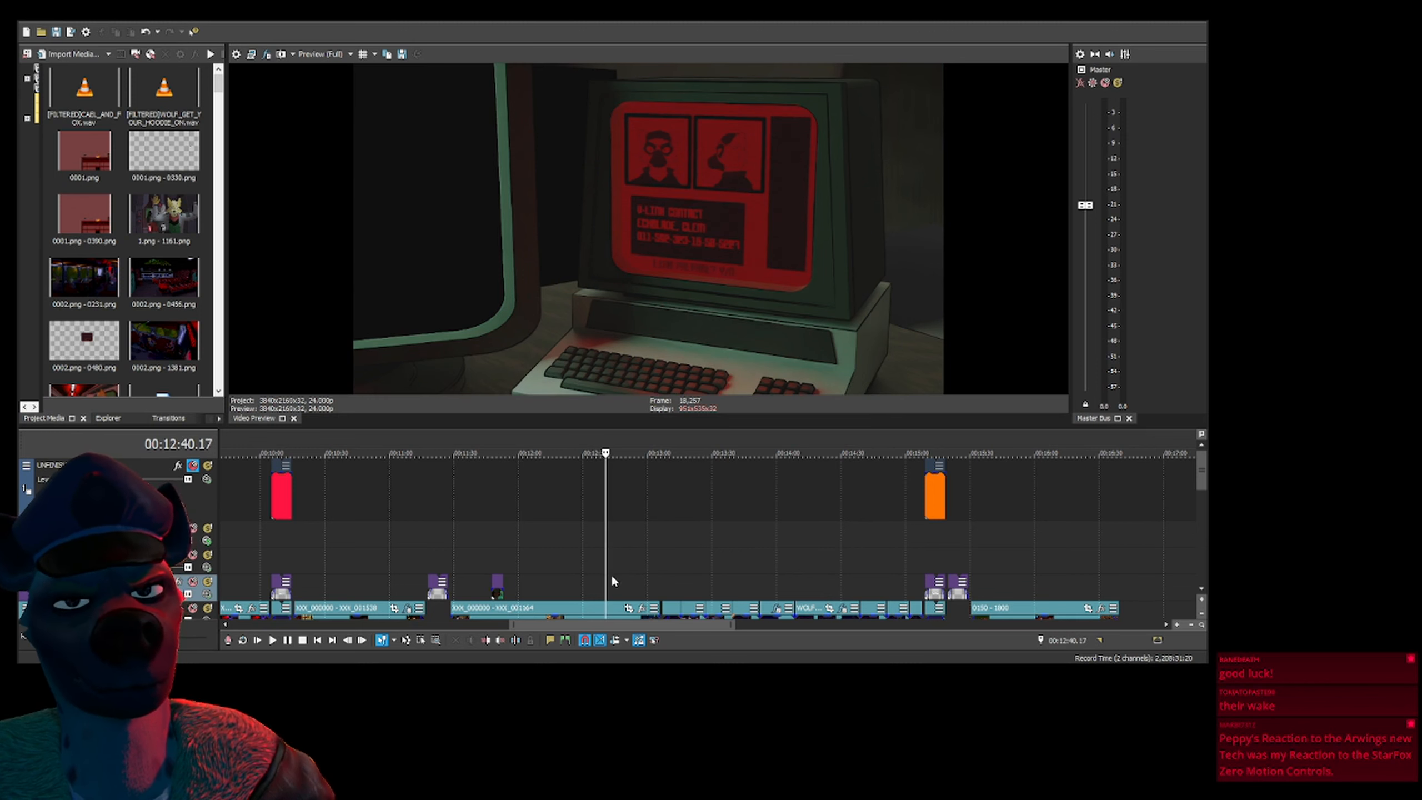
{"action": "key", "text": "space"}
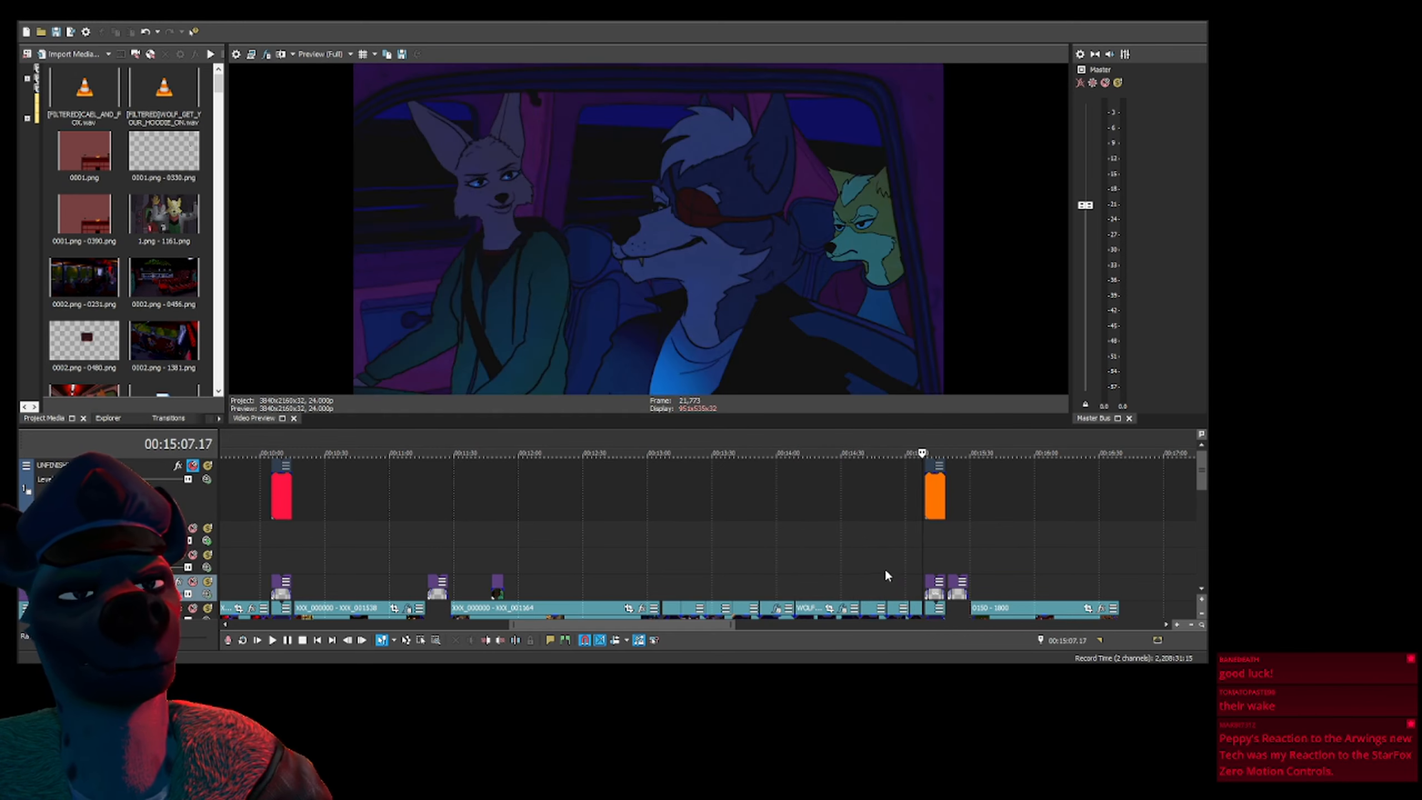
Examine the orange "Wolf Steals a Greenie" unfinished scene placeholder from 00:15:12.23 to 00:15:16.11
{"action": "left_click_drag", "start_coordinate": [614, 627], "coordinate": [672, 627]}
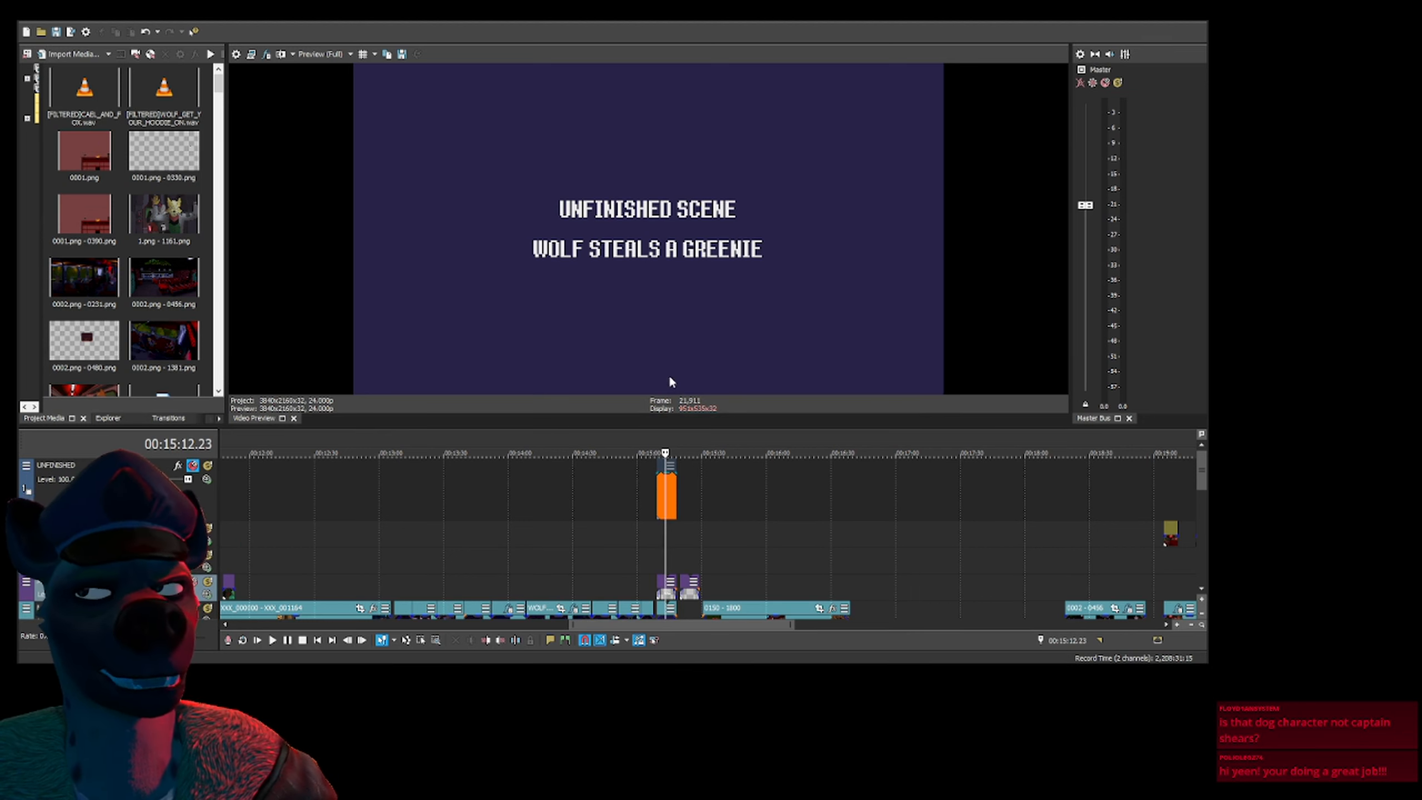
{"action": "left_click", "coordinate": [670, 504]}
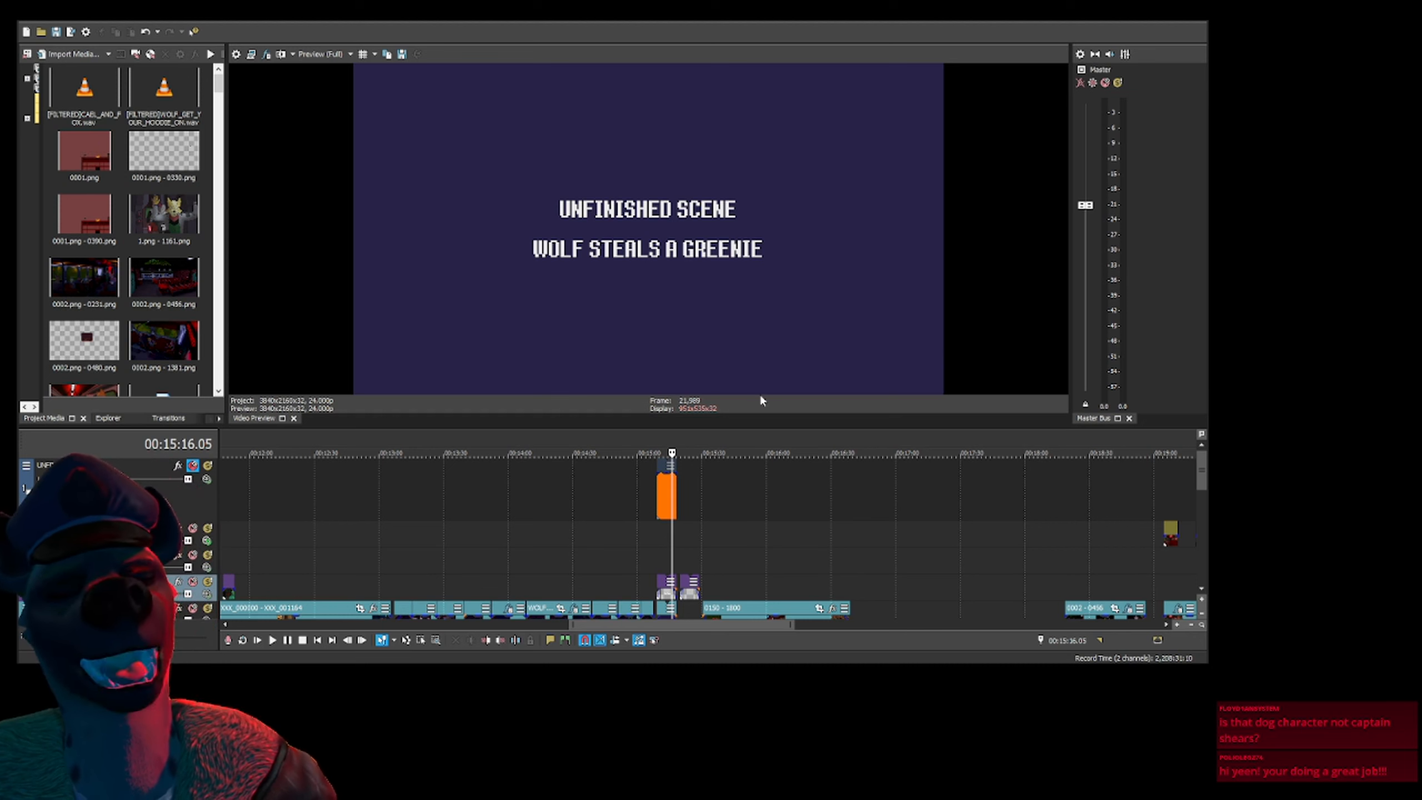
{"action": "key", "text": "space"}
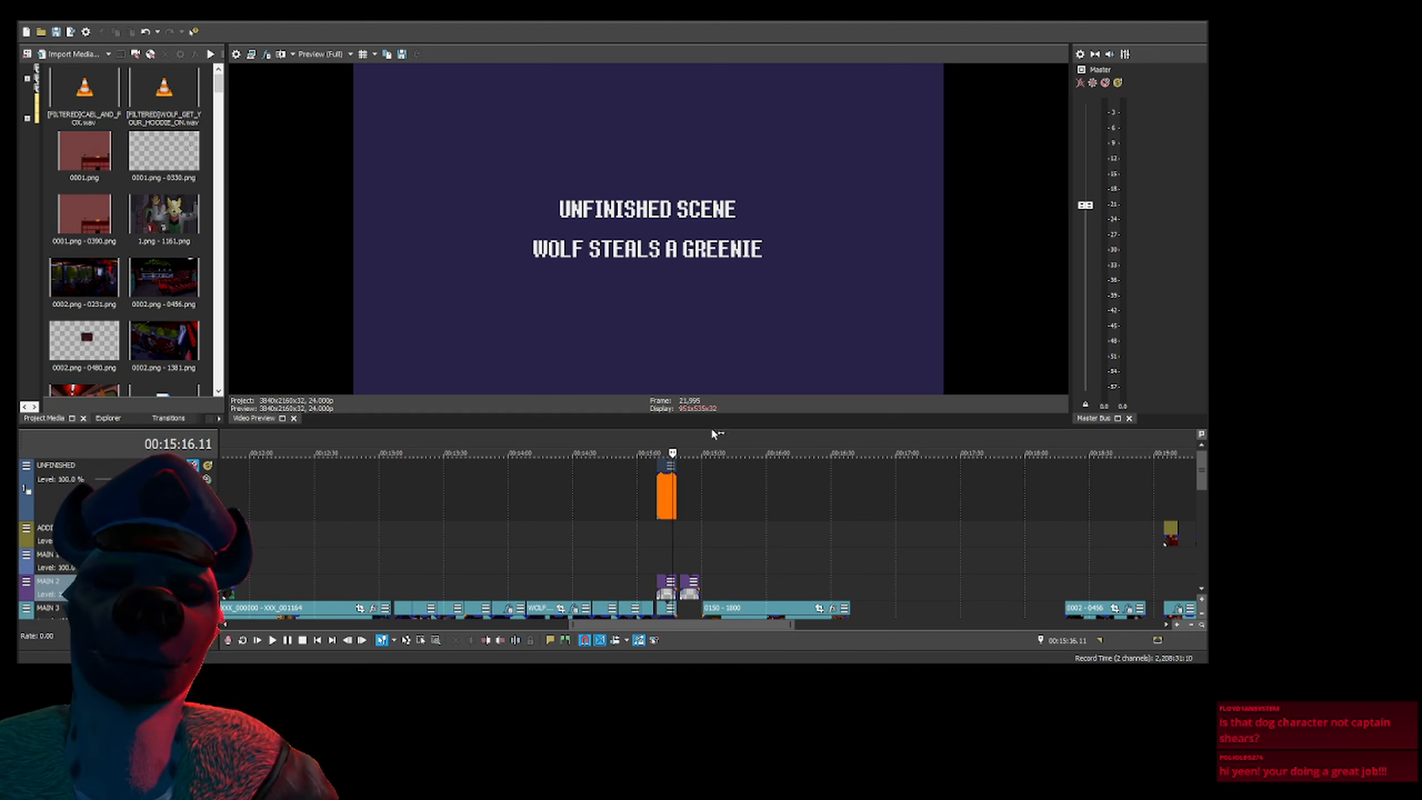
Review the edit from the "Act 3" title card at 00:15:22.07 to the red-lit cockpit shot at 00:15:57.08
{"action": "key", "text": "Right"}
{"action": "key", "text": "Right"}
{"action": "scroll", "coordinate": [686, 484], "scroll_direction": "down", "scroll_amount": 4}
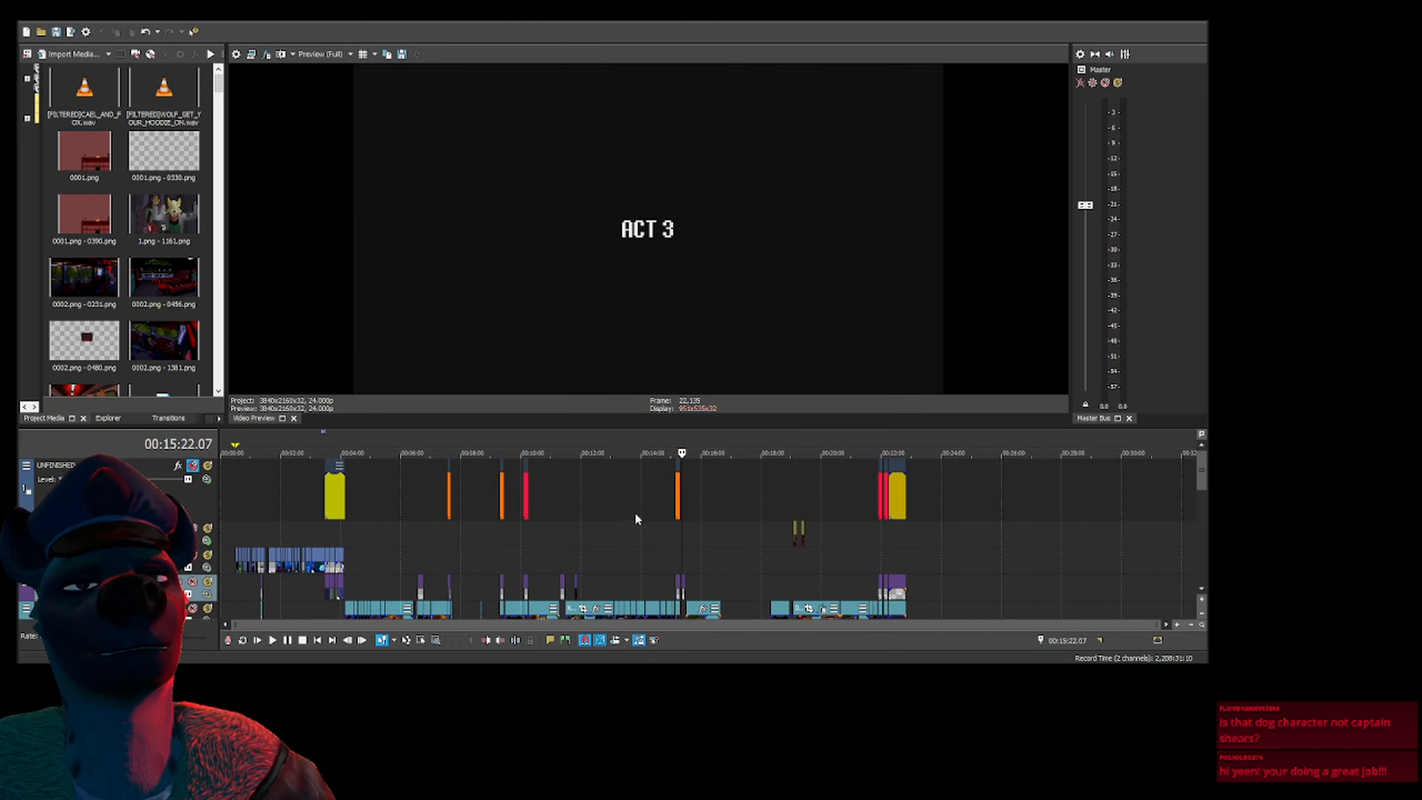
{"action": "key", "text": "Right"}
{"action": "key", "text": "Right"}
{"action": "key", "text": "Right"}
{"action": "key", "text": "Right"}
{"action": "key", "text": "Right"}
{"action": "key", "text": "Right"}
{"action": "key", "text": "Right"}
{"action": "key", "text": "Right"}
{"action": "key", "text": "Right"}
{"action": "key", "text": "Right"}
{"action": "key", "text": "Right"}
{"action": "key", "text": "Right"}
{"action": "key", "text": "Right"}
{"action": "key", "text": "Right"}
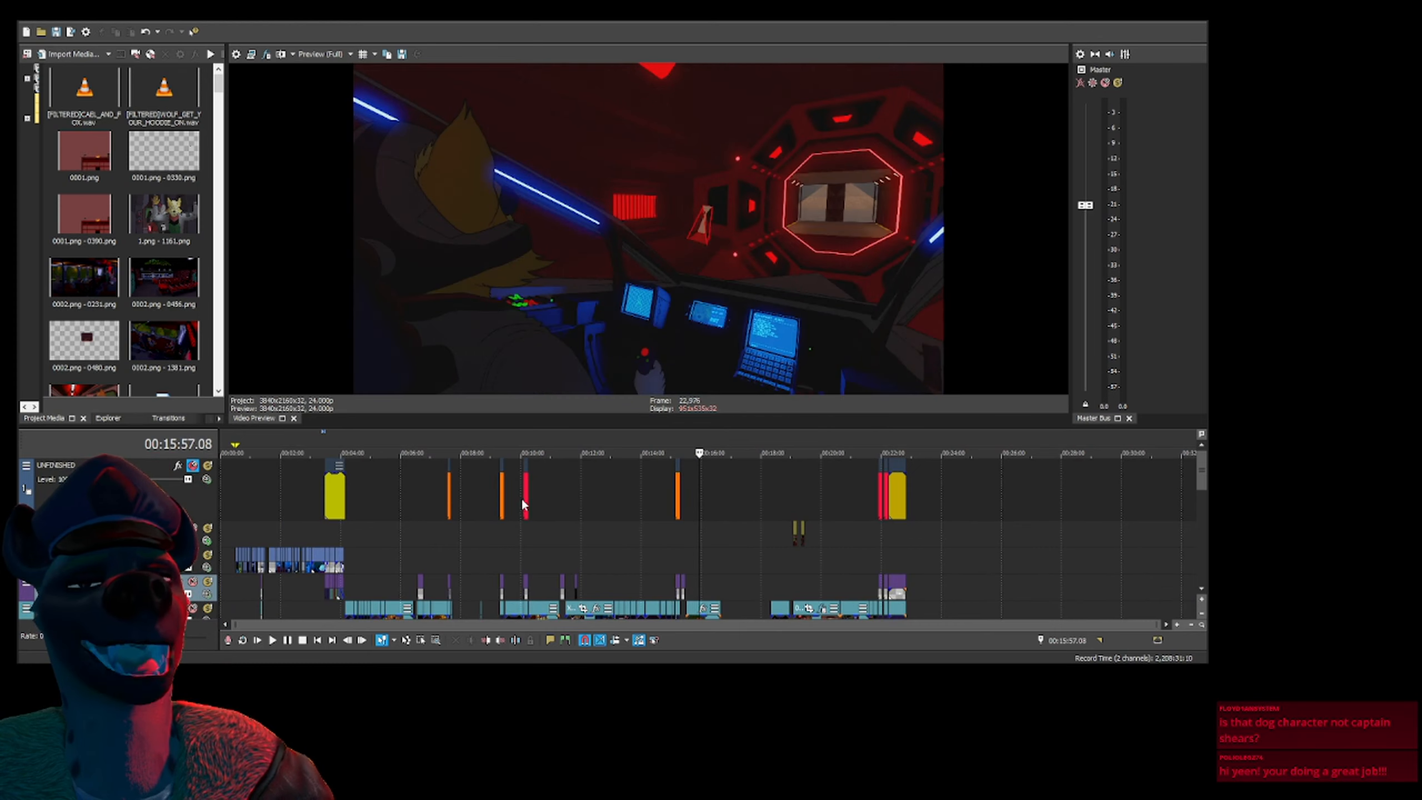
Revisit the red "Mission Briefing" placeholder at 00:10:13.18 and the end of the last orange placeholder before Act 3
{"action": "left_click", "coordinate": [523, 502]}
{"action": "left_click", "coordinate": [680, 499]}
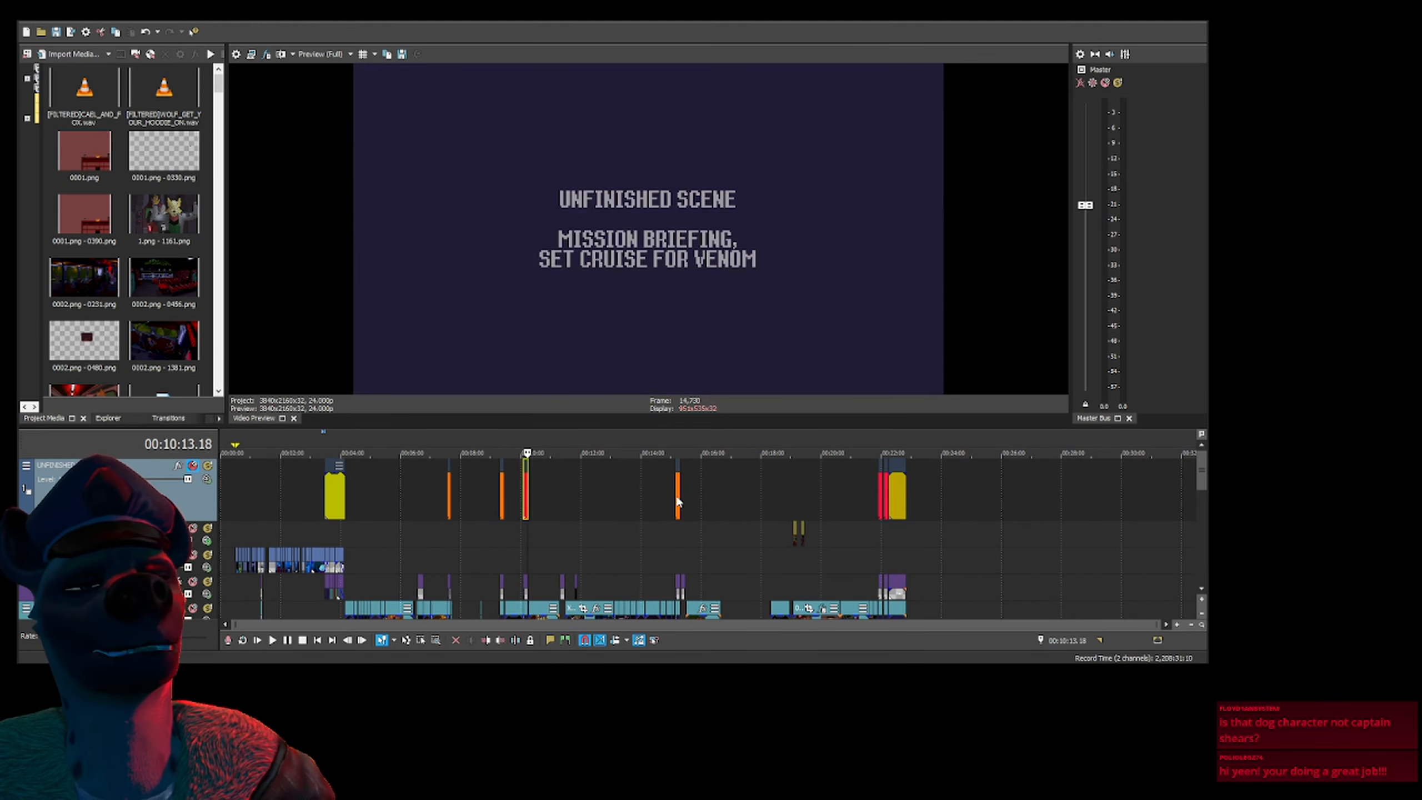
{"action": "key", "text": "Right"}
{"action": "key", "text": "Right"}
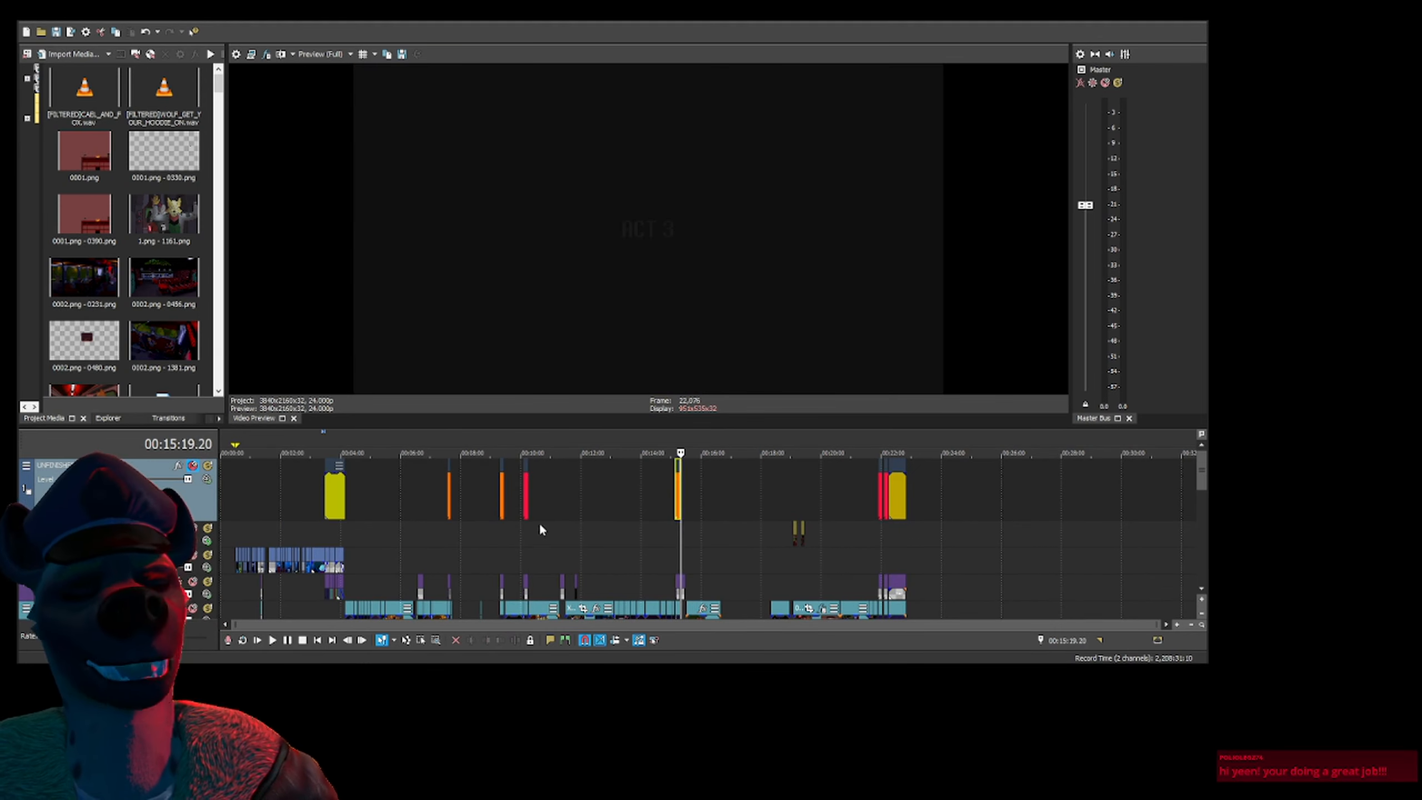
Review the edit from the fading Act 3 title at 00:15:19.20 to the glowing red octagon shot at 00:15:37.23
{"action": "key", "text": "Right"}
{"action": "key", "text": "Right"}
{"action": "key", "text": "Right"}
{"action": "key", "text": "Right"}
{"action": "key", "text": "Right"}
{"action": "key", "text": "Right"}
{"action": "key", "text": "Right"}
{"action": "key", "text": "Right"}
{"action": "key", "text": "Right"}
{"action": "key", "text": "Right"}
{"action": "key", "text": "Right"}
{"action": "key", "text": "Right"}
{"action": "key", "text": "Right"}
{"action": "key", "text": "Right"}
{"action": "key", "text": "Right"}
{"action": "key", "text": "Right"}
{"action": "key", "text": "Right"}
{"action": "key", "text": "Right"}
{"action": "key", "text": "Right"}
{"action": "key", "text": "Right"}
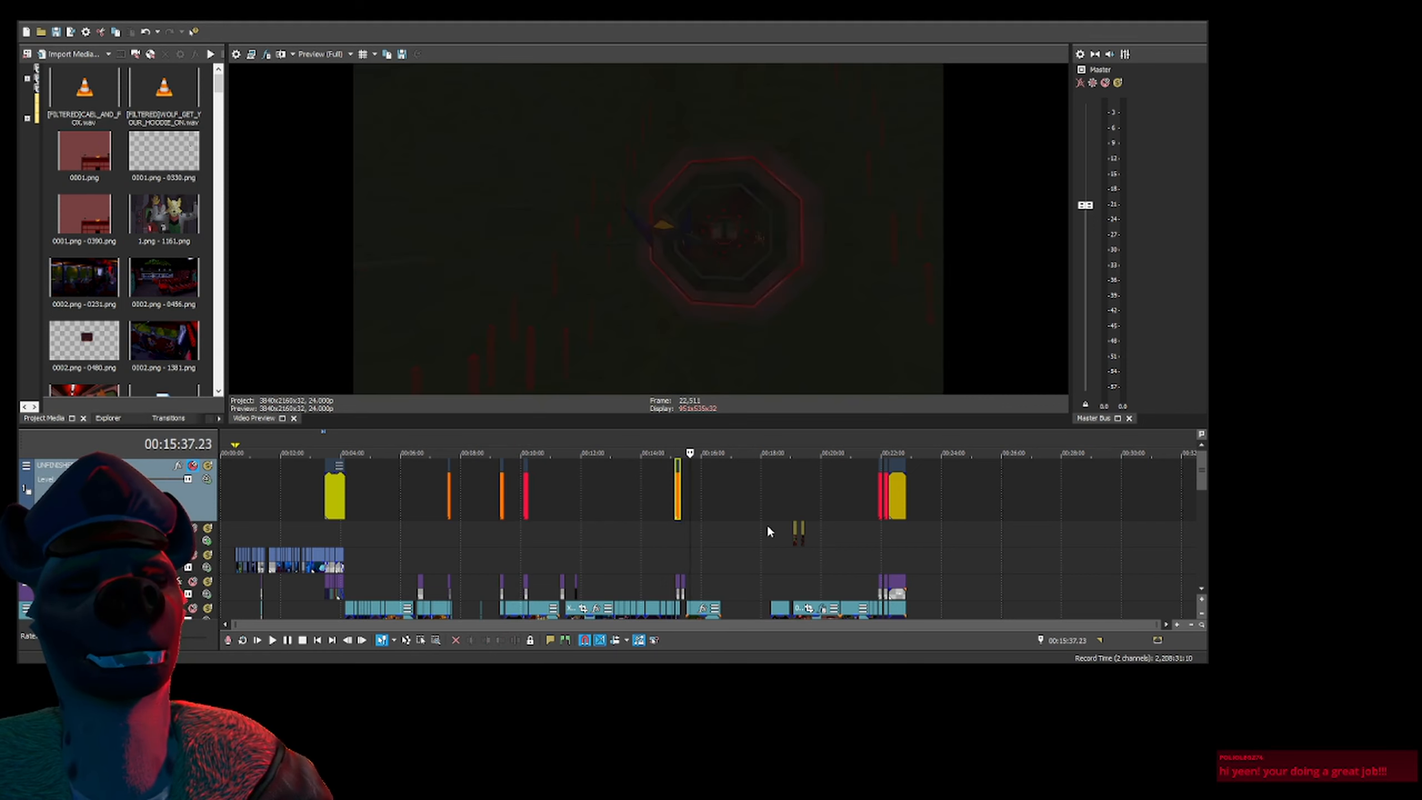
Revisit the "Wolf Steals a Greenie" unfinished scene placeholder at 00:15:17.10
{"action": "key", "text": "Left"}
{"action": "key", "text": "Left"}
{"action": "key", "text": "Left"}
{"action": "key", "text": "Left"}
{"action": "key", "text": "Left"}
{"action": "key", "text": "Left"}
{"action": "key", "text": "Left"}
{"action": "key", "text": "Left"}
{"action": "key", "text": "Left"}
{"action": "key", "text": "Left"}
{"action": "key", "text": "Left"}
{"action": "key", "text": "Left"}
{"action": "key", "text": "Left"}
{"action": "key", "text": "Left"}
{"action": "key", "text": "Left"}
{"action": "key", "text": "Left"}
{"action": "key", "text": "Left"}
{"action": "key", "text": "Left"}
{"action": "key", "text": "Left"}
{"action": "key", "text": "Left"}
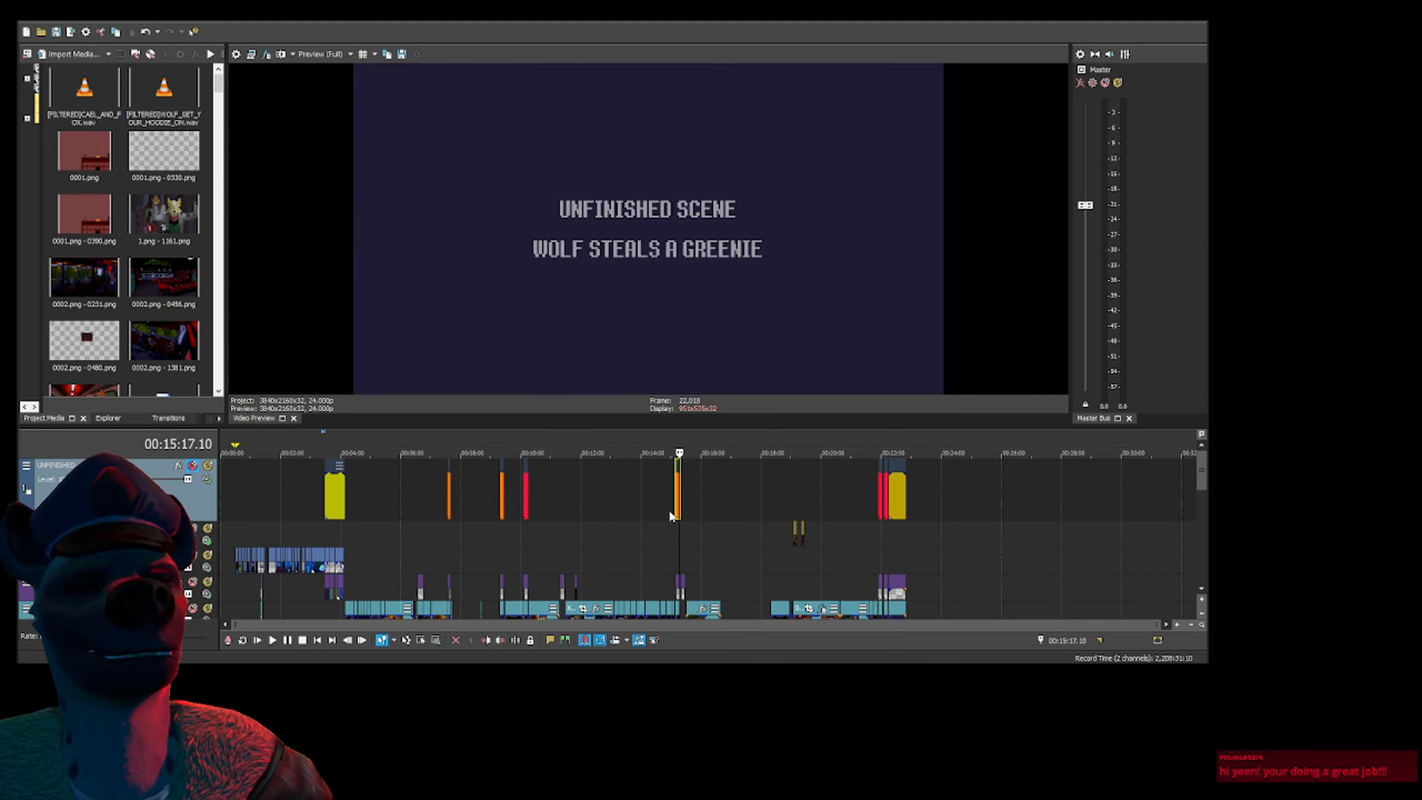
Examine the "Act 3" title card close up in the timeline, through to the black frame at 00:15:31.16
{"action": "key", "text": "Right"}
{"action": "key", "text": "Right"}
{"action": "scroll", "coordinate": [685, 510], "scroll_direction": "up", "scroll_amount": 5}
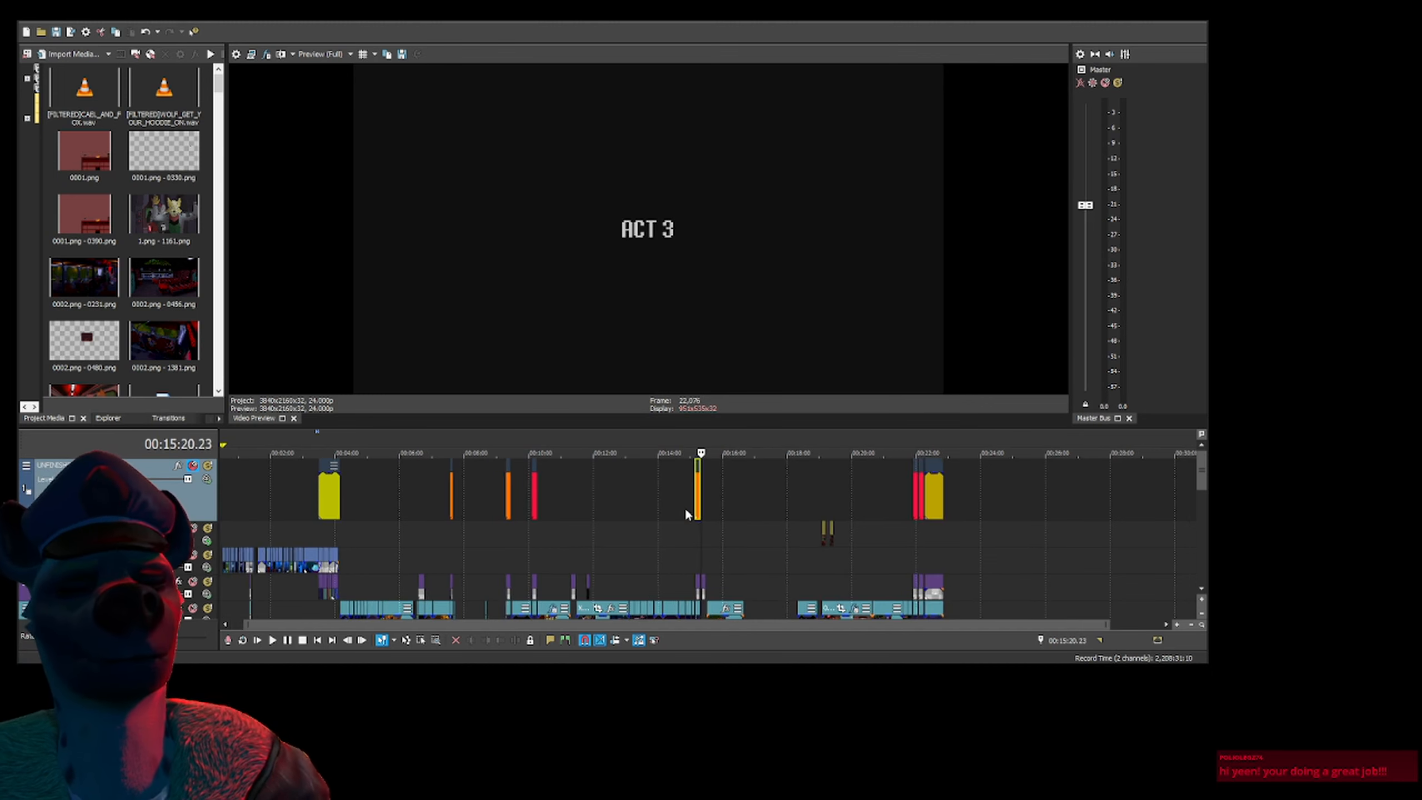
{"action": "key", "text": "Right"}
{"action": "key", "text": "Right"}
{"action": "key", "text": "Right"}
{"action": "key", "text": "Right"}
{"action": "key", "text": "Right"}
{"action": "key", "text": "Right"}
{"action": "key", "text": "Right"}
{"action": "key", "text": "Right"}
{"action": "key", "text": "Right"}
{"action": "key", "text": "Right"}
{"action": "key", "text": "Right"}
{"action": "key", "text": "Right"}
{"action": "key", "text": "Right"}
{"action": "key", "text": "Right"}
{"action": "key", "text": "Right"}
{"action": "key", "text": "Right"}
{"action": "key", "text": "Right"}
{"action": "key", "text": "Right"}
{"action": "key", "text": "Right"}
{"action": "key", "text": "Right"}
{"action": "key", "text": "Right"}
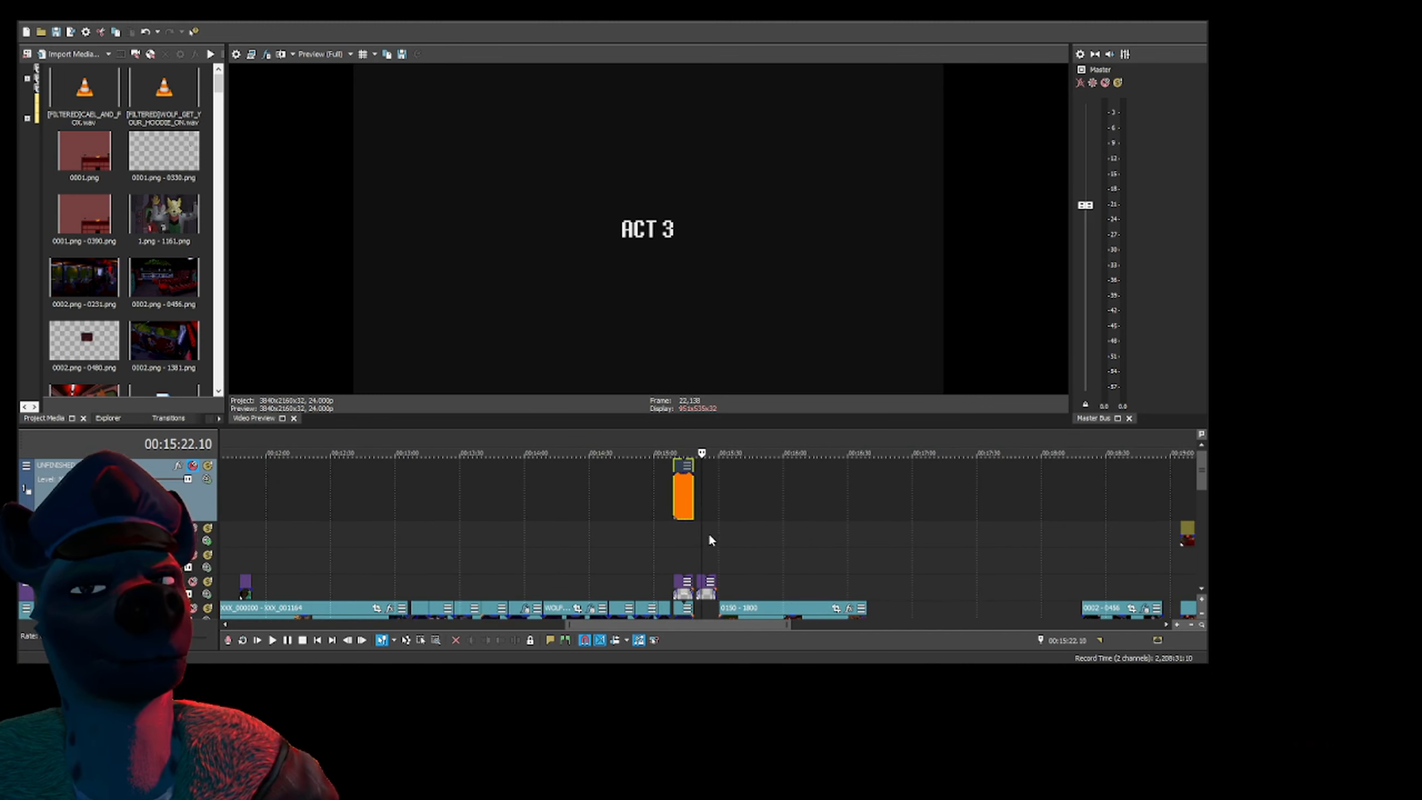
{"action": "key", "text": "Right"}
{"action": "key", "text": "Right"}
{"action": "key", "text": "Right"}
{"action": "key", "text": "Right"}
{"action": "key", "text": "Right"}
{"action": "key", "text": "Right"}
{"action": "key", "text": "Right"}
{"action": "key", "text": "Right"}
{"action": "key", "text": "Right"}
{"action": "key", "text": "Right"}
{"action": "key", "text": "Right"}
{"action": "key", "text": "Right"}
{"action": "key", "text": "Right"}
{"action": "key", "text": "Right"}
{"action": "key", "text": "Right"}
{"action": "key", "text": "Right"}
{"action": "key", "text": "Right"}
{"action": "key", "text": "Right"}
{"action": "key", "text": "Right"}
{"action": "key", "text": "Right"}
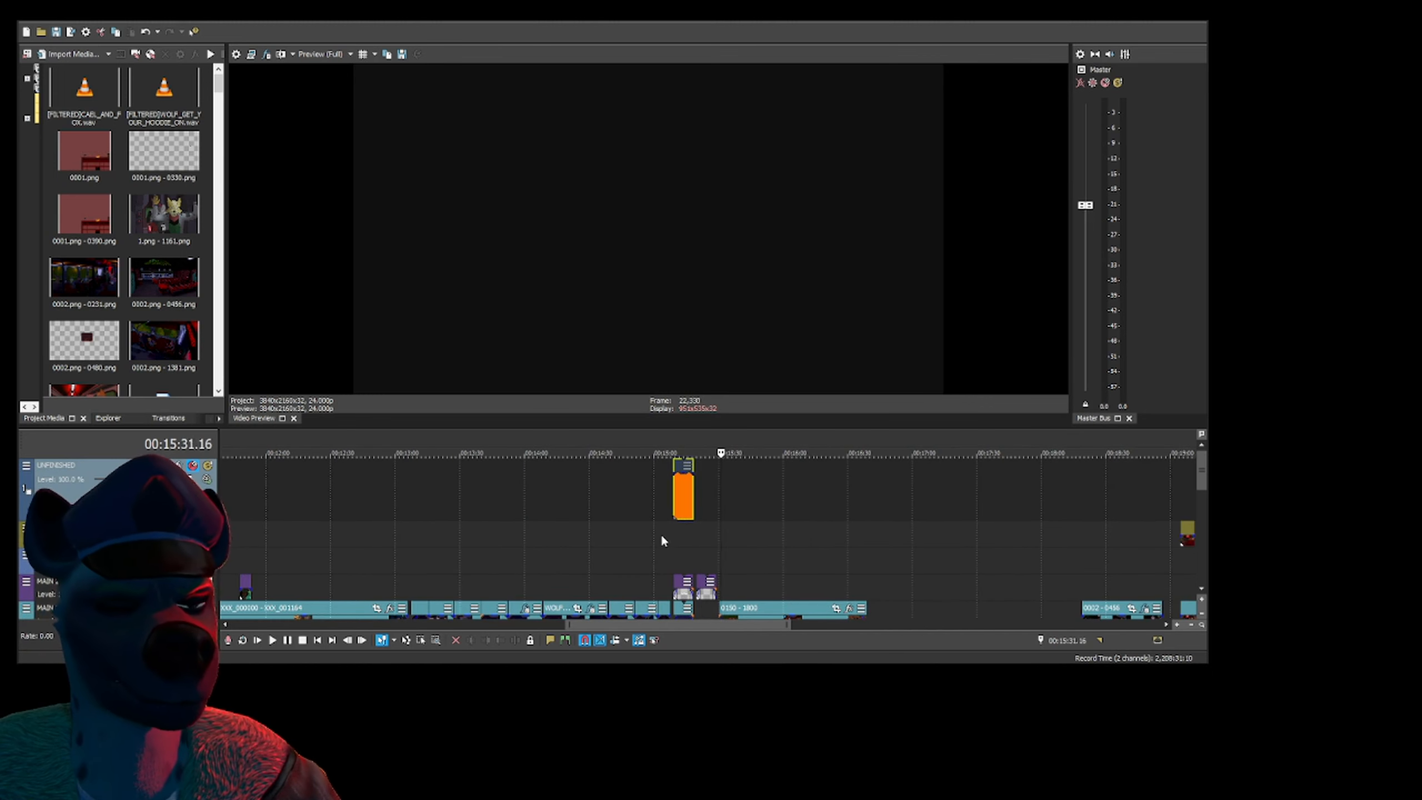
Review the opening Act 3 cockpit shots from 00:15:31.16 to the hangar view at 00:16:13.15
{"action": "scroll", "coordinate": [663, 544], "scroll_direction": "down", "scroll_amount": 1}
{"action": "scroll", "coordinate": [663, 544], "scroll_direction": "down", "scroll_amount": 2}
{"action": "key", "text": "Right"}
{"action": "key", "text": "Right"}
{"action": "key", "text": "Right"}
{"action": "key", "text": "Right"}
{"action": "key", "text": "Right"}
{"action": "key", "text": "Right"}
{"action": "key", "text": "Right"}
{"action": "key", "text": "Right"}
{"action": "key", "text": "Right"}
{"action": "key", "text": "Right"}
{"action": "key", "text": "Right"}
{"action": "key", "text": "Right"}
{"action": "key", "text": "Right"}
{"action": "key", "text": "Right"}
{"action": "key", "text": "Right"}
{"action": "key", "text": "Right"}
{"action": "key", "text": "Right"}
{"action": "key", "text": "Right"}
{"action": "key", "text": "Right"}
{"action": "key", "text": "Right"}
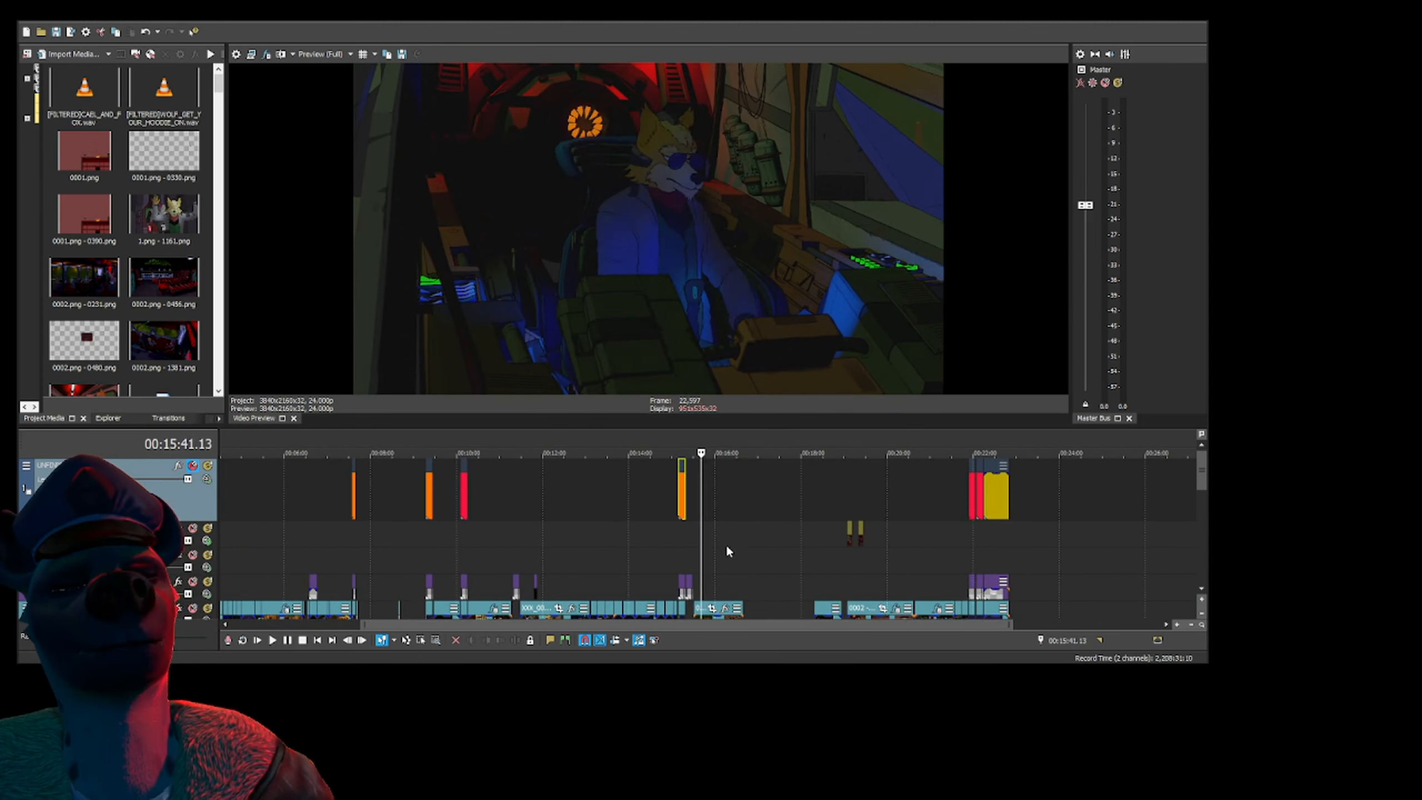
{"action": "scroll", "coordinate": [736, 569], "scroll_direction": "down", "scroll_amount": 1}
{"action": "key", "text": "Right"}
{"action": "key", "text": "Right"}
{"action": "key", "text": "Right"}
{"action": "key", "text": "Right"}
{"action": "key", "text": "Right"}
{"action": "key", "text": "Right"}
{"action": "key", "text": "Right"}
{"action": "key", "text": "Right"}
{"action": "key", "text": "Right"}
{"action": "key", "text": "Right"}
{"action": "key", "text": "Right"}
{"action": "key", "text": "Right"}
{"action": "key", "text": "Right"}
{"action": "key", "text": "Right"}
{"action": "key", "text": "Right"}
{"action": "key", "text": "Right"}
{"action": "key", "text": "Right"}
{"action": "key", "text": "Right"}
{"action": "key", "text": "Right"}
{"action": "key", "text": "Right"}
{"action": "key", "text": "Right"}
{"action": "key", "text": "Right"}
{"action": "key", "text": "Right"}
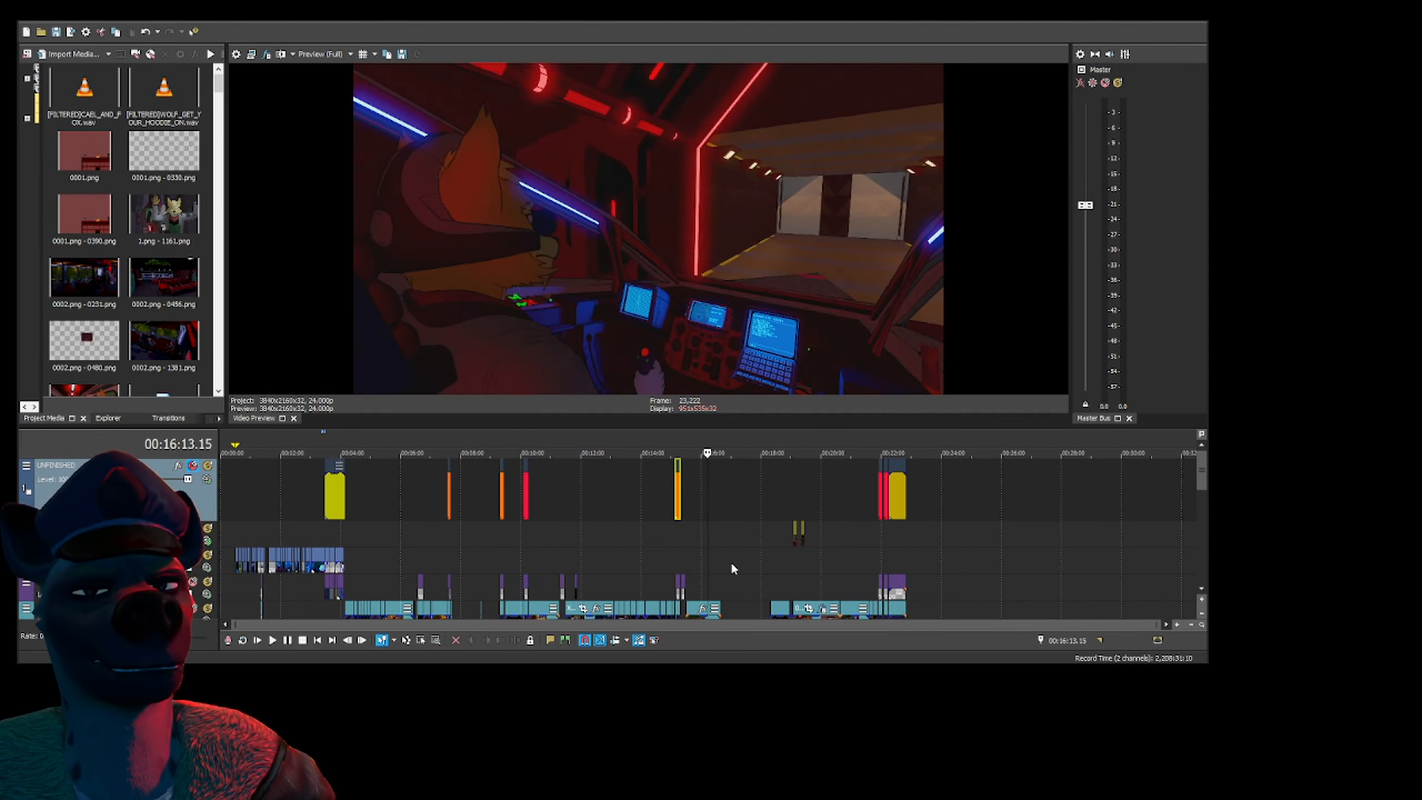
Review the Act 3 edit from the cockpit hangar view to the overhead exterior shot at 00:16:35.09
{"action": "key", "text": "Right"}
{"action": "key", "text": "Right"}
{"action": "key", "text": "Right"}
{"action": "key", "text": "Right"}
{"action": "key", "text": "Right"}
{"action": "key", "text": "Right"}
{"action": "key", "text": "Right"}
{"action": "key", "text": "Right"}
{"action": "key", "text": "Right"}
{"action": "key", "text": "Right"}
{"action": "key", "text": "Right"}
{"action": "key", "text": "Right"}
{"action": "key", "text": "Right"}
{"action": "key", "text": "Right"}
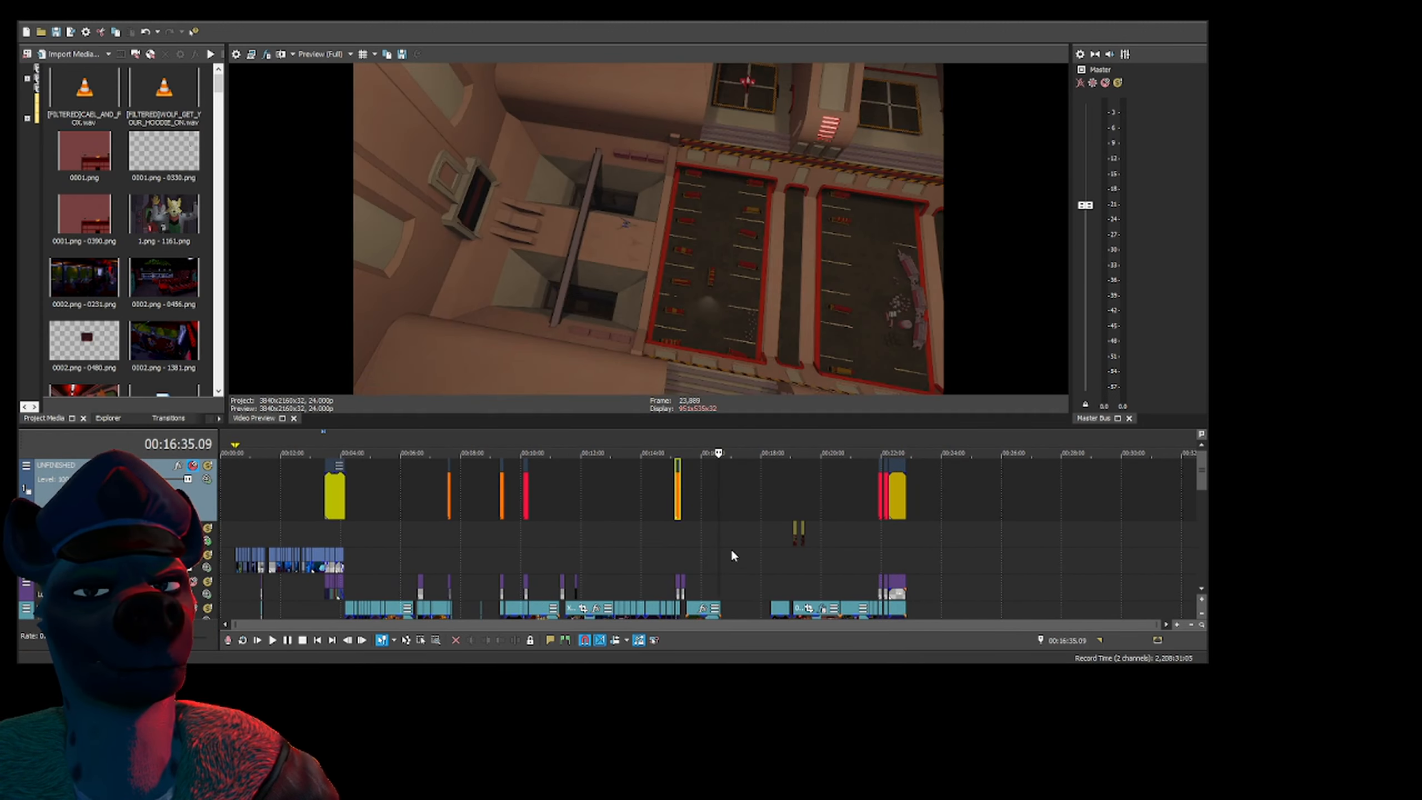
Review the Act 3 edit from the overhead exterior shot to the hyena guard and fox conversation at 00:16:51.02
{"action": "key", "text": "Right"}
{"action": "key", "text": "Right"}
{"action": "key", "text": "Right"}
{"action": "key", "text": "Right"}
{"action": "key", "text": "Right"}
{"action": "key", "text": "Right"}
{"action": "key", "text": "Right"}
{"action": "key", "text": "Right"}
{"action": "key", "text": "Right"}
{"action": "key", "text": "Right"}
{"action": "key", "text": "Right"}
{"action": "key", "text": "Right"}
{"action": "key", "text": "Right"}
{"action": "key", "text": "Right"}
{"action": "key", "text": "Right"}
{"action": "key", "text": "Right"}
{"action": "key", "text": "Right"}
{"action": "key", "text": "Right"}
{"action": "key", "text": "Right"}
{"action": "key", "text": "Right"}
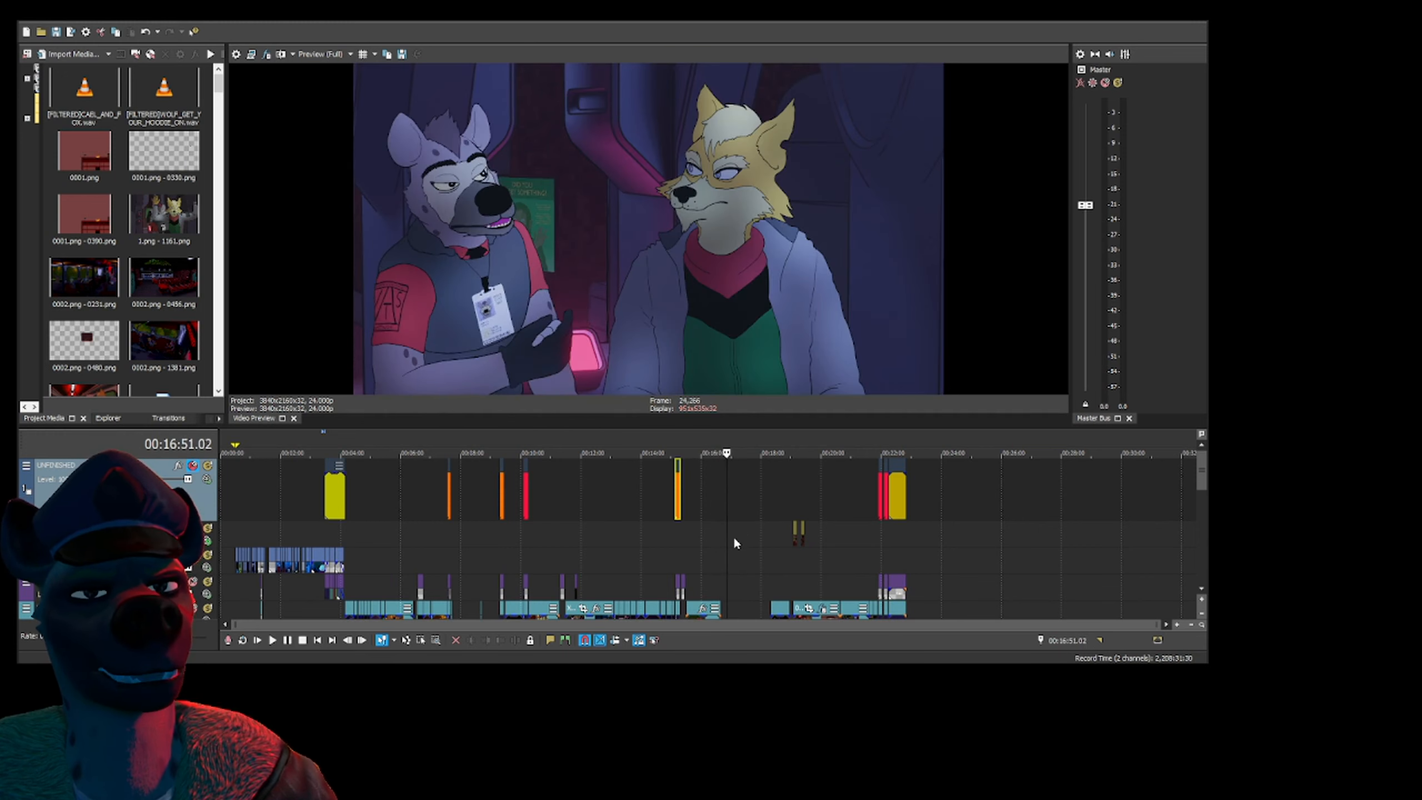
Review the guard conversation shots from 00:16:51.02 to the four-character group shot at 00:18:16.21
{"action": "key", "text": "Right"}
{"action": "key", "text": "Right"}
{"action": "key", "text": "Right"}
{"action": "key", "text": "Right"}
{"action": "key", "text": "Right"}
{"action": "key", "text": "Right"}
{"action": "key", "text": "Right"}
{"action": "key", "text": "Right"}
{"action": "key", "text": "Right"}
{"action": "key", "text": "Right"}
{"action": "key", "text": "Right"}
{"action": "key", "text": "Right"}
{"action": "key", "text": "Right"}
{"action": "key", "text": "Right"}
{"action": "key", "text": "Right"}
{"action": "key", "text": "Right"}
{"action": "key", "text": "Right"}
{"action": "key", "text": "Right"}
{"action": "key", "text": "Right"}
{"action": "key", "text": "Right"}
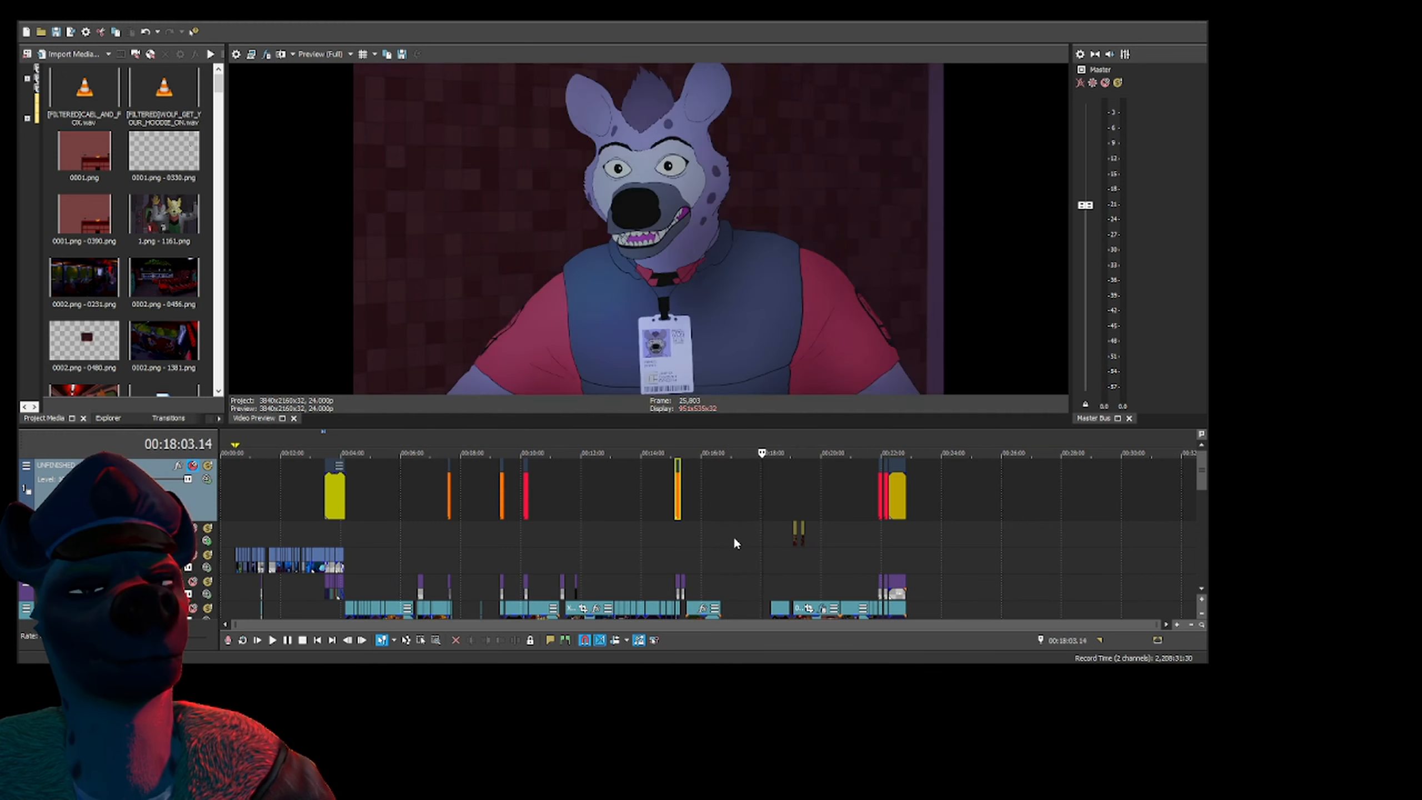
{"action": "key", "text": "Right"}
{"action": "key", "text": "Right"}
{"action": "key", "text": "Right"}
{"action": "key", "text": "Right"}
{"action": "key", "text": "Right"}
{"action": "key", "text": "Right"}
{"action": "key", "text": "Right"}
{"action": "key", "text": "Right"}
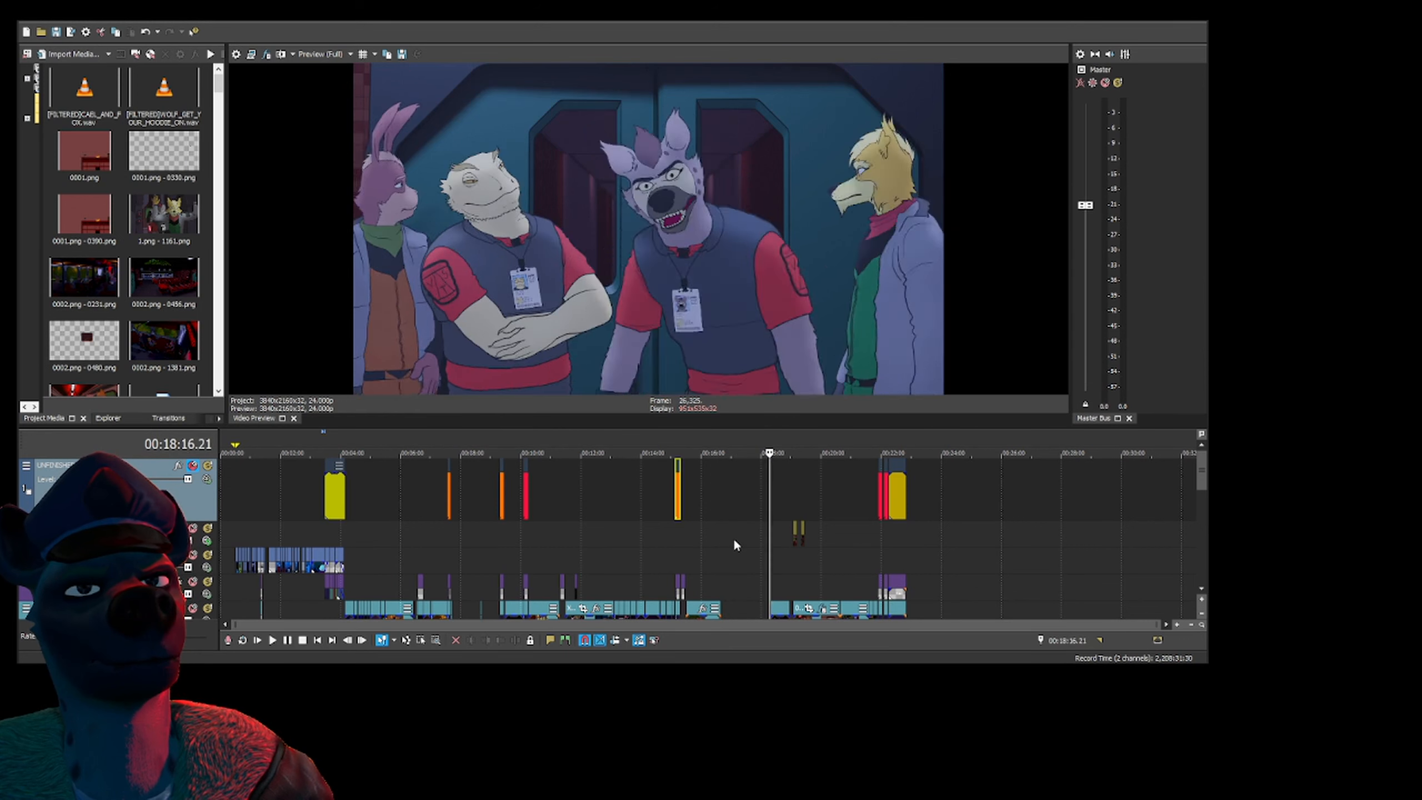
Review the edit from the group shot to the train station platform scene at 00:18:45.21
{"action": "key", "text": "Right"}
{"action": "key", "text": "Right"}
{"action": "key", "text": "Right"}
{"action": "key", "text": "Right"}
{"action": "key", "text": "Right"}
{"action": "key", "text": "Right"}
{"action": "key", "text": "Right"}
{"action": "key", "text": "Right"}
{"action": "key", "text": "Right"}
{"action": "key", "text": "Right"}
{"action": "key", "text": "Right"}
{"action": "key", "text": "Right"}
{"action": "key", "text": "Right"}
{"action": "key", "text": "Right"}
{"action": "key", "text": "Right"}
{"action": "key", "text": "Right"}
{"action": "key", "text": "Right"}
{"action": "key", "text": "Right"}
{"action": "key", "text": "Right"}
{"action": "key", "text": "Right"}
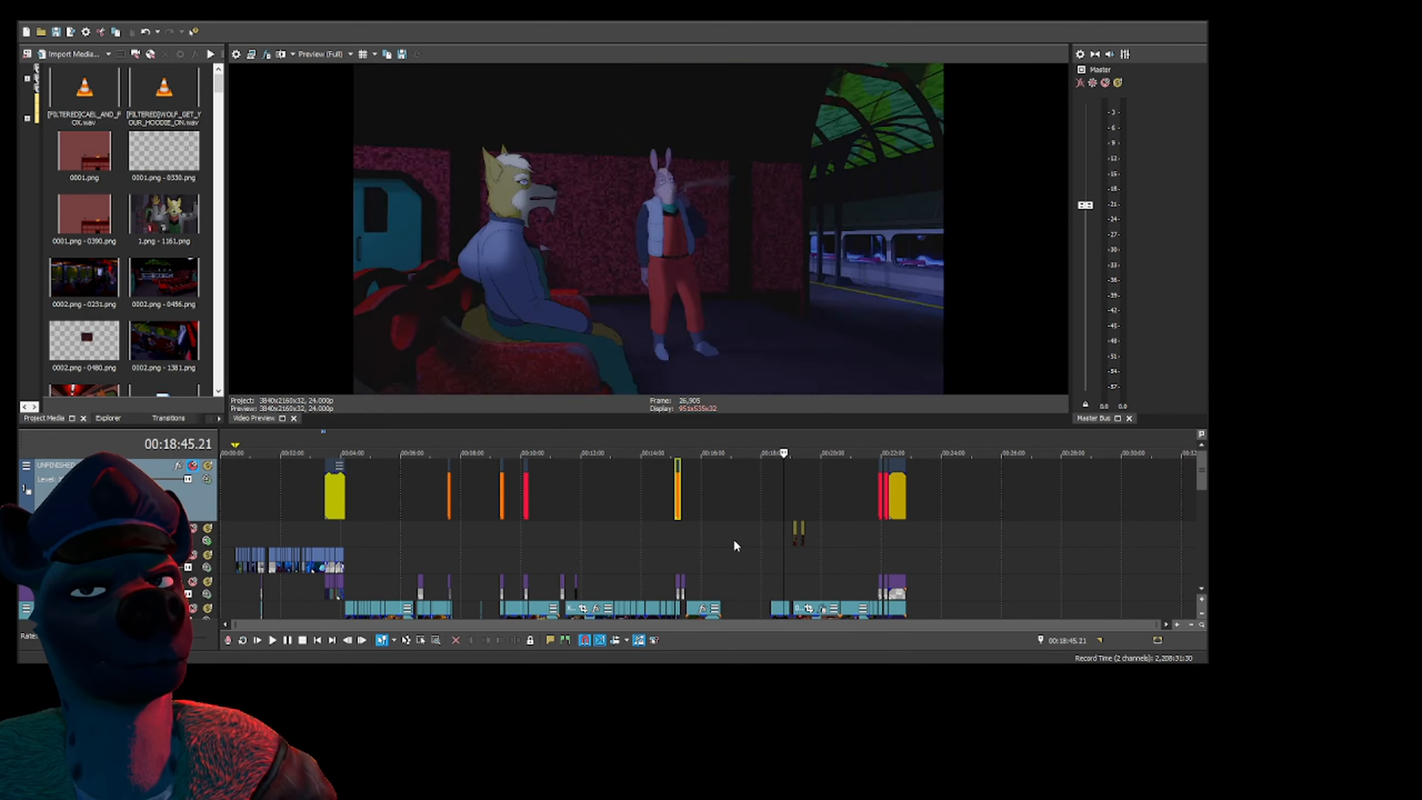
Review the rest of the station platform scene through to the black frame at 00:19:02.19
{"action": "key", "text": "Right"}
{"action": "key", "text": "Right"}
{"action": "key", "text": "Right"}
{"action": "key", "text": "Right"}
{"action": "key", "text": "Right"}
{"action": "key", "text": "Right"}
{"action": "key", "text": "Right"}
{"action": "key", "text": "Right"}
{"action": "key", "text": "Right"}
{"action": "key", "text": "Right"}
{"action": "key", "text": "Right"}
{"action": "key", "text": "Right"}
{"action": "key", "text": "Right"}
{"action": "key", "text": "Right"}
{"action": "key", "text": "Right"}
{"action": "key", "text": "Right"}
{"action": "key", "text": "Right"}
{"action": "key", "text": "Right"}
{"action": "key", "text": "Right"}
{"action": "key", "text": "Right"}
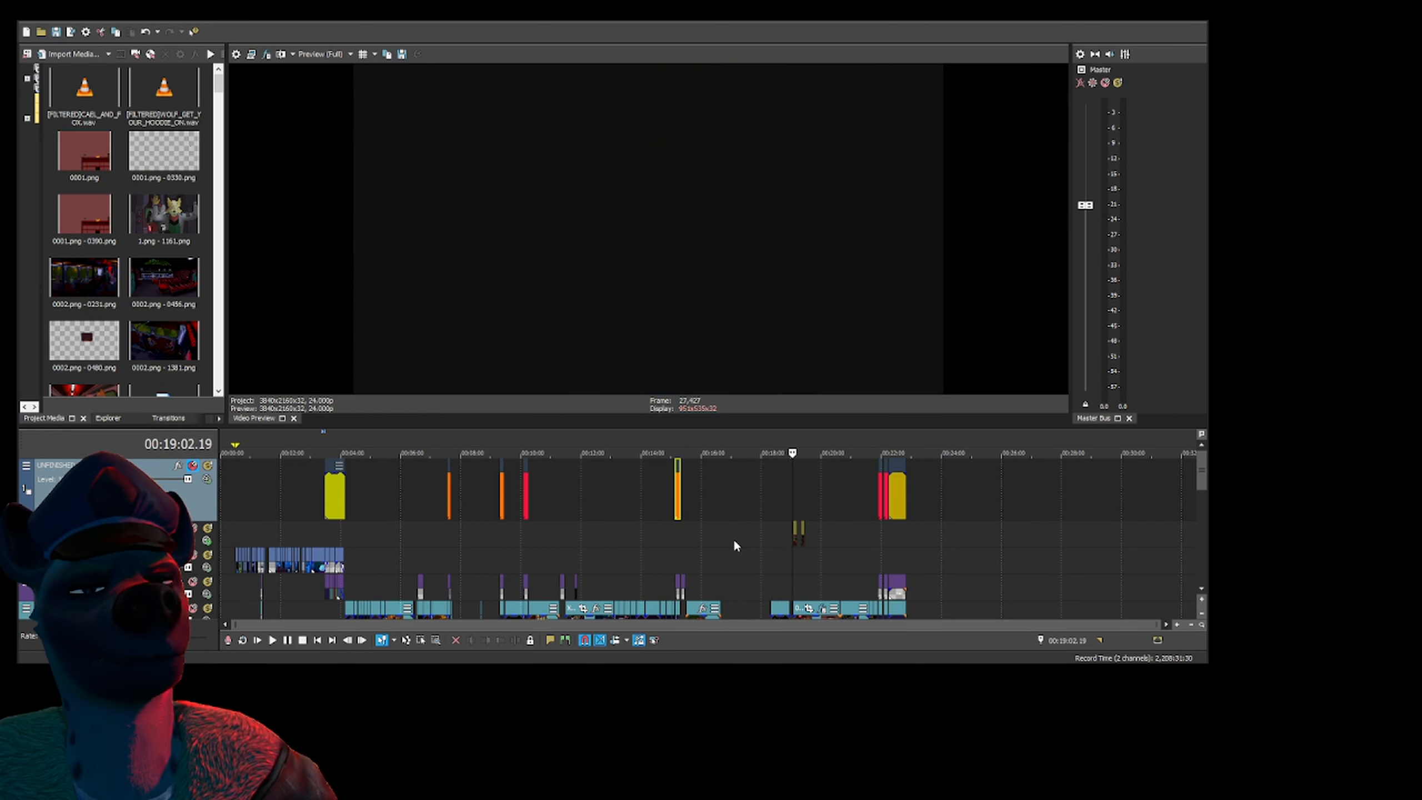
Examine the train television broadcast shots from the black frame to the red-suited passenger at 00:19:39.01
{"action": "key", "text": "Right"}
{"action": "key", "text": "Right"}
{"action": "key", "text": "Right"}
{"action": "key", "text": "Right"}
{"action": "key", "text": "Right"}
{"action": "key", "text": "Right"}
{"action": "key", "text": "Right"}
{"action": "key", "text": "Right"}
{"action": "key", "text": "Right"}
{"action": "key", "text": "Right"}
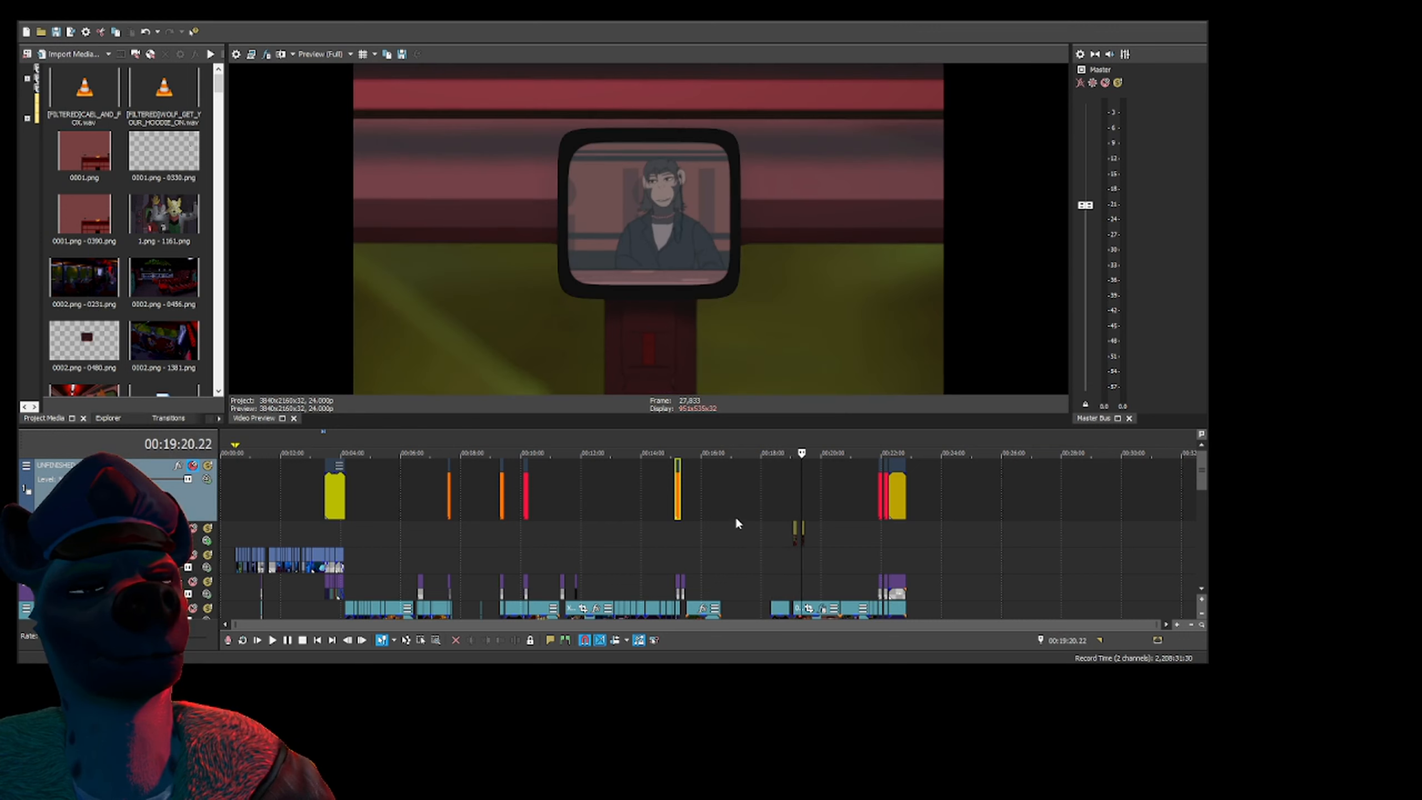
{"action": "key", "text": "Right"}
{"action": "key", "text": "Right"}
{"action": "key", "text": "Right"}
{"action": "key", "text": "Right"}
{"action": "key", "text": "Right"}
{"action": "key", "text": "Right"}
{"action": "key", "text": "Right"}
{"action": "key", "text": "Right"}
{"action": "key", "text": "Right"}
{"action": "key", "text": "Right"}
{"action": "key", "text": "Right"}
{"action": "key", "text": "Right"}
{"action": "key", "text": "Right"}
{"action": "key", "text": "Right"}
{"action": "key", "text": "Right"}
{"action": "key", "text": "Right"}
{"action": "key", "text": "Right"}
{"action": "key", "text": "Right"}
{"action": "key", "text": "Right"}
{"action": "key", "text": "Right"}
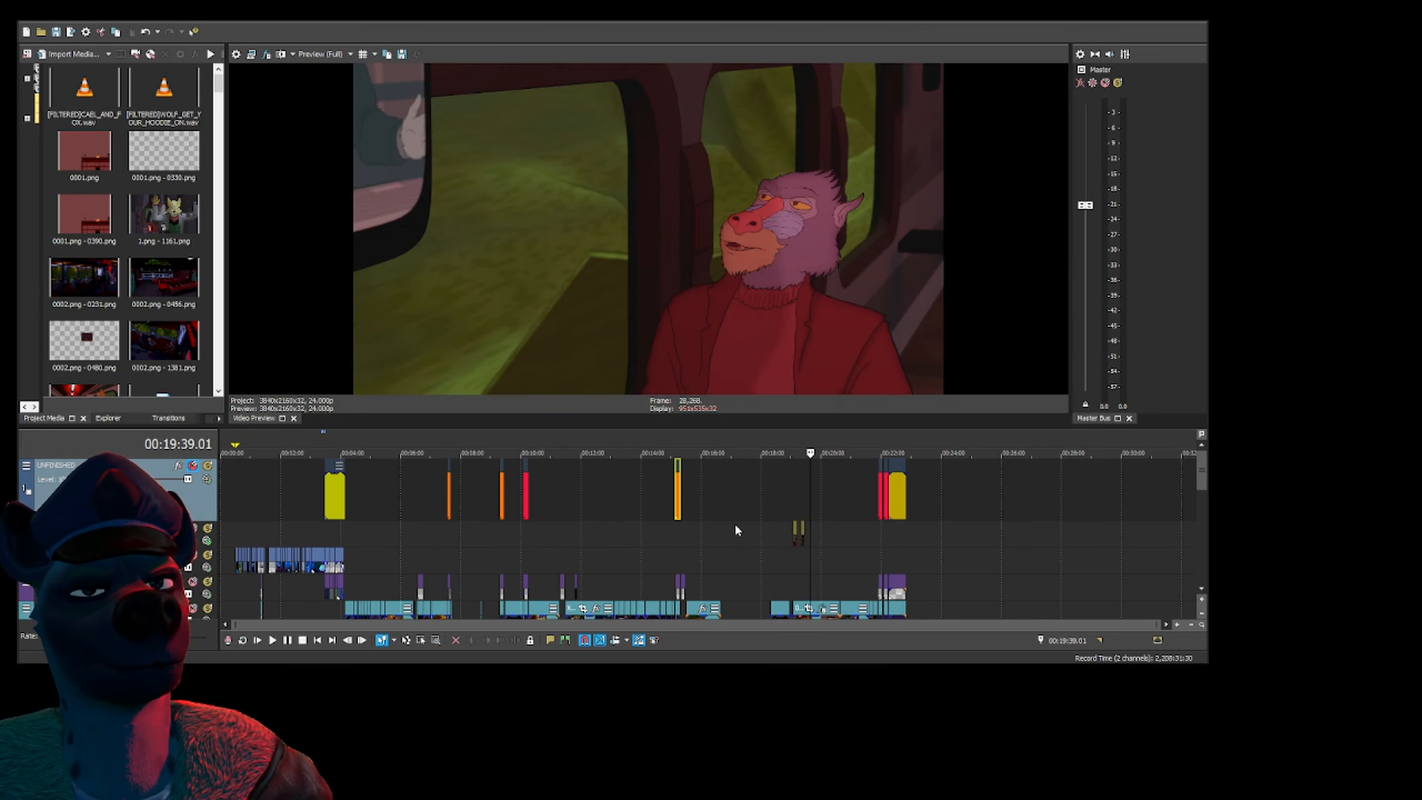
Review the train carriage scene from the red-suited passenger to the television close-up at 00:20:28.14
{"action": "key", "text": "Right"}
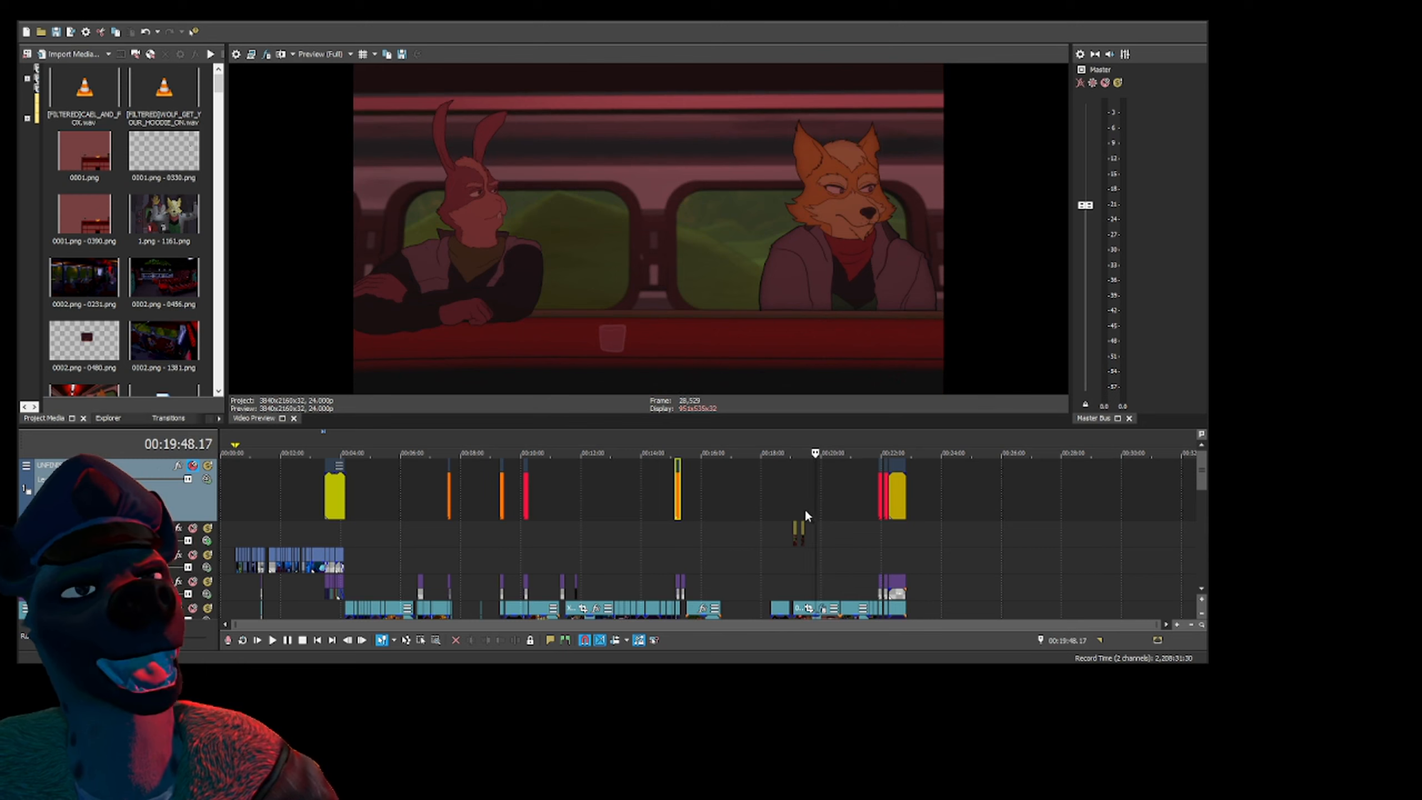
{"action": "key", "text": "Right"}
{"action": "key", "text": "Right"}
{"action": "key", "text": "Right"}
{"action": "key", "text": "Right"}
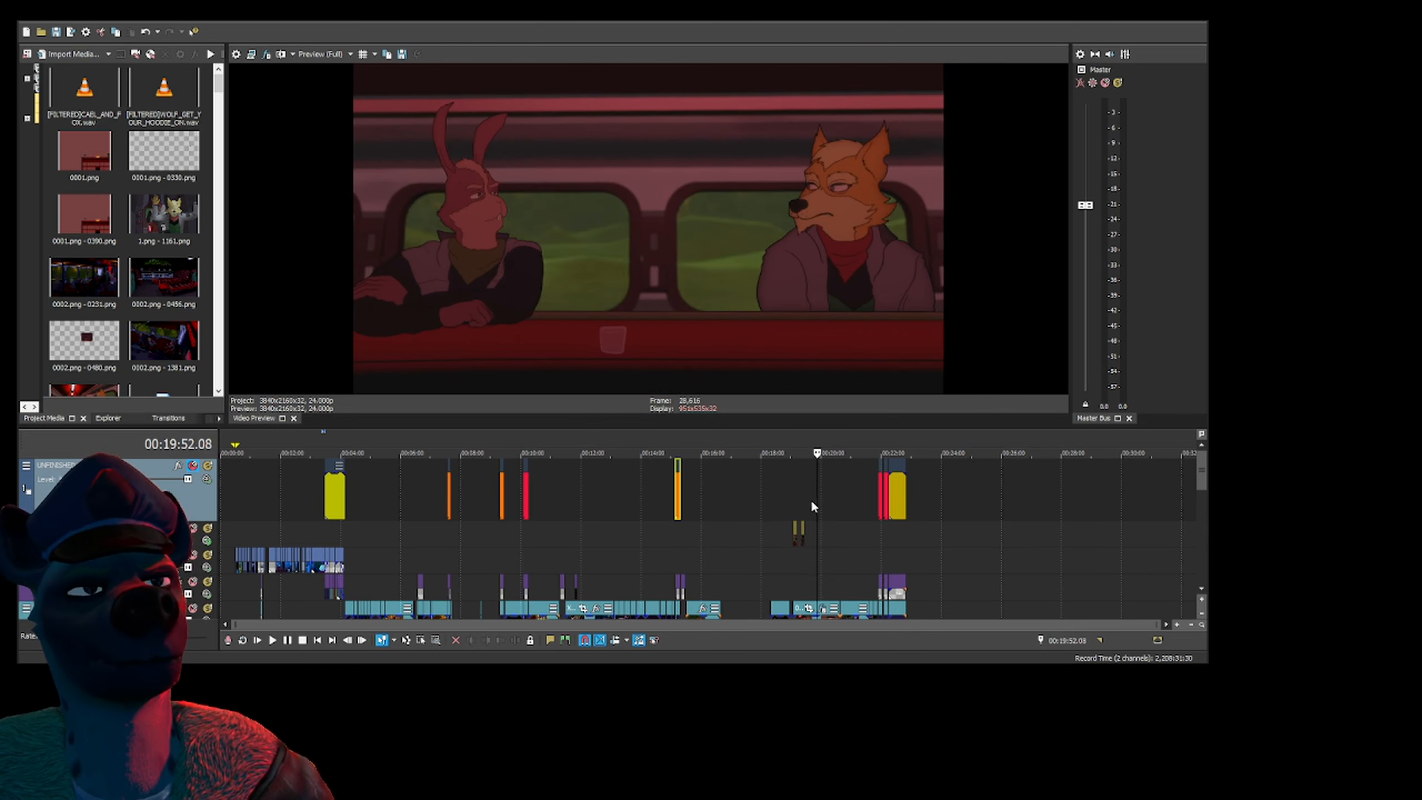
{"action": "key", "text": "Right"}
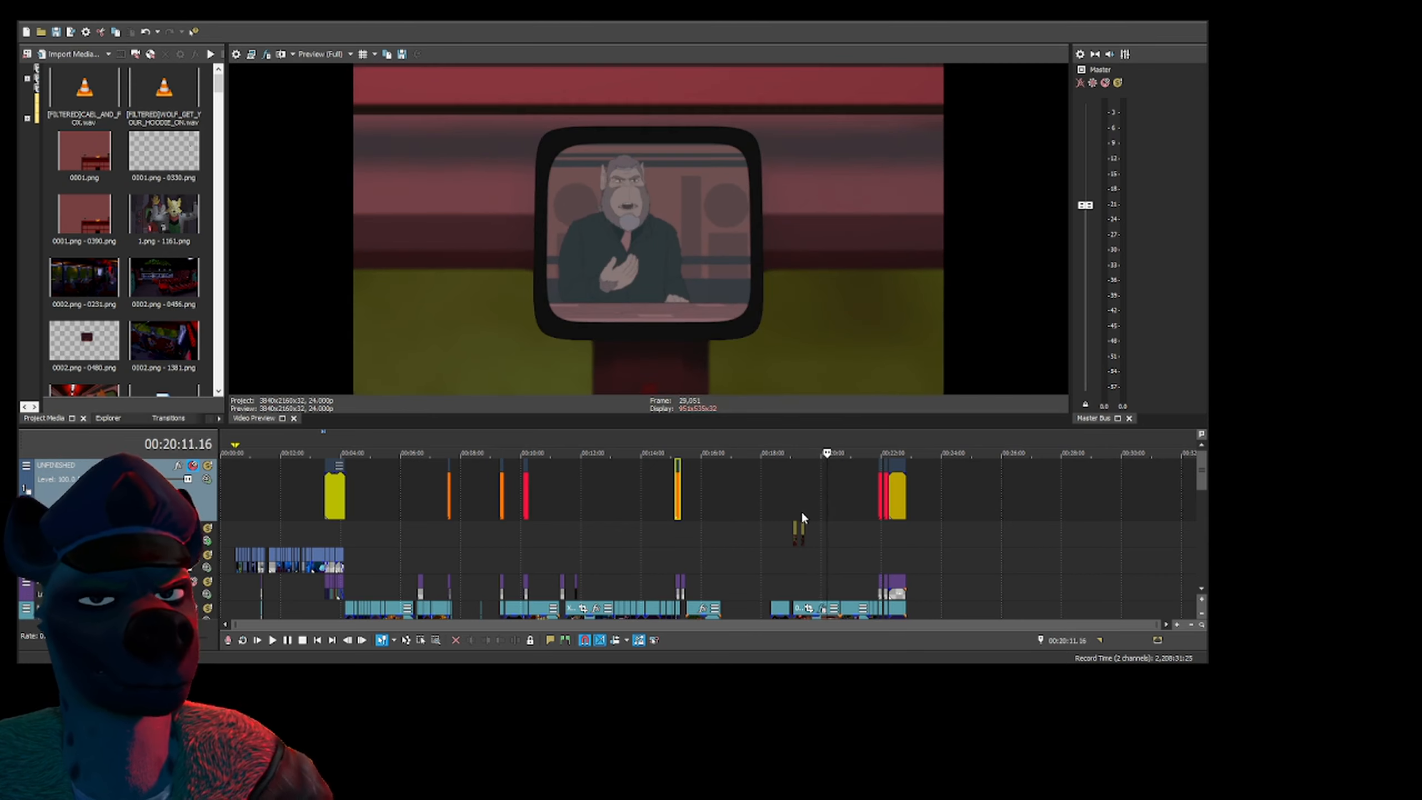
{"action": "key", "text": "Right"}
{"action": "key", "text": "Right"}
{"action": "key", "text": "Right"}
{"action": "key", "text": "Right"}
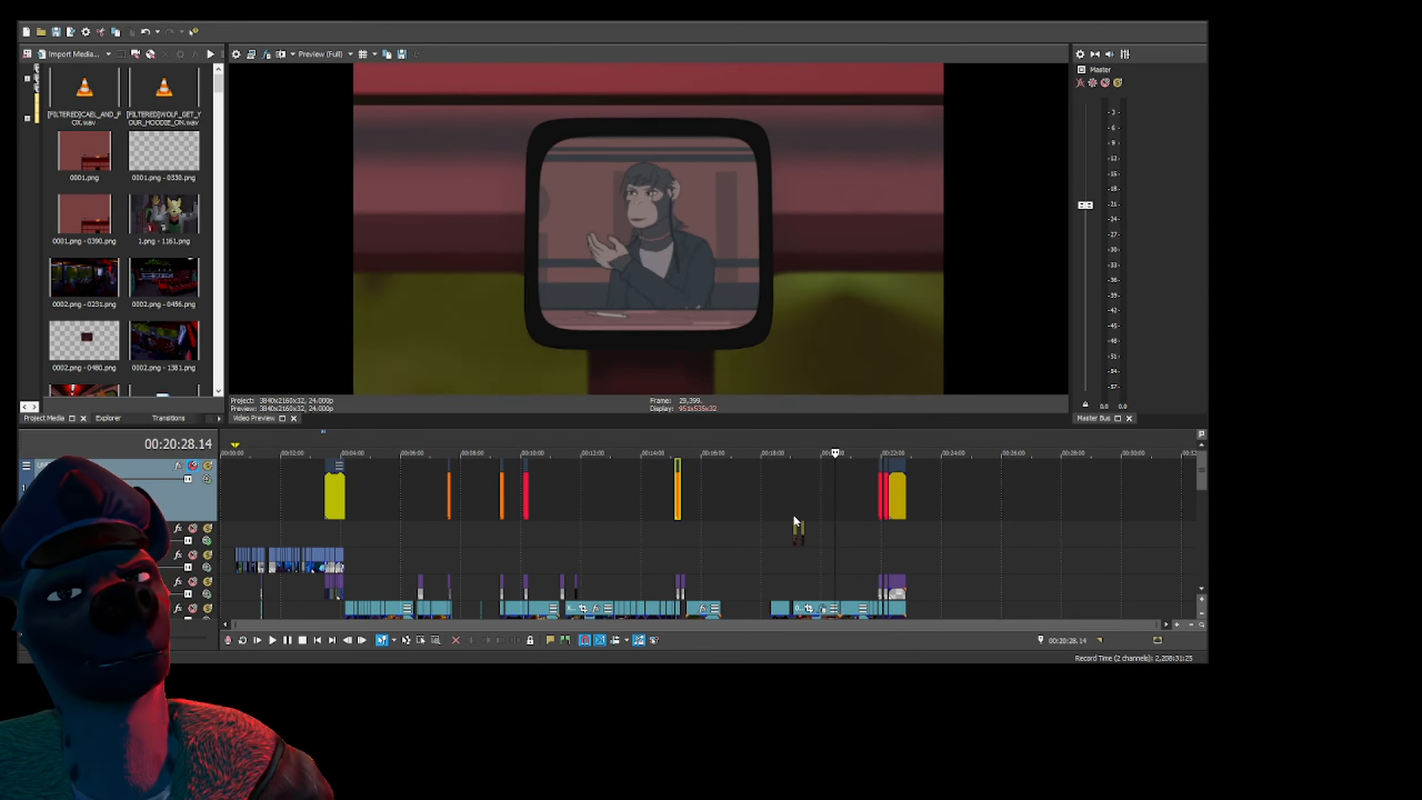
Examine the "Bar Closed" carriage shot around its fade at 00:20:40.16, returning to 00:20:38.06
{"action": "key", "text": "Right"}
{"action": "key", "text": "Right"}
{"action": "key", "text": "Right"}
{"action": "key", "text": "Right"}
{"action": "key", "text": "Right"}
{"action": "key", "text": "Right"}
{"action": "key", "text": "Right"}
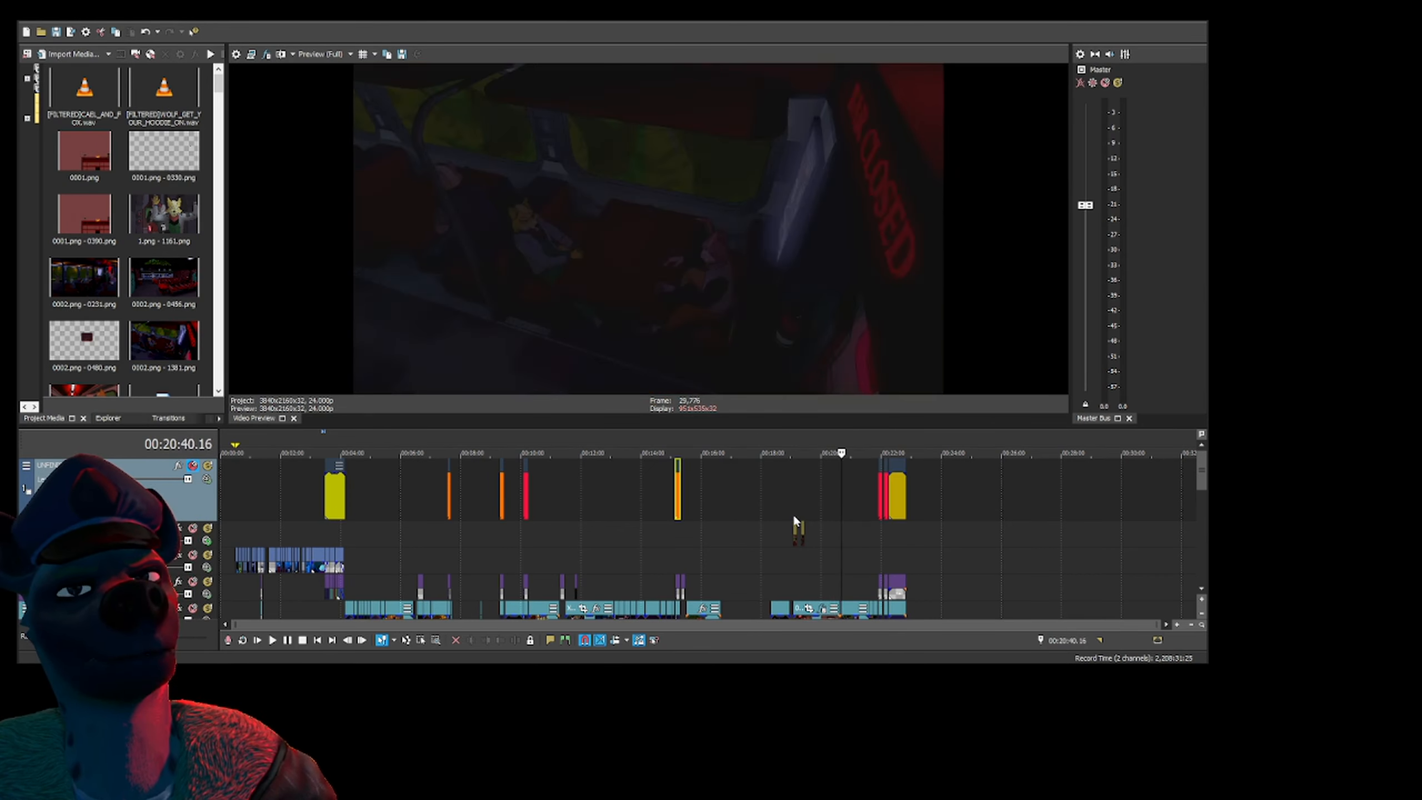
{"action": "key", "text": "Left"}
{"action": "key", "text": "Left"}
{"action": "key", "text": "Left"}
{"action": "key", "text": "Left"}
{"action": "key", "text": "Left"}
{"action": "key", "text": "Left"}
{"action": "key", "text": "Left"}
{"action": "key", "text": "Left"}
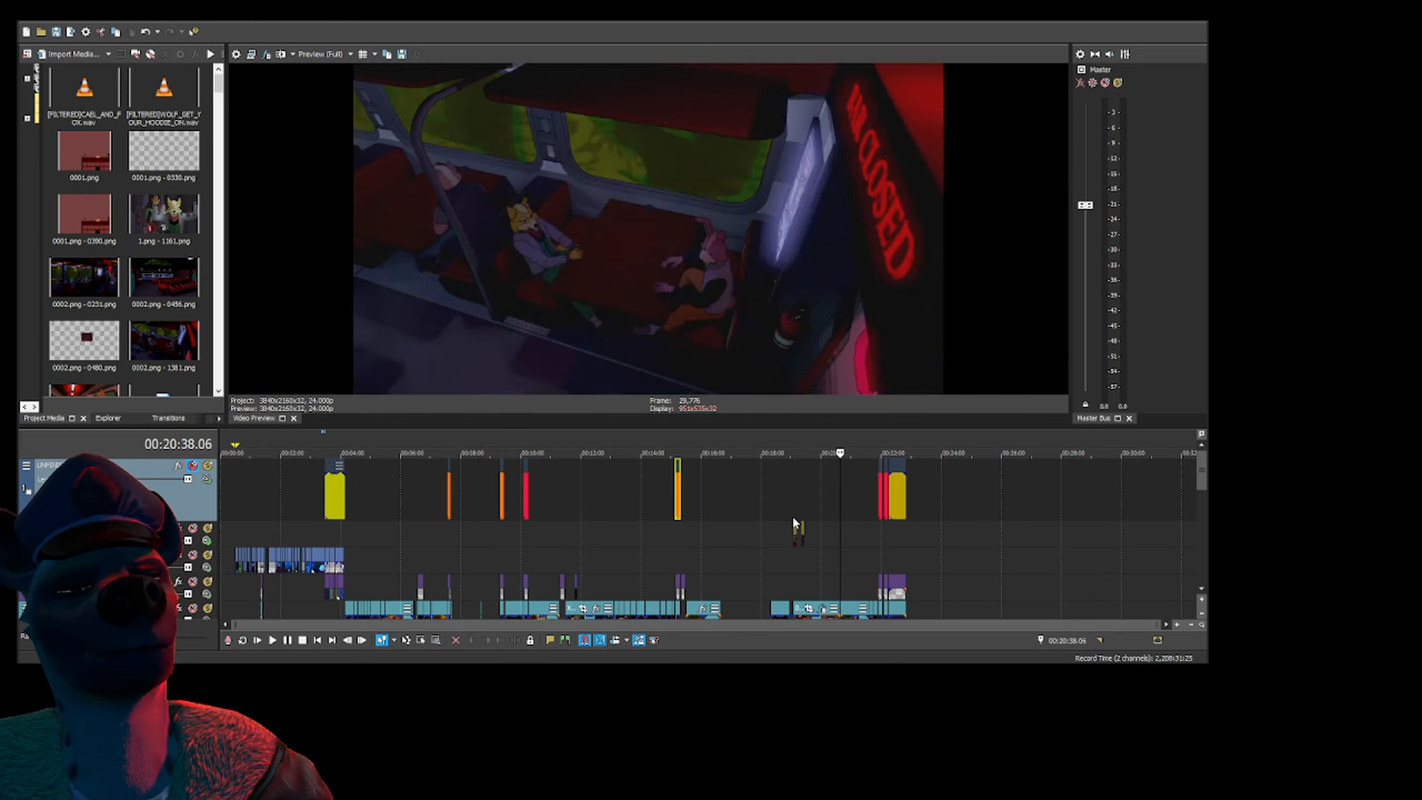
Review the edit from the "Bar Closed" carriage shot to the red-lit train table scene at 00:20:50.08
{"action": "key", "text": "Right"}
{"action": "key", "text": "Right"}
{"action": "key", "text": "Right"}
{"action": "key", "text": "Right"}
{"action": "key", "text": "Right"}
{"action": "key", "text": "Right"}
{"action": "key", "text": "Right"}
{"action": "key", "text": "Right"}
{"action": "key", "text": "Right"}
{"action": "key", "text": "Right"}
{"action": "key", "text": "Right"}
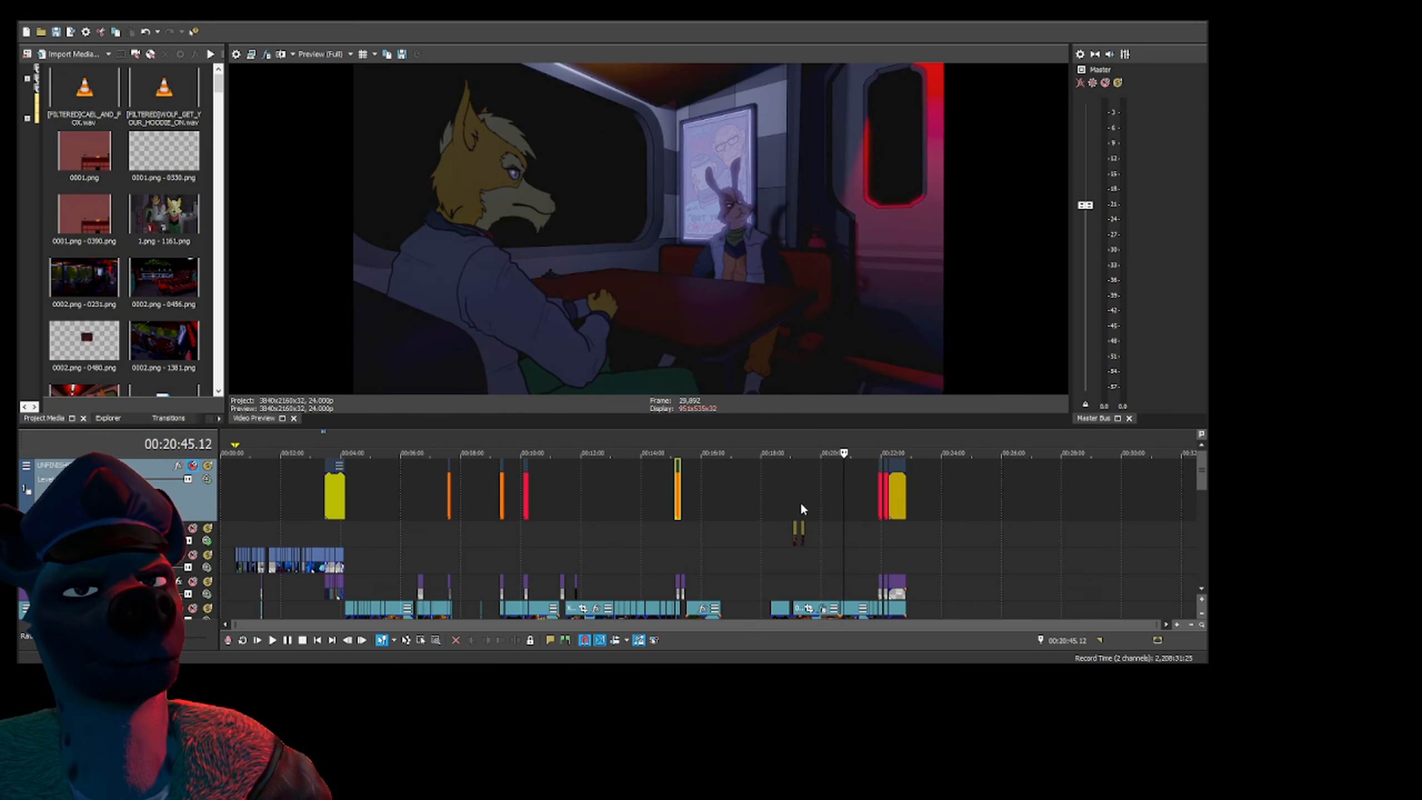
{"action": "key", "text": "Right"}
{"action": "key", "text": "Right"}
{"action": "key", "text": "Right"}
{"action": "key", "text": "Right"}
{"action": "key", "text": "Right"}
{"action": "key", "text": "Right"}
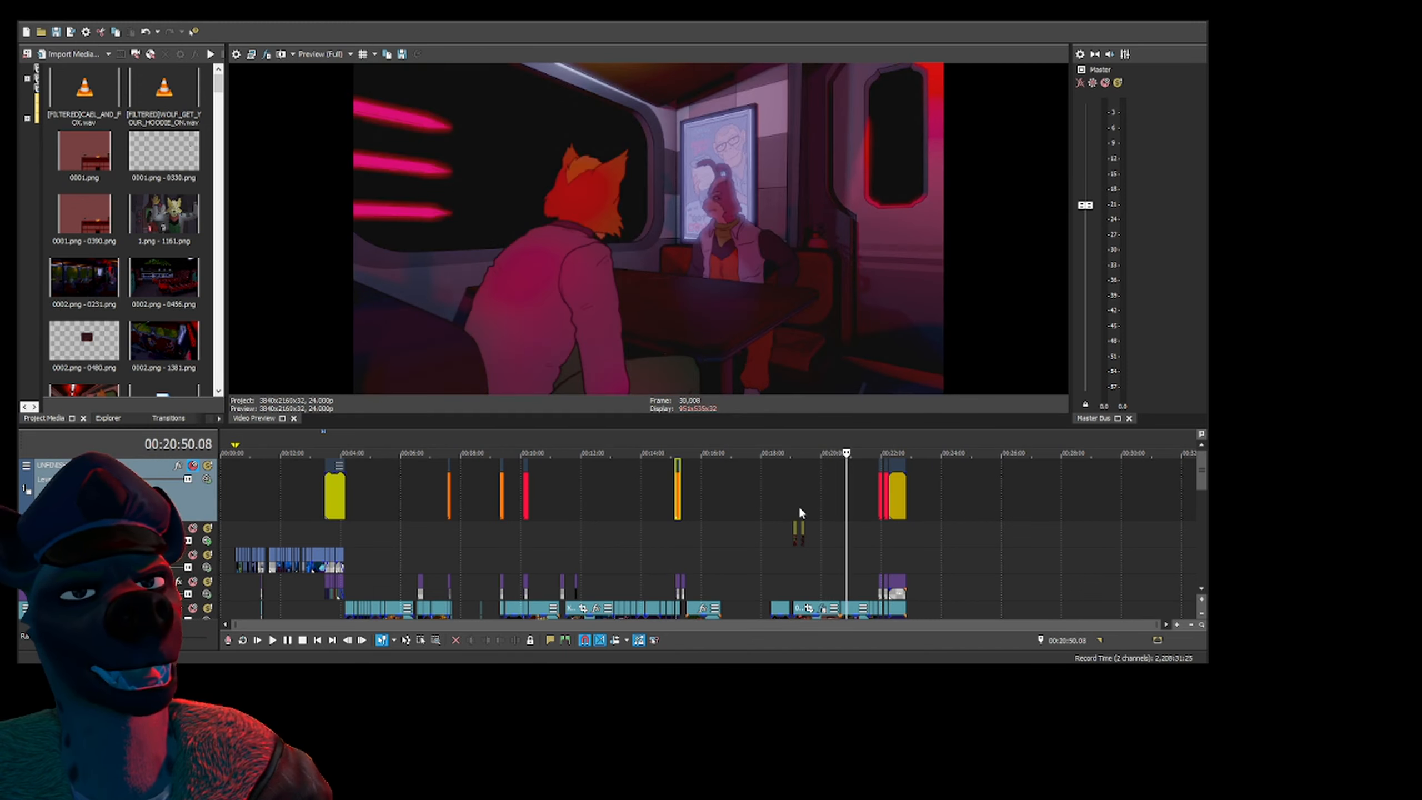
Review the train scene from the red-lit table shot to the seated fox passenger at 00:21:08.11
{"action": "key", "text": "Right"}
{"action": "key", "text": "Right"}
{"action": "key", "text": "Right"}
{"action": "key", "text": "Right"}
{"action": "key", "text": "Right"}
{"action": "key", "text": "Right"}
{"action": "key", "text": "Right"}
{"action": "key", "text": "Right"}
{"action": "key", "text": "Right"}
{"action": "key", "text": "Right"}
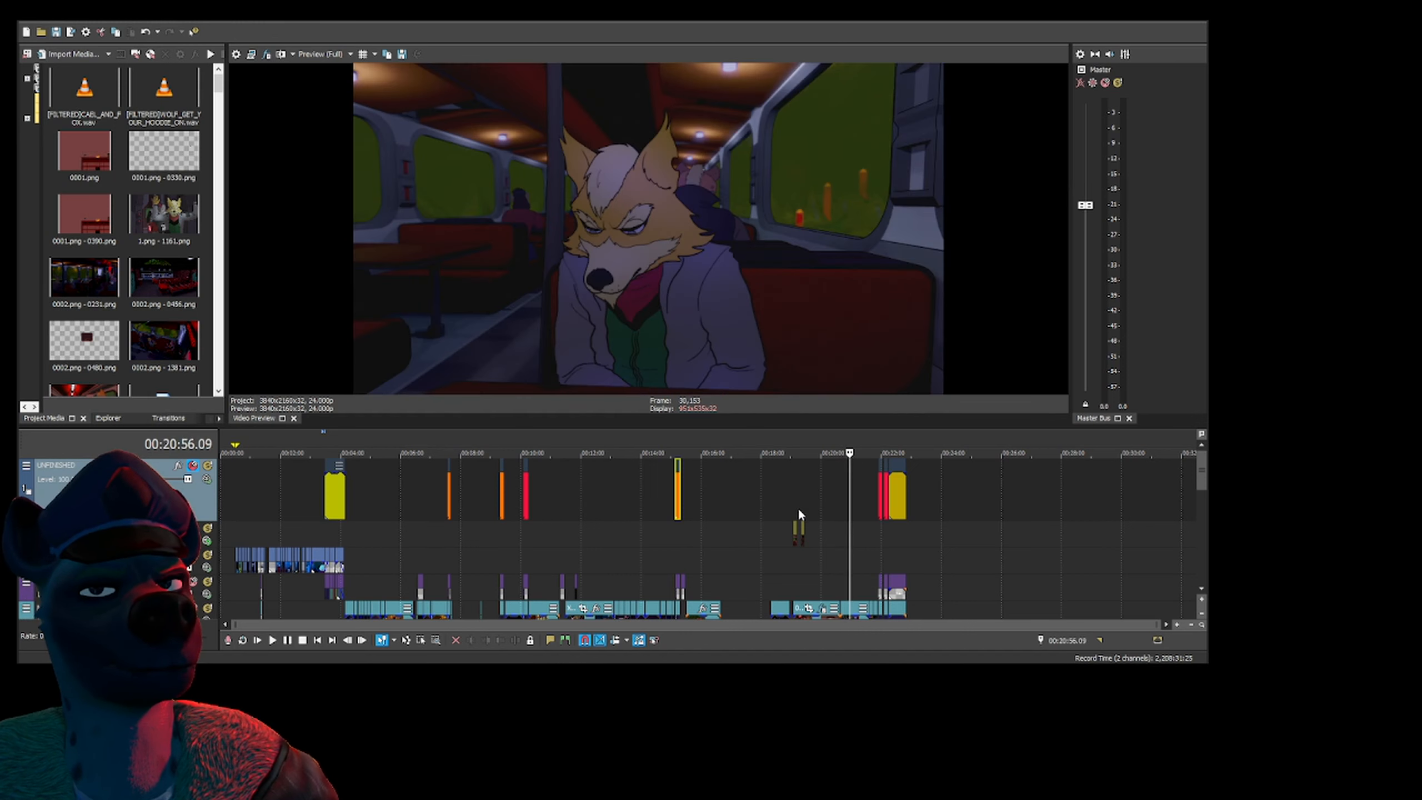
{"action": "key", "text": "Right"}
{"action": "key", "text": "Right"}
{"action": "key", "text": "Right"}
{"action": "key", "text": "Right"}
{"action": "key", "text": "Right"}
{"action": "key", "text": "Right"}
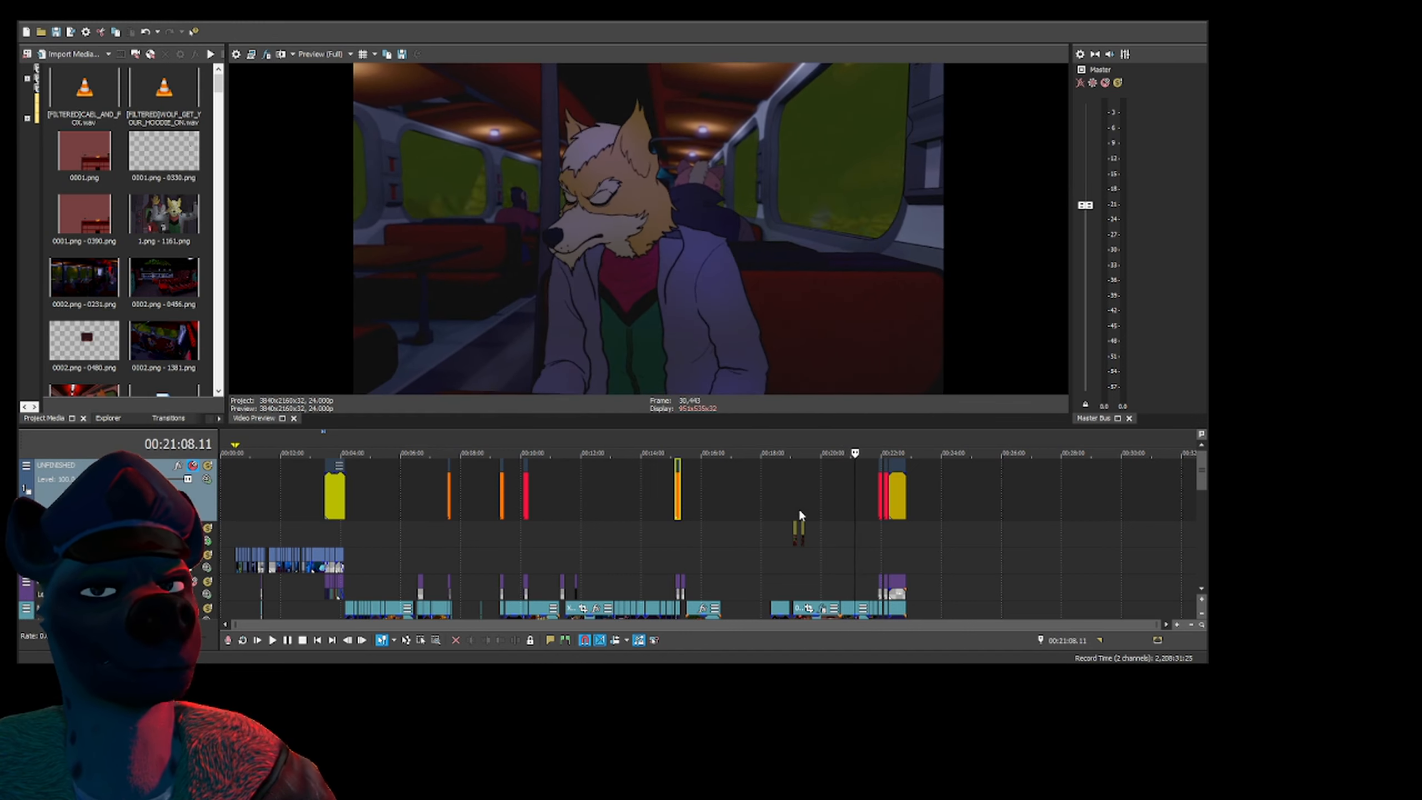
Review the over-the-shoulder shot of the fox facing the seated rabbit, up to 00:21:20.13
{"action": "key", "text": "Right"}
{"action": "key", "text": "Right"}
{"action": "key", "text": "Right"}
{"action": "key", "text": "Right"}
{"action": "key", "text": "Right"}
{"action": "key", "text": "Right"}
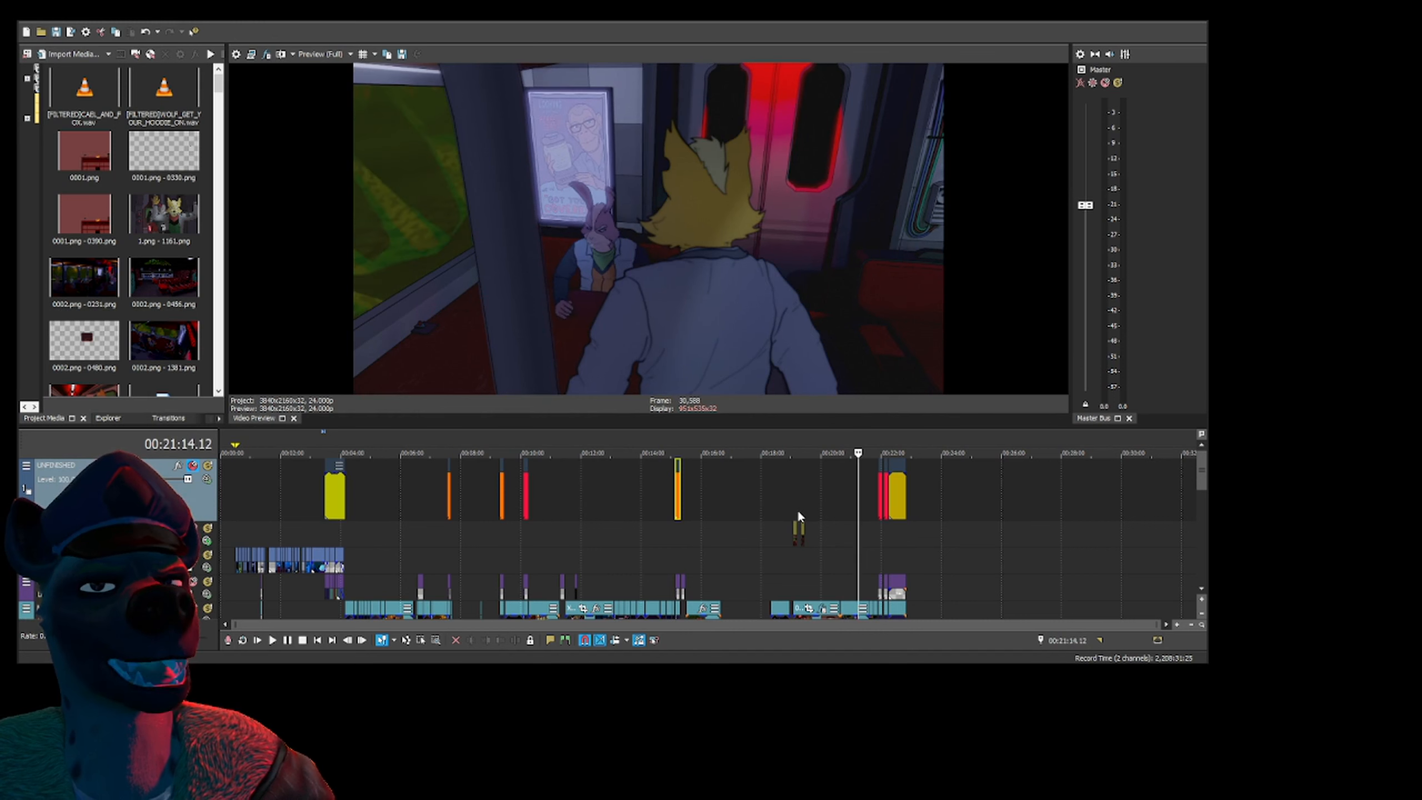
{"action": "key", "text": "Right"}
{"action": "key", "text": "Right"}
{"action": "key", "text": "Right"}
{"action": "key", "text": "Right"}
{"action": "key", "text": "Right"}
{"action": "key", "text": "Right"}
{"action": "key", "text": "Right"}
{"action": "key", "text": "Right"}
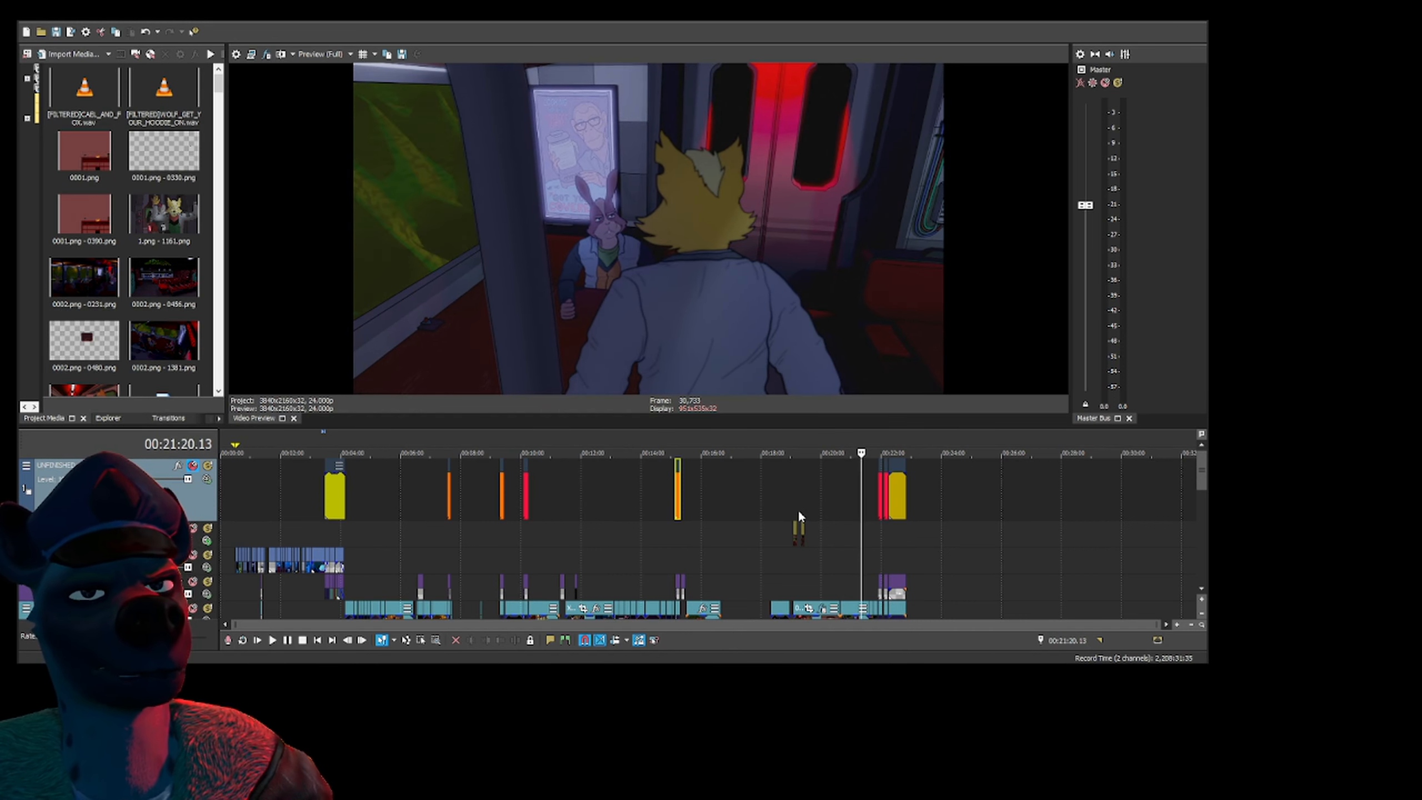
Review the train aisle shots from the fox's back view to the crowded carriage at 00:21:43.12
{"action": "key", "text": "Right"}
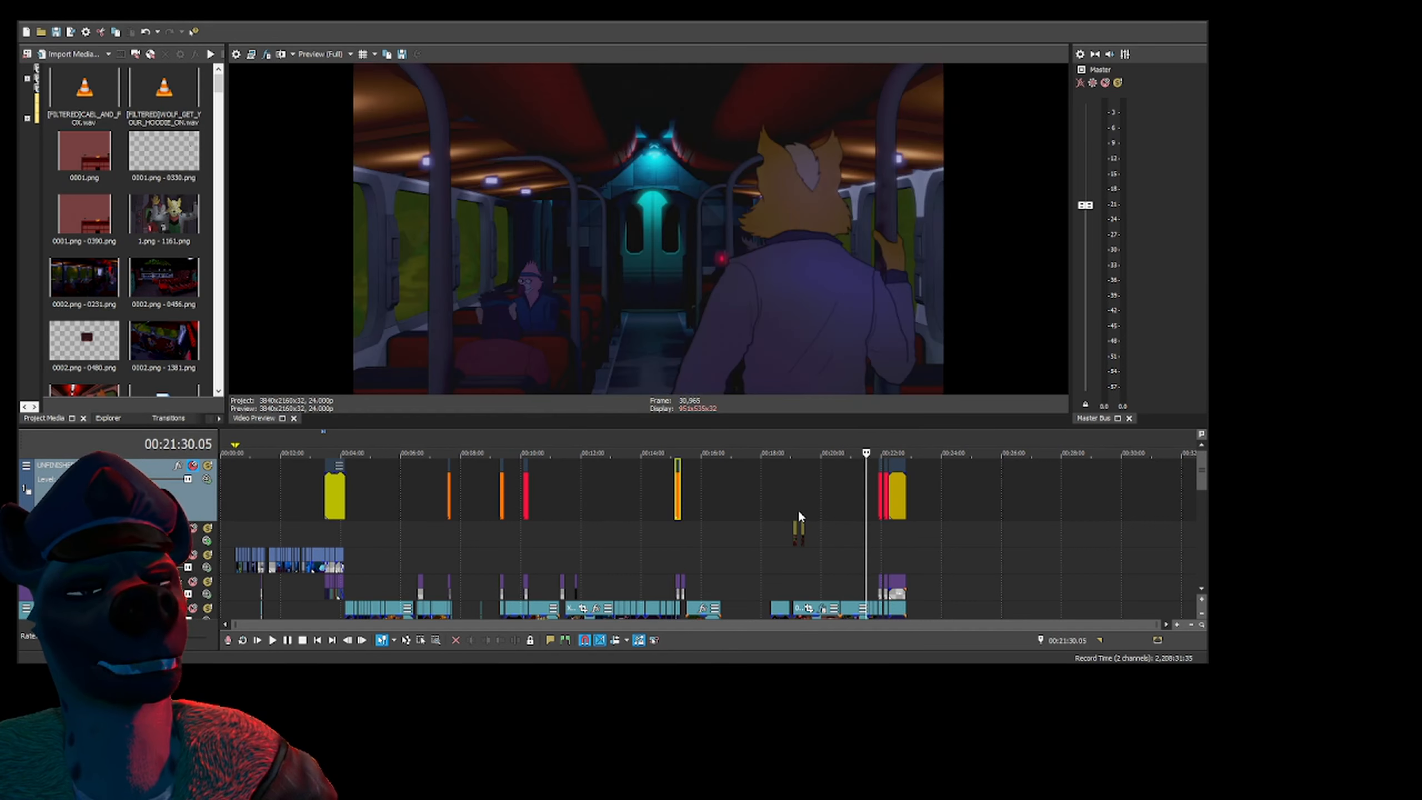
{"action": "key", "text": "Right"}
{"action": "key", "text": "Right"}
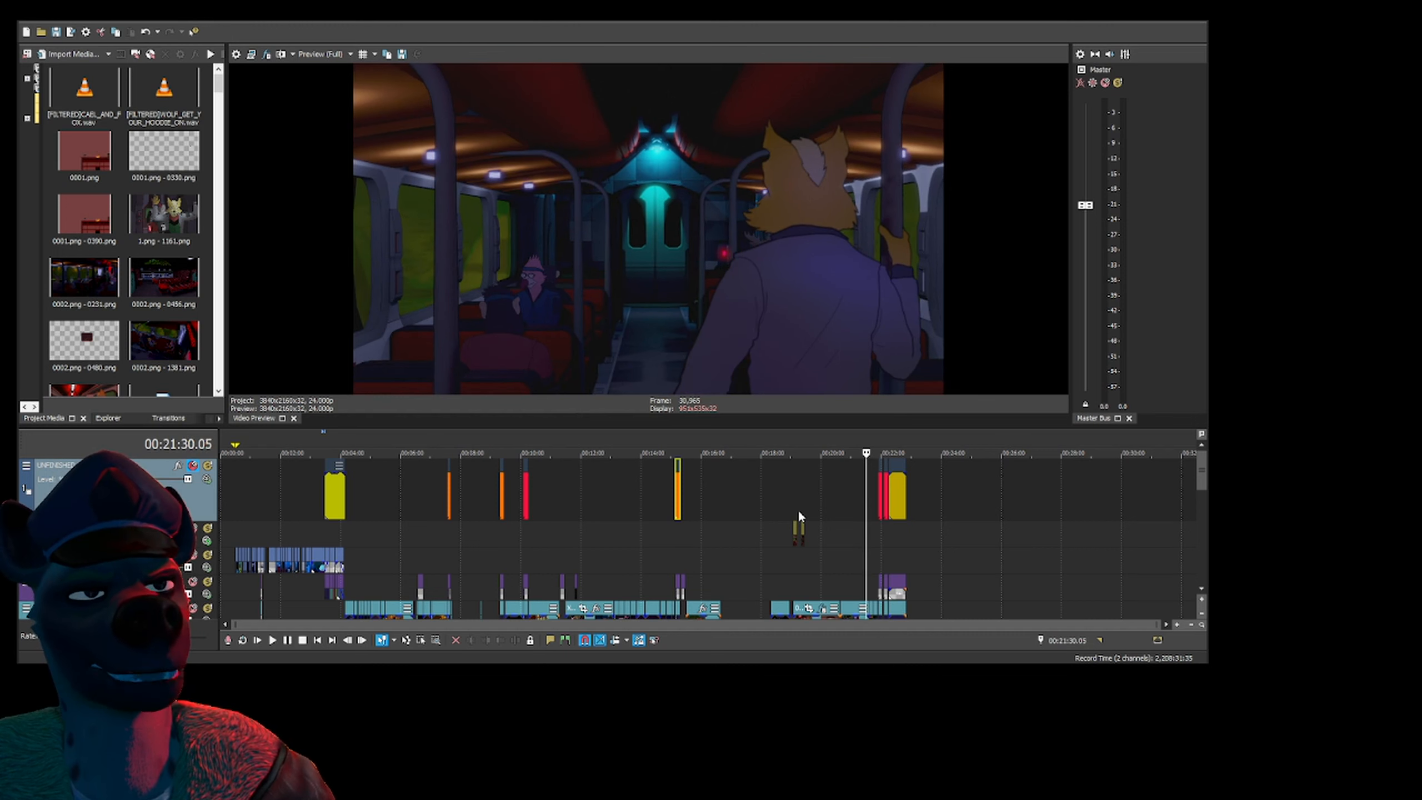
{"action": "key", "text": "Right"}
{"action": "key", "text": "Right"}
{"action": "key", "text": "Right"}
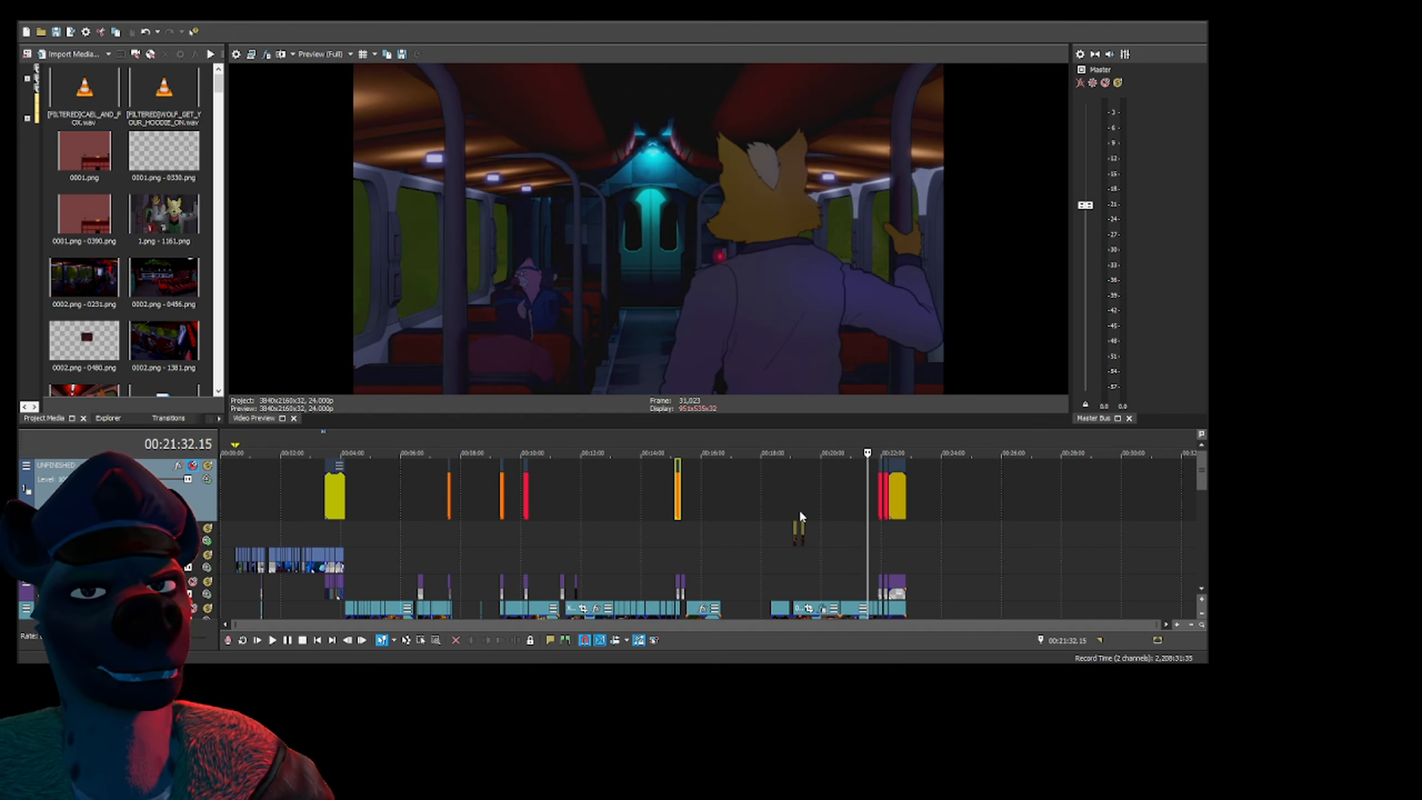
{"action": "key", "text": "Right"}
{"action": "key", "text": "Right"}
{"action": "key", "text": "Right"}
{"action": "key", "text": "Right"}
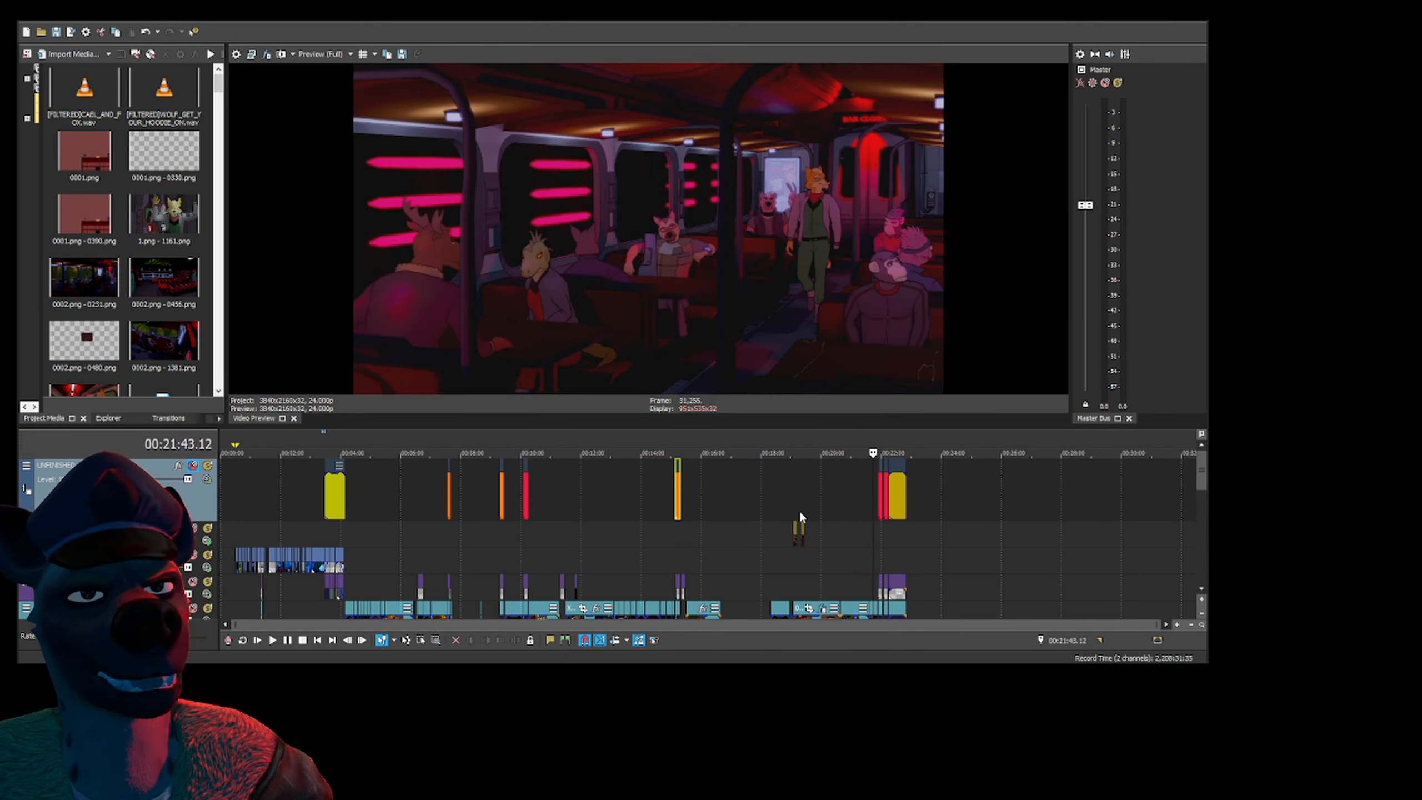
Review the end of the train scene, from the crowded carriage past the window table shot to 00:21:53.04
{"action": "key", "text": "Right"}
{"action": "key", "text": "Right"}
{"action": "key", "text": "Right"}
{"action": "key", "text": "Right"}
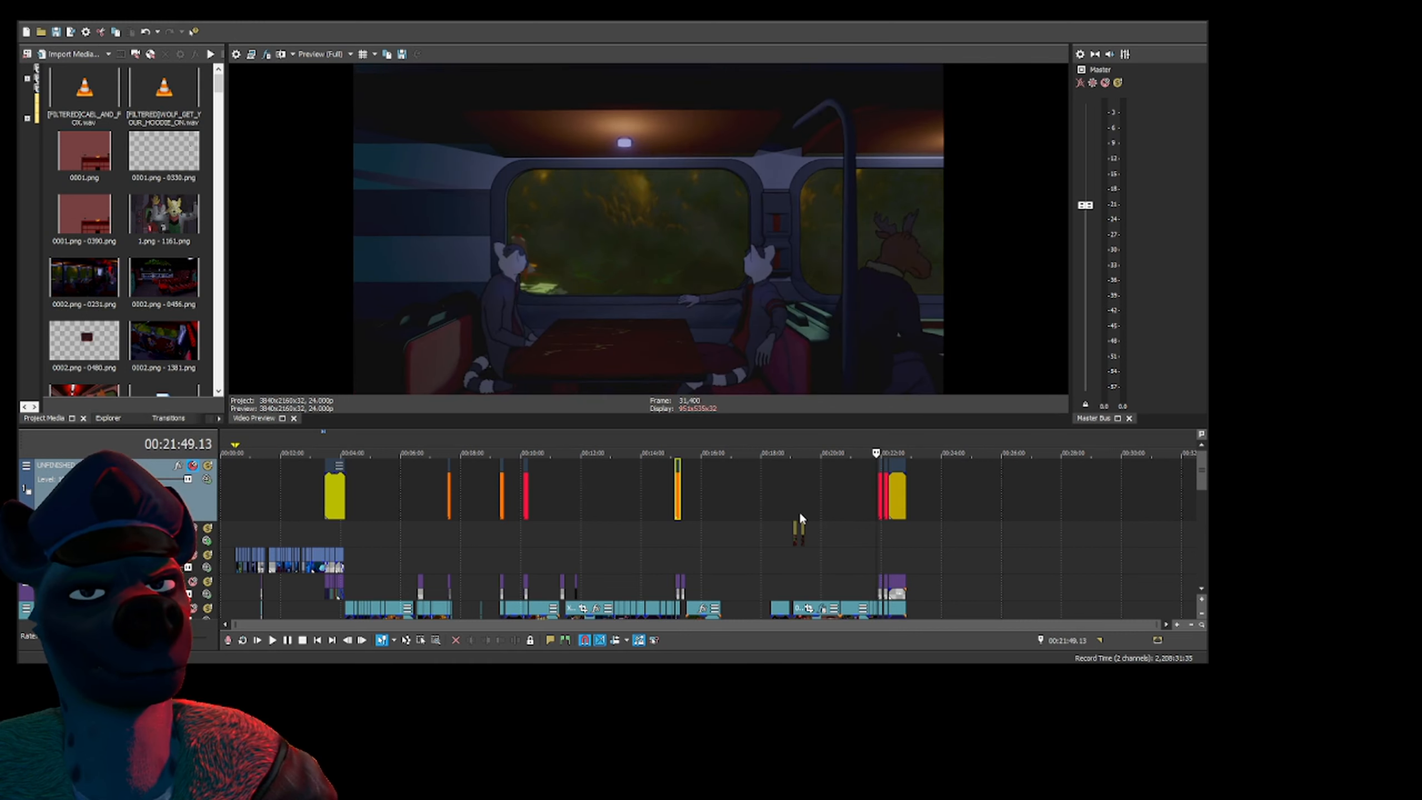
{"action": "key", "text": "Left"}
{"action": "key", "text": "Left"}
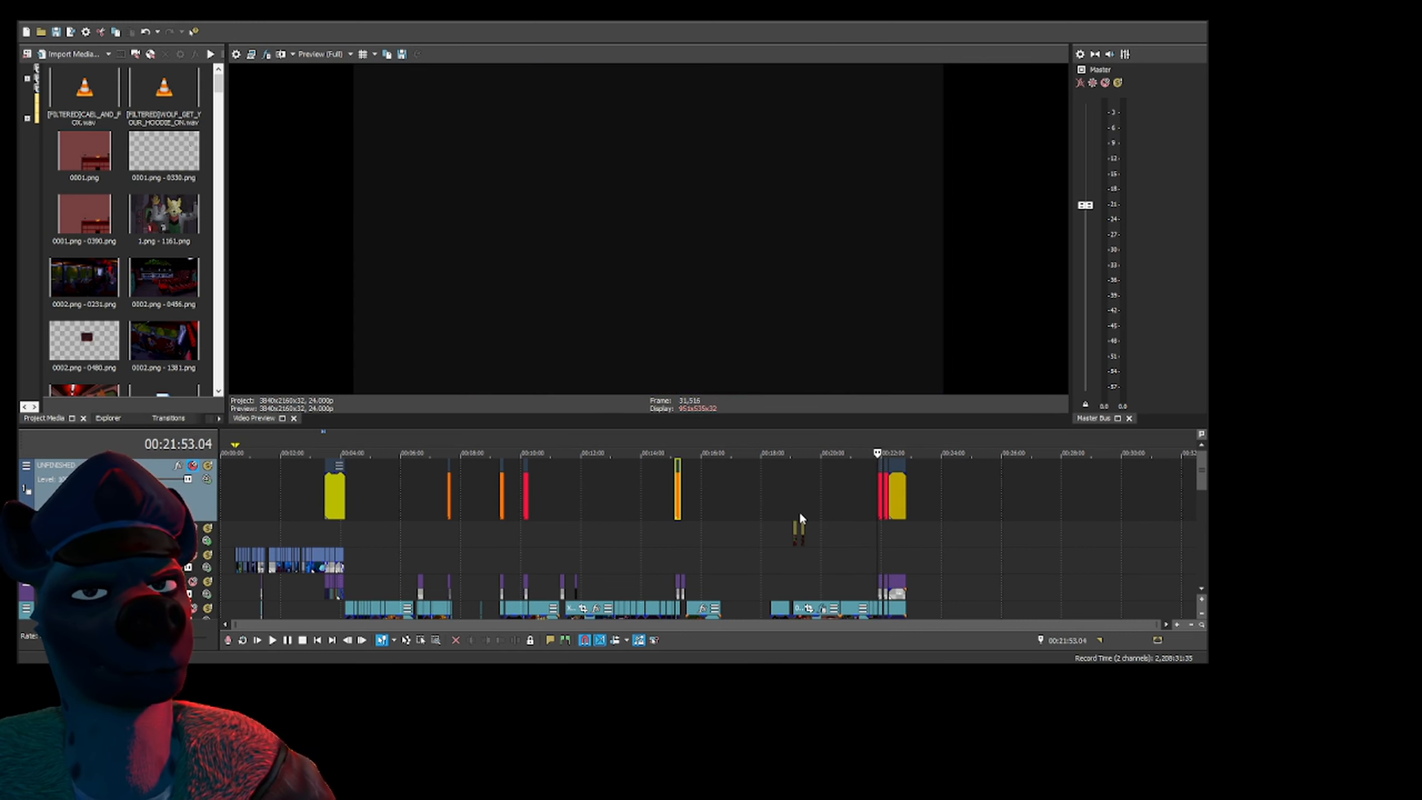
Examine the "Confronted by the Separatists" unfinished scene placeholder after the train scene
{"action": "key", "text": "Right"}
{"action": "key", "text": "Right"}
{"action": "key", "text": "Right"}
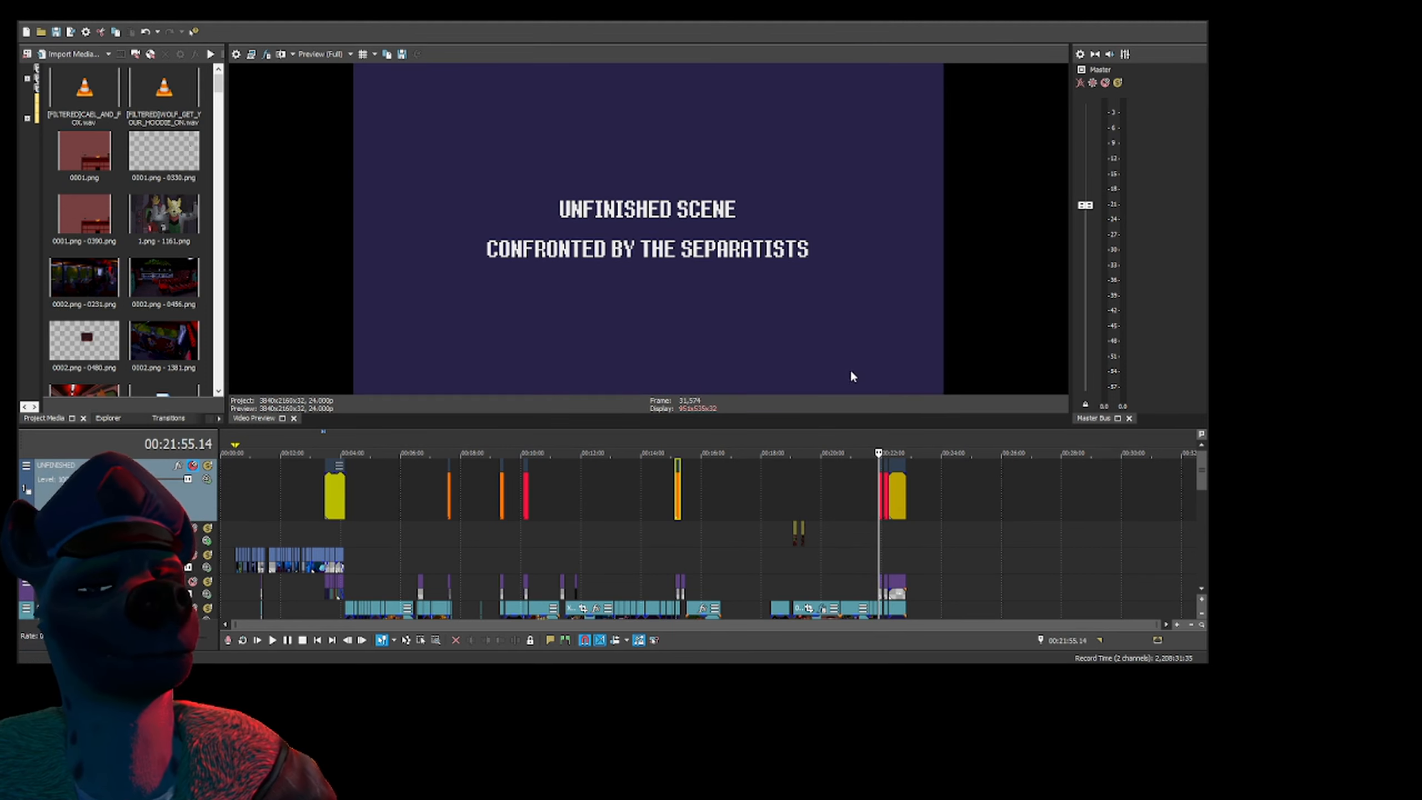
{"action": "key", "text": "Right"}
{"action": "key", "text": "Right"}
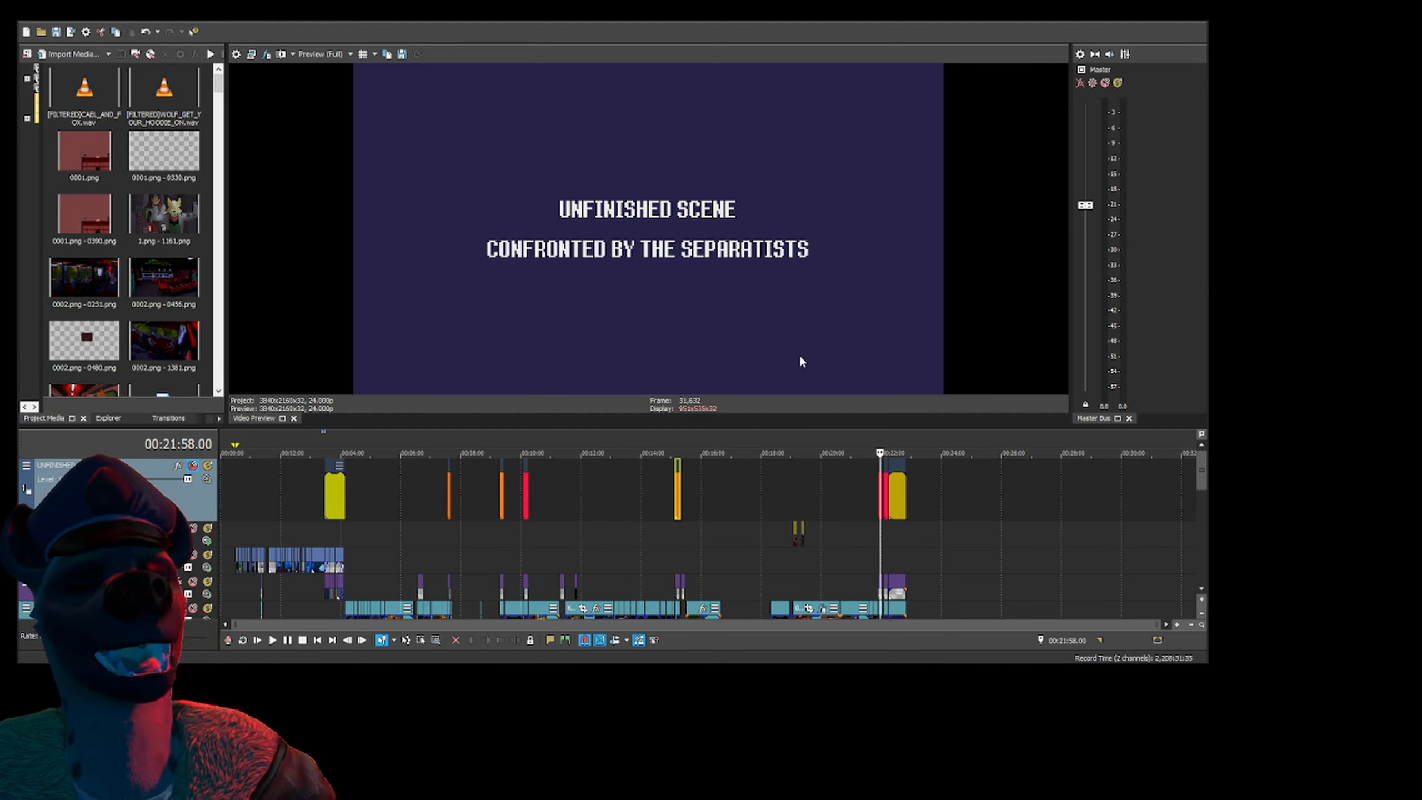
{"action": "key", "text": "space"}
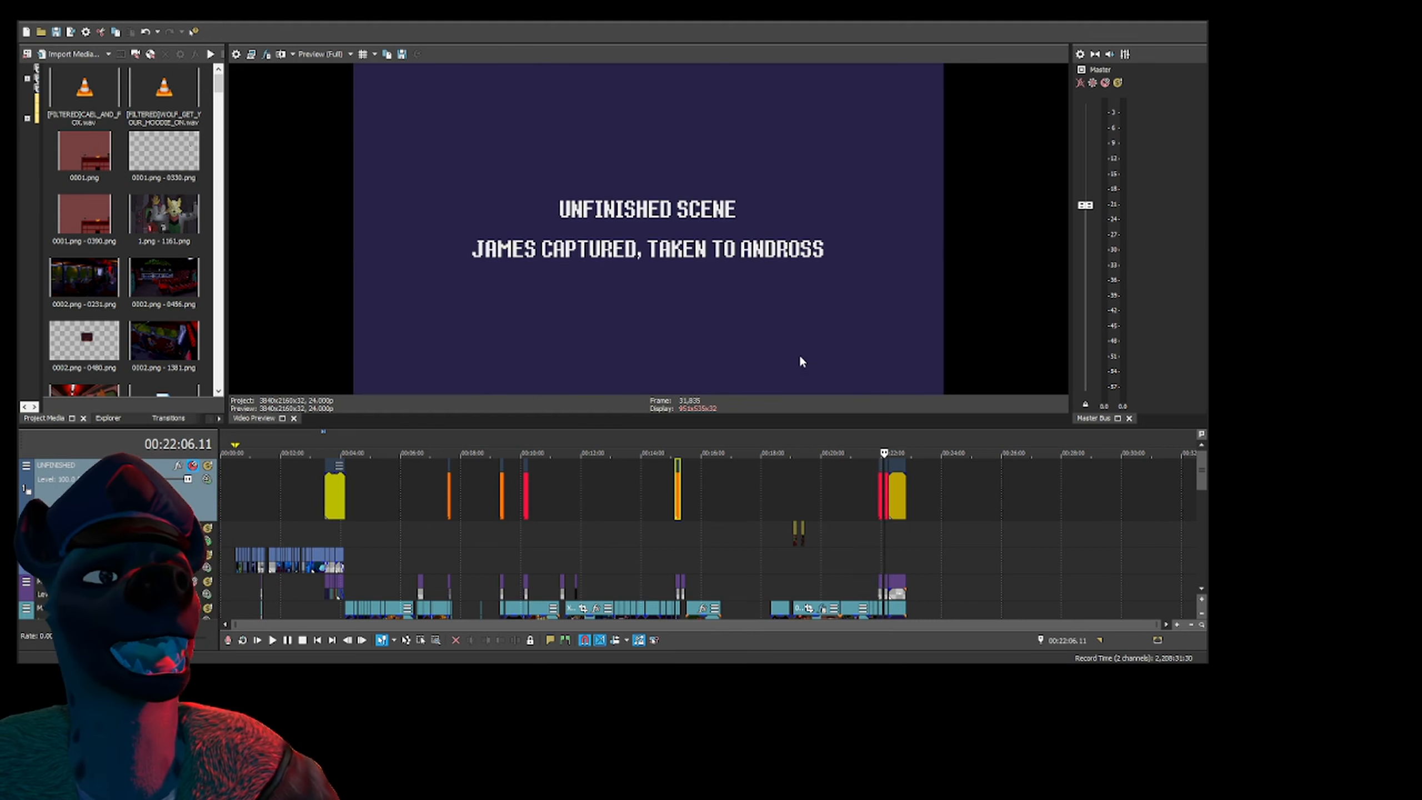
Review the "James Captured, Taken to Andross" unfinished scene placeholder through to the black frame at 00:22:14.22
{"action": "key", "text": "Right"}
{"action": "key", "text": "Right"}
{"action": "key", "text": "Right"}
{"action": "key", "text": "Right"}
{"action": "key", "text": "Right"}
{"action": "key", "text": "Right"}
{"action": "key", "text": "Right"}
{"action": "key", "text": "Right"}
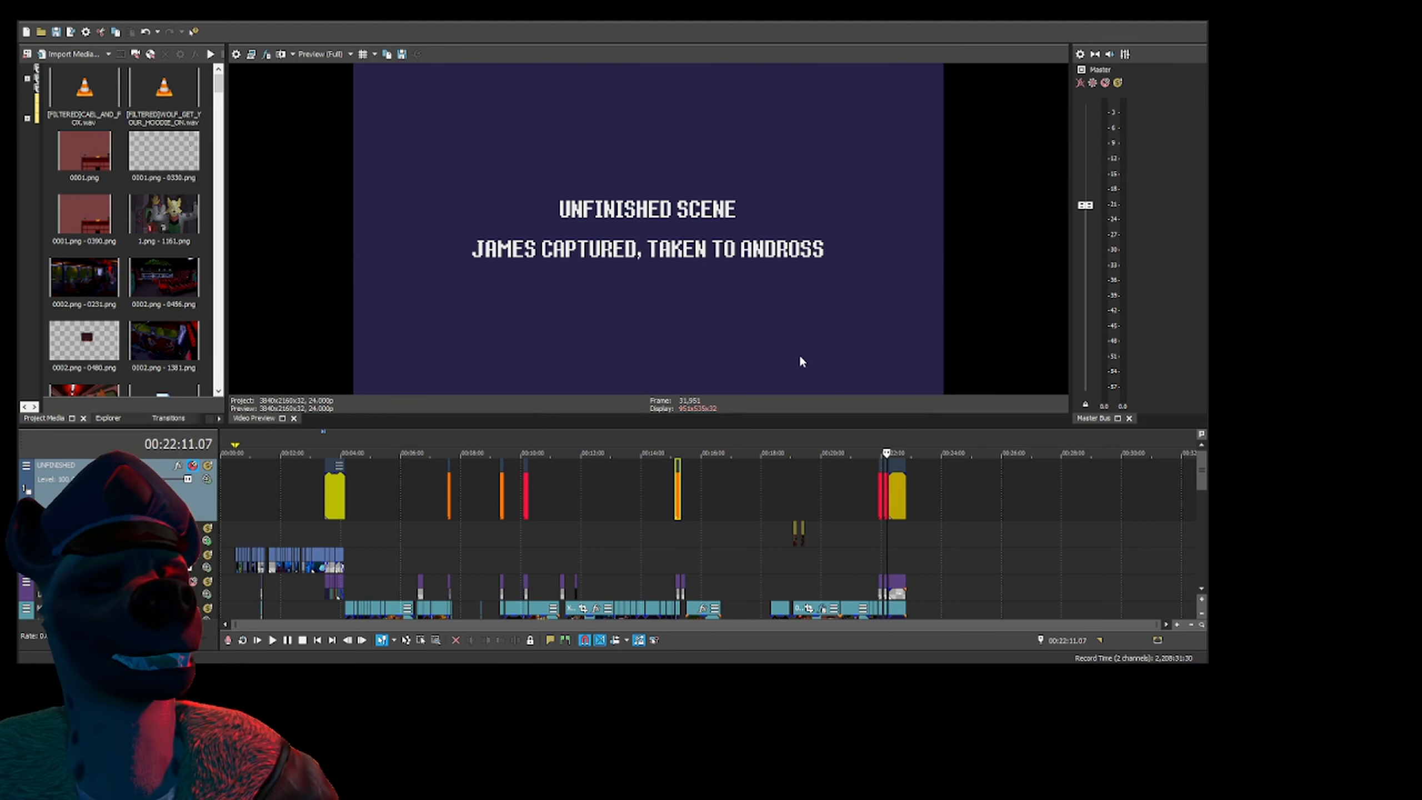
{"action": "key", "text": "Left"}
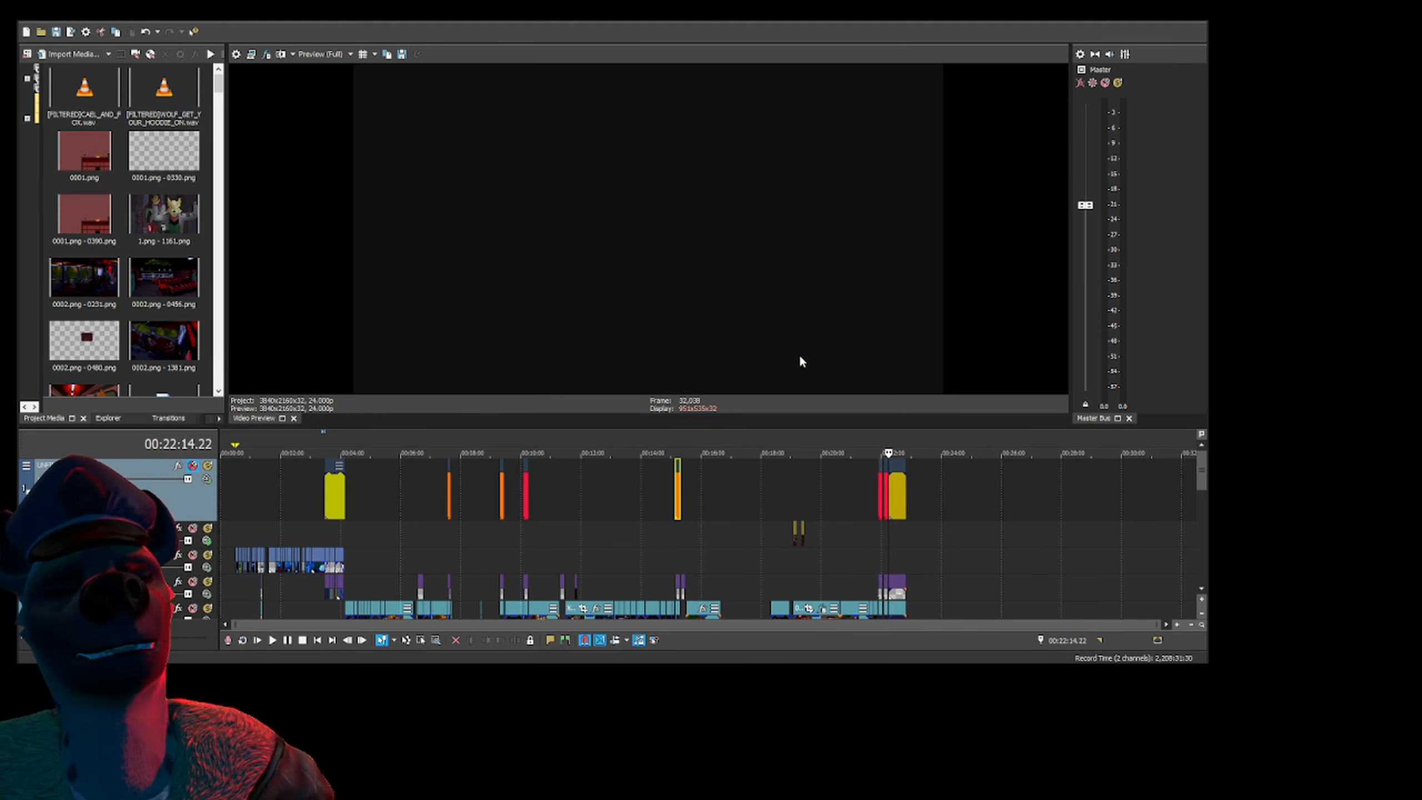
Look through the color-coded unfinished placeholders across the timeline, from the opening credits card to the end credits card
{"action": "left_click", "coordinate": [336, 508]}
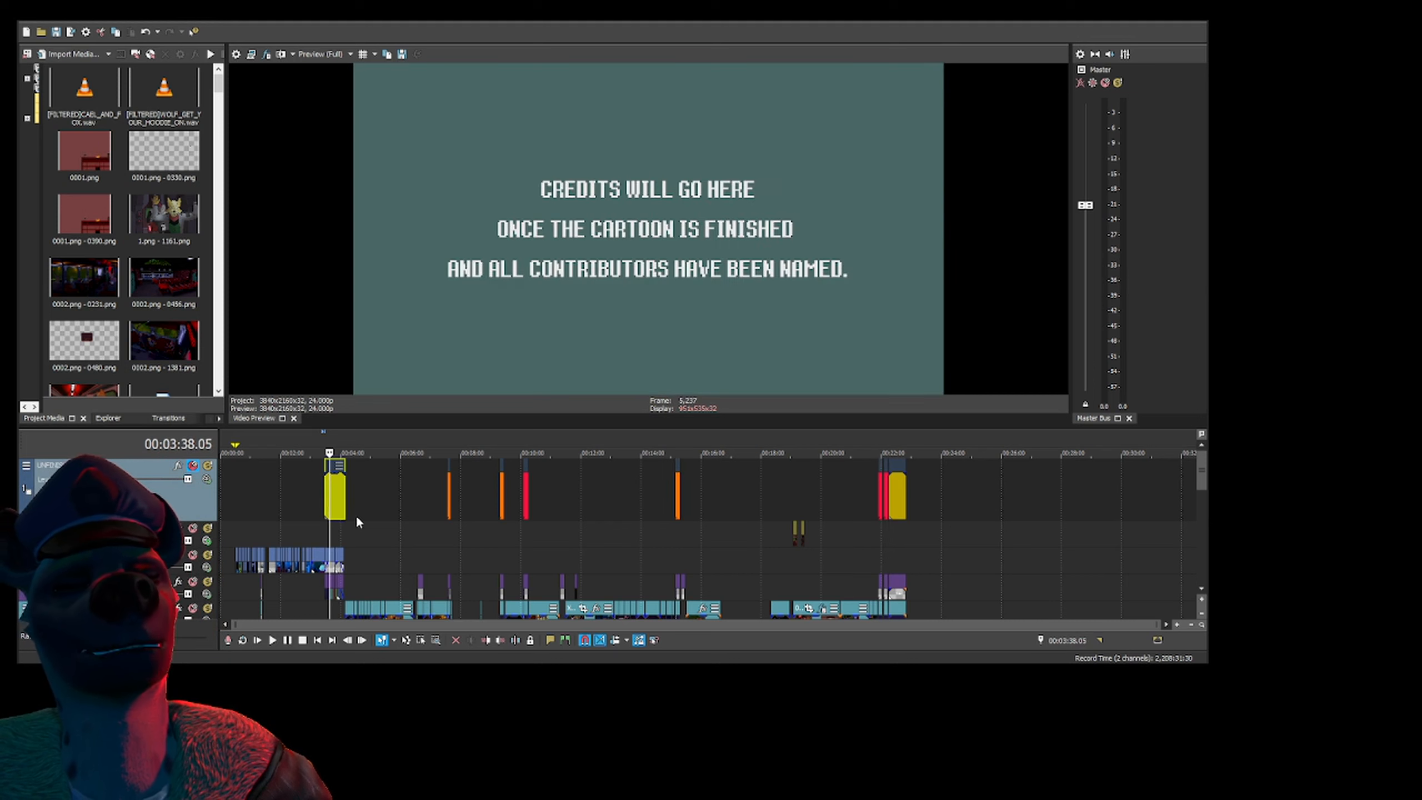
{"action": "left_click", "coordinate": [448, 502]}
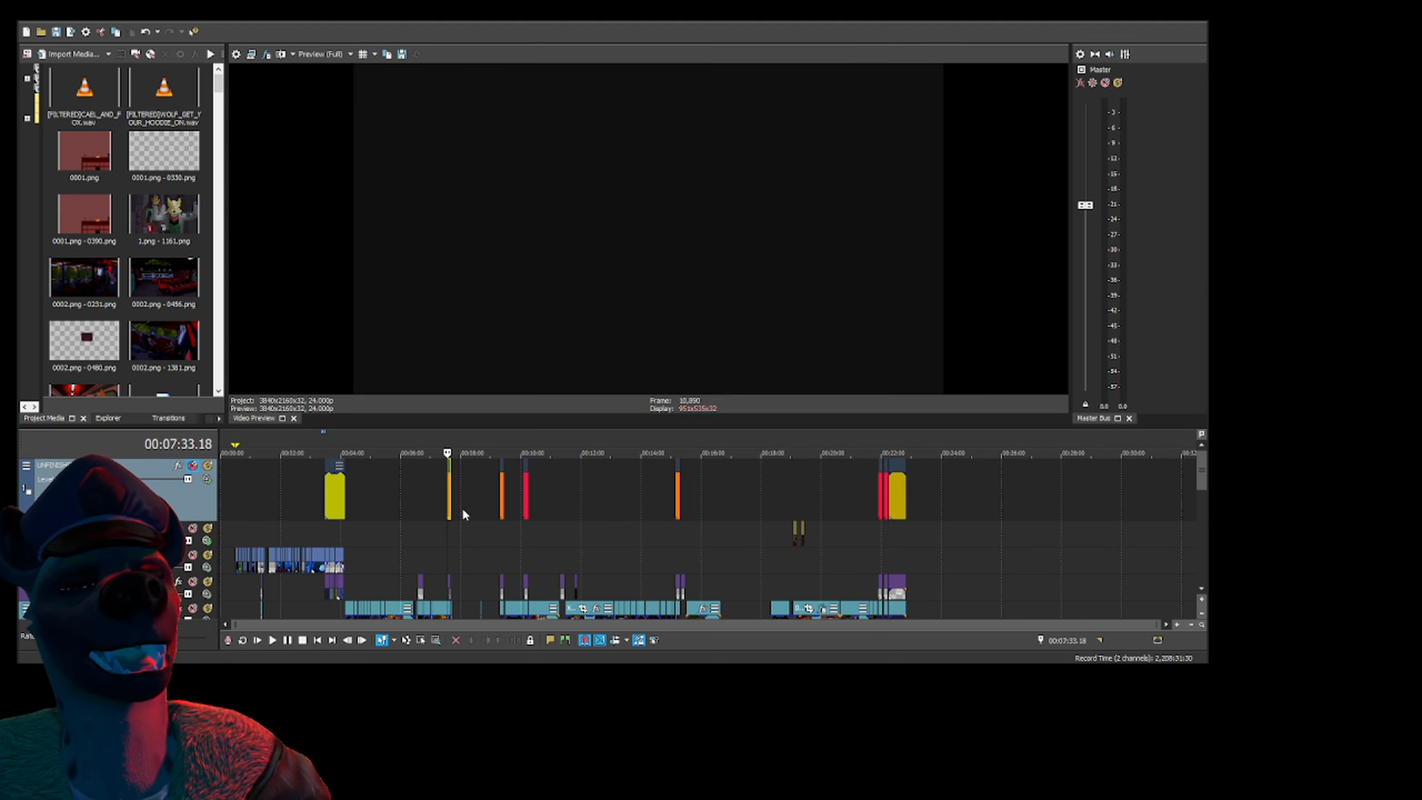
{"action": "left_click", "coordinate": [499, 501]}
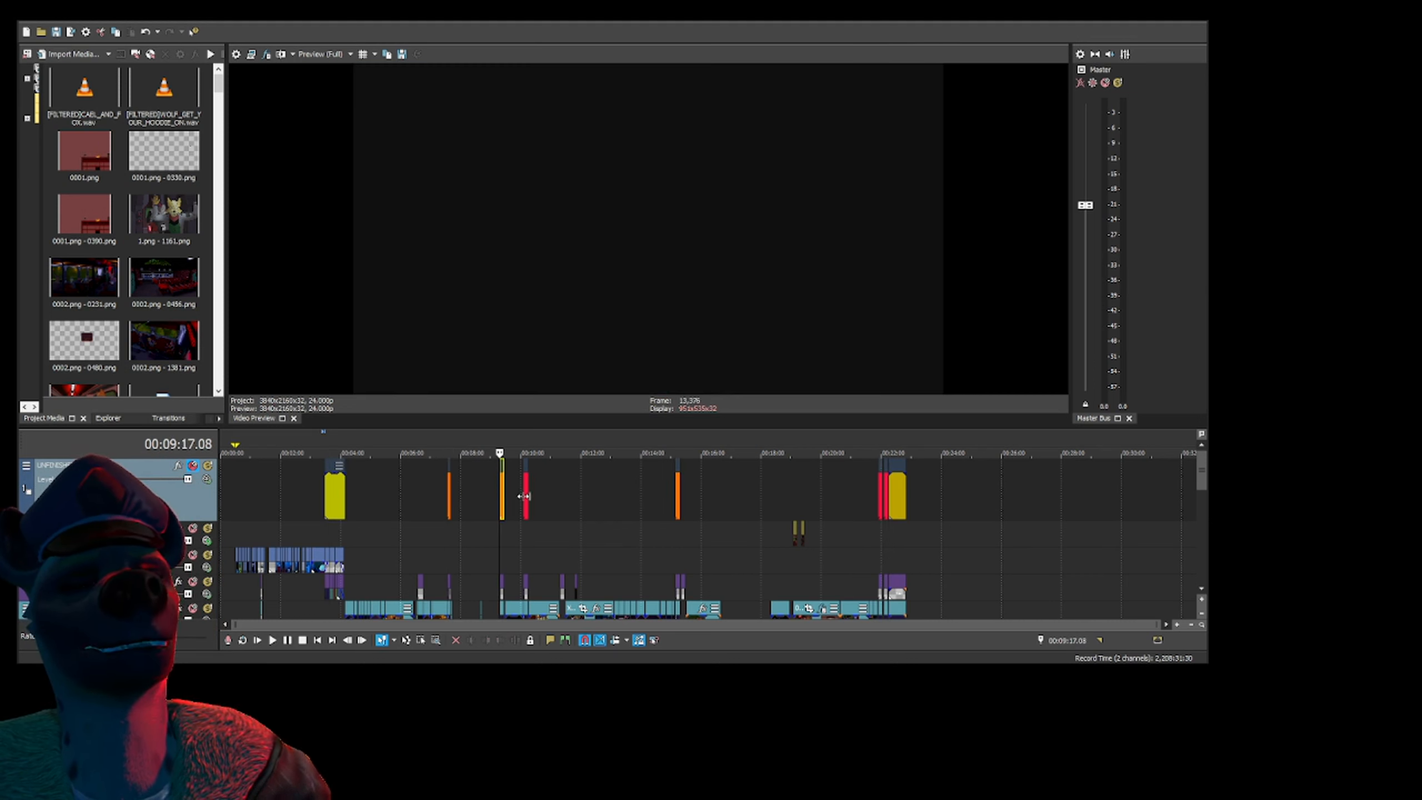
{"action": "left_click", "coordinate": [526, 503]}
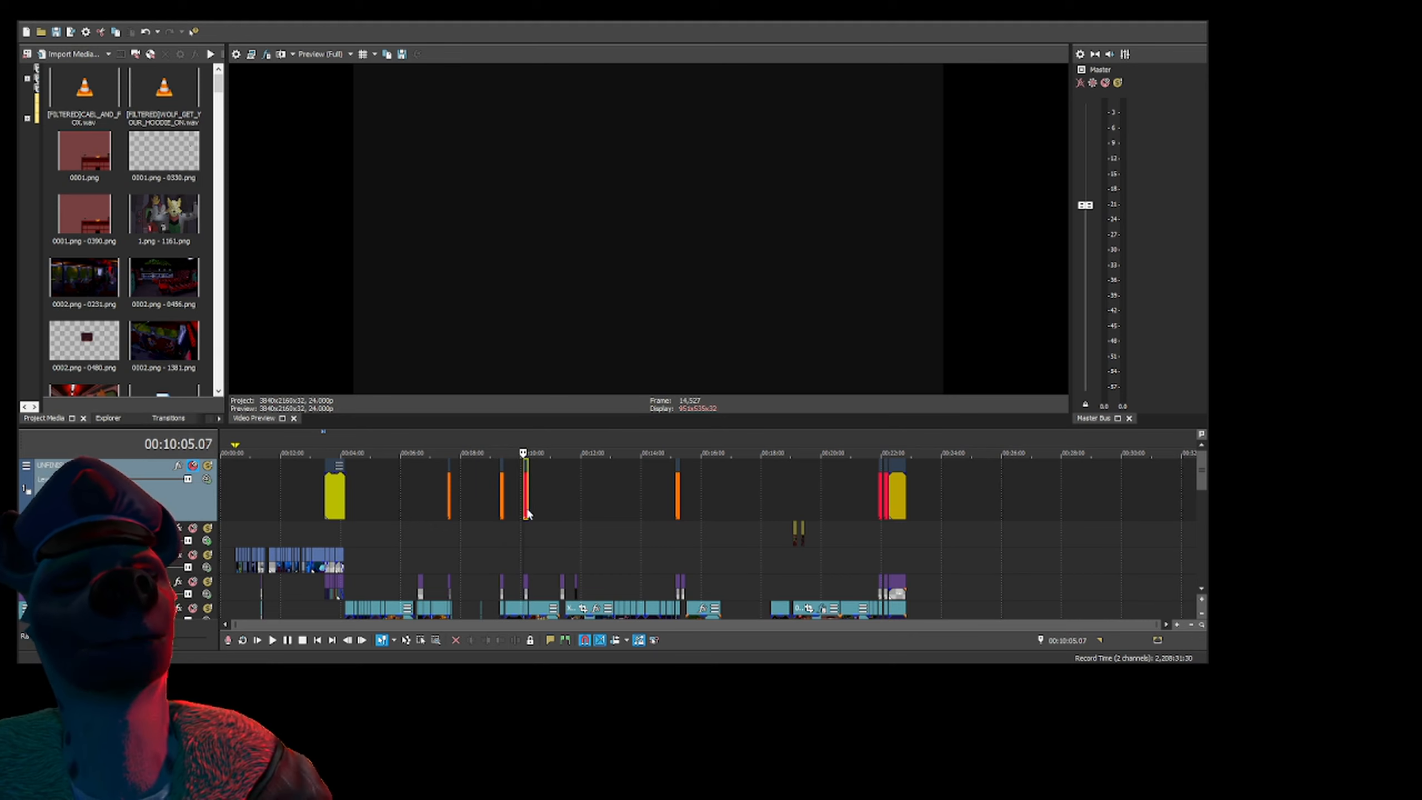
{"action": "left_click", "coordinate": [677, 502]}
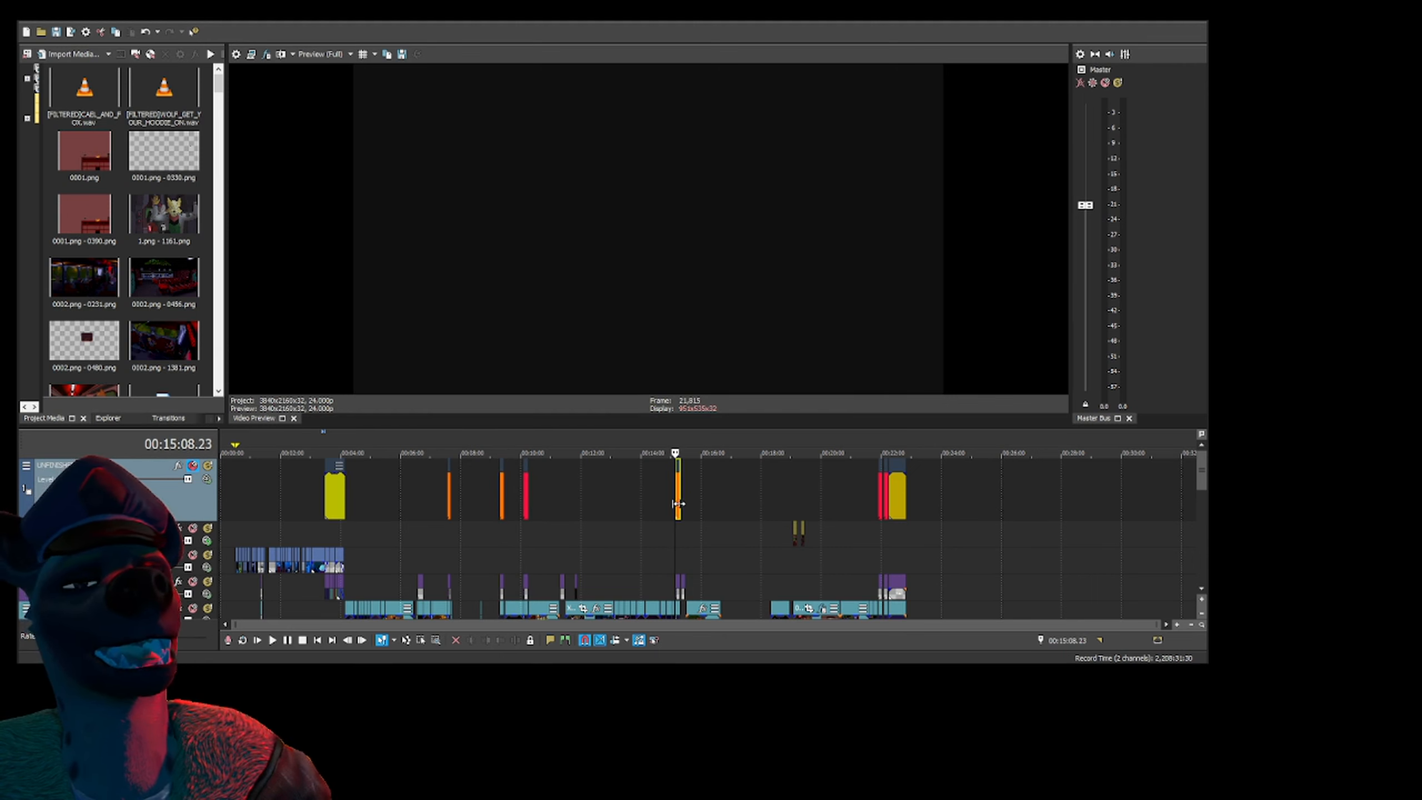
{"action": "left_click", "coordinate": [677, 505]}
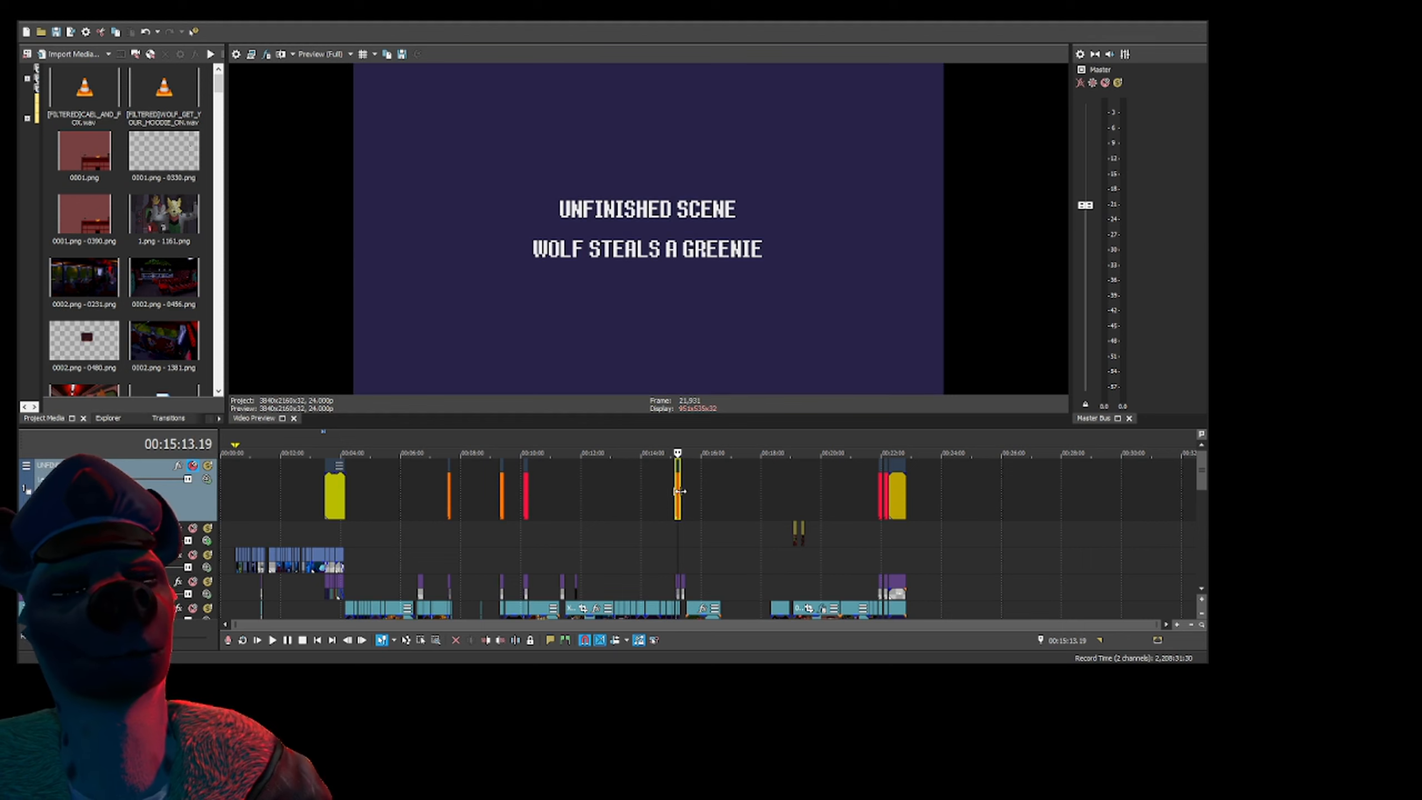
{"action": "left_click", "coordinate": [882, 492]}
{"action": "left_click", "coordinate": [879, 494]}
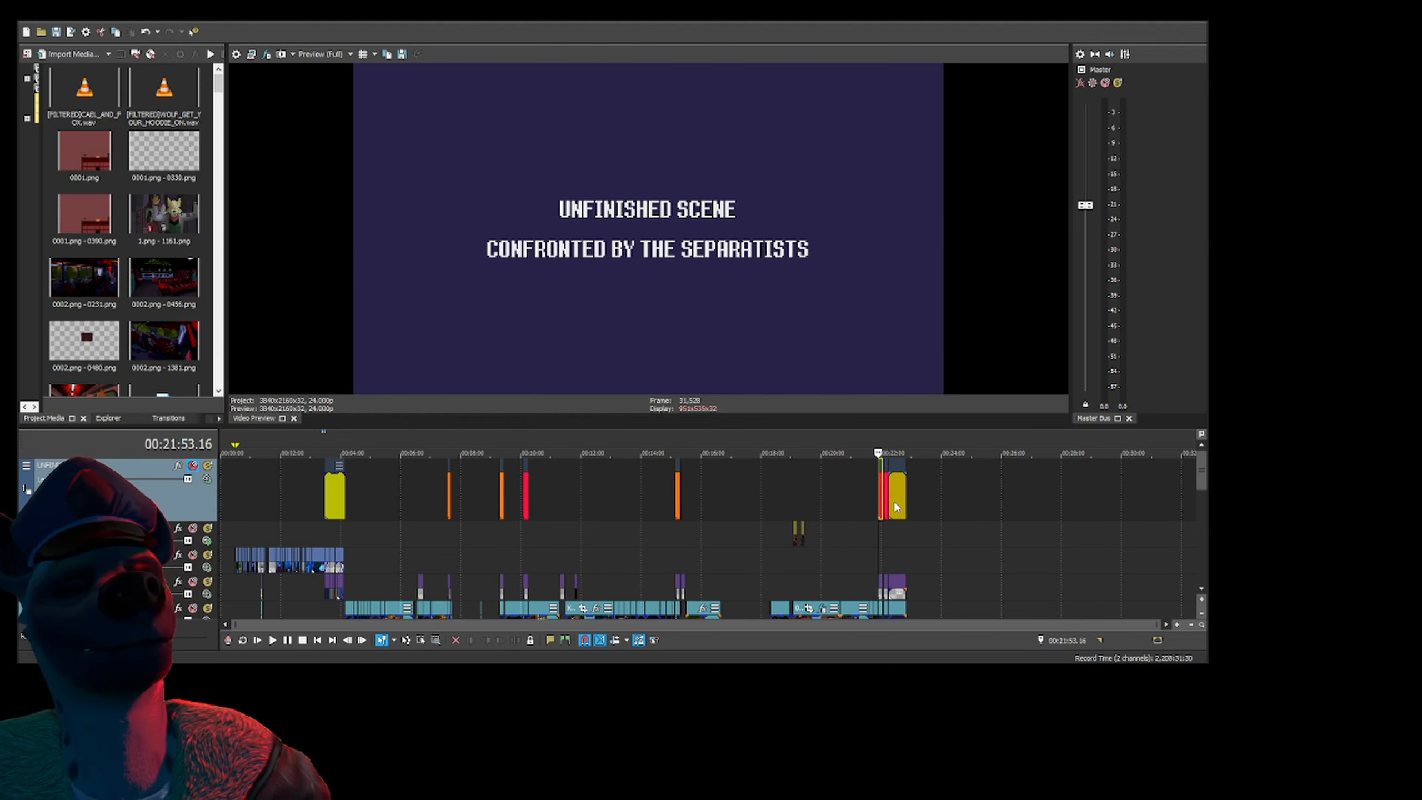
{"action": "left_click", "coordinate": [894, 507]}
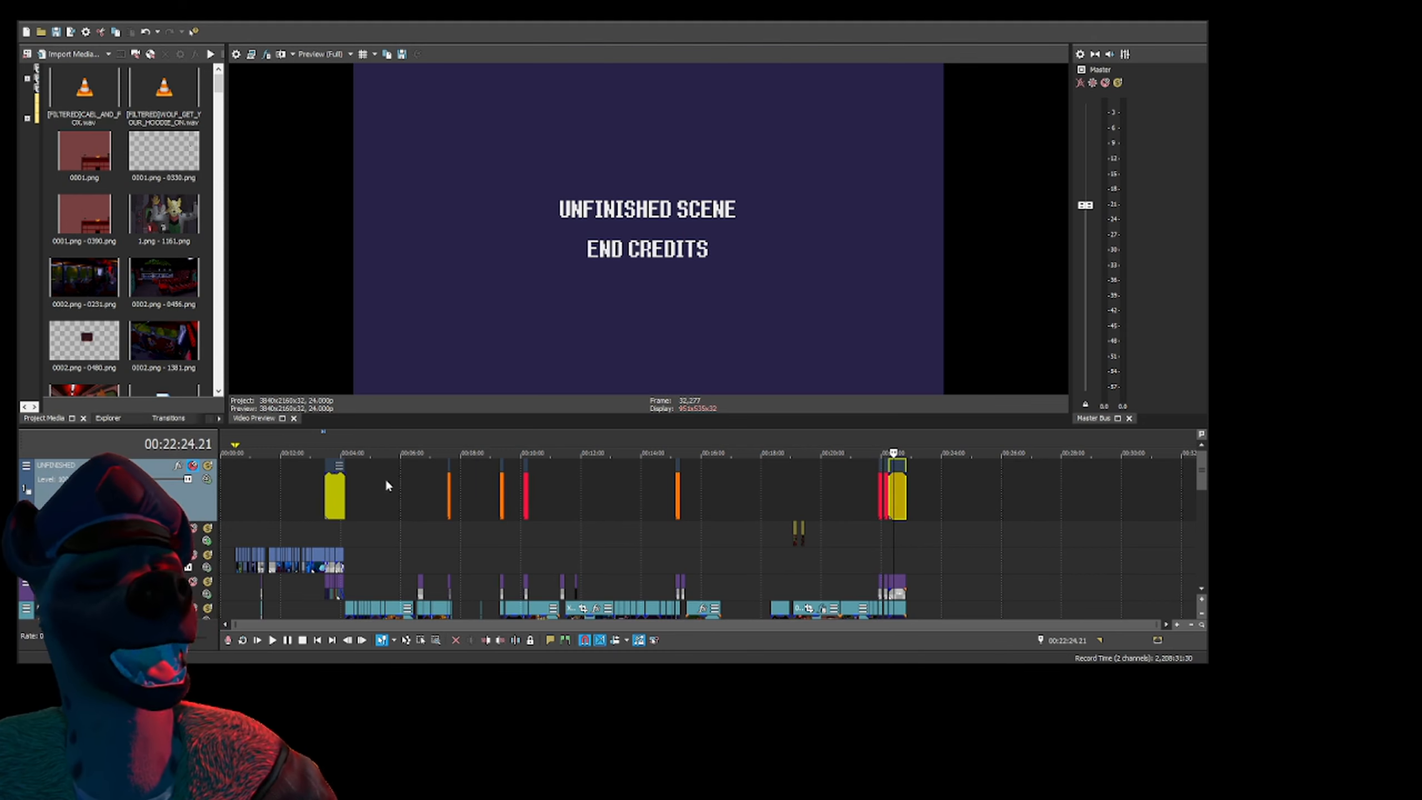
Spot-check the edit between the placeholders, from the character intro titles to the shot at 00:10:44.13
{"action": "left_click", "coordinate": [300, 527]}
{"action": "left_click", "coordinate": [318, 535]}
{"action": "left_click", "coordinate": [372, 540]}
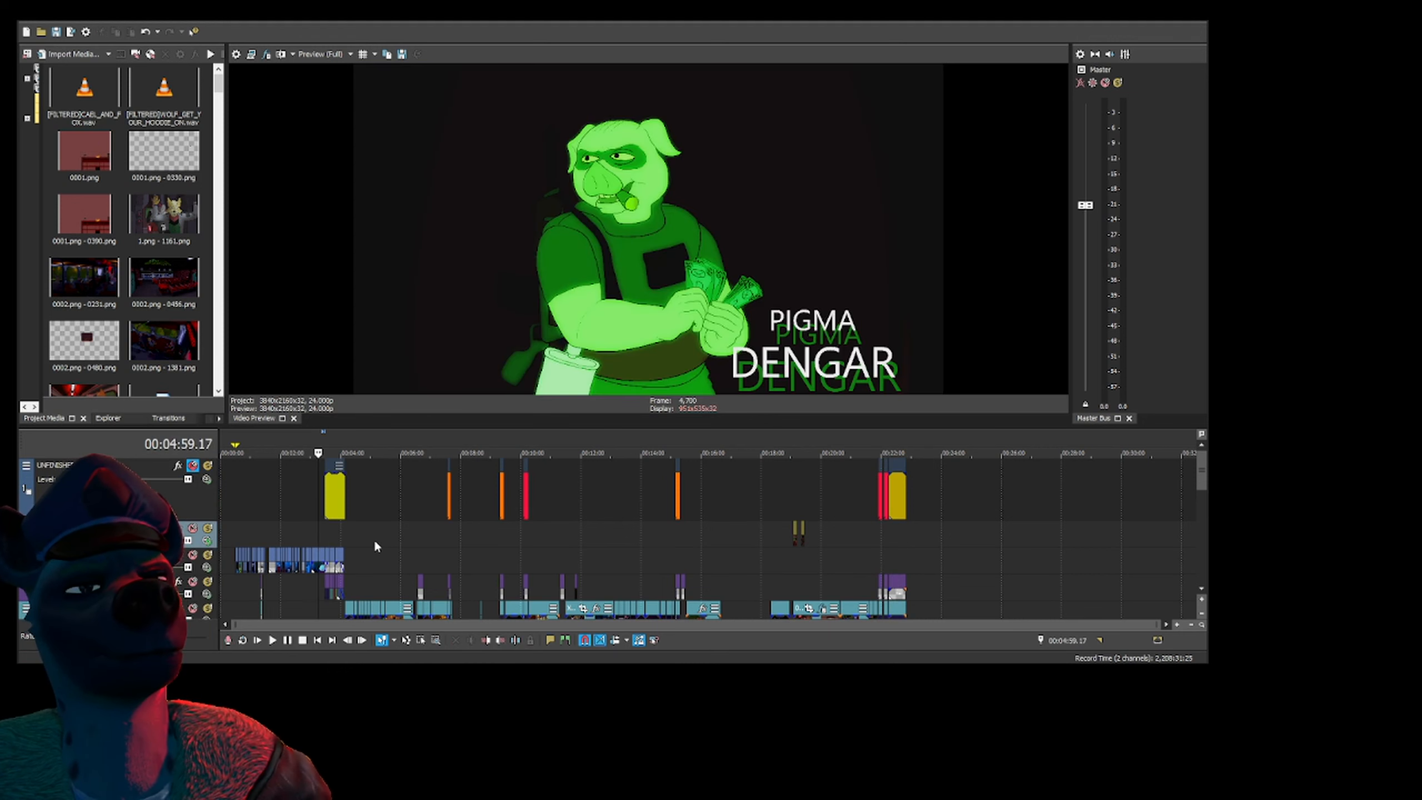
{"action": "left_click", "coordinate": [391, 546]}
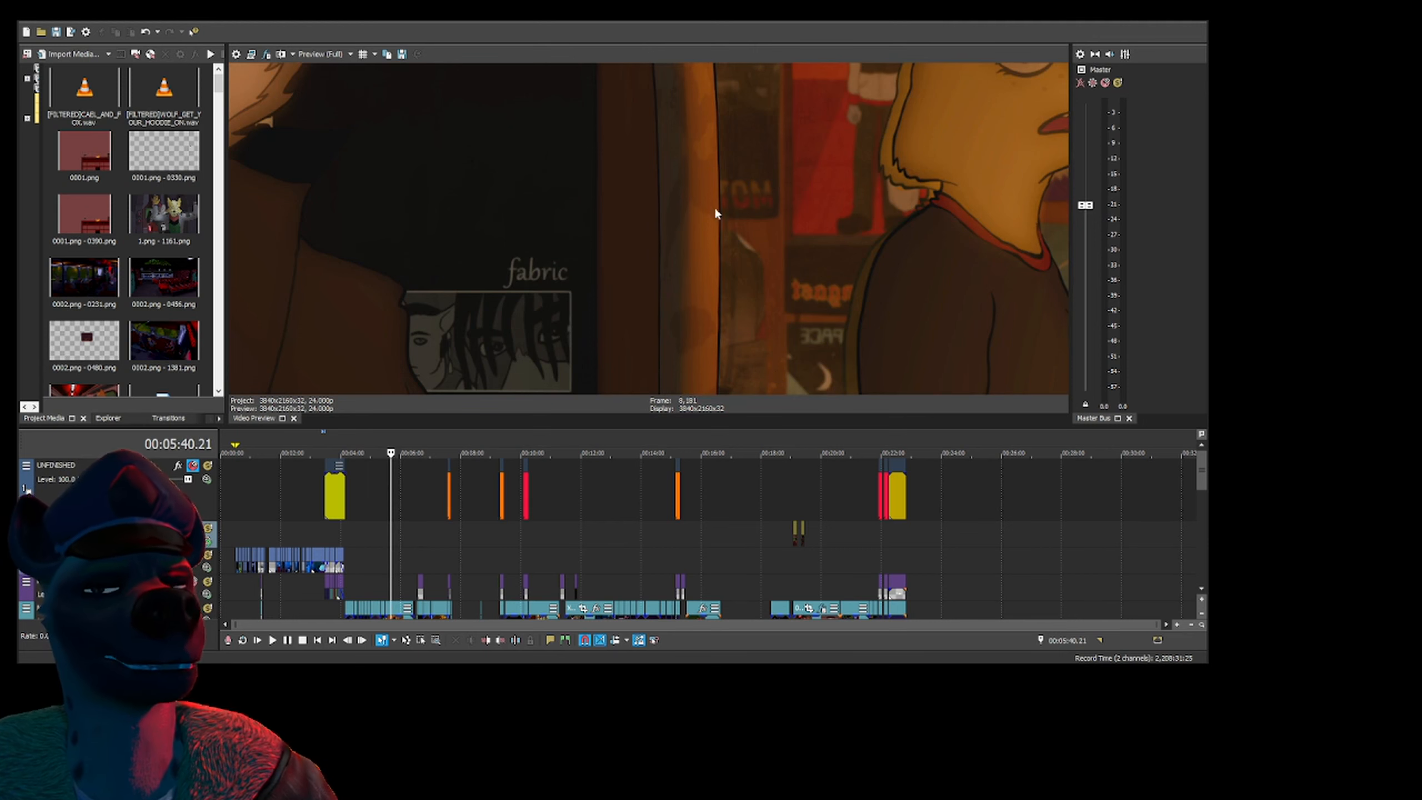
{"action": "left_click", "coordinate": [440, 552]}
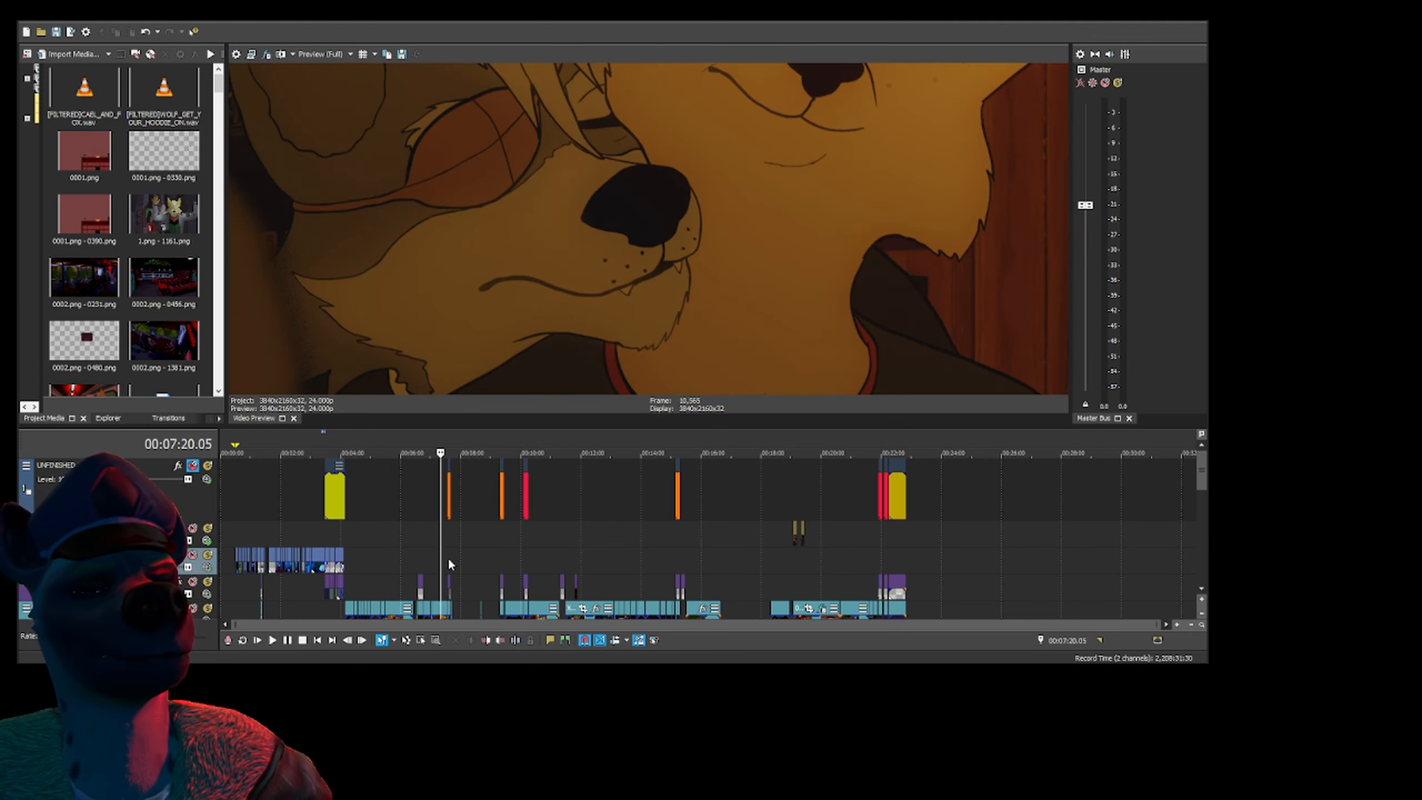
{"action": "left_click", "coordinate": [499, 536]}
{"action": "left_click", "coordinate": [510, 542]}
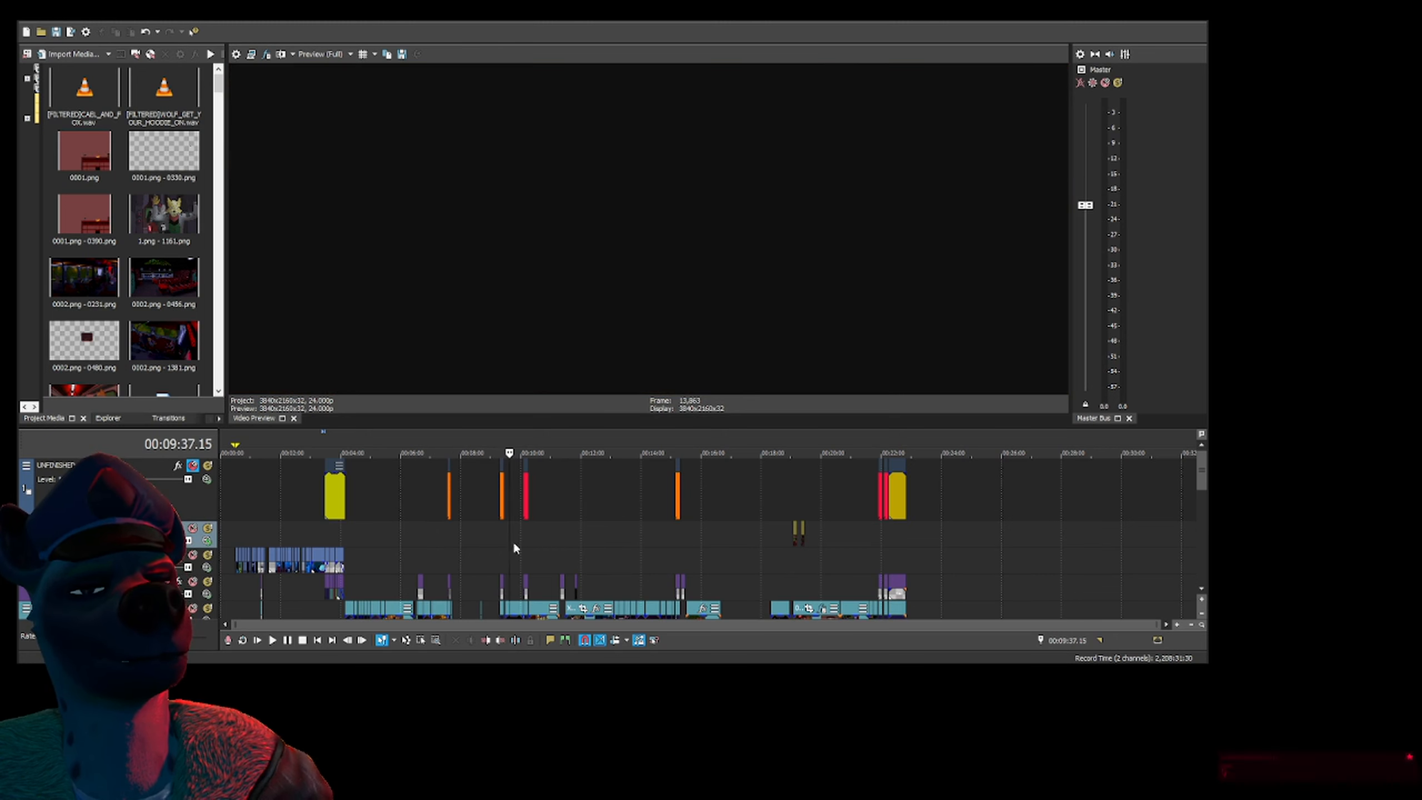
{"action": "left_click", "coordinate": [543, 546]}
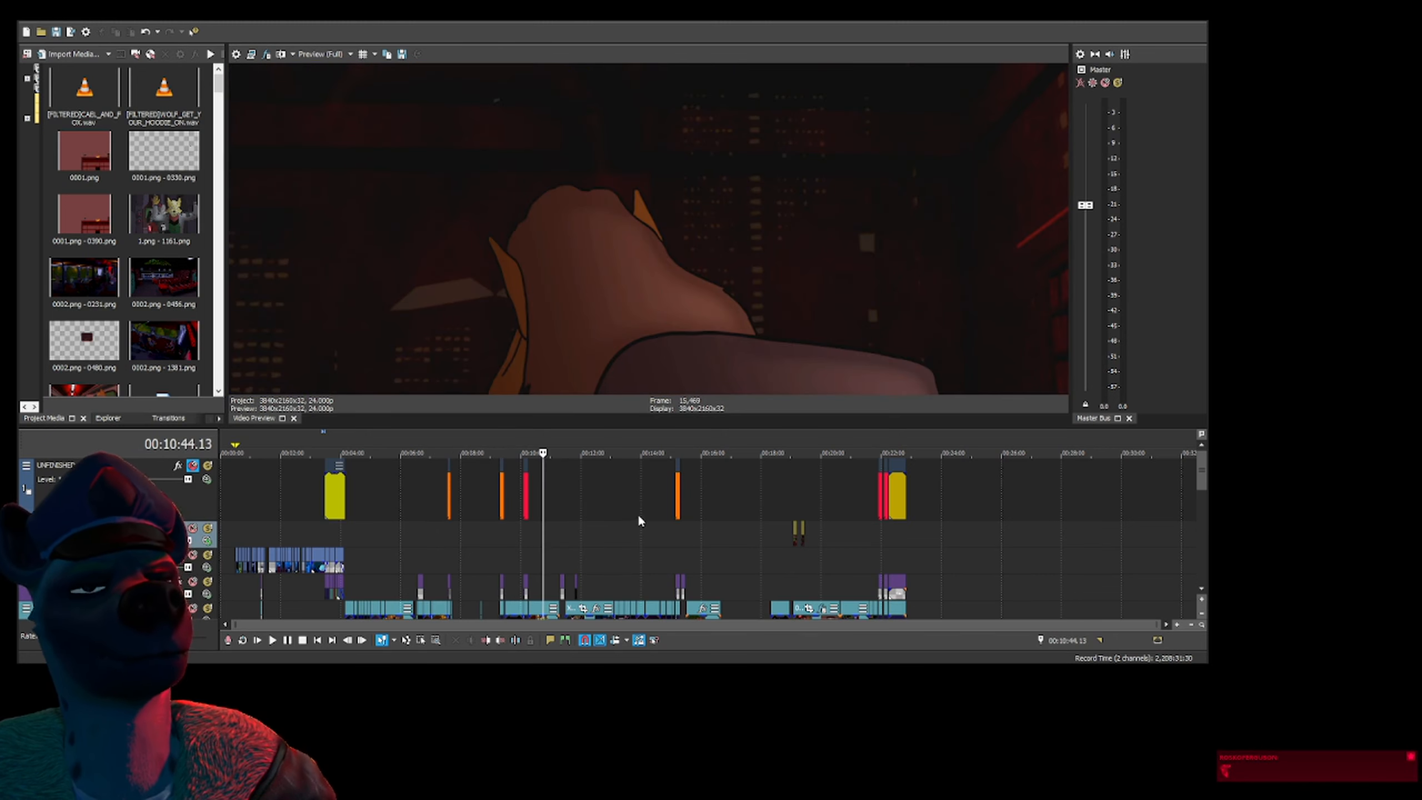
Spot-check the edit from 00:12:34.21 to 00:13:52.05, returning to the full "Call End" screen shot at 00:12:50.23
{"action": "left_click", "coordinate": [598, 561]}
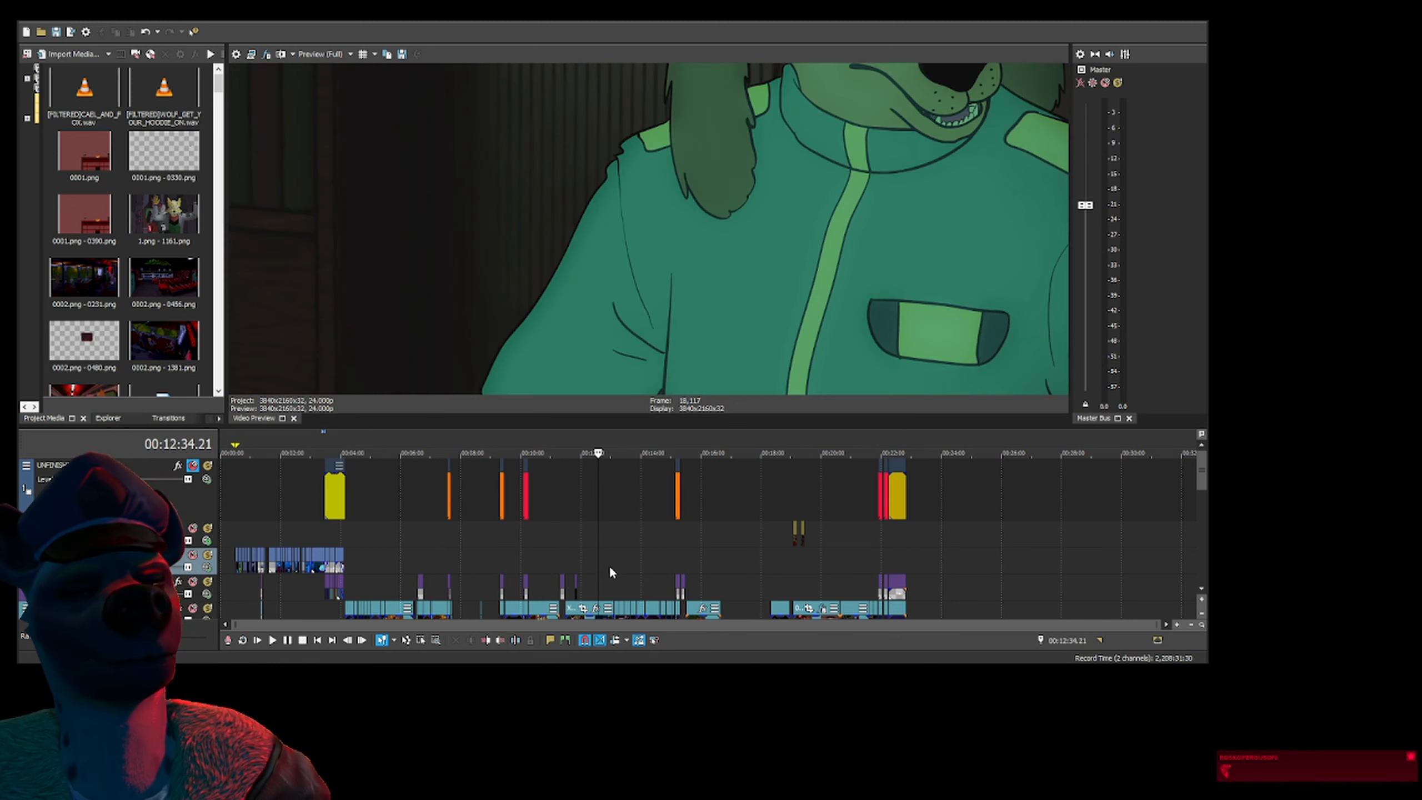
{"action": "left_click", "coordinate": [624, 565]}
{"action": "left_click", "coordinate": [638, 569]}
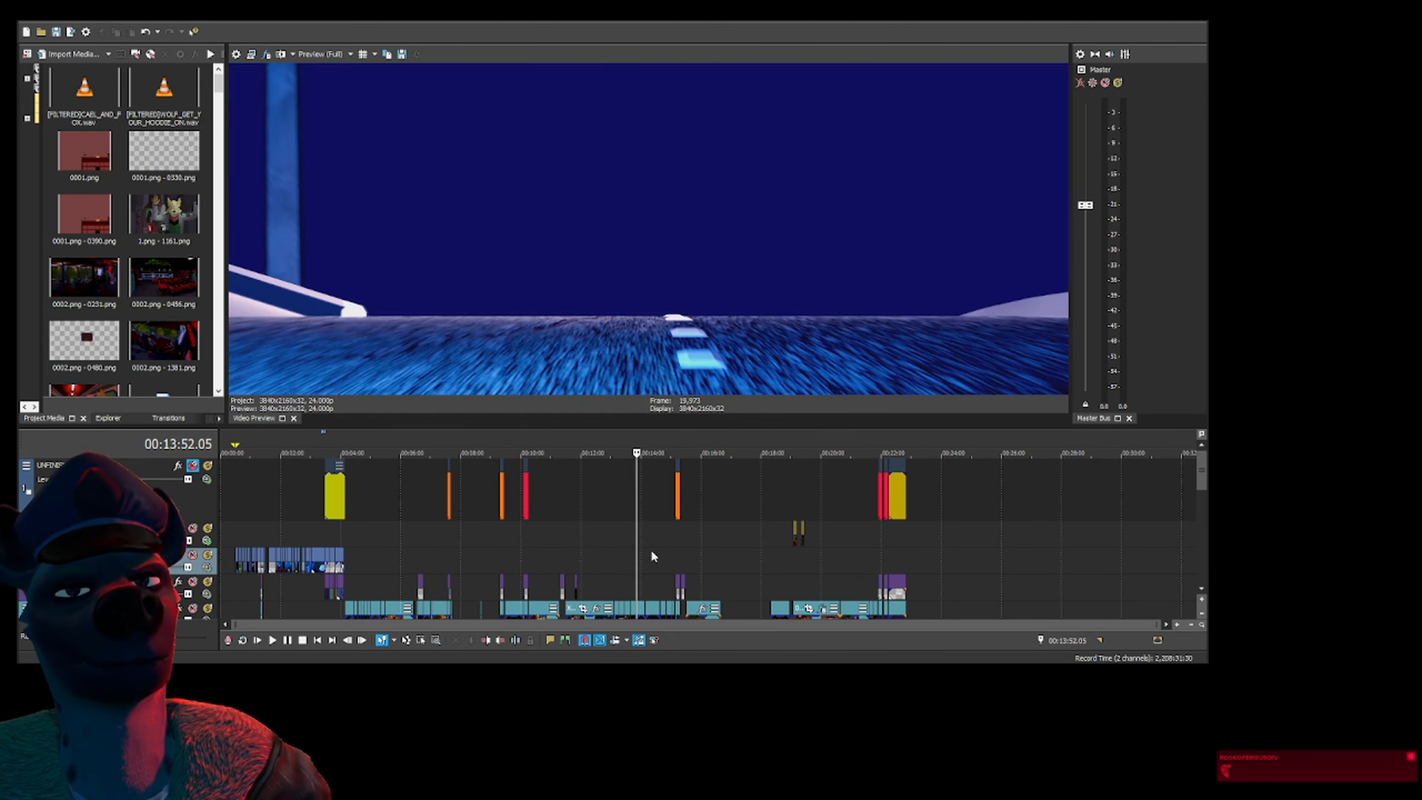
{"action": "left_click", "coordinate": [649, 550]}
{"action": "left_click", "coordinate": [637, 554]}
{"action": "left_click", "coordinate": [606, 554]}
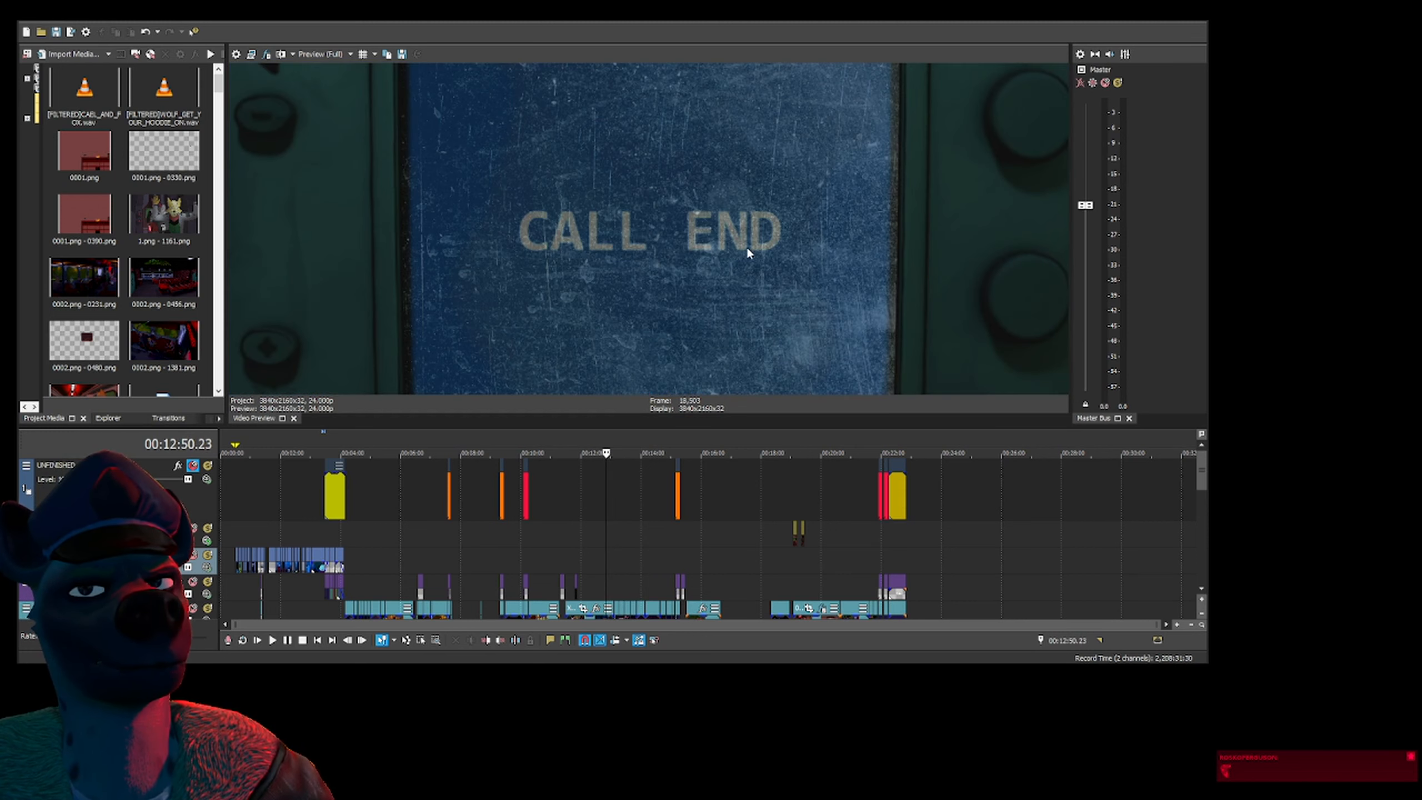
{"action": "scroll", "coordinate": [879, 286], "scroll_direction": "down", "scroll_amount": 3}
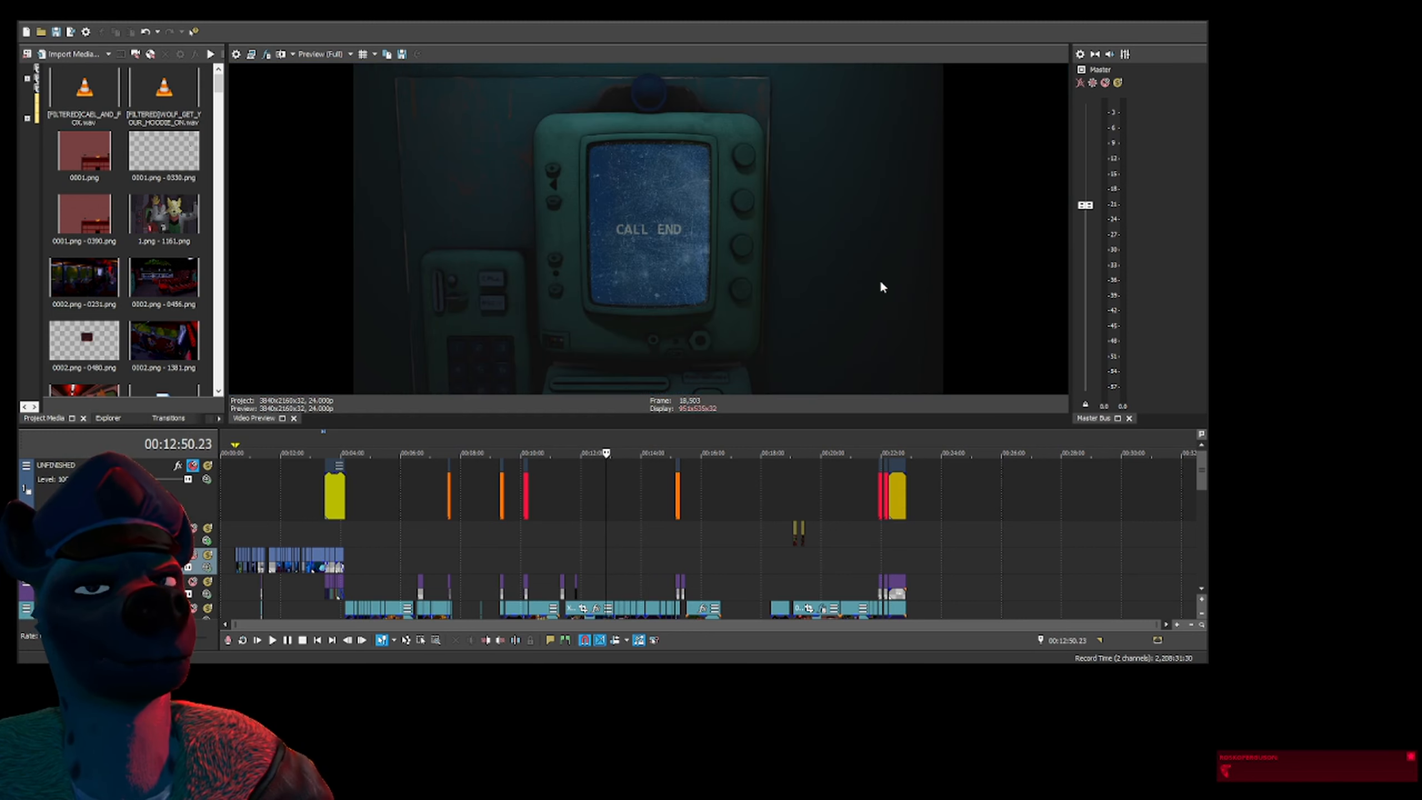
Revisit the yellow credits placeholders and the orange and red unfinished scene placeholders up to 00:15:08.23
{"action": "left_click", "coordinate": [334, 508]}
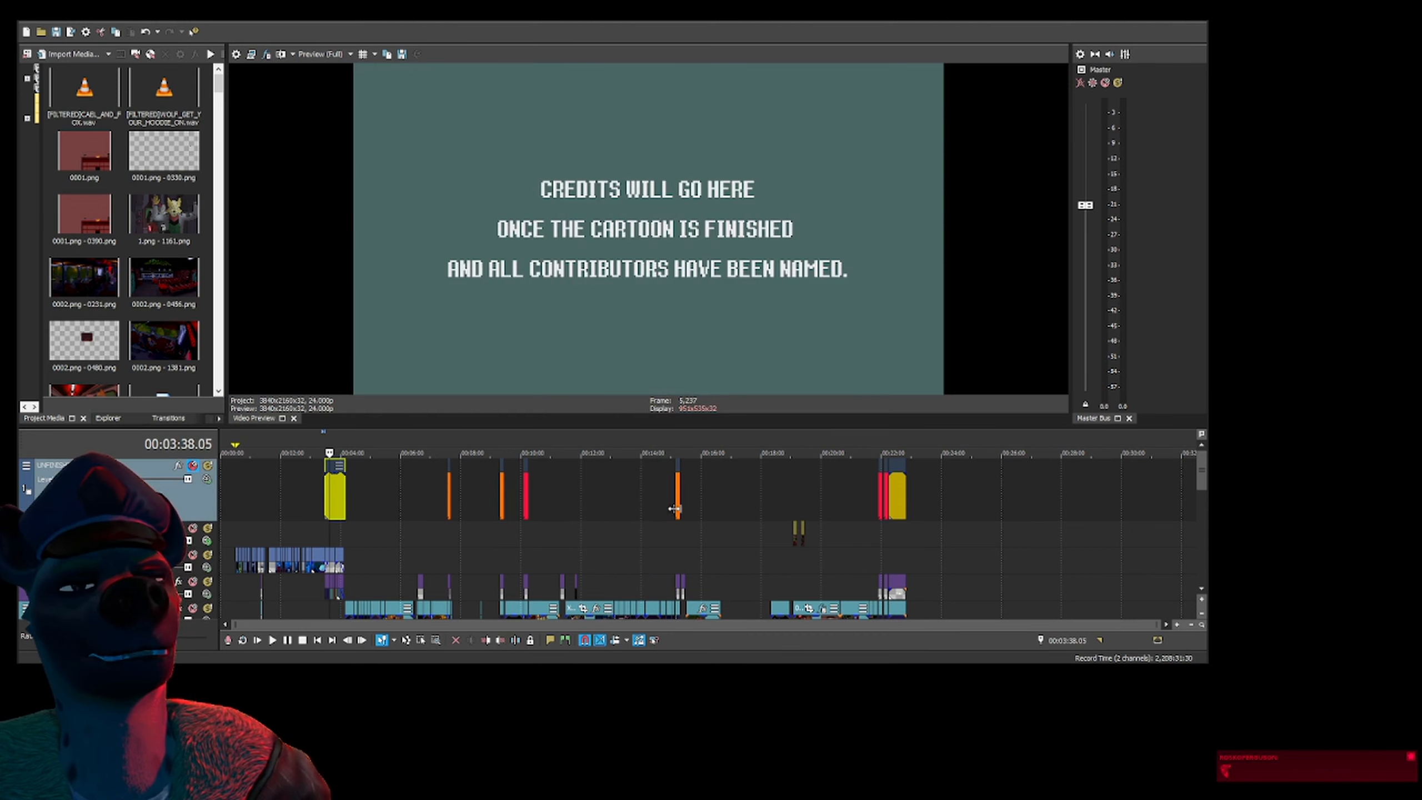
{"action": "left_click", "coordinate": [899, 502]}
{"action": "left_click", "coordinate": [447, 502]}
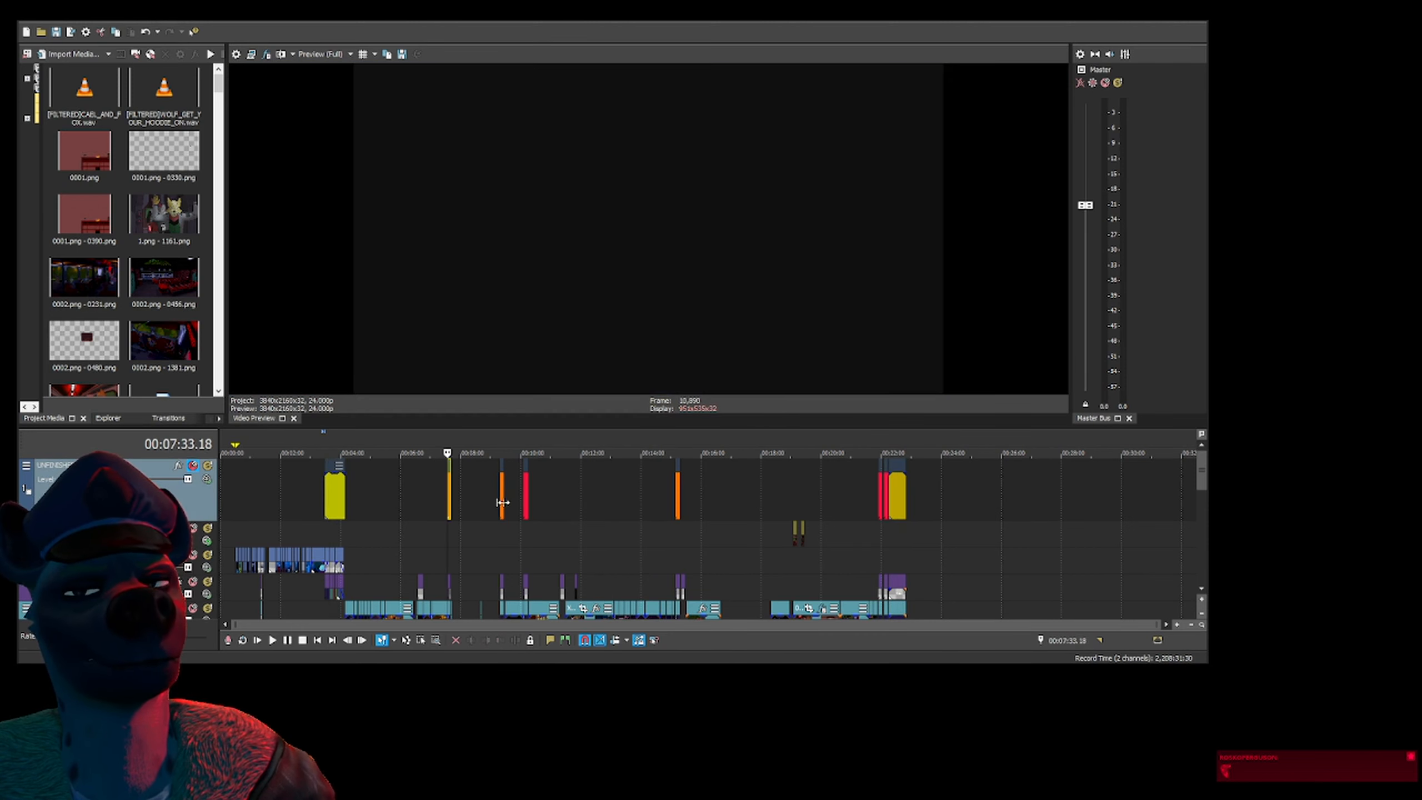
{"action": "left_click", "coordinate": [503, 501]}
{"action": "left_click", "coordinate": [524, 498]}
{"action": "left_click", "coordinate": [677, 495]}
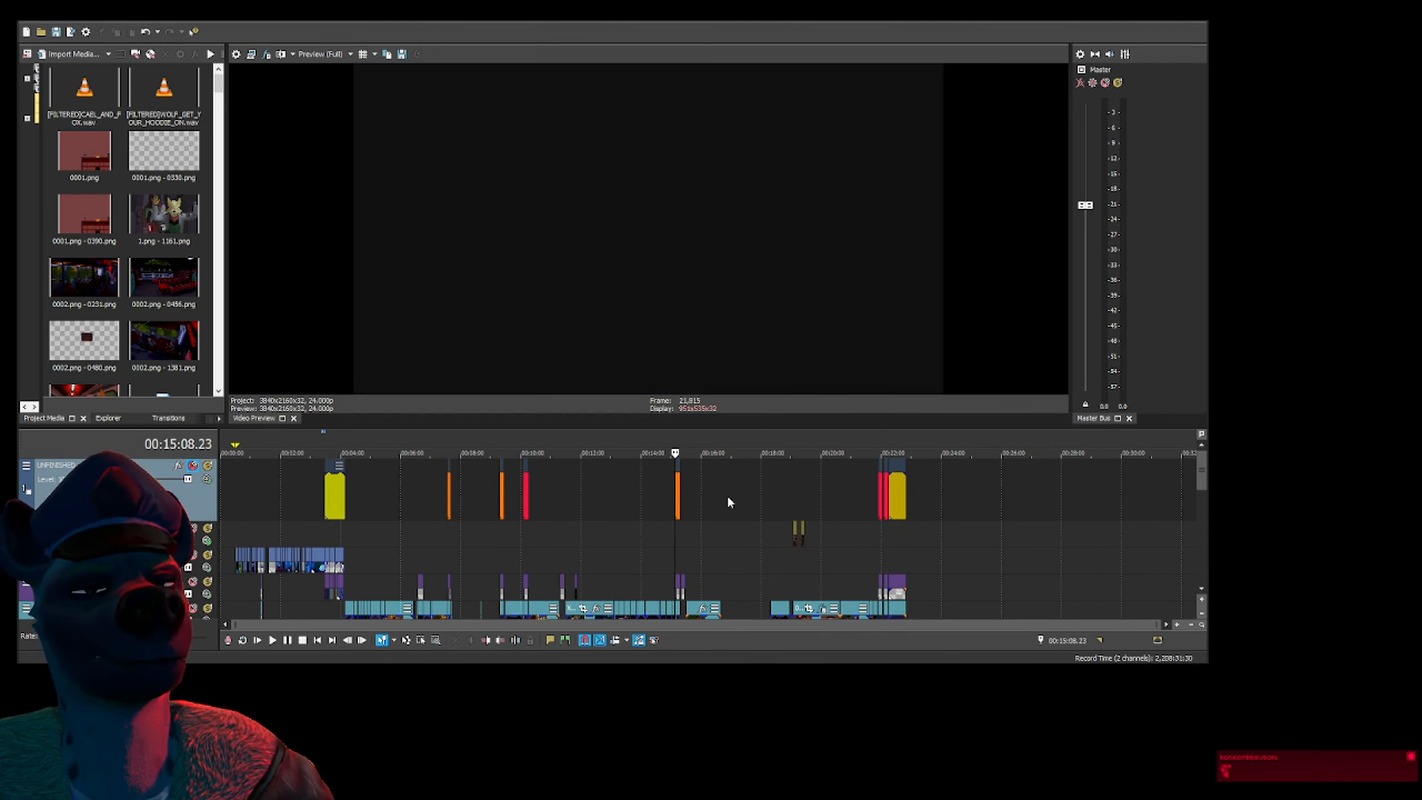
Revisit the "James Captured, Taken to Andross" and "Space Dynamics Stand-Off" unfinished scene placeholders
{"action": "left_click", "coordinate": [880, 490]}
{"action": "left_click", "coordinate": [885, 492]}
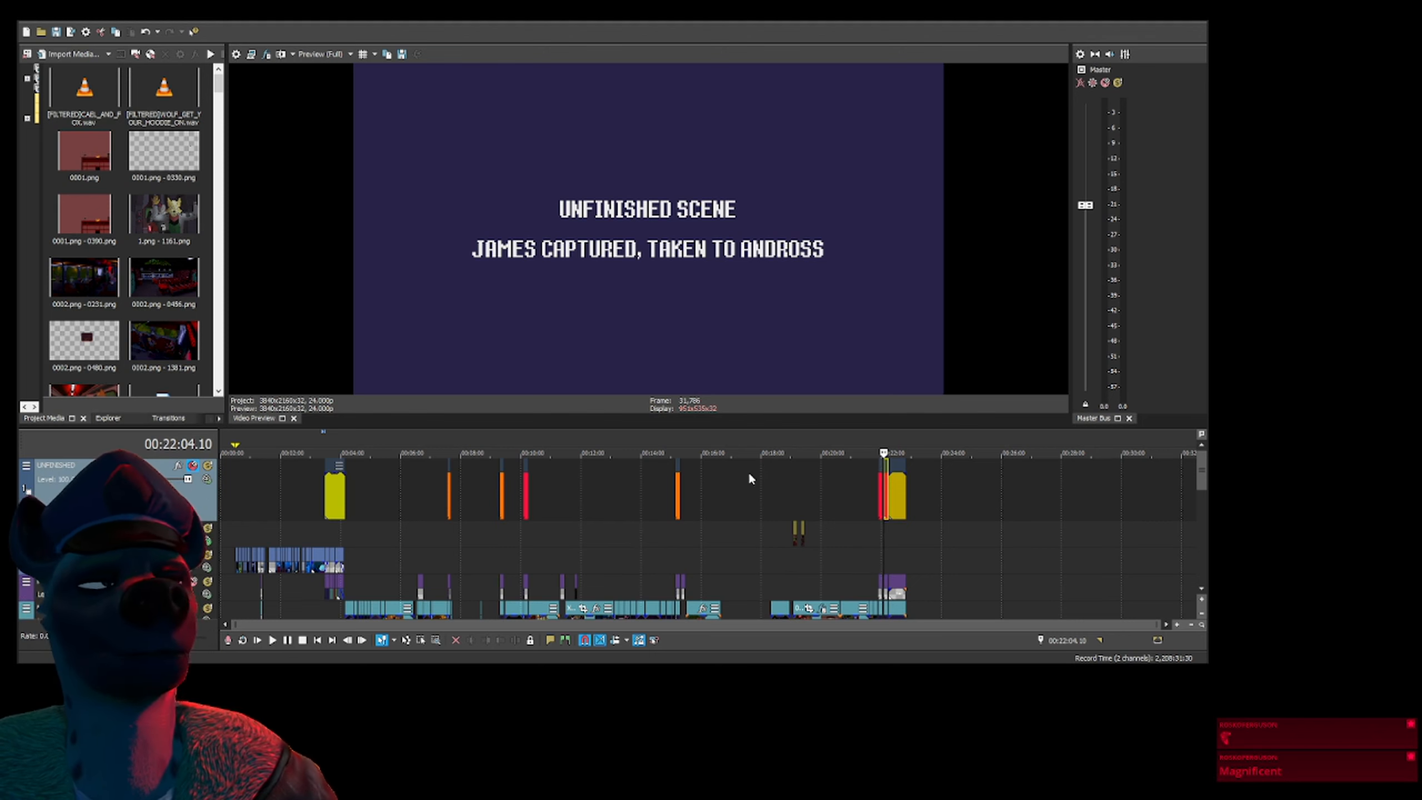
{"action": "left_click", "coordinate": [502, 504]}
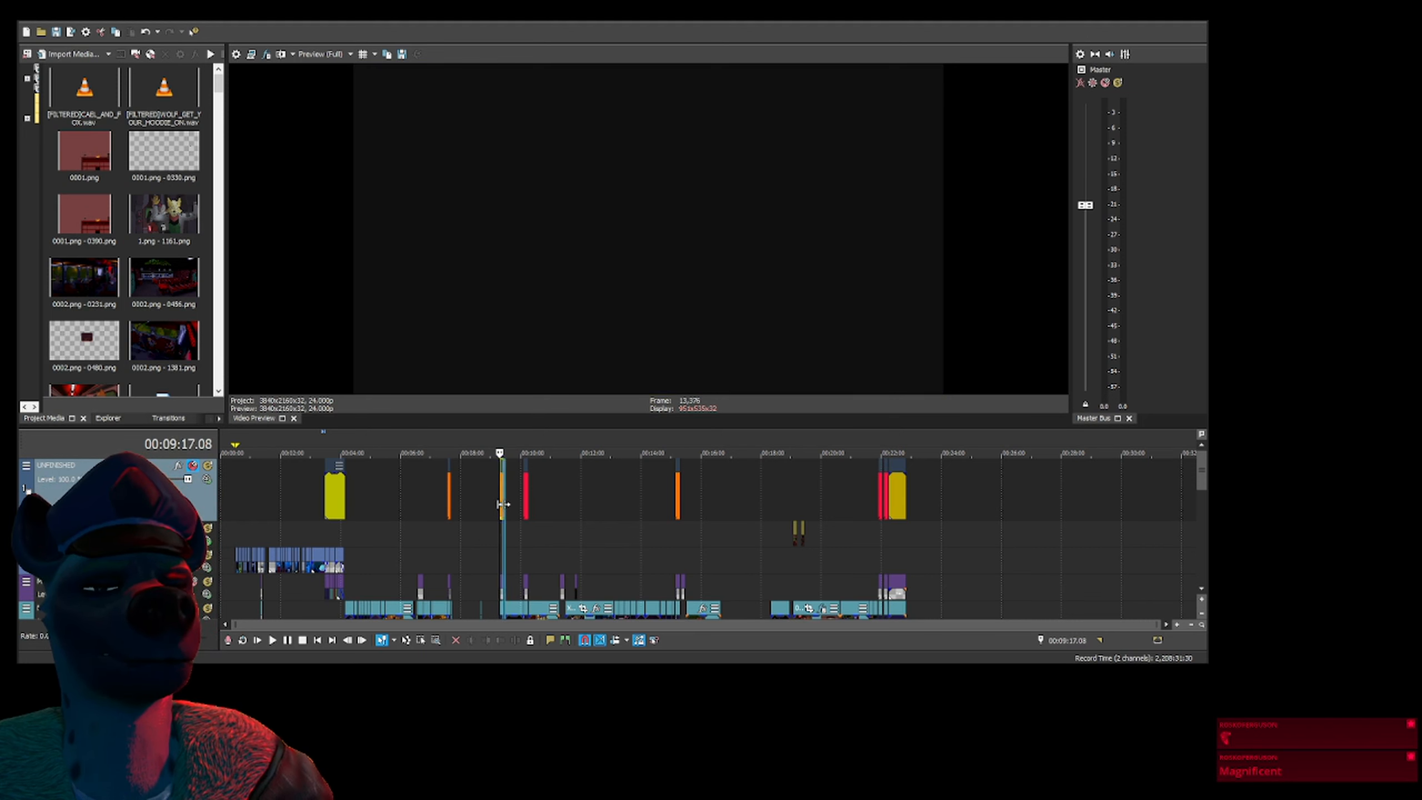
{"action": "left_click", "coordinate": [503, 507]}
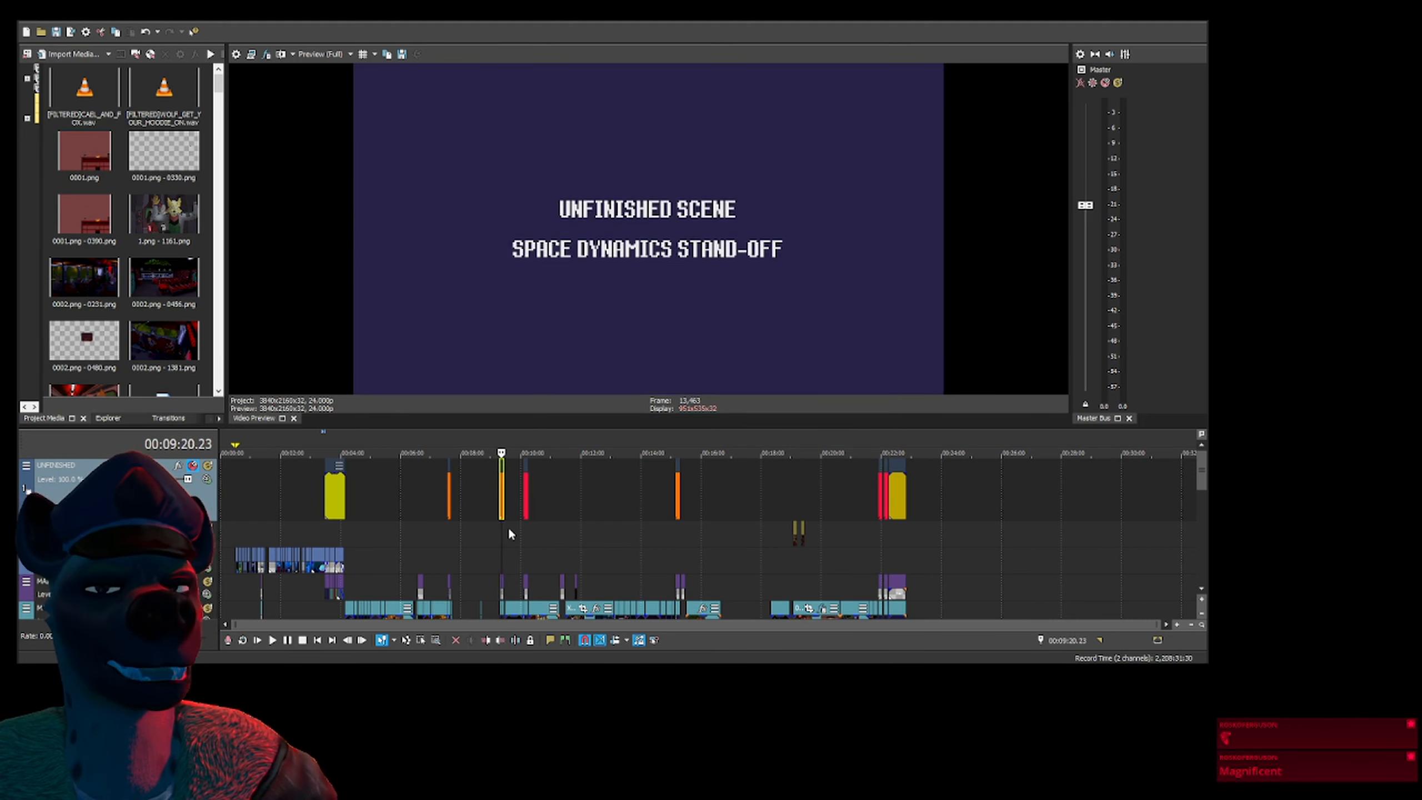
{"action": "left_click", "coordinate": [509, 534]}
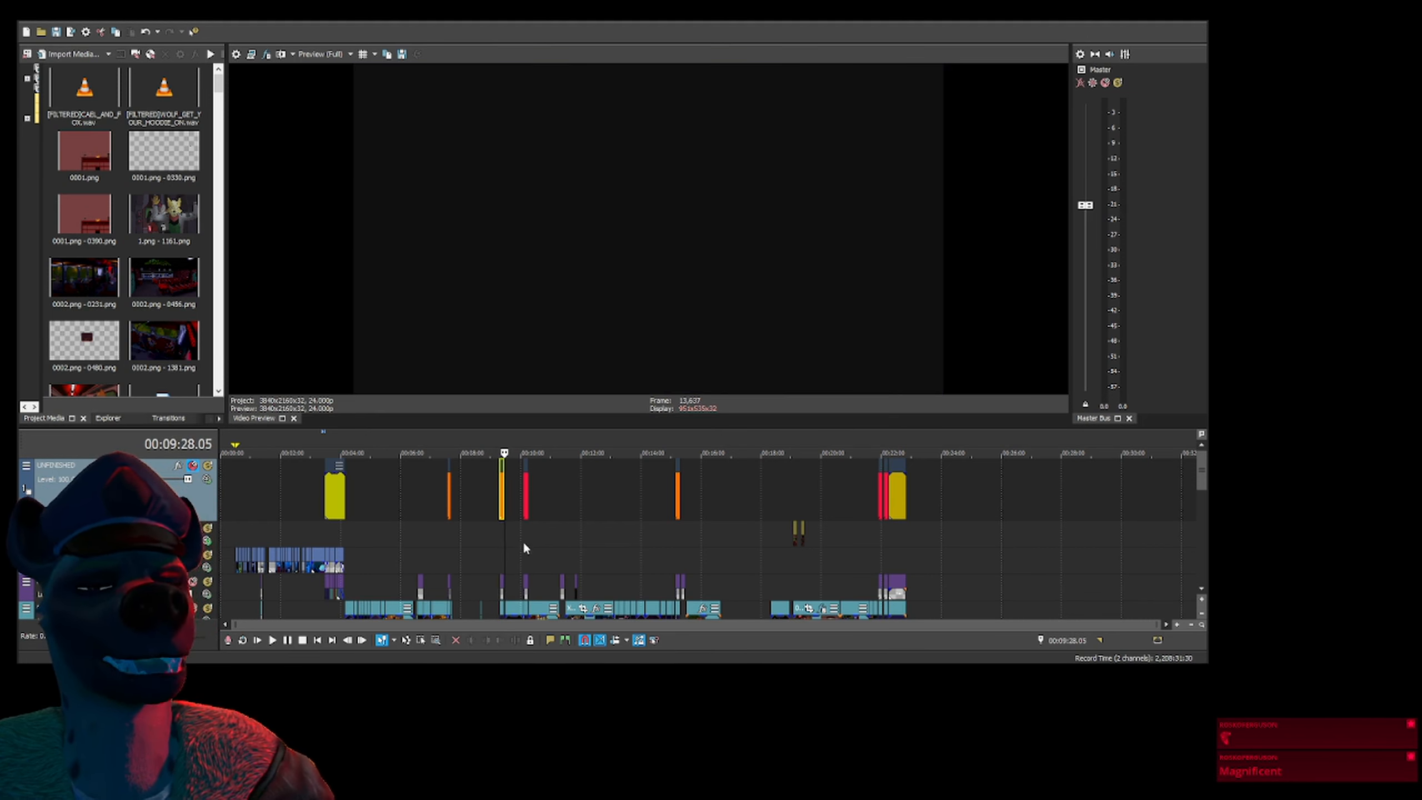
Mark time ranges within and past the end of the edit, returning to the "Confronted by the Separatists" placeholder
{"action": "left_click_drag", "start_coordinate": [547, 507], "coordinate": [574, 507]}
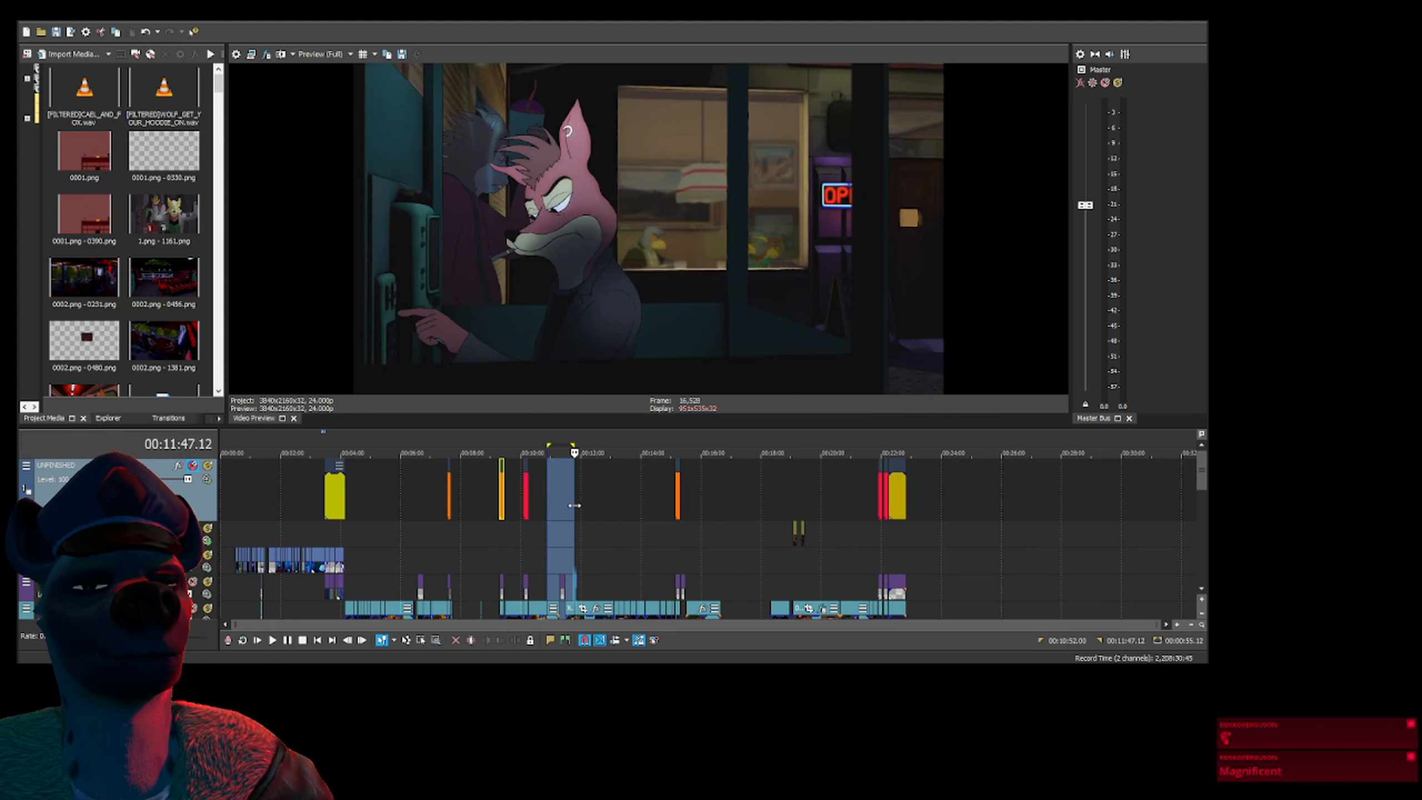
{"action": "left_click_drag", "start_coordinate": [908, 497], "coordinate": [1006, 502]}
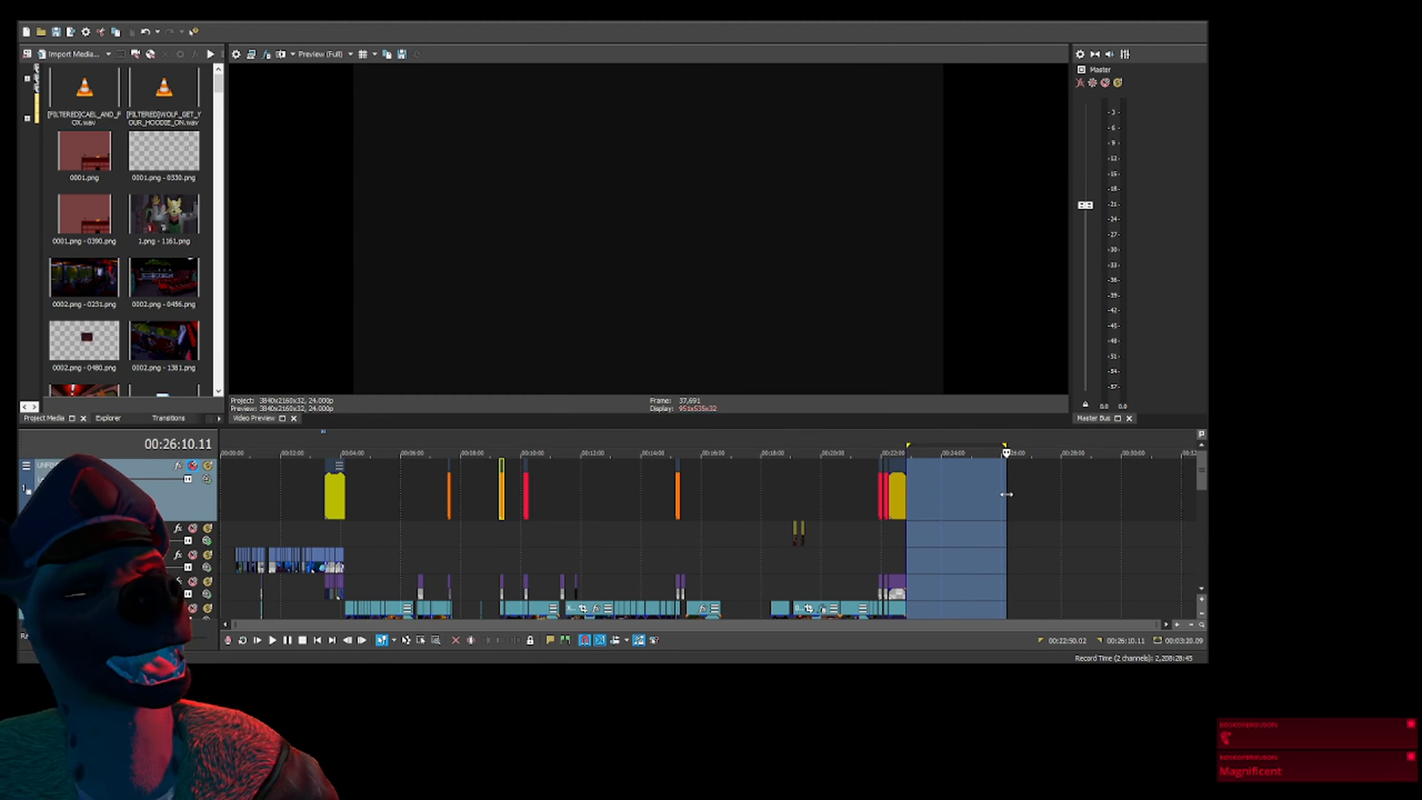
{"action": "left_click_drag", "start_coordinate": [1006, 494], "coordinate": [1057, 501]}
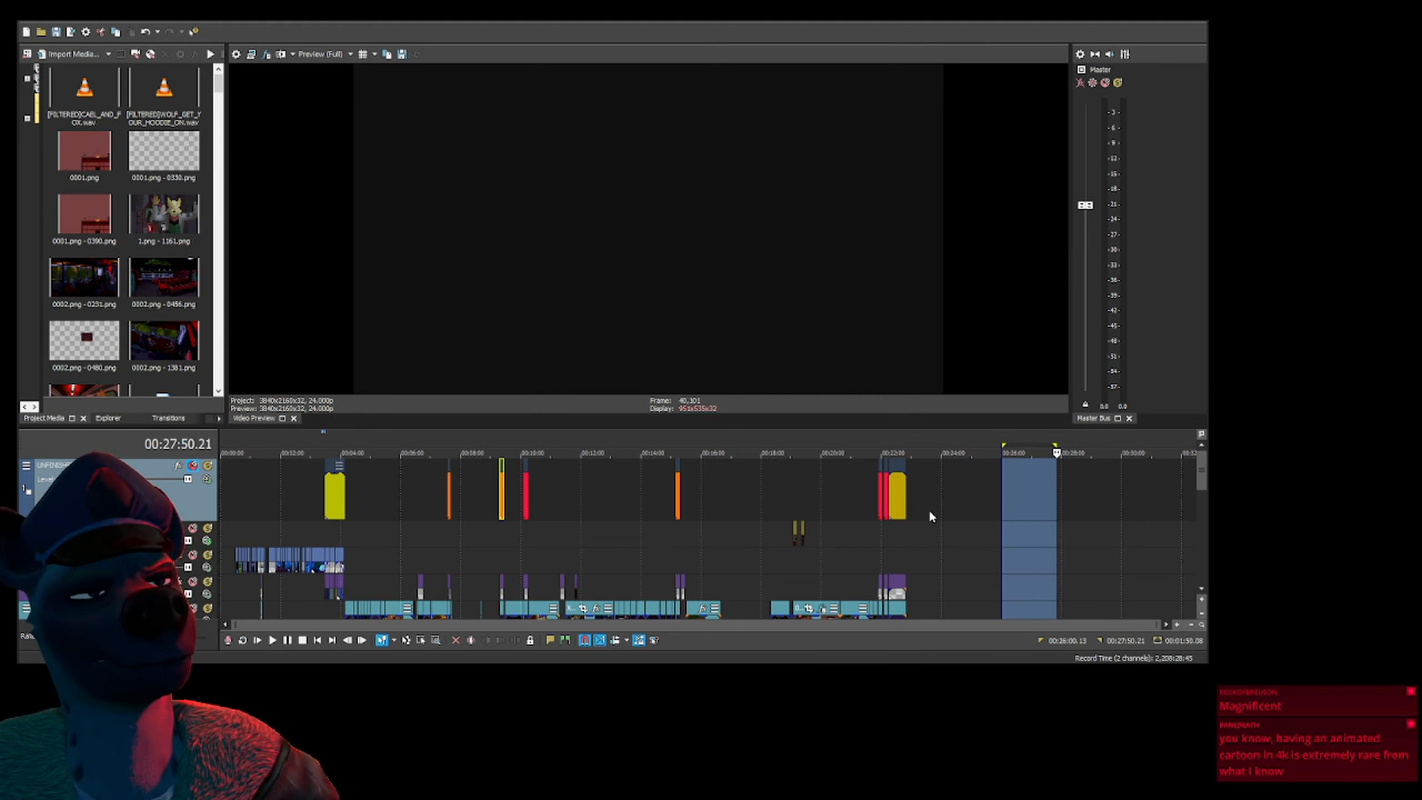
{"action": "left_click", "coordinate": [878, 532]}
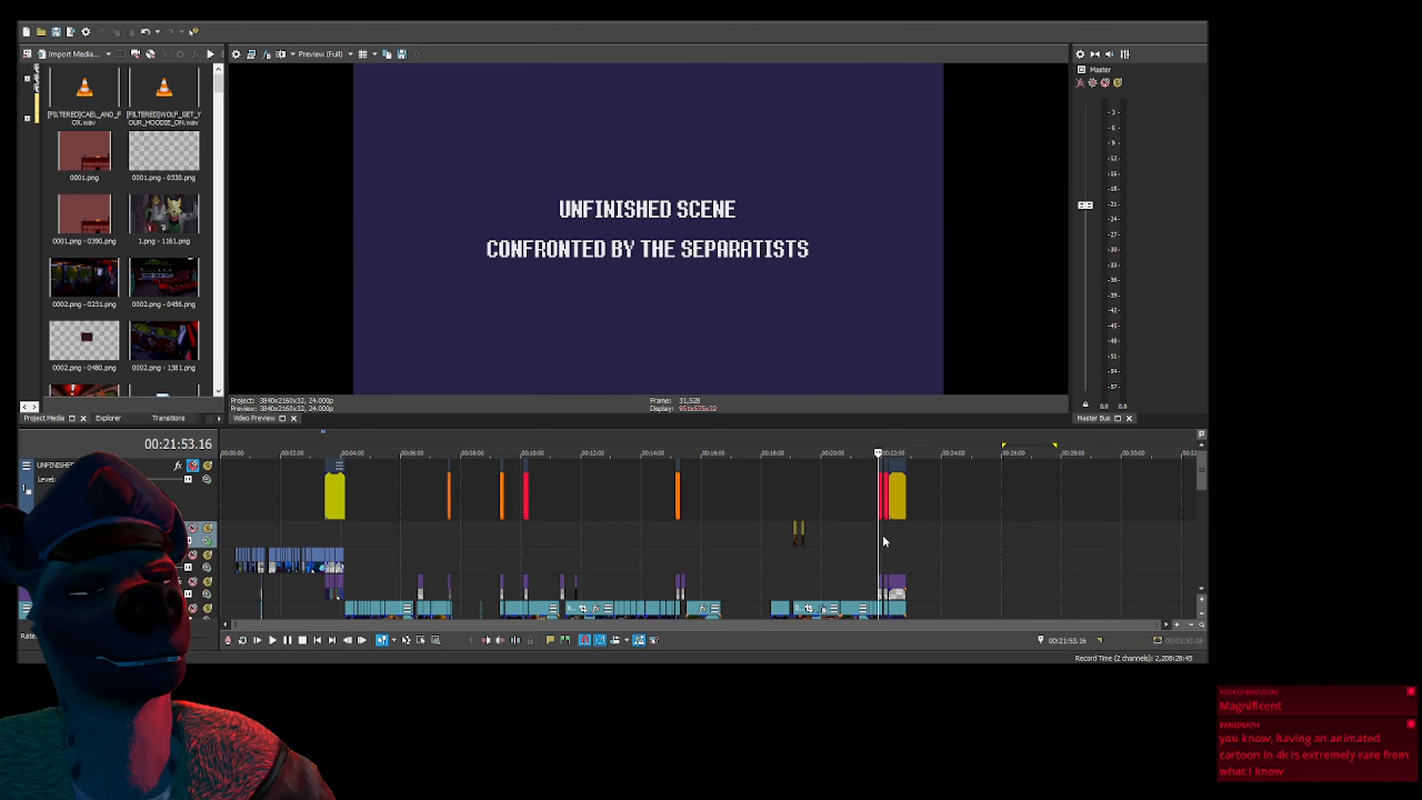
{"action": "left_click", "coordinate": [882, 534]}
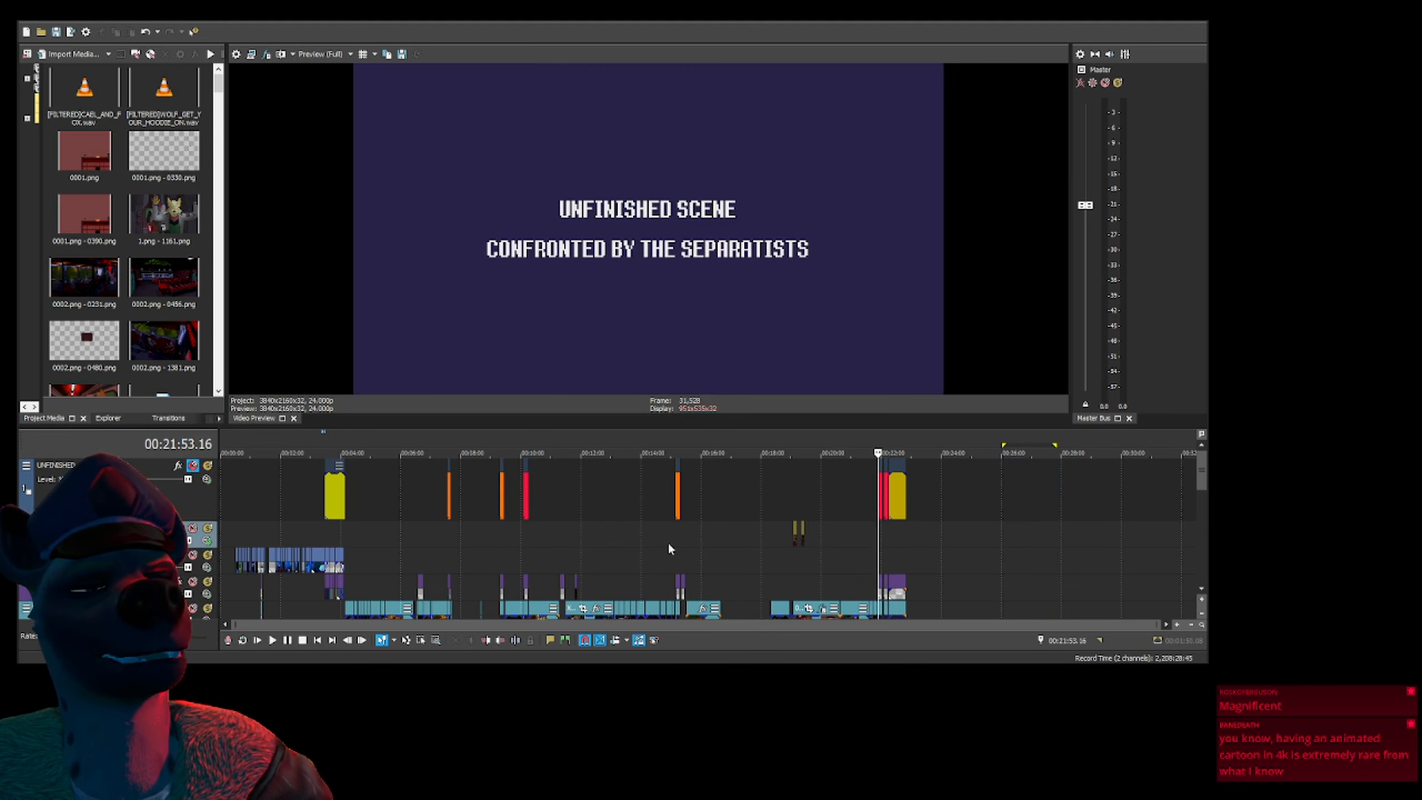
Spot-check the early edit, from the poster room shot at 00:05:28.02 back to the frog character's shot at 00:02:01.01
{"action": "left_click", "coordinate": [423, 555]}
{"action": "left_click", "coordinate": [384, 551]}
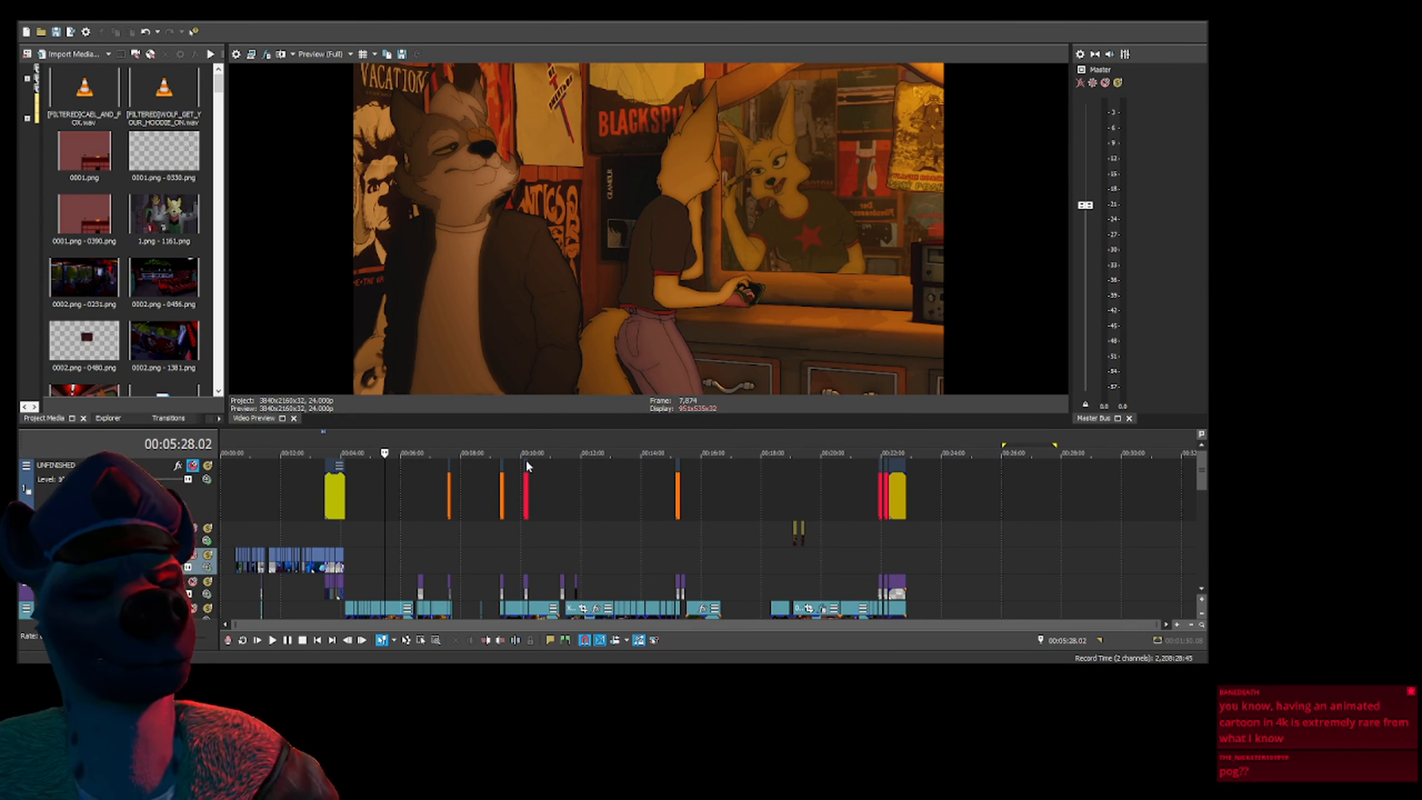
{"action": "left_click", "coordinate": [304, 532]}
{"action": "left_click", "coordinate": [282, 536]}
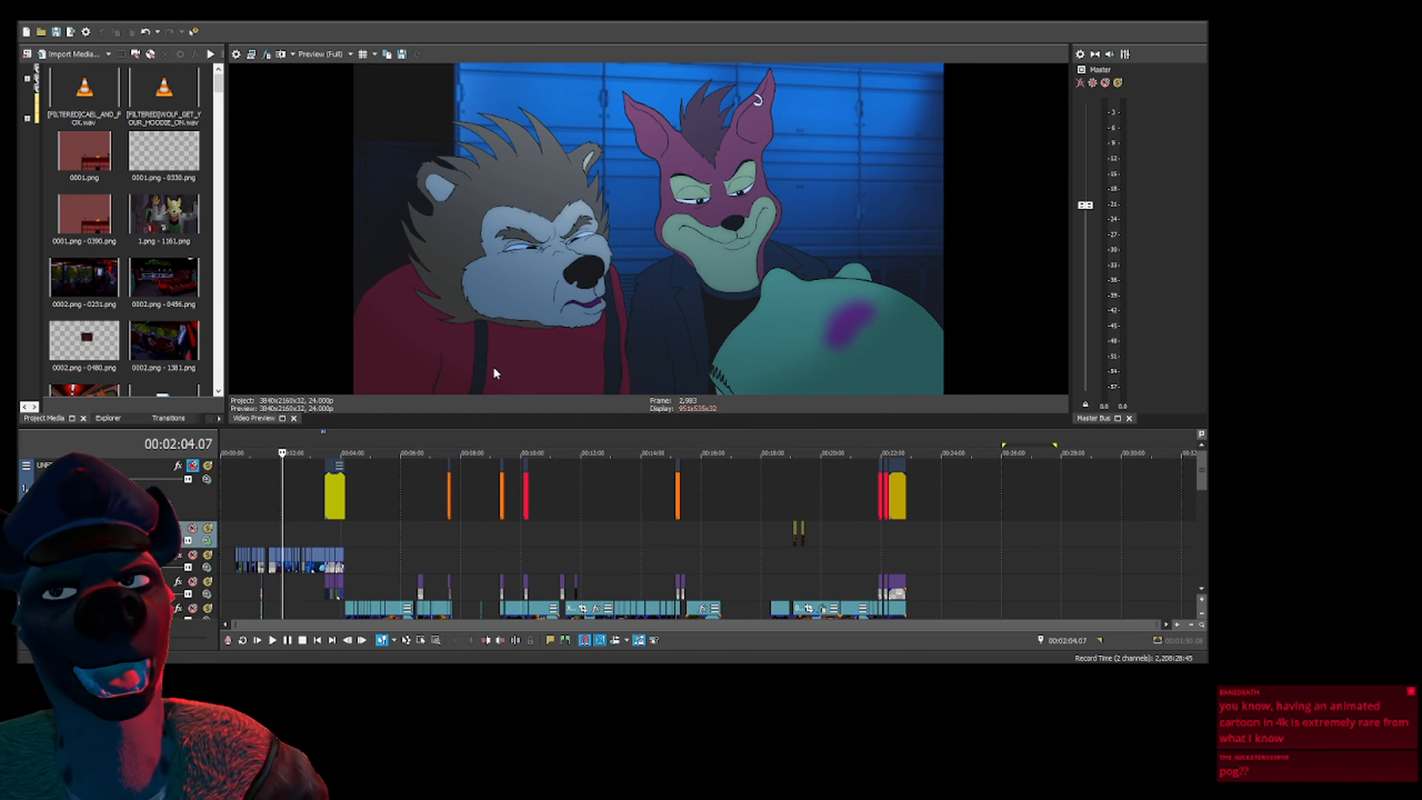
{"action": "key", "text": "Left"}
{"action": "key", "text": "Left"}
{"action": "scroll", "coordinate": [597, 467], "scroll_direction": "up", "scroll_amount": 1}
{"action": "scroll", "coordinate": [593, 474], "scroll_direction": "up", "scroll_amount": 6}
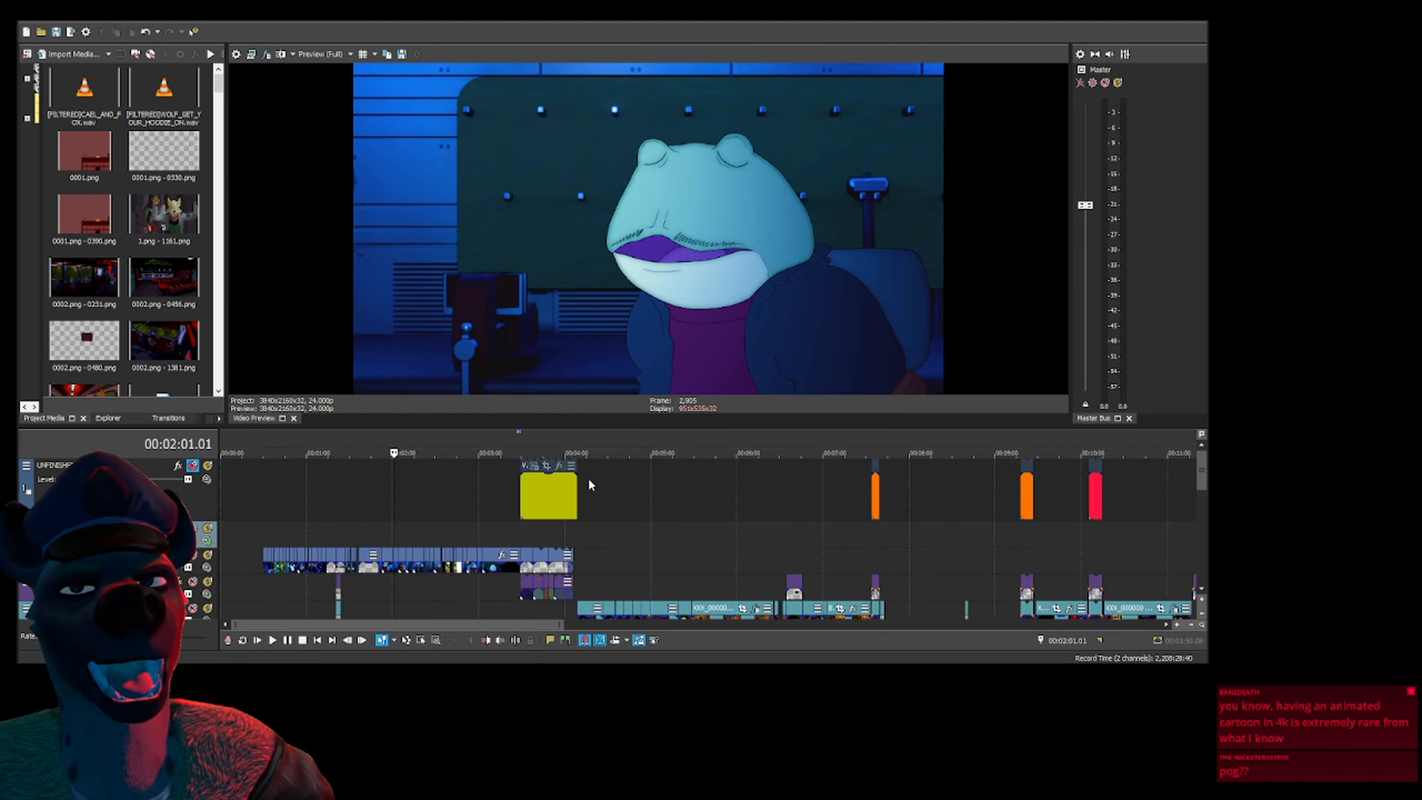
Spot-check the opening sequence's shots between 00:00:53.20 and 00:01:58.13, including the cockpit shot at 00:01:10.16
{"action": "left_click", "coordinate": [616, 505]}
{"action": "left_click", "coordinate": [662, 530]}
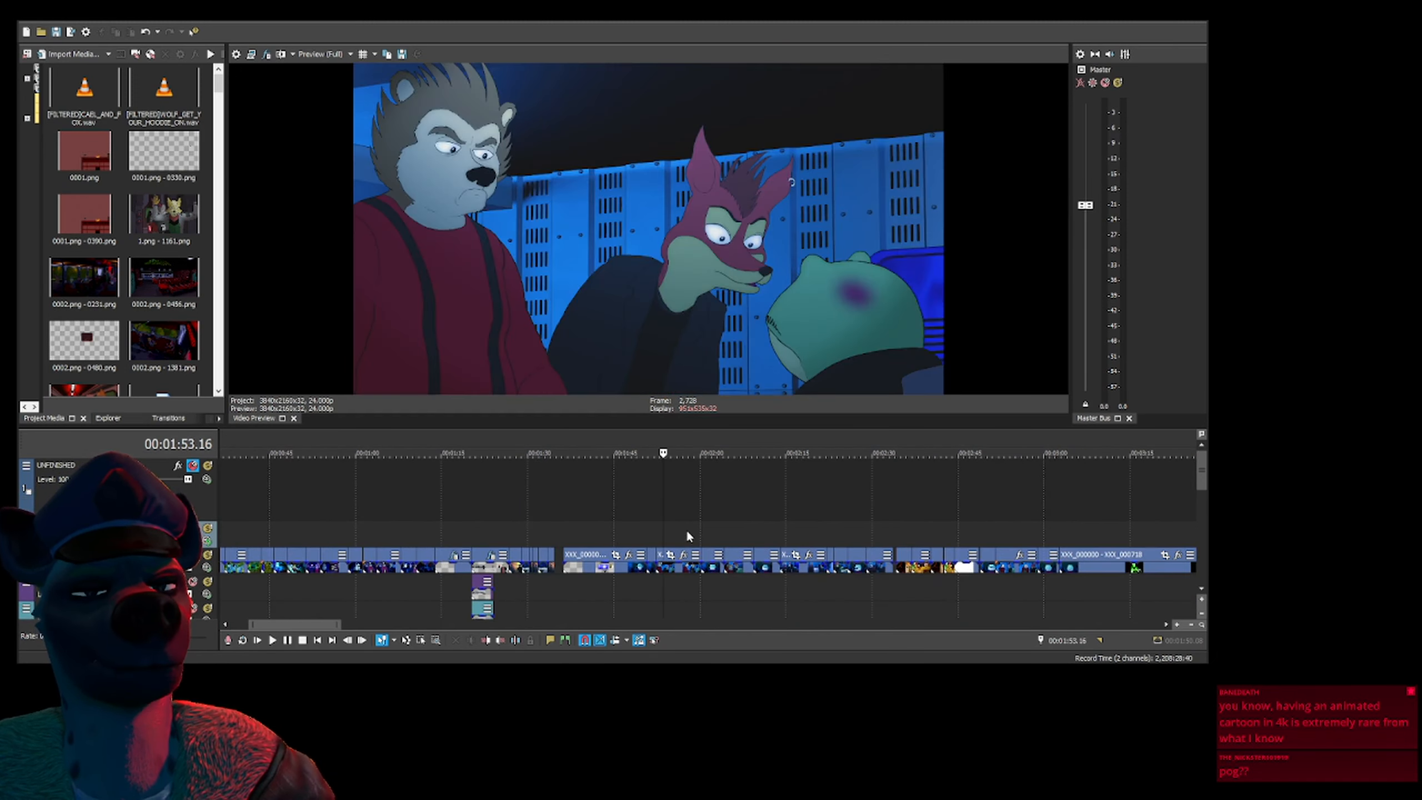
{"action": "left_click", "coordinate": [702, 531]}
{"action": "left_click", "coordinate": [724, 529]}
{"action": "left_click", "coordinate": [693, 527]}
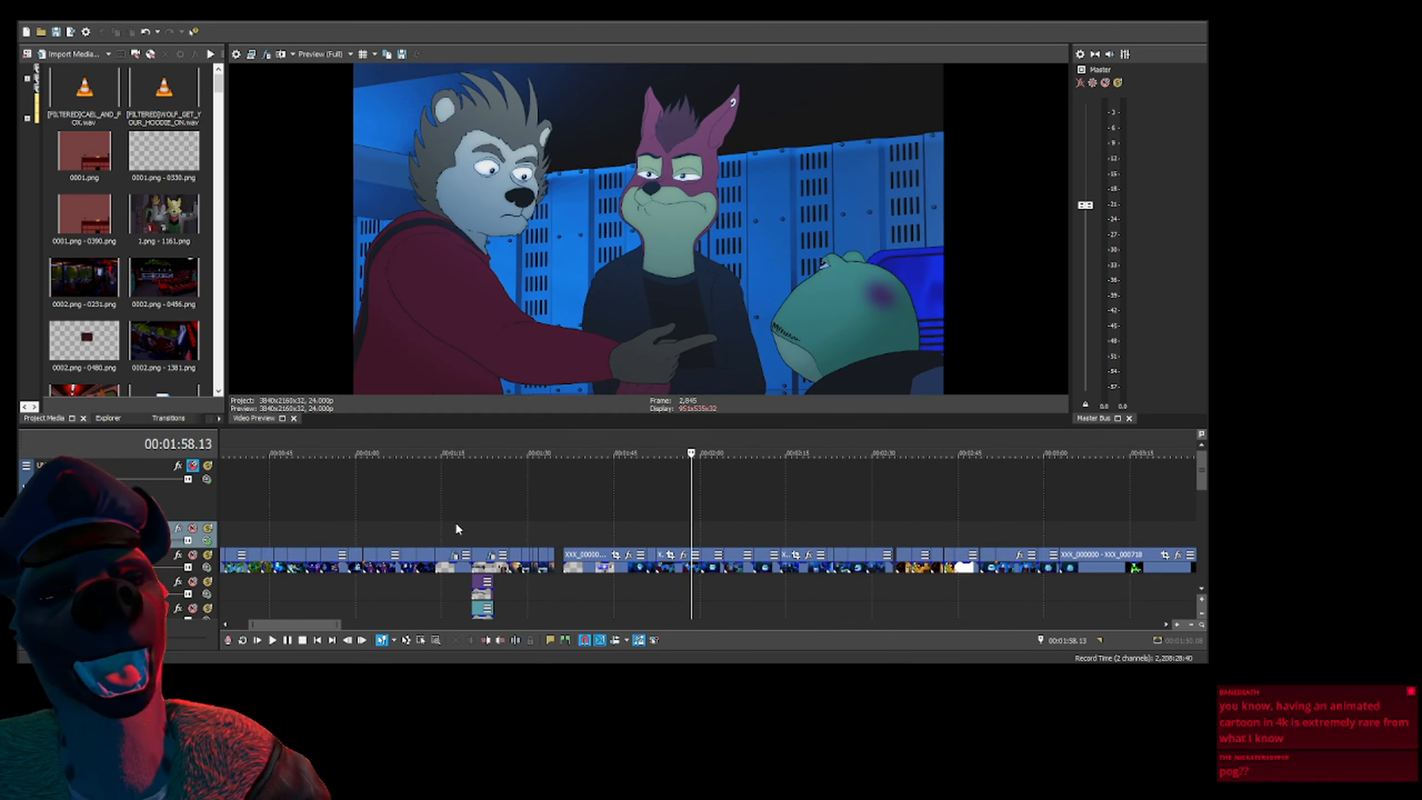
{"action": "left_click", "coordinate": [413, 529]}
{"action": "left_click", "coordinate": [390, 530]}
{"action": "left_click", "coordinate": [320, 532]}
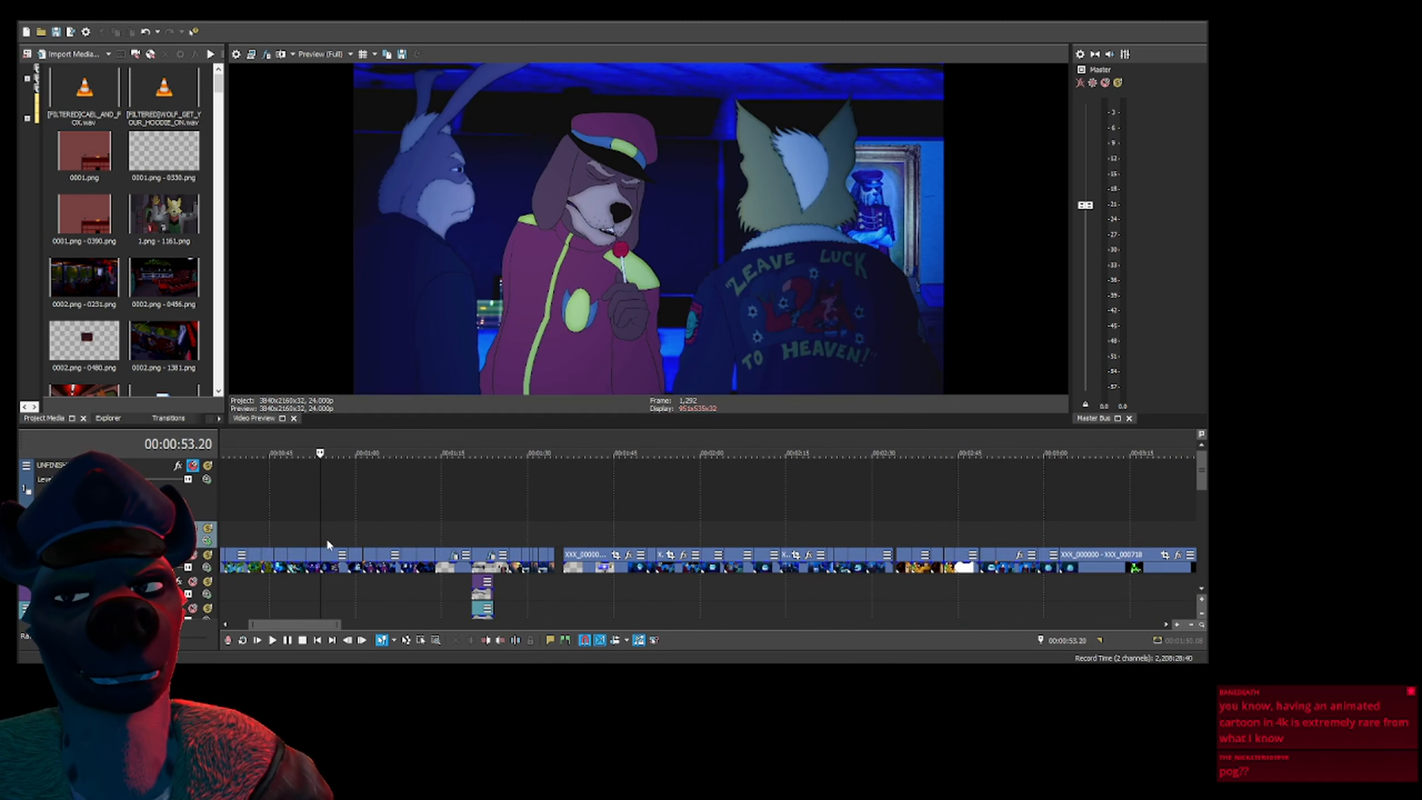
{"action": "left_click", "coordinate": [416, 532]}
Review the opening credits card at 00:03:58.13 and play the night car shot around 00:04:48
{"action": "scroll", "coordinate": [987, 516], "scroll_direction": "down", "scroll_amount": 3}
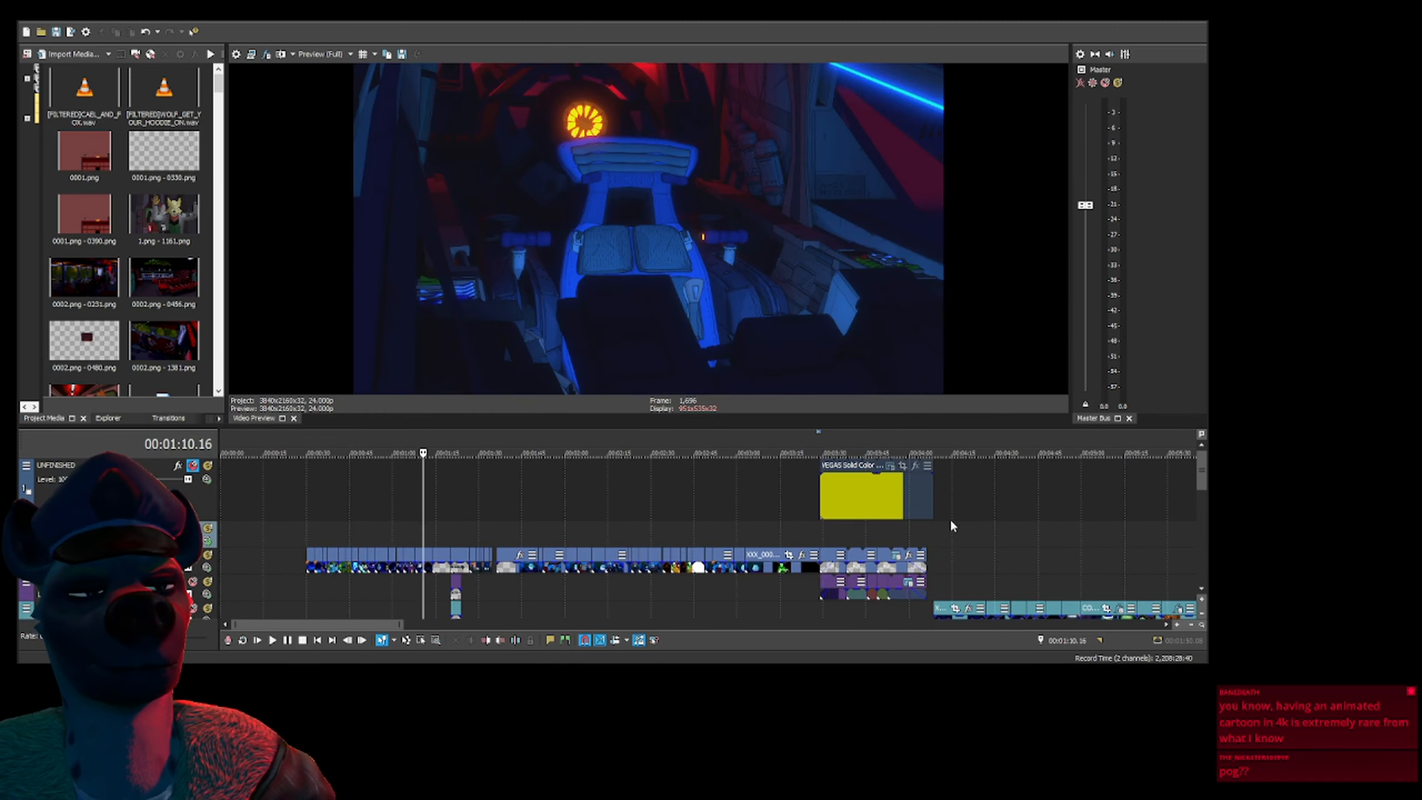
{"action": "left_click", "coordinate": [737, 533]}
{"action": "left_click", "coordinate": [908, 539]}
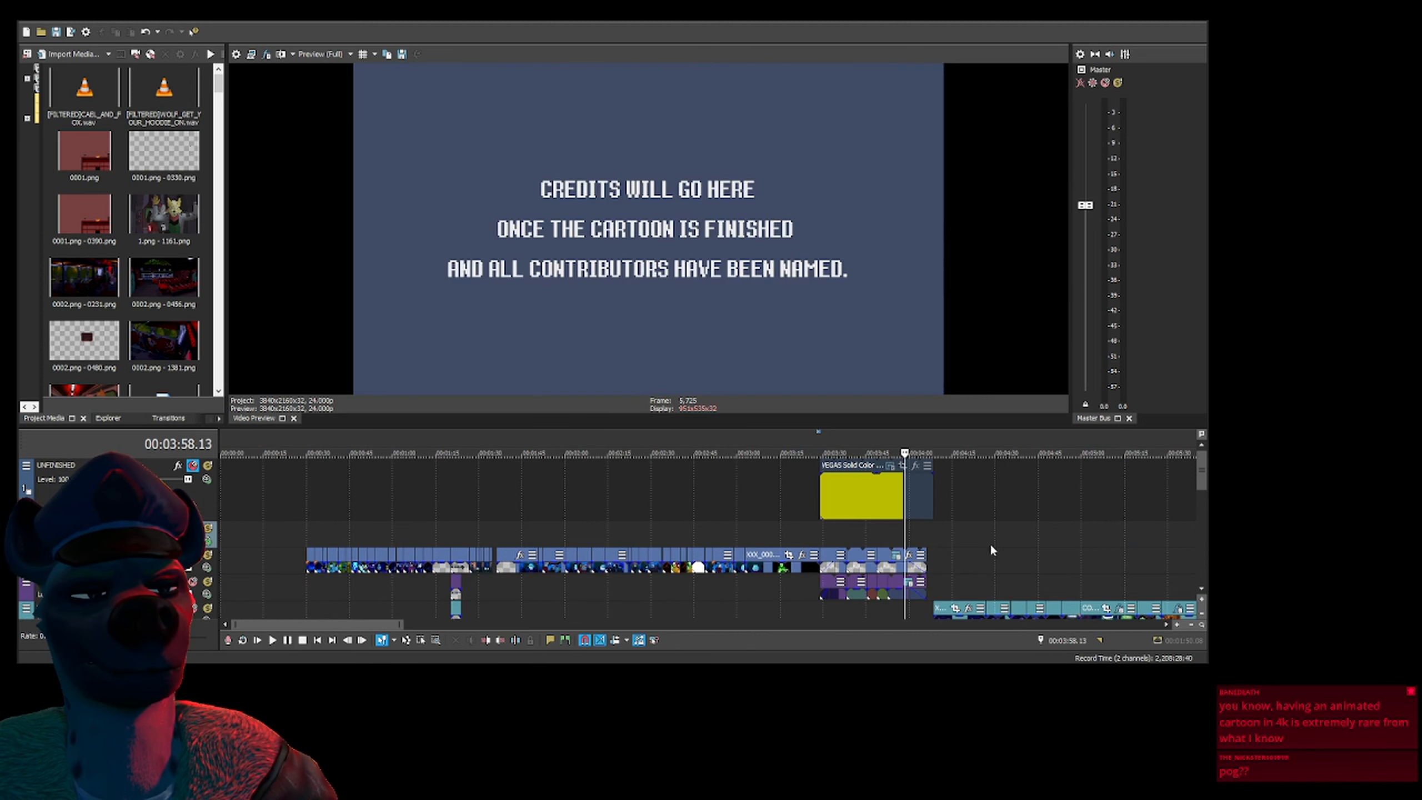
{"action": "left_click", "coordinate": [1041, 545]}
{"action": "key", "text": "space"}
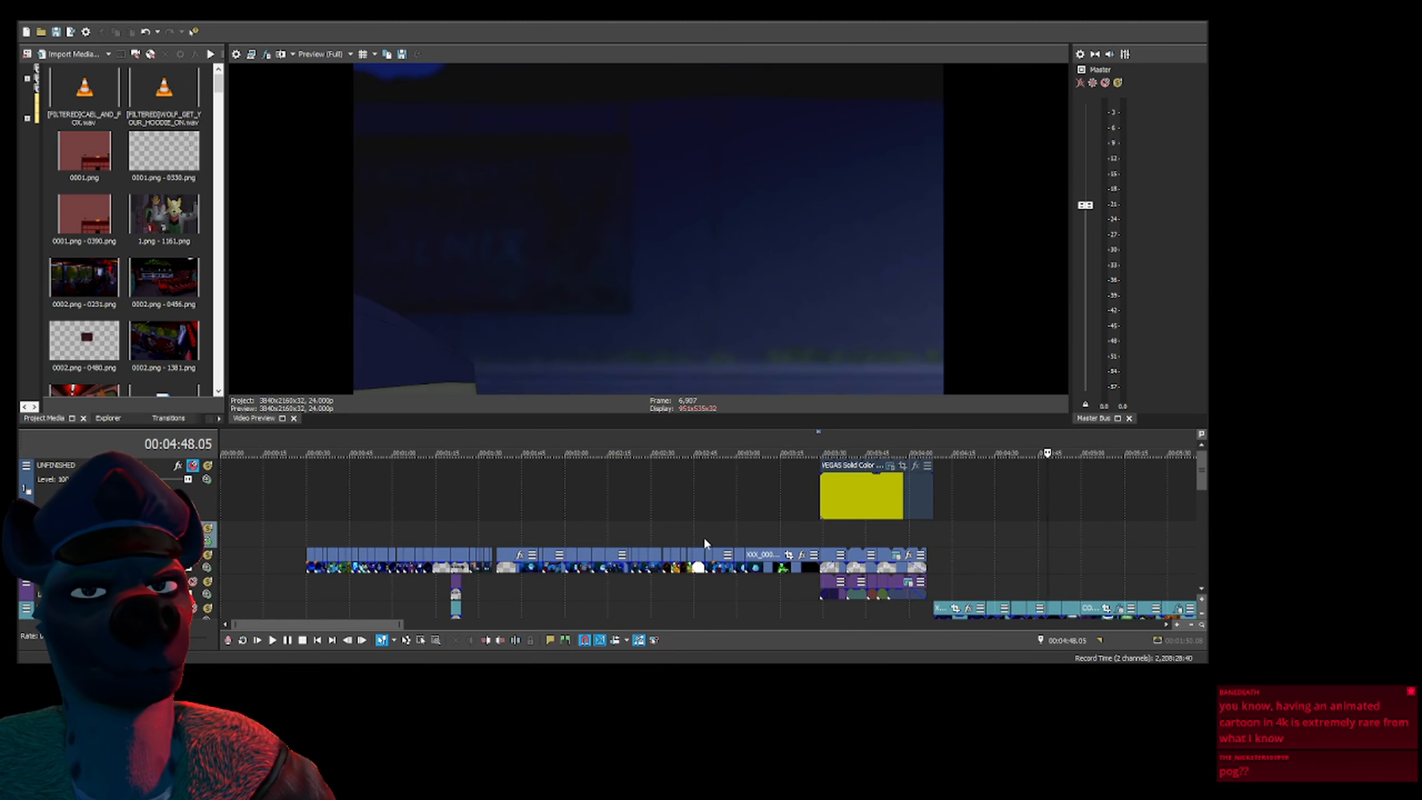
{"action": "key", "text": "Left"}
{"action": "key", "text": "Left"}
{"action": "key", "text": "Left"}
{"action": "key", "text": "Right"}
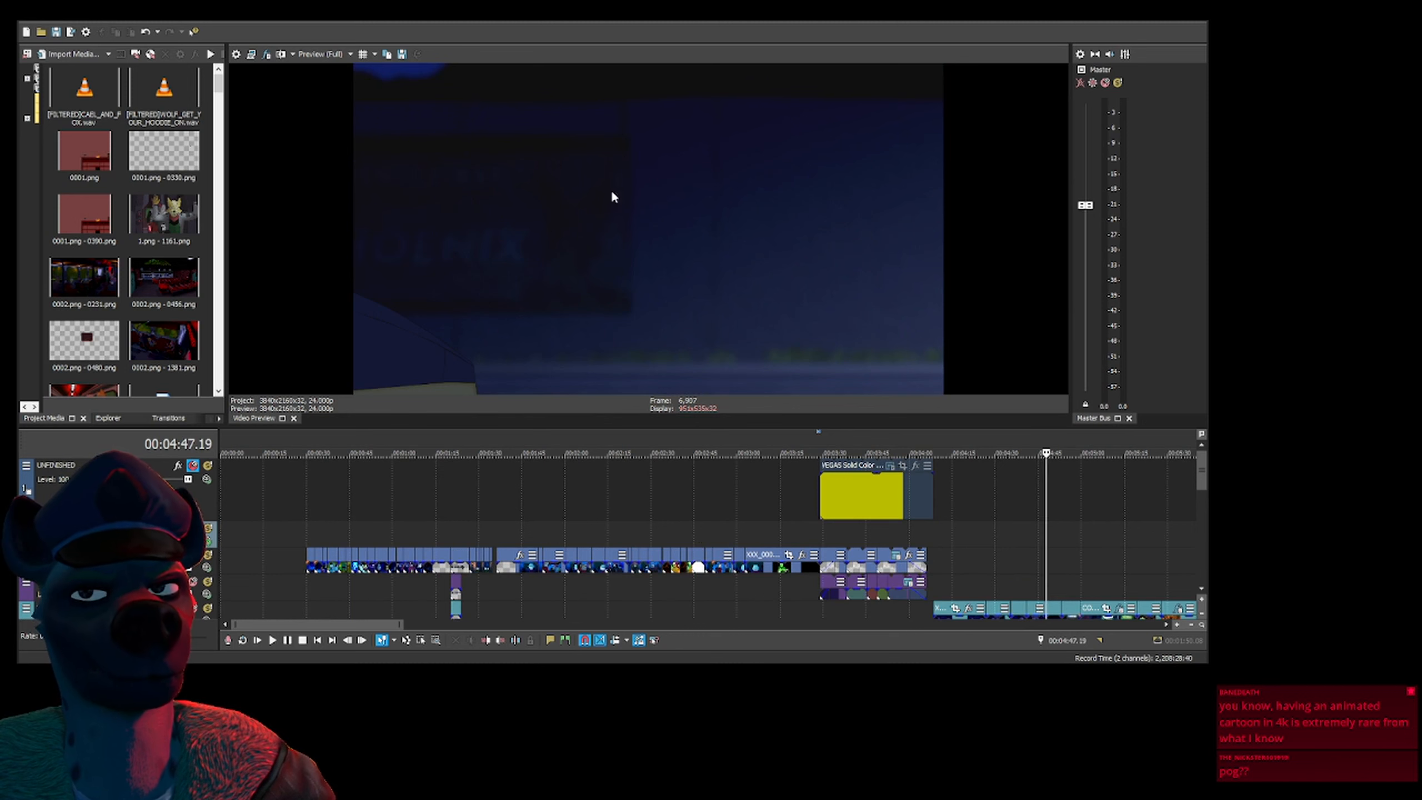
{"action": "key", "text": "space"}
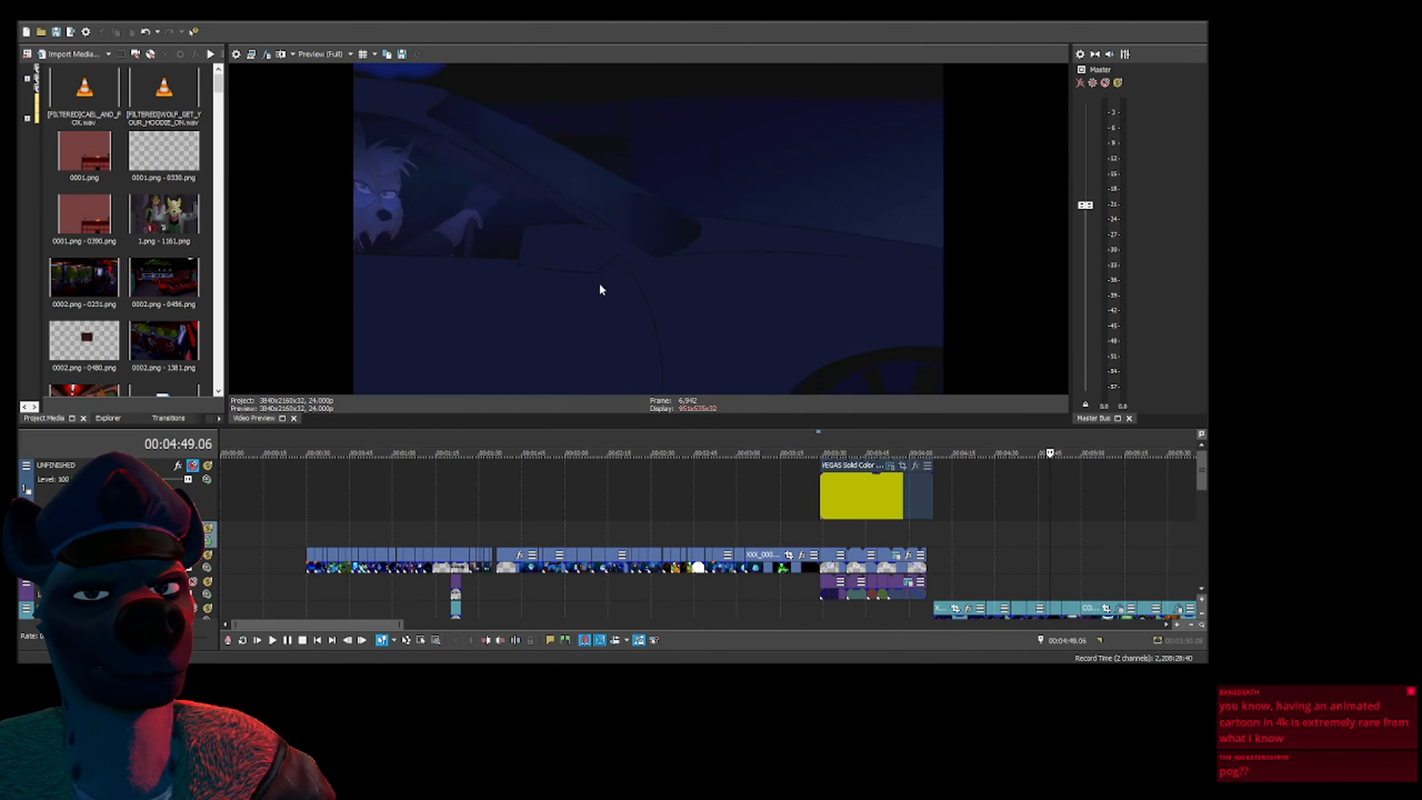
Inspect the car shot at 00:04:51.03 at its full unscaled 3840x2160 size, and refit the video to the preview
{"action": "right_click", "coordinate": [586, 231]}
{"action": "left_click", "coordinate": [639, 299]}
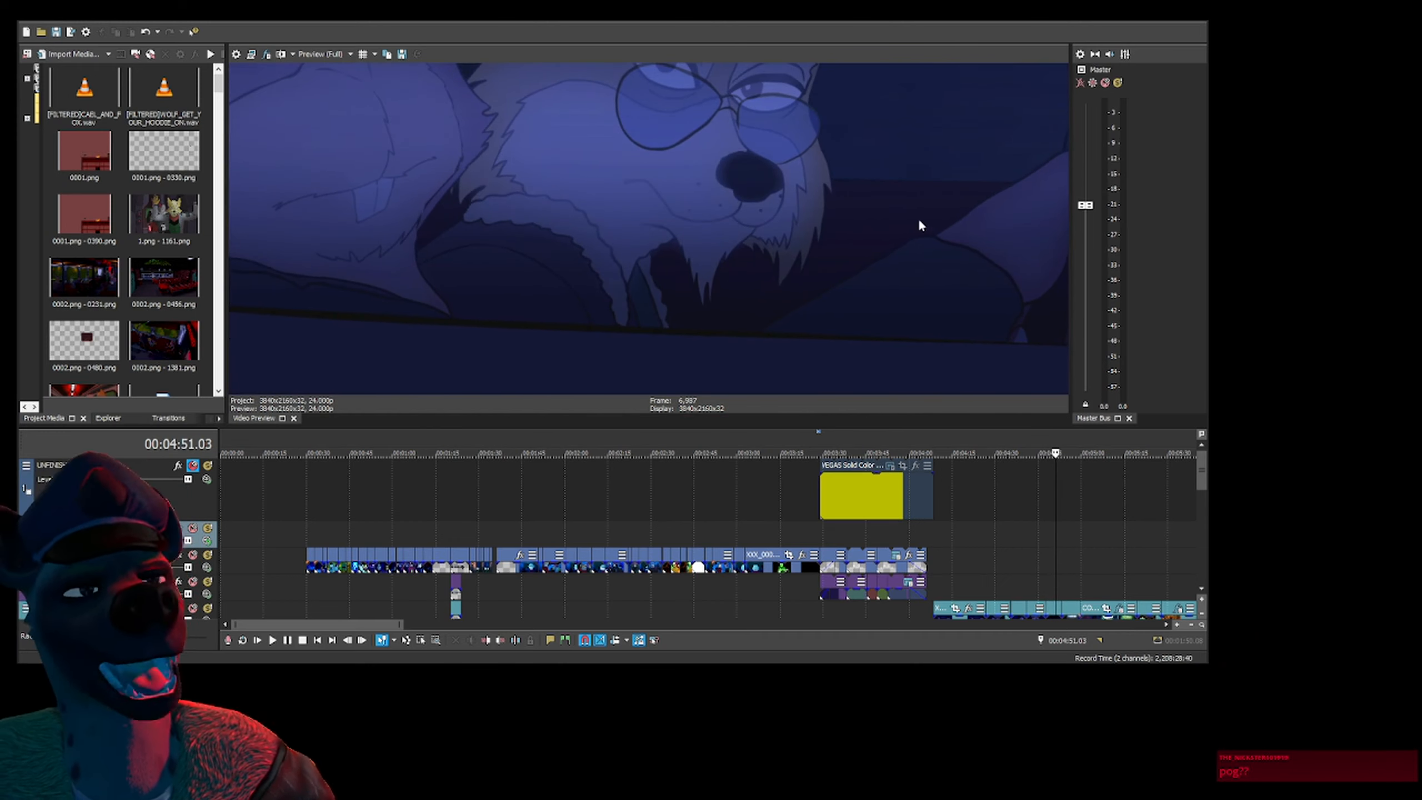
{"action": "right_click", "coordinate": [675, 273]}
{"action": "left_click", "coordinate": [712, 329]}
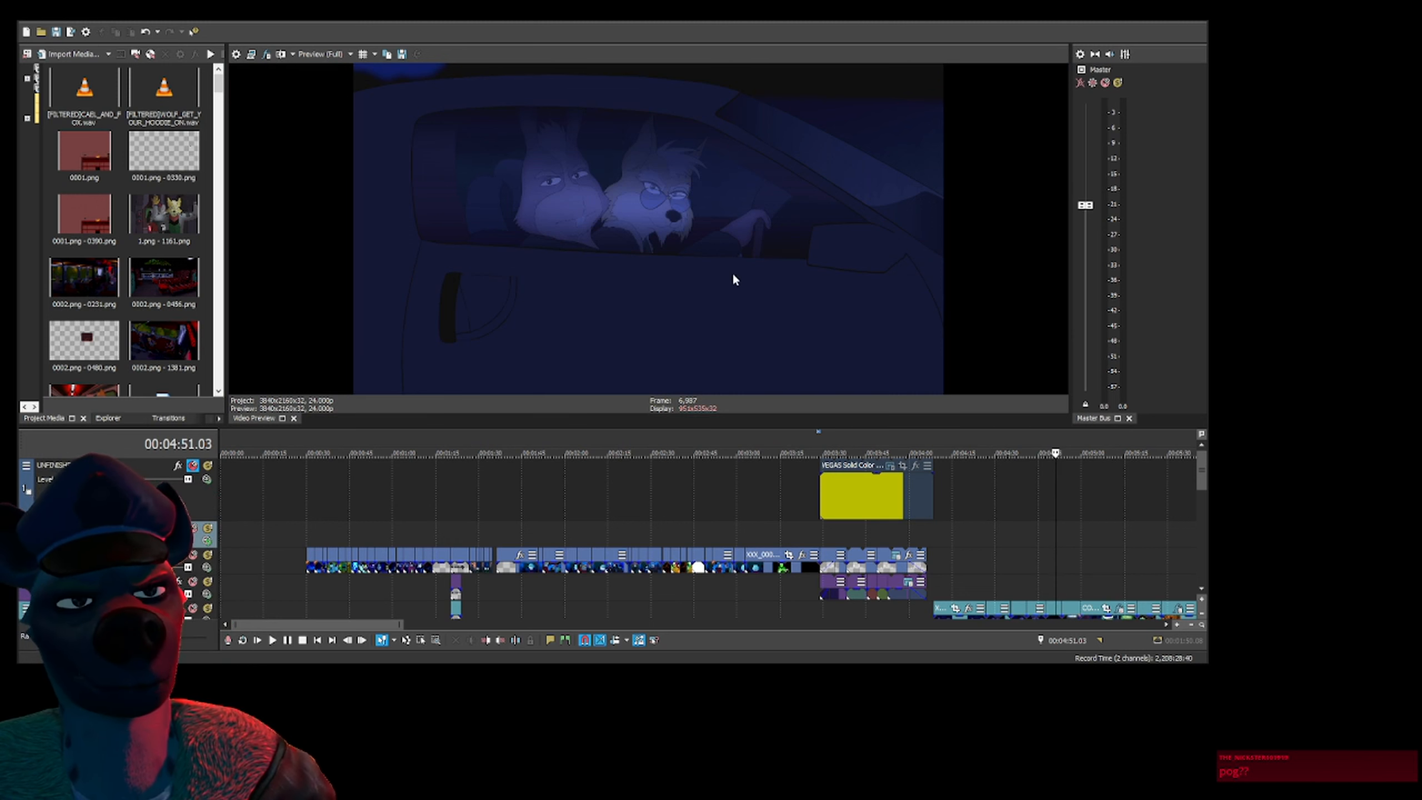
Spot-check the edit from 00:15:09.19 to the cockpit shot at 00:15:42.07, and select the film's entire timeline
{"action": "scroll", "coordinate": [678, 504], "scroll_direction": "down", "scroll_amount": 8}
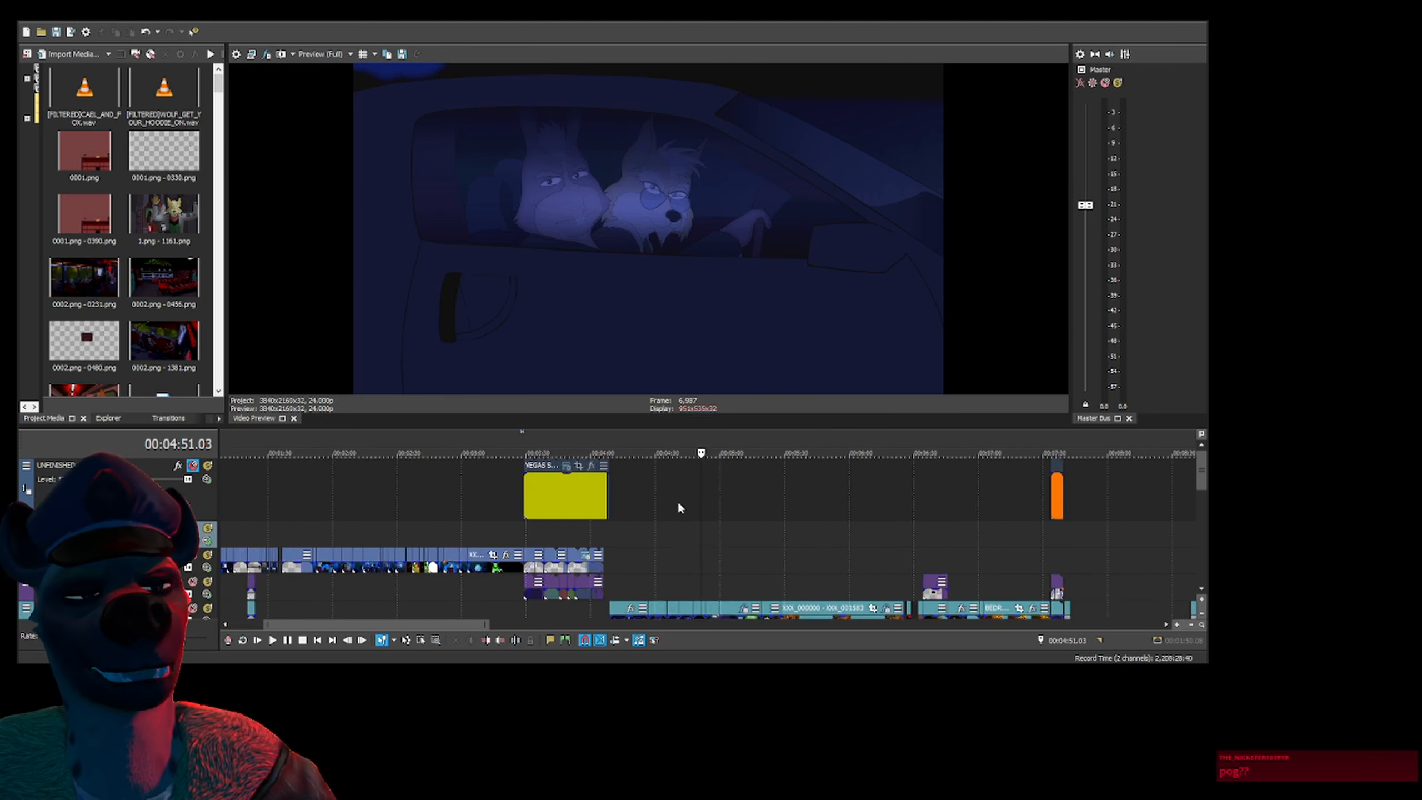
{"action": "left_click", "coordinate": [873, 562]}
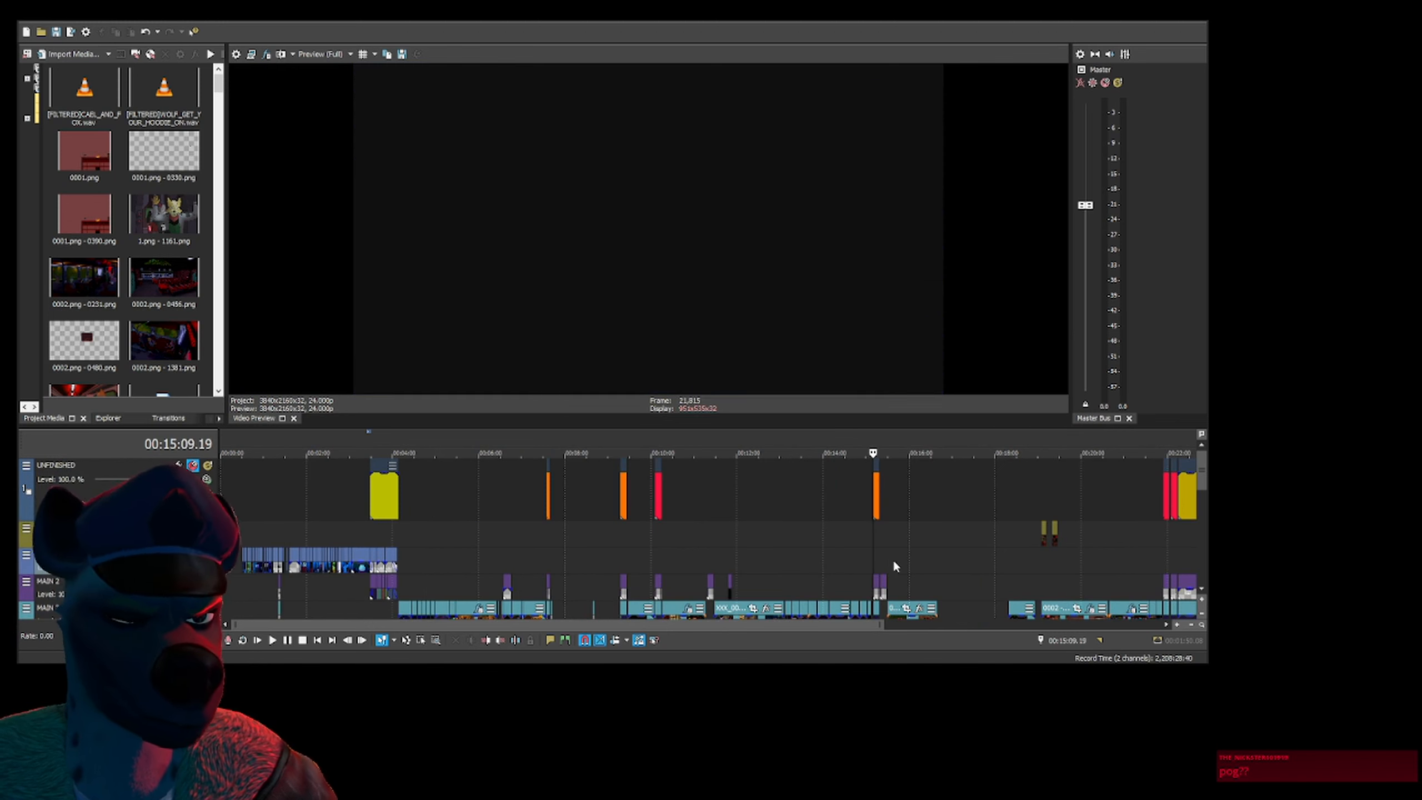
{"action": "left_click", "coordinate": [875, 557]}
{"action": "left_click", "coordinate": [881, 554]}
{"action": "left_click", "coordinate": [890, 550]}
{"action": "left_click", "coordinate": [896, 539]}
{"action": "scroll", "coordinate": [644, 535], "scroll_direction": "down", "scroll_amount": 3}
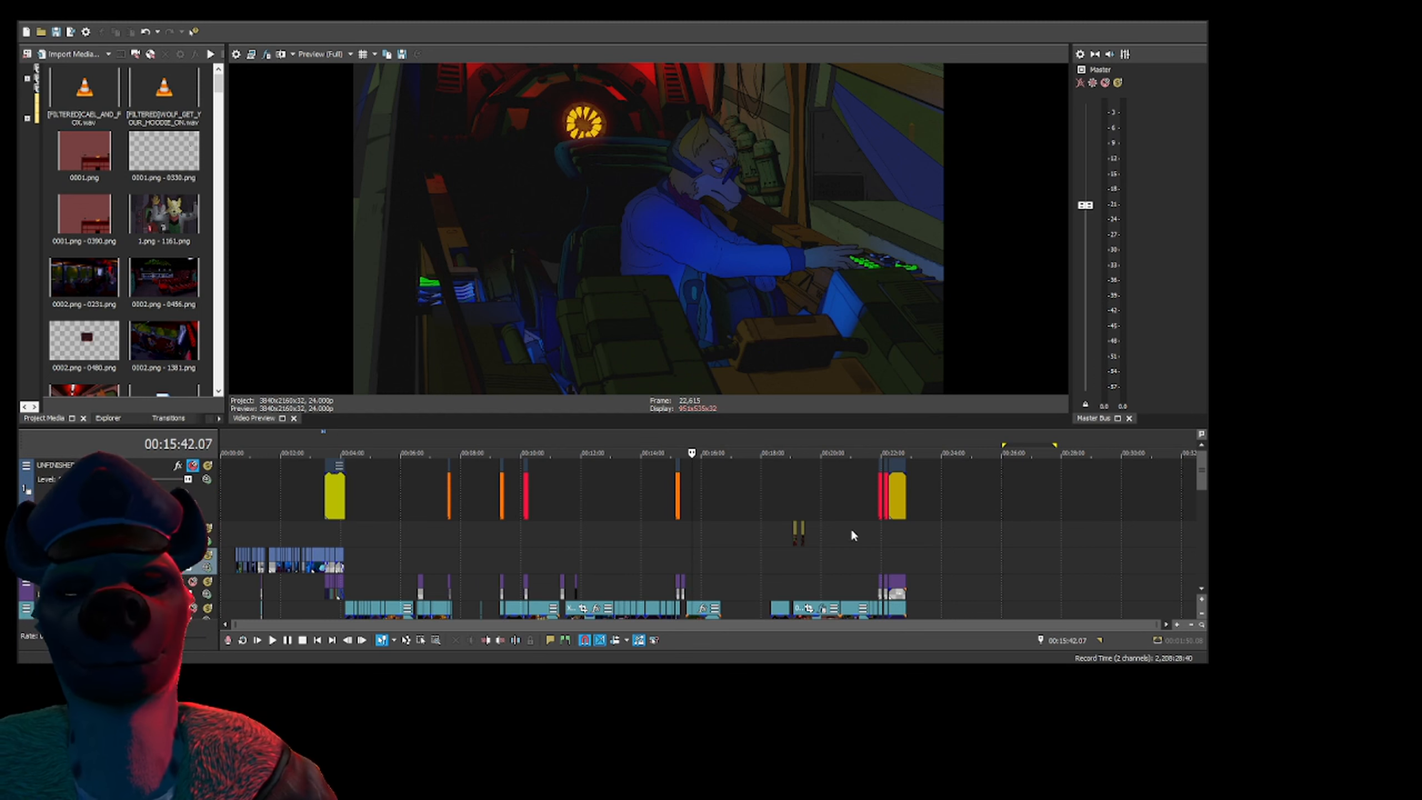
{"action": "key", "text": "ctrl+a"}
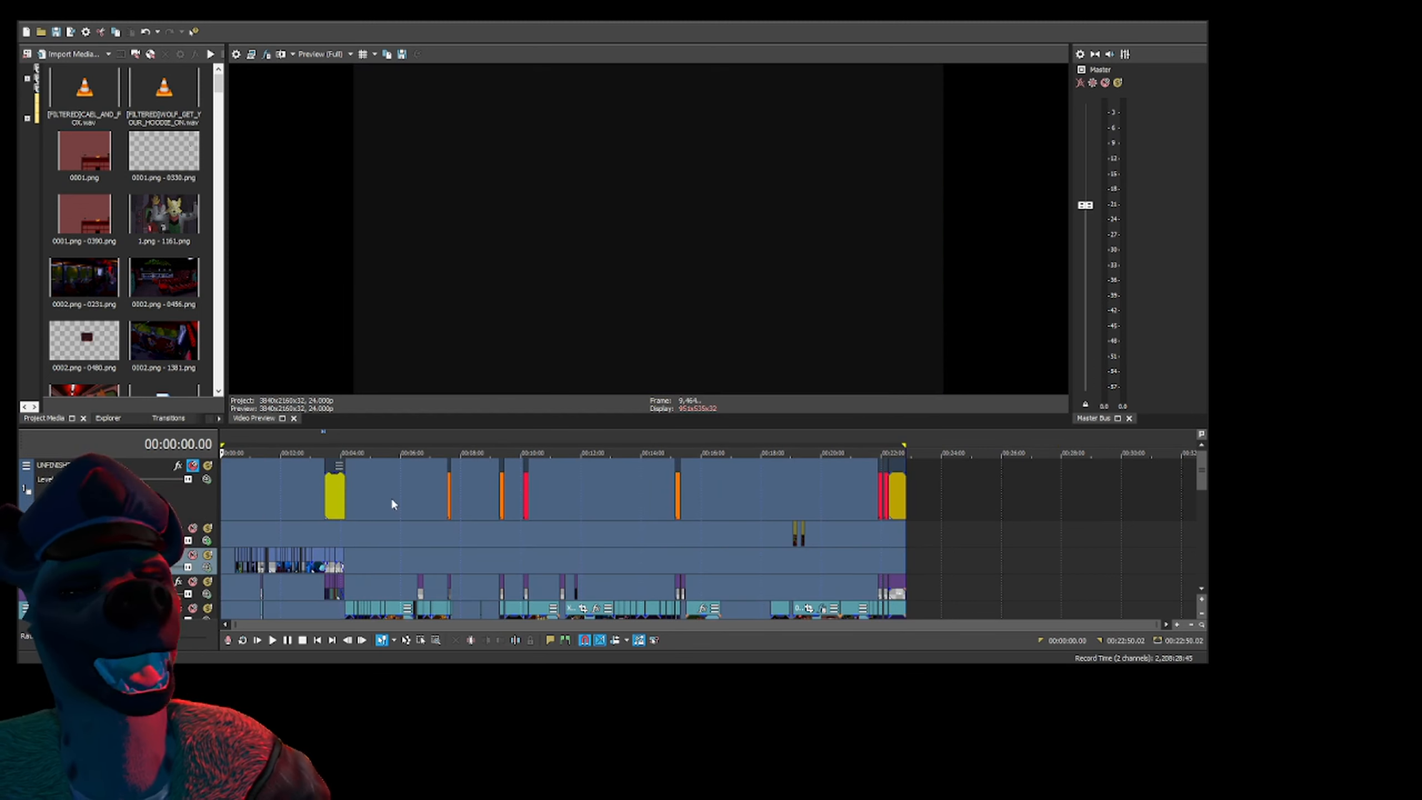
Delete the yellow end credits and opening credits placeholder blocks from the UNFINISHED track
{"action": "left_click", "coordinate": [331, 501]}
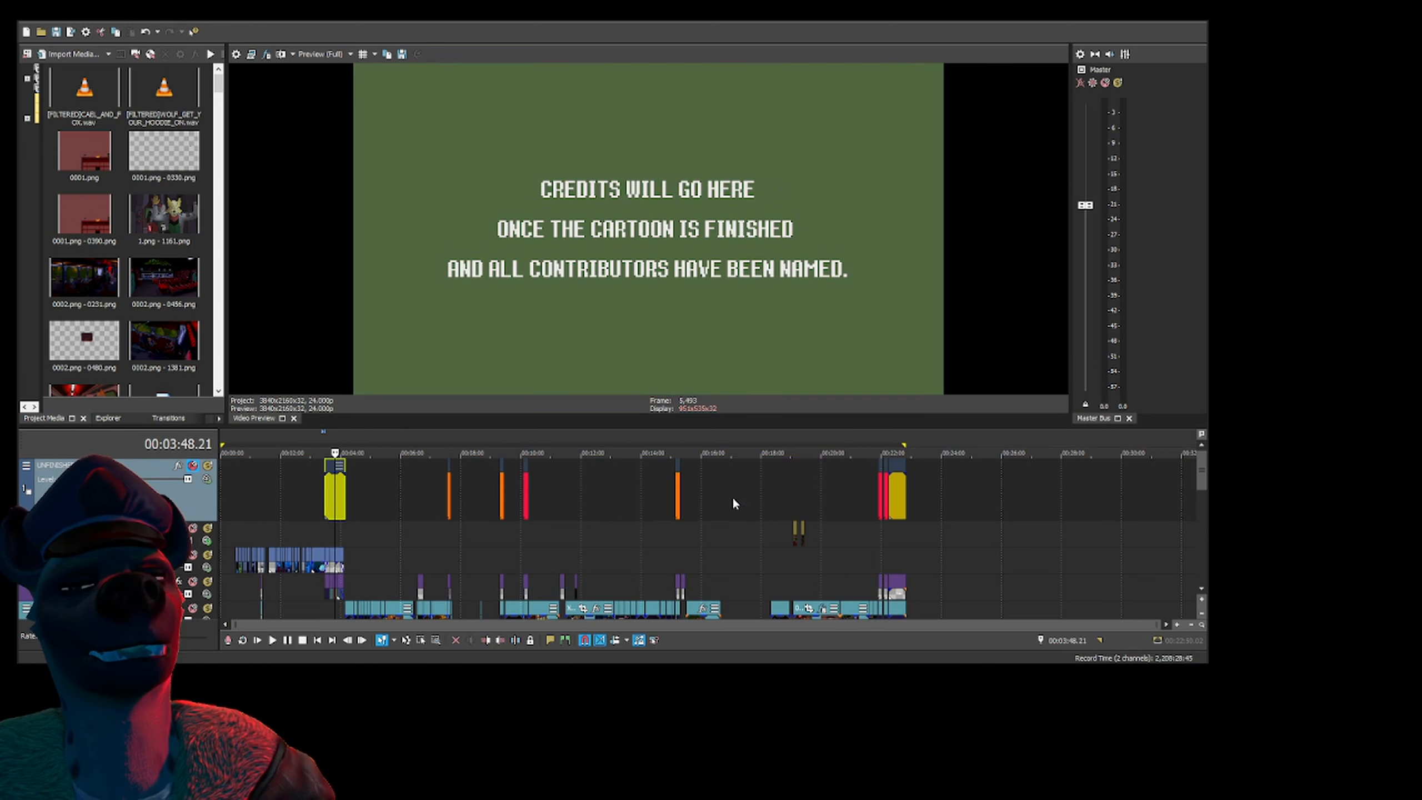
{"action": "left_click", "coordinate": [900, 505]}
{"action": "left_click", "coordinate": [338, 502]}
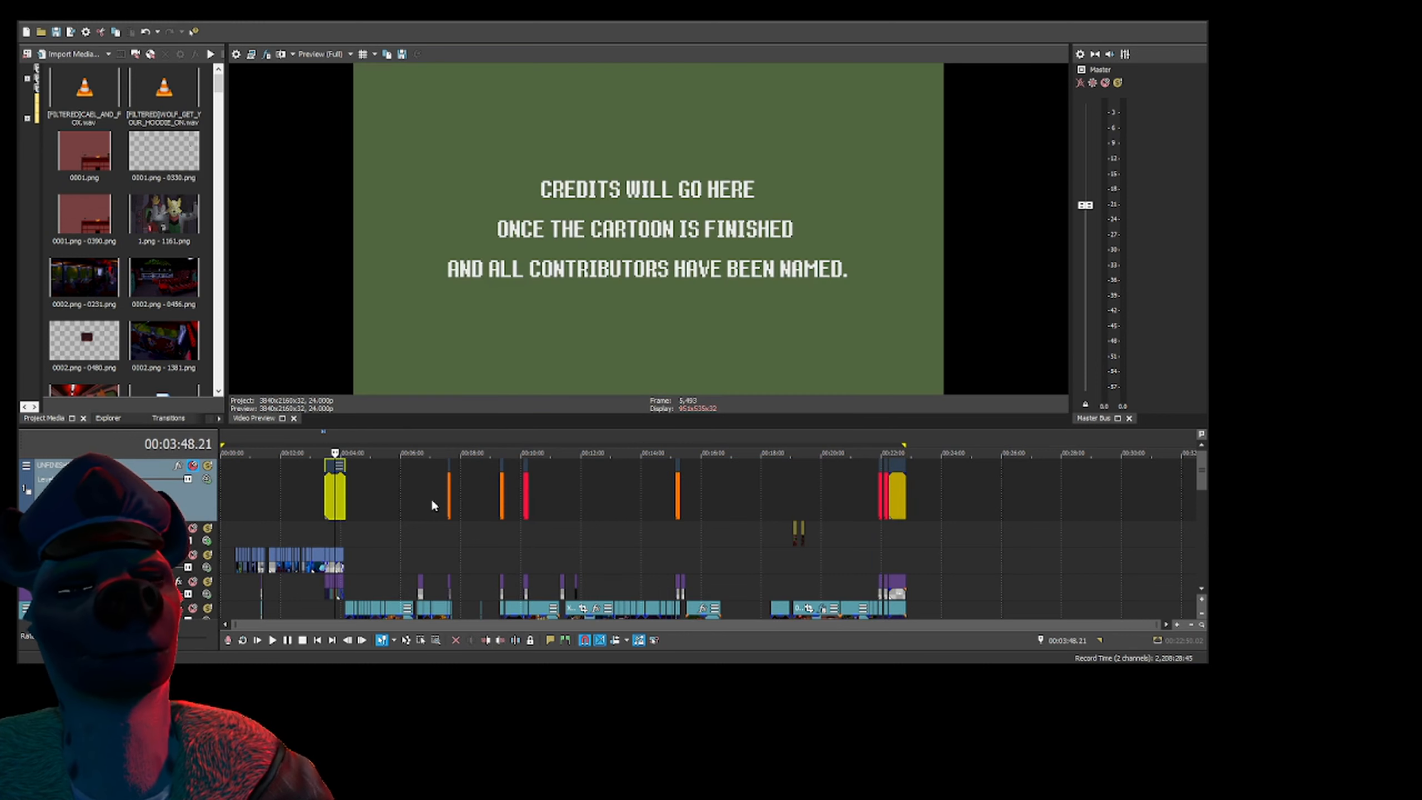
{"action": "left_click", "coordinate": [900, 503]}
{"action": "key", "text": "Delete"}
{"action": "left_click", "coordinate": [336, 495]}
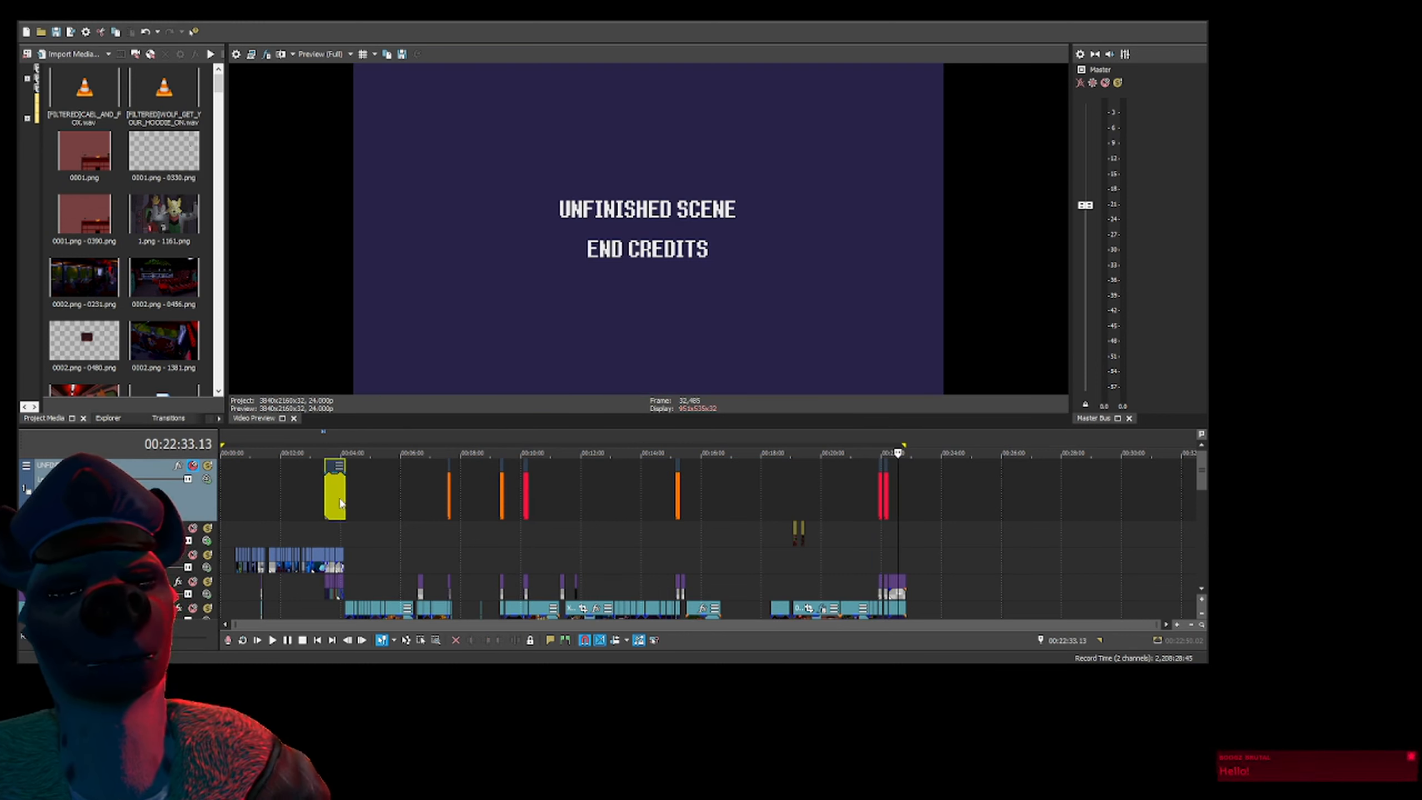
{"action": "key", "text": "Delete"}
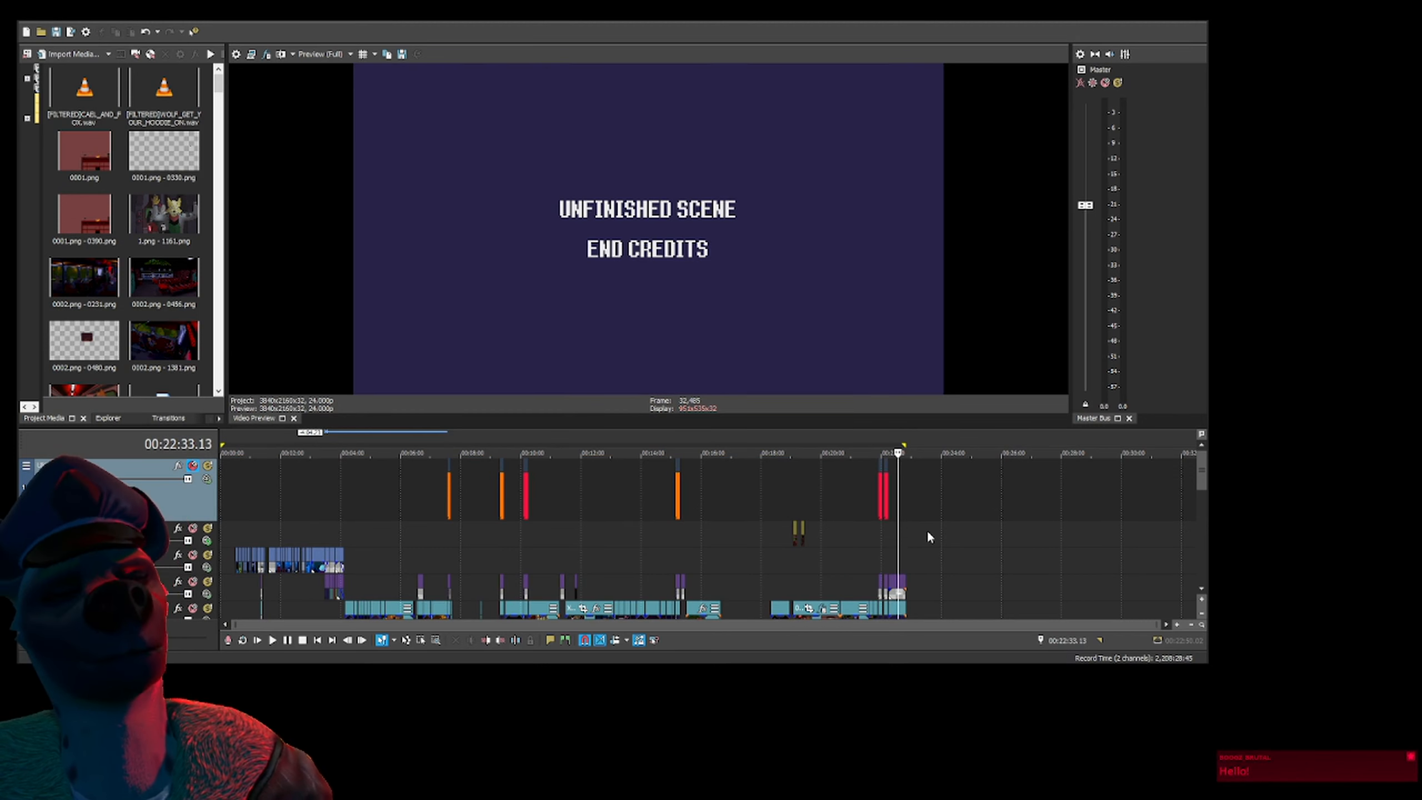
Revisit the "Space Dynamics Stand-Off" placeholder and try deleting the first orange placeholder at 00:07:33.18
{"action": "left_click", "coordinate": [501, 507]}
{"action": "key", "text": "space"}
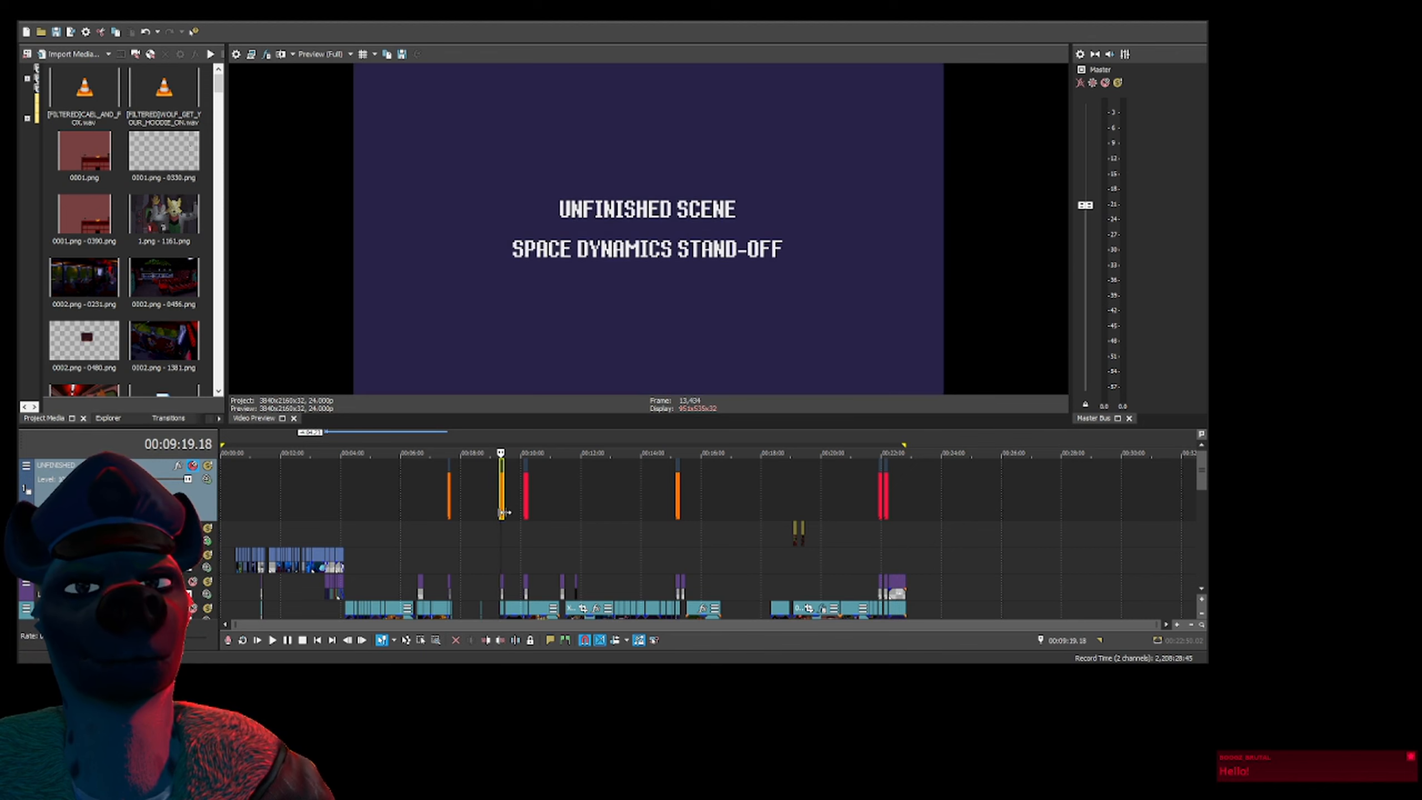
{"action": "left_click", "coordinate": [448, 499]}
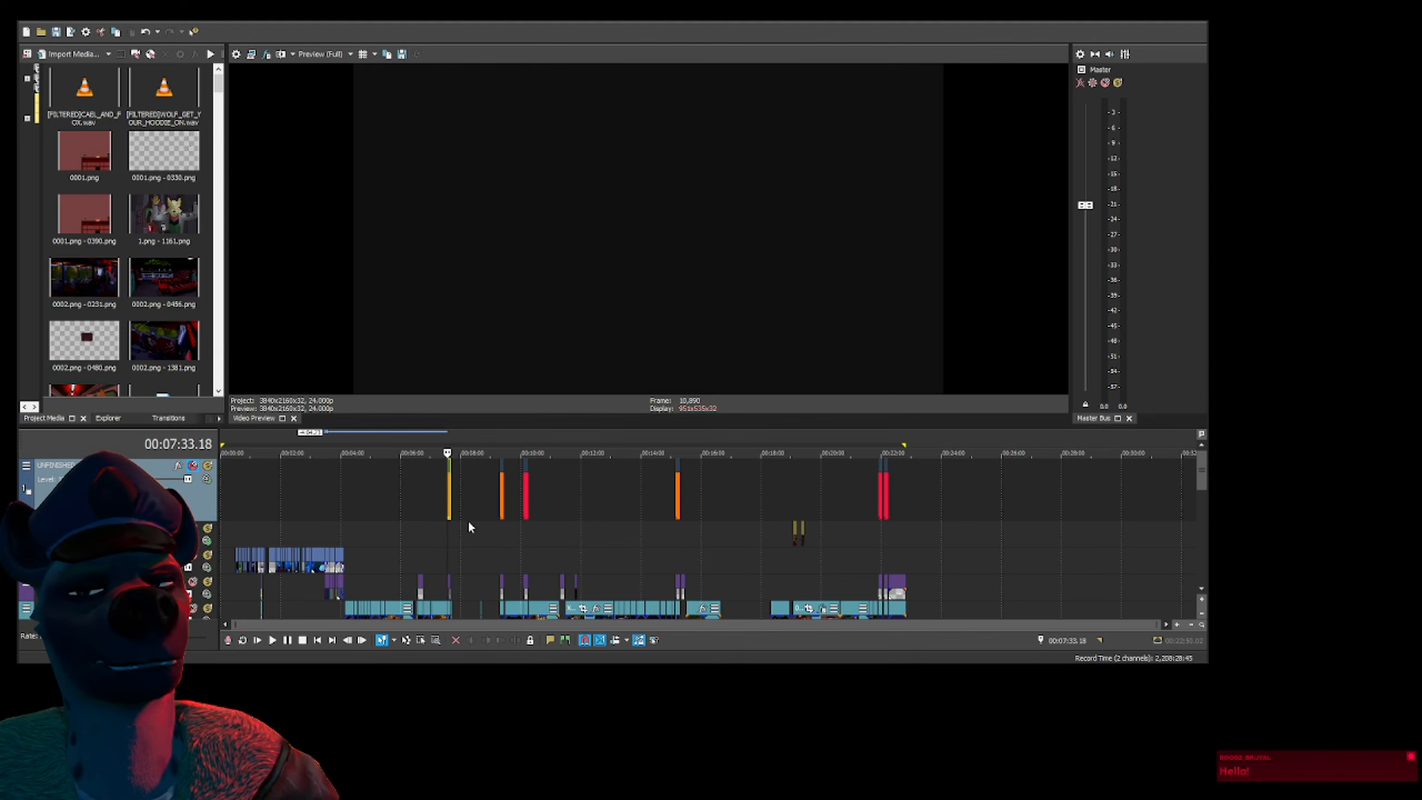
{"action": "key", "text": "Delete"}
{"action": "key", "text": "ctrl+z"}
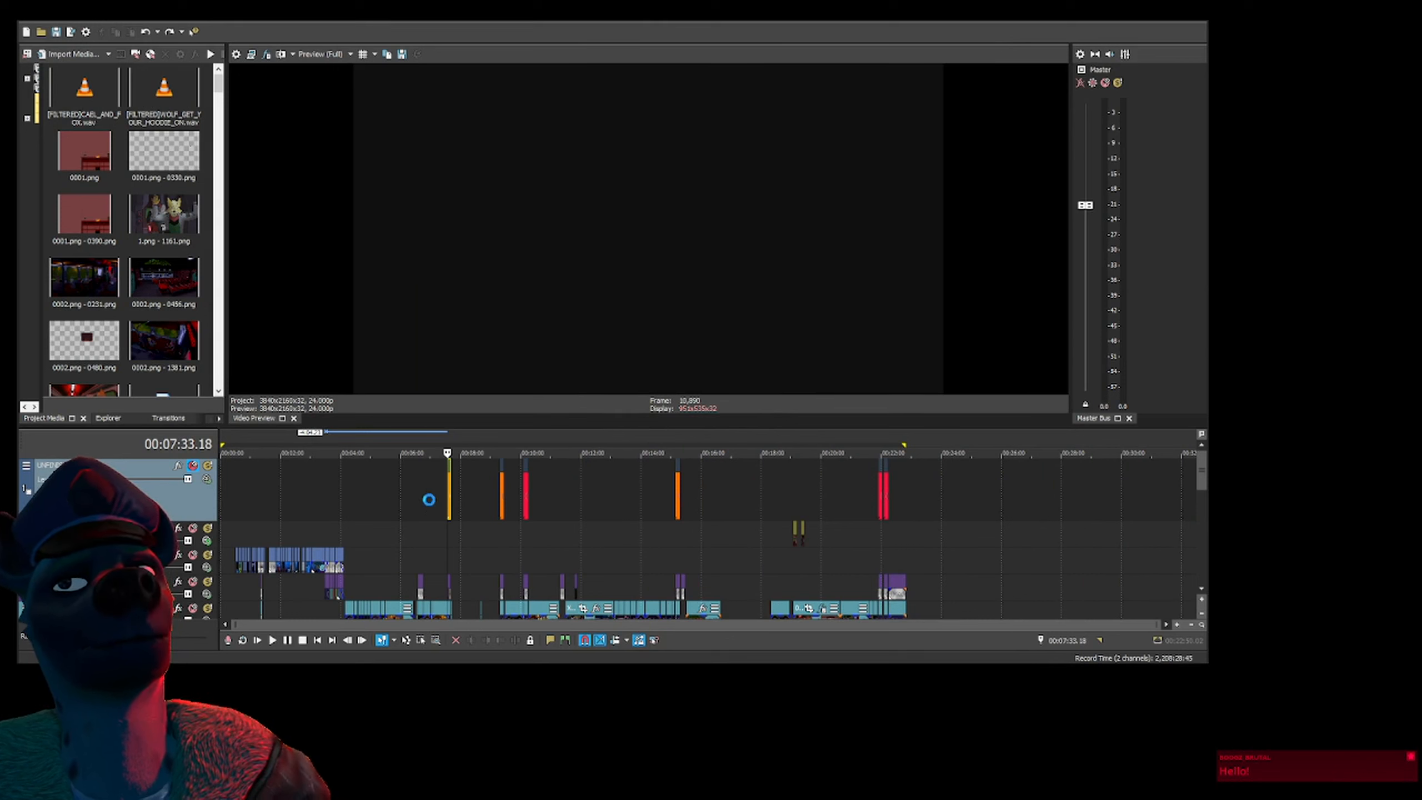
Examine the first orange placeholder, "Wolf and Fara Try to Sneak Out", at 00:07:36.19
{"action": "scroll", "coordinate": [450, 511], "scroll_direction": "up", "scroll_amount": 5}
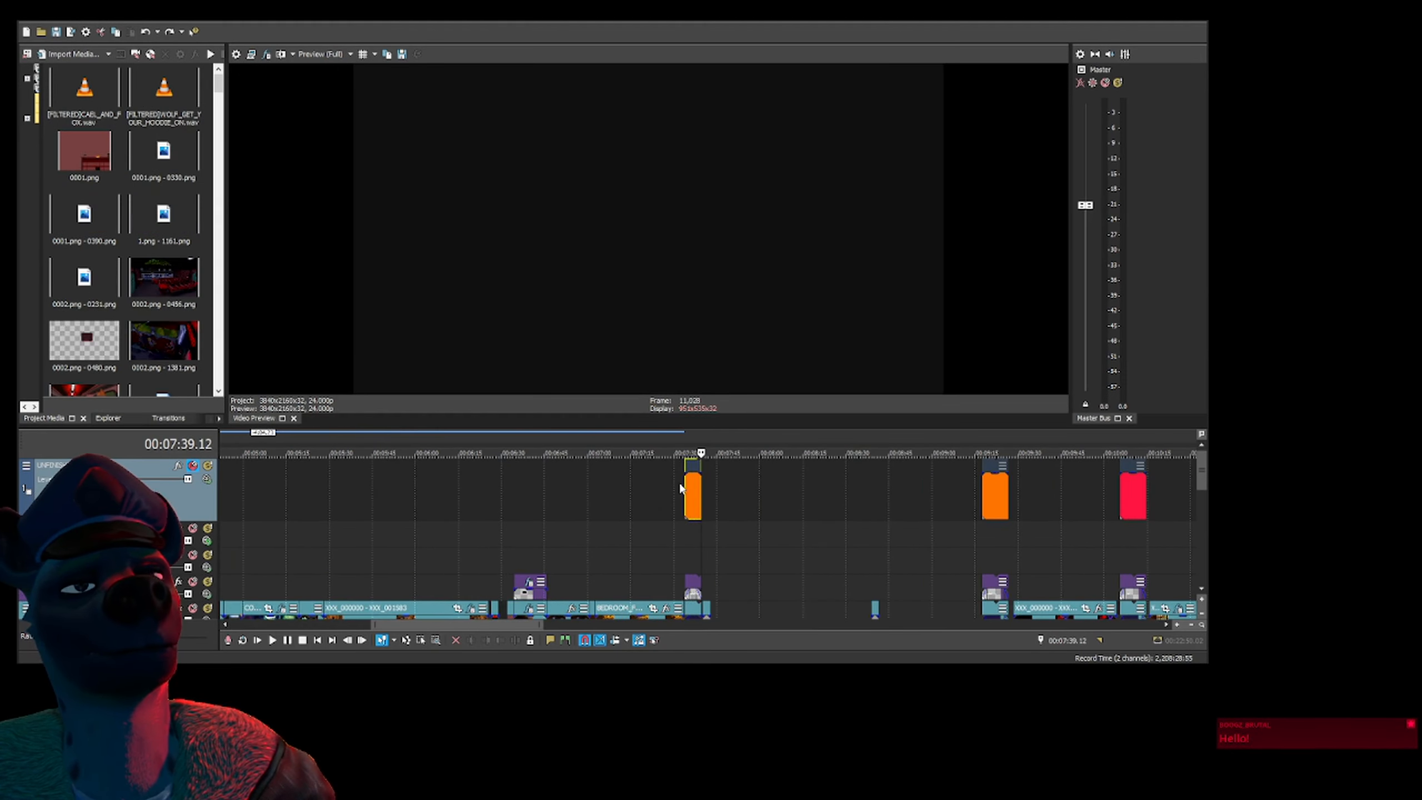
{"action": "left_click", "coordinate": [693, 496]}
{"action": "scroll", "coordinate": [693, 495], "scroll_direction": "down", "scroll_amount": 5}
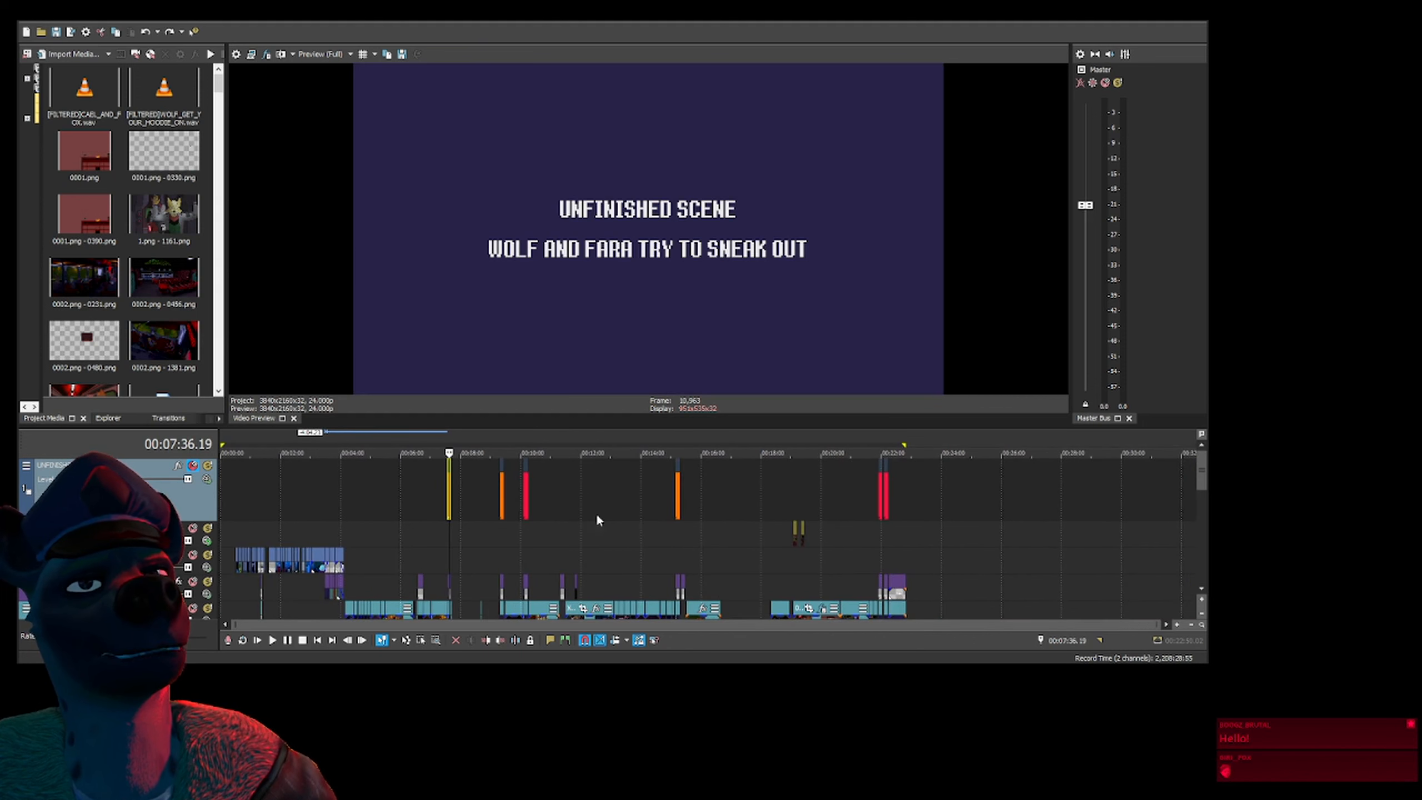
Delete the orange "Wolf and Fara Try to Sneak Out" placeholder from the UNFINISHED track
{"action": "scroll", "coordinate": [502, 508], "scroll_direction": "up", "scroll_amount": 1}
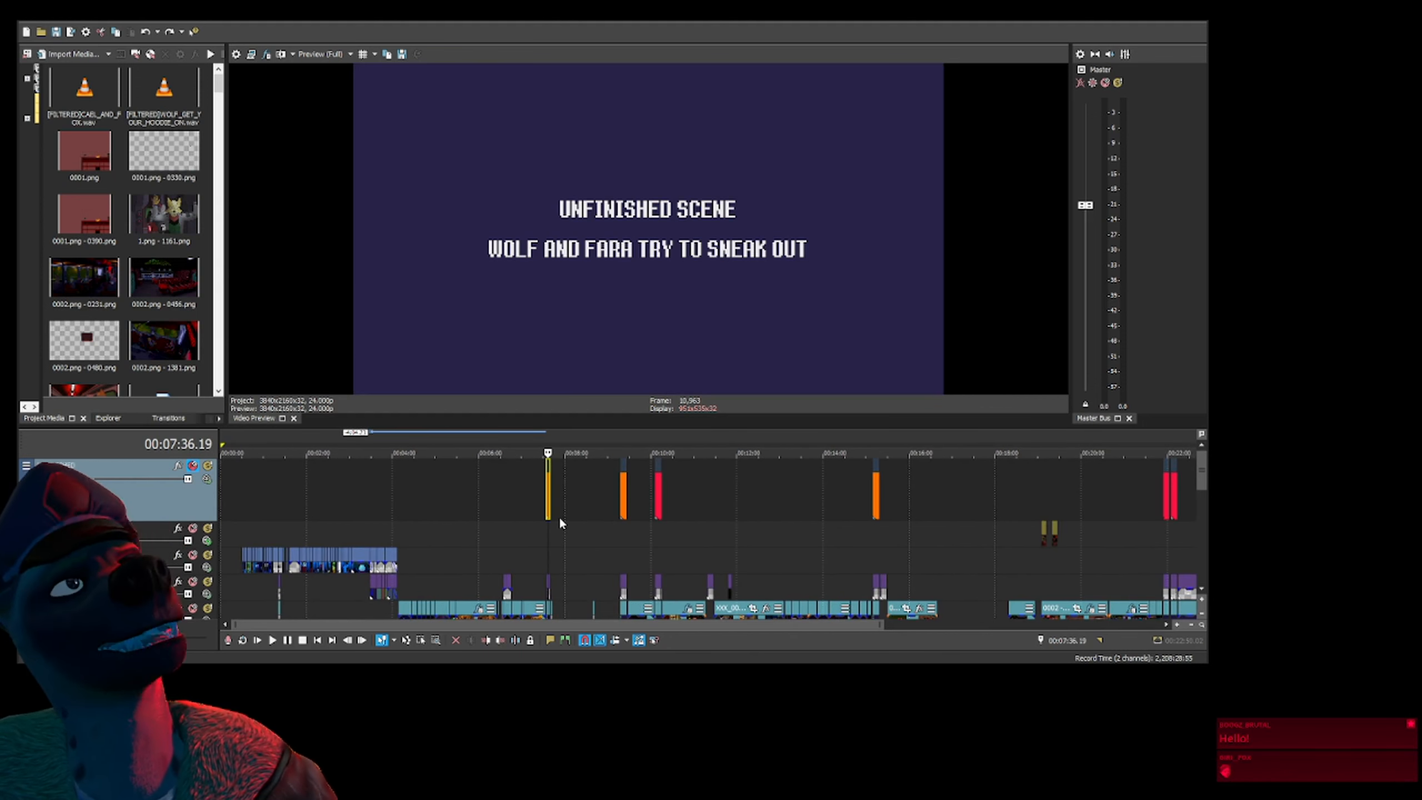
{"action": "key", "text": "Delete"}
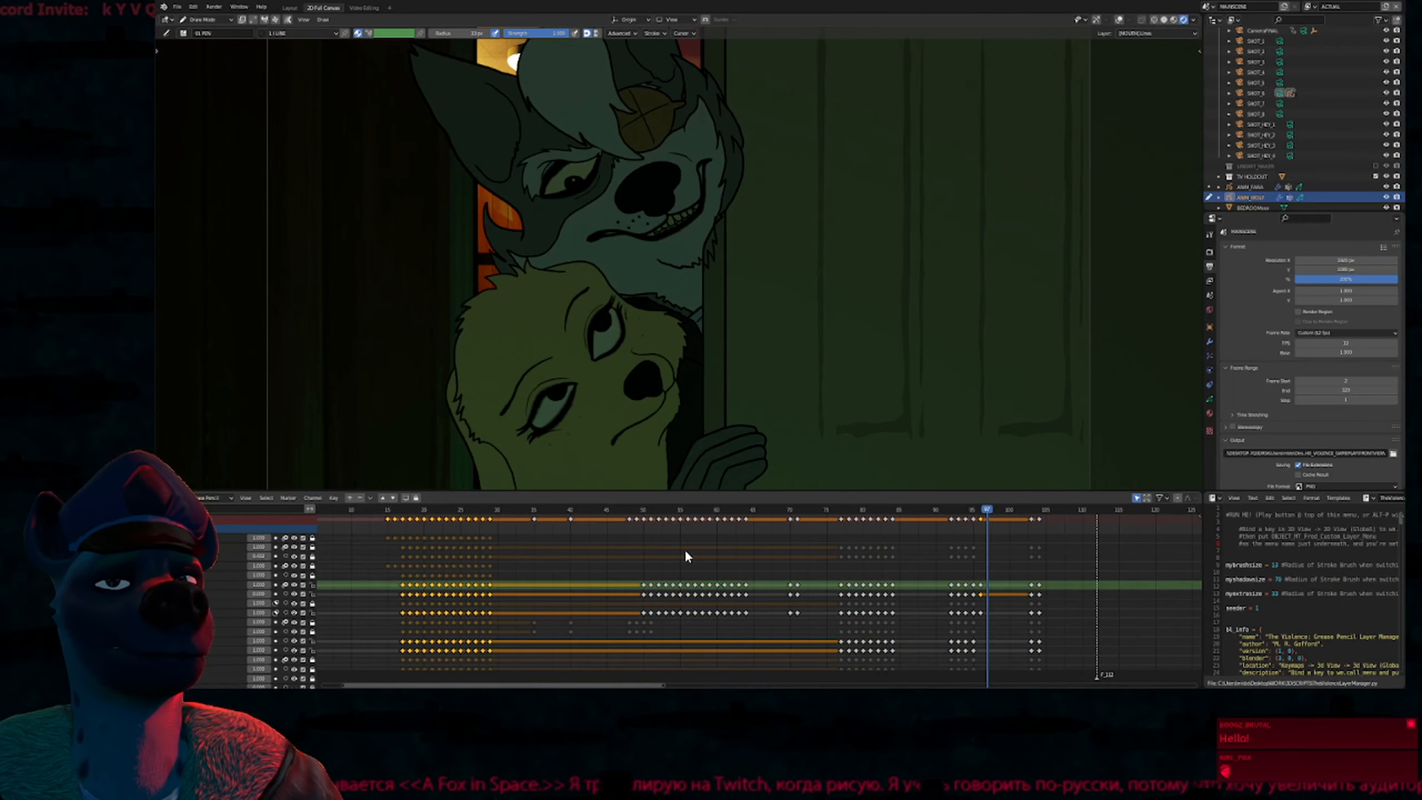
Switch to Blender, play the shot of the two characters peeking through the door, and scrub back over its closing frames
{"action": "key", "text": "shift+Left"}
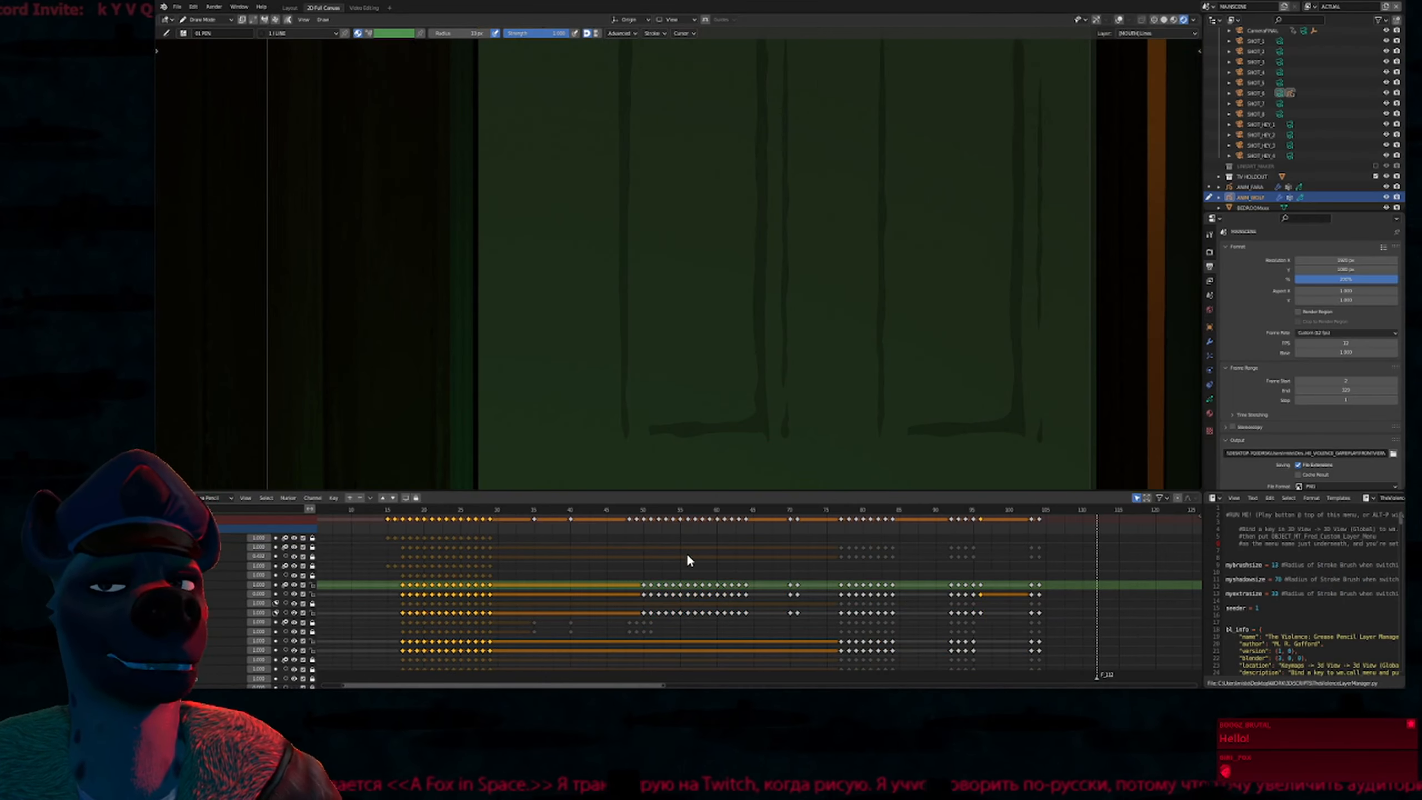
{"action": "key", "text": "space"}
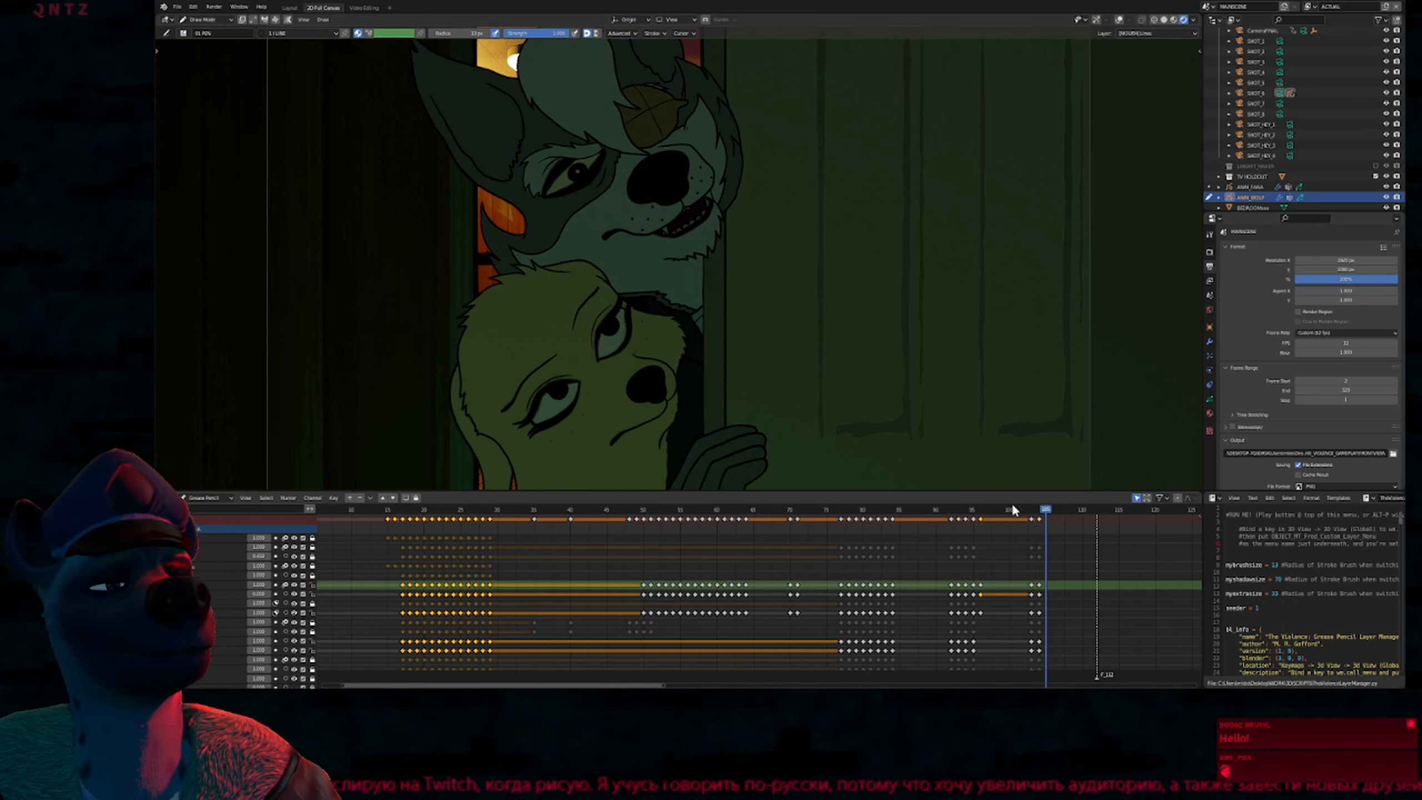
{"action": "left_click_drag", "start_coordinate": [1052, 517], "coordinate": [1009, 518]}
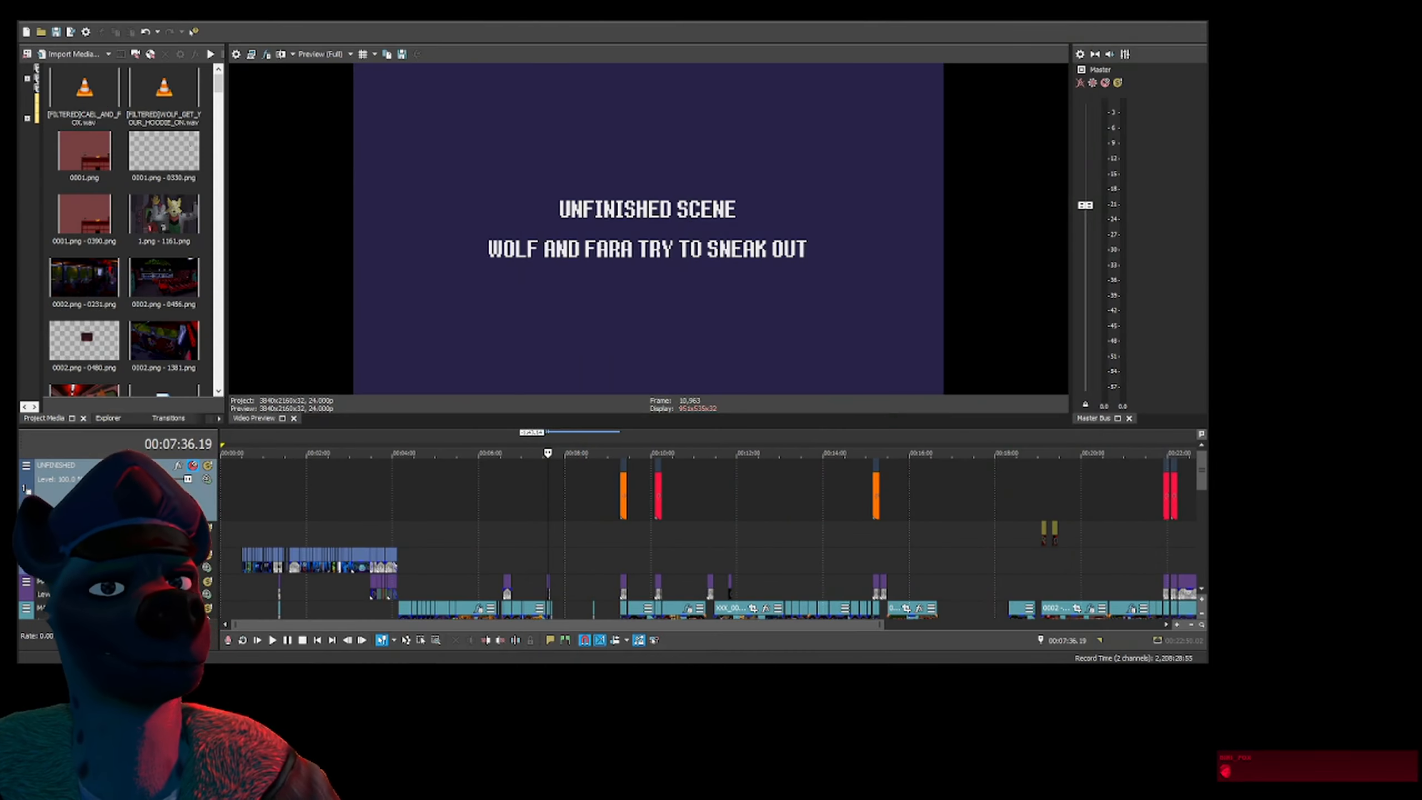
Back in VEGAS Pro, review the remaining orange and red placeholders, from "Space Dynamics Stand-Off" to "James Captured, Taken to Andross"
{"action": "left_click", "coordinate": [621, 495]}
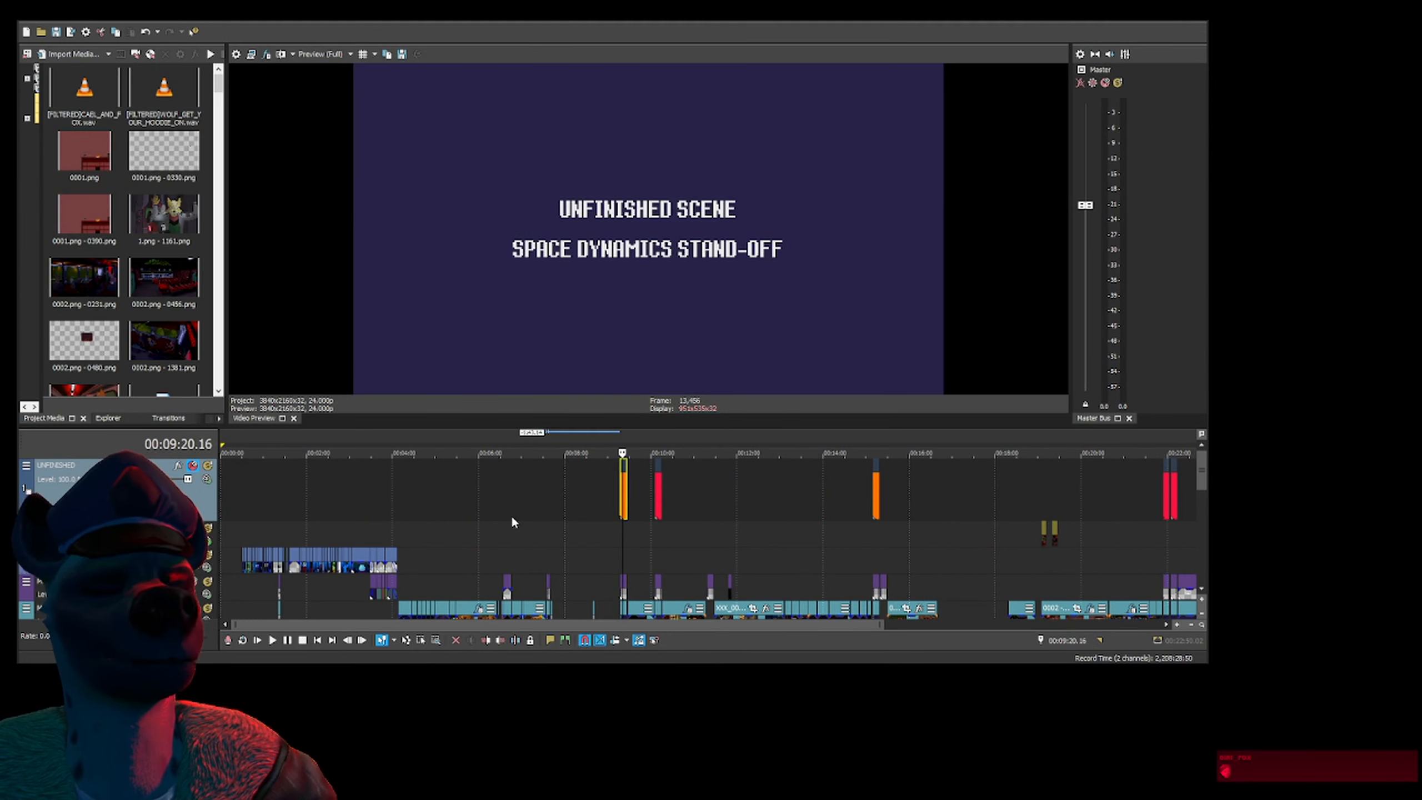
{"action": "left_click", "coordinate": [547, 495]}
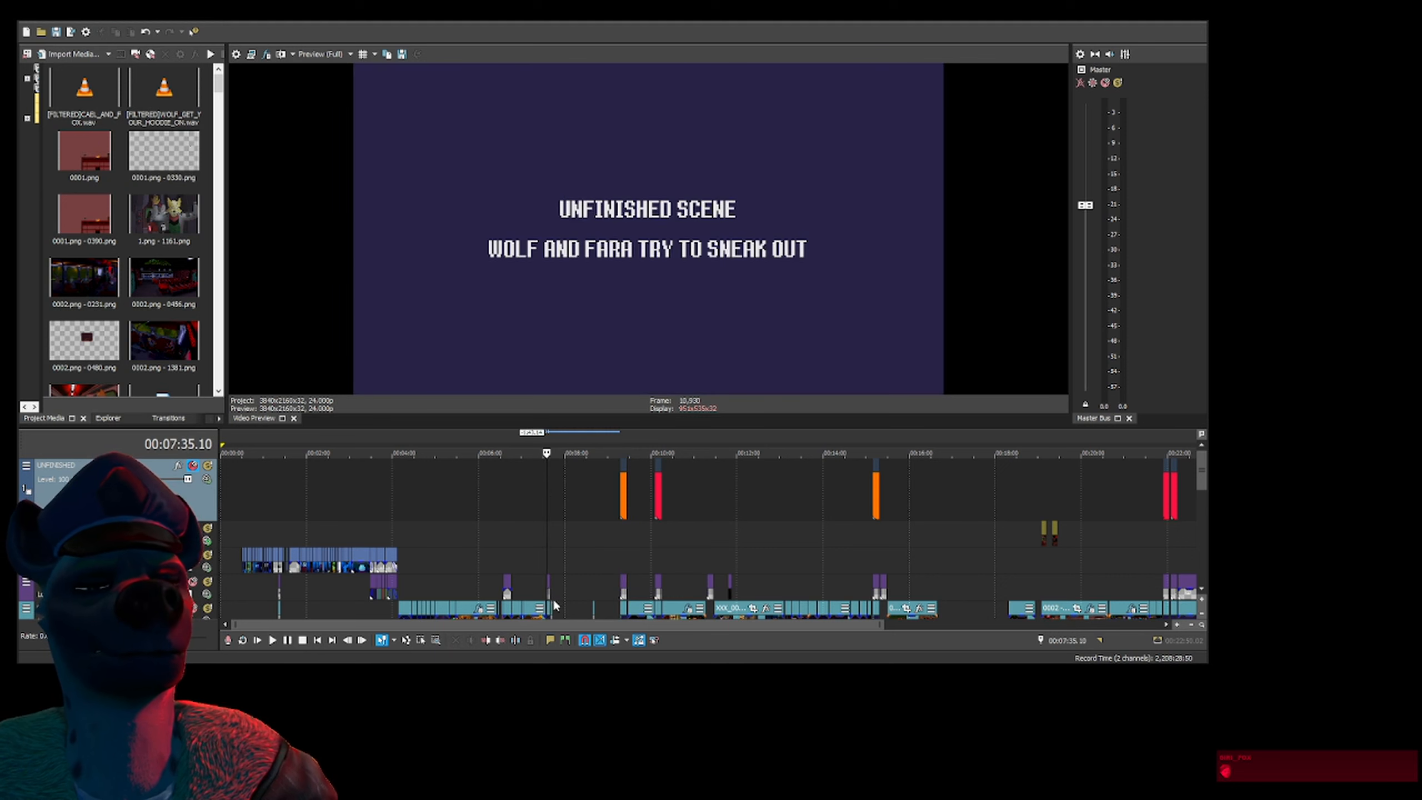
{"action": "scroll", "coordinate": [539, 490], "scroll_direction": "down", "scroll_amount": 2}
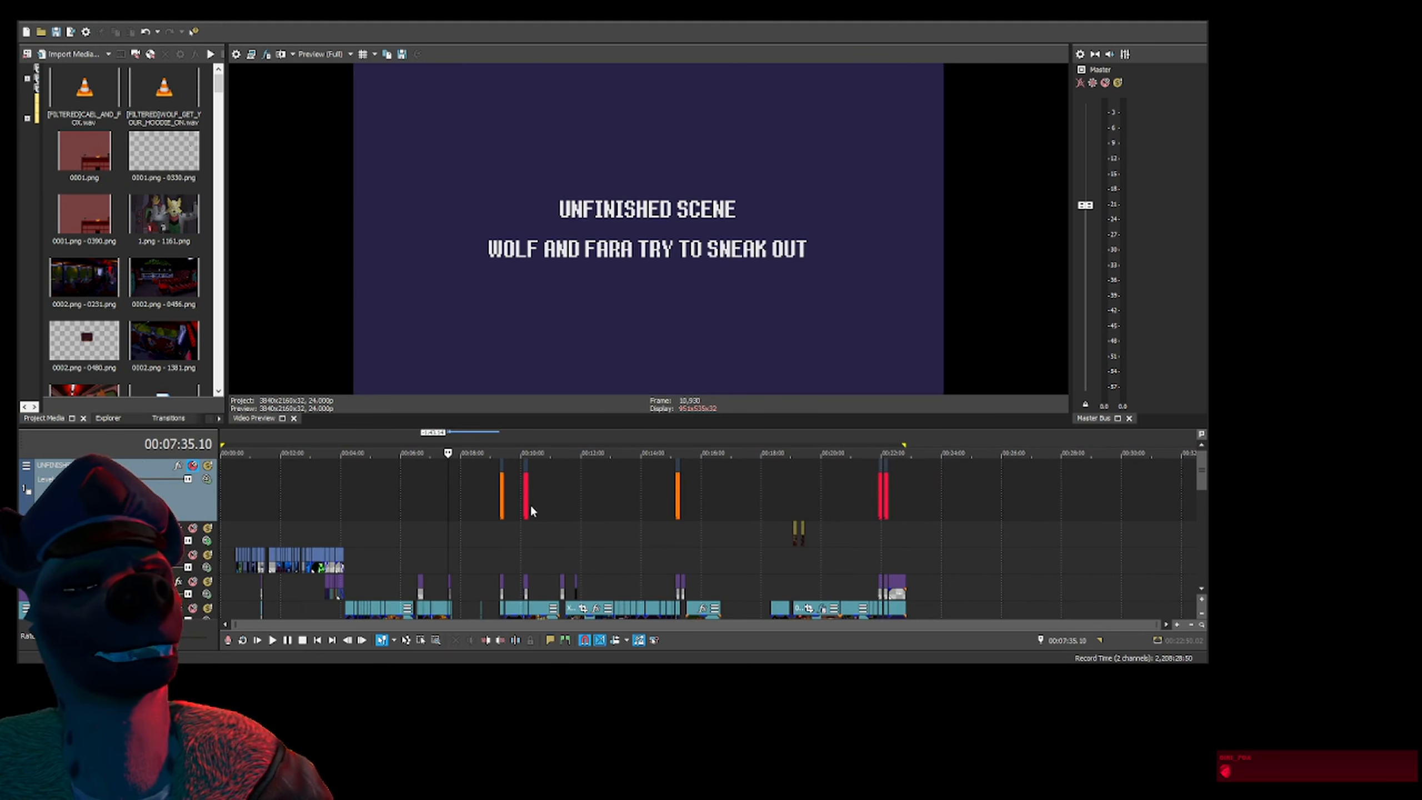
{"action": "left_click", "coordinate": [501, 503]}
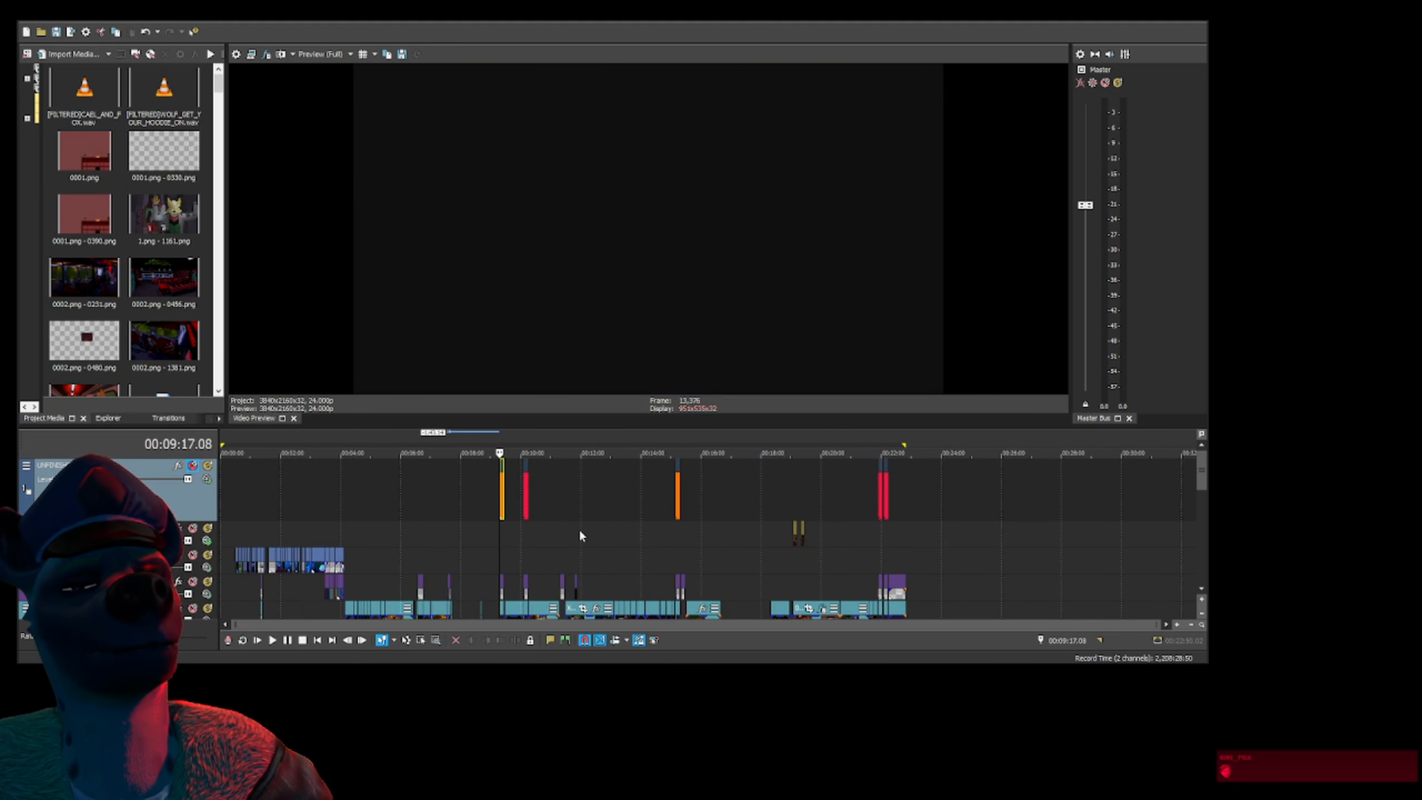
{"action": "left_click", "coordinate": [678, 491]}
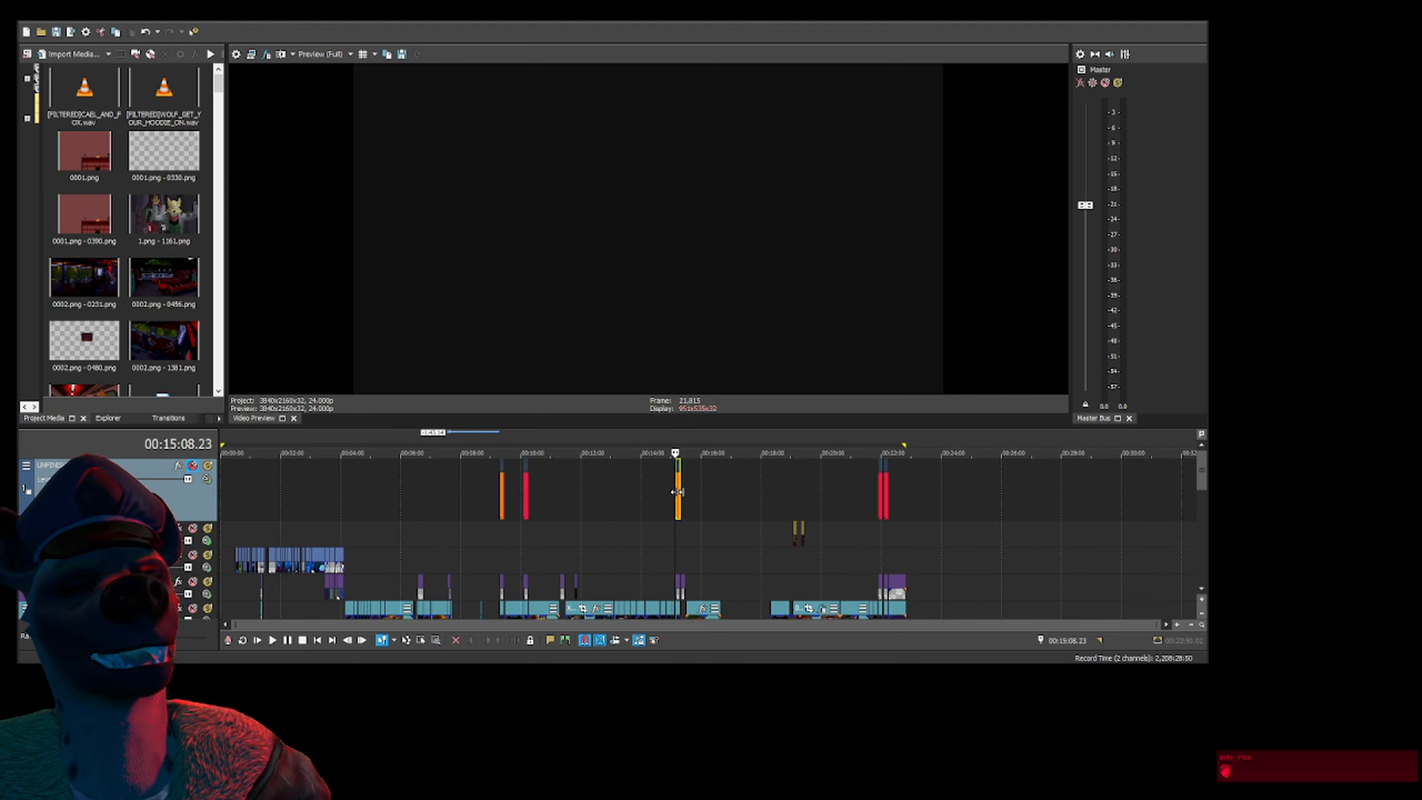
{"action": "left_click", "coordinate": [526, 510]}
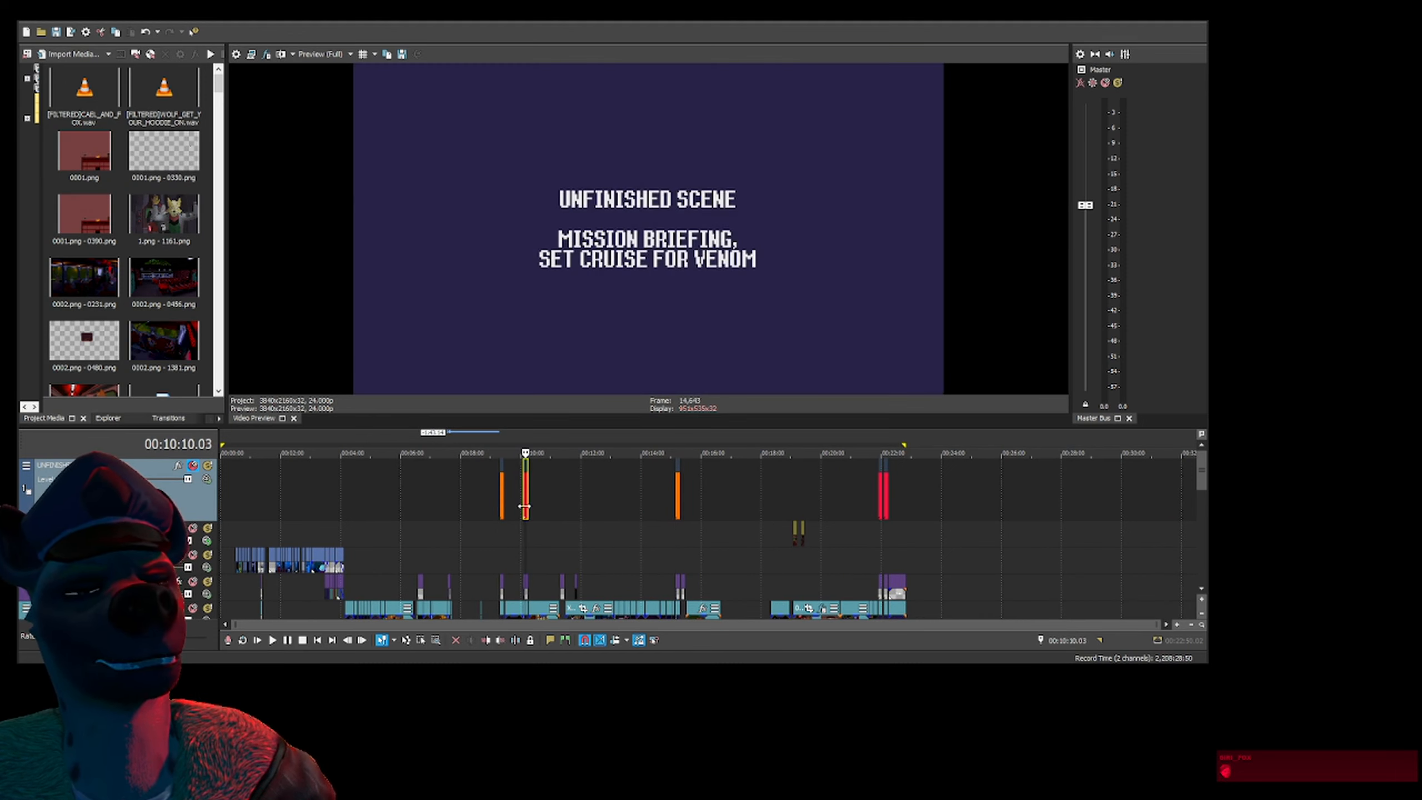
{"action": "left_click", "coordinate": [525, 506]}
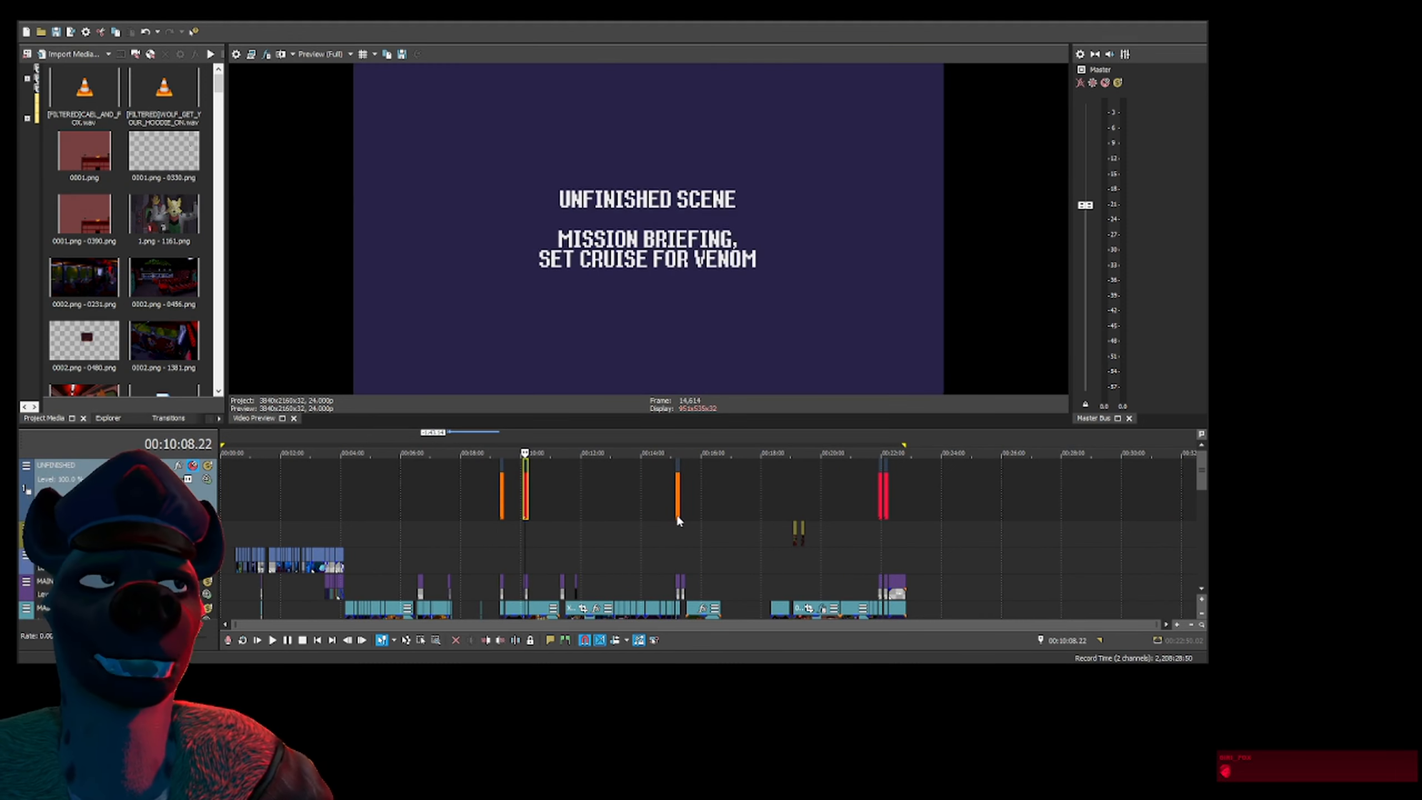
{"action": "left_click", "coordinate": [882, 498]}
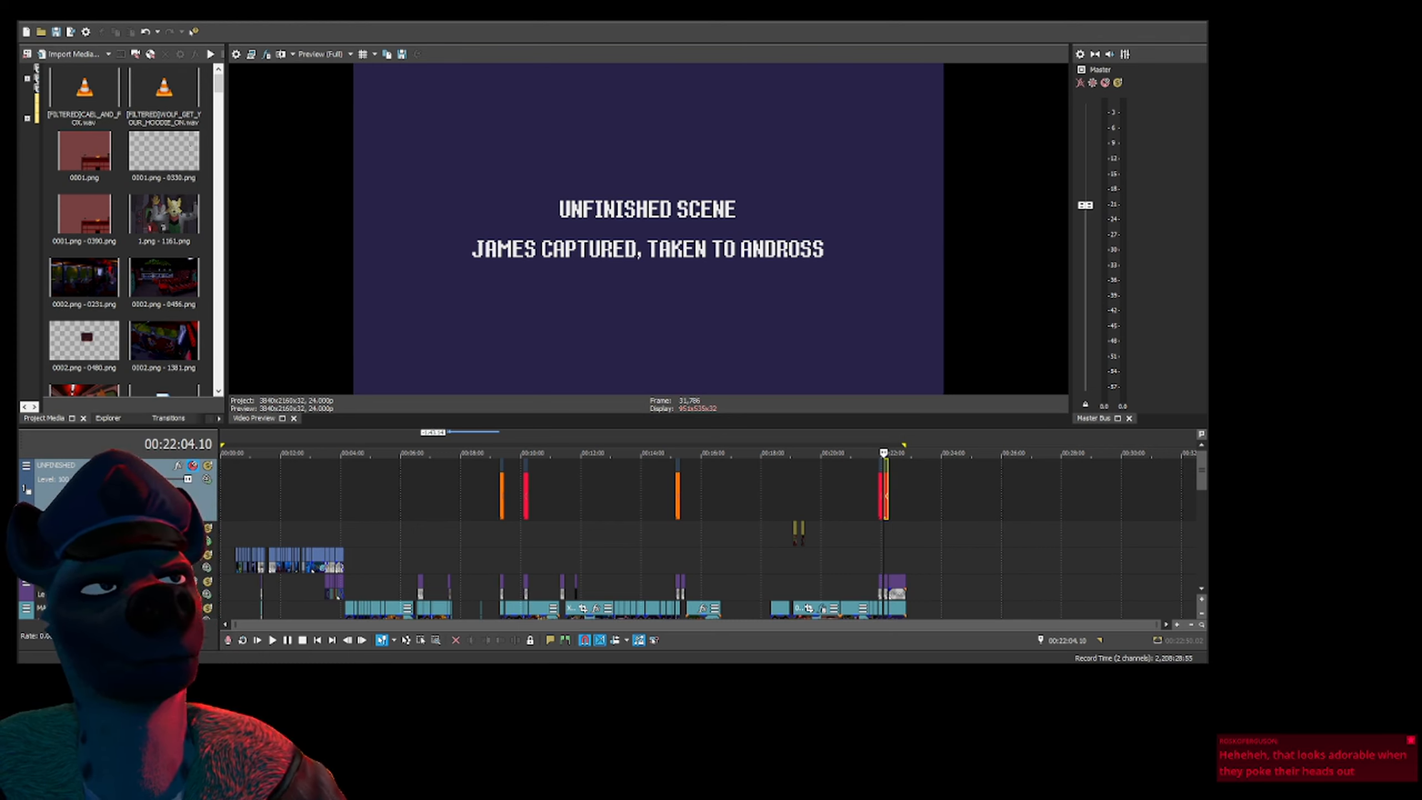
Spot-check the edit at 00:12:38.14 and at 00:00:30.00
{"action": "key", "text": "alt+Tab"}
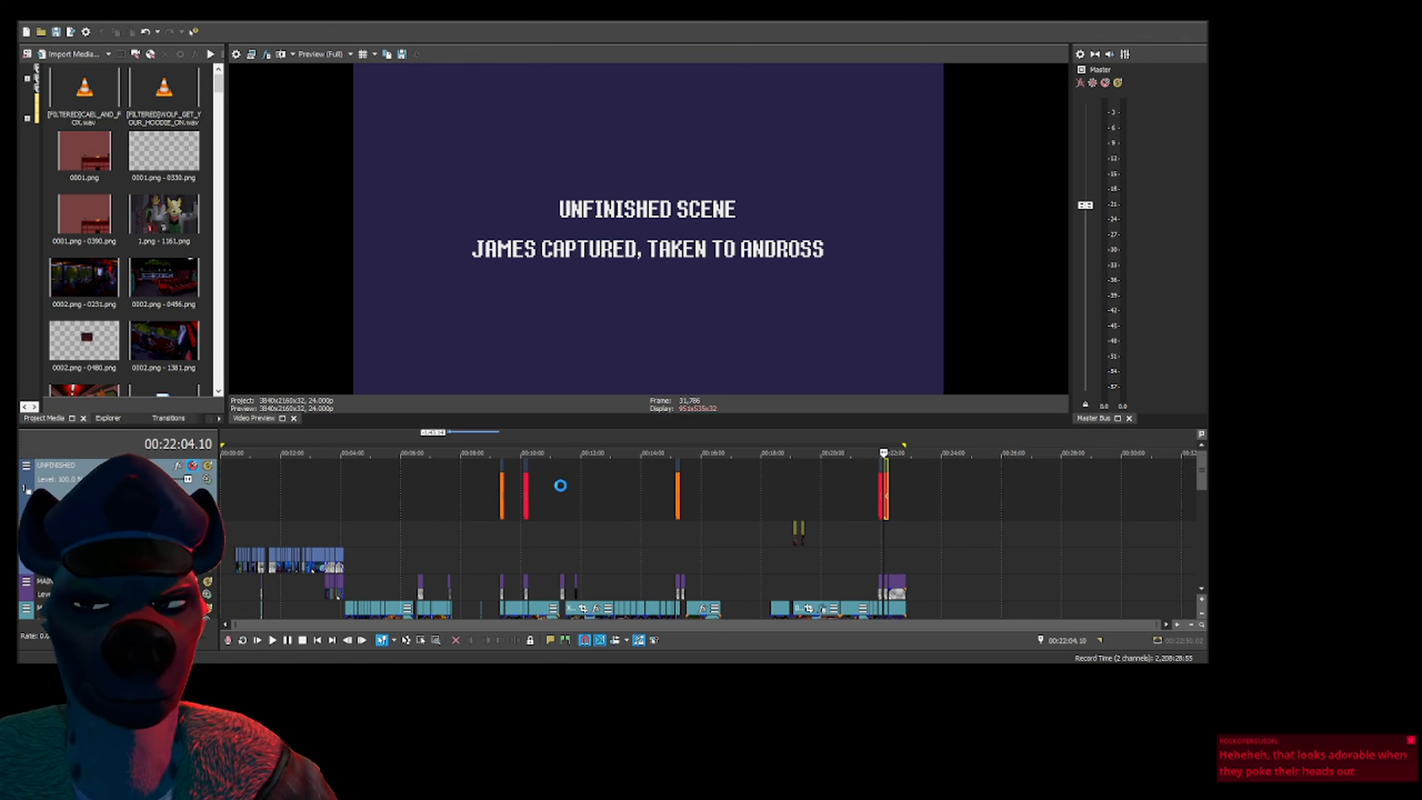
{"action": "left_click", "coordinate": [600, 502]}
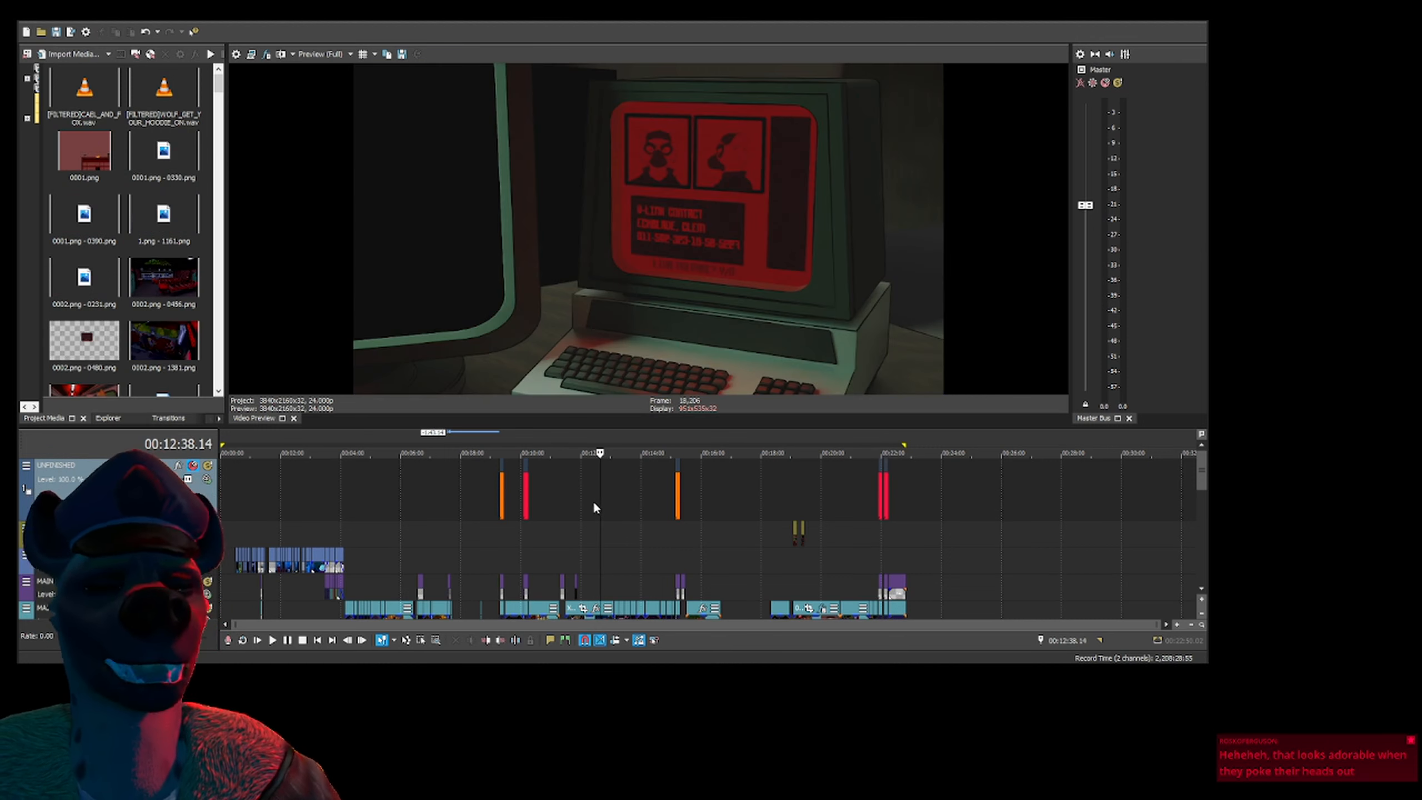
{"action": "left_click", "coordinate": [235, 493]}
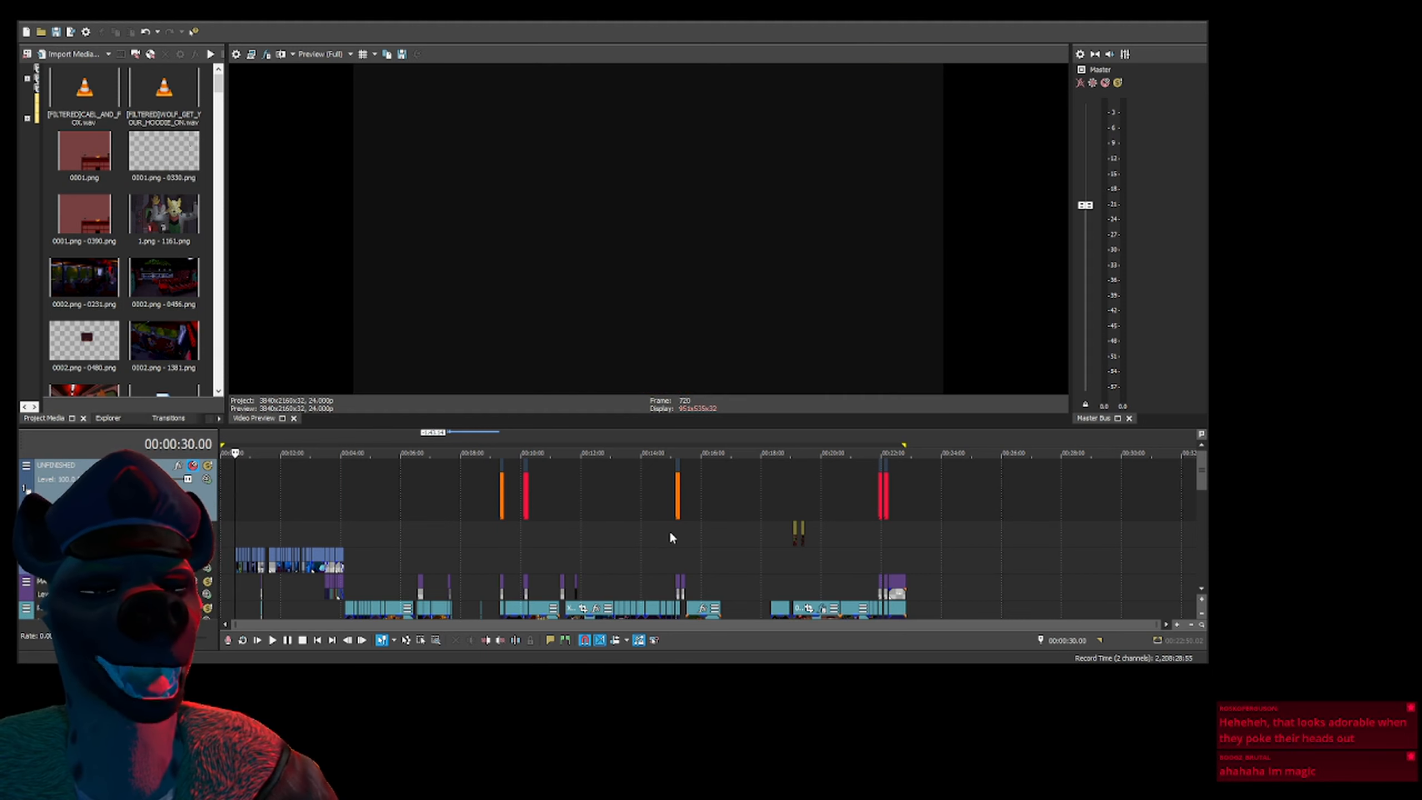
Undo the last three placeholder deletions on the UNFINISHED track
{"action": "key", "text": "ctrl+z"}
{"action": "key", "text": "ctrl+z"}
{"action": "key", "text": "ctrl+z"}
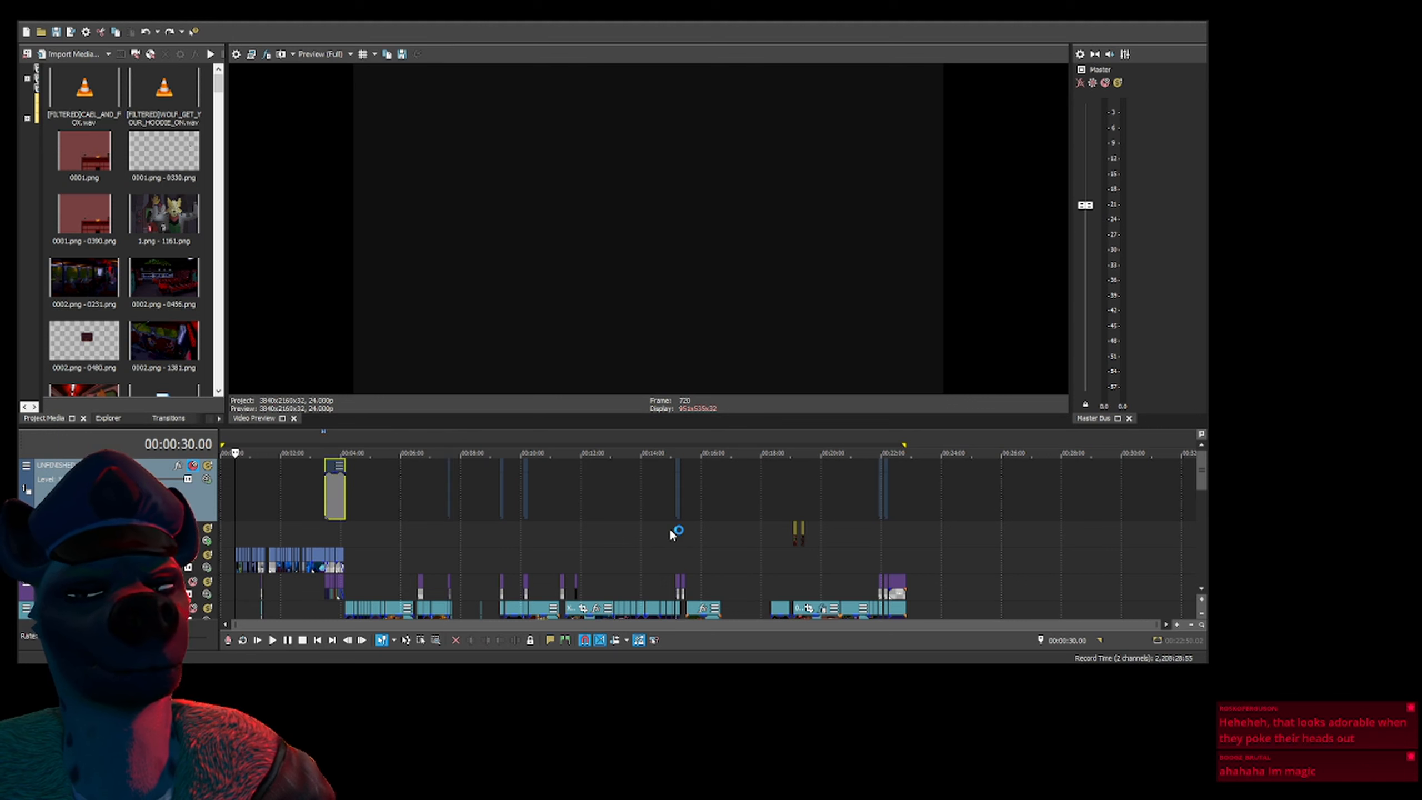
Examine the end credits, opening credits, "Wolf and Fara Try to Sneak Out" and "Space Dynamics Stand-Off" placeholders in turn
{"action": "left_click", "coordinate": [900, 498]}
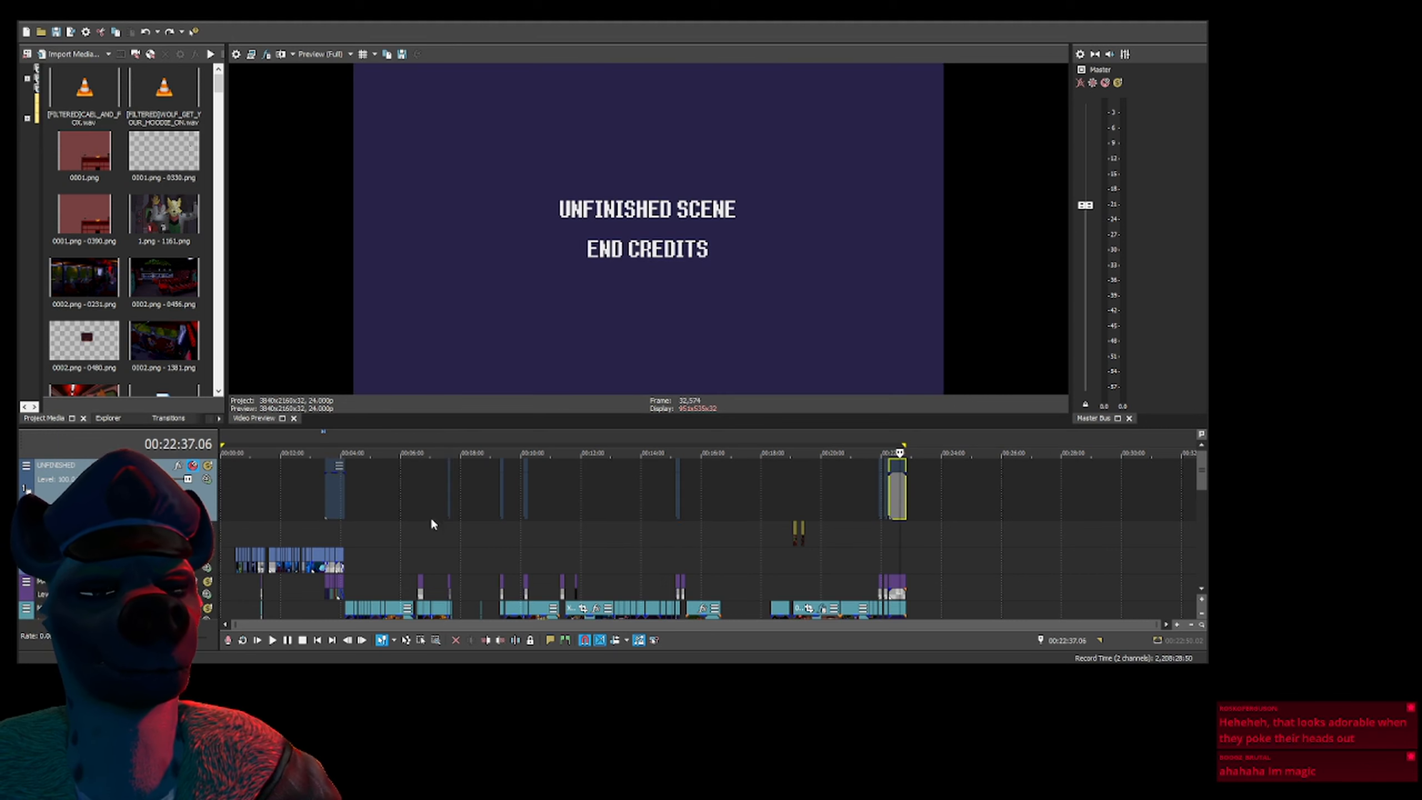
{"action": "left_click", "coordinate": [340, 501]}
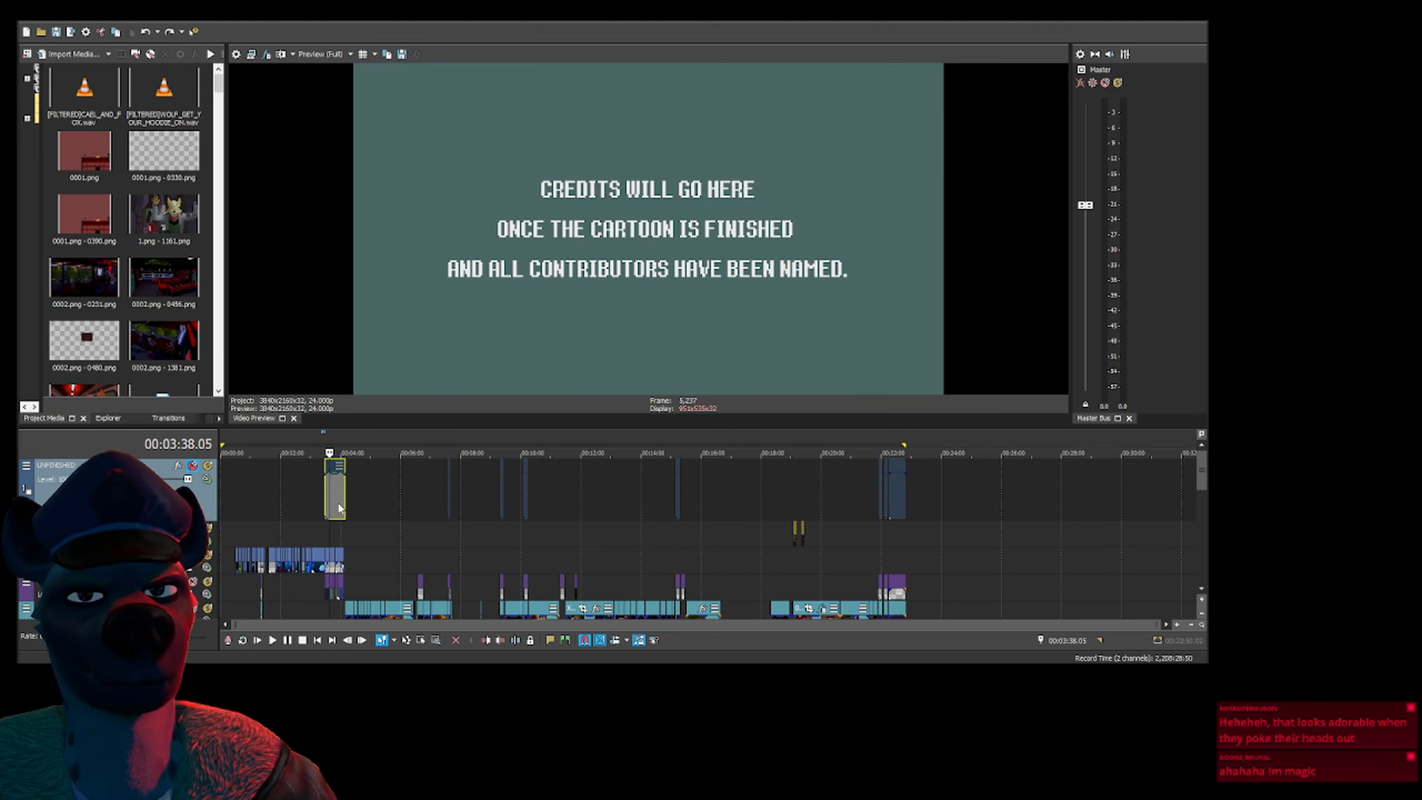
{"action": "left_click", "coordinate": [448, 495]}
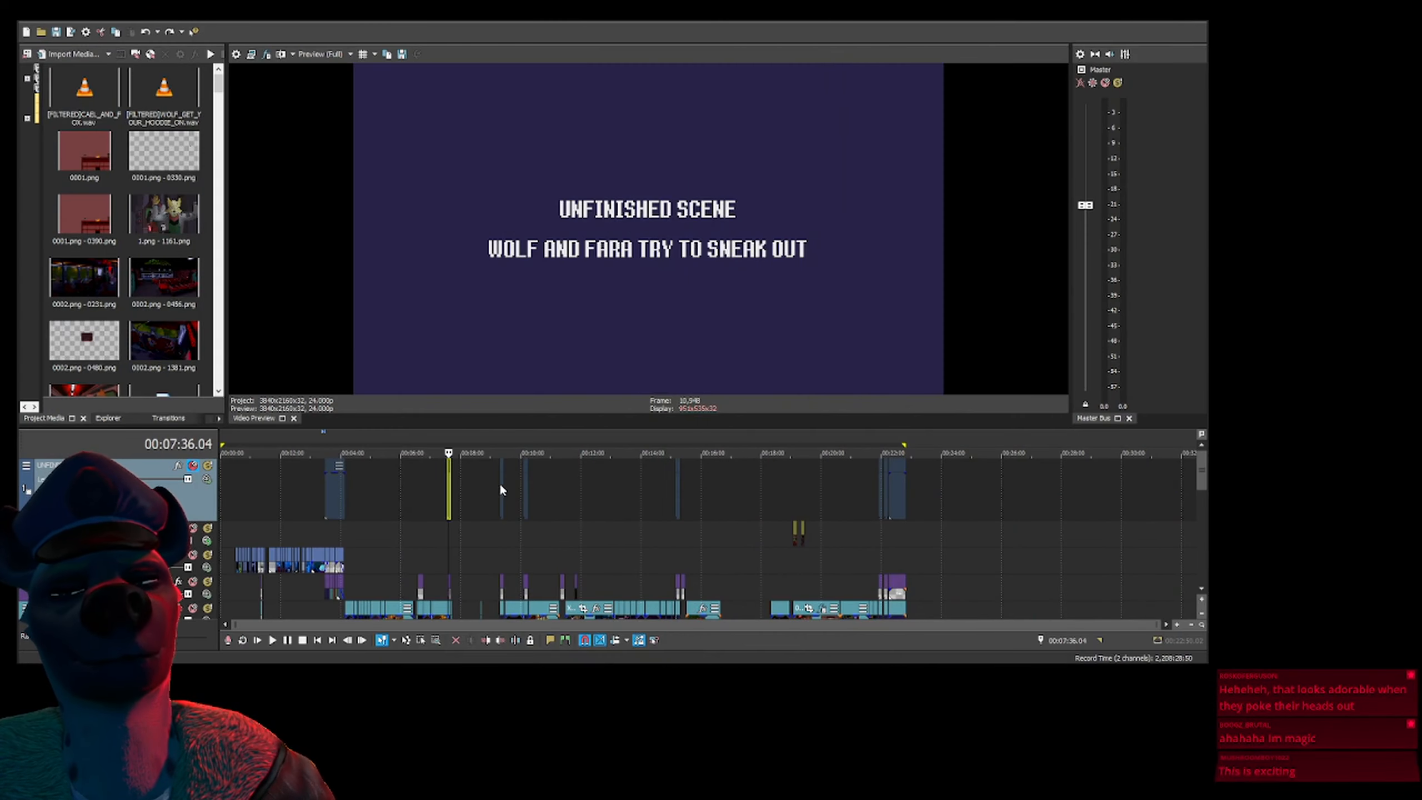
{"action": "left_click", "coordinate": [502, 483]}
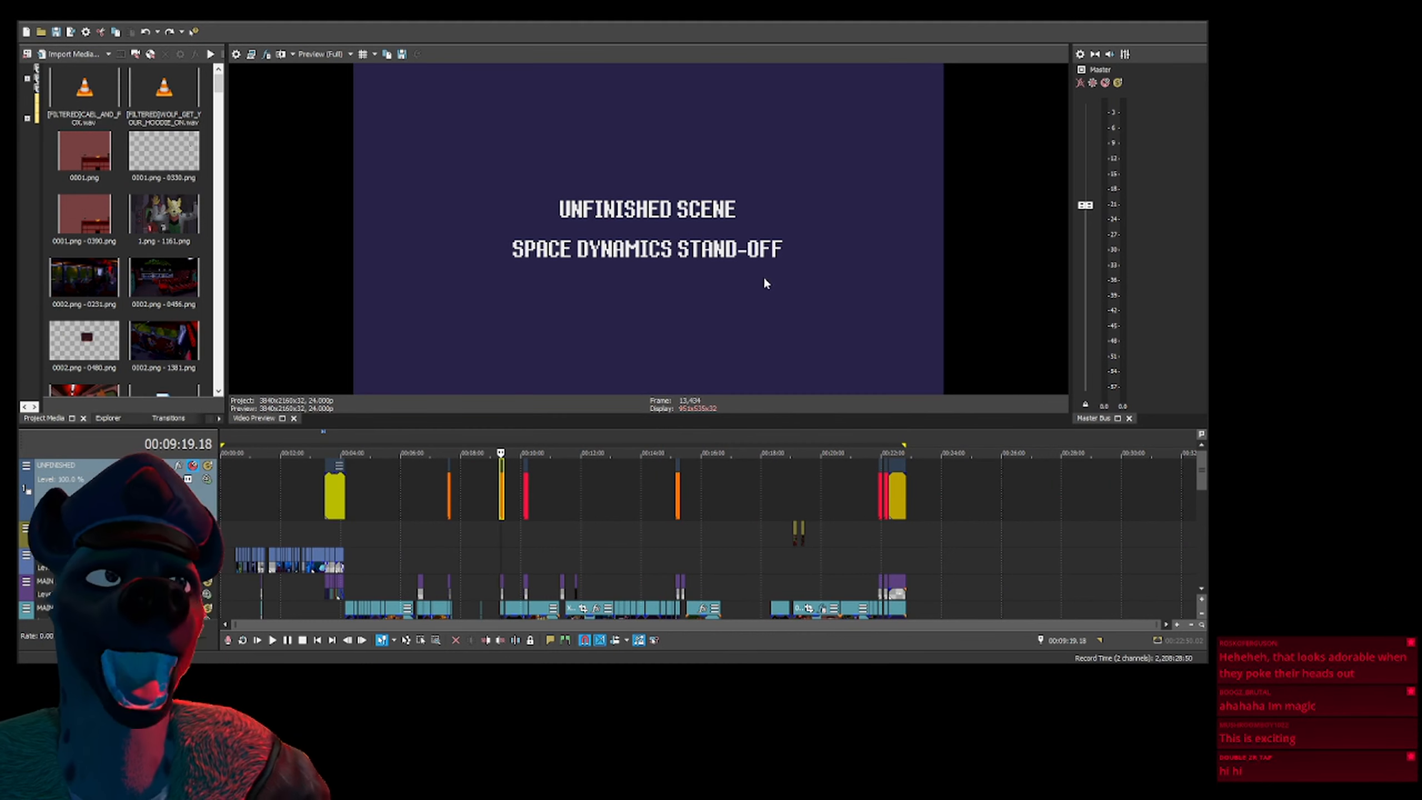
{"action": "key", "text": "alt+Tab"}
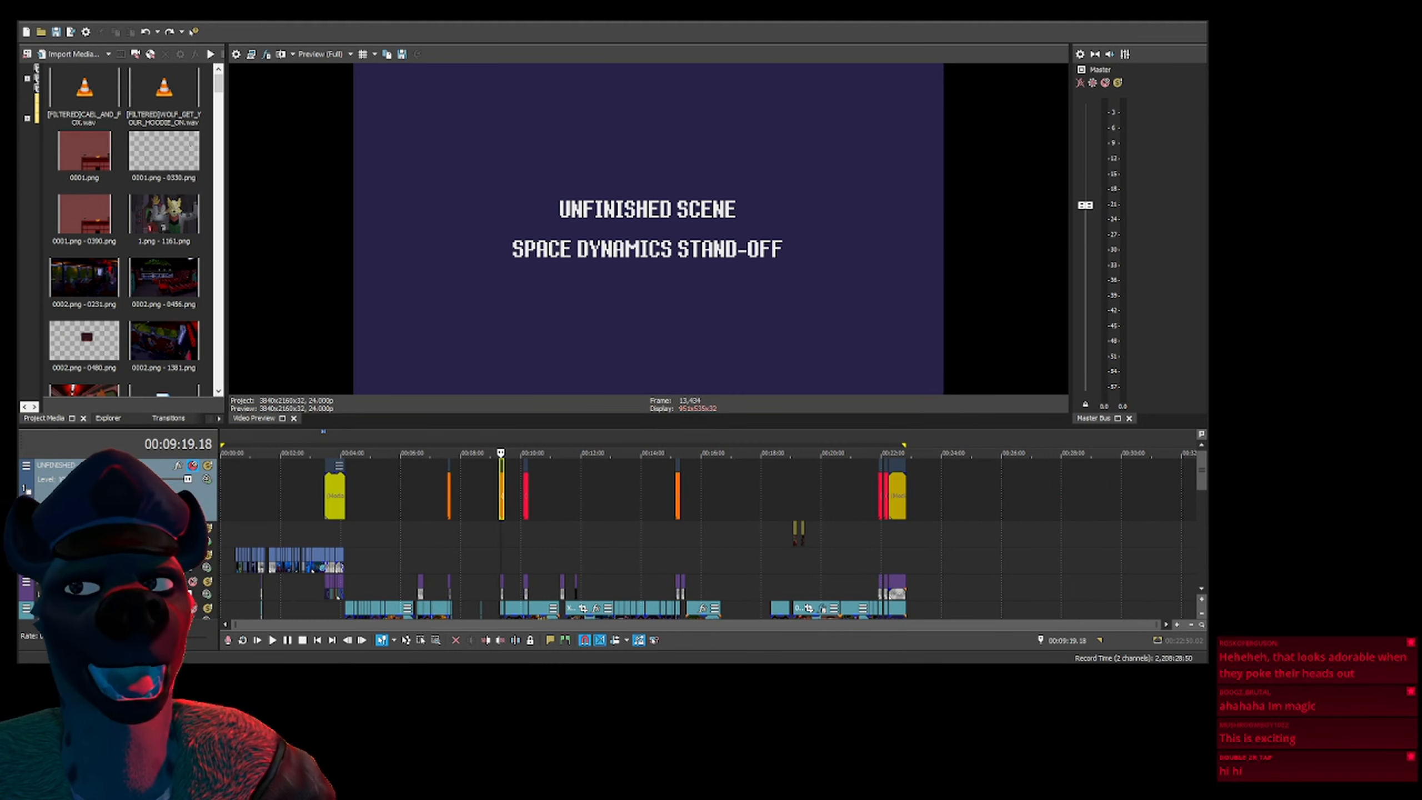
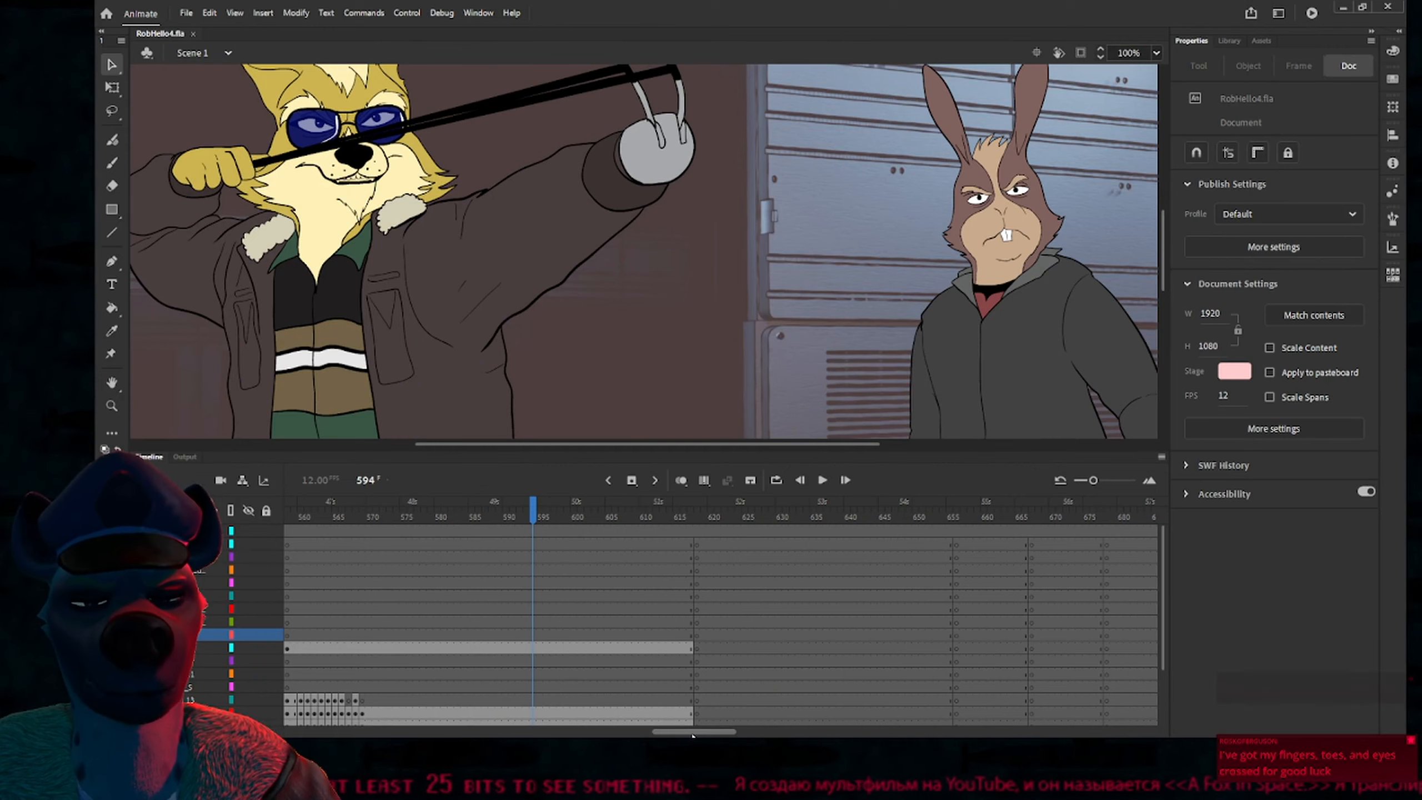
Switch to Animate, scrub RobHello4.fla back to frame 463, and set the stage zoom to 50%
{"action": "left_click_drag", "start_coordinate": [686, 731], "coordinate": [595, 732]}
{"action": "left_click_drag", "start_coordinate": [558, 510], "coordinate": [577, 520]}
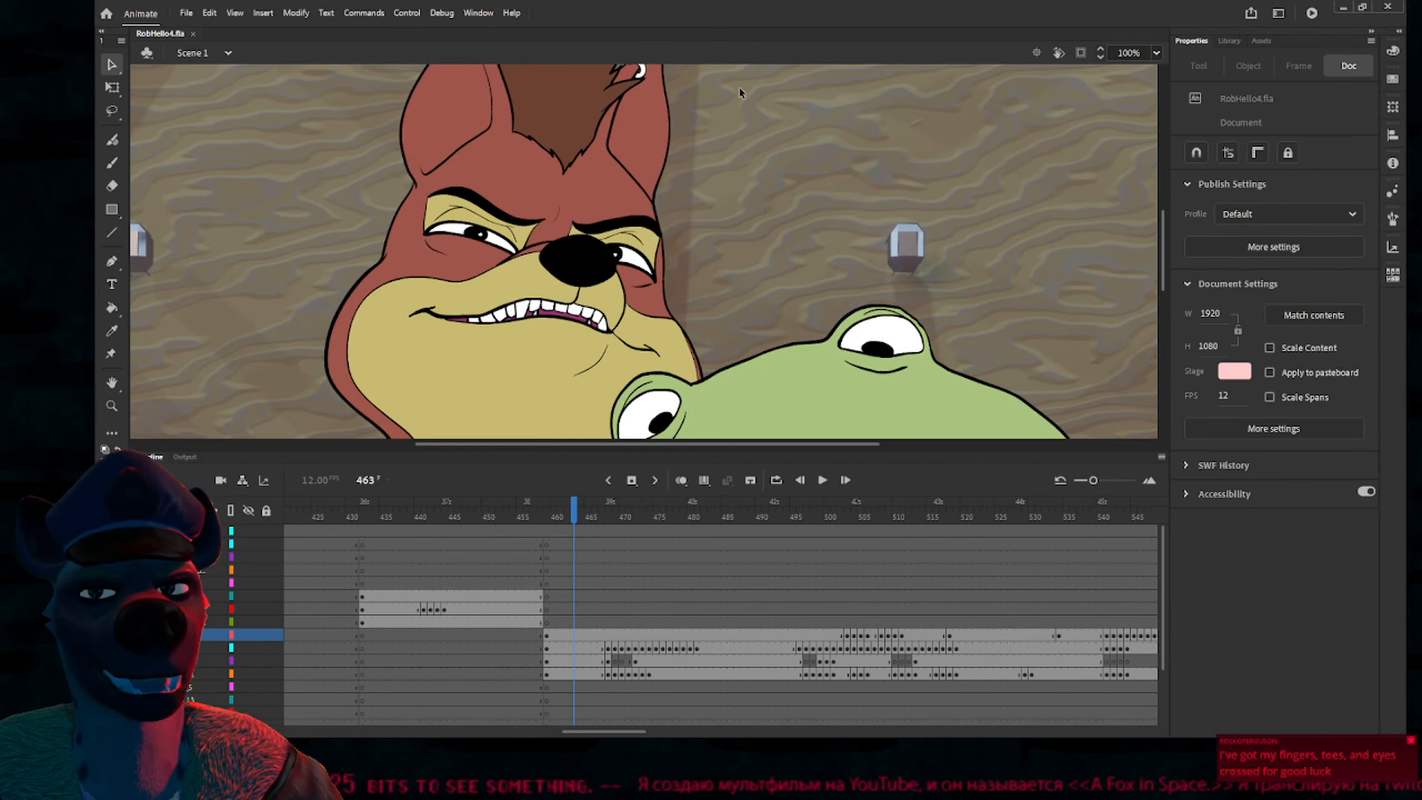
{"action": "left_click", "coordinate": [714, 230], "text": "ctrl+shift"}
{"action": "left_click", "coordinate": [710, 261], "text": "ctrl+shift"}
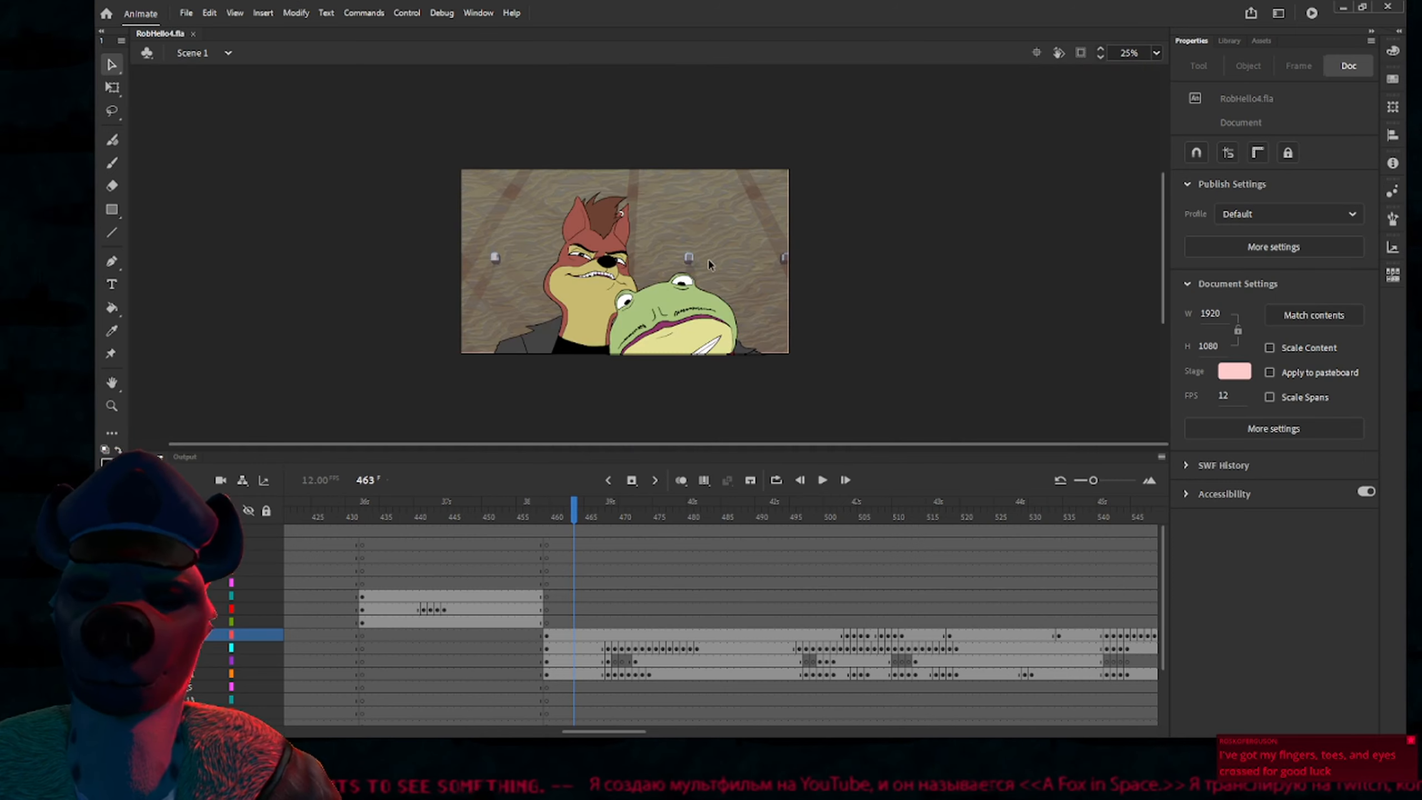
{"action": "key", "text": "ctrl+equal"}
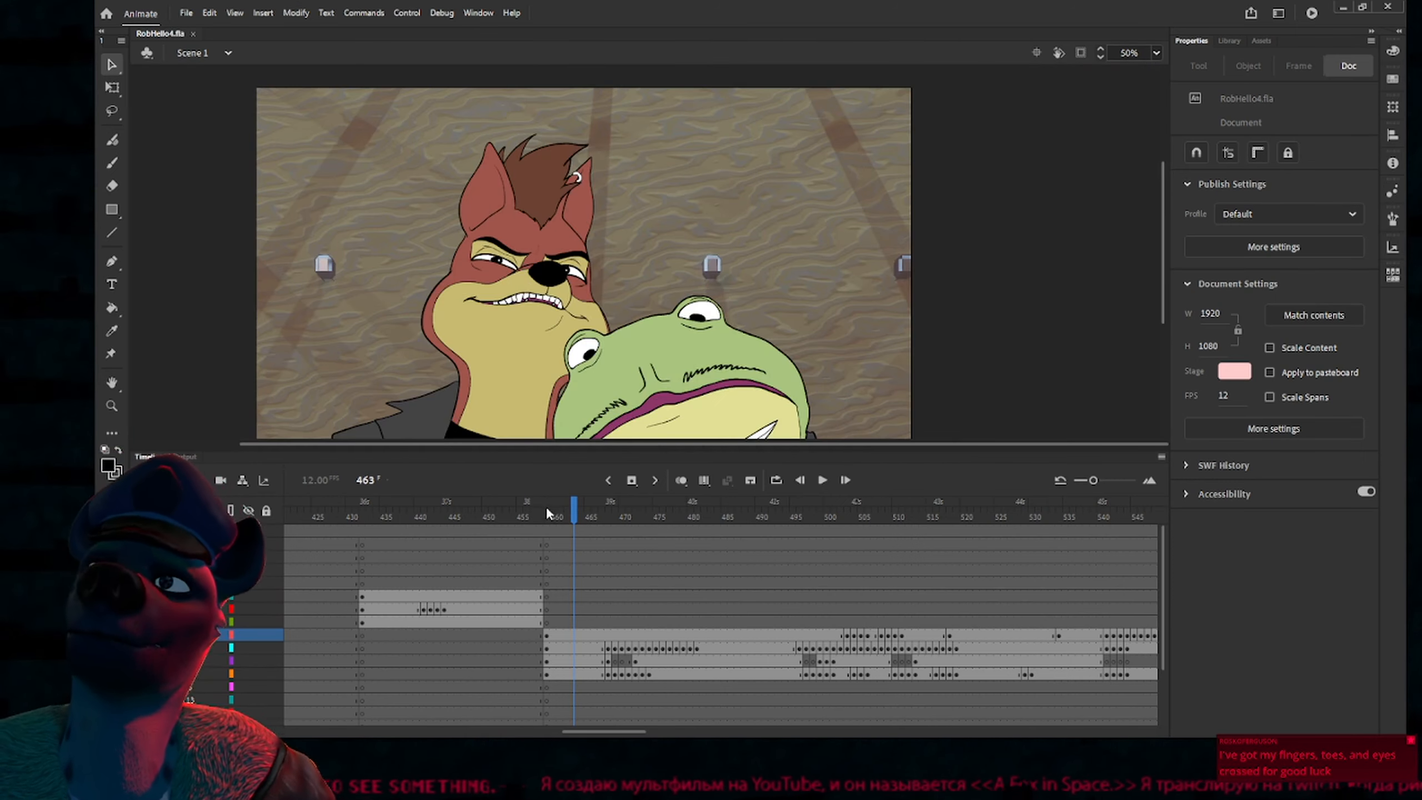
Play the animation from its first frame and clip the content outside the stage
{"action": "key", "text": "shift+comma"}
{"action": "key", "text": "Return"}
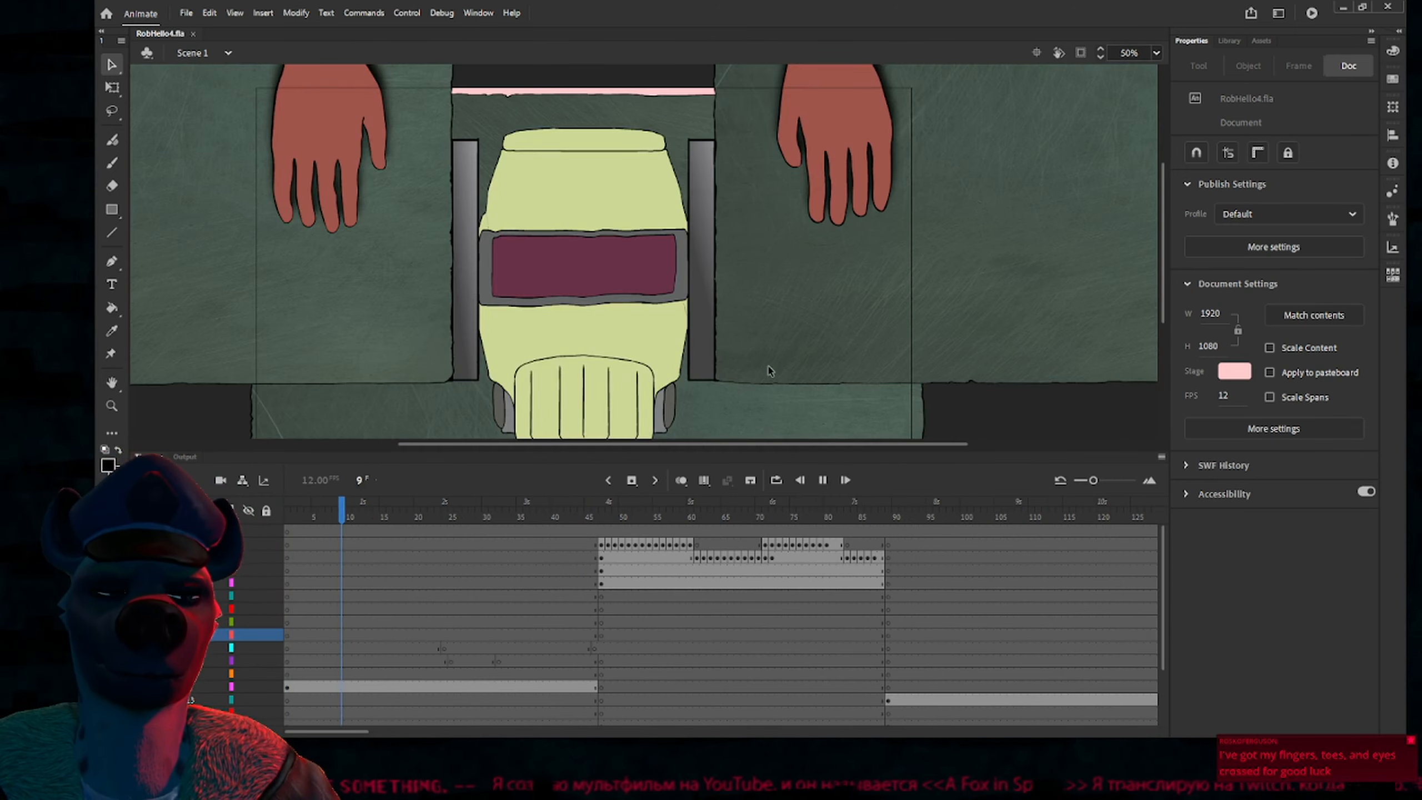
{"action": "left_click", "coordinate": [1081, 53]}
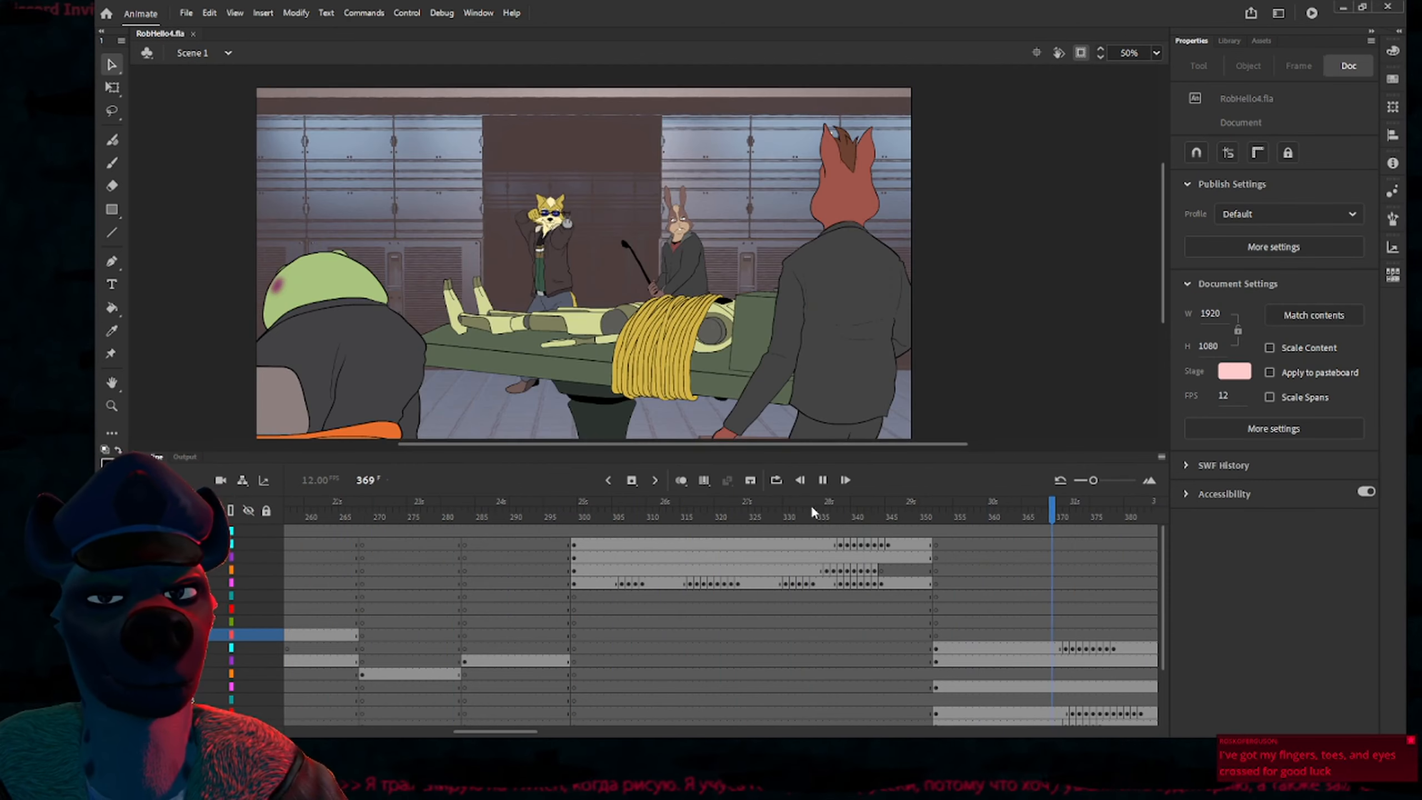
Examine the scene around the robot's table by scrubbing through frames 316, 347, 302 and 383
{"action": "left_click", "coordinate": [847, 512]}
{"action": "left_click_drag", "start_coordinate": [847, 512], "coordinate": [690, 522]}
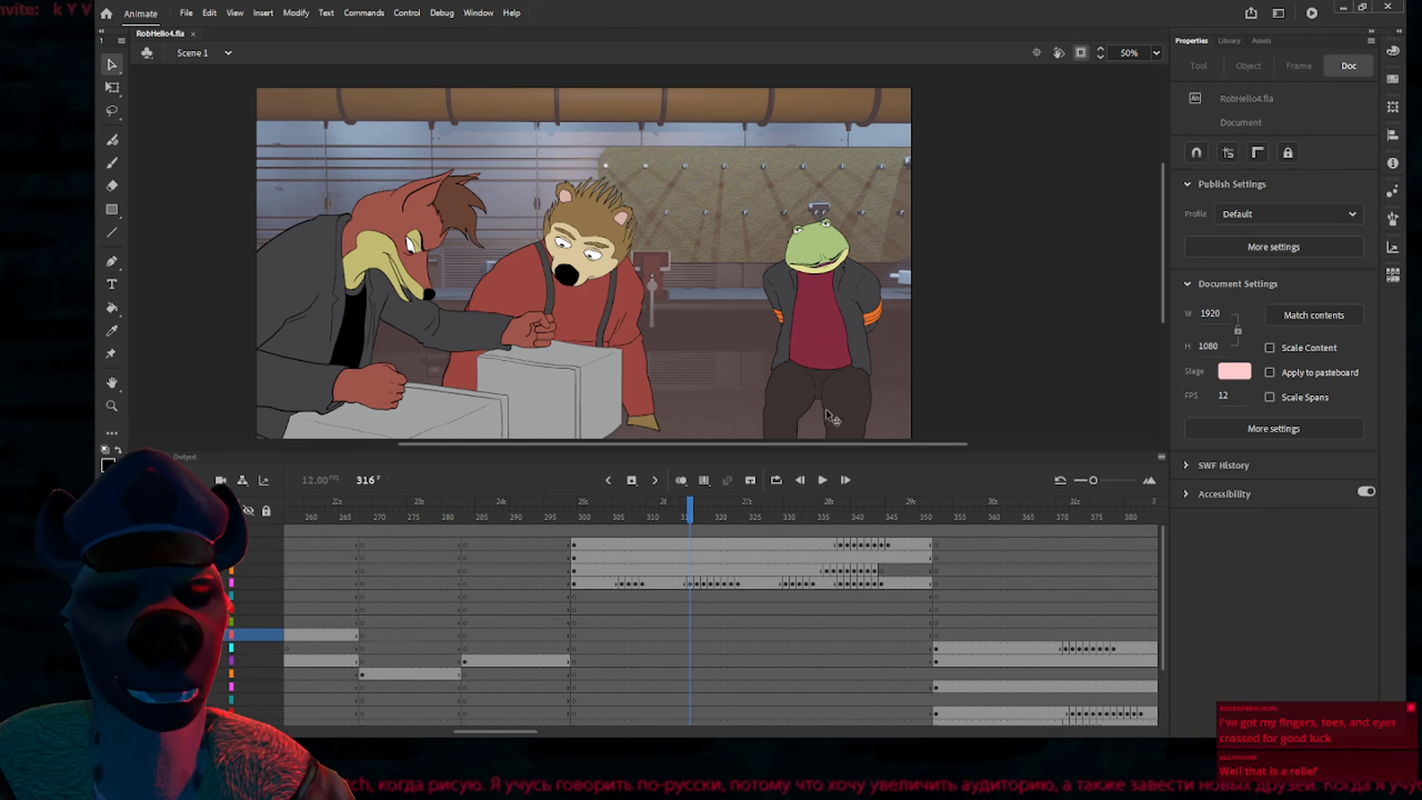
{"action": "left_click_drag", "start_coordinate": [703, 546], "coordinate": [900, 545]}
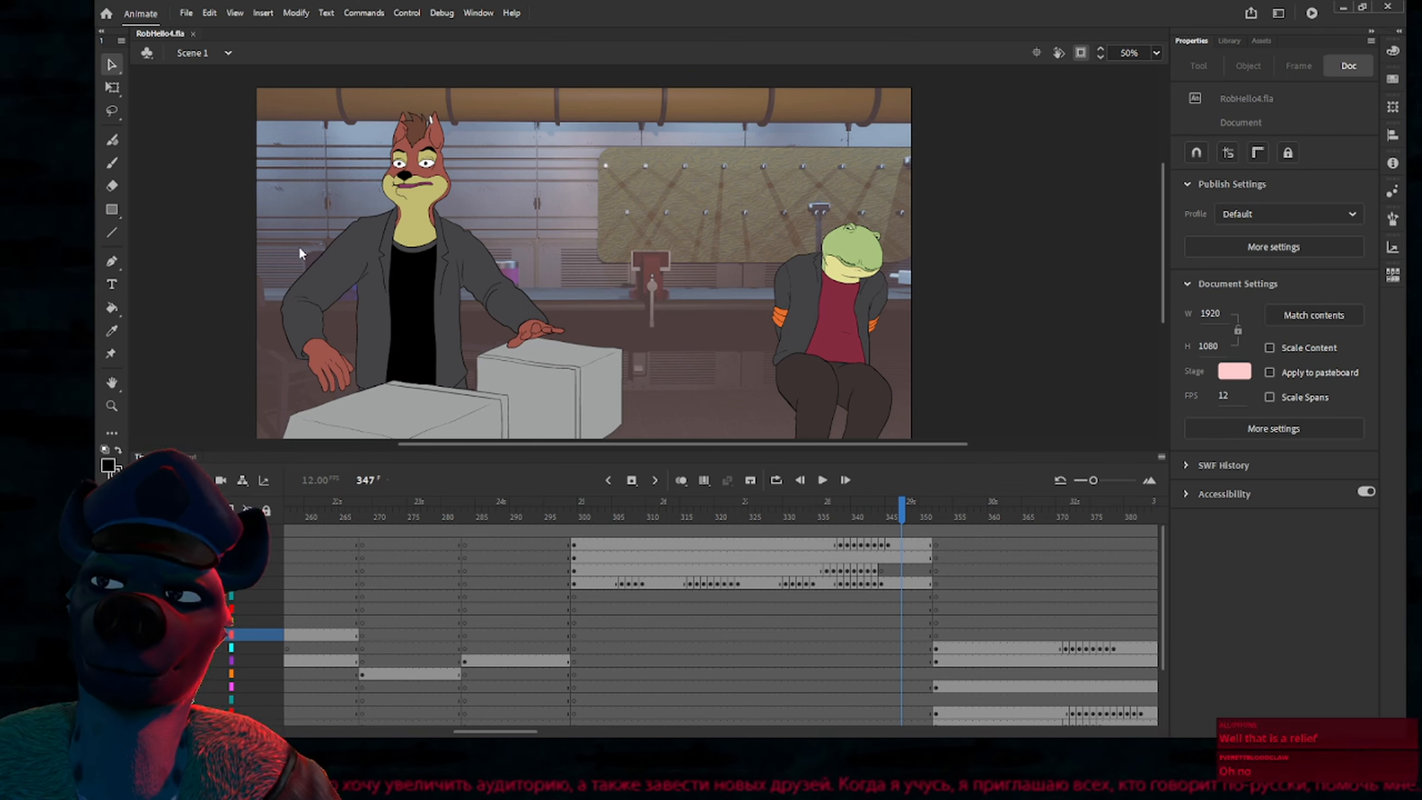
{"action": "left_click", "coordinate": [596, 517]}
{"action": "left_click", "coordinate": [414, 272]}
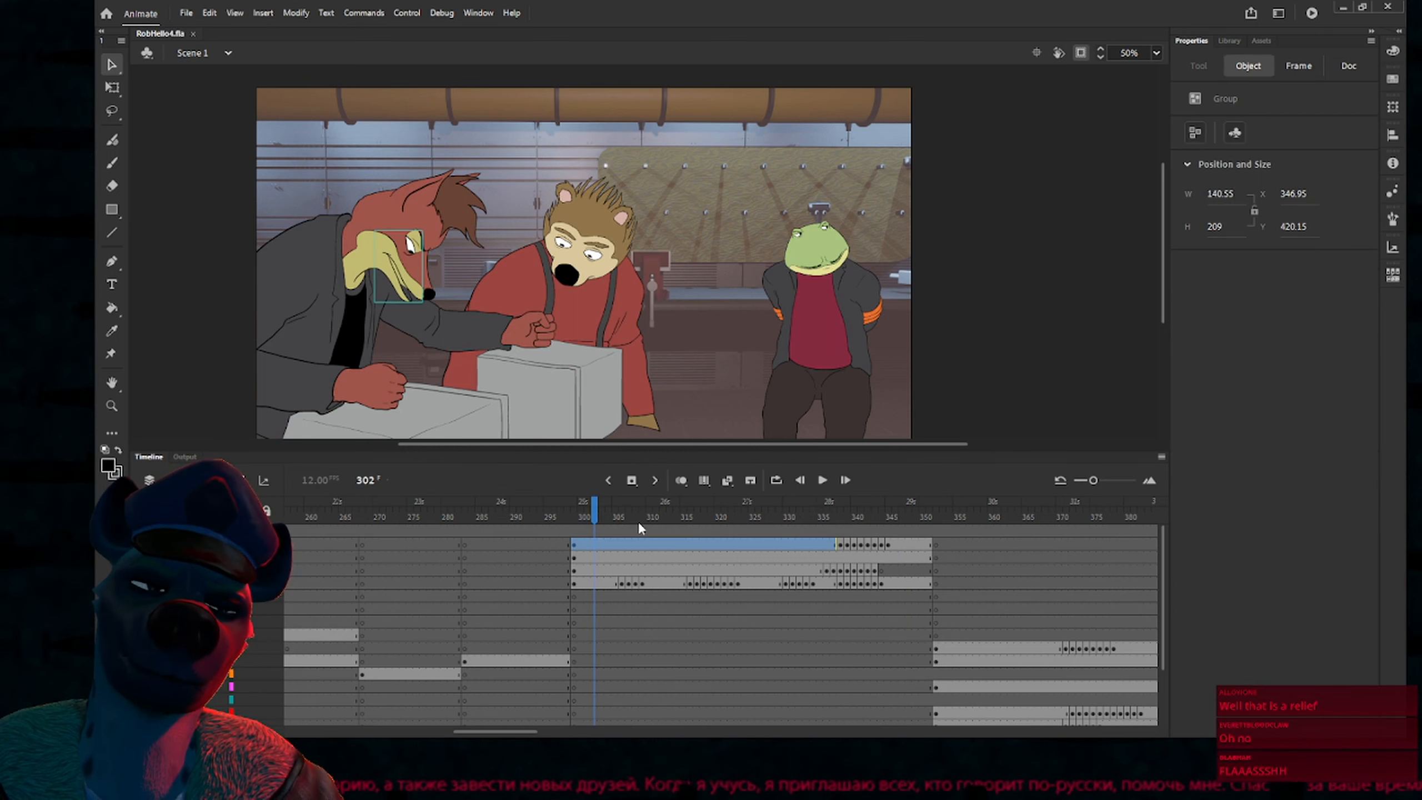
{"action": "left_click_drag", "start_coordinate": [512, 516], "coordinate": [1150, 557]}
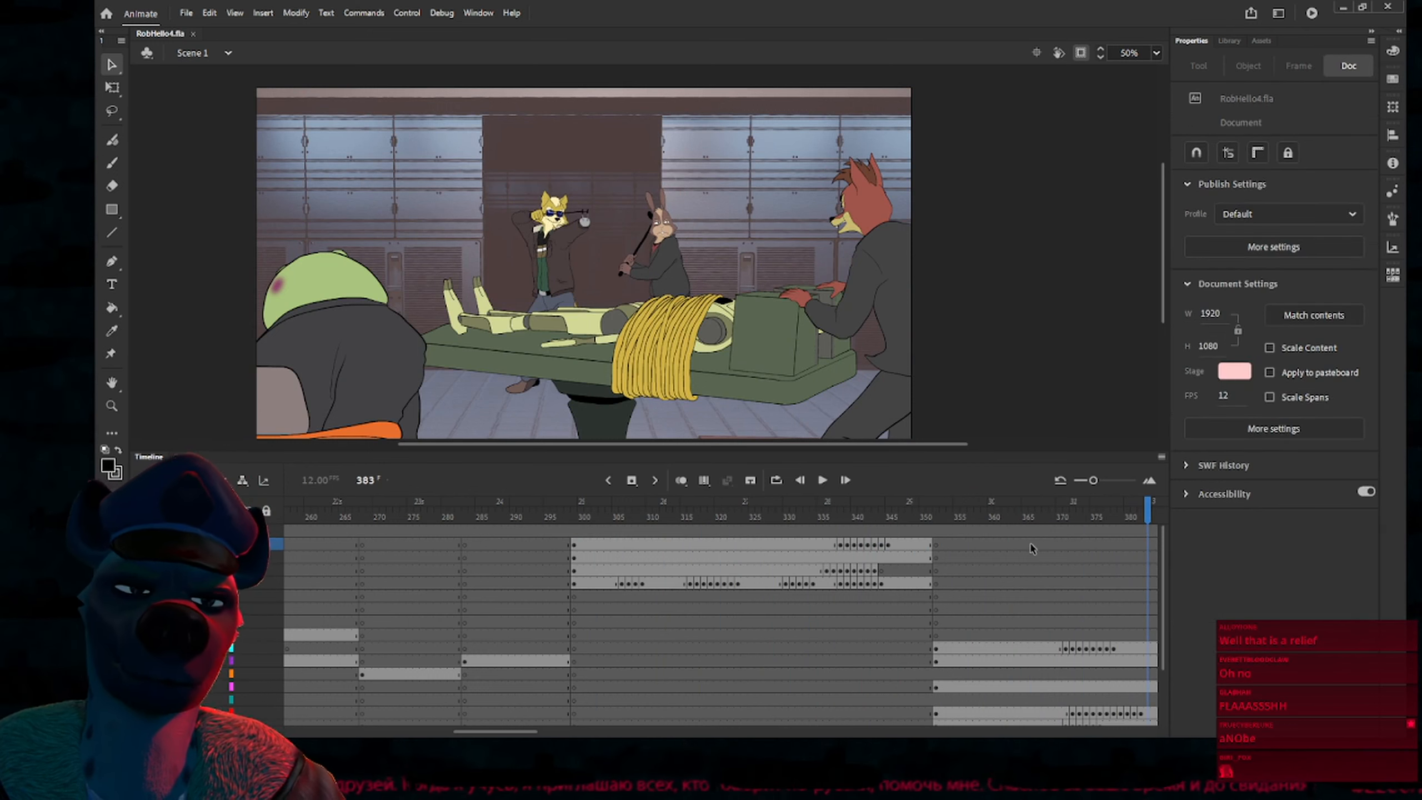
Play the animation on to frame 444, enlarge the stage area, and scrub back to frame 324
{"action": "key", "text": "Return"}
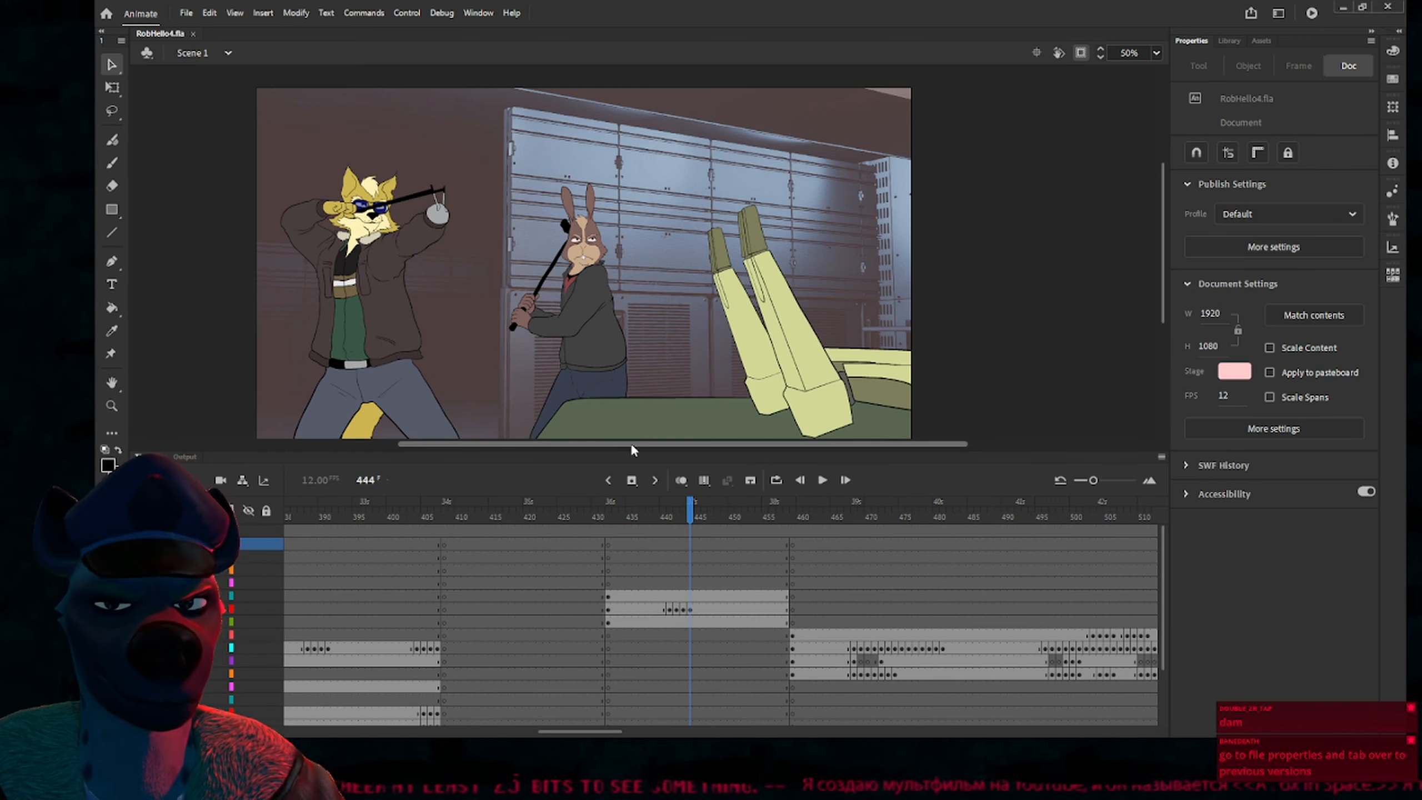
{"action": "left_click_drag", "start_coordinate": [660, 443], "coordinate": [615, 510]}
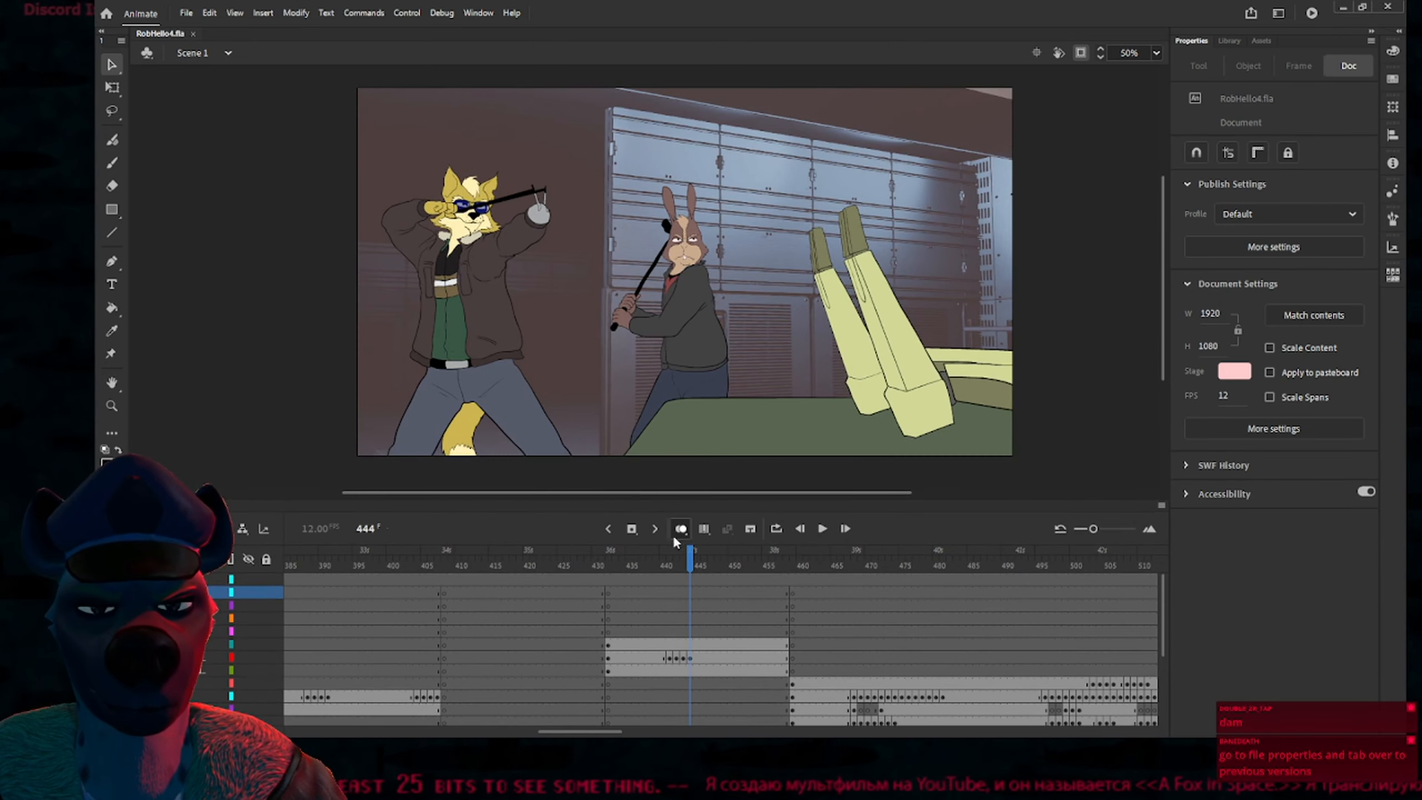
{"action": "left_click_drag", "start_coordinate": [619, 560], "coordinate": [587, 615]}
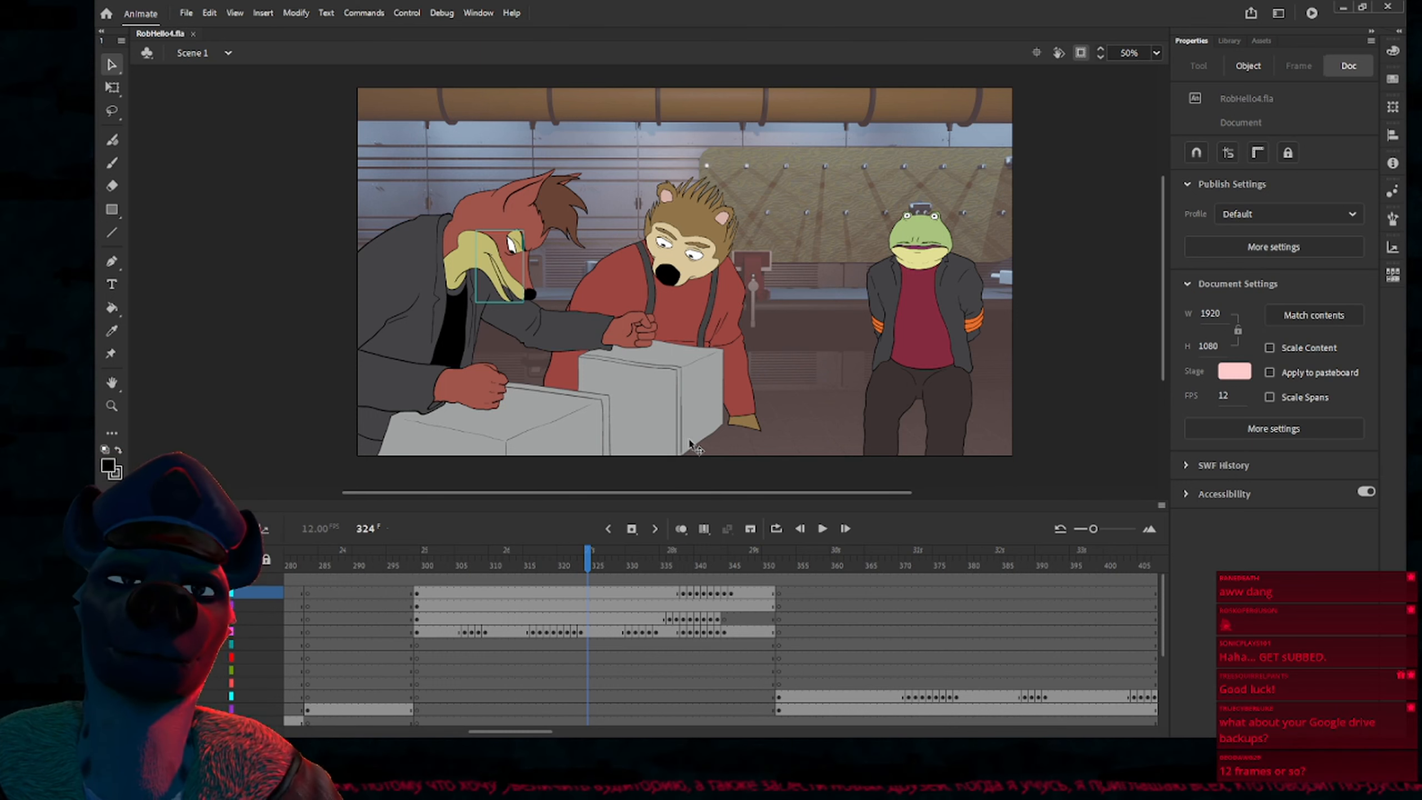
Scrub RobHello4.fla on through the tied-up frog's shots at frames 424 and 411, into the close-up with the fox
{"action": "left_click_drag", "start_coordinate": [572, 587], "coordinate": [1136, 679]}
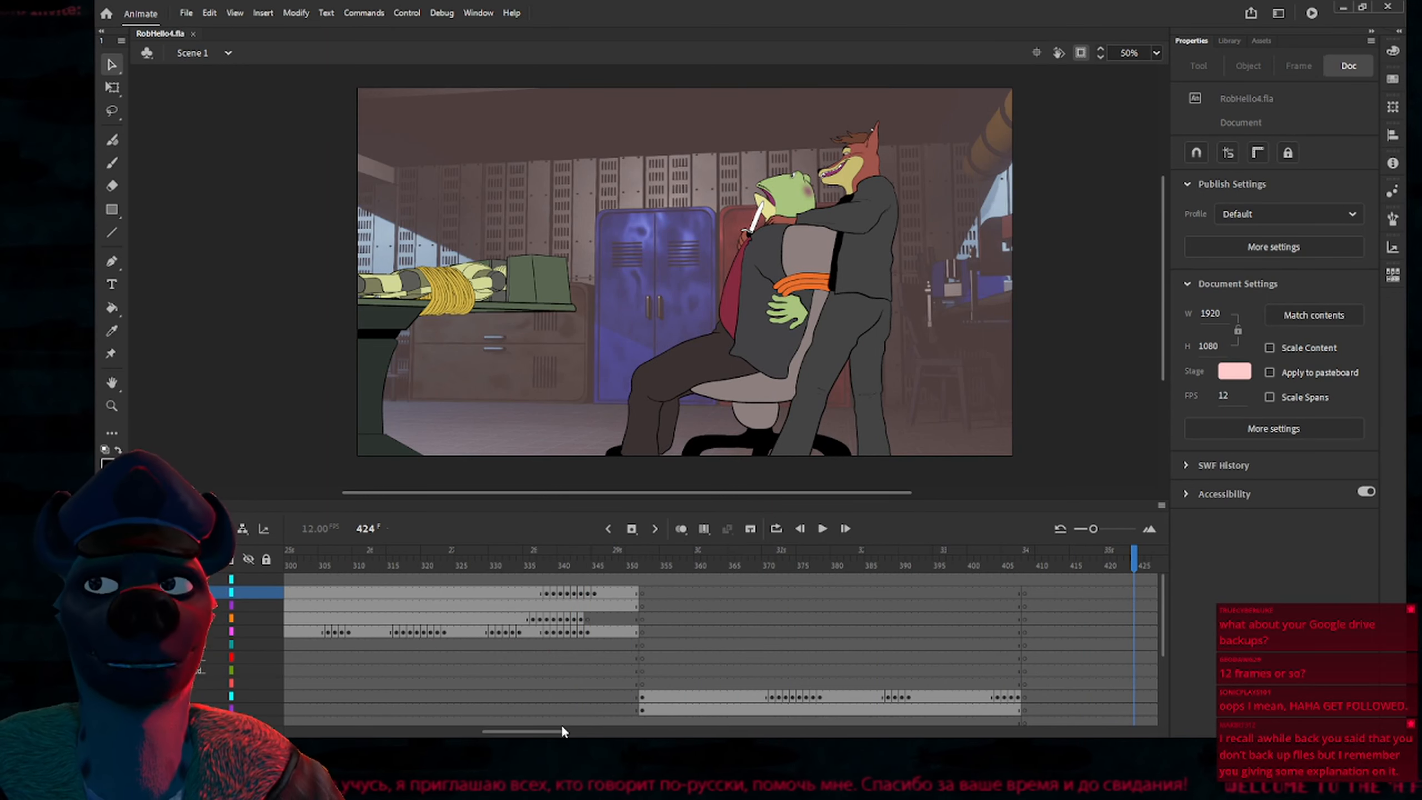
{"action": "left_click_drag", "start_coordinate": [512, 732], "coordinate": [567, 733]}
{"action": "left_click", "coordinate": [639, 587]}
{"action": "left_click_drag", "start_coordinate": [639, 588], "coordinate": [485, 668]}
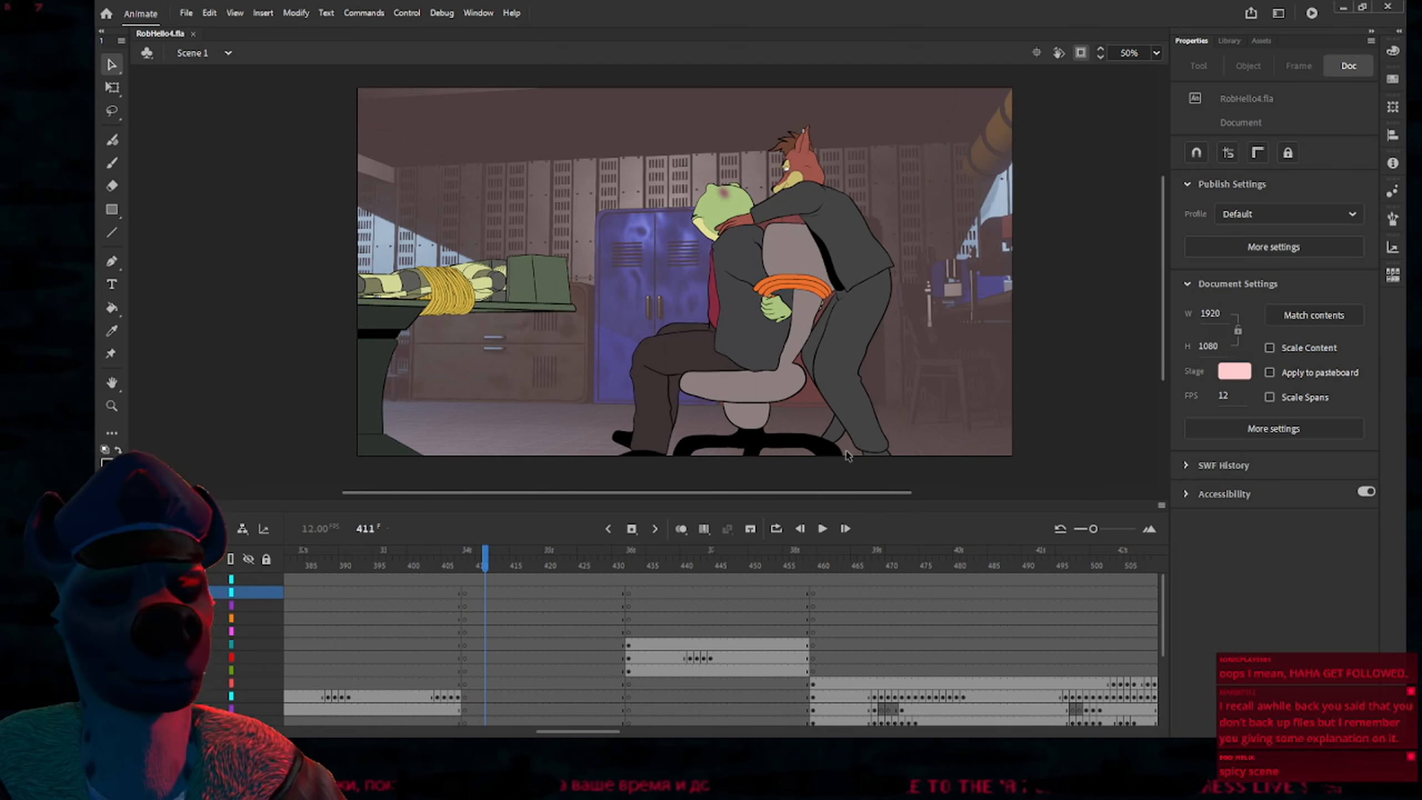
{"action": "left_click", "coordinate": [602, 572]}
{"action": "left_click_drag", "start_coordinate": [601, 574], "coordinate": [813, 577]}
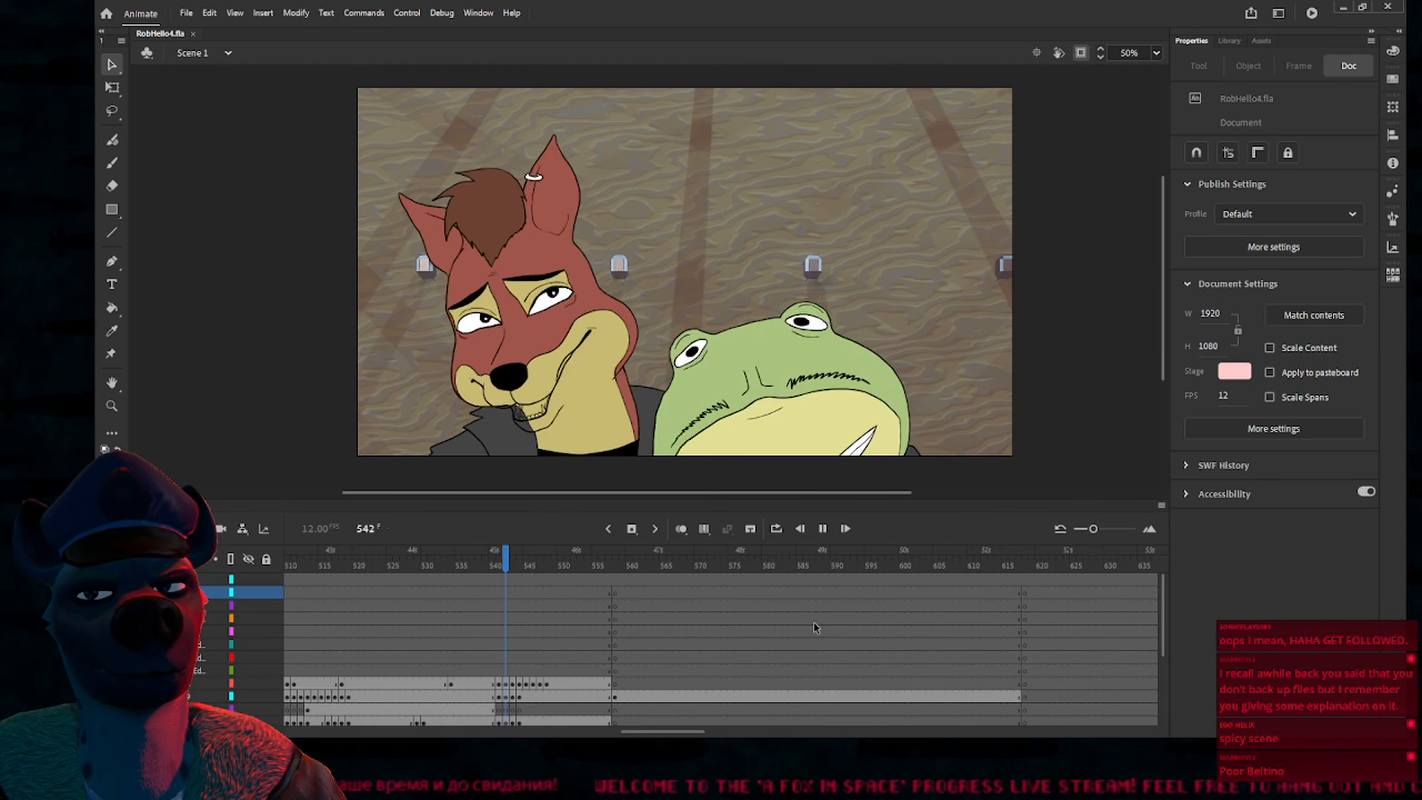
Stop playback in the fox-and-frog close-up and check the end of the shot at frames 552 and 556
{"action": "key", "text": "Return"}
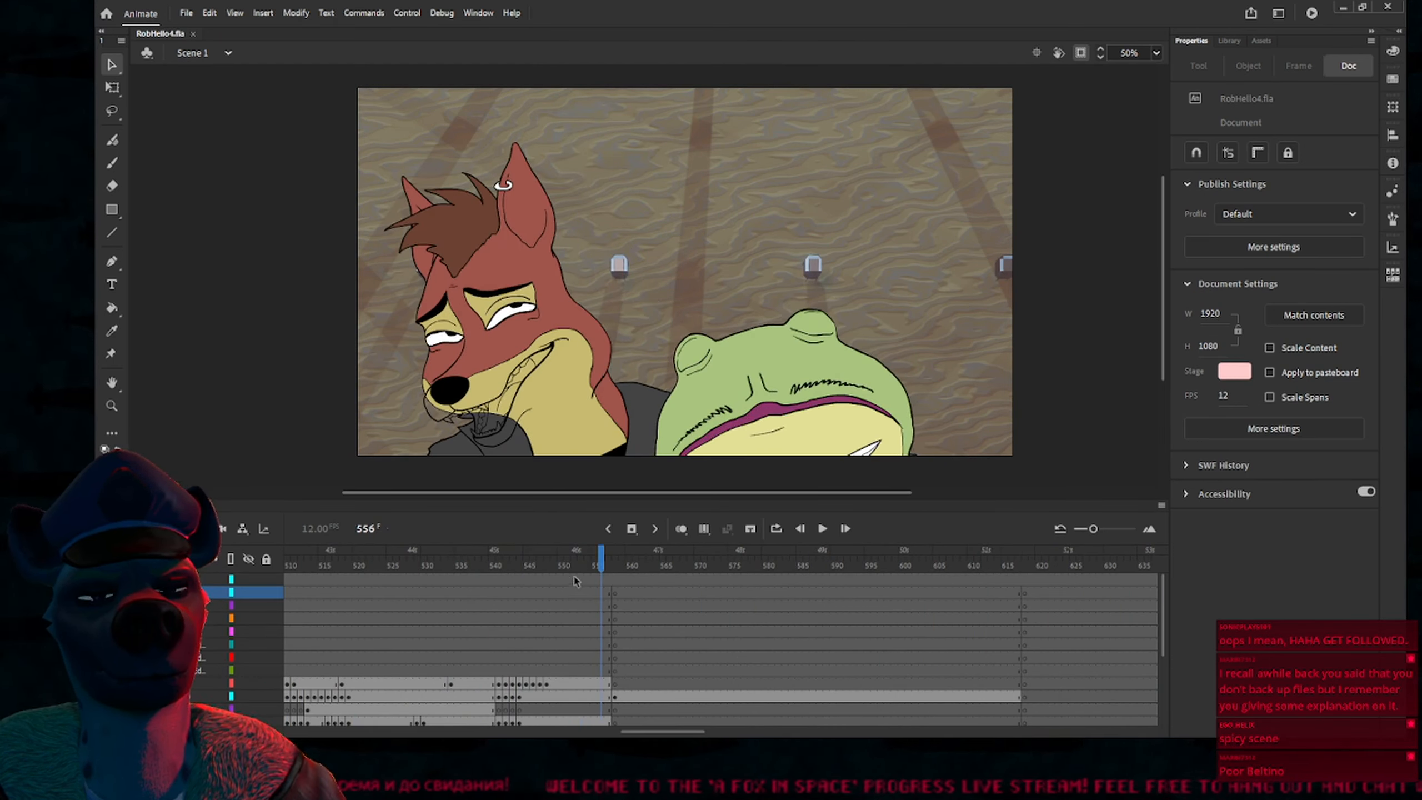
{"action": "left_click_drag", "start_coordinate": [600, 565], "coordinate": [574, 585]}
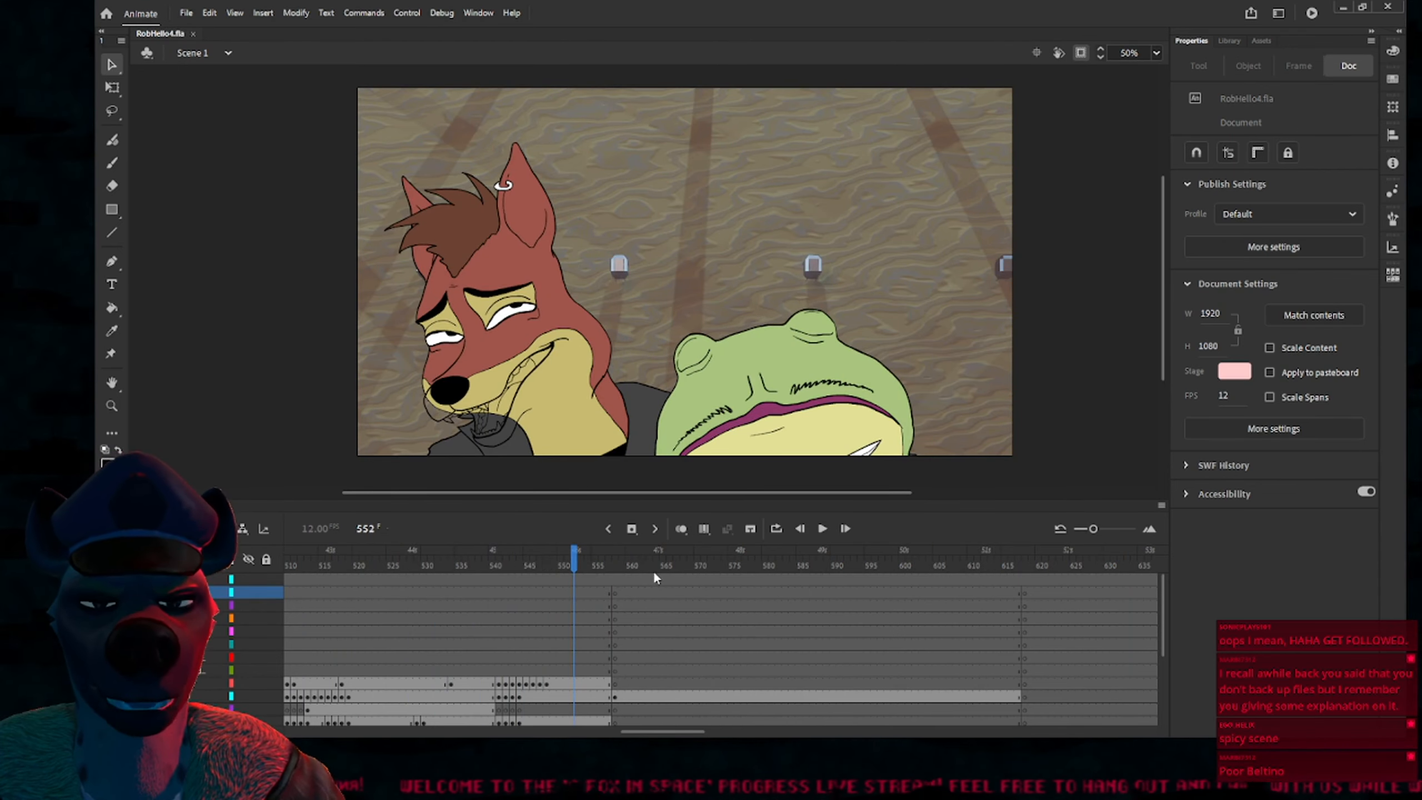
{"action": "left_click", "coordinate": [602, 560]}
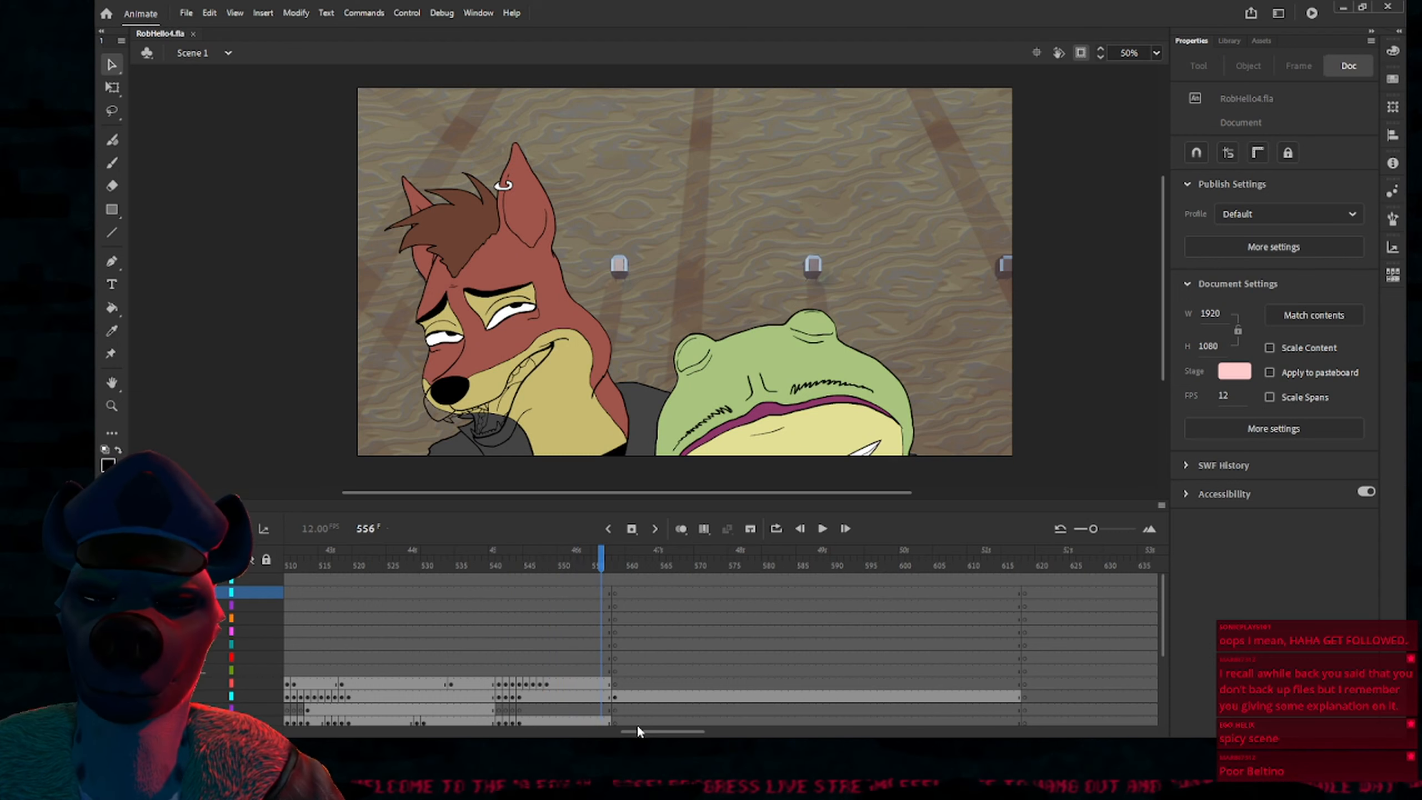
{"action": "left_click_drag", "start_coordinate": [648, 734], "coordinate": [646, 734]}
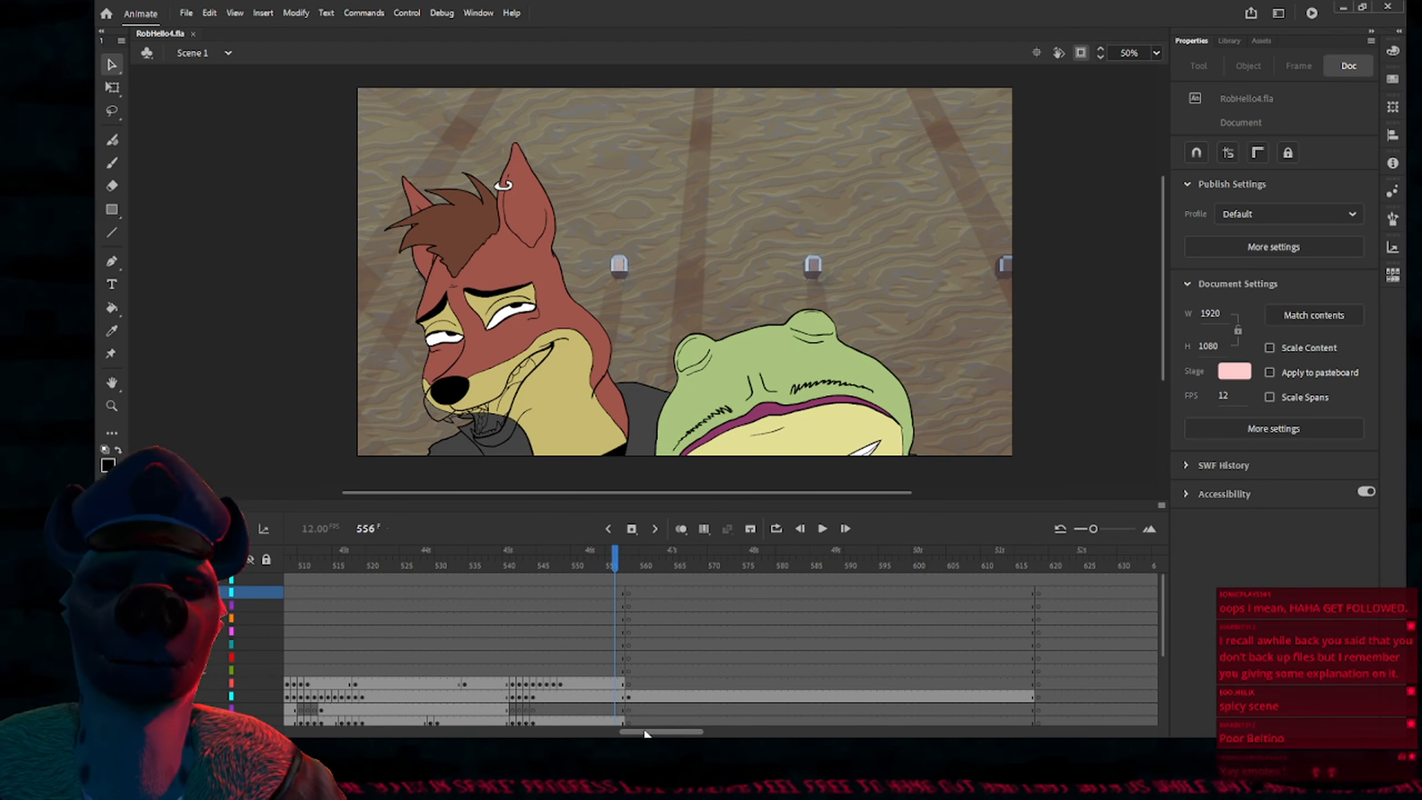
{"action": "left_click_drag", "start_coordinate": [647, 732], "coordinate": [626, 733]}
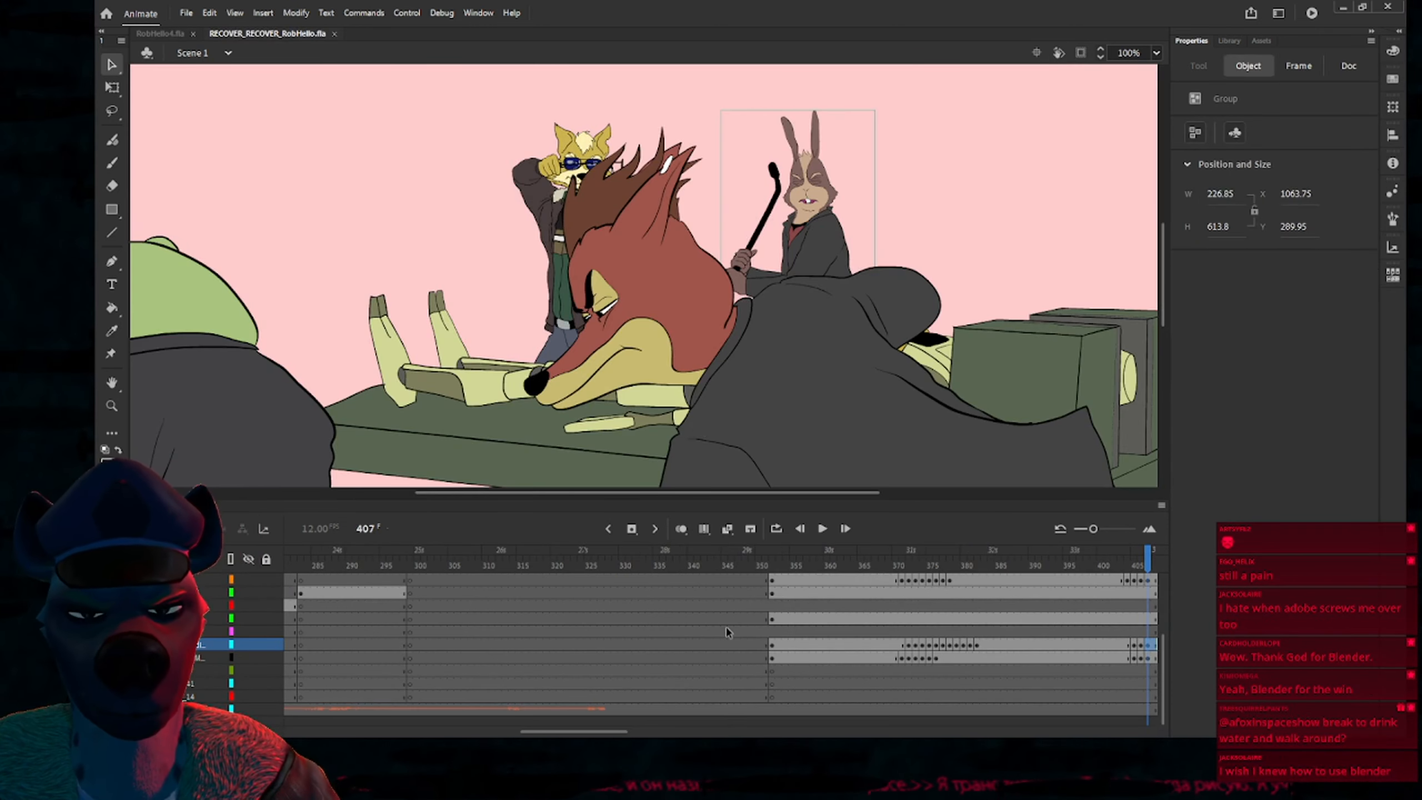
Step frame by frame through the end of the table shot in RECOVER_RECOVER_RobHello.fla, back from frame 407 and on to frame 408
{"action": "scroll", "coordinate": [728, 632], "scroll_direction": "right", "scroll_amount": 4}
{"action": "key", "text": "period"}
{"action": "key", "text": "comma"}
{"action": "key", "text": "comma"}
{"action": "key", "text": "comma"}
{"action": "key", "text": "comma"}
{"action": "key", "text": "comma"}
{"action": "key", "text": "comma"}
{"action": "key", "text": "comma"}
{"action": "key", "text": "comma"}
{"action": "key", "text": "comma"}
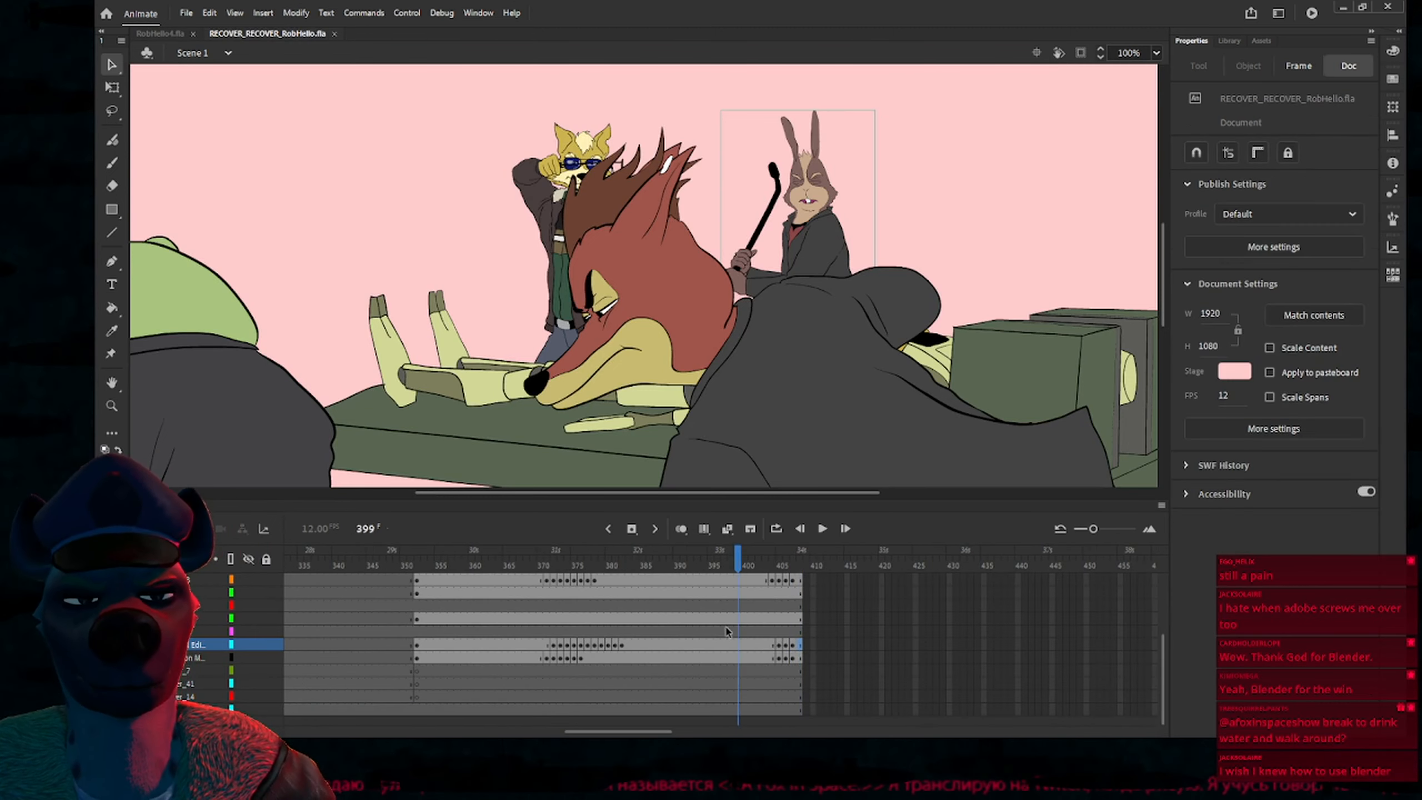
{"action": "key", "text": "comma"}
{"action": "key", "text": "comma"}
{"action": "key", "text": "comma"}
{"action": "key", "text": "comma"}
{"action": "key", "text": "comma"}
{"action": "key", "text": "period"}
{"action": "key", "text": "period"}
{"action": "key", "text": "period"}
{"action": "key", "text": "period"}
{"action": "key", "text": "period"}
{"action": "key", "text": "period"}
{"action": "key", "text": "period"}
{"action": "key", "text": "period"}
{"action": "key", "text": "period"}
{"action": "key", "text": "period"}
{"action": "key", "text": "period"}
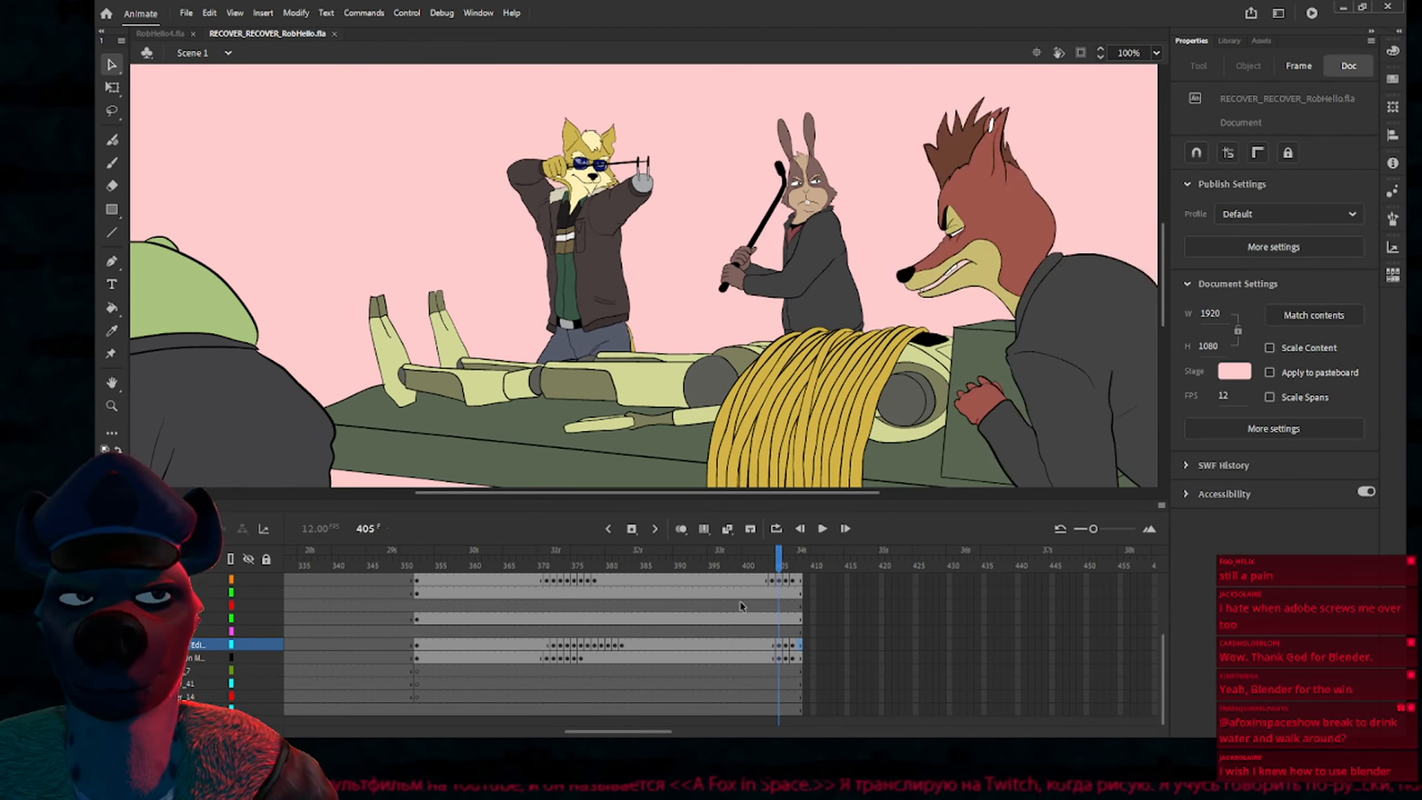
{"action": "key", "text": "period"}
{"action": "key", "text": "period"}
{"action": "key", "text": "period"}
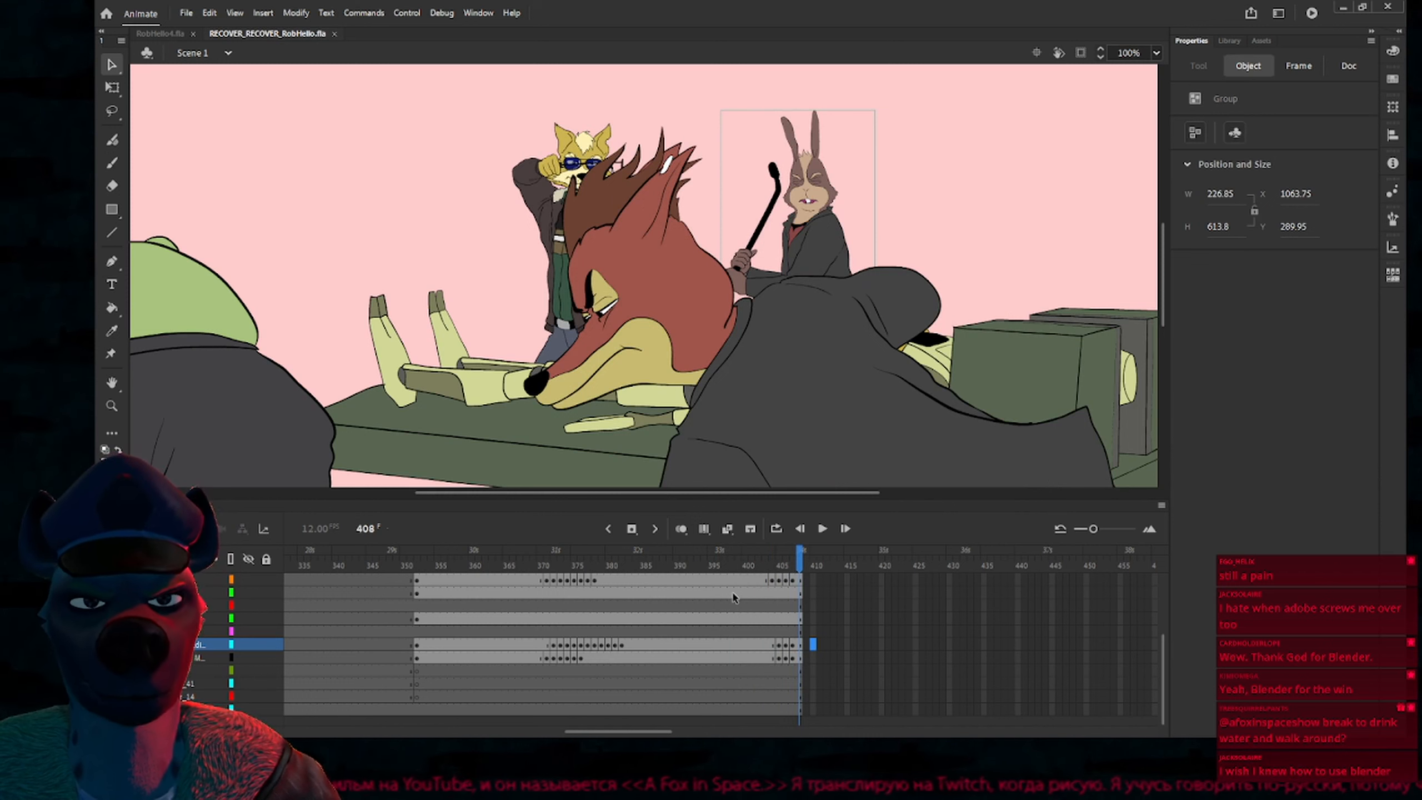
Close the RECOVER_RECOVER_RobHello.fla and RobHello4.fla documents
{"action": "key", "text": "ctrl+w"}
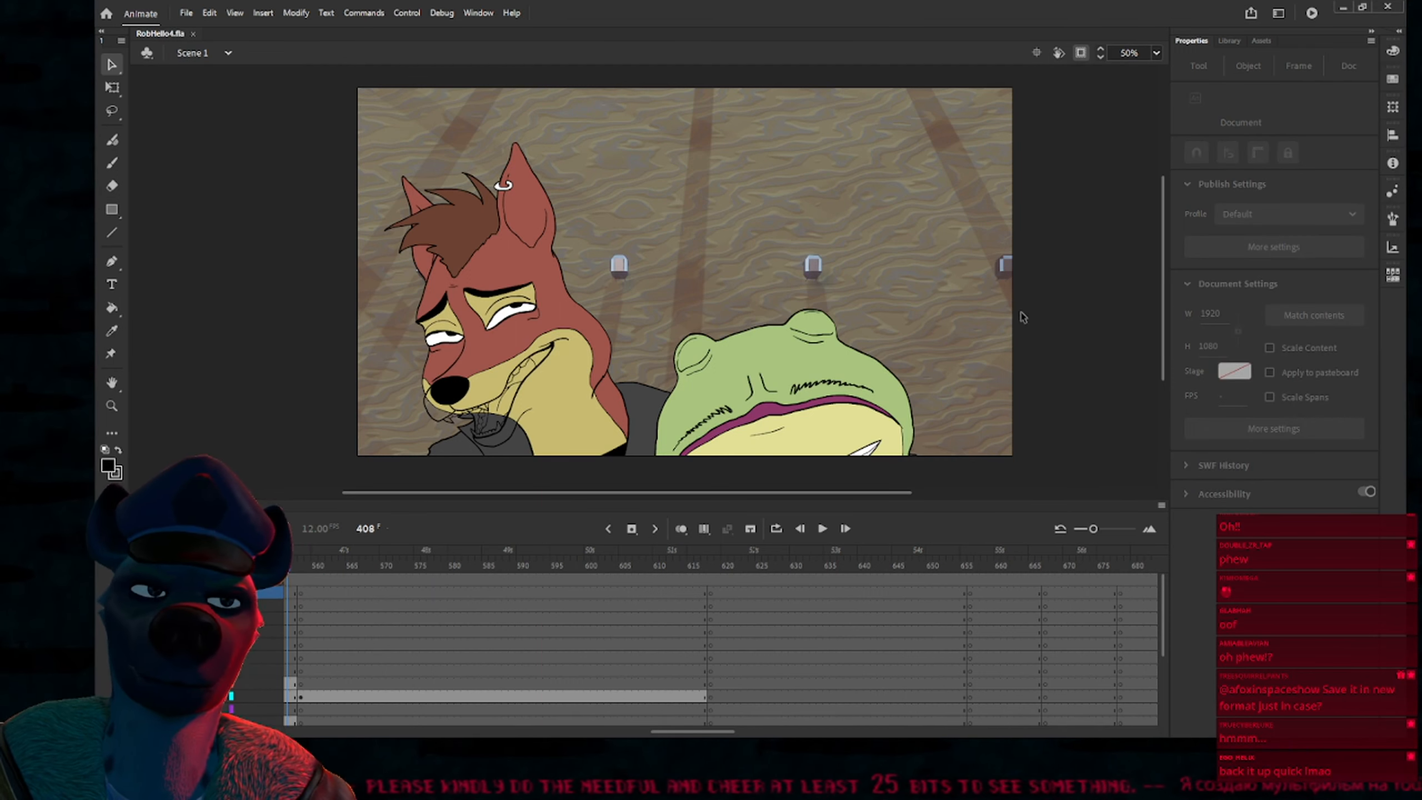
{"action": "key", "text": "ctrl+w"}
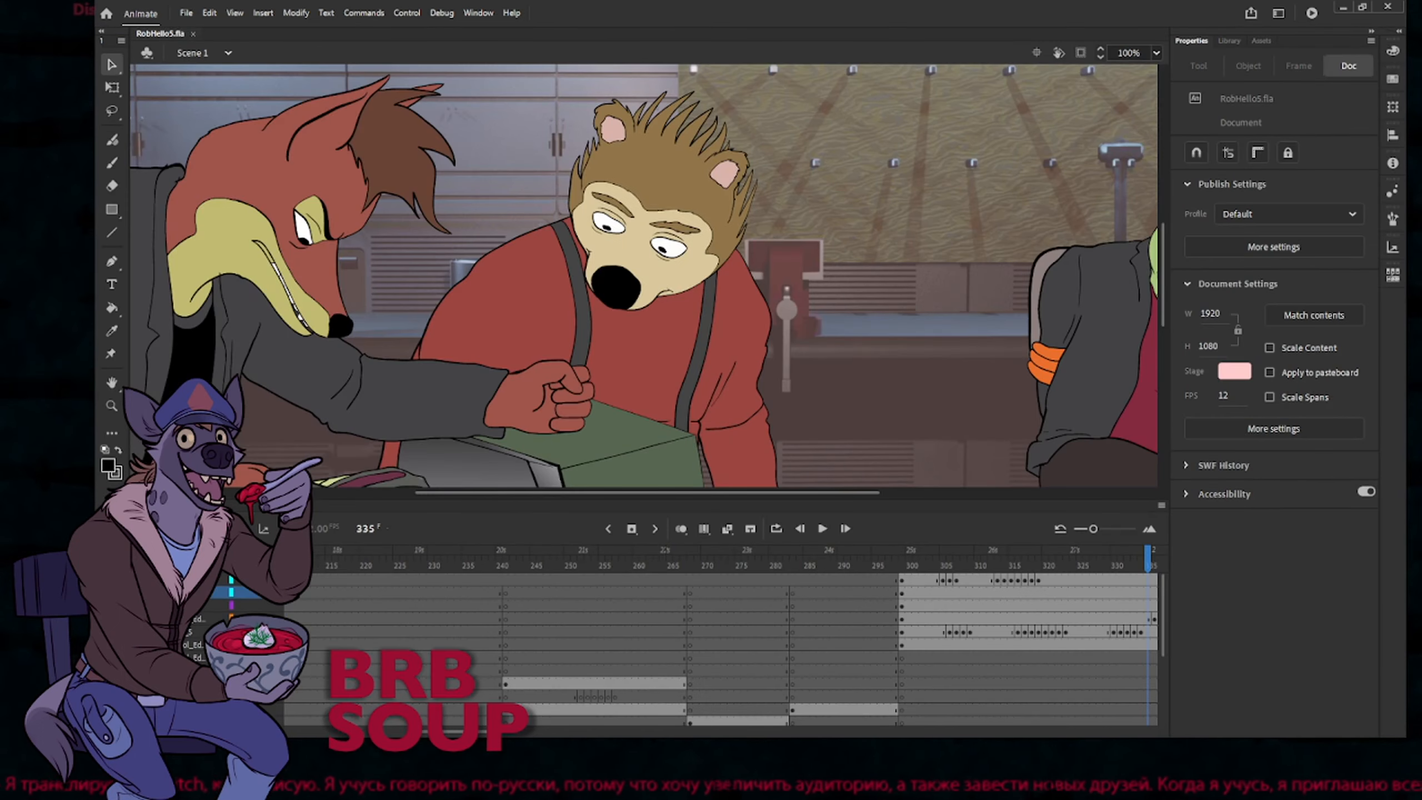
Examine the table scenes in RobHello5.fla by scrubbing through frames 323, 321 and 385 to frame 482
{"action": "left_click_drag", "start_coordinate": [912, 568], "coordinate": [1068, 583]}
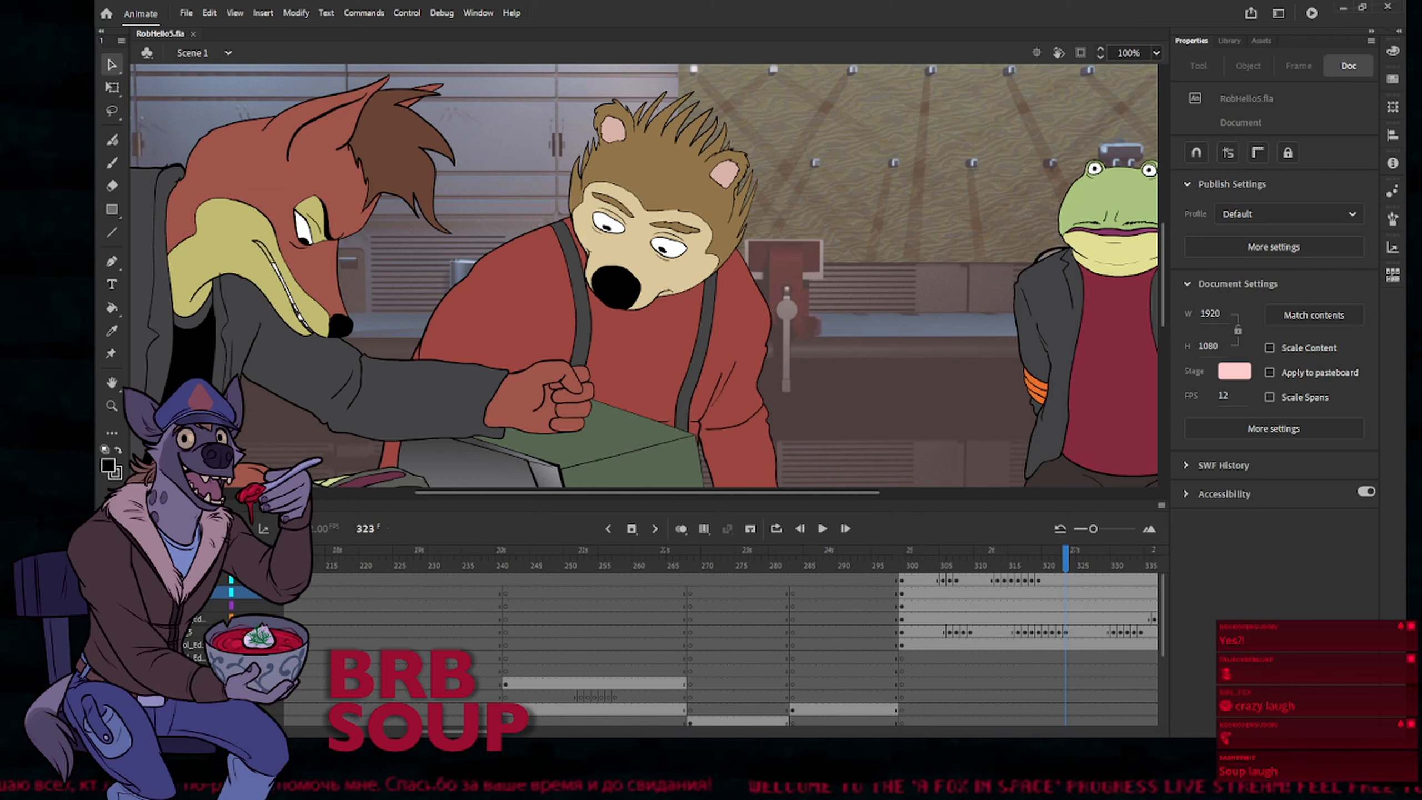
{"action": "left_click_drag", "start_coordinate": [905, 565], "coordinate": [1058, 567]}
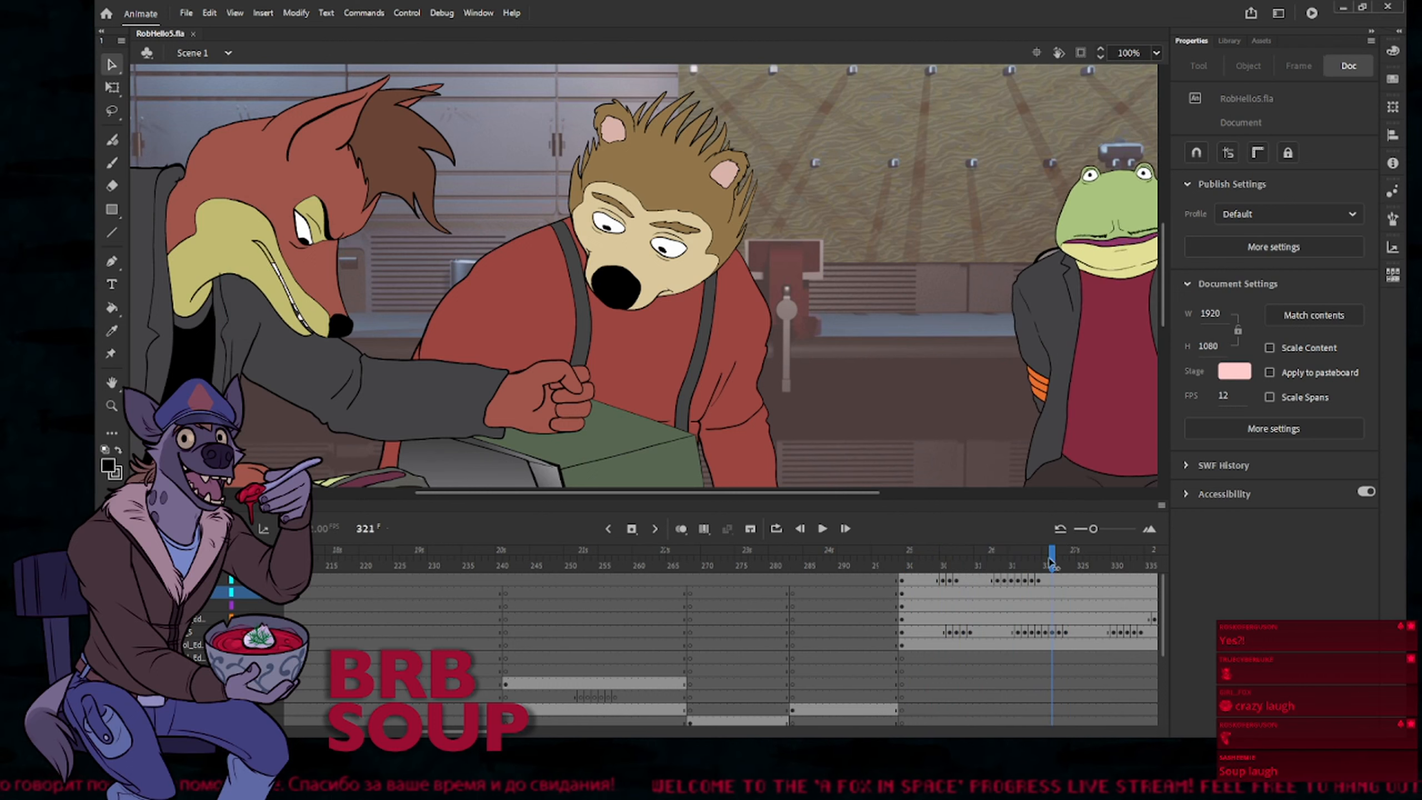
{"action": "scroll", "coordinate": [689, 616], "scroll_direction": "right", "scroll_amount": 6}
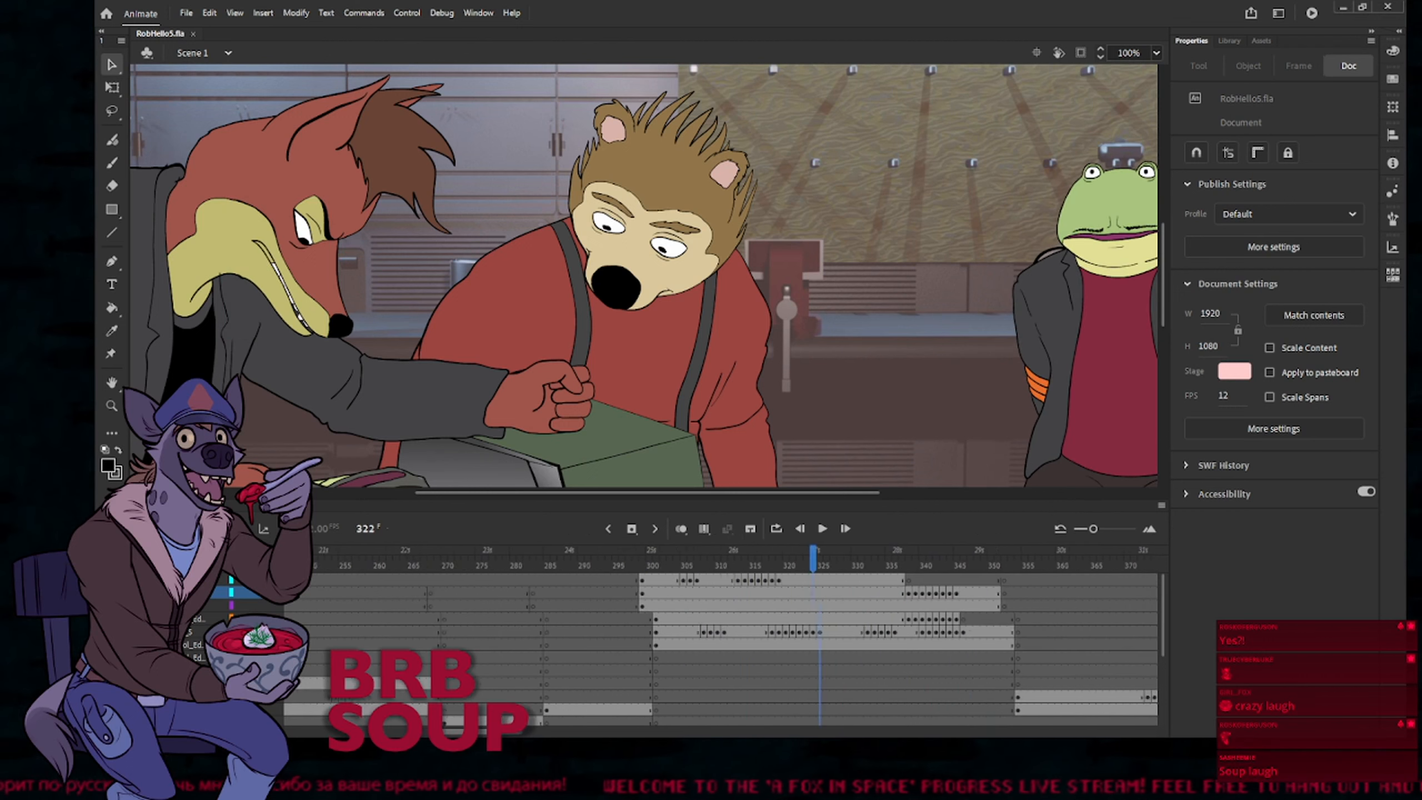
{"action": "left_click", "coordinate": [690, 566]}
{"action": "left_click_drag", "start_coordinate": [690, 567], "coordinate": [1064, 602]}
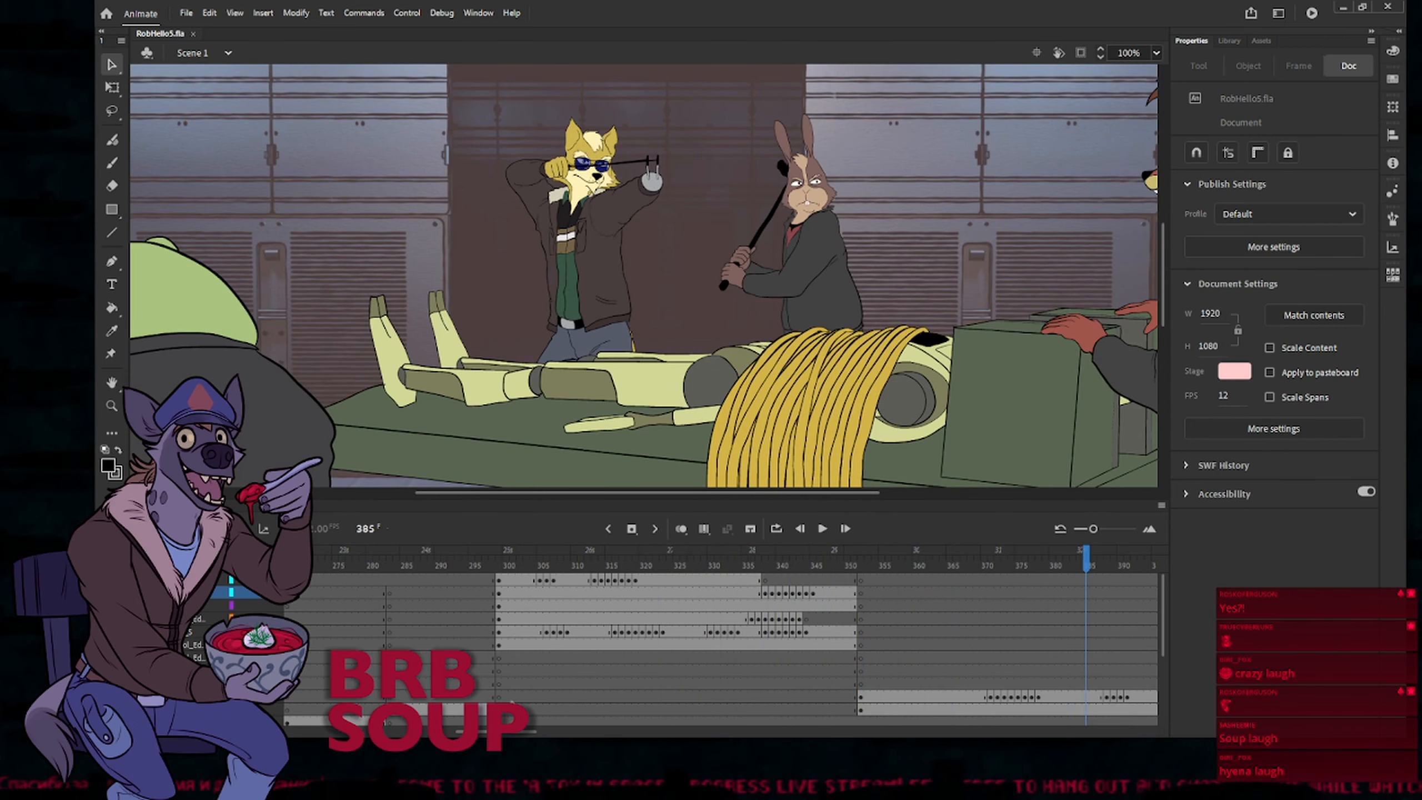
{"action": "left_click_drag", "start_coordinate": [514, 732], "coordinate": [590, 733]}
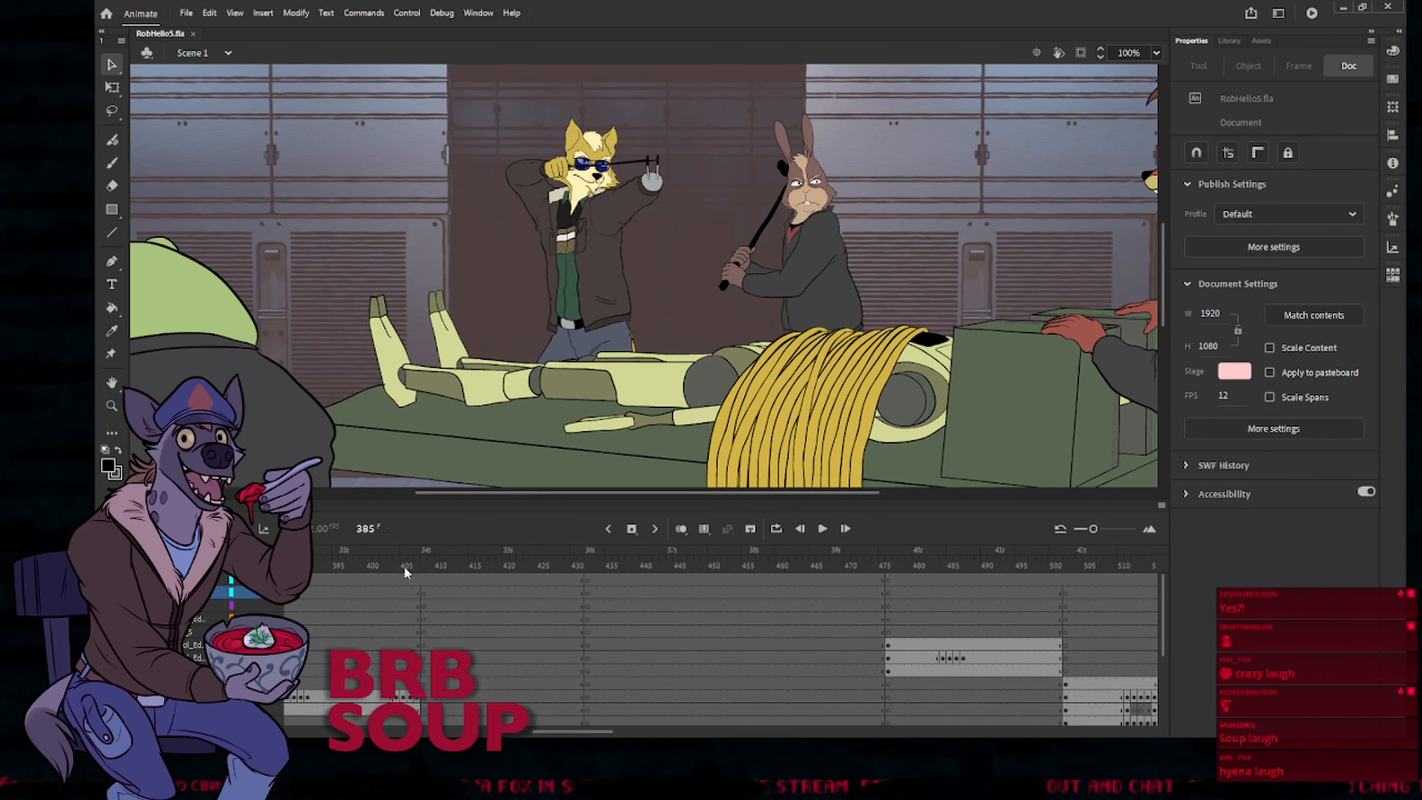
{"action": "left_click_drag", "start_coordinate": [406, 572], "coordinate": [932, 591]}
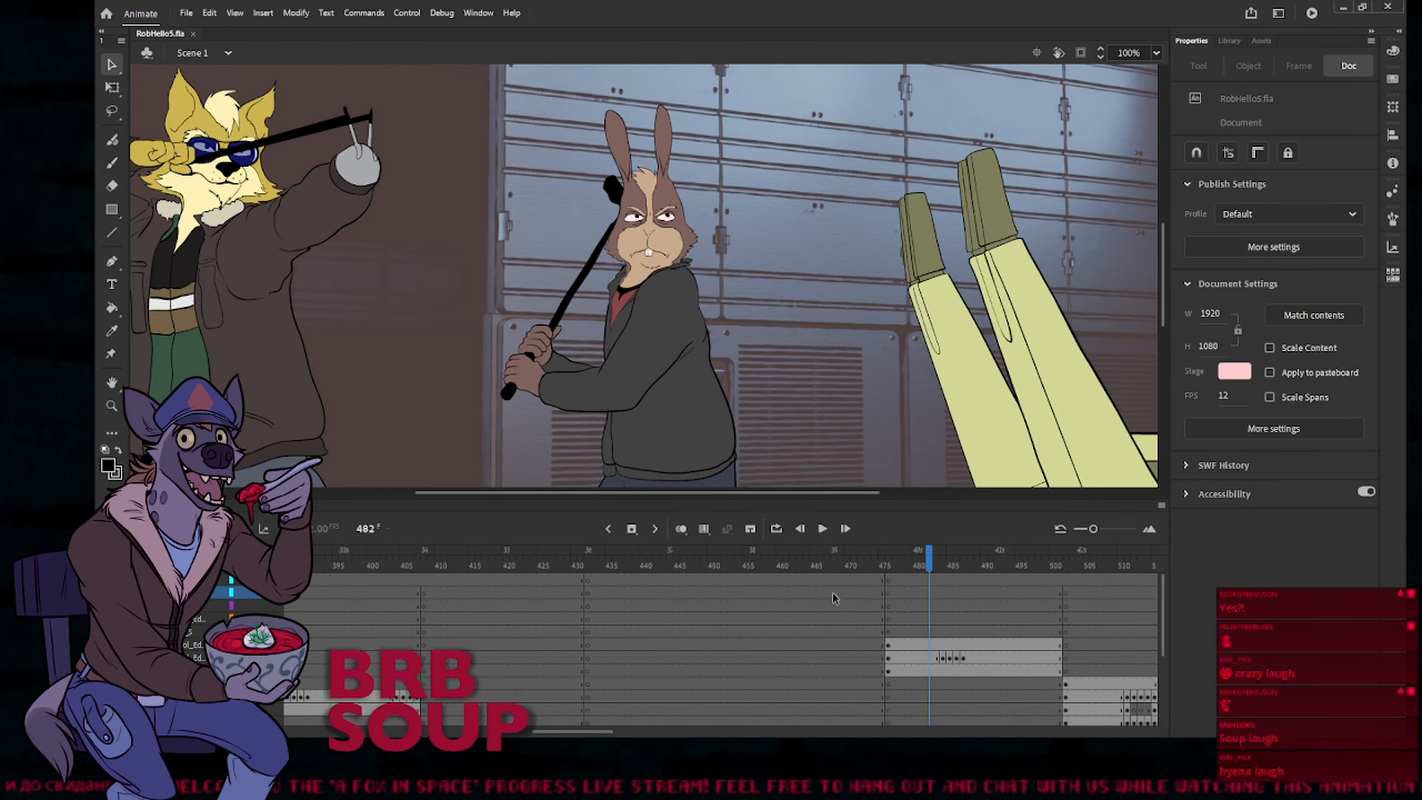
Play RobHello5.fla on from frame 482 with the stage at 50% zoom, and scrub the slingshot shot to frames 642 and 627
{"action": "left_click", "coordinate": [823, 528]}
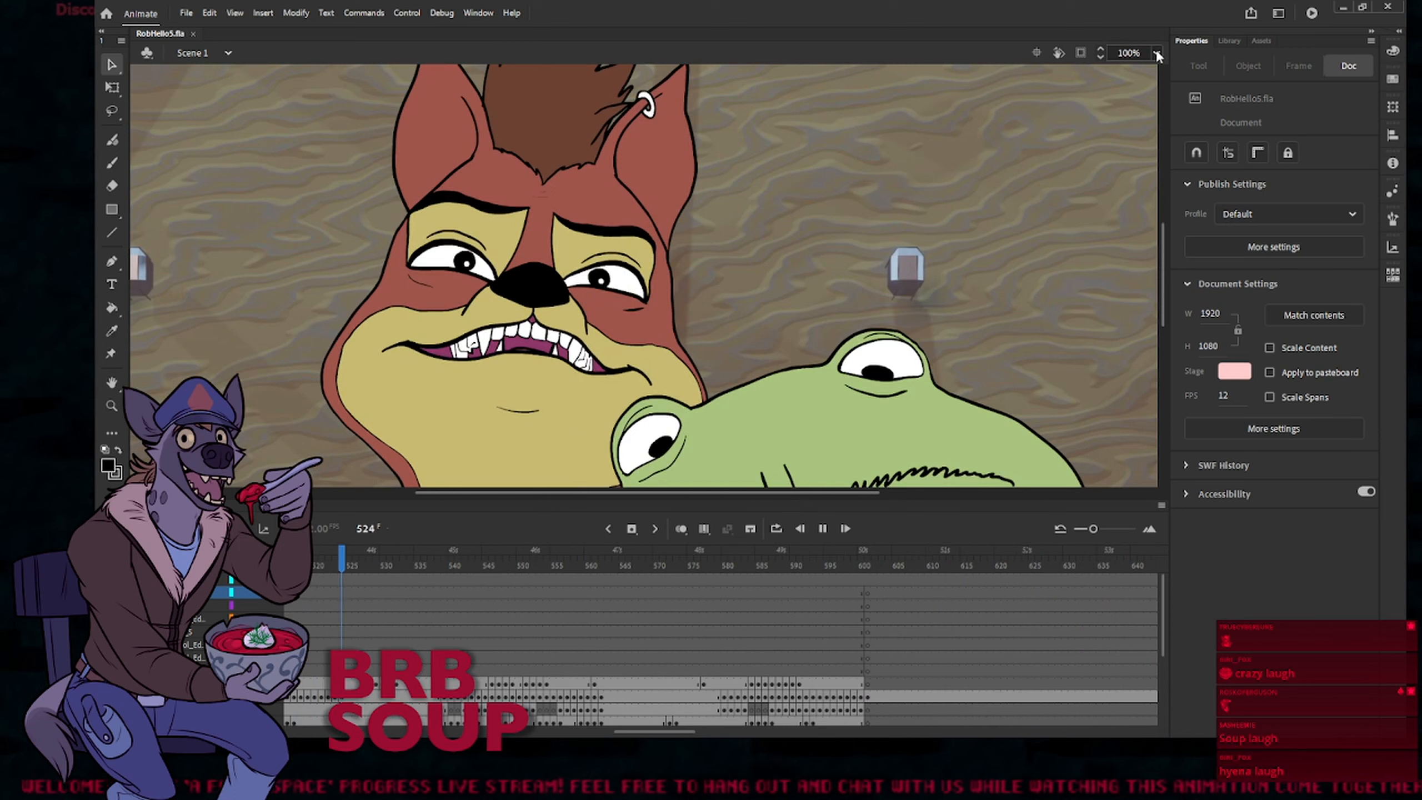
{"action": "key", "text": "ctrl+minus"}
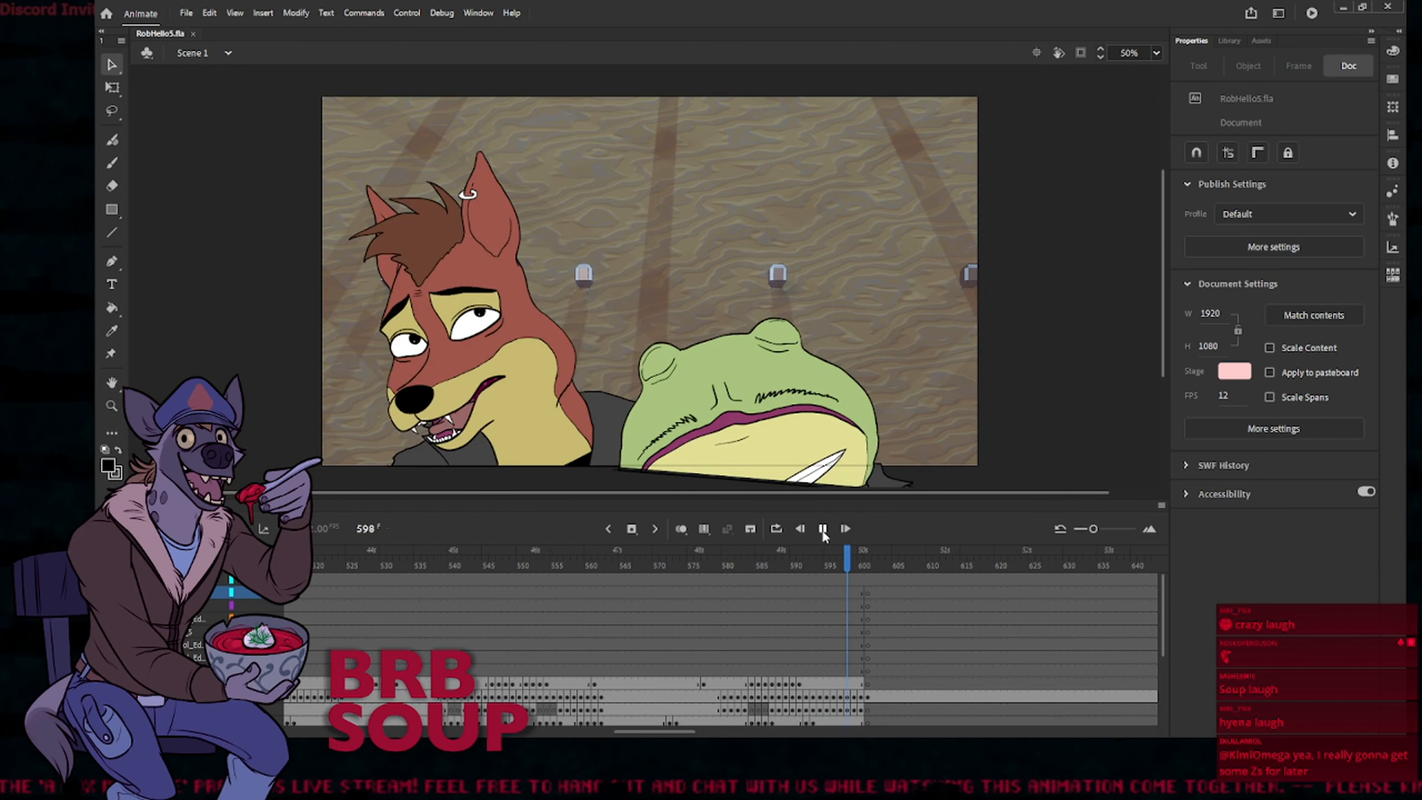
{"action": "left_click_drag", "start_coordinate": [863, 556], "coordinate": [1147, 552]}
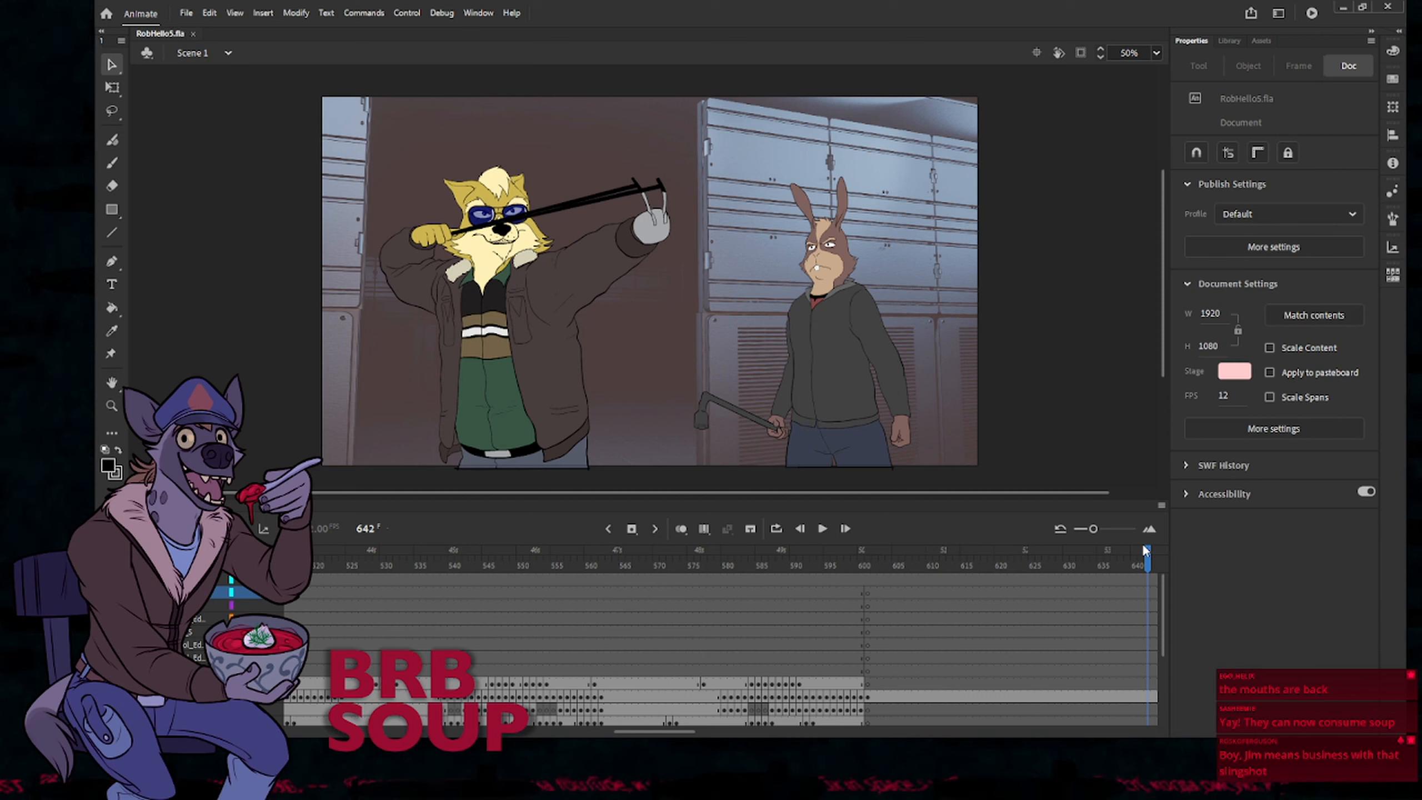
{"action": "left_click_drag", "start_coordinate": [869, 561], "coordinate": [1049, 562]}
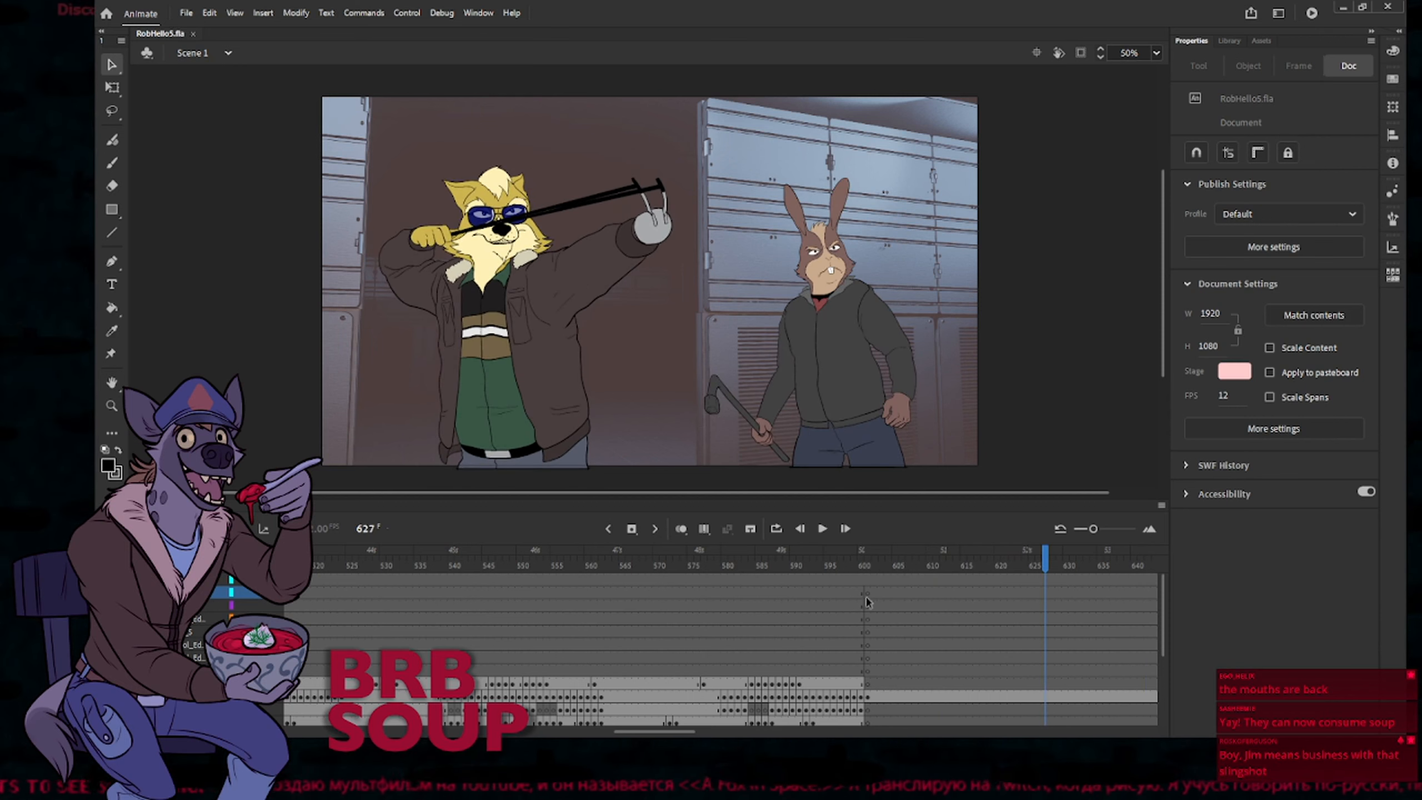
Return to the fox-and-frog close-up and view frames 587 and 574
{"action": "mouse_move", "coordinate": [675, 731]}
{"action": "left_mouse_down"}
{"action": "mouse_move", "coordinate": [716, 736]}
{"action": "mouse_move", "coordinate": [691, 735]}
{"action": "left_mouse_up"}
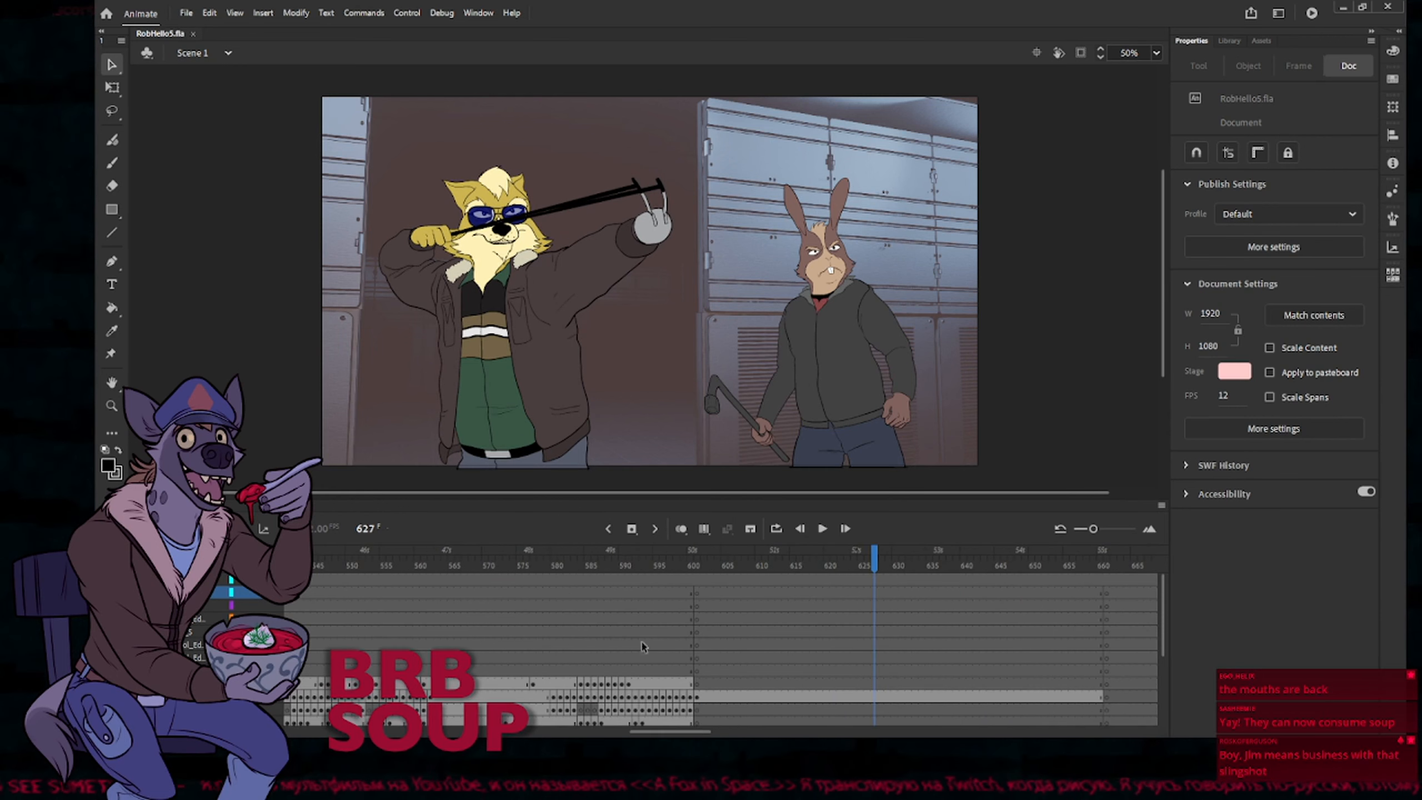
{"action": "left_click", "coordinate": [602, 561]}
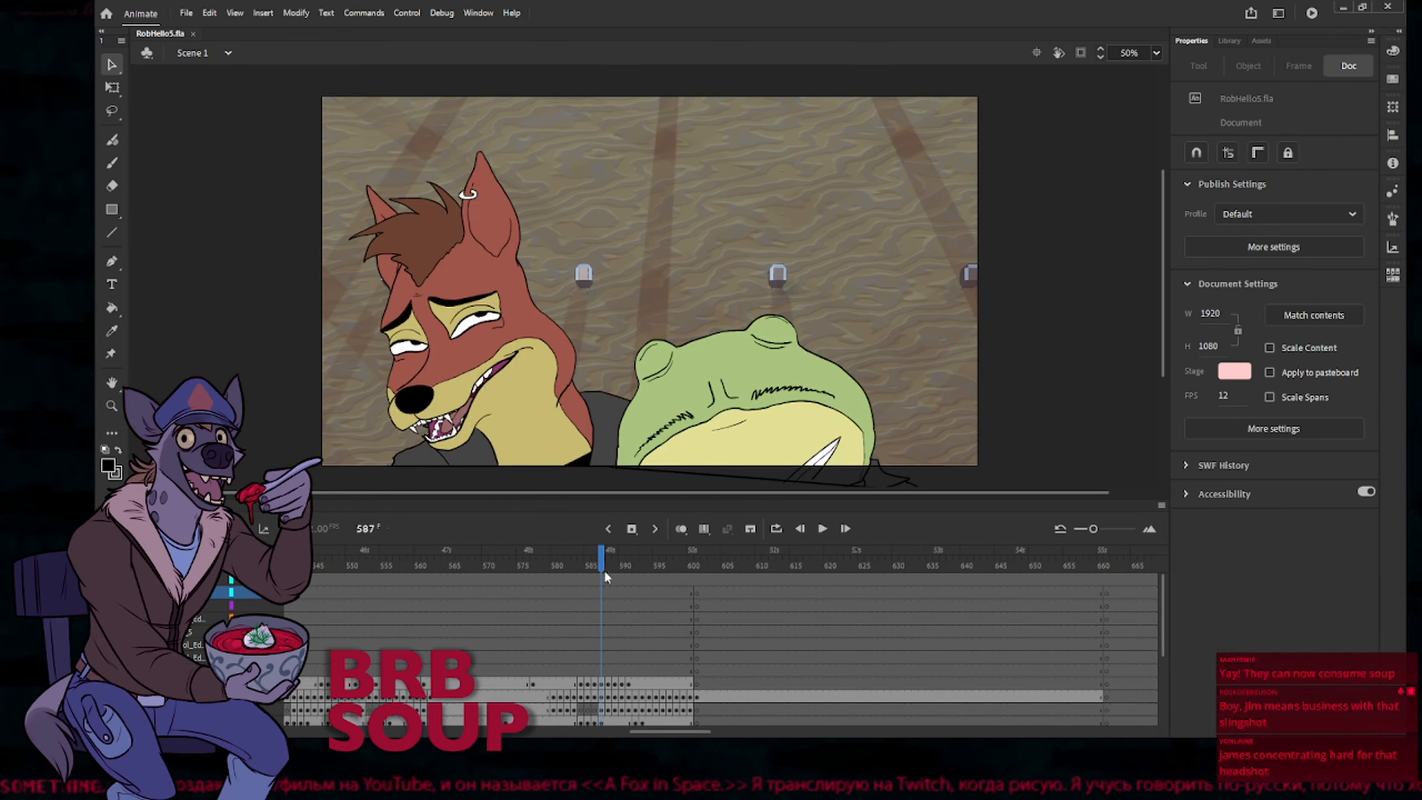
{"action": "left_click", "coordinate": [511, 563]}
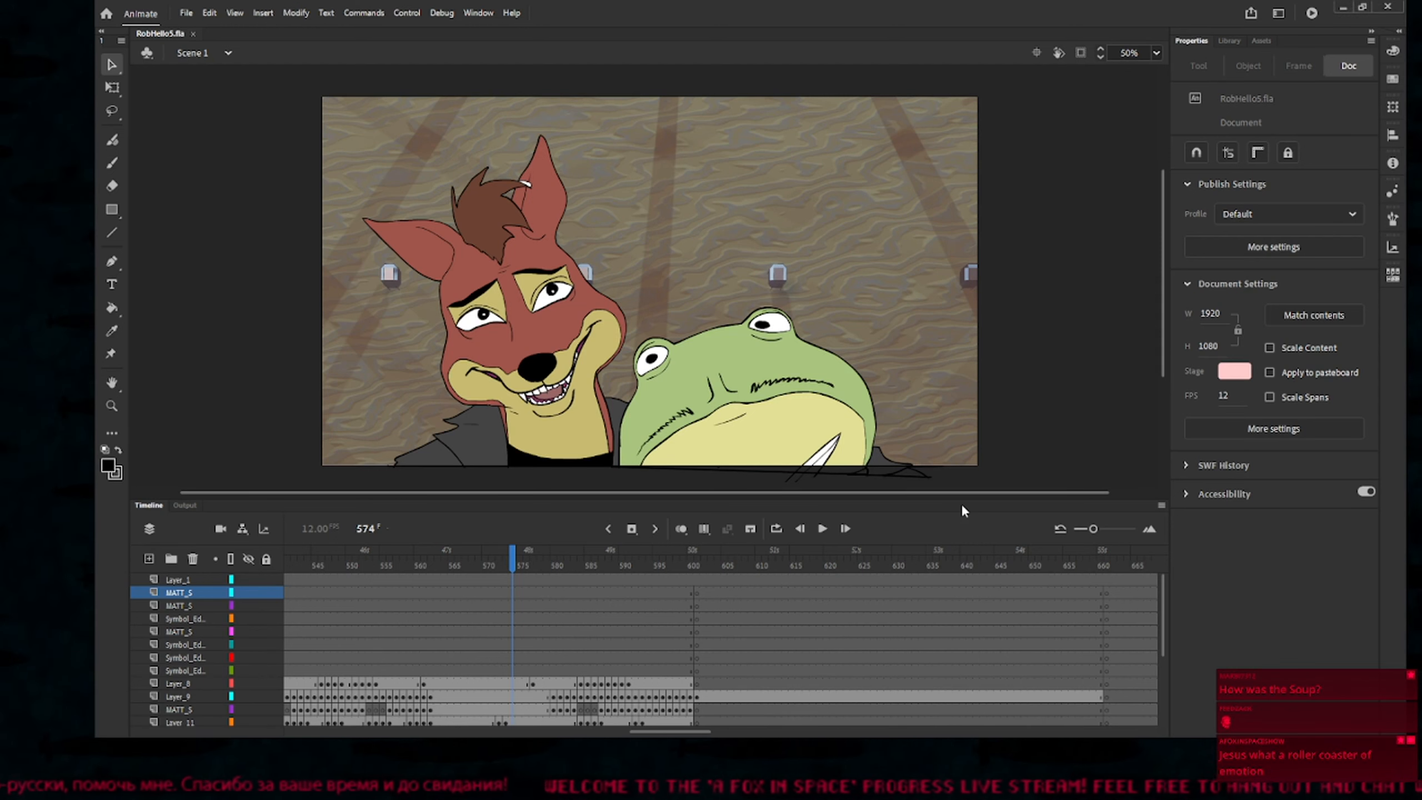
Play RobHello5.fla from its first frame with content outside the stage clipped, and stop playback in the slingshot shot
{"action": "key", "text": "shift+comma"}
{"action": "key", "text": "Return"}
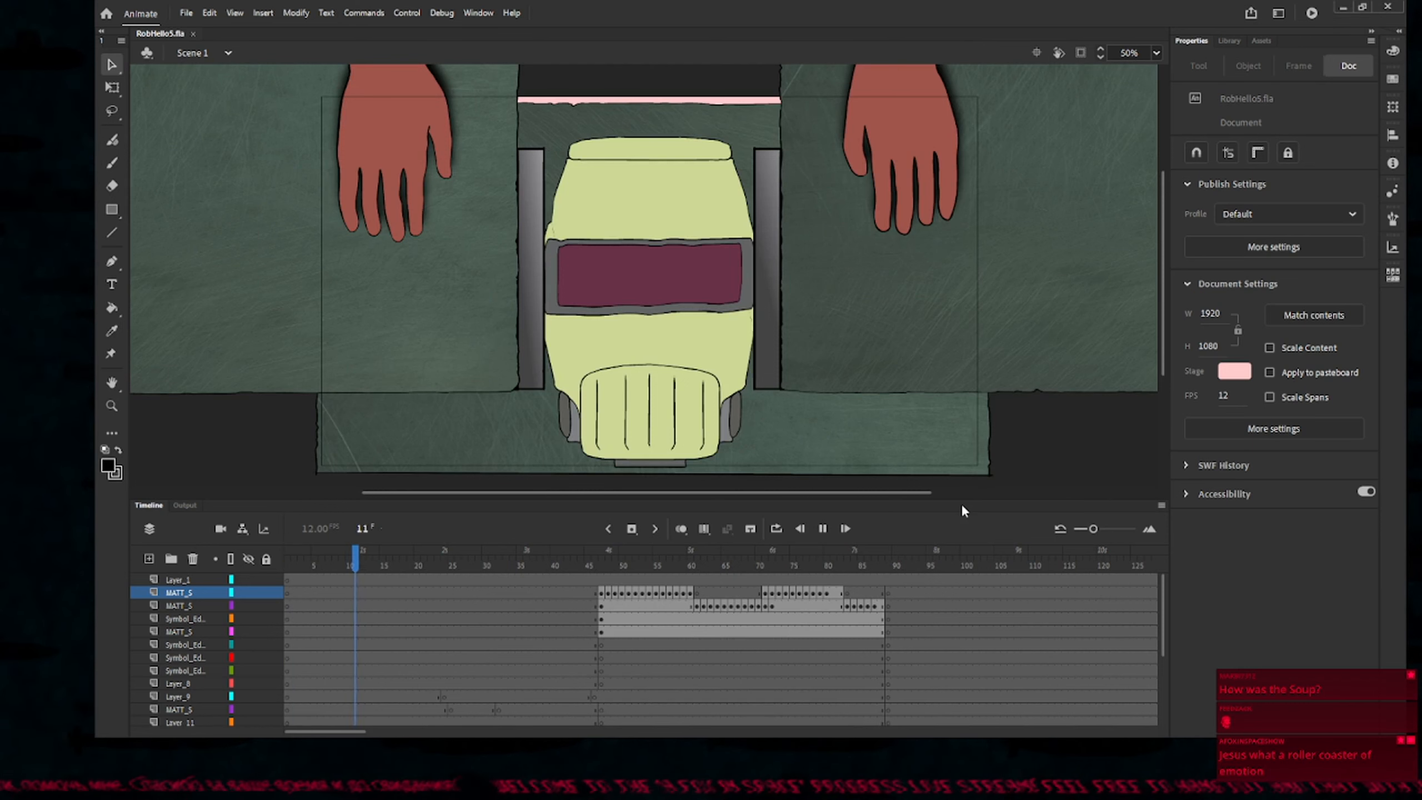
{"action": "key", "text": "ctrl+shift+w"}
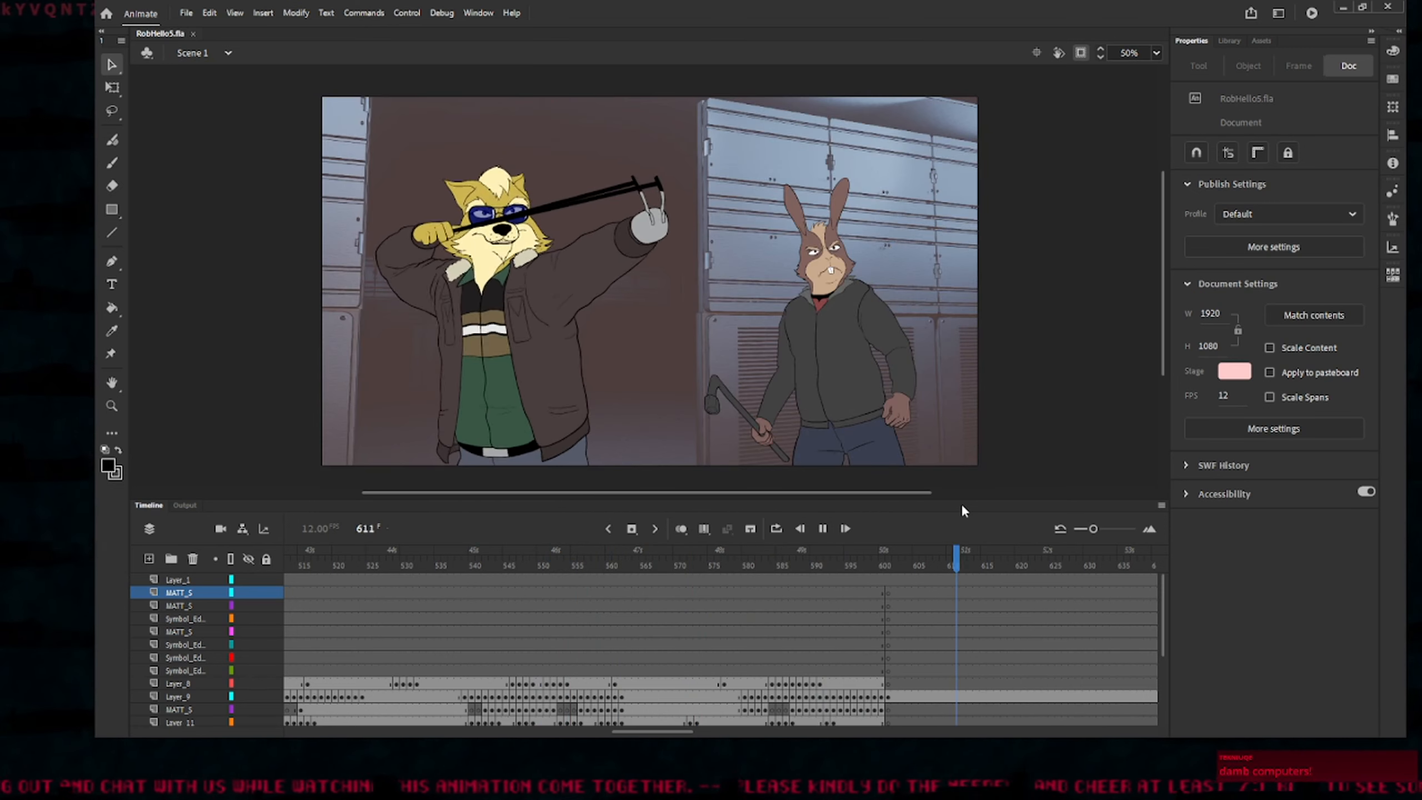
{"action": "key", "text": "Return"}
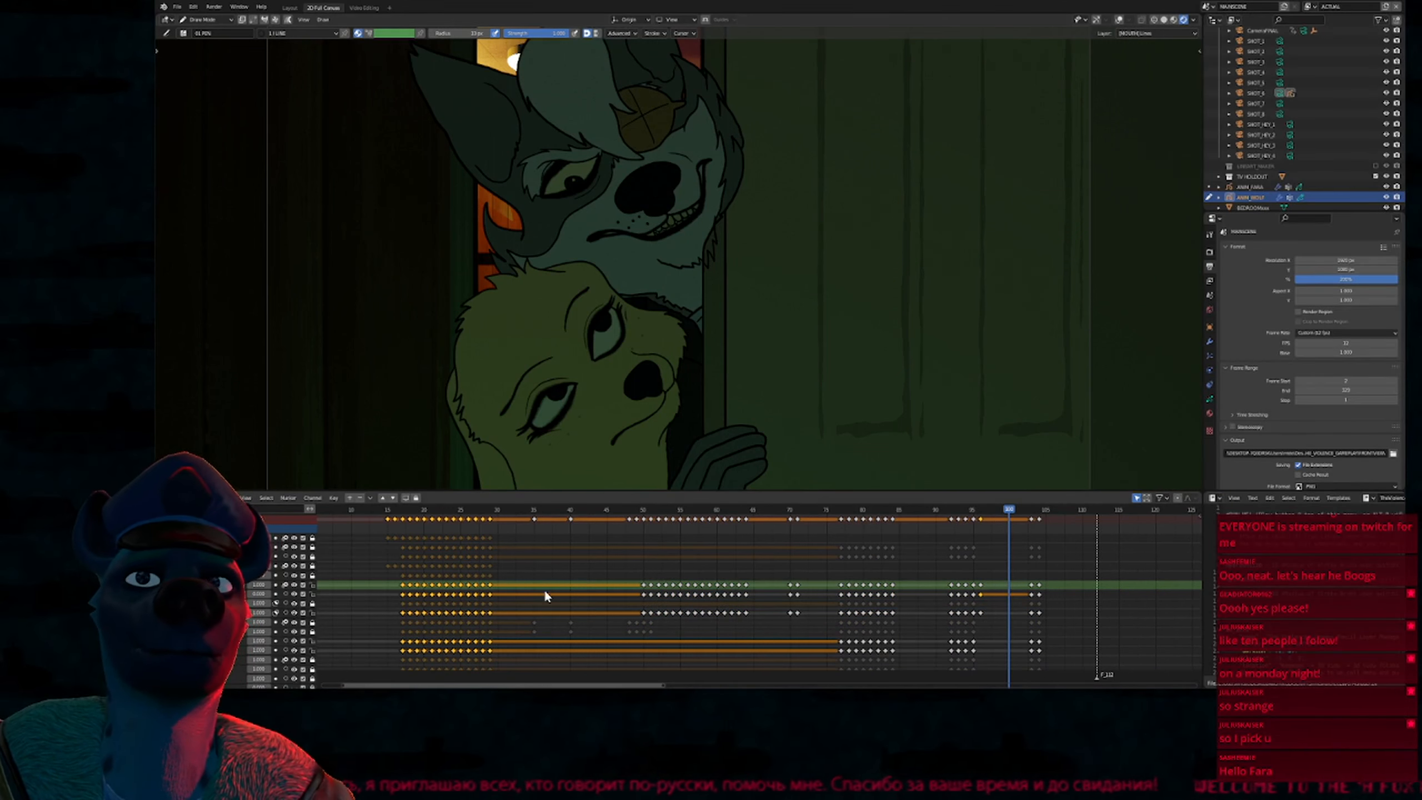
Switch to Blender and scrub the dark doorway shot from about frame 58 back to 33 and on to about frame 102
{"action": "left_click_drag", "start_coordinate": [353, 510], "coordinate": [704, 570]}
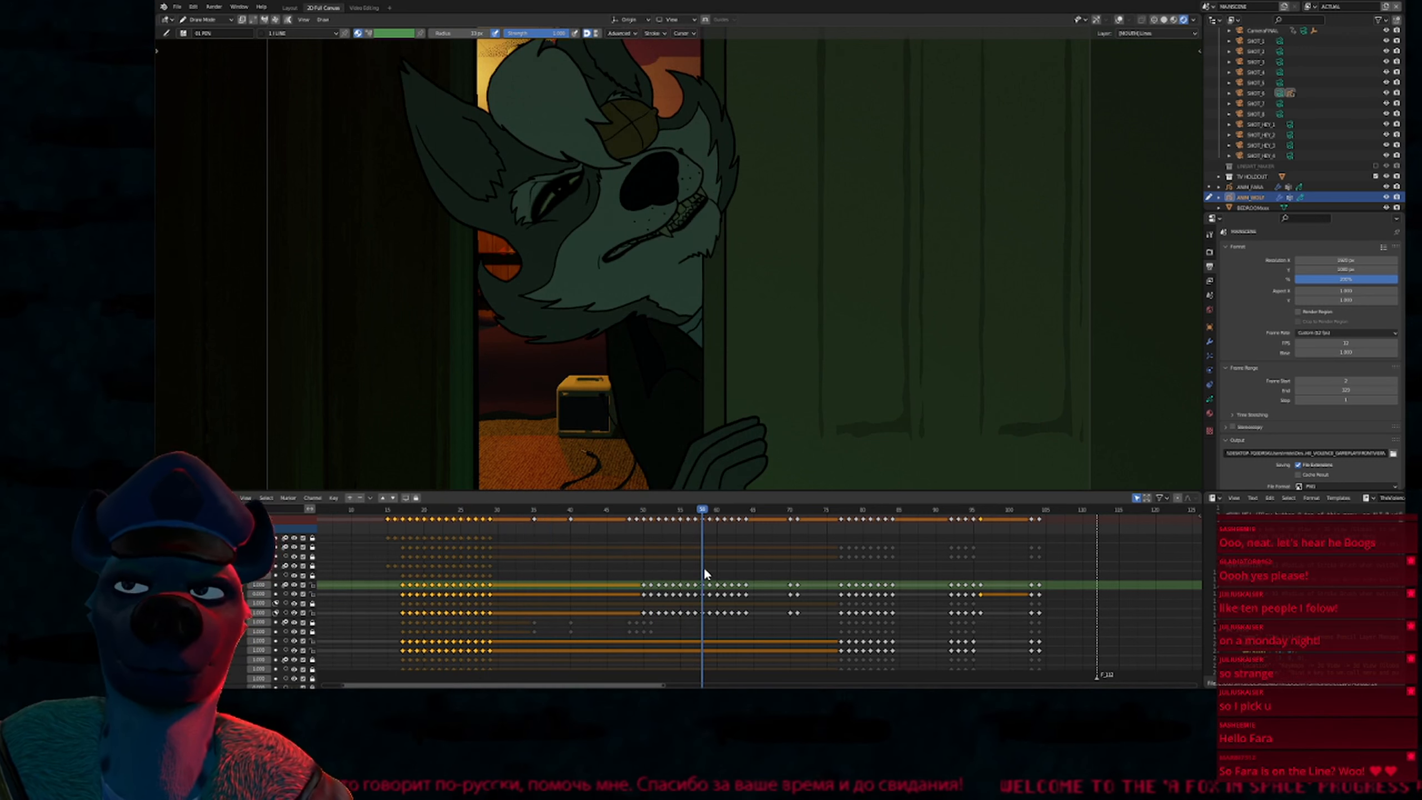
{"action": "left_click_drag", "start_coordinate": [694, 571], "coordinate": [650, 577]}
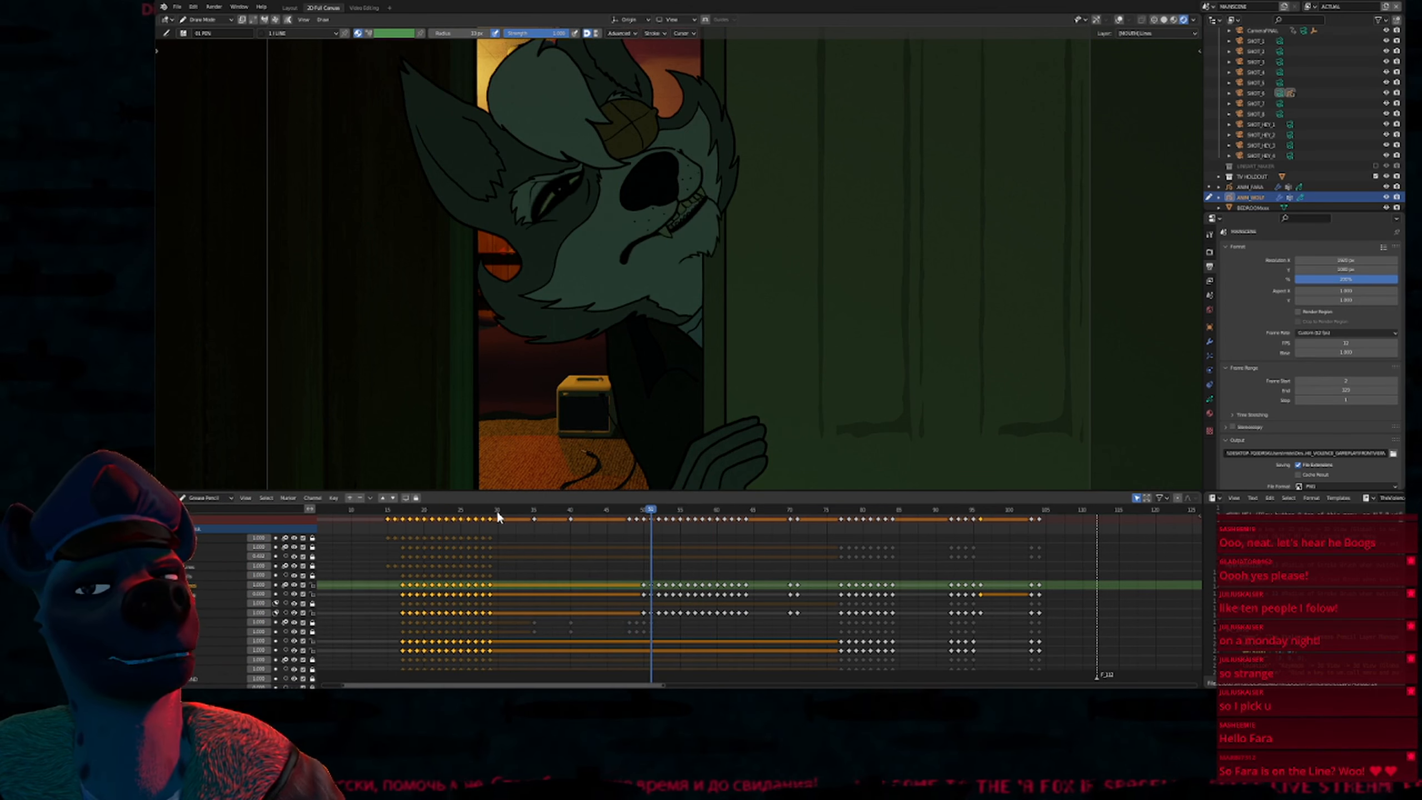
{"action": "left_click_drag", "start_coordinate": [497, 511], "coordinate": [520, 519]}
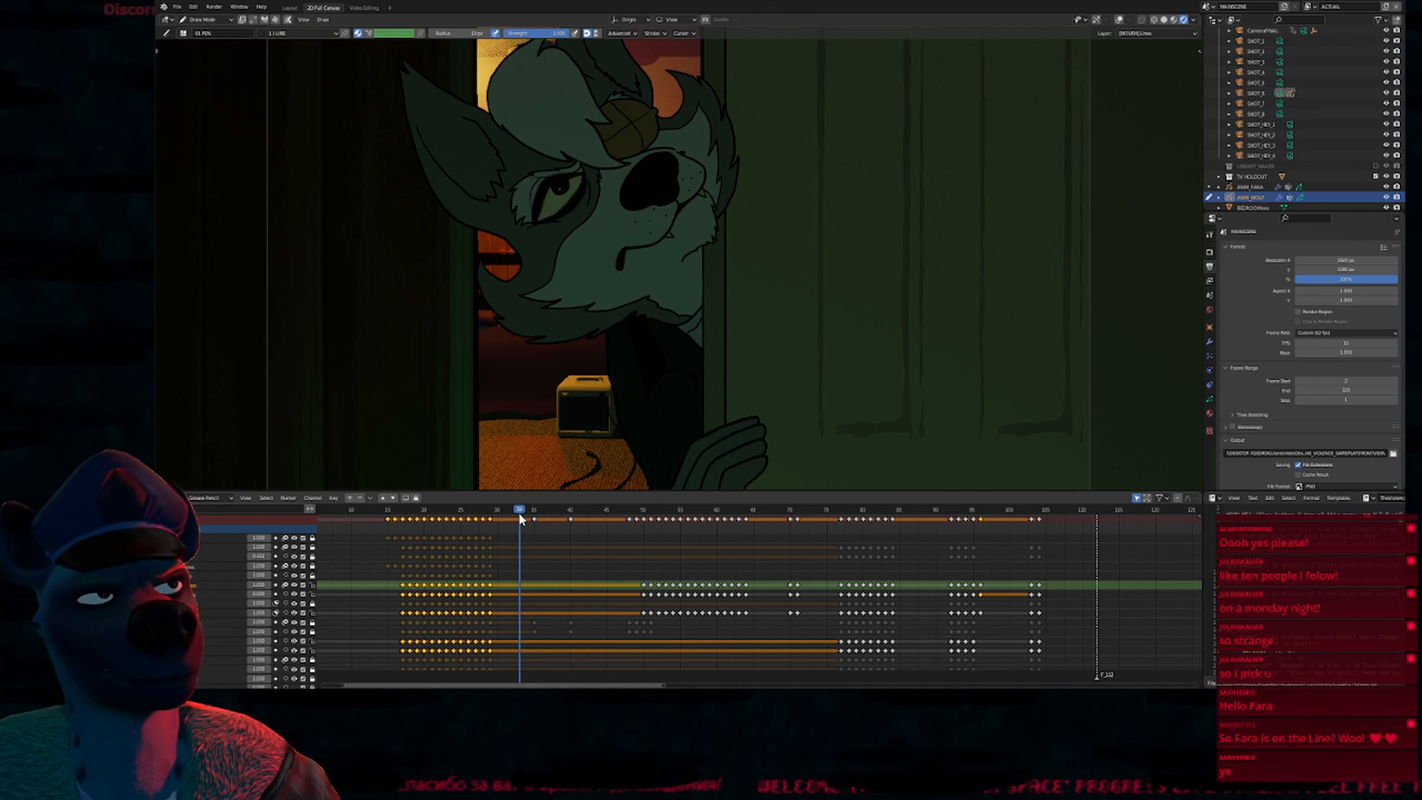
{"action": "left_click_drag", "start_coordinate": [517, 511], "coordinate": [977, 521]}
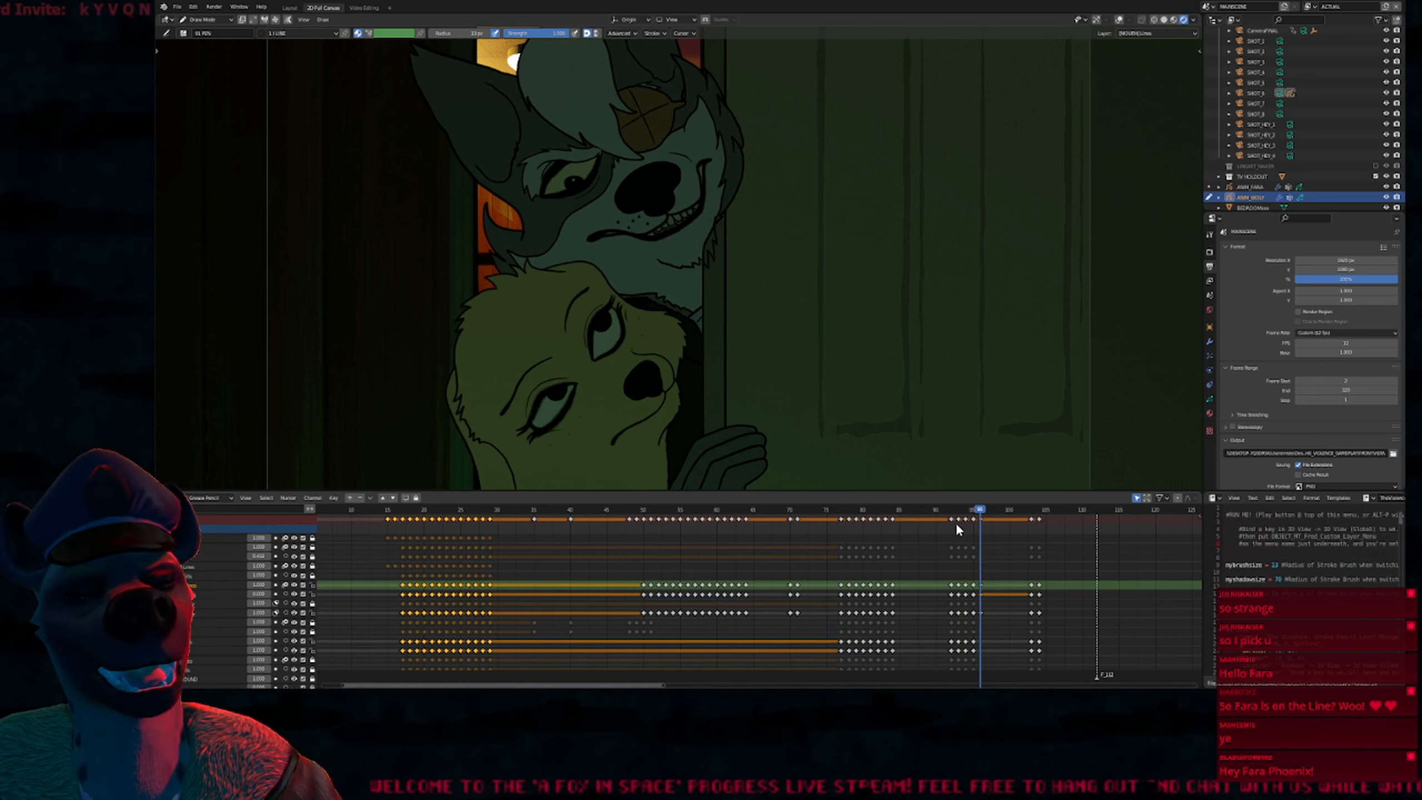
{"action": "left_click", "coordinate": [975, 512]}
{"action": "left_click", "coordinate": [989, 517]}
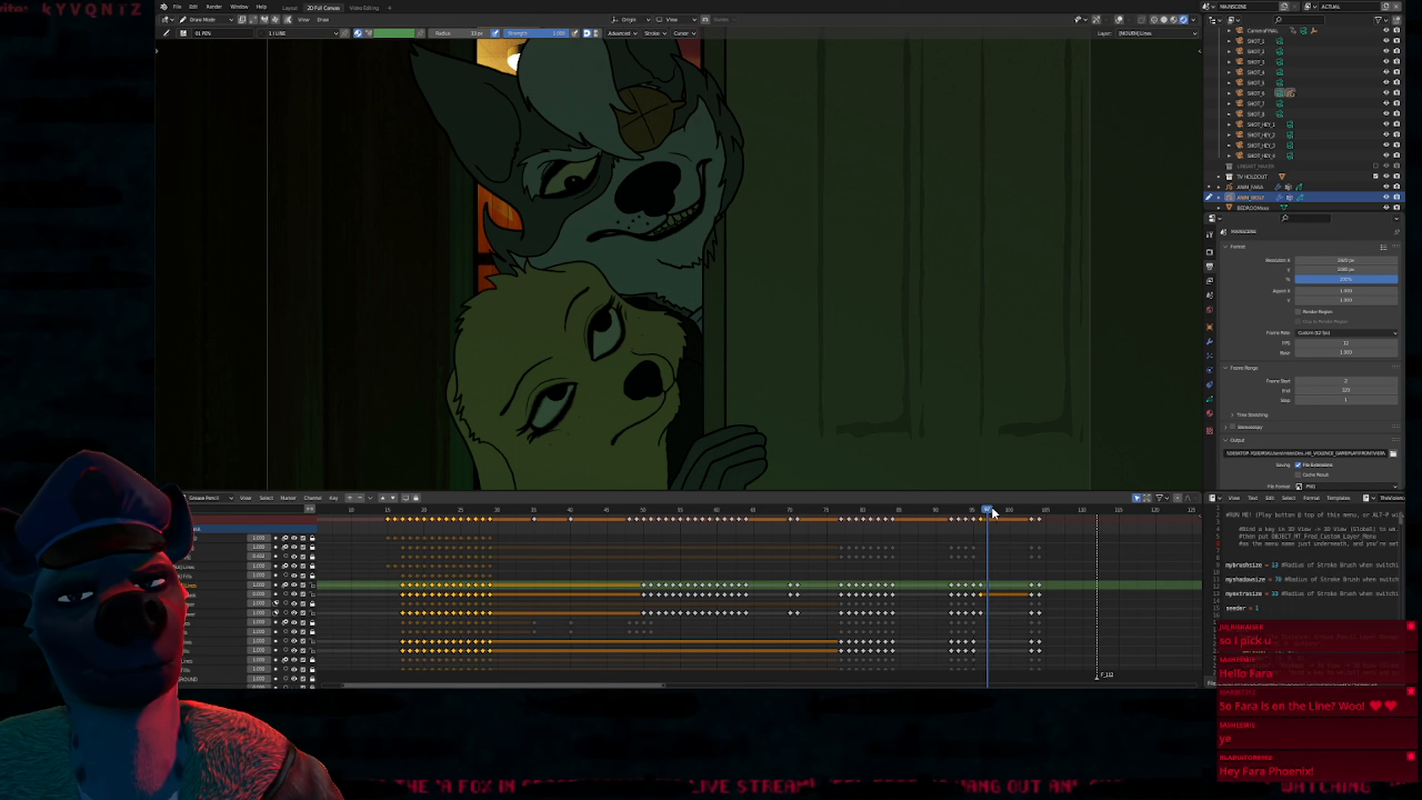
{"action": "mouse_move", "coordinate": [992, 512]}
{"action": "left_mouse_down"}
{"action": "mouse_move", "coordinate": [1071, 512]}
{"action": "mouse_move", "coordinate": [1028, 515]}
{"action": "left_mouse_up"}
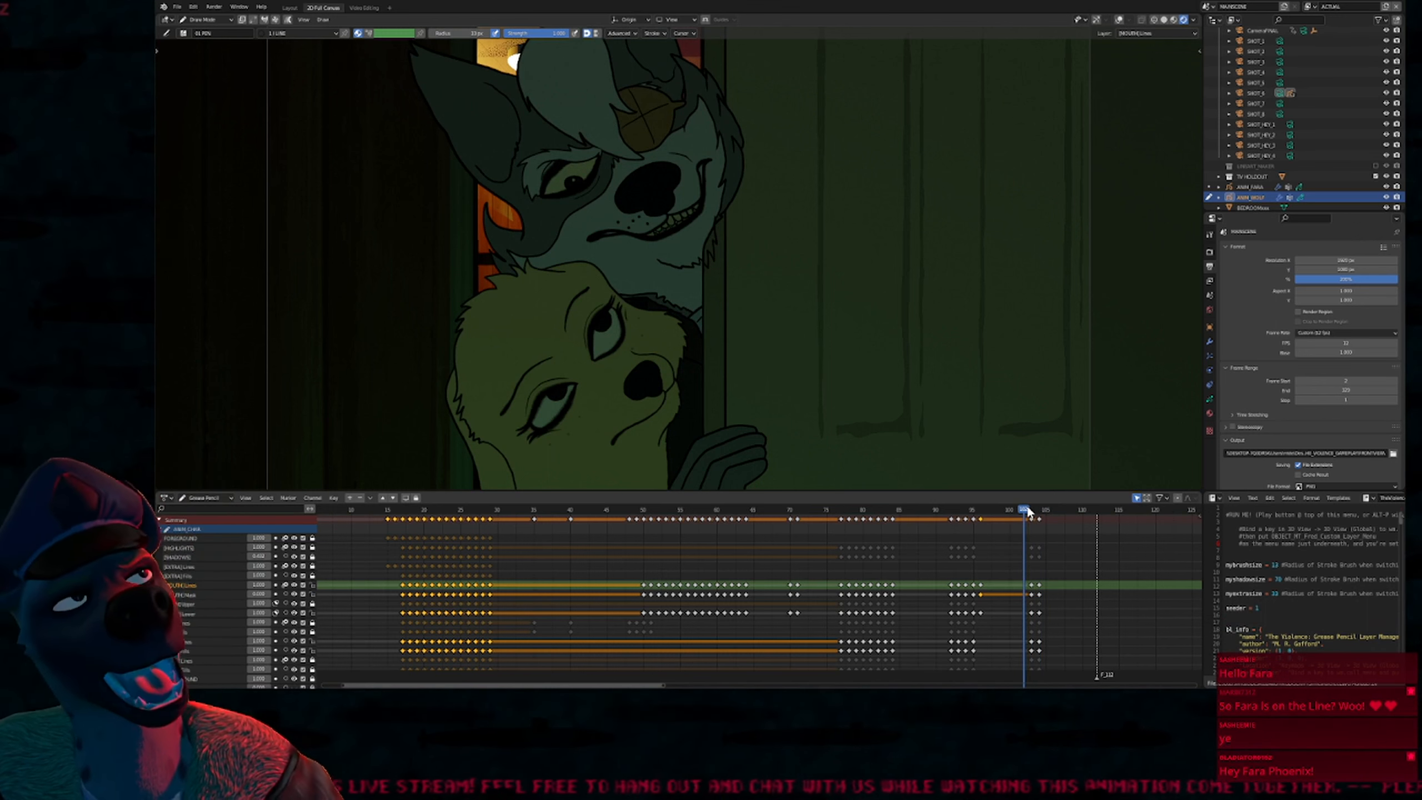
Scrub the dark doorway shot backward from about frame 102
{"action": "mouse_move", "coordinate": [1028, 510]}
{"action": "left_mouse_down"}
{"action": "mouse_move", "coordinate": [627, 543]}
{"action": "mouse_move", "coordinate": [864, 556]}
{"action": "left_mouse_up"}
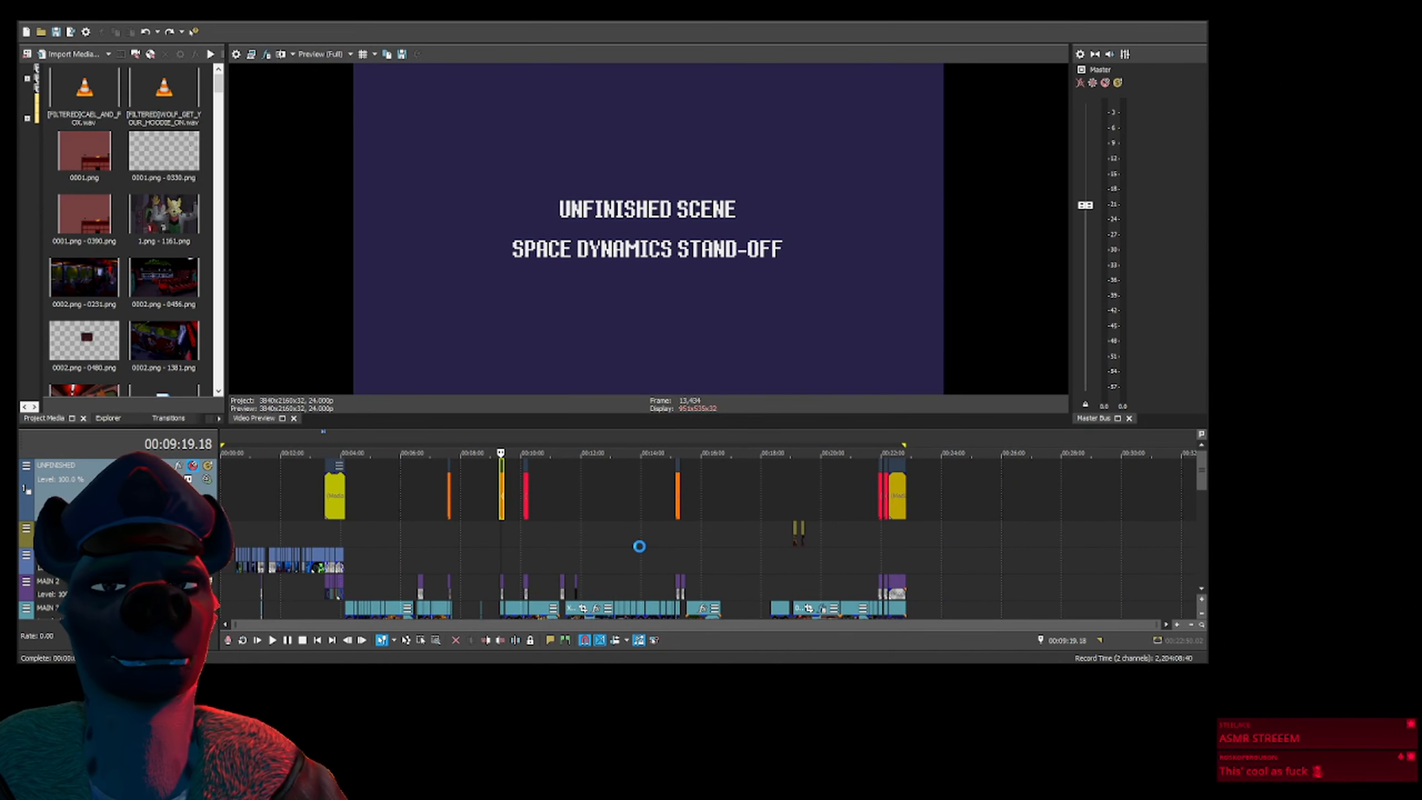
In the VEGAS Pro edit, view the car interior shot from about 00:15:04 and stop at 00:15:06
{"action": "left_click", "coordinate": [668, 542]}
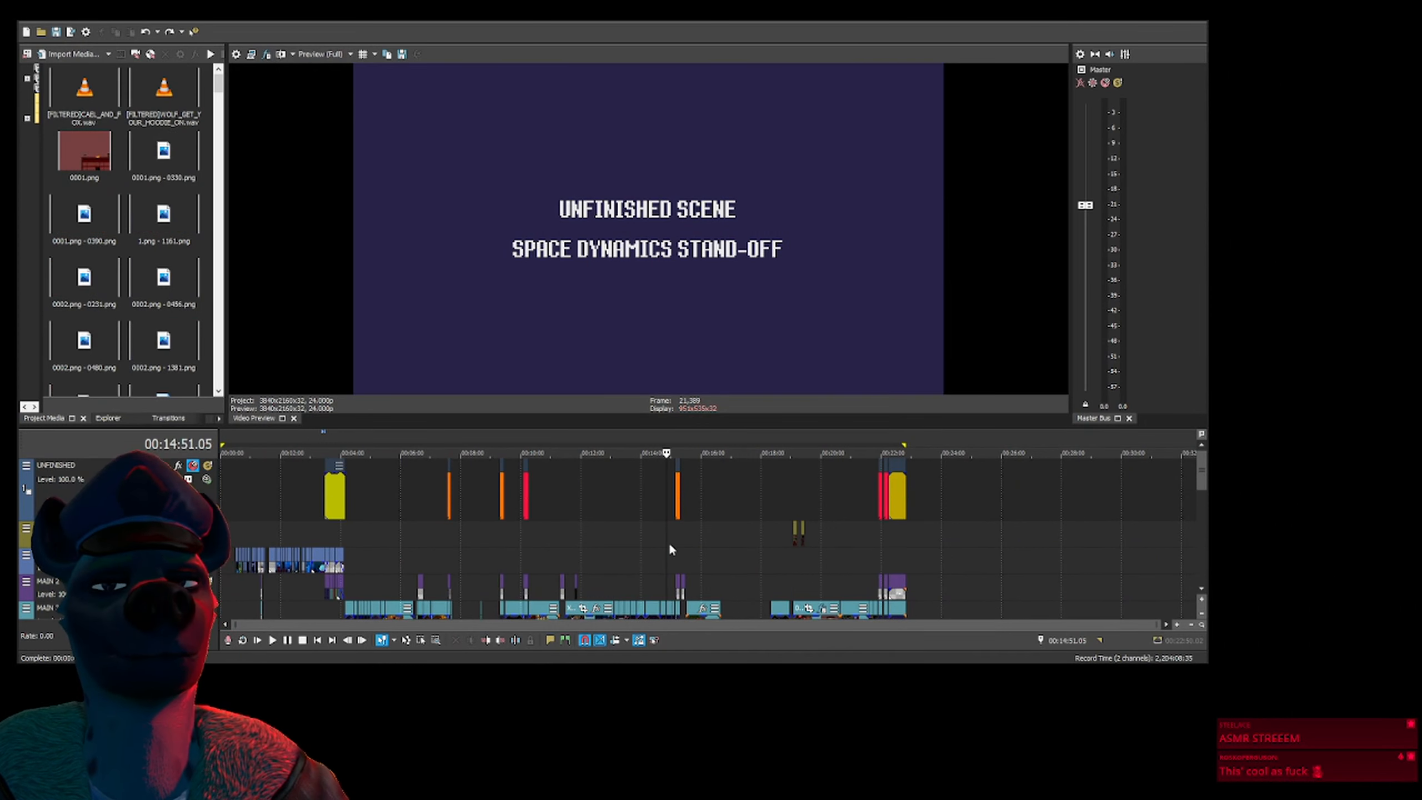
{"action": "left_click", "coordinate": [673, 538]}
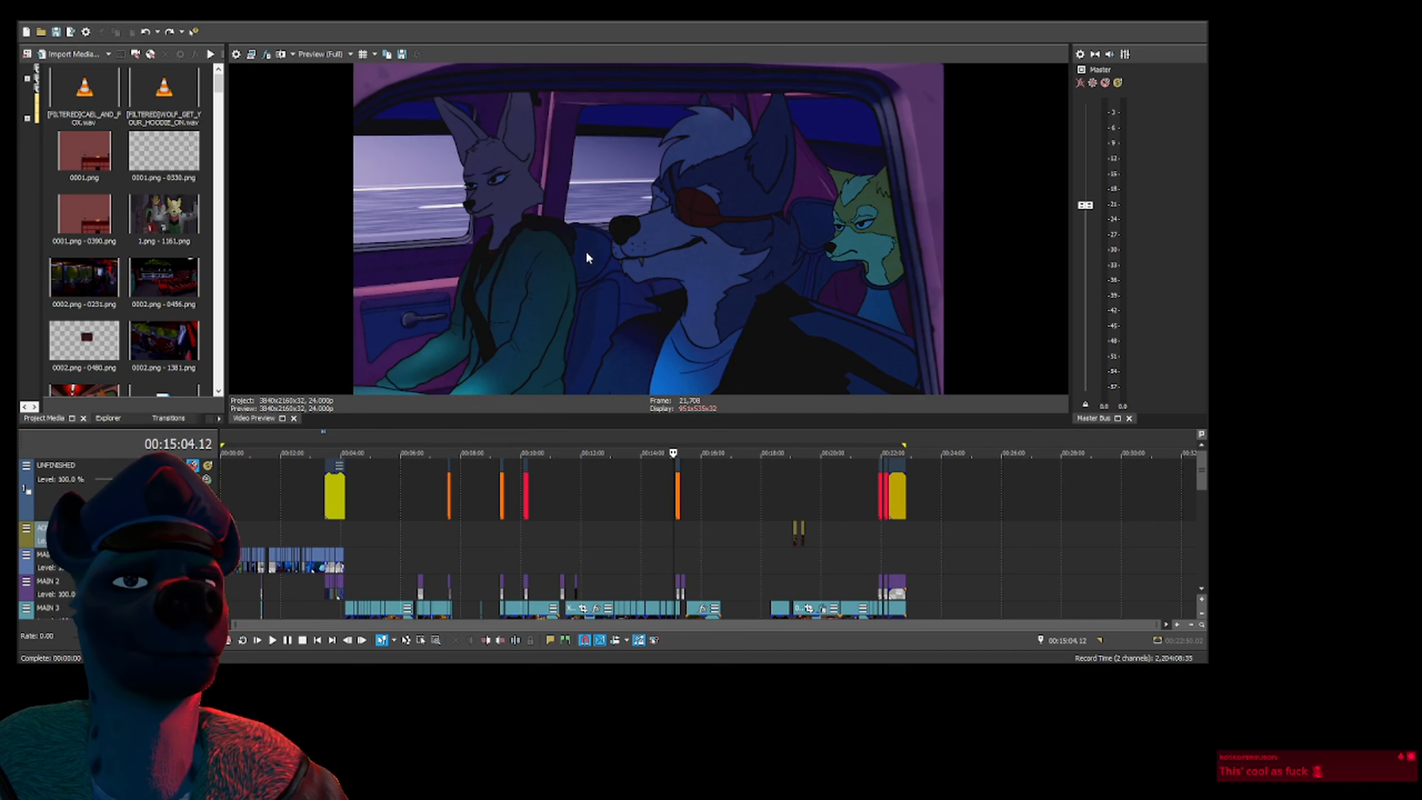
{"action": "key", "text": "space"}
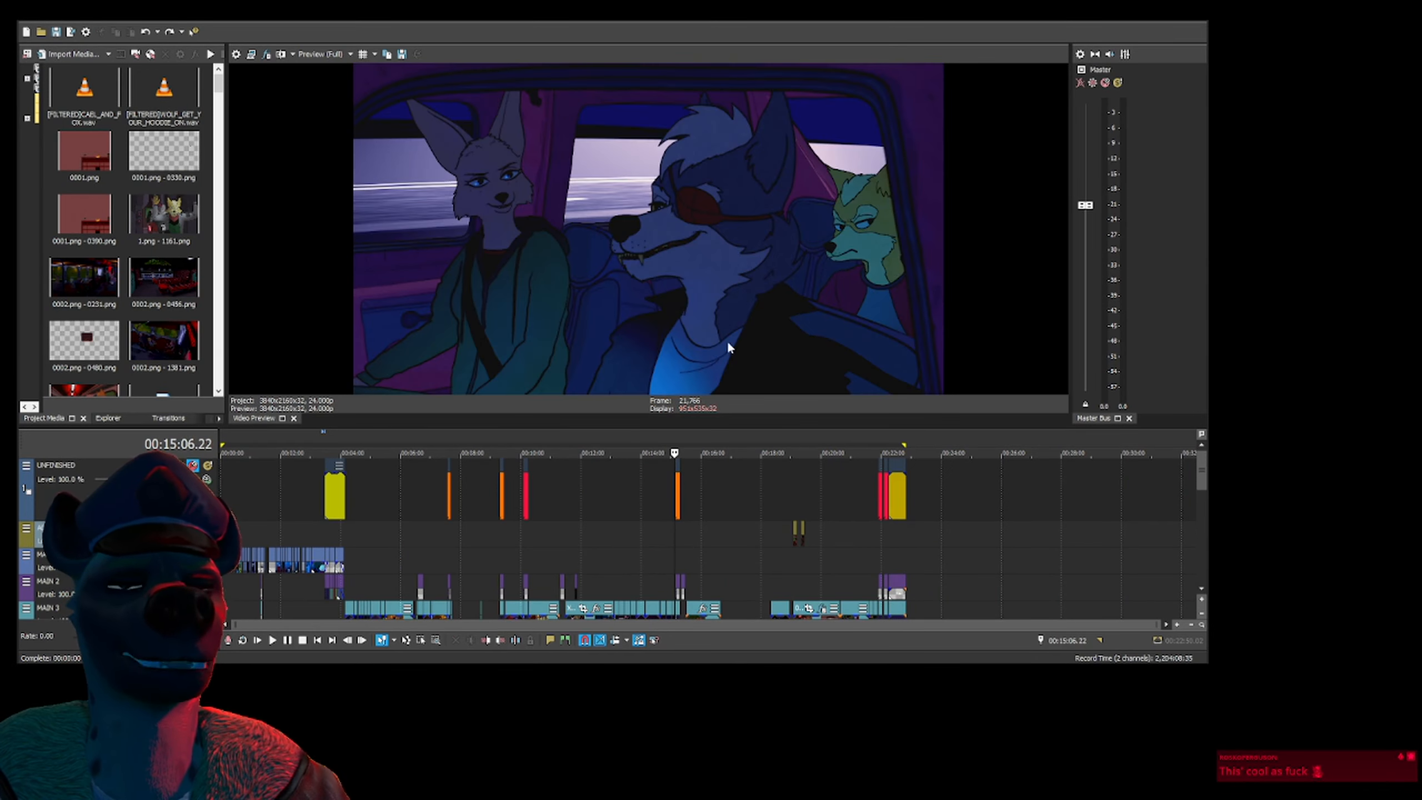
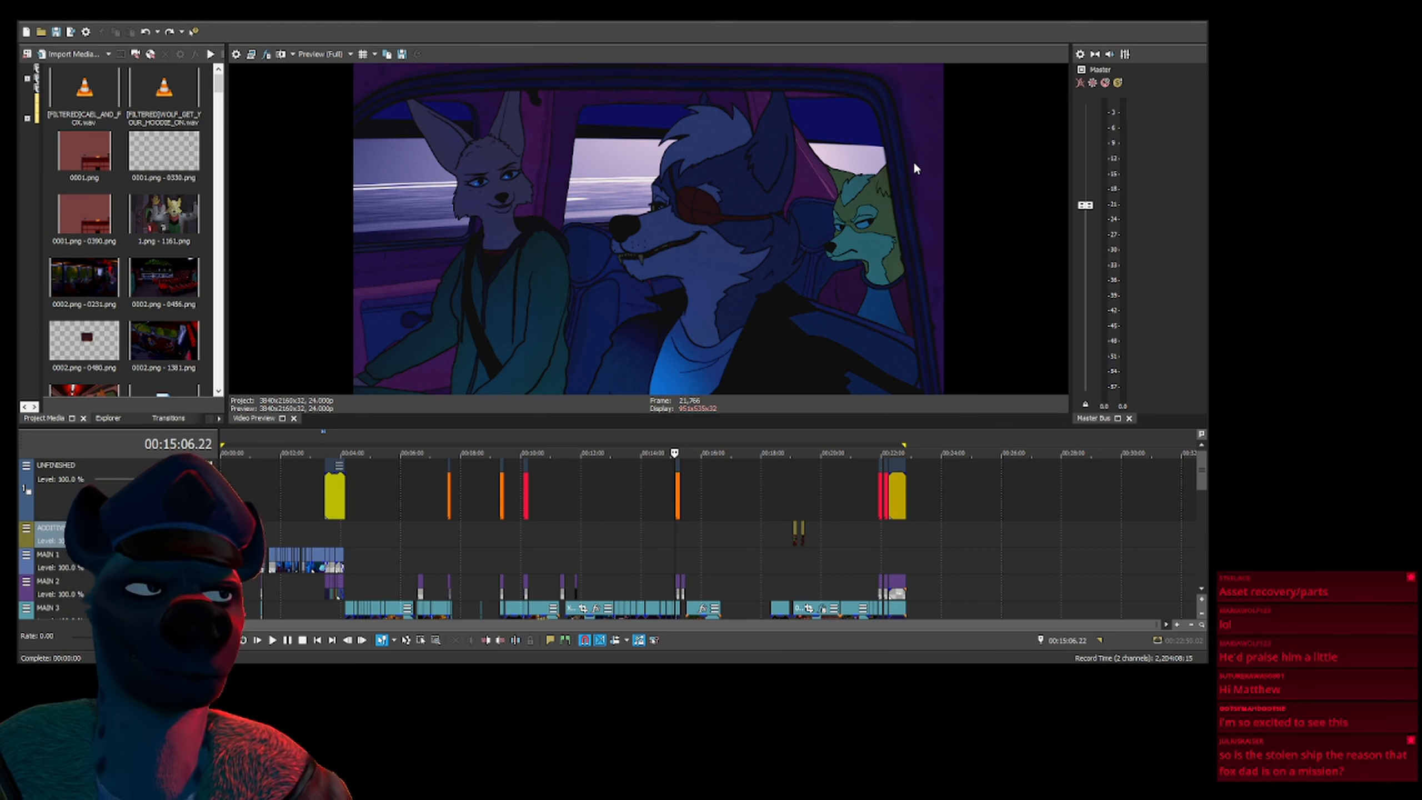
Check the end of the car shot and view the unfinished-scene card WOLF STEALS A GREENIE at 00:15:12
{"action": "left_click", "coordinate": [666, 521]}
{"action": "left_click", "coordinate": [674, 536]}
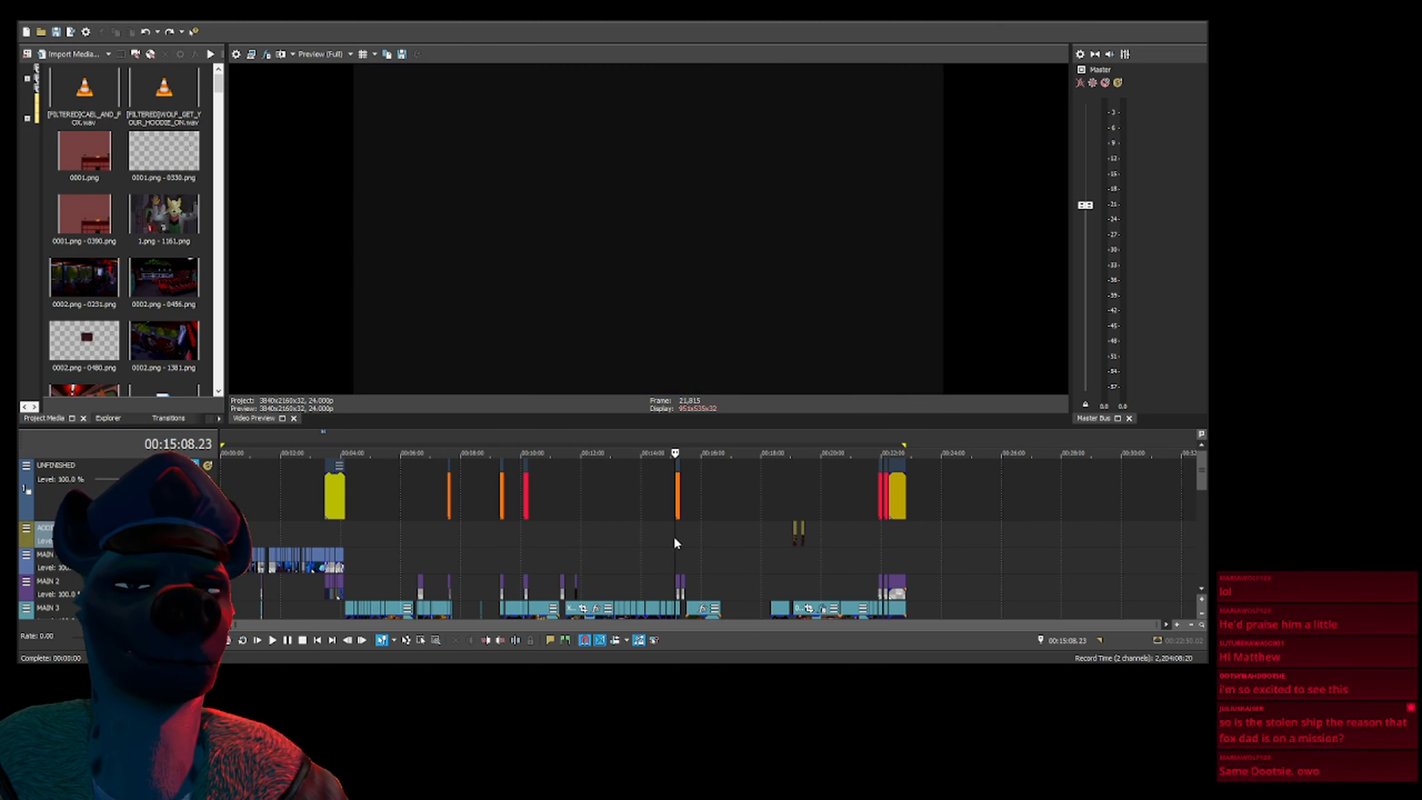
{"action": "scroll", "coordinate": [673, 535], "scroll_direction": "up", "scroll_amount": 5}
{"action": "left_click", "coordinate": [712, 501]}
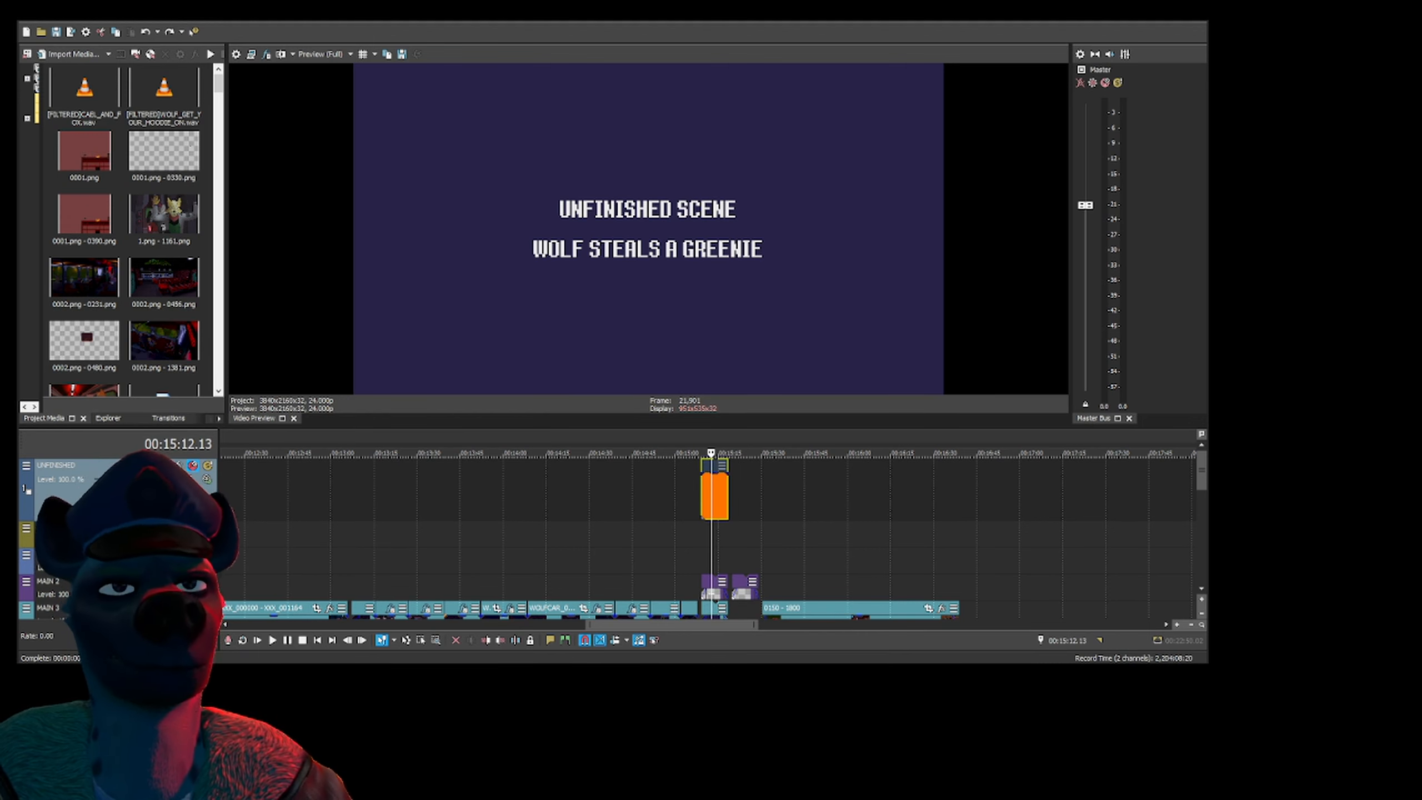
{"action": "key", "text": "alt+Tab"}
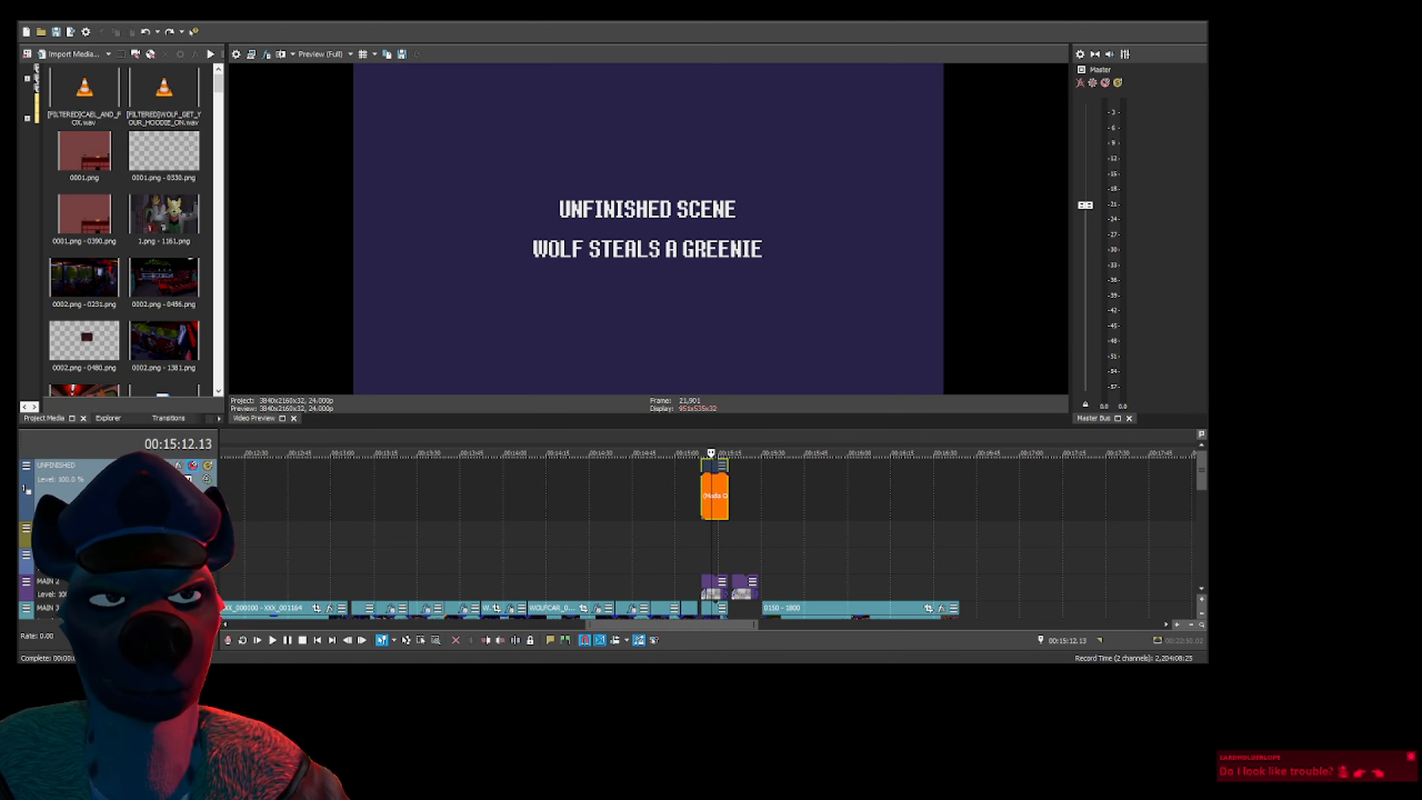
View the car shot at 00:15:05 and the unfinished-scene card JAMES CAPTURED, TAKEN TO ANDROSS at 00:22:04
{"action": "left_click", "coordinate": [690, 545]}
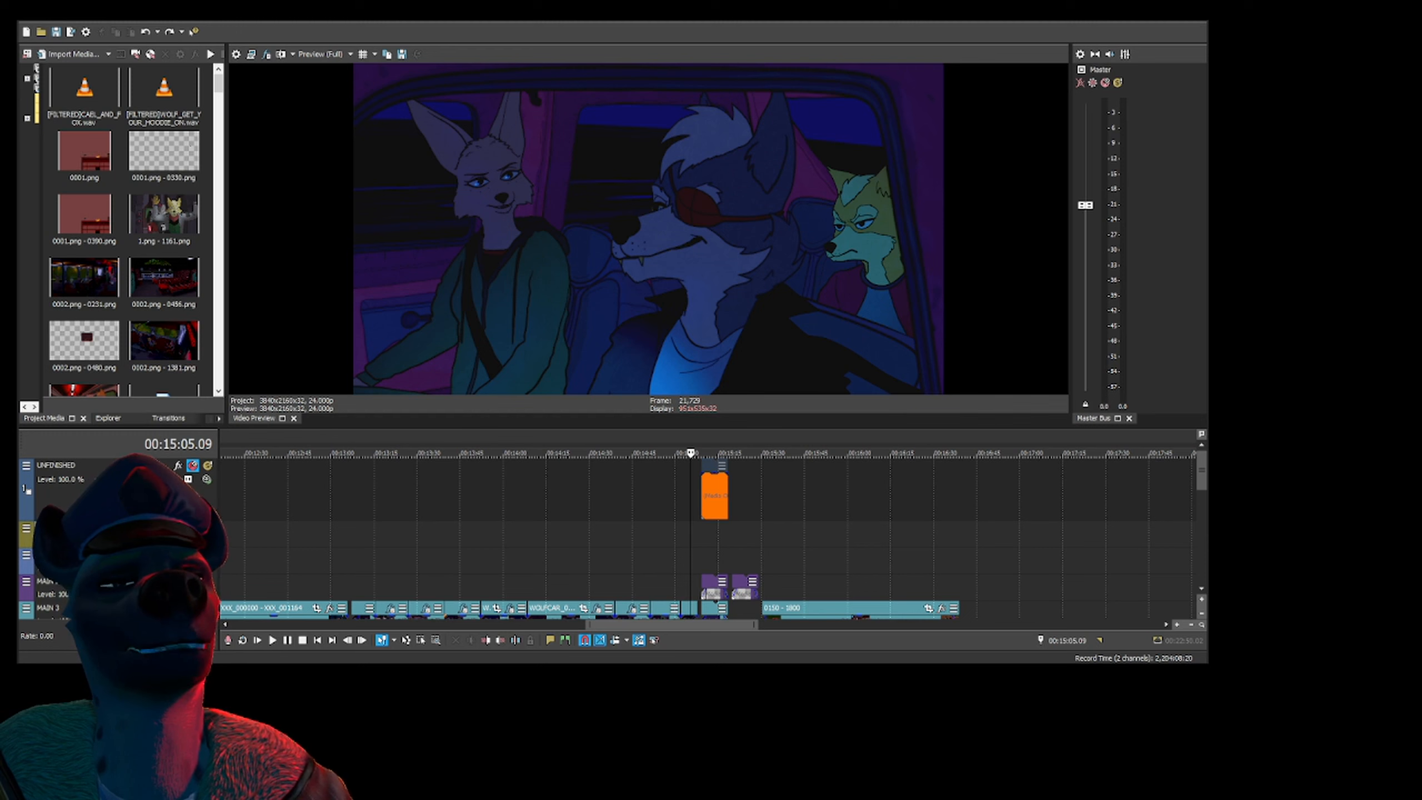
{"action": "scroll", "coordinate": [701, 538], "scroll_direction": "down", "scroll_amount": 5}
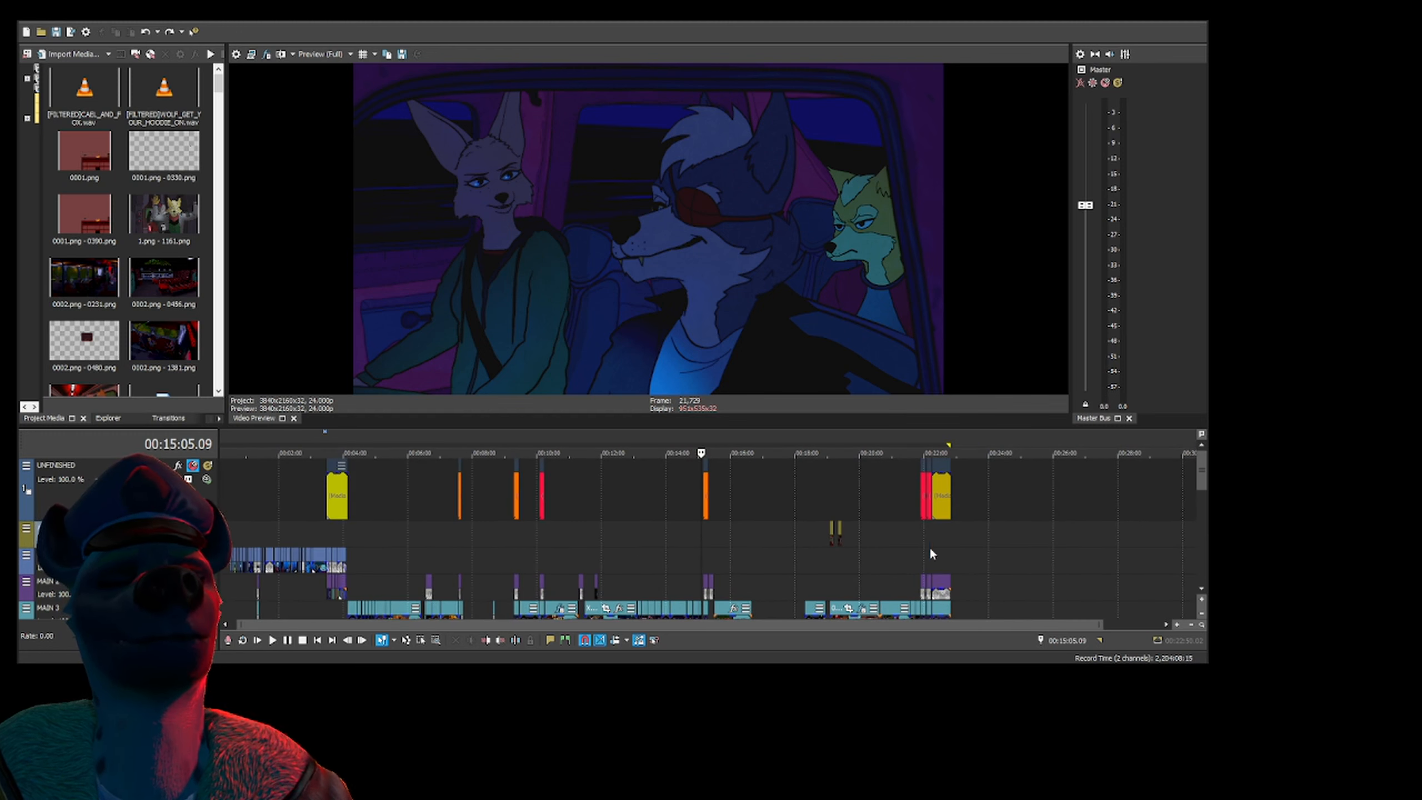
{"action": "left_click", "coordinate": [917, 546]}
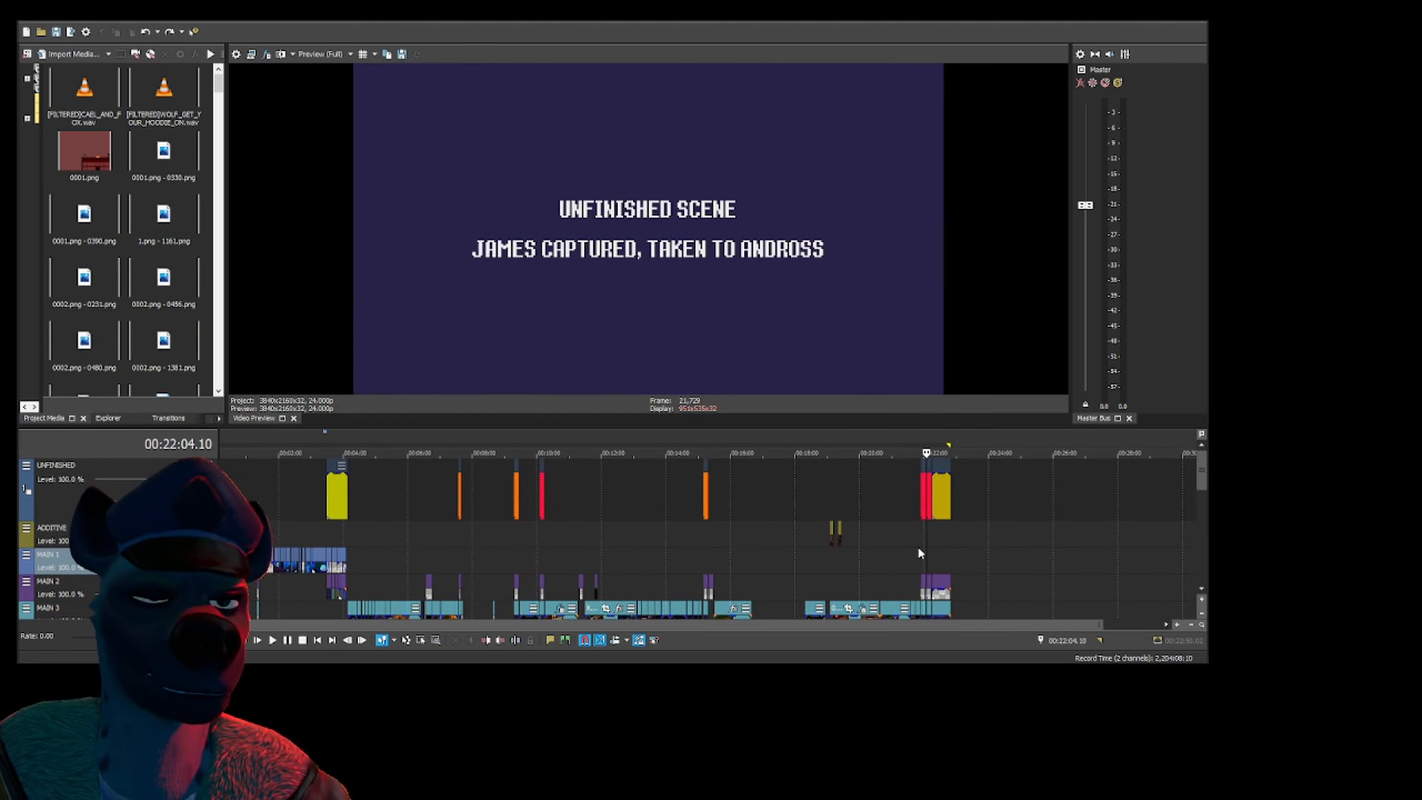
View the shot of the standing rabbit and seated fox at 00:18:43
{"action": "scroll", "coordinate": [729, 542], "scroll_direction": "up", "scroll_amount": 1}
{"action": "left_click", "coordinate": [617, 494]}
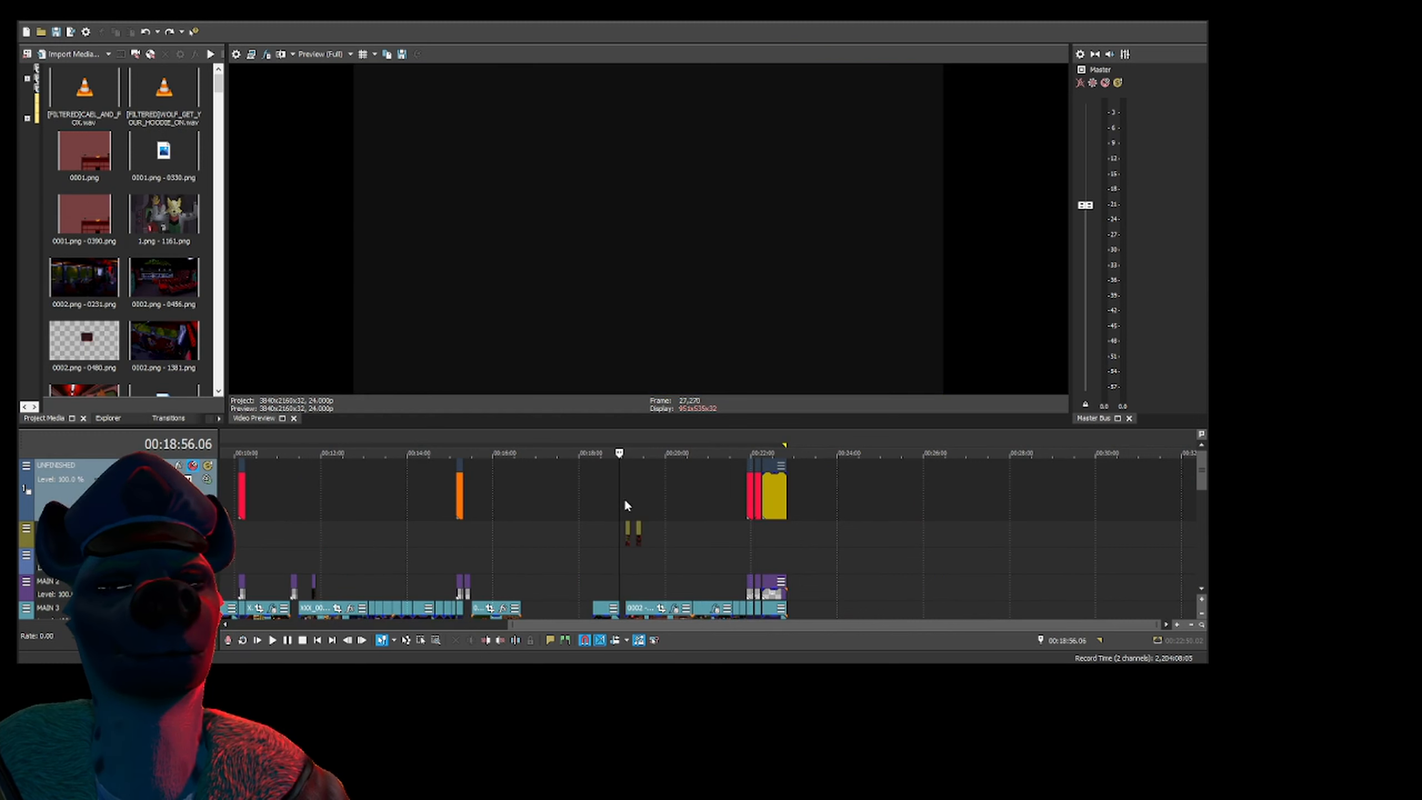
{"action": "left_click", "coordinate": [611, 498]}
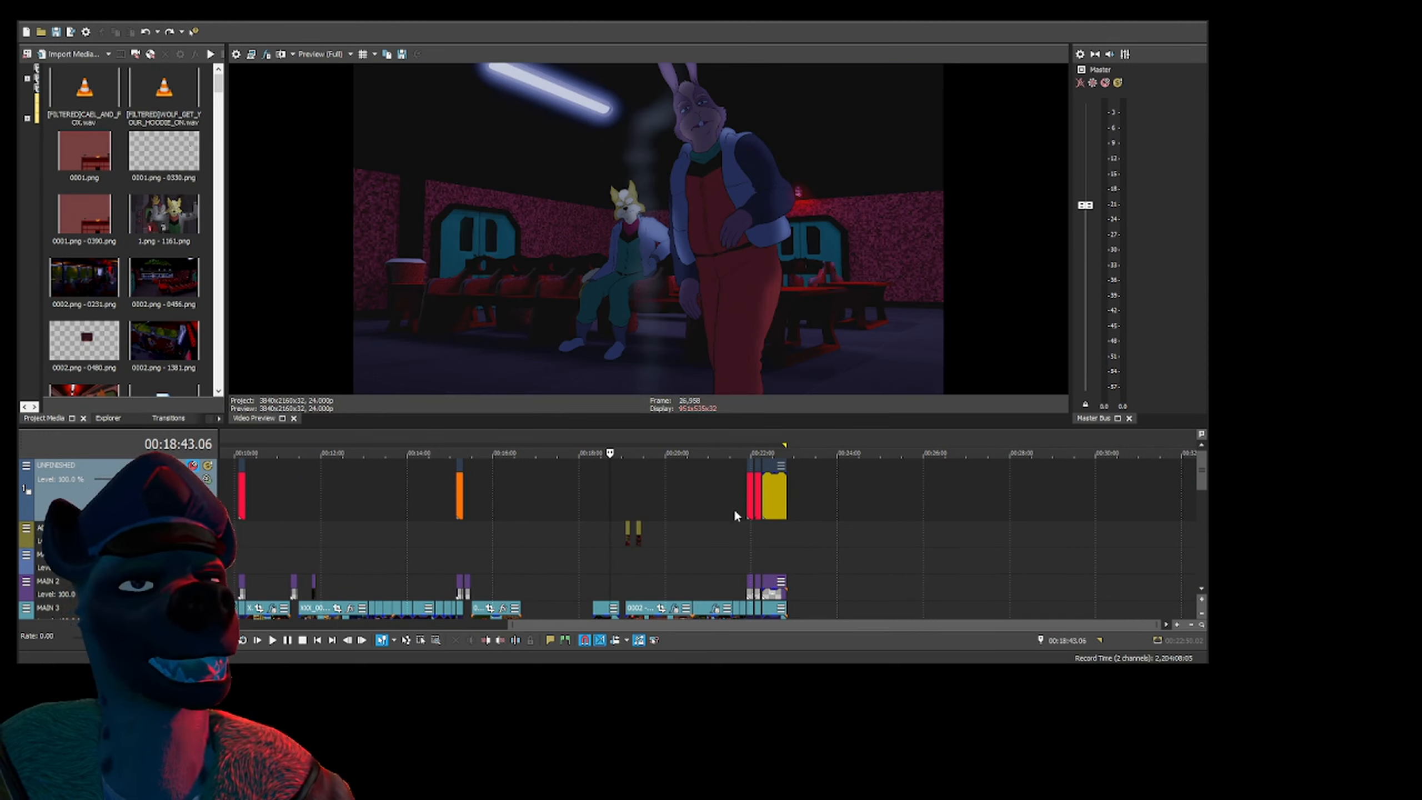
Return to the unfinished-scene card WOLF STEALS A GREENIE and park the playhead on it at 00:15:12
{"action": "left_click", "coordinate": [461, 529]}
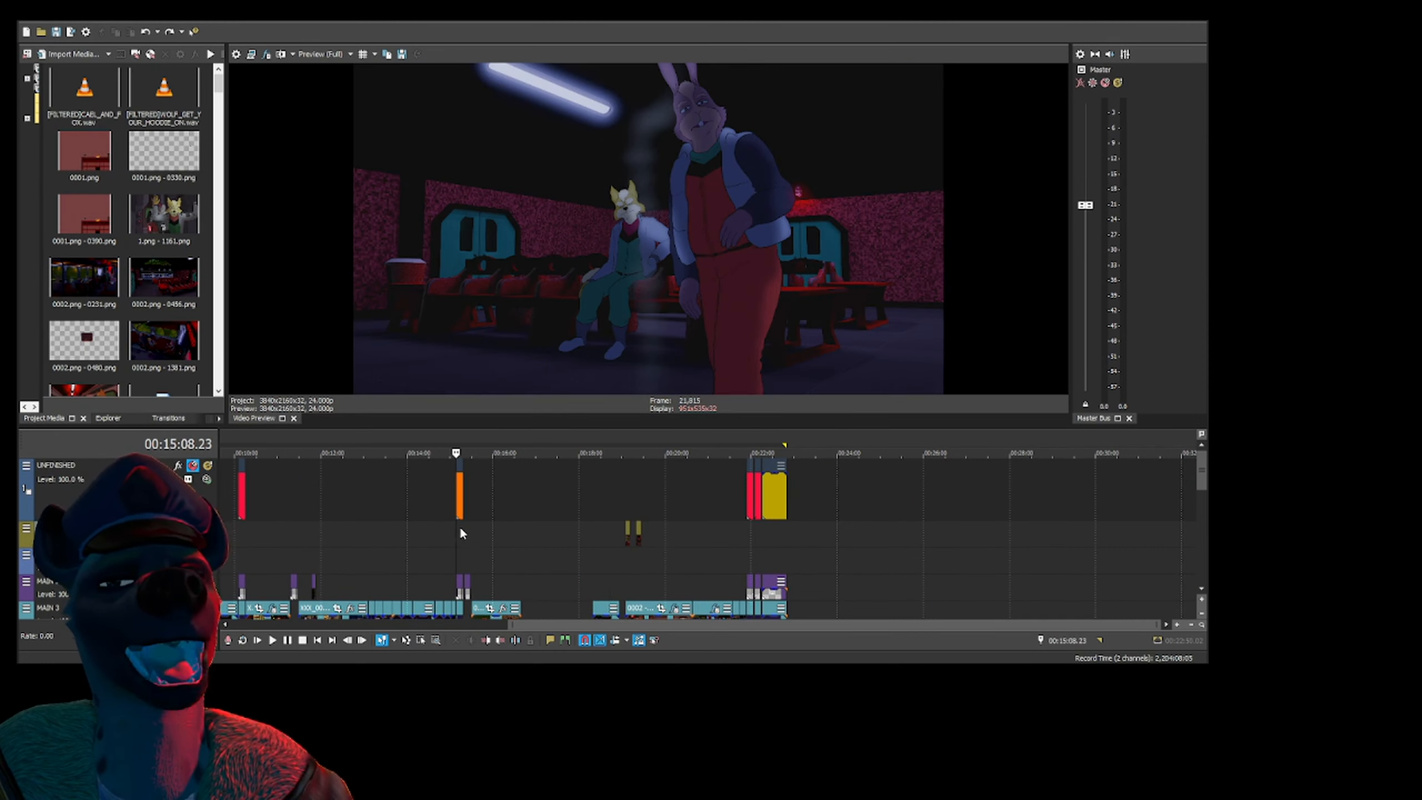
{"action": "scroll", "coordinate": [461, 528], "scroll_direction": "up", "scroll_amount": 2}
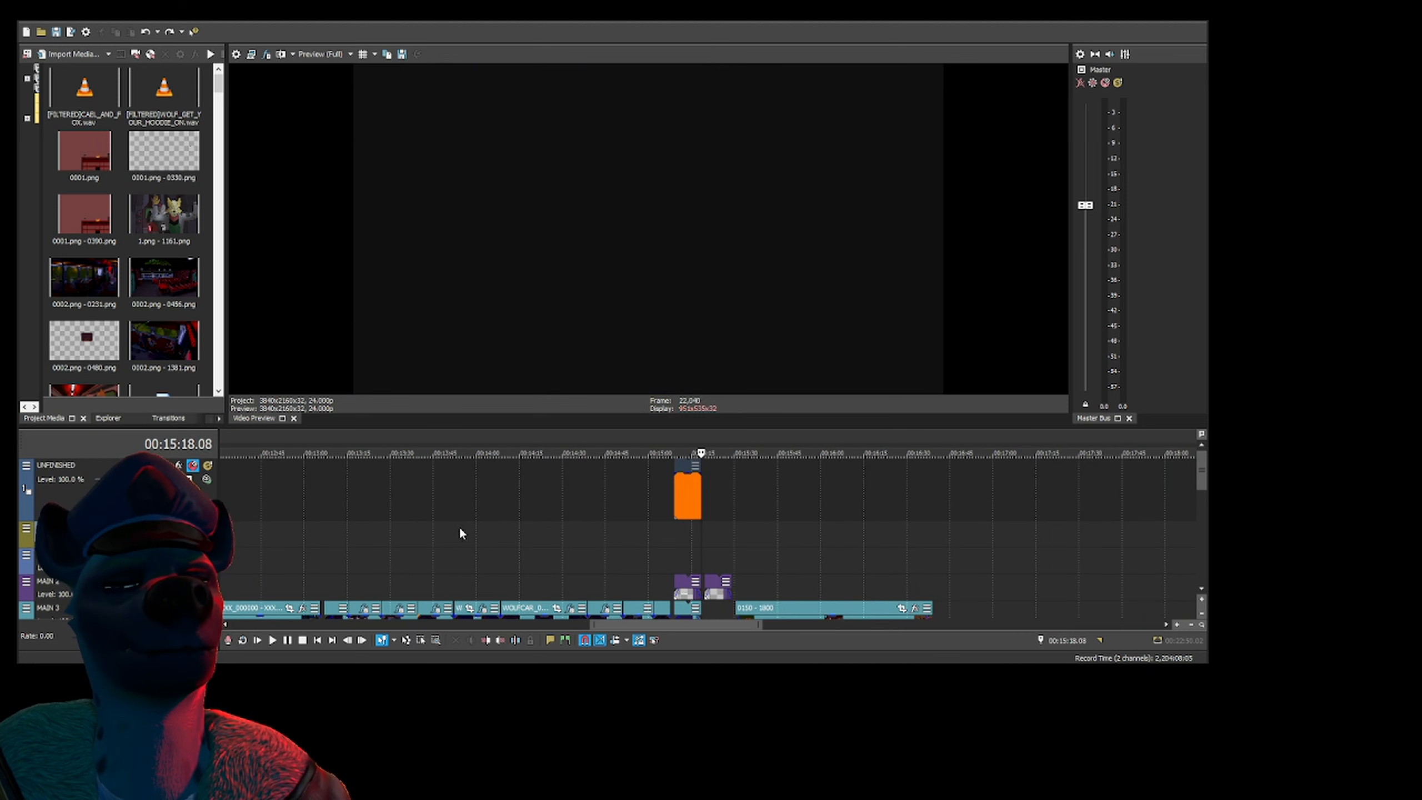
{"action": "left_click", "coordinate": [684, 535]}
{"action": "left_click", "coordinate": [661, 532]}
{"action": "left_click", "coordinate": [684, 535]}
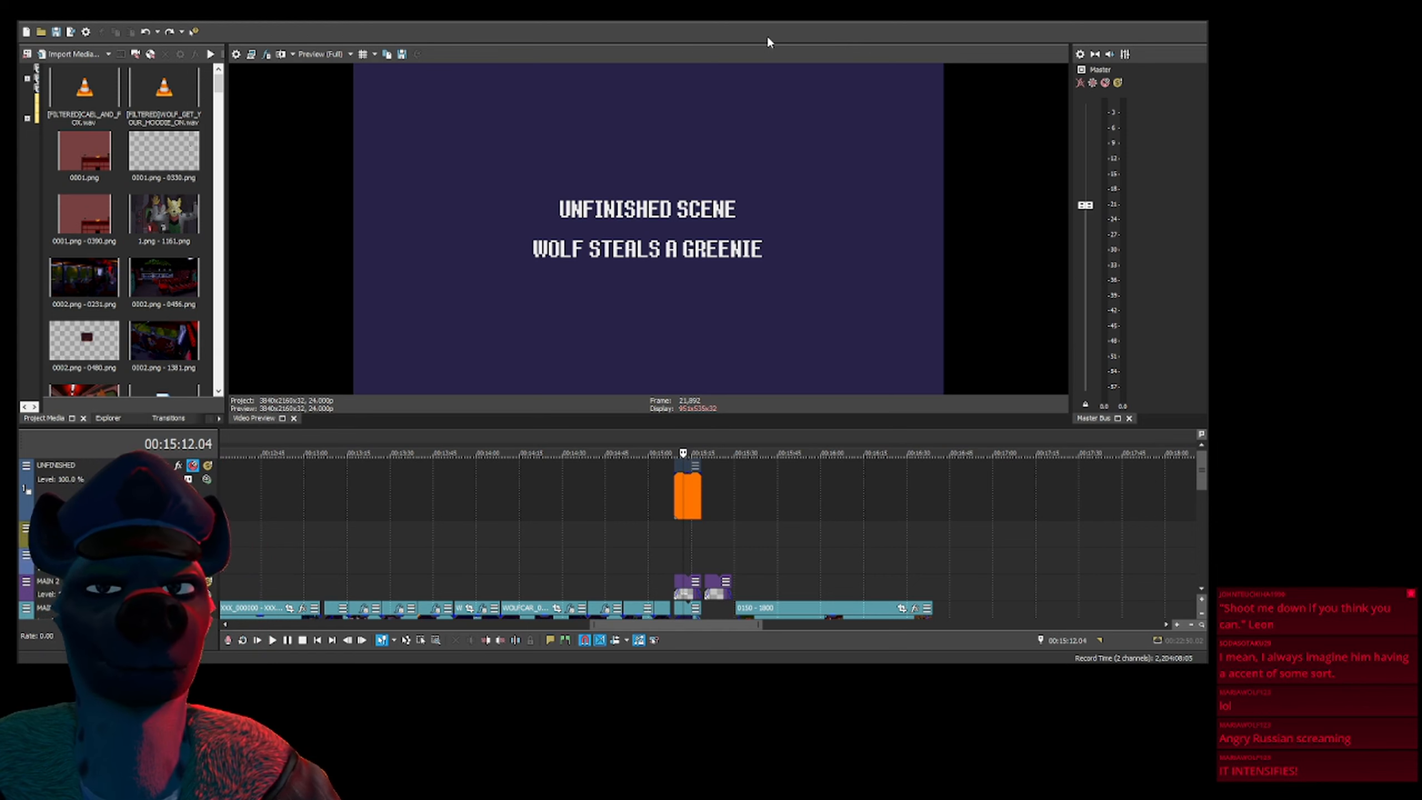
Enlarge the timeline area around the WOLF STEALS A GREENIE card and reduce the height of the UNFINISHED track
{"action": "scroll", "coordinate": [691, 510], "scroll_direction": "up", "scroll_amount": 2}
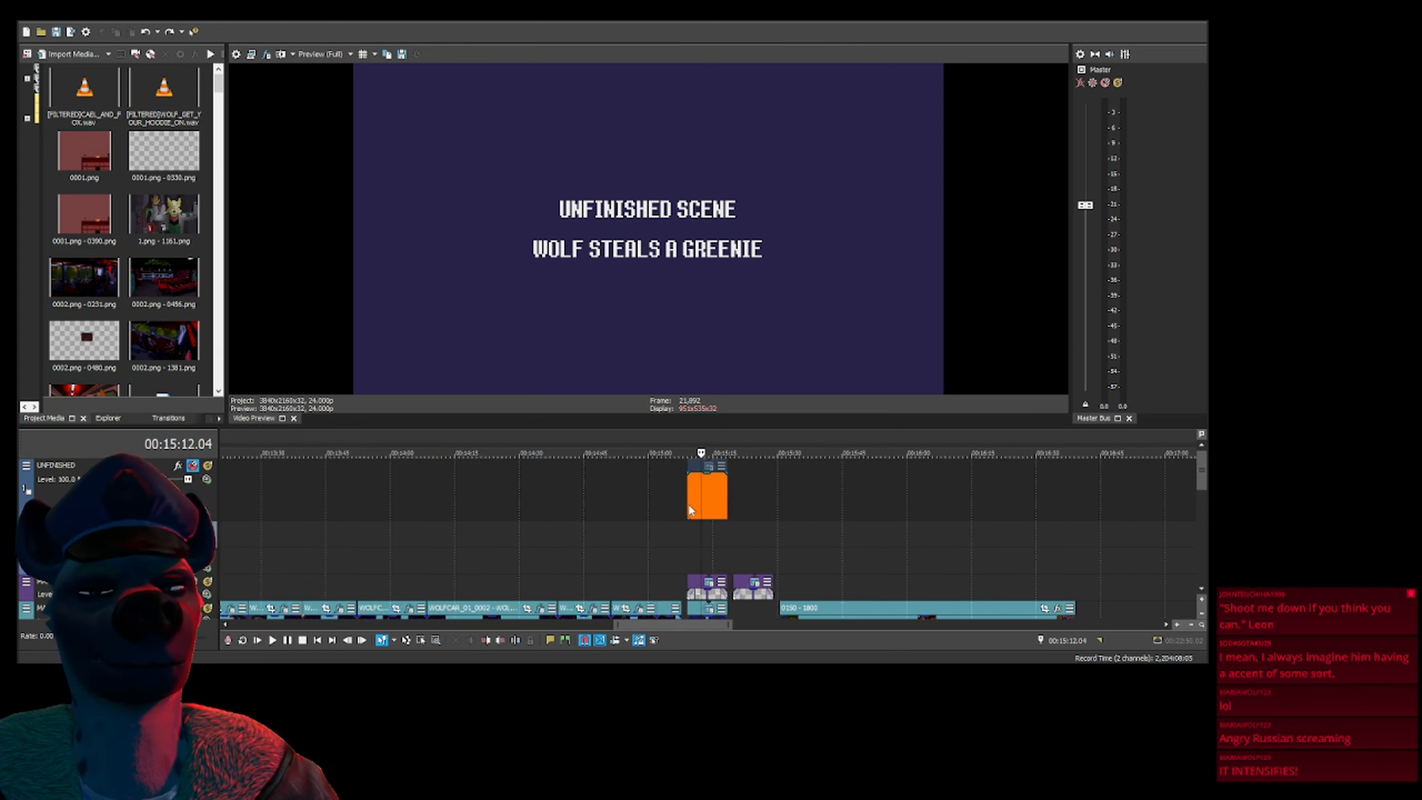
{"action": "scroll", "coordinate": [691, 510], "scroll_direction": "up", "scroll_amount": 1}
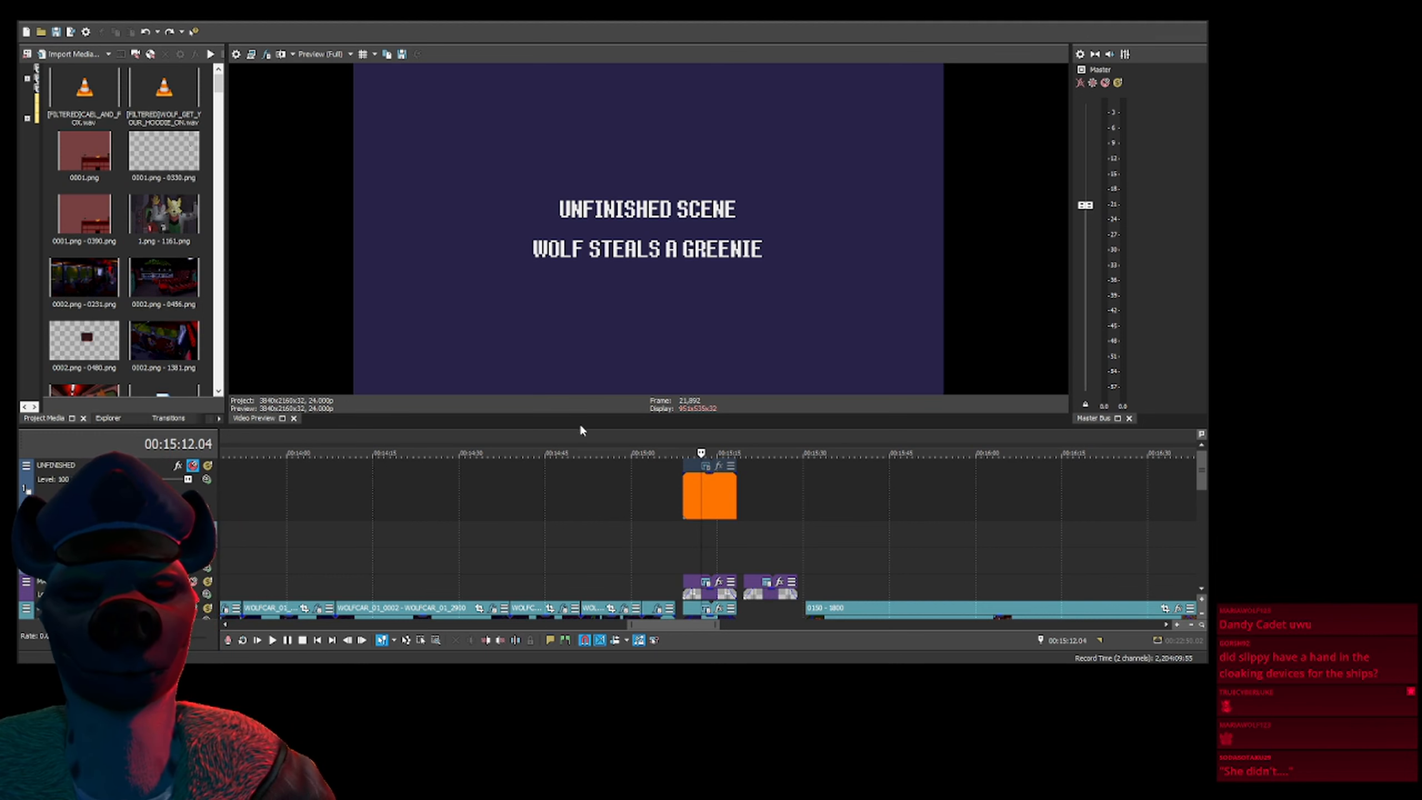
{"action": "left_click_drag", "start_coordinate": [581, 426], "coordinate": [585, 394]}
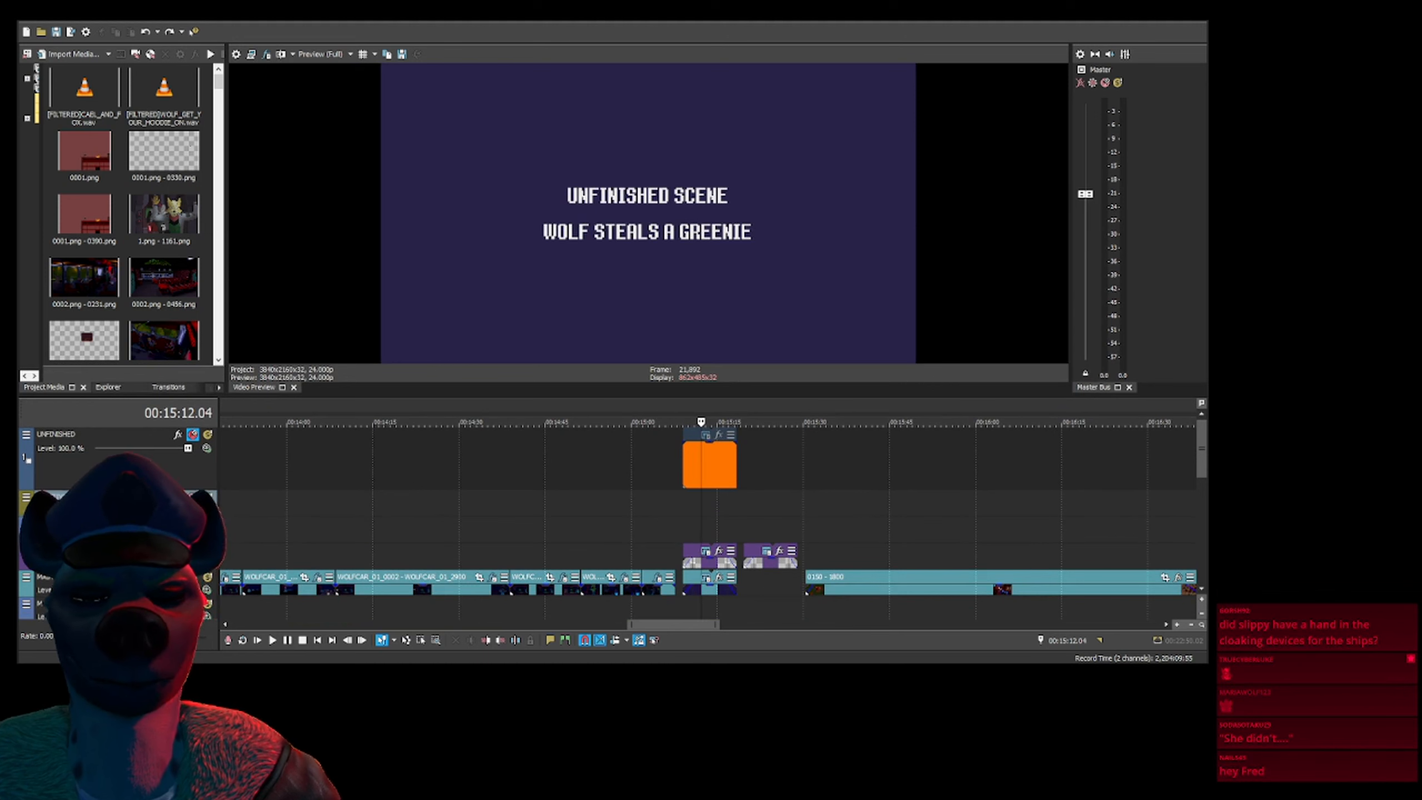
{"action": "left_click_drag", "start_coordinate": [135, 489], "coordinate": [135, 461]}
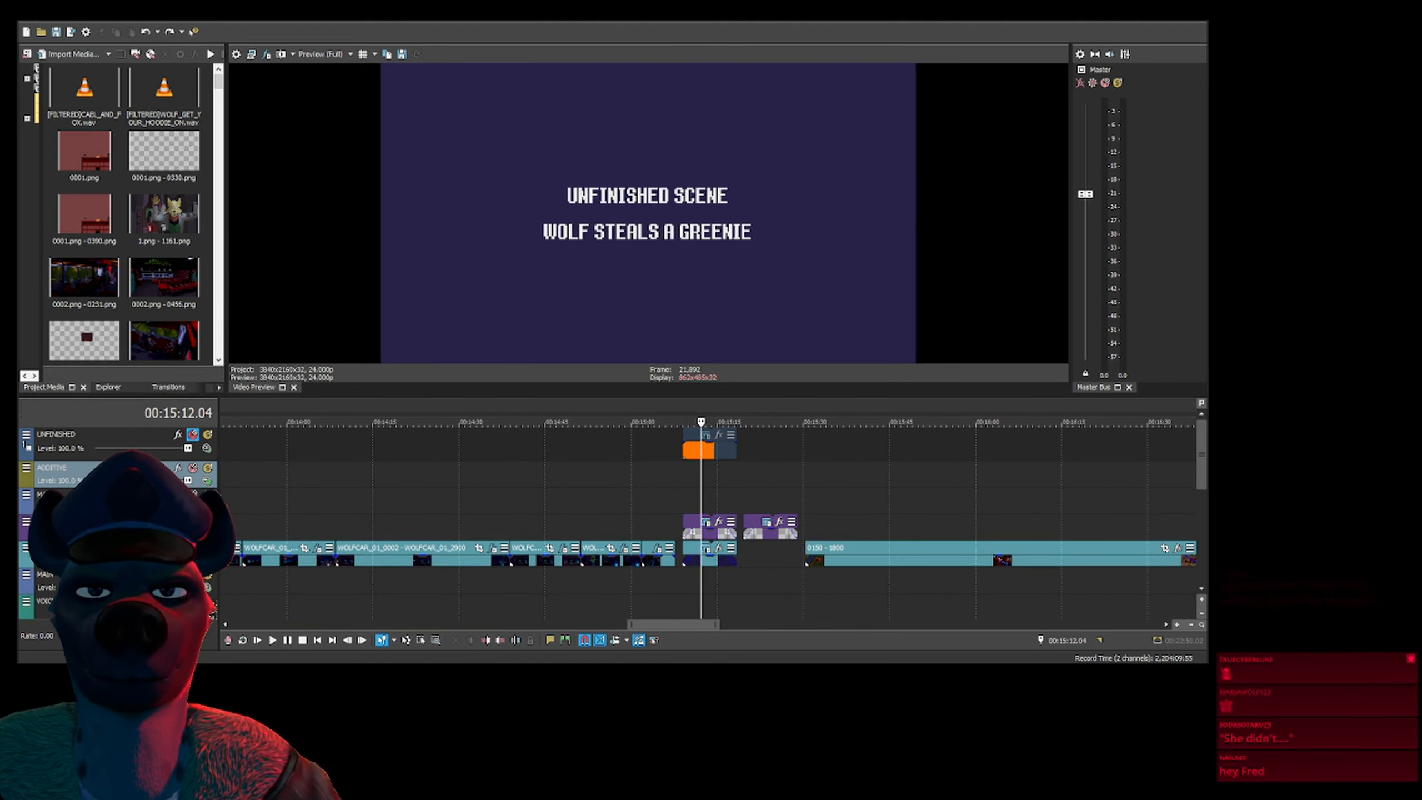
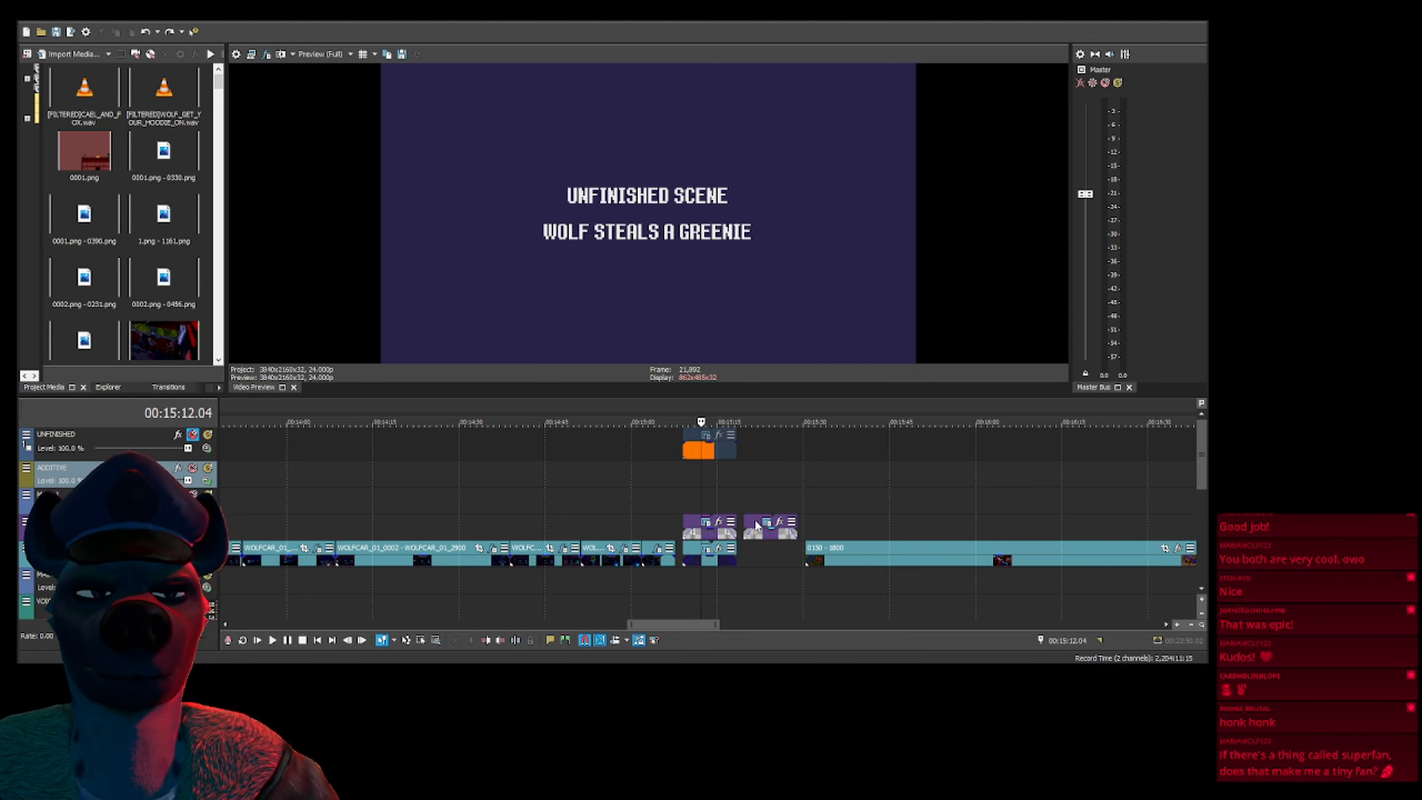
Play the end of the bedroom shot just before the "Wolf and Fara try to sneak out" placeholder, then pause
{"action": "scroll", "coordinate": [751, 521], "scroll_direction": "down", "scroll_amount": 5}
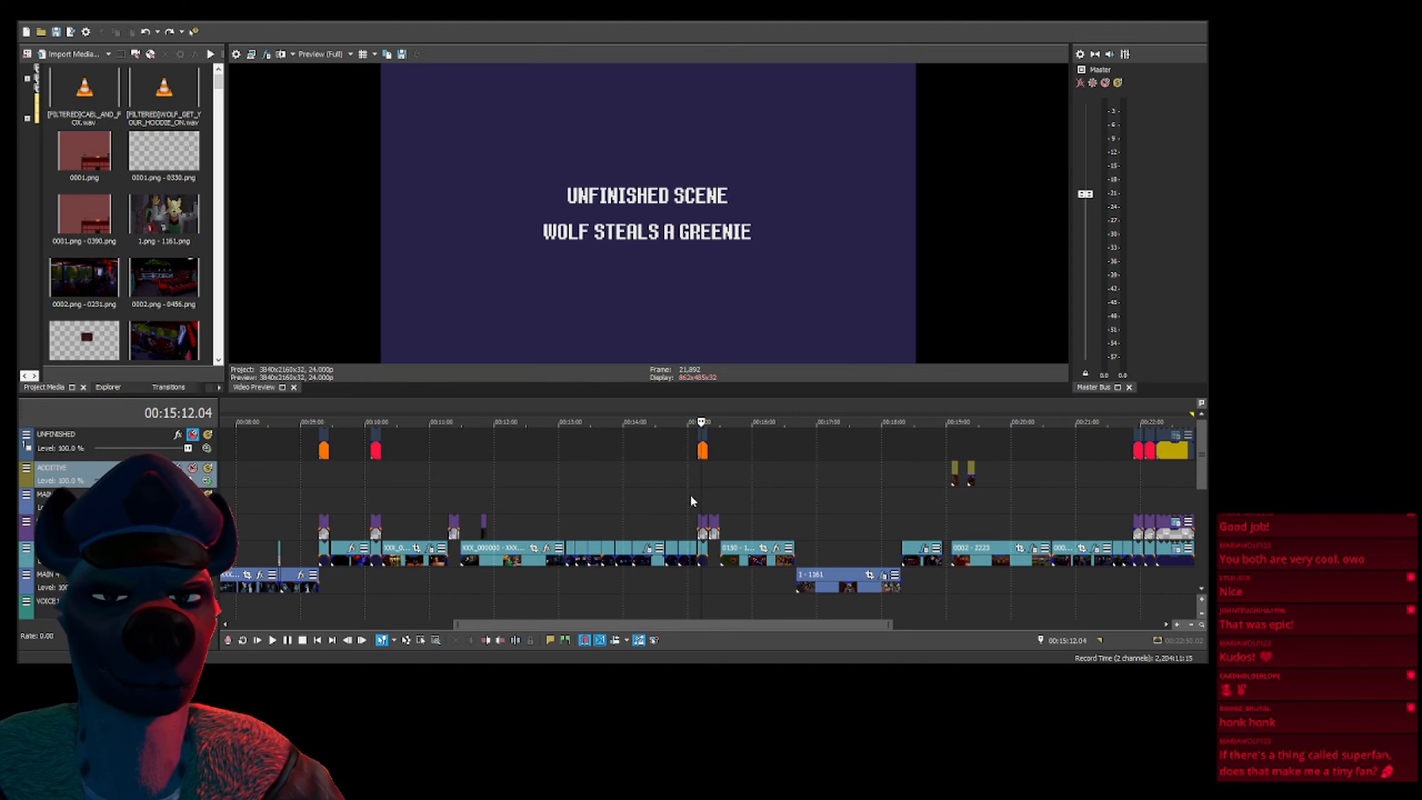
{"action": "scroll", "coordinate": [672, 503], "scroll_direction": "down", "scroll_amount": 3}
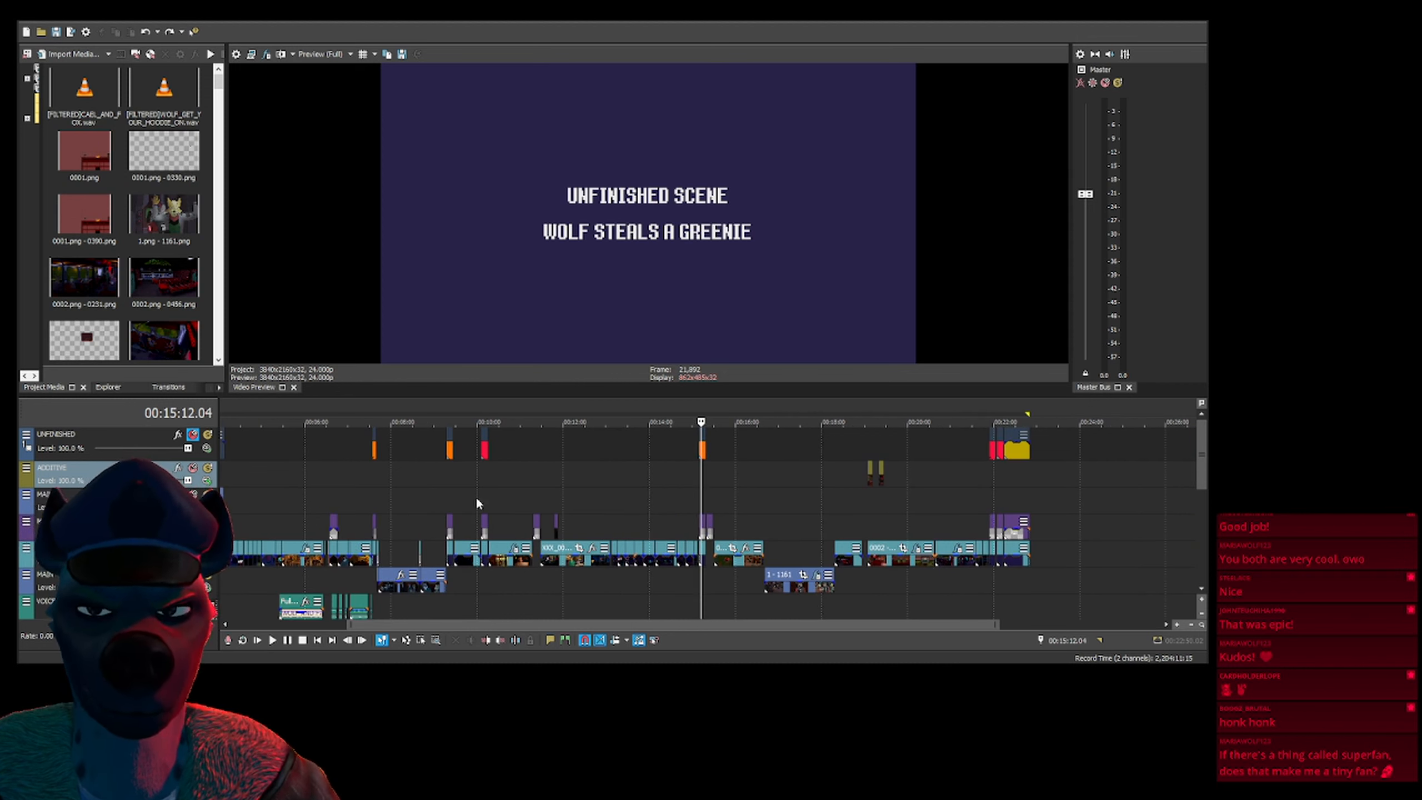
{"action": "left_click", "coordinate": [362, 498]}
{"action": "key", "text": "space"}
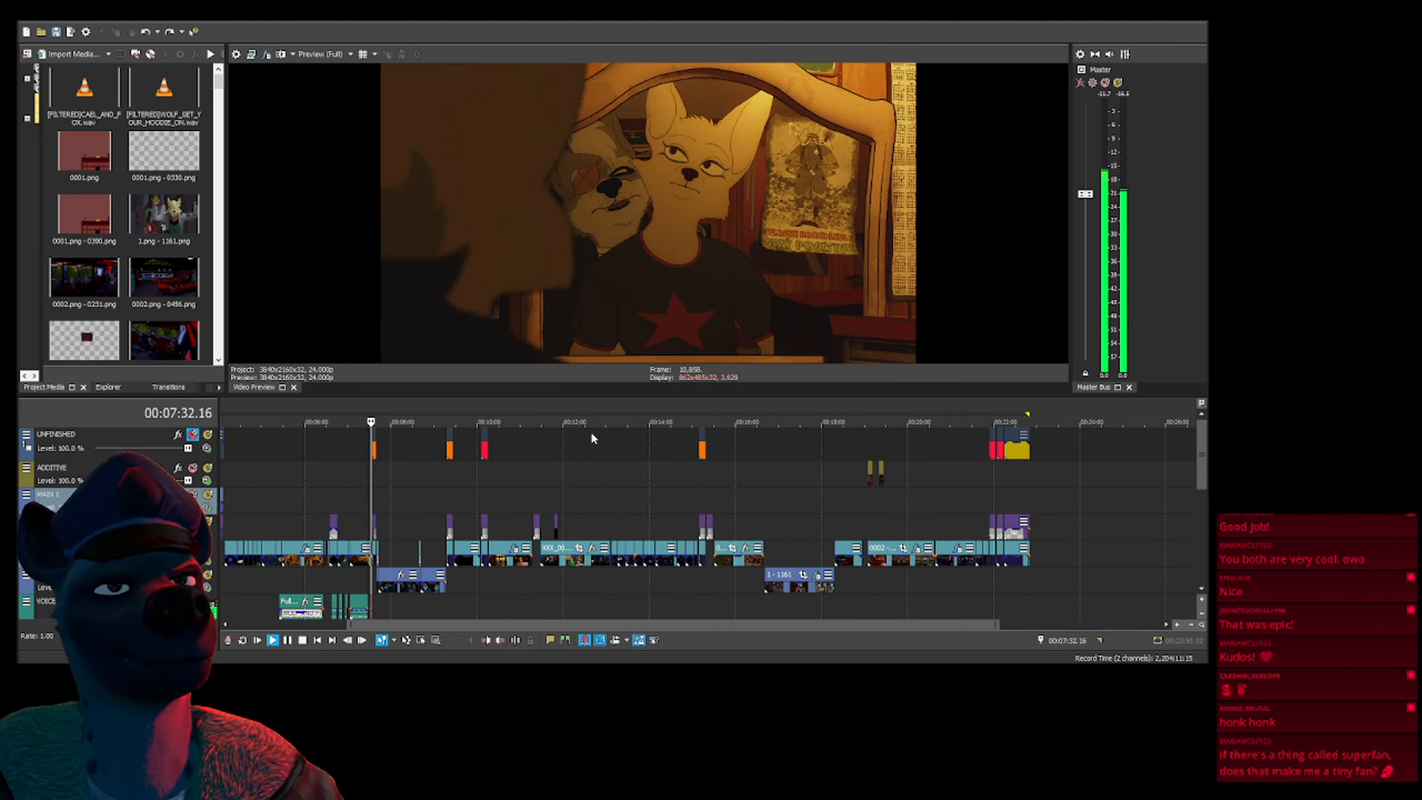
{"action": "key", "text": "Return"}
Step backward frame by frame through the end of the bedroom shot to 00:07:31.08
{"action": "scroll", "coordinate": [437, 523], "scroll_direction": "up", "scroll_amount": 9}
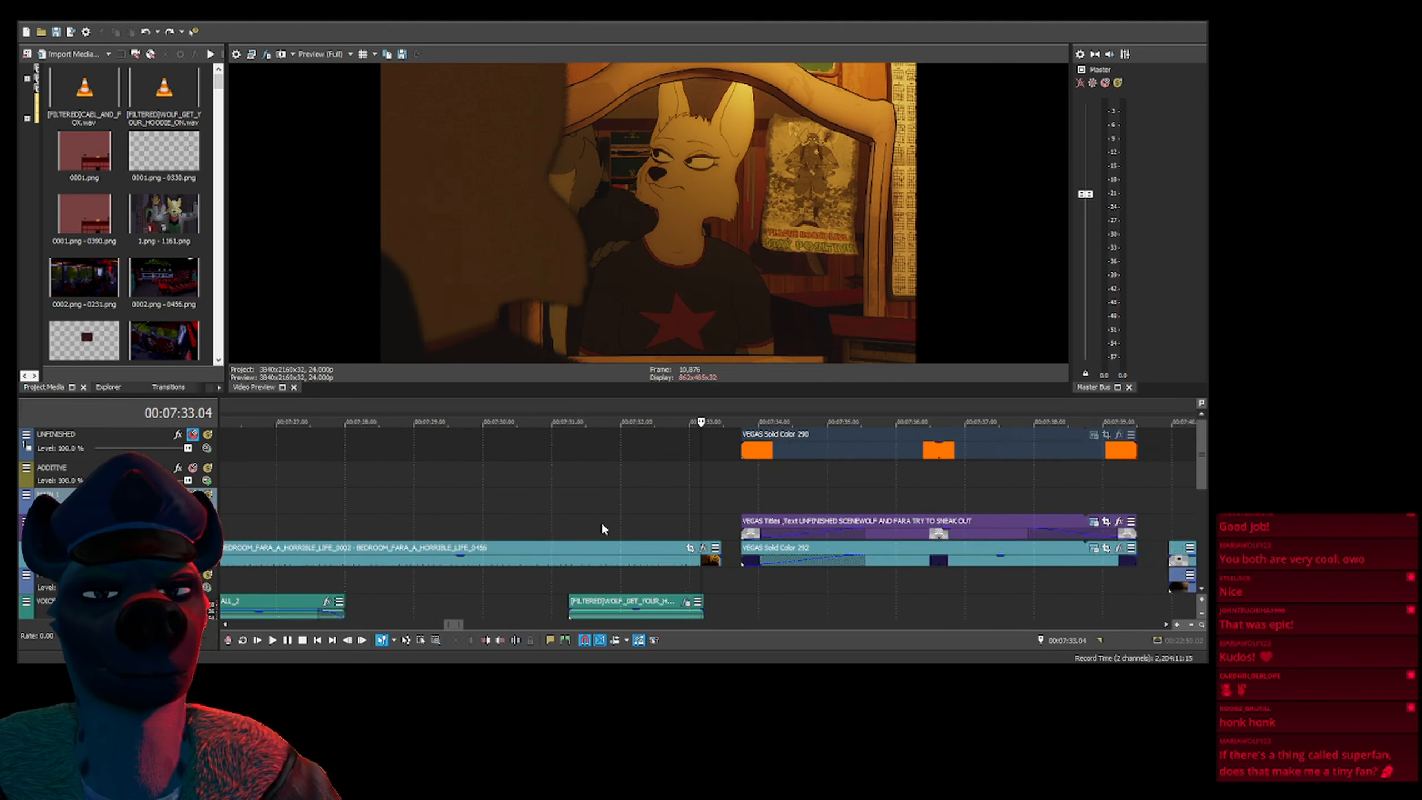
{"action": "scroll", "coordinate": [605, 525], "scroll_direction": "up", "scroll_amount": 1}
{"action": "key", "text": "Left"}
{"action": "key", "text": "Left"}
{"action": "key", "text": "Left"}
{"action": "key", "text": "Left"}
{"action": "key", "text": "Left"}
{"action": "key", "text": "Left"}
{"action": "key", "text": "Left"}
{"action": "key", "text": "Left"}
{"action": "key", "text": "Left"}
{"action": "key", "text": "Left"}
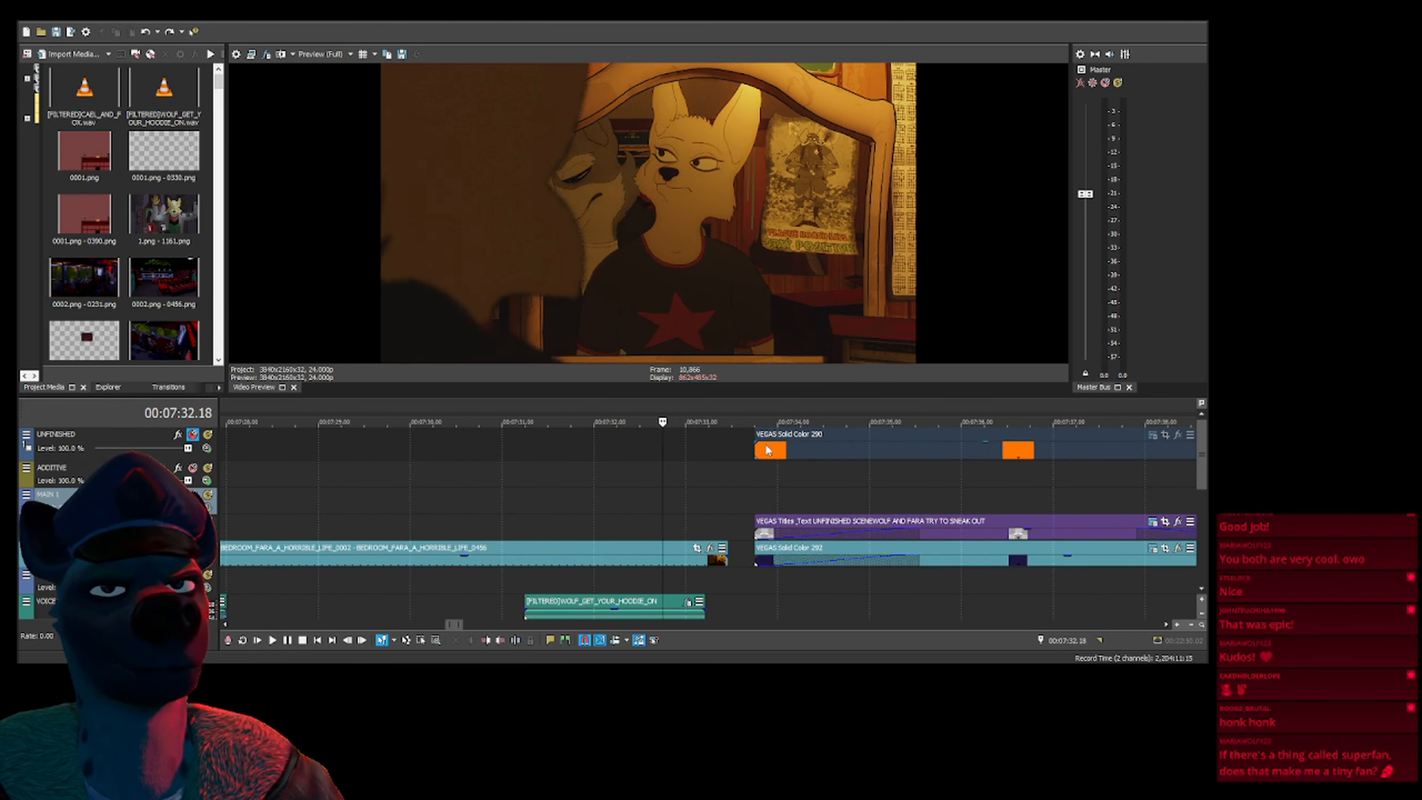
{"action": "key", "text": "Left"}
{"action": "key", "text": "Left"}
{"action": "key", "text": "Left"}
{"action": "key", "text": "Left"}
{"action": "key", "text": "Left"}
{"action": "key", "text": "Left"}
{"action": "key", "text": "Left"}
{"action": "key", "text": "Left"}
{"action": "key", "text": "Left"}
{"action": "key", "text": "Left"}
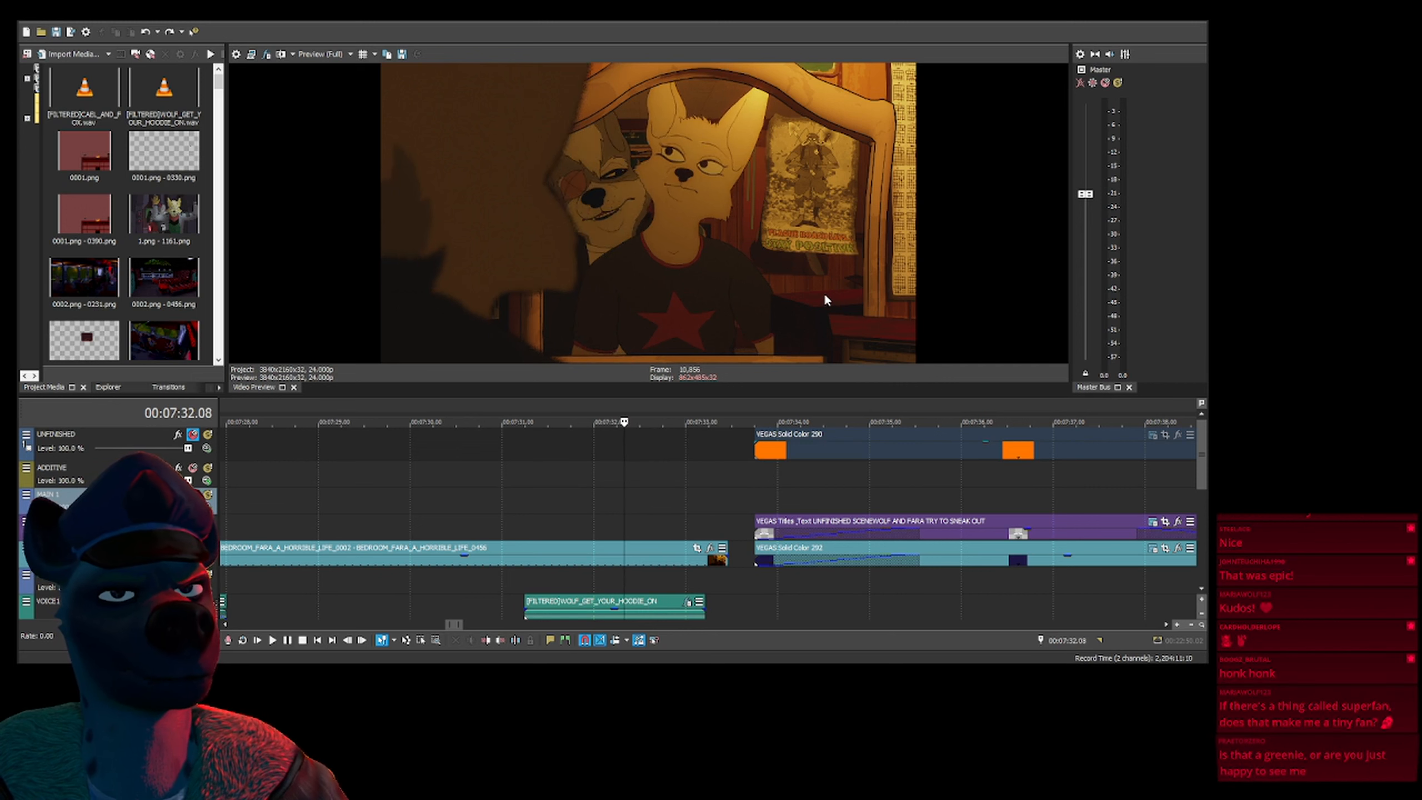
{"action": "key", "text": "Left"}
{"action": "key", "text": "Left"}
{"action": "key", "text": "Left"}
{"action": "key", "text": "Left"}
{"action": "key", "text": "Left"}
{"action": "key", "text": "Left"}
{"action": "key", "text": "Left"}
{"action": "key", "text": "Left"}
{"action": "key", "text": "Left"}
{"action": "key", "text": "Left"}
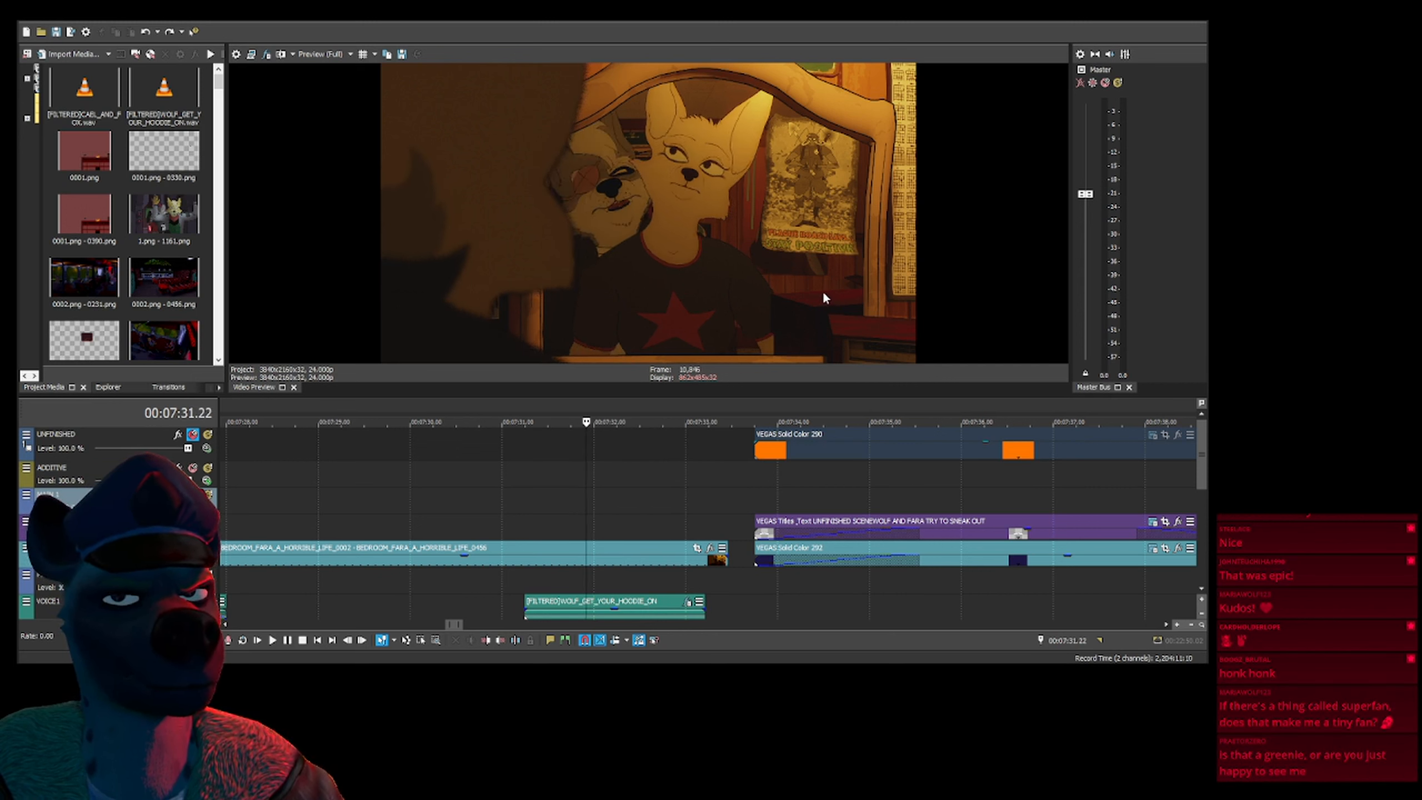
{"action": "key", "text": "Left"}
{"action": "key", "text": "Left"}
{"action": "key", "text": "Left"}
{"action": "key", "text": "Left"}
{"action": "key", "text": "Left"}
{"action": "key", "text": "Left"}
{"action": "key", "text": "Left"}
{"action": "key", "text": "Left"}
{"action": "key", "text": "Left"}
{"action": "key", "text": "Left"}
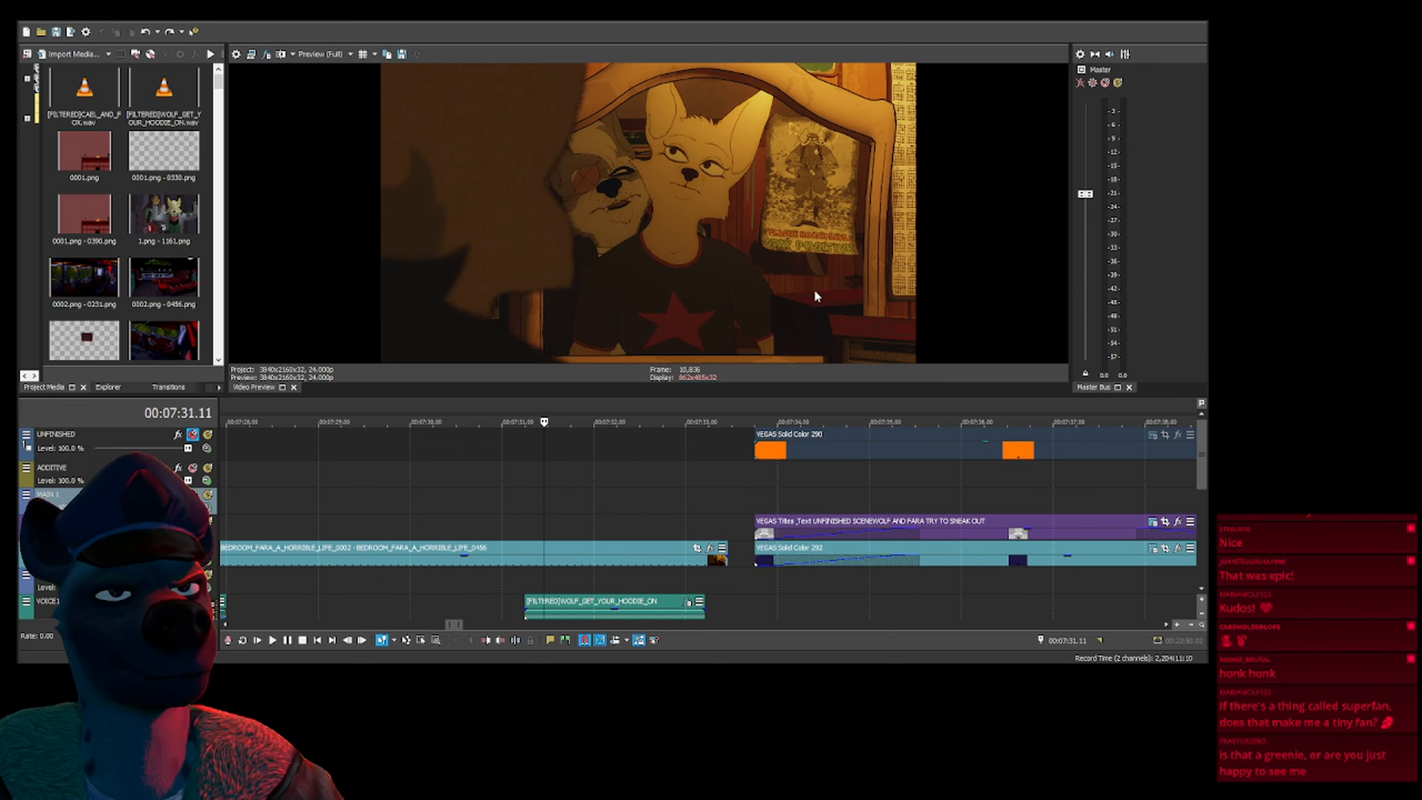
{"action": "key", "text": "Left"}
{"action": "key", "text": "Left"}
{"action": "key", "text": "Left"}
{"action": "key", "text": "Left"}
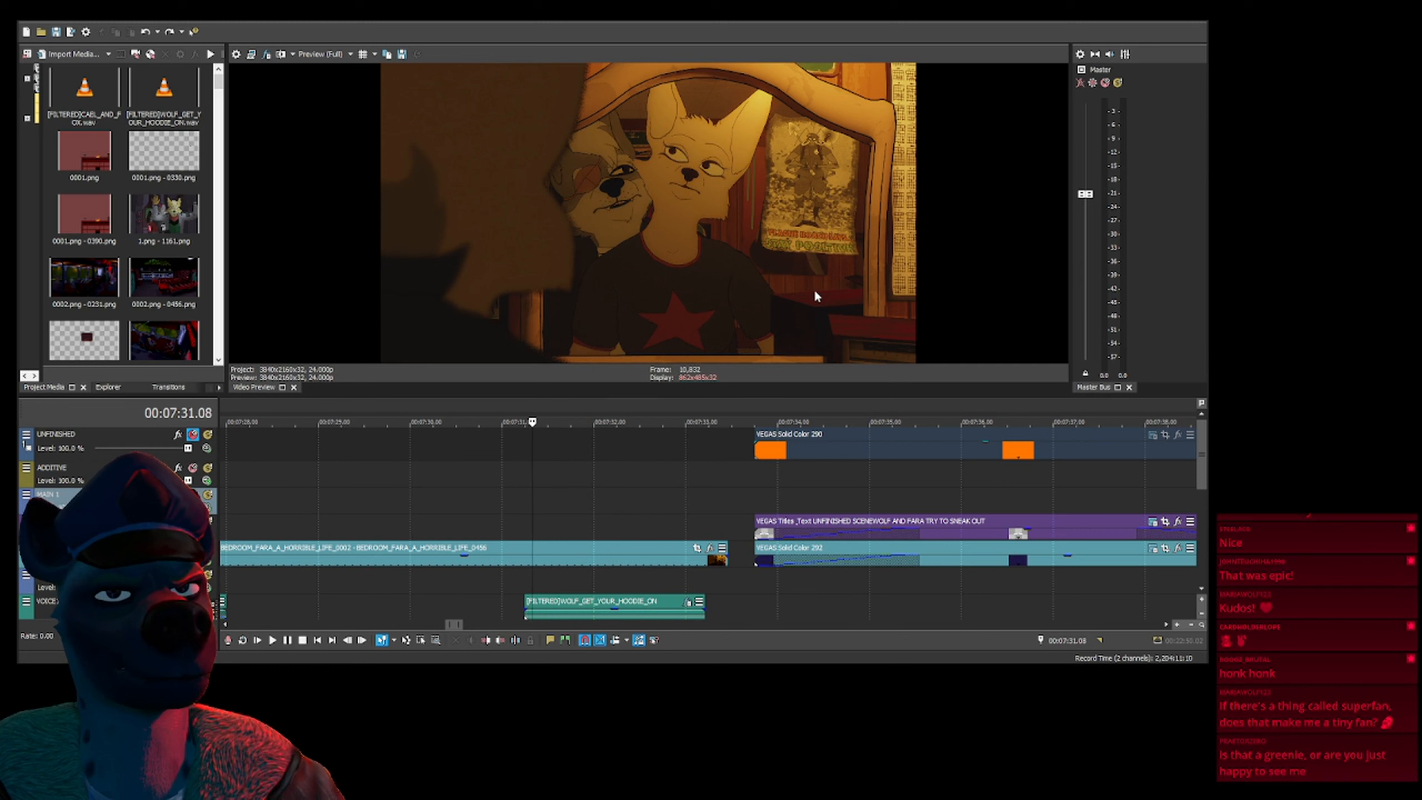
Advance the bedroom shot frame by frame to 00:07:31.16 to examine the characters' pose
{"action": "key", "text": "Right"}
{"action": "key", "text": "Right"}
{"action": "key", "text": "Right"}
{"action": "key", "text": "Right"}
{"action": "key", "text": "Right"}
{"action": "key", "text": "Right"}
{"action": "key", "text": "Right"}
{"action": "key", "text": "Right"}
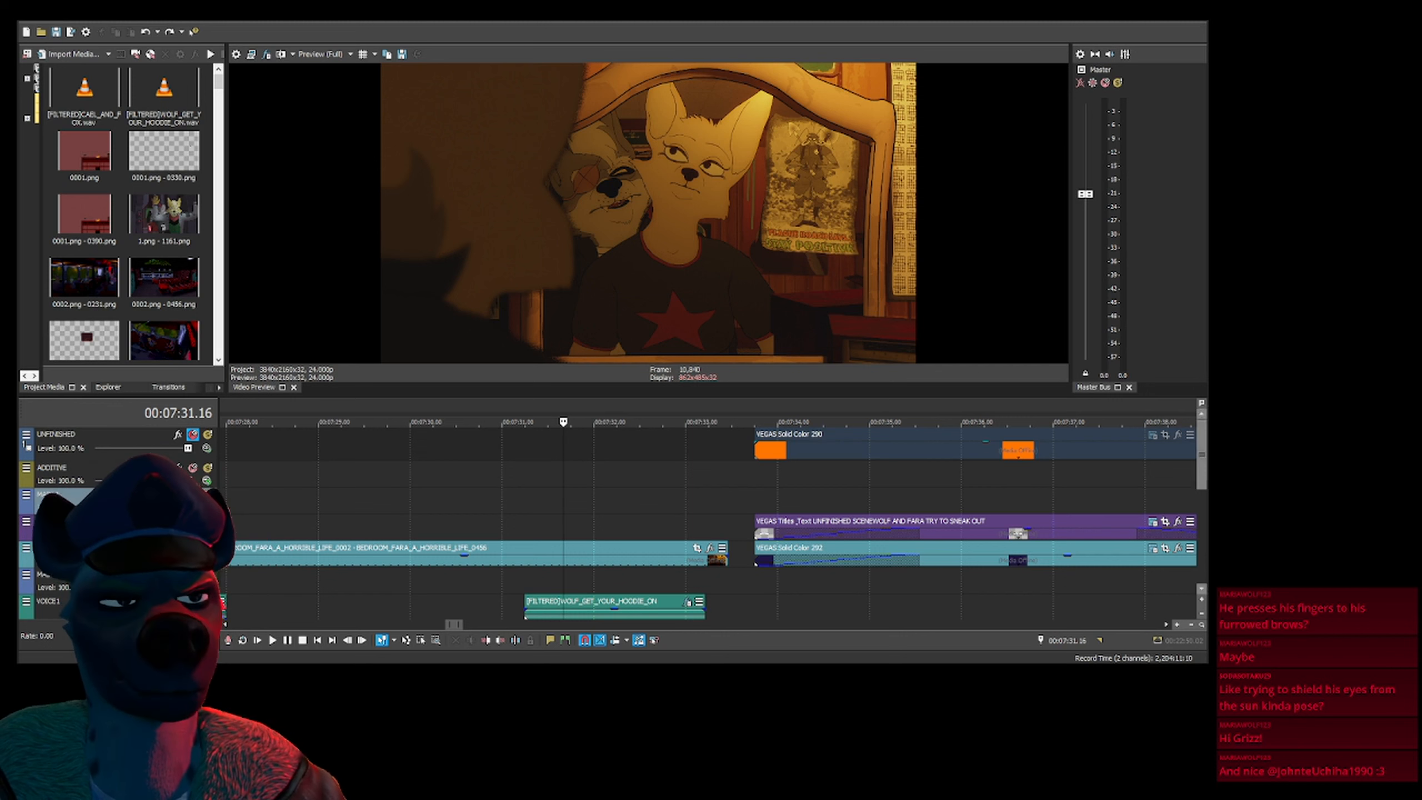
Preview the unfinished-scene placeholders in order, from "Wolf and Fara try to sneak out" to "Wolf steals a greenie"
{"action": "left_click", "coordinate": [1111, 471]}
{"action": "scroll", "coordinate": [738, 489], "scroll_direction": "down", "scroll_amount": 5}
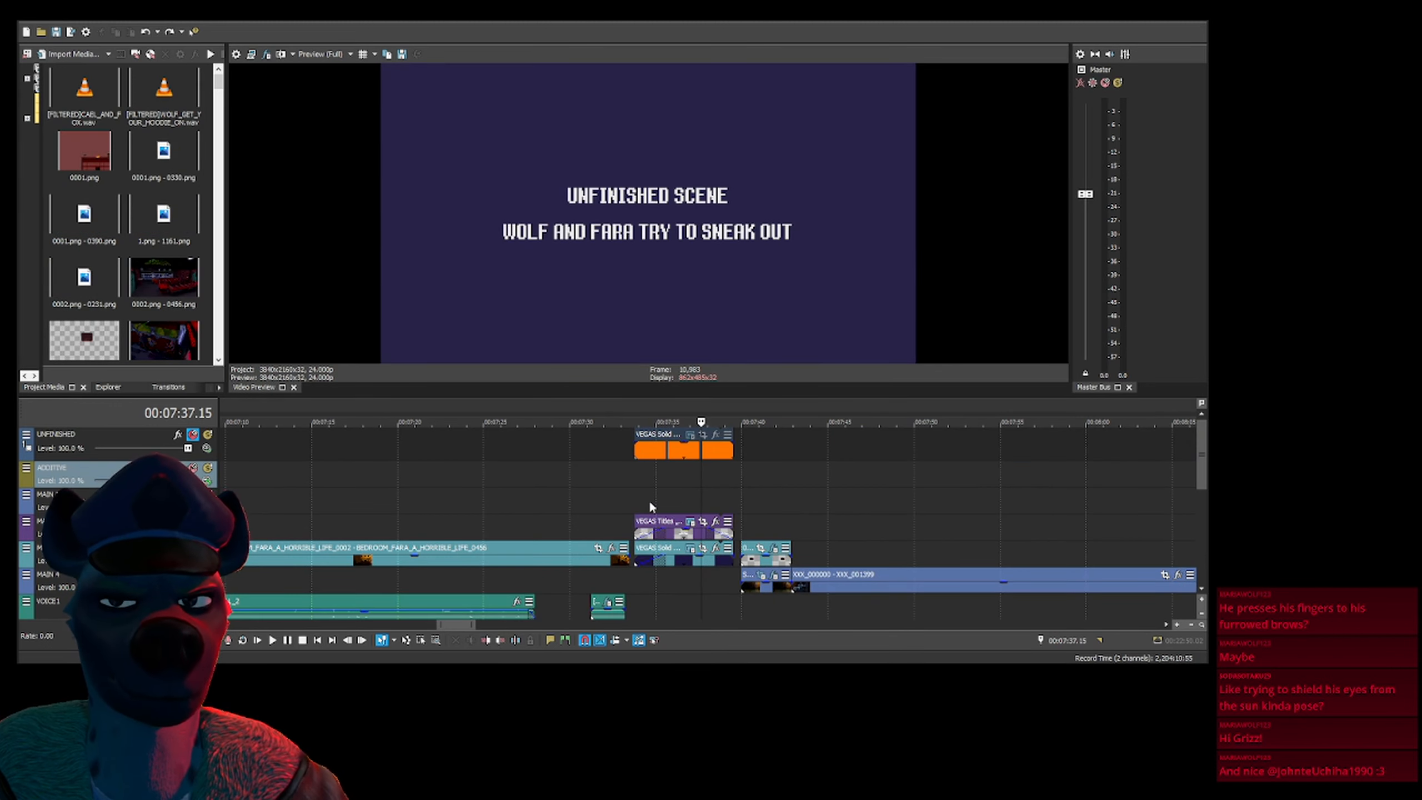
{"action": "scroll", "coordinate": [735, 500], "scroll_direction": "down", "scroll_amount": 4}
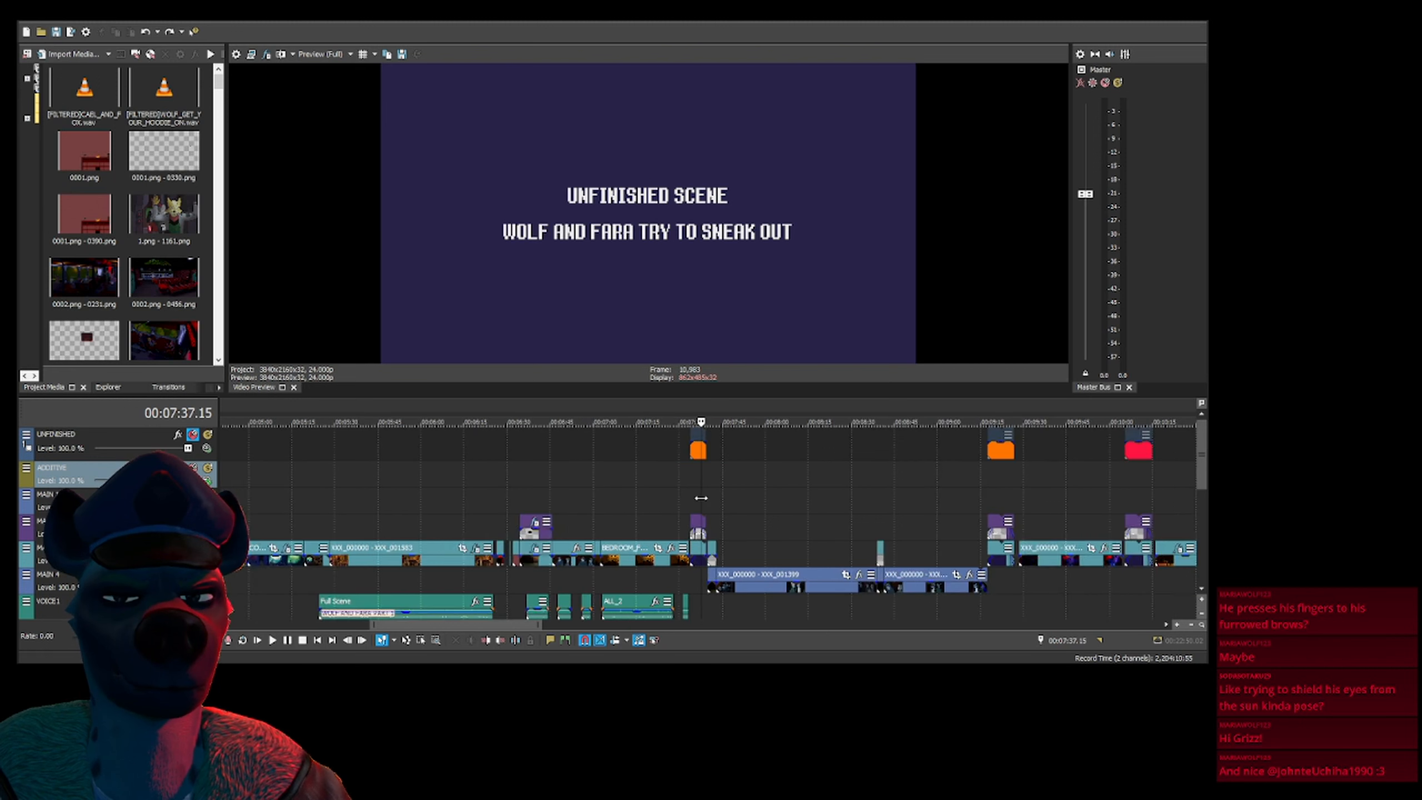
{"action": "left_click", "coordinate": [927, 492]}
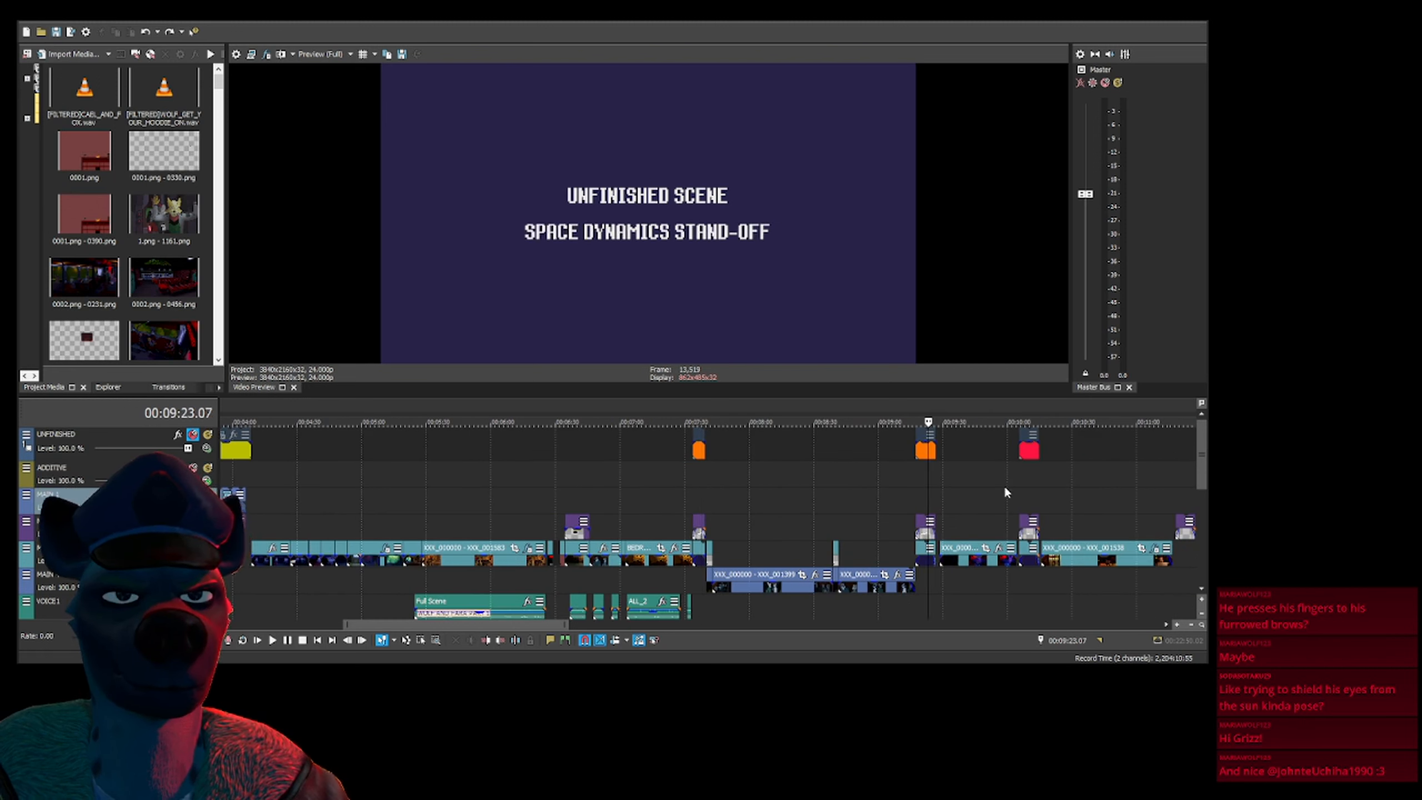
{"action": "left_click", "coordinate": [1029, 478]}
{"action": "scroll", "coordinate": [865, 483], "scroll_direction": "down", "scroll_amount": 3}
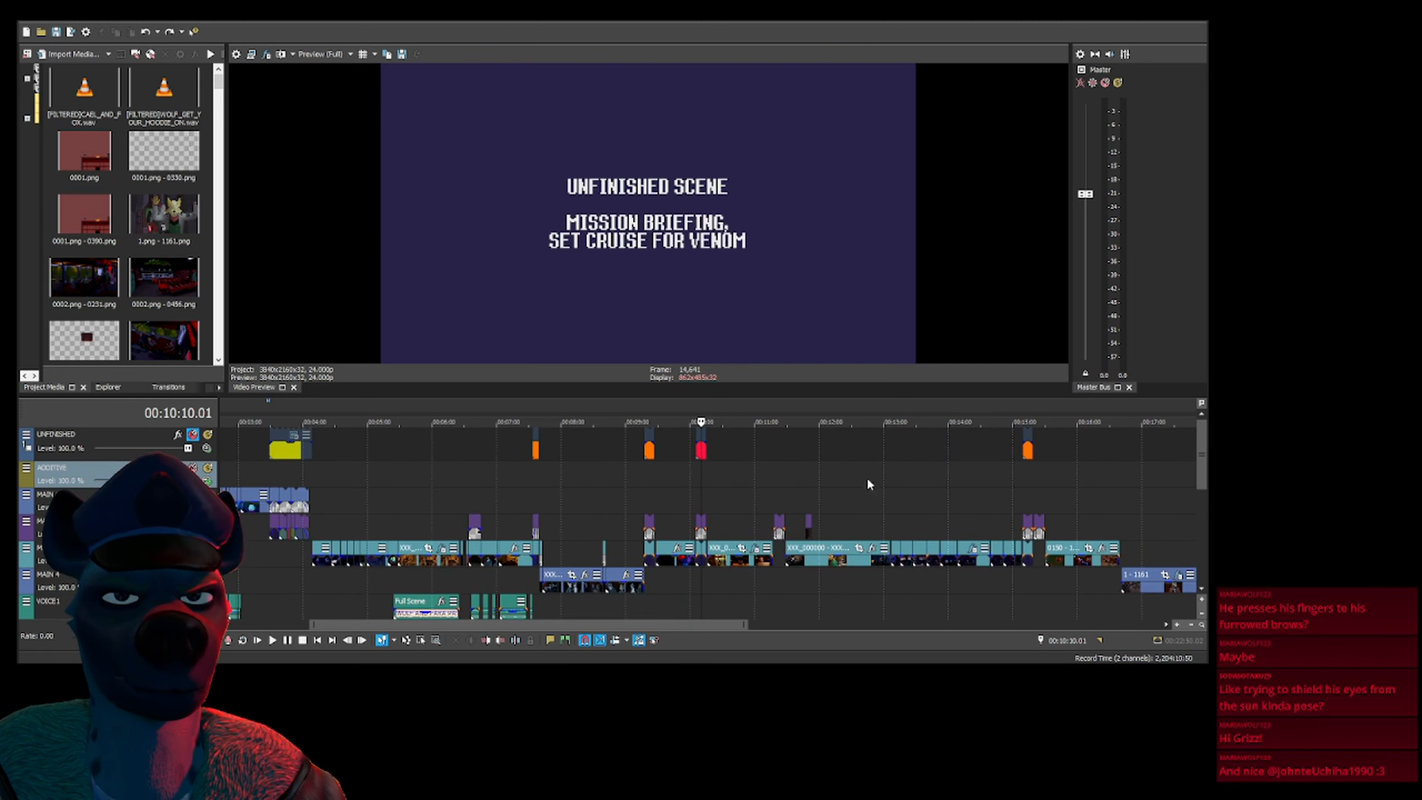
{"action": "left_click", "coordinate": [1135, 494]}
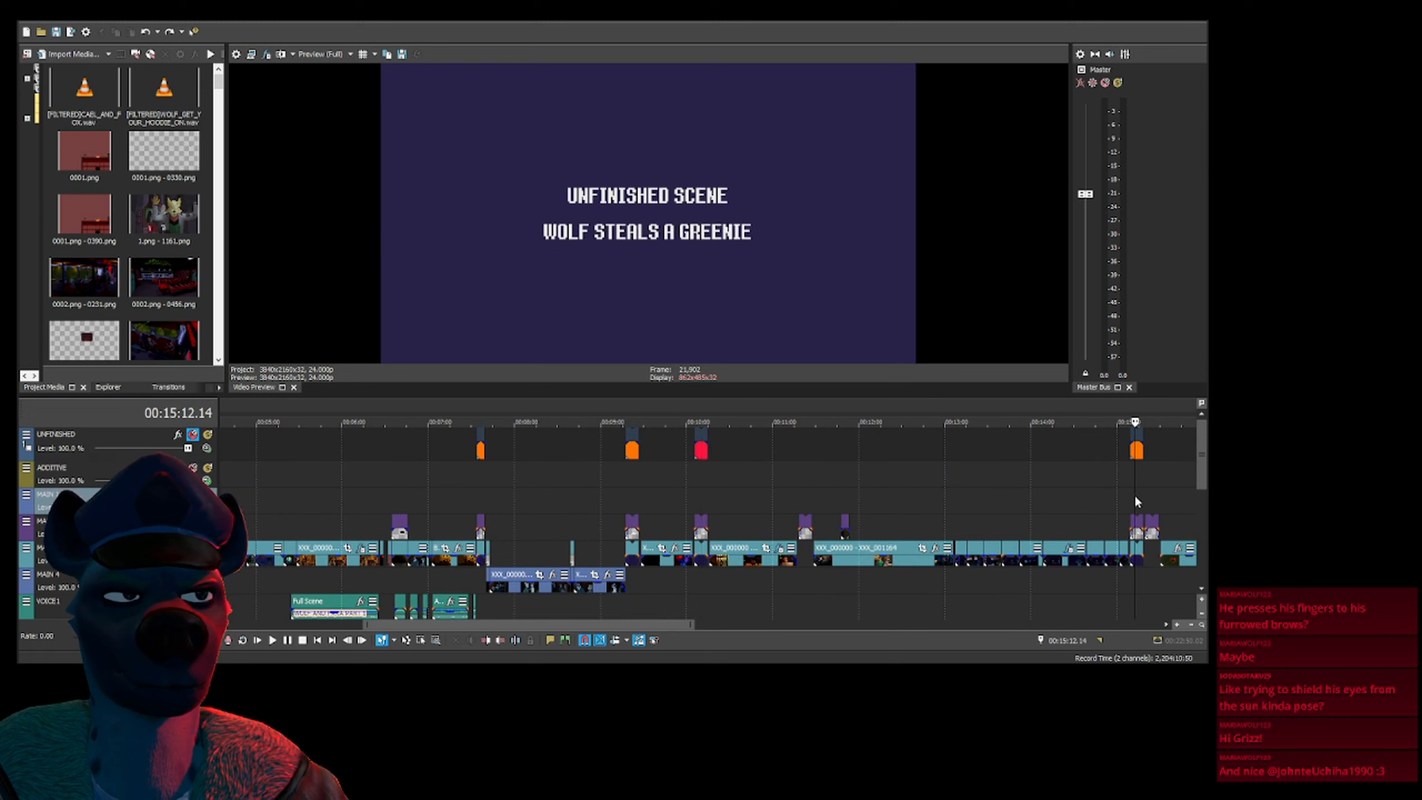
Compare the "Wolf steals a greenie" placeholder with the Act 3 title card that follows it on the timeline
{"action": "scroll", "coordinate": [1134, 493], "scroll_direction": "up", "scroll_amount": 4}
{"action": "left_click", "coordinate": [756, 490]}
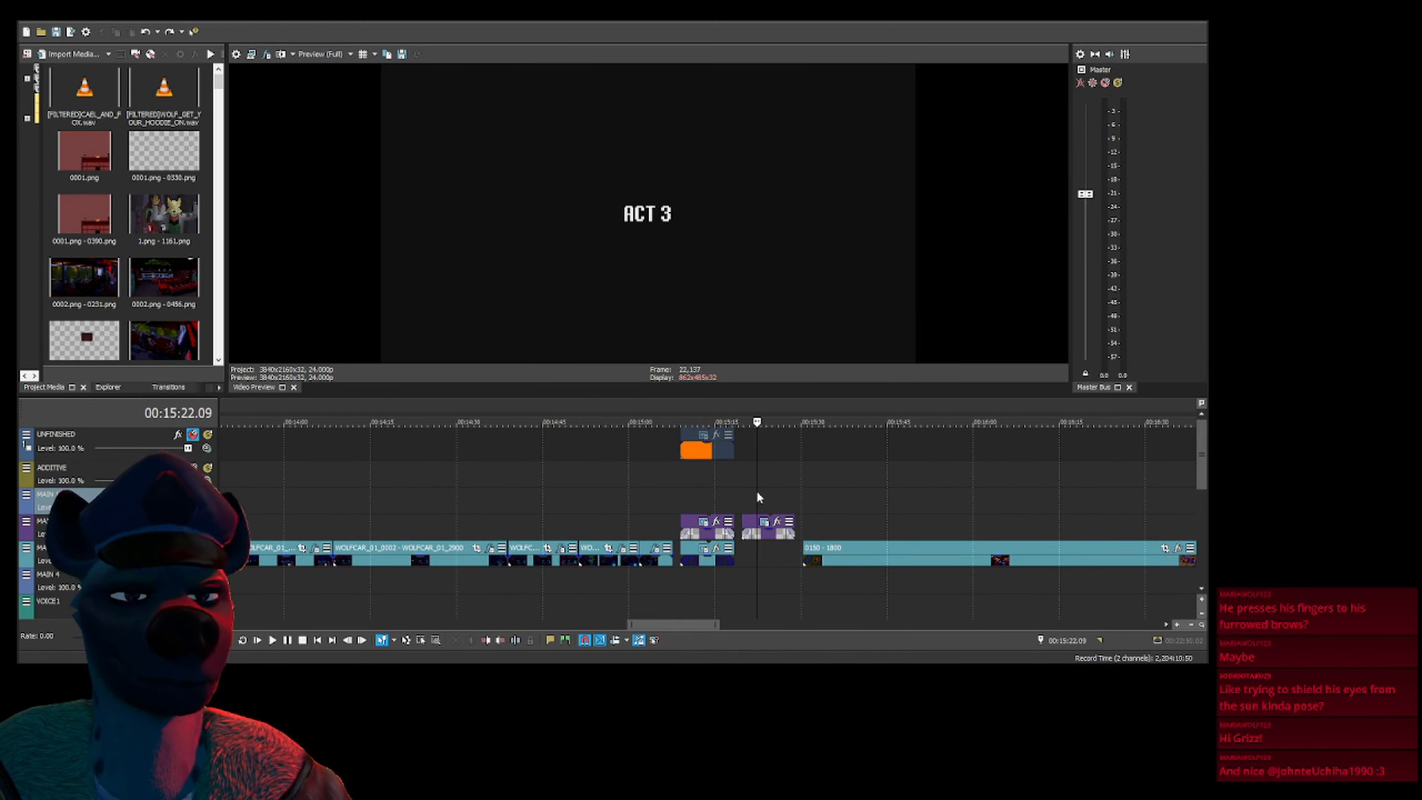
{"action": "left_click", "coordinate": [707, 491]}
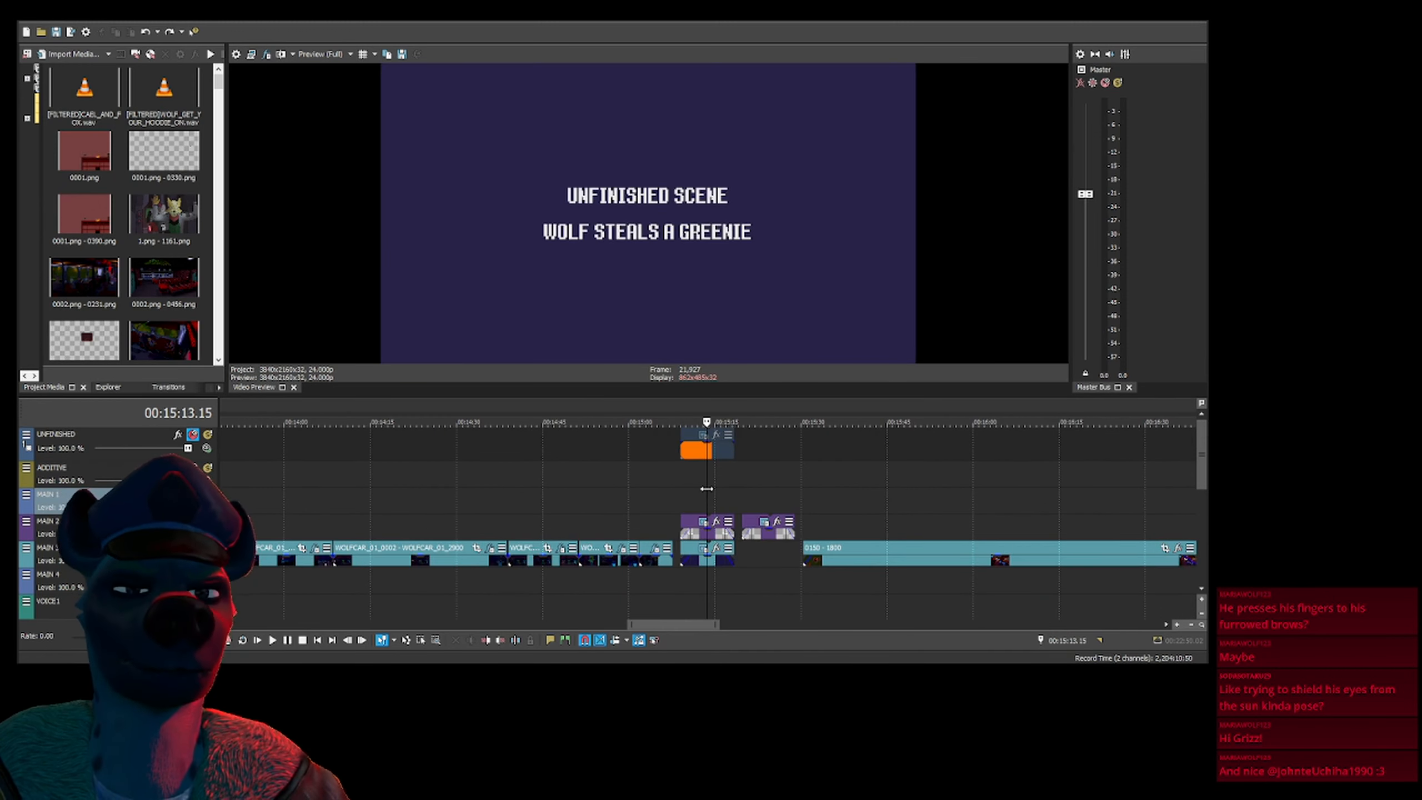
{"action": "left_click", "coordinate": [705, 492]}
{"action": "scroll", "coordinate": [704, 487], "scroll_direction": "down", "scroll_amount": 4}
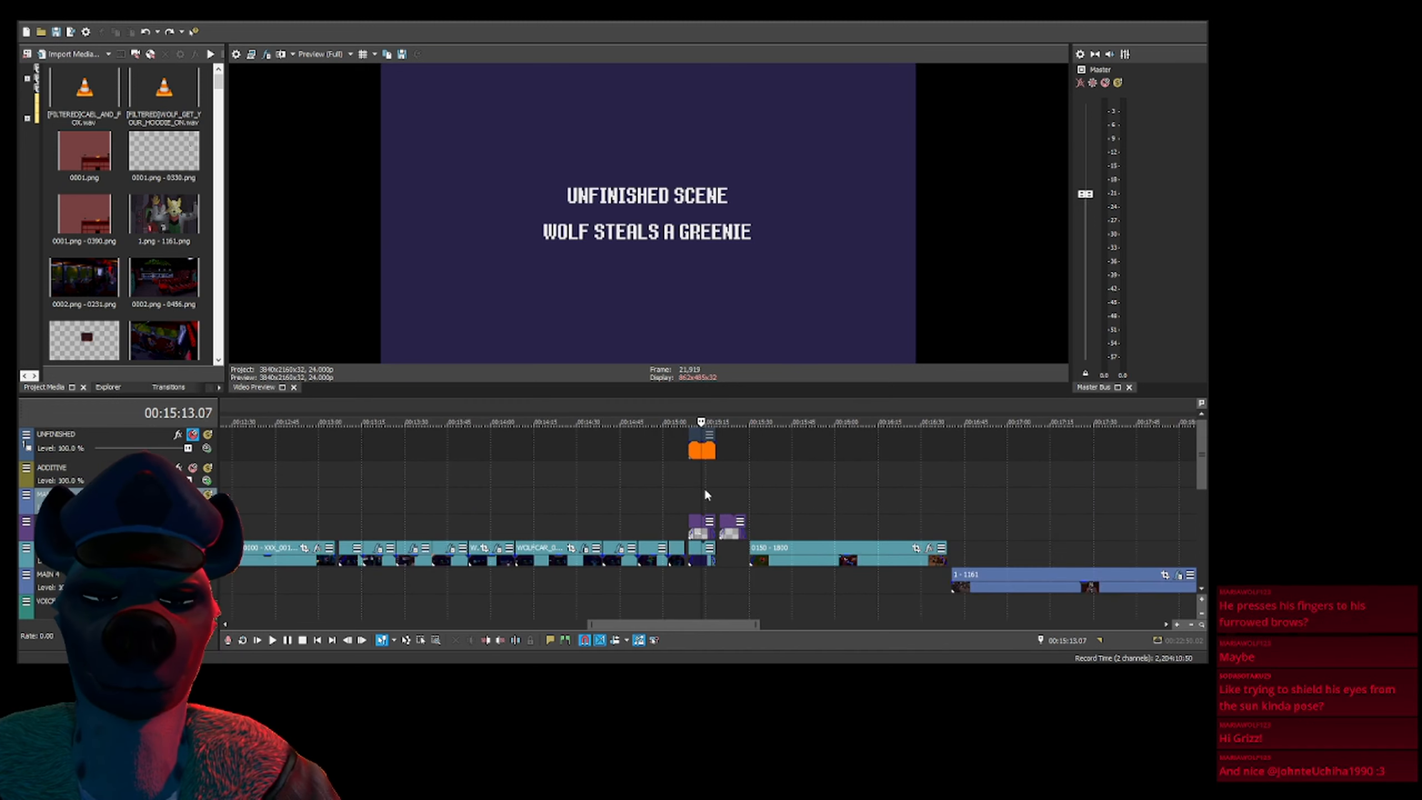
{"action": "left_click", "coordinate": [723, 484]}
{"action": "scroll", "coordinate": [726, 485], "scroll_direction": "down", "scroll_amount": 2}
{"action": "scroll", "coordinate": [725, 485], "scroll_direction": "down", "scroll_amount": 2}
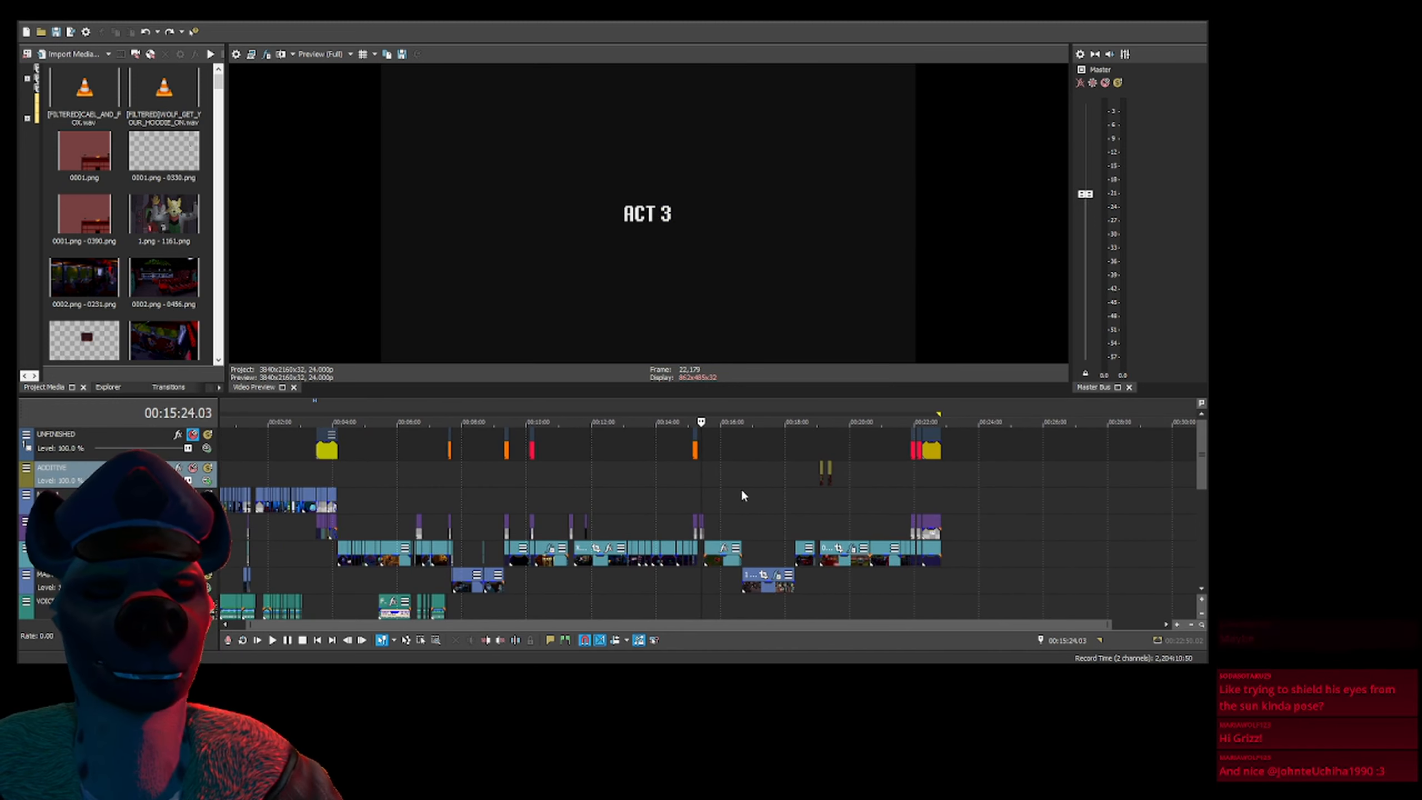
{"action": "scroll", "coordinate": [691, 510], "scroll_direction": "up", "scroll_amount": 5}
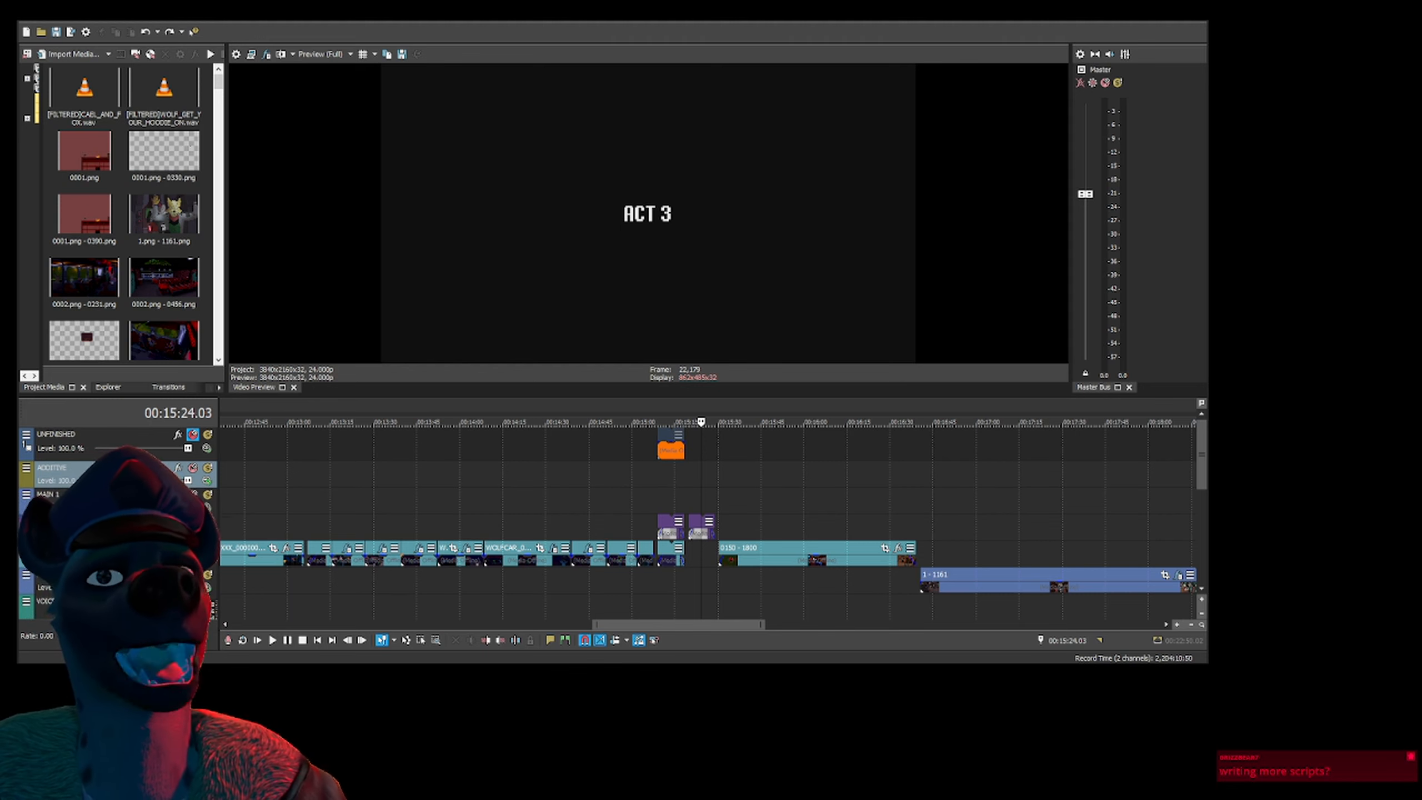
Step through the last car shots from 00:14:56.23 into the "Wolf steals a greenie" placeholder at 00:15:13.00
{"action": "left_click", "coordinate": [623, 482]}
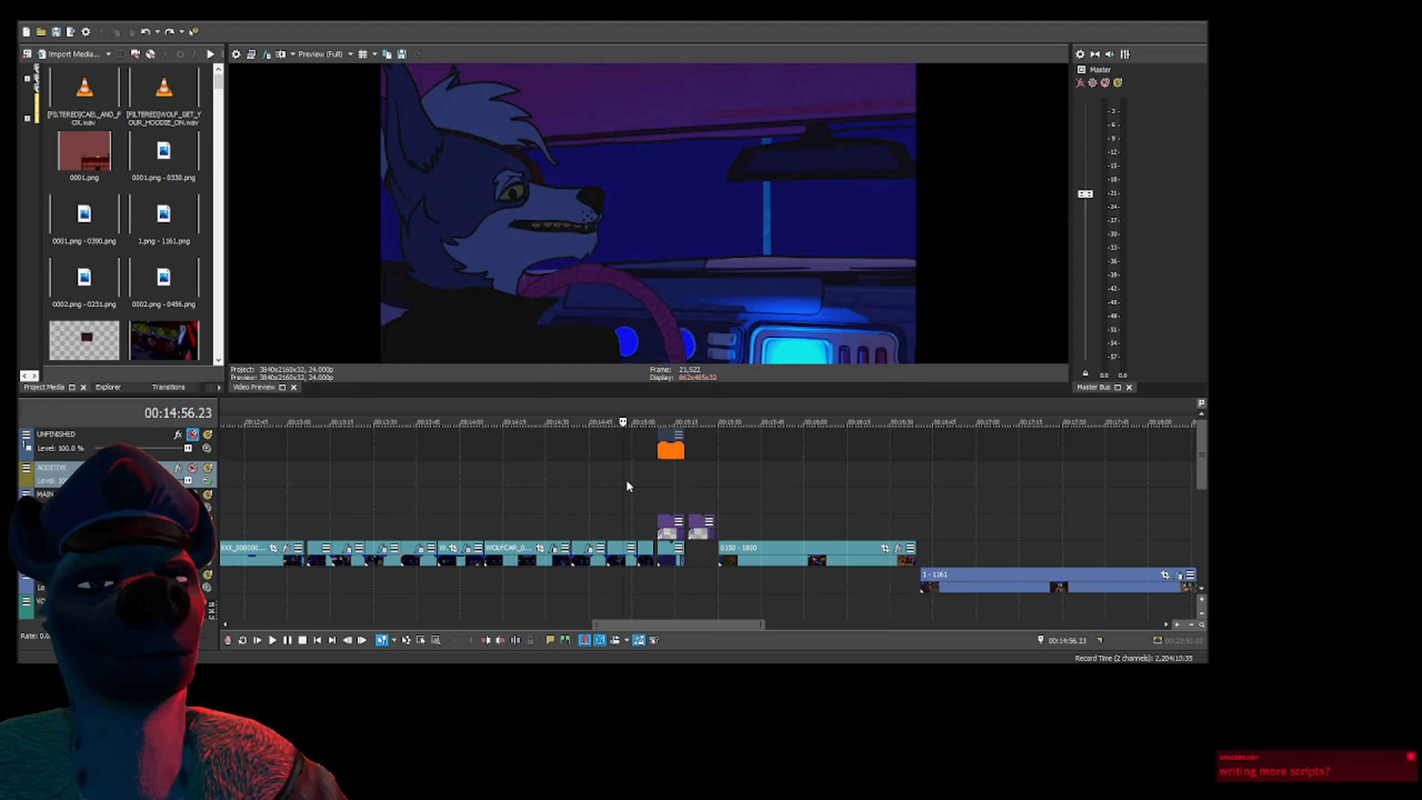
{"action": "key", "text": "Right"}
{"action": "key", "text": "Right"}
{"action": "key", "text": "Right"}
{"action": "key", "text": "Right"}
{"action": "key", "text": "Right"}
{"action": "key", "text": "Right"}
{"action": "key", "text": "Right"}
{"action": "key", "text": "Right"}
{"action": "key", "text": "Right"}
{"action": "key", "text": "Right"}
{"action": "key", "text": "Right"}
{"action": "key", "text": "Right"}
{"action": "key", "text": "Right"}
{"action": "key", "text": "Right"}
{"action": "key", "text": "Right"}
{"action": "key", "text": "Right"}
{"action": "key", "text": "Right"}
{"action": "key", "text": "Right"}
{"action": "key", "text": "Right"}
{"action": "key", "text": "Right"}
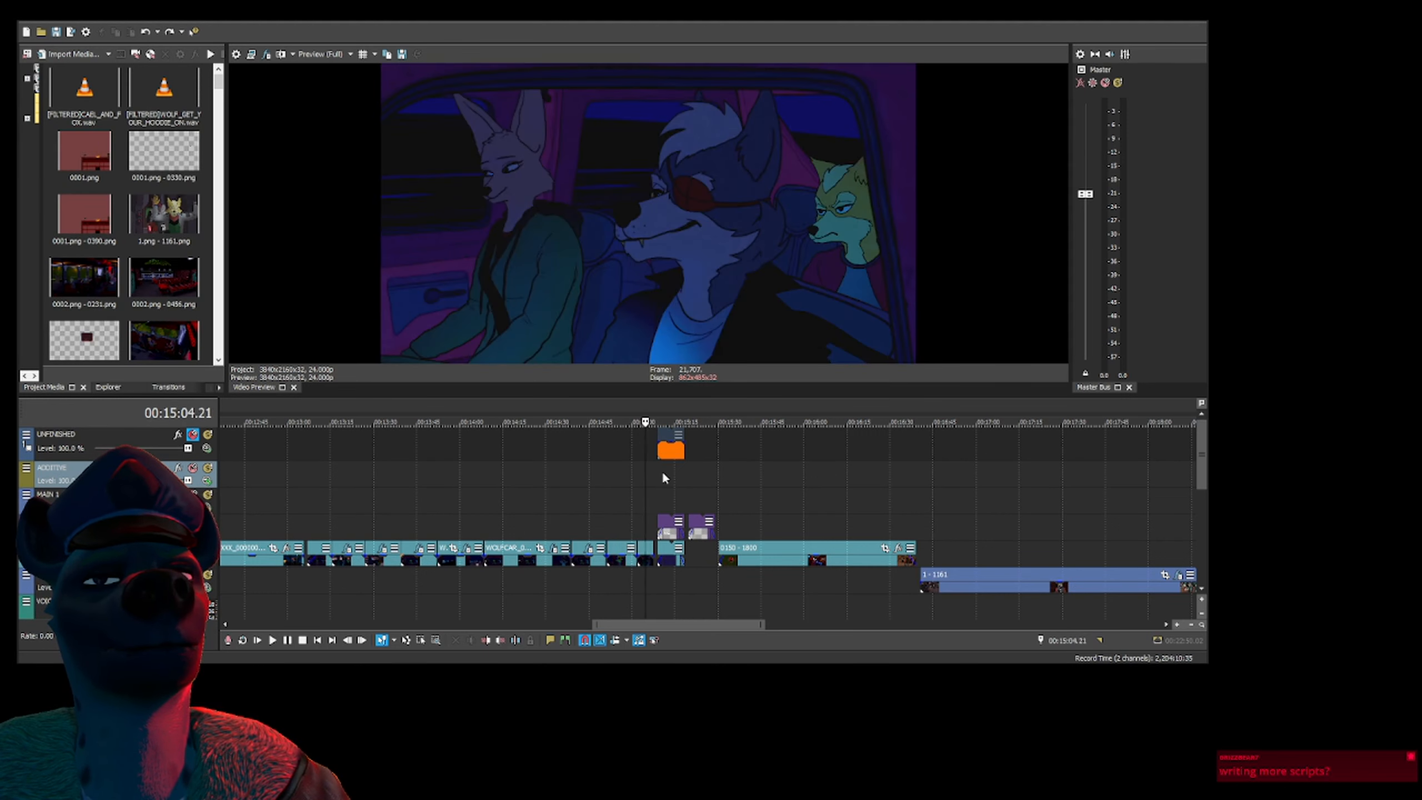
{"action": "key", "text": "Right"}
{"action": "key", "text": "Right"}
{"action": "key", "text": "Right"}
{"action": "key", "text": "Right"}
{"action": "key", "text": "Right"}
{"action": "key", "text": "Right"}
{"action": "key", "text": "Right"}
{"action": "key", "text": "Right"}
{"action": "key", "text": "Right"}
{"action": "key", "text": "Right"}
{"action": "key", "text": "Right"}
{"action": "key", "text": "Right"}
{"action": "key", "text": "Right"}
{"action": "key", "text": "Right"}
{"action": "key", "text": "Right"}
{"action": "key", "text": "Right"}
{"action": "key", "text": "Right"}
{"action": "key", "text": "Right"}
{"action": "key", "text": "Right"}
{"action": "key", "text": "Right"}
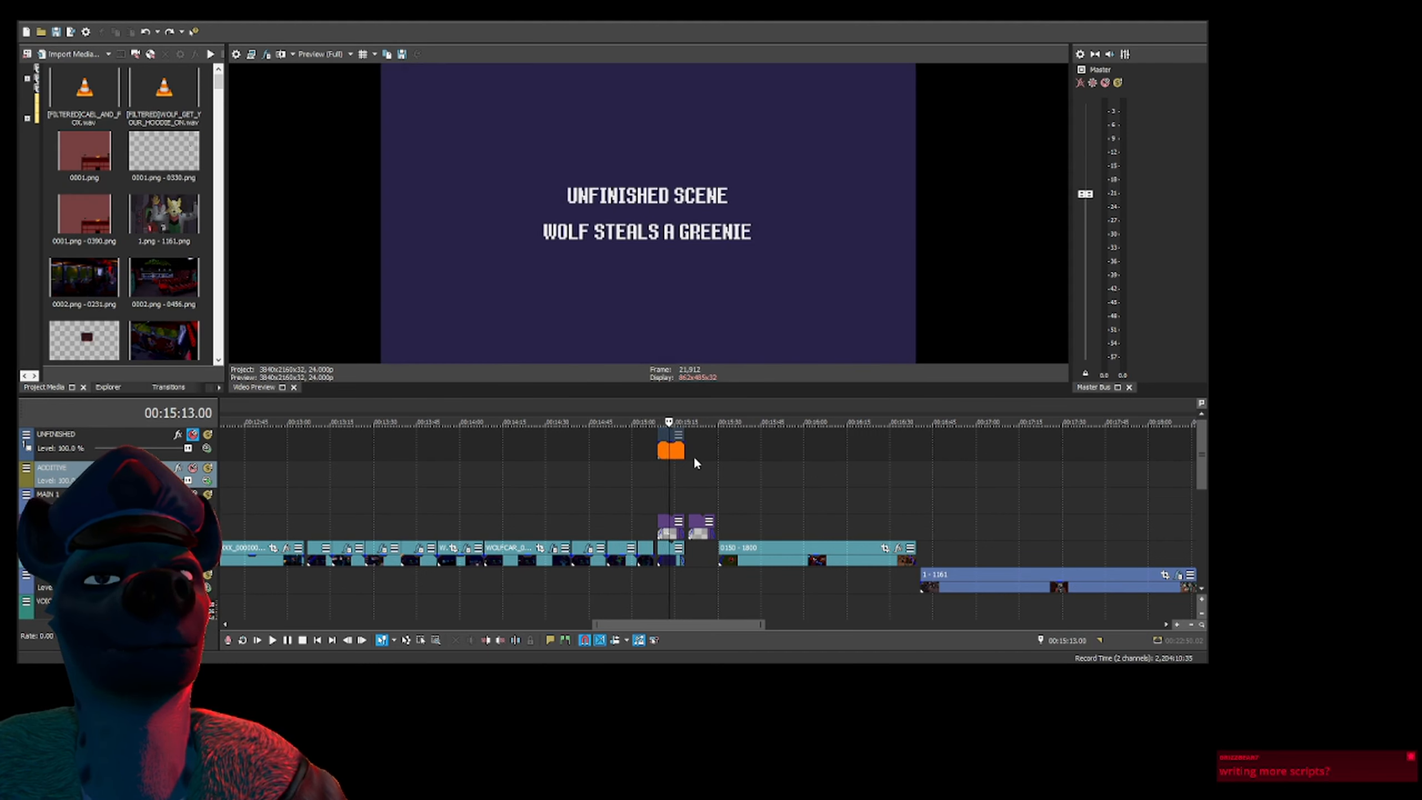
Step back to the gap after the last car shot at 00:15:07.14 and forward again through the placeholder
{"action": "key", "text": "Left"}
{"action": "key", "text": "Left"}
{"action": "key", "text": "Left"}
{"action": "key", "text": "Left"}
{"action": "key", "text": "Left"}
{"action": "key", "text": "Left"}
{"action": "key", "text": "Left"}
{"action": "key", "text": "Left"}
{"action": "key", "text": "Left"}
{"action": "key", "text": "Left"}
{"action": "key", "text": "Left"}
{"action": "key", "text": "Left"}
{"action": "key", "text": "Left"}
{"action": "key", "text": "Left"}
{"action": "key", "text": "Left"}
{"action": "key", "text": "Left"}
{"action": "key", "text": "Left"}
{"action": "key", "text": "Left"}
{"action": "key", "text": "Left"}
{"action": "key", "text": "Left"}
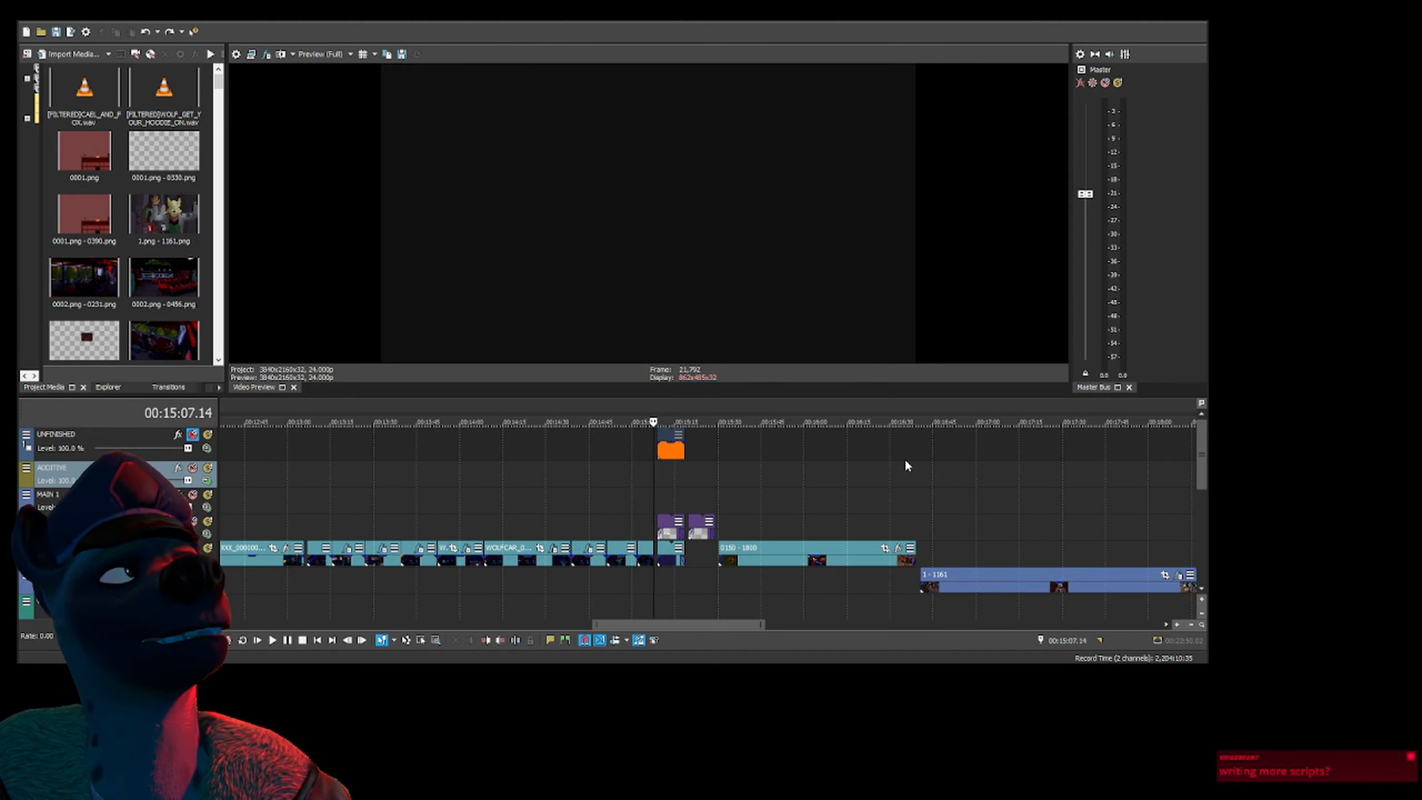
{"action": "key", "text": "Right"}
{"action": "key", "text": "Right"}
{"action": "key", "text": "Right"}
{"action": "key", "text": "Right"}
{"action": "key", "text": "Right"}
{"action": "key", "text": "Right"}
{"action": "key", "text": "Right"}
{"action": "key", "text": "Right"}
{"action": "key", "text": "Right"}
{"action": "key", "text": "Right"}
{"action": "key", "text": "Right"}
{"action": "key", "text": "Right"}
{"action": "key", "text": "Right"}
{"action": "key", "text": "Right"}
{"action": "key", "text": "Right"}
{"action": "key", "text": "Right"}
{"action": "key", "text": "Right"}
{"action": "key", "text": "Right"}
{"action": "key", "text": "Right"}
{"action": "key", "text": "Right"}
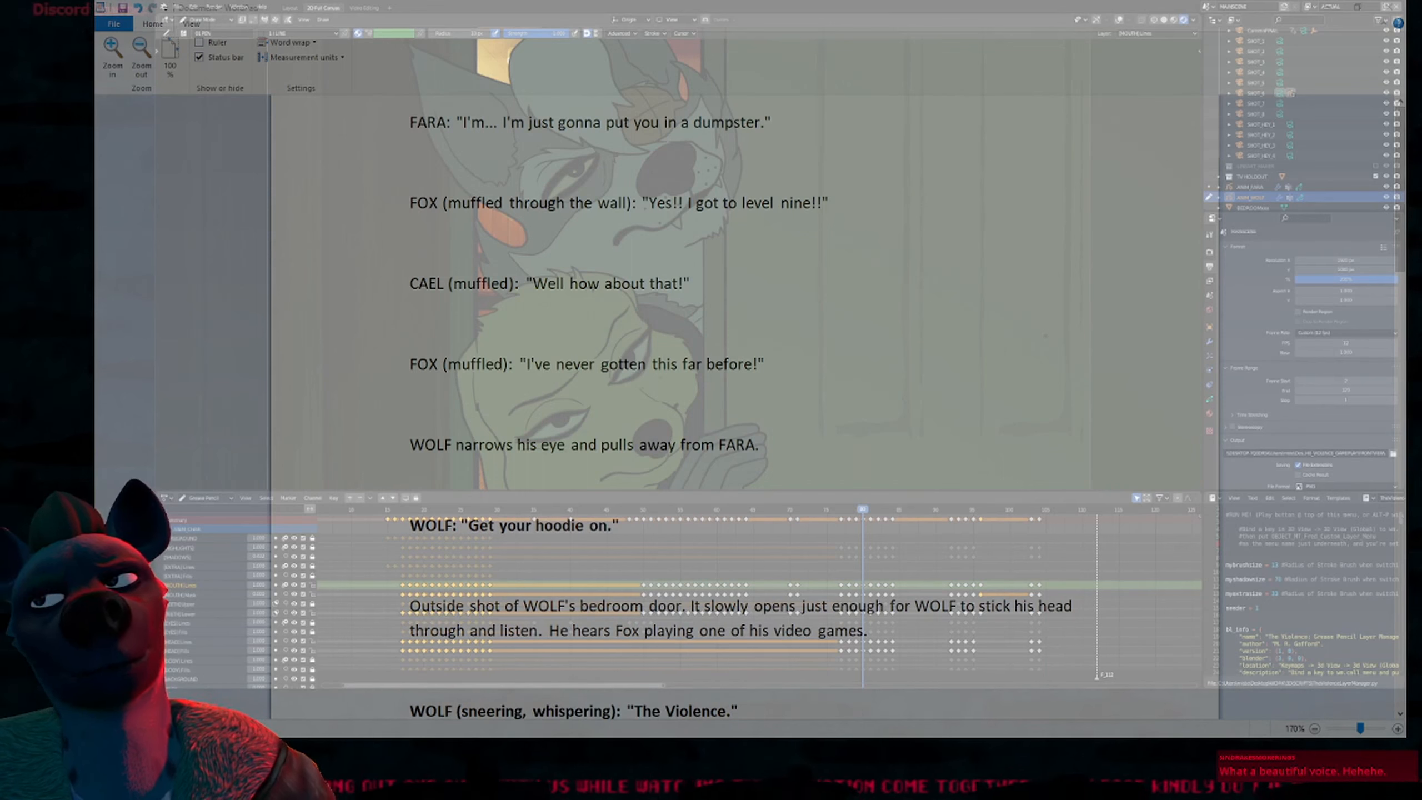
Enlarge the WordPad script's text by two zoom levels to read the Wolf and Fara bedroom dialogue
{"action": "left_click", "coordinate": [111, 61]}
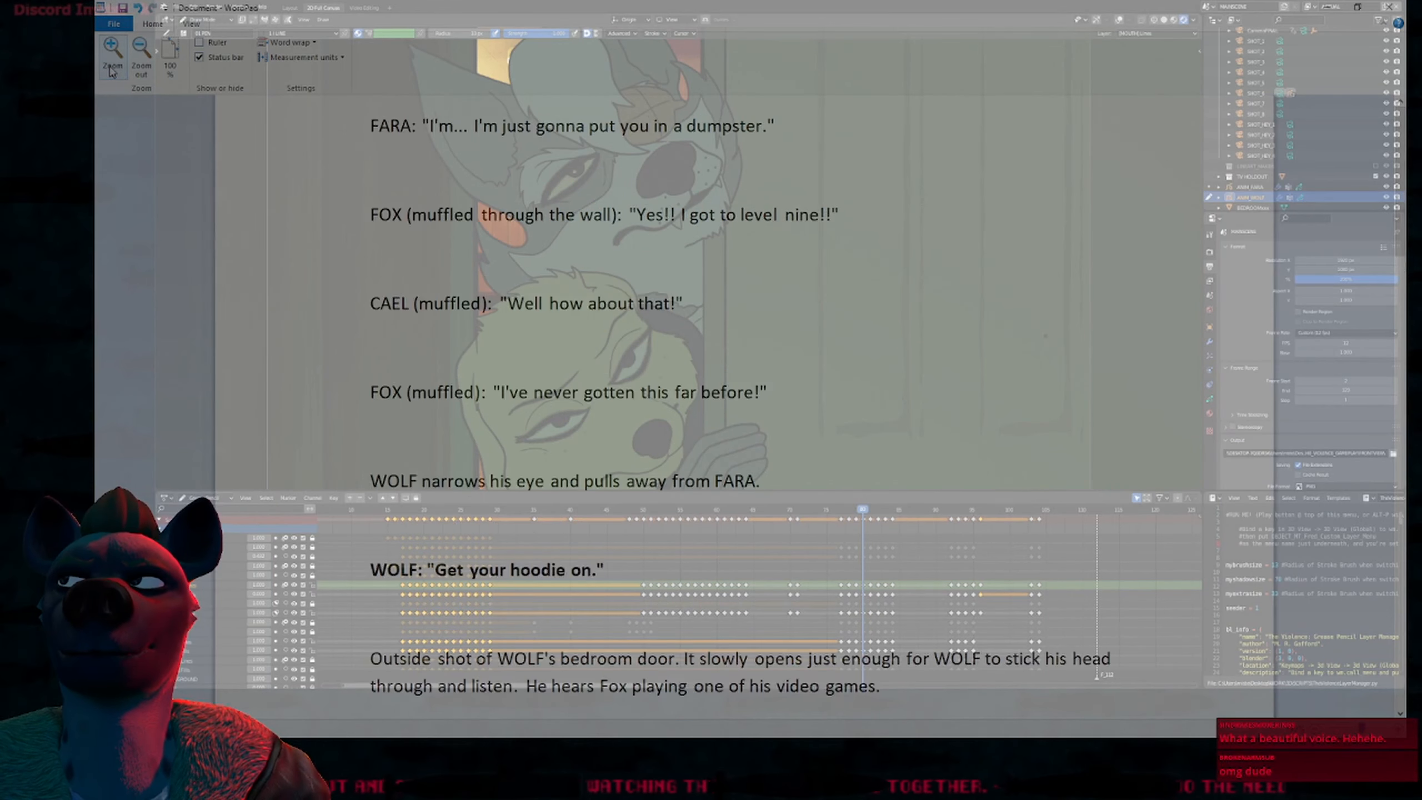
{"action": "left_click", "coordinate": [112, 62]}
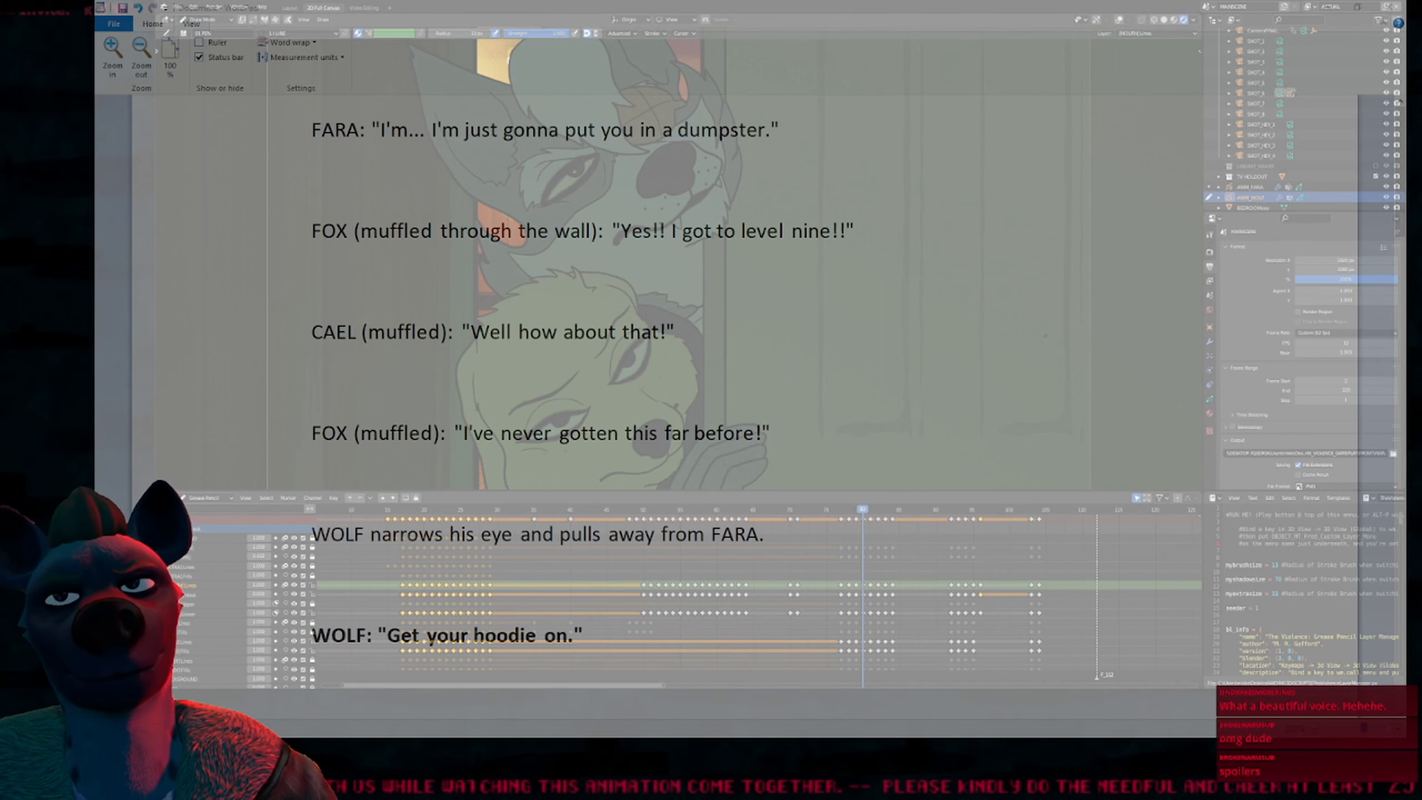
Go back through the script from the hangar scene to Fara's "I'm just gonna put you in a dumpster" line
{"action": "key", "text": "alt+Tab"}
{"action": "key", "text": "Up"}
{"action": "key", "text": "Up"}
{"action": "key", "text": "Up"}
{"action": "key", "text": "Up"}
{"action": "key", "text": "Up"}
{"action": "key", "text": "Up"}
{"action": "key", "text": "Up"}
{"action": "key", "text": "Up"}
{"action": "key", "text": "Up"}
{"action": "key", "text": "Up"}
{"action": "key", "text": "Up"}
{"action": "key", "text": "Up"}
{"action": "key", "text": "Up"}
{"action": "key", "text": "Up"}
{"action": "key", "text": "Up"}
{"action": "key", "text": "Up"}
{"action": "key", "text": "Up"}
{"action": "key", "text": "Up"}
{"action": "key", "text": "Up"}
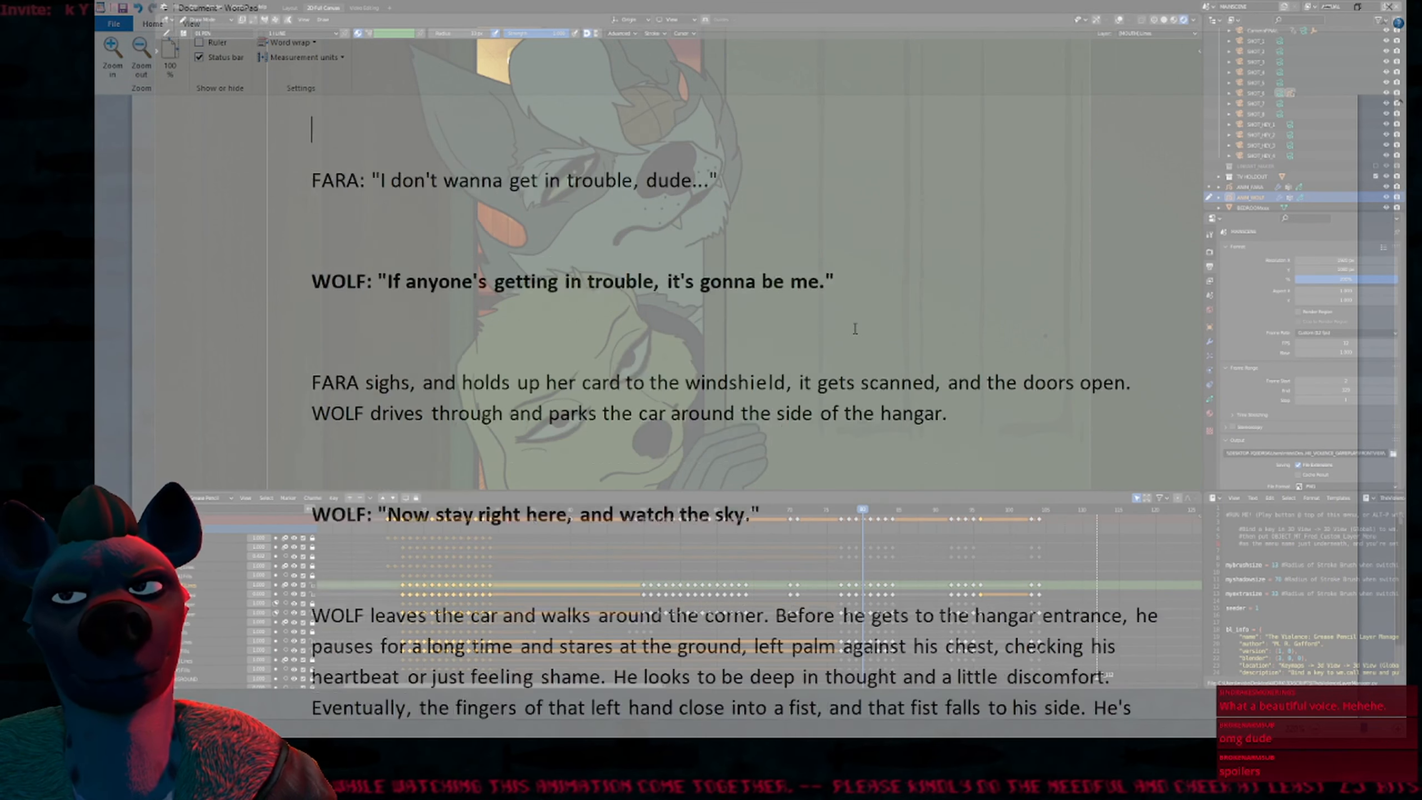
{"action": "key", "text": "Up"}
{"action": "key", "text": "Up"}
{"action": "key", "text": "Up"}
{"action": "key", "text": "Up"}
{"action": "key", "text": "Up"}
{"action": "key", "text": "Up"}
{"action": "key", "text": "Up"}
{"action": "key", "text": "Up"}
{"action": "key", "text": "Up"}
{"action": "key", "text": "Up"}
{"action": "key", "text": "Up"}
{"action": "key", "text": "Up"}
{"action": "key", "text": "Up"}
{"action": "key", "text": "Up"}
{"action": "key", "text": "Up"}
{"action": "key", "text": "Up"}
{"action": "key", "text": "Up"}
{"action": "key", "text": "Up"}
{"action": "key", "text": "Up"}
{"action": "key", "text": "Up"}
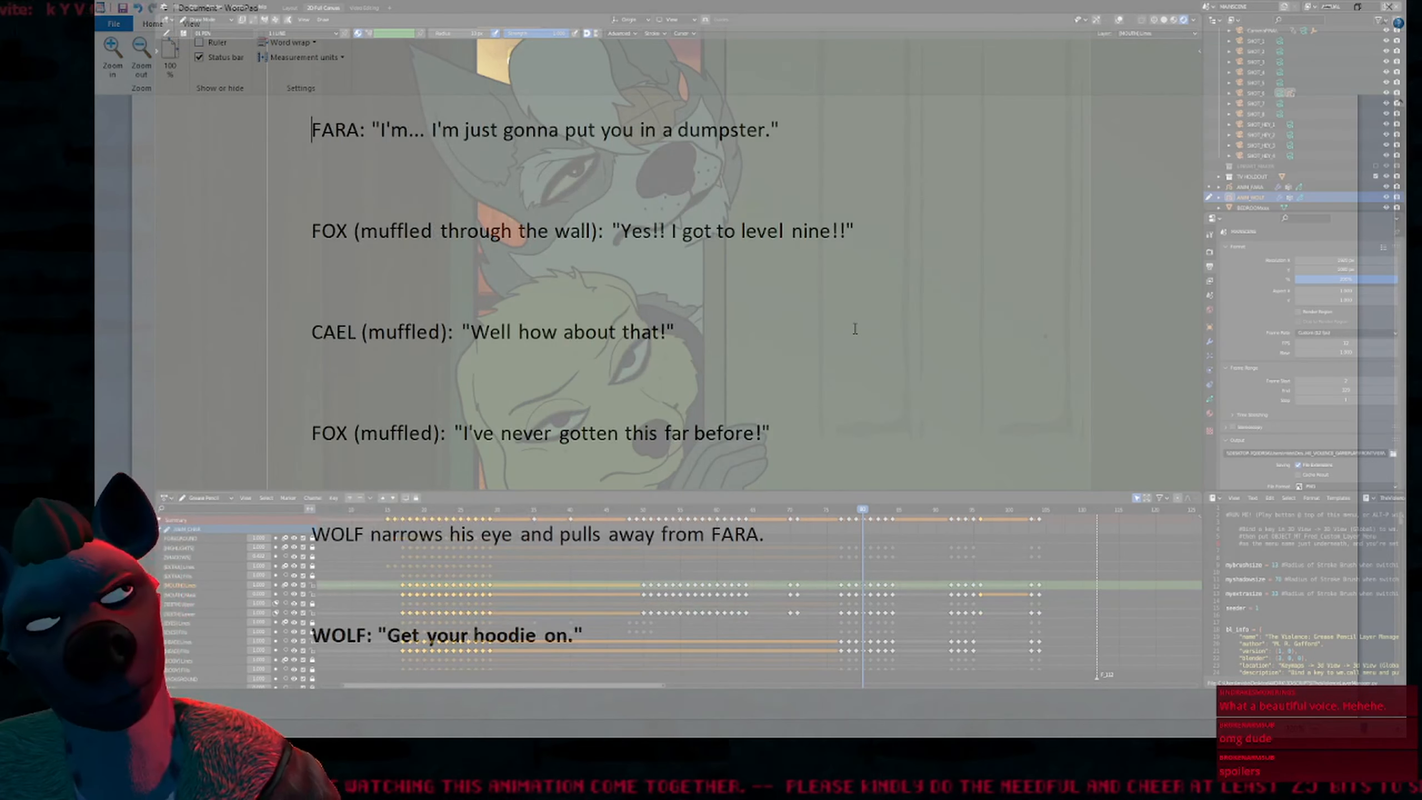
Read the script from Fara's dumpster line through the muffled Fox and Cael dialogue to Wolf's "The Violence." line
{"action": "key", "text": "alt+Tab"}
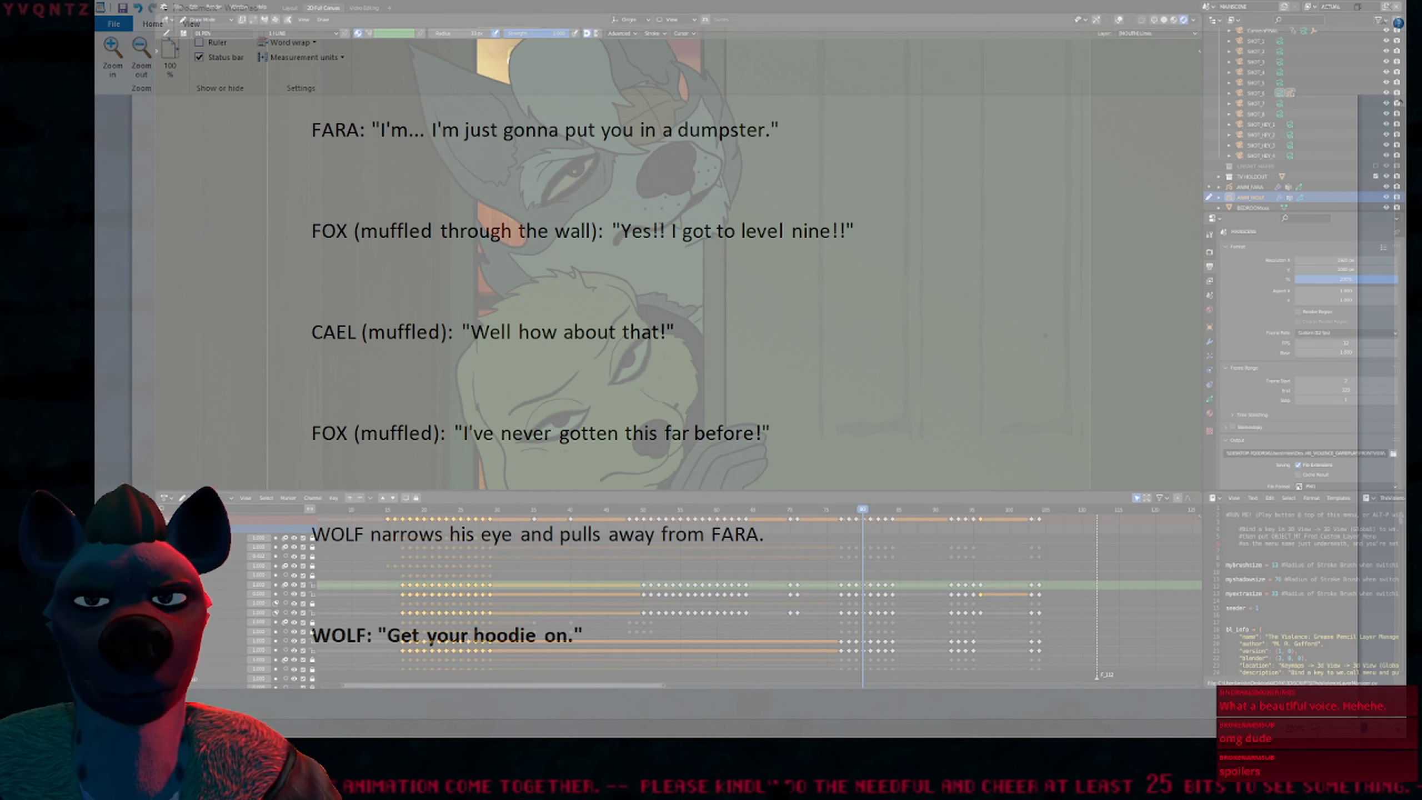
{"action": "key", "text": "alt+Tab"}
{"action": "key", "text": "Down"}
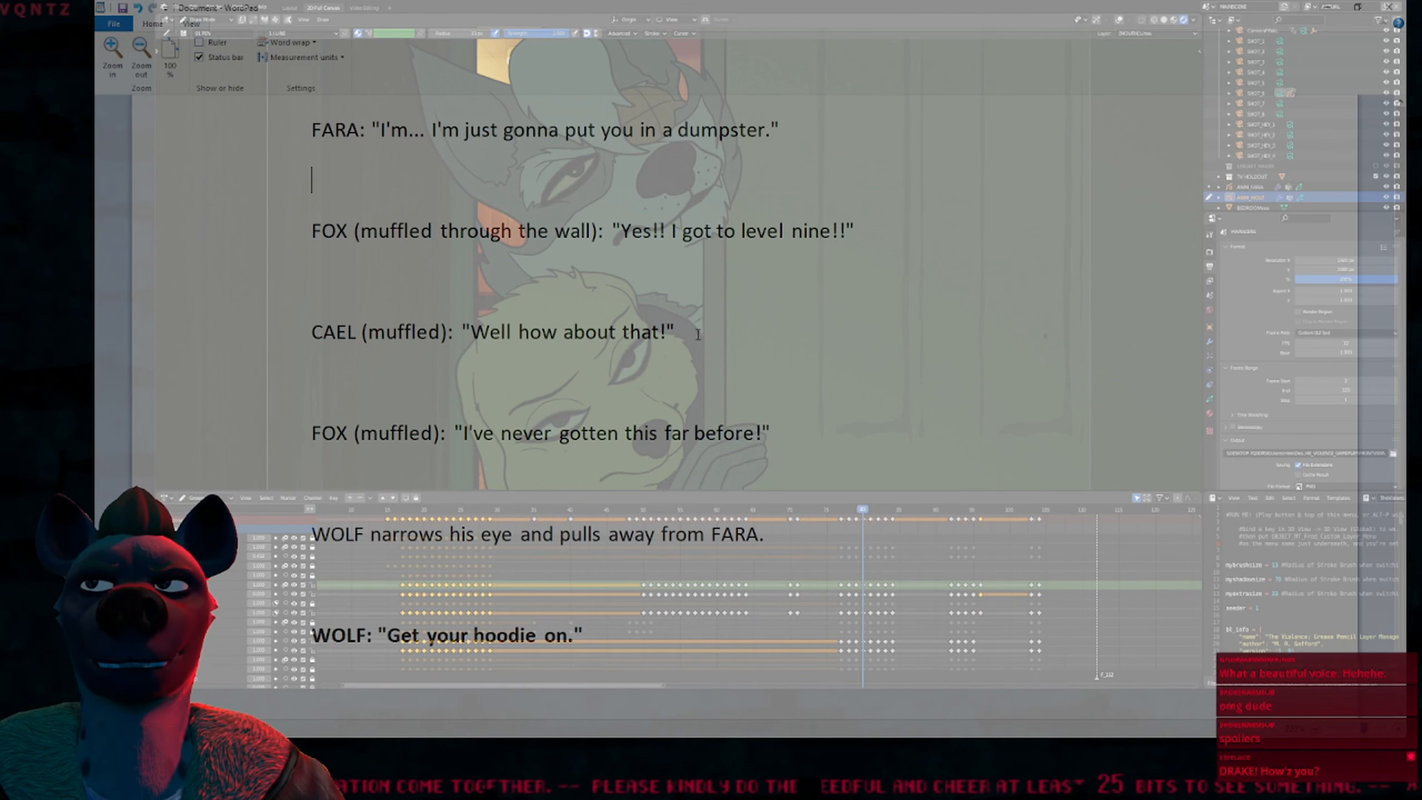
{"action": "key", "text": "Up"}
{"action": "key", "text": "Down"}
{"action": "key", "text": "Down"}
{"action": "key", "text": "Down"}
{"action": "key", "text": "Down"}
{"action": "key", "text": "Down"}
{"action": "key", "text": "Down"}
{"action": "key", "text": "Down"}
{"action": "key", "text": "Down"}
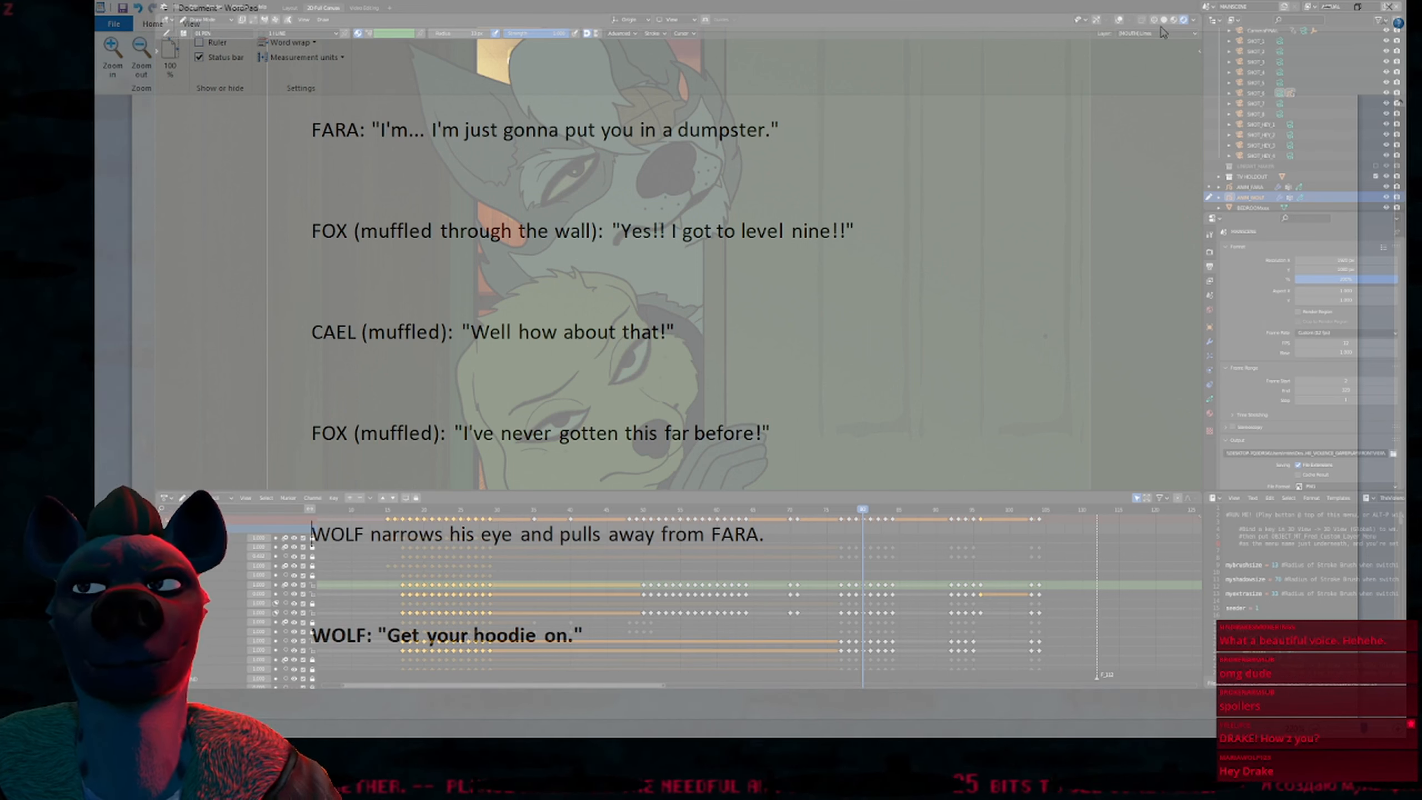
{"action": "key", "text": "Down"}
{"action": "key", "text": "Down"}
{"action": "key", "text": "Down"}
{"action": "key", "text": "Down"}
{"action": "key", "text": "Down"}
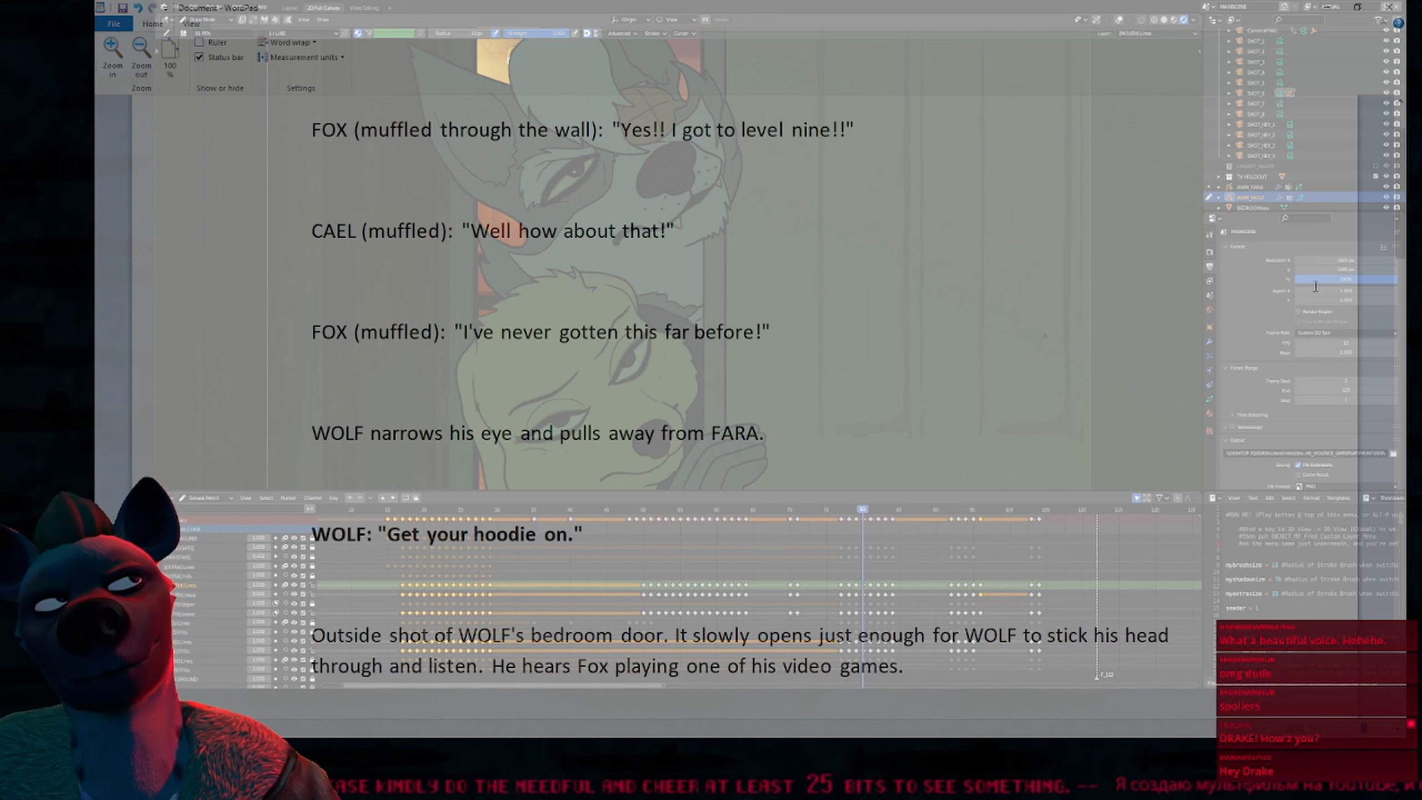
{"action": "key", "text": "Down"}
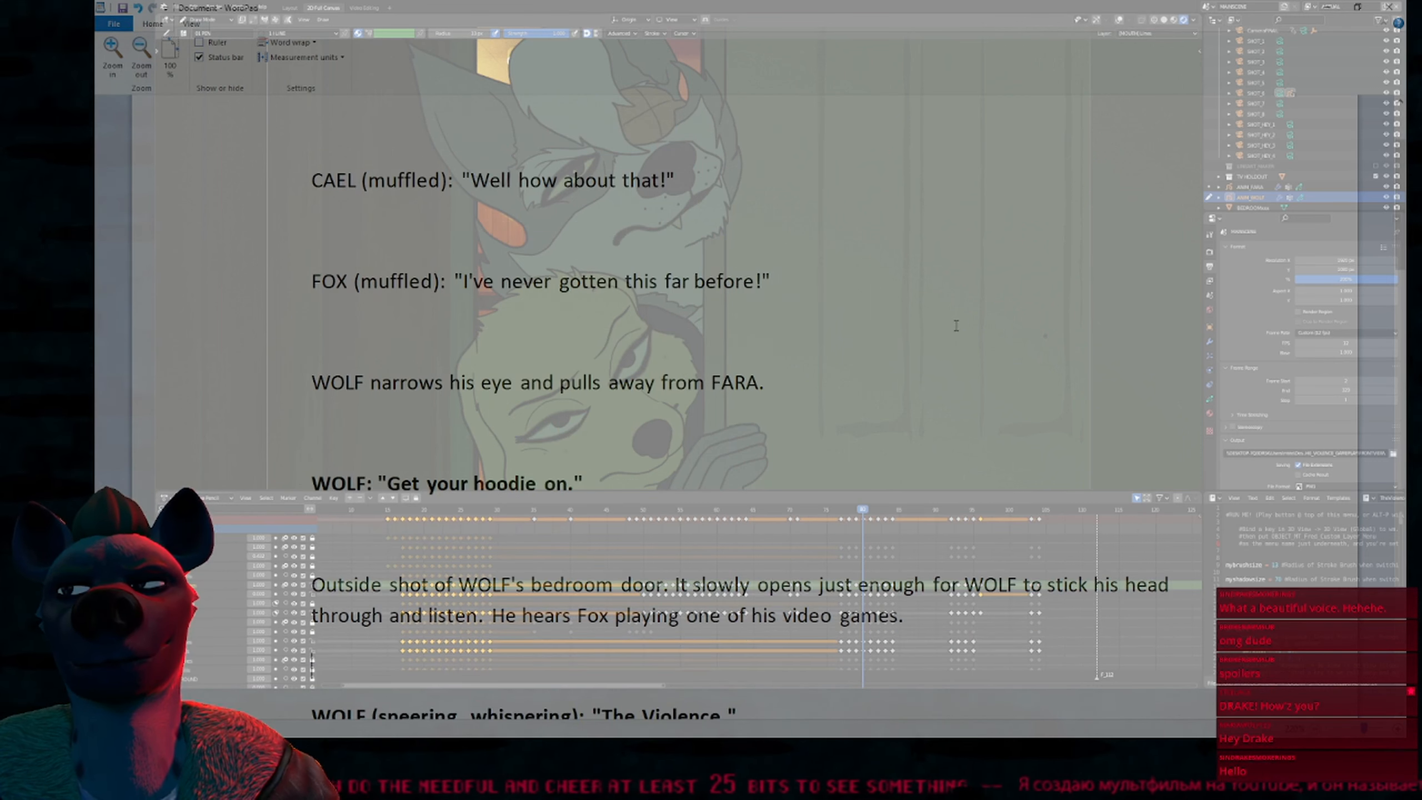
{"action": "scroll", "coordinate": [956, 326], "scroll_direction": "down", "scroll_amount": 1}
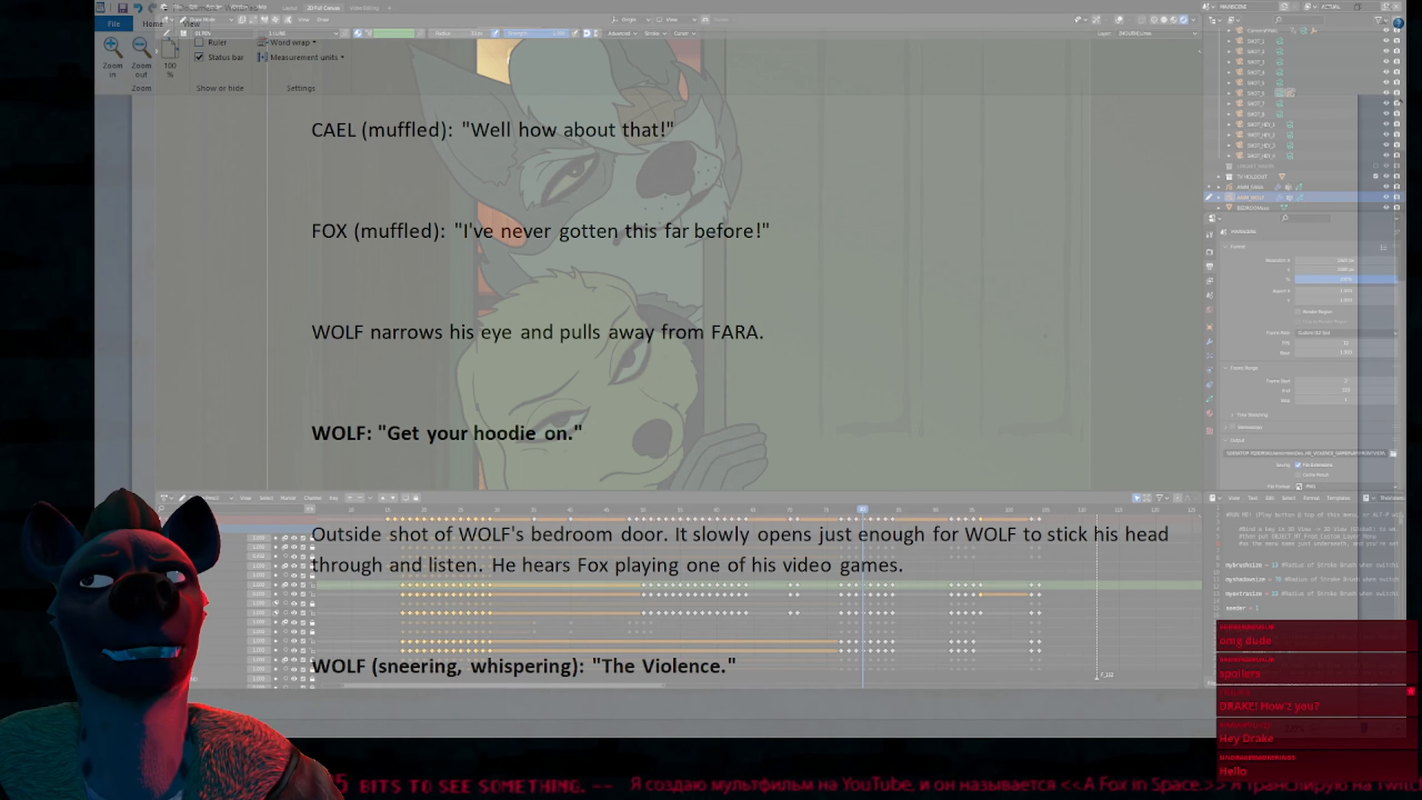
Return to Fara's dumpster line and reread it together with Fox's muffled "I got to level nine!!" line
{"action": "key", "text": "alt+Tab"}
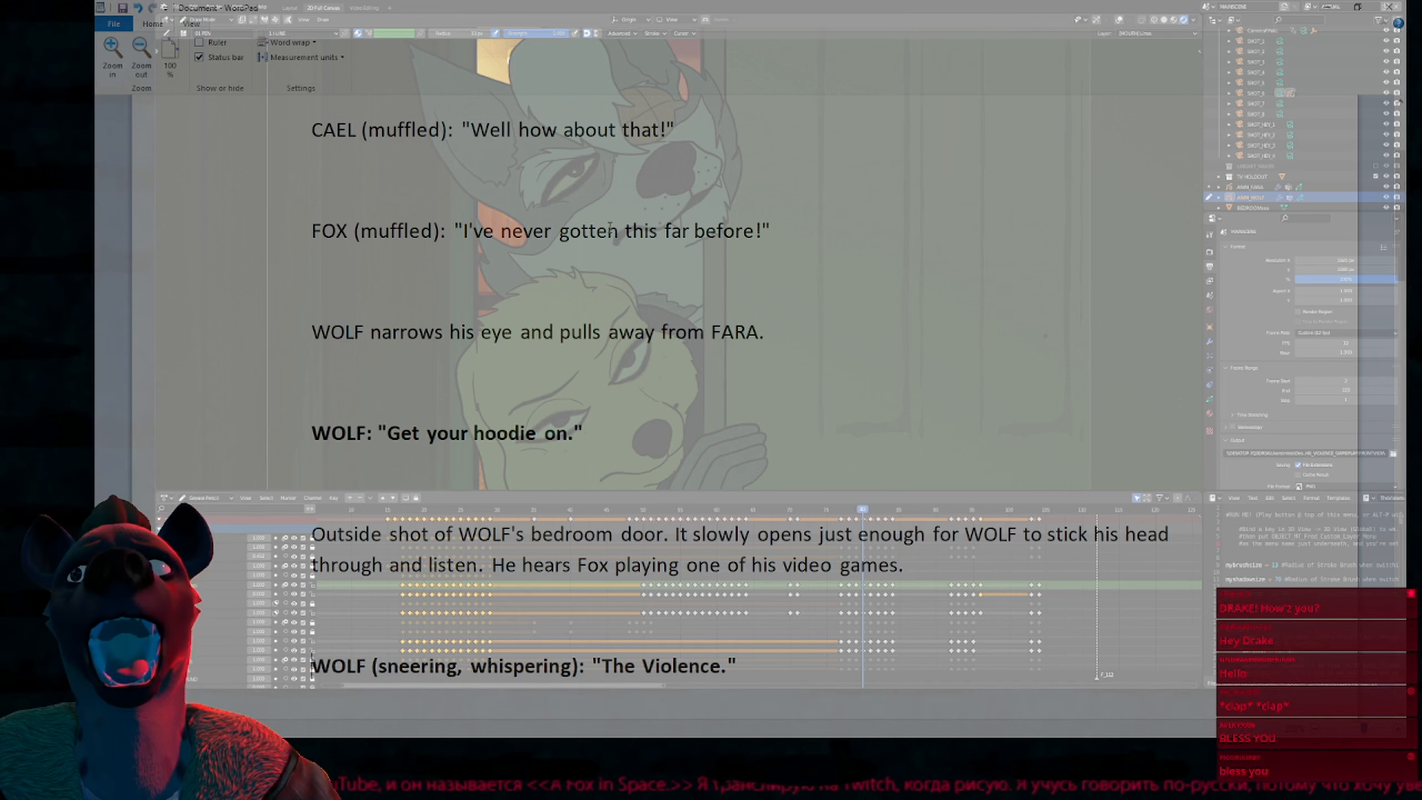
{"action": "left_click", "coordinate": [517, 186]}
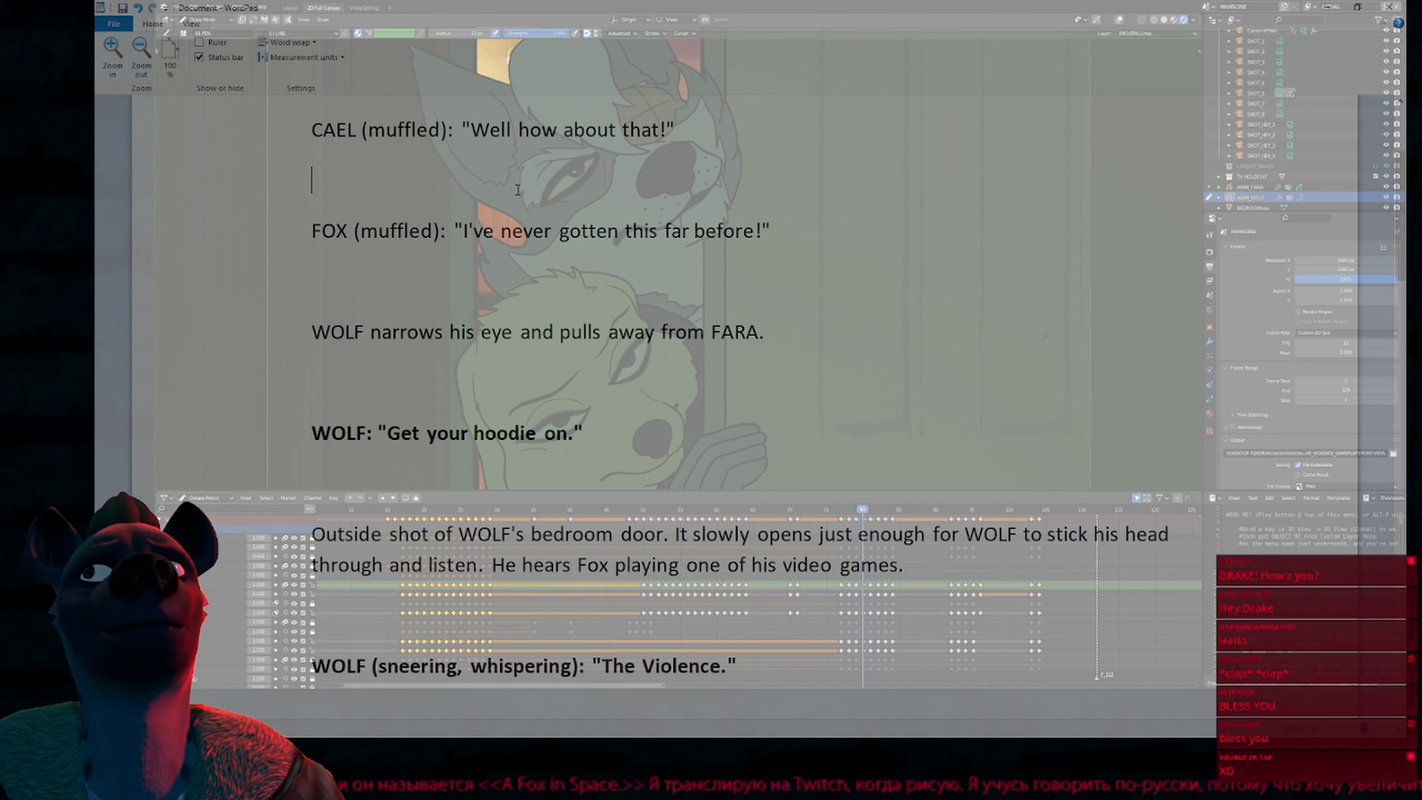
{"action": "key", "text": "Up"}
{"action": "key", "text": "Up"}
{"action": "key", "text": "Up"}
{"action": "key", "text": "Up"}
{"action": "key", "text": "Up"}
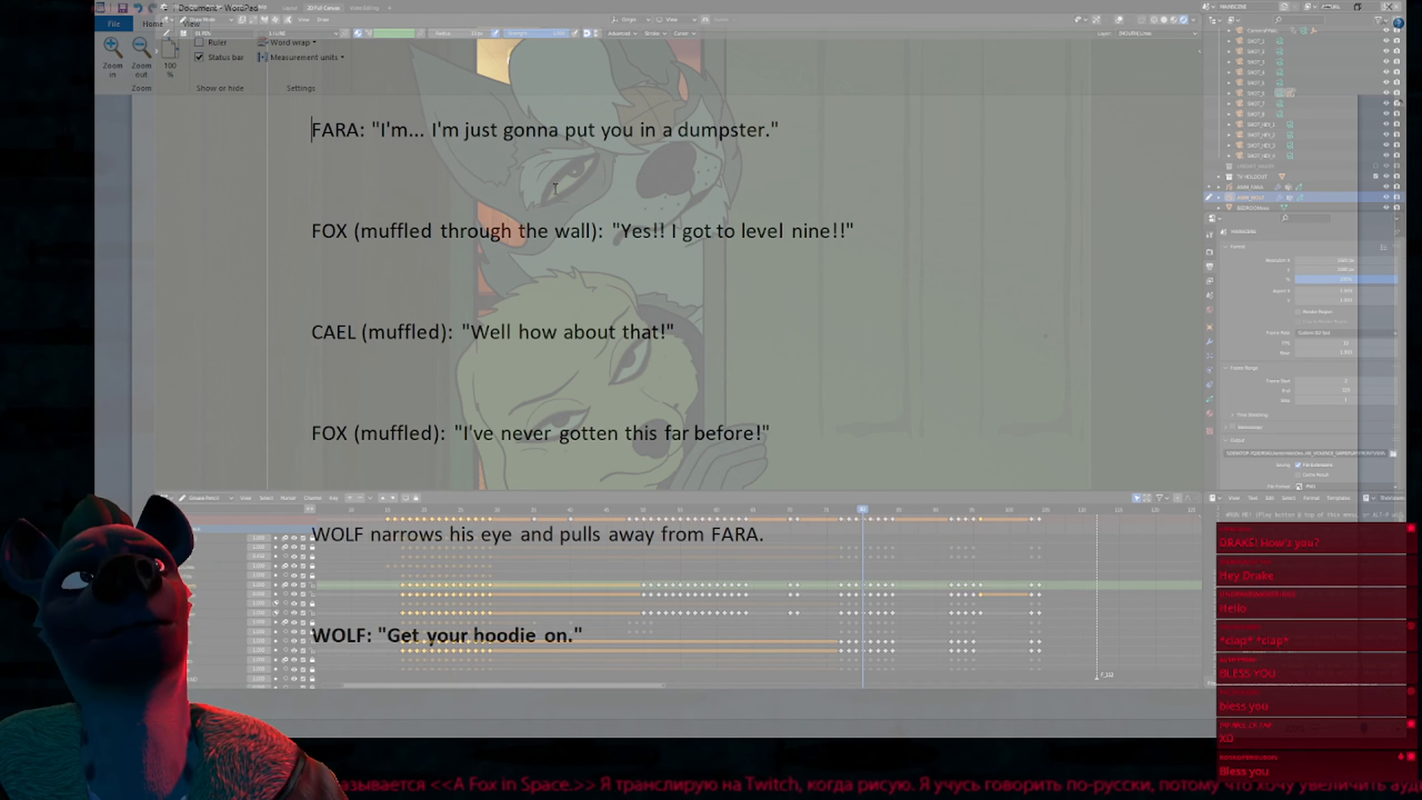
{"action": "key", "text": "Down"}
{"action": "key", "text": "Down"}
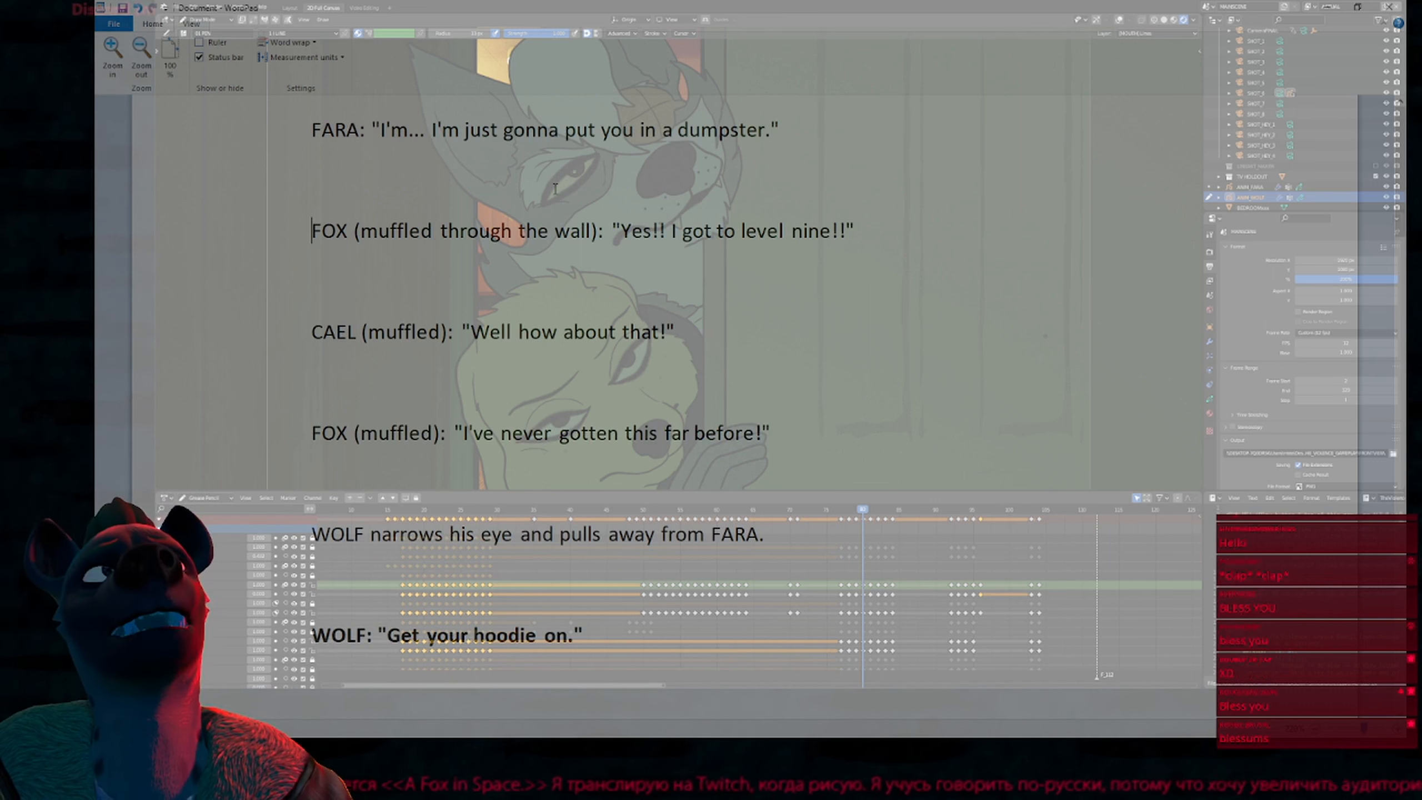
{"action": "key", "text": "Up"}
{"action": "key", "text": "Up"}
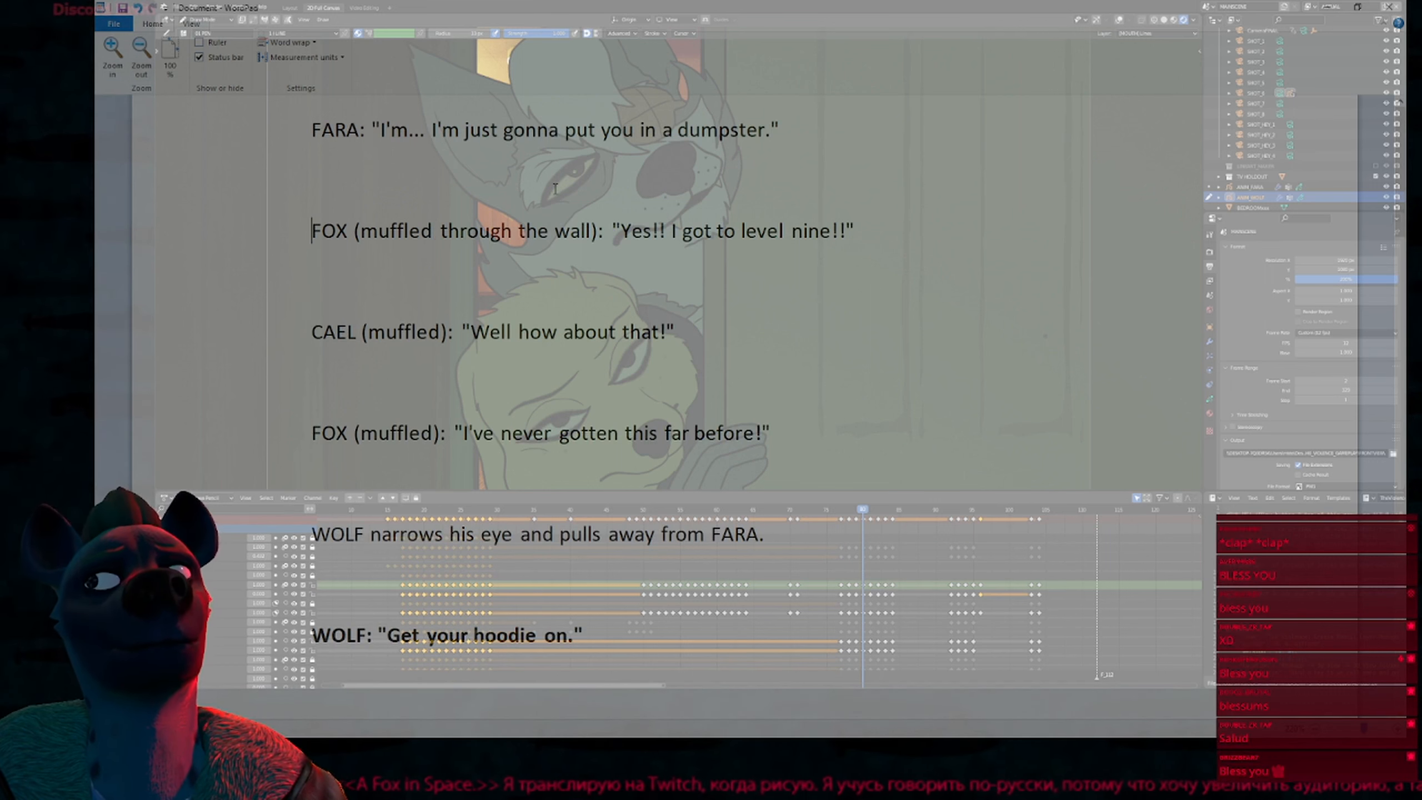
Write "MISSISSIPPI" on the blank line between Fox's level nine line and Cael's reply, and delete it again
{"action": "key", "text": "Down"}
{"action": "type", "text": "MI"}
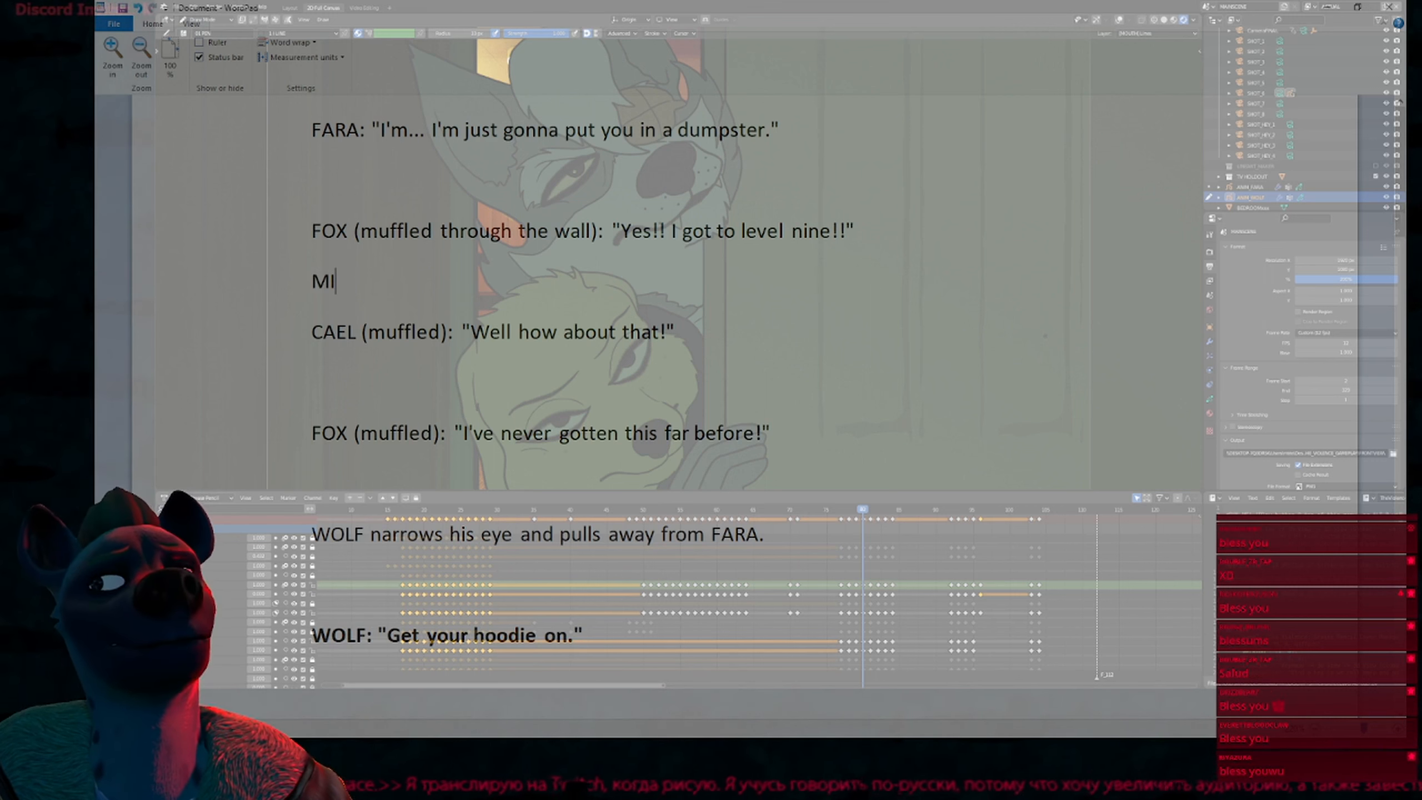
{"action": "type", "text": "SSI"}
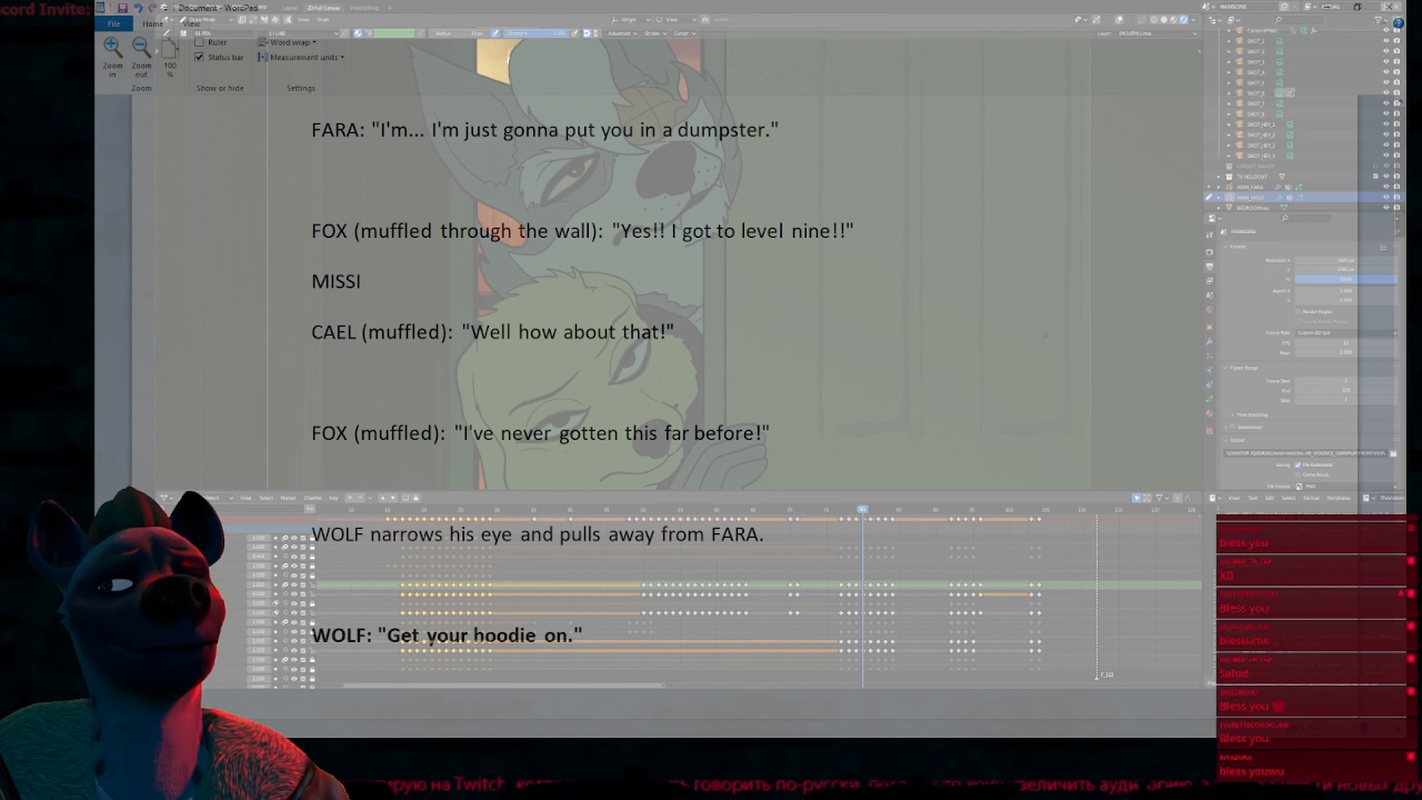
{"action": "type", "text": "PP"}
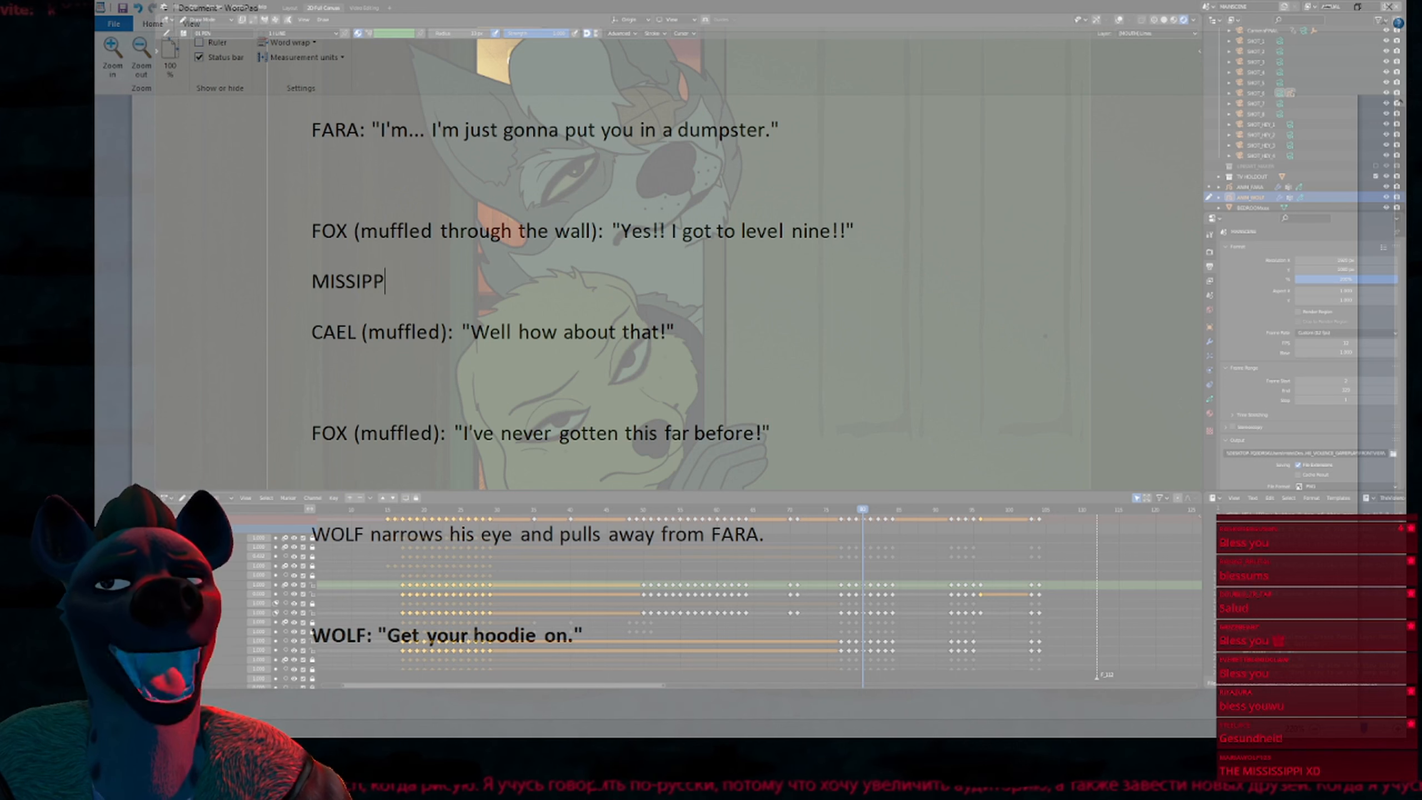
{"action": "key", "text": "BackSpace"}
{"action": "key", "text": "BackSpace"}
{"action": "type", "text": "SS"}
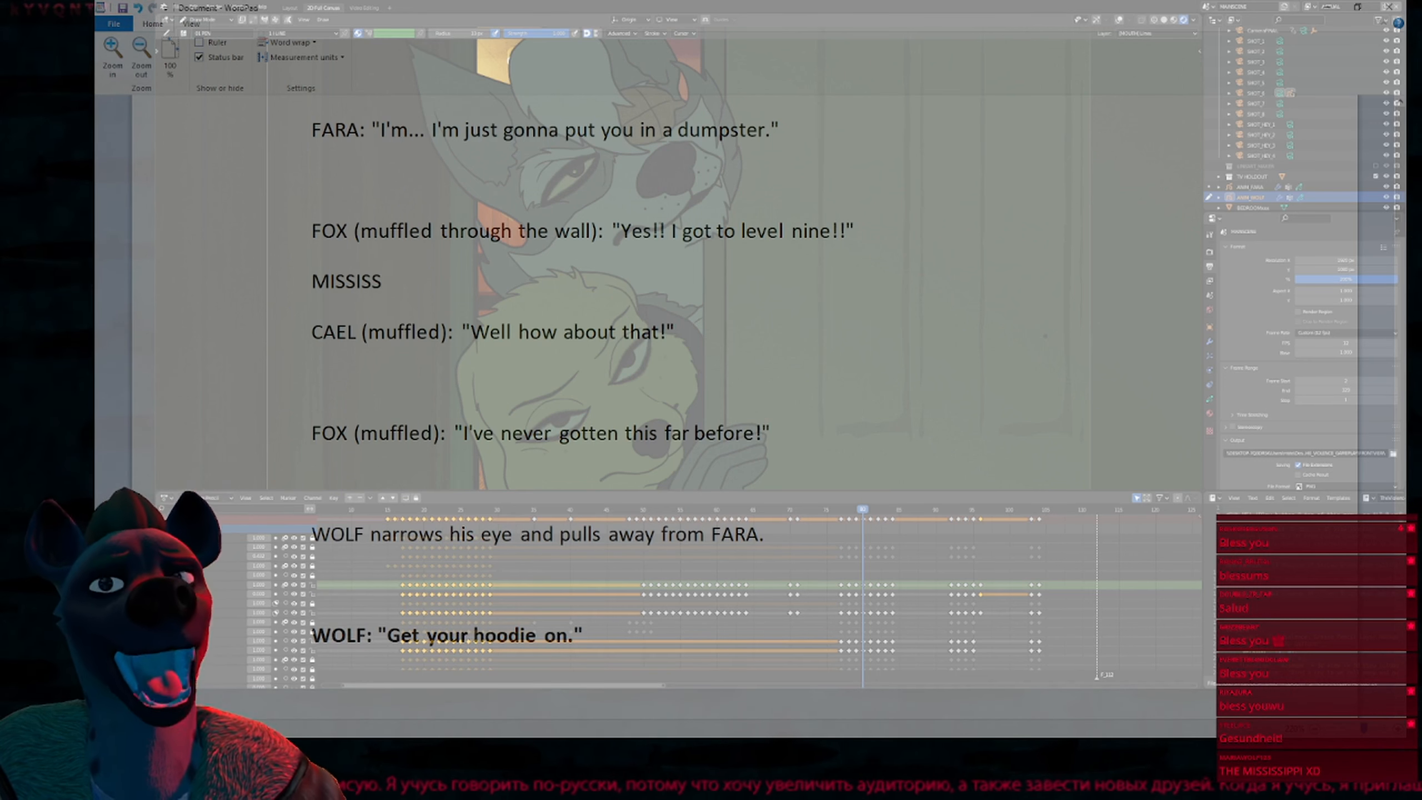
{"action": "type", "text": "I"}
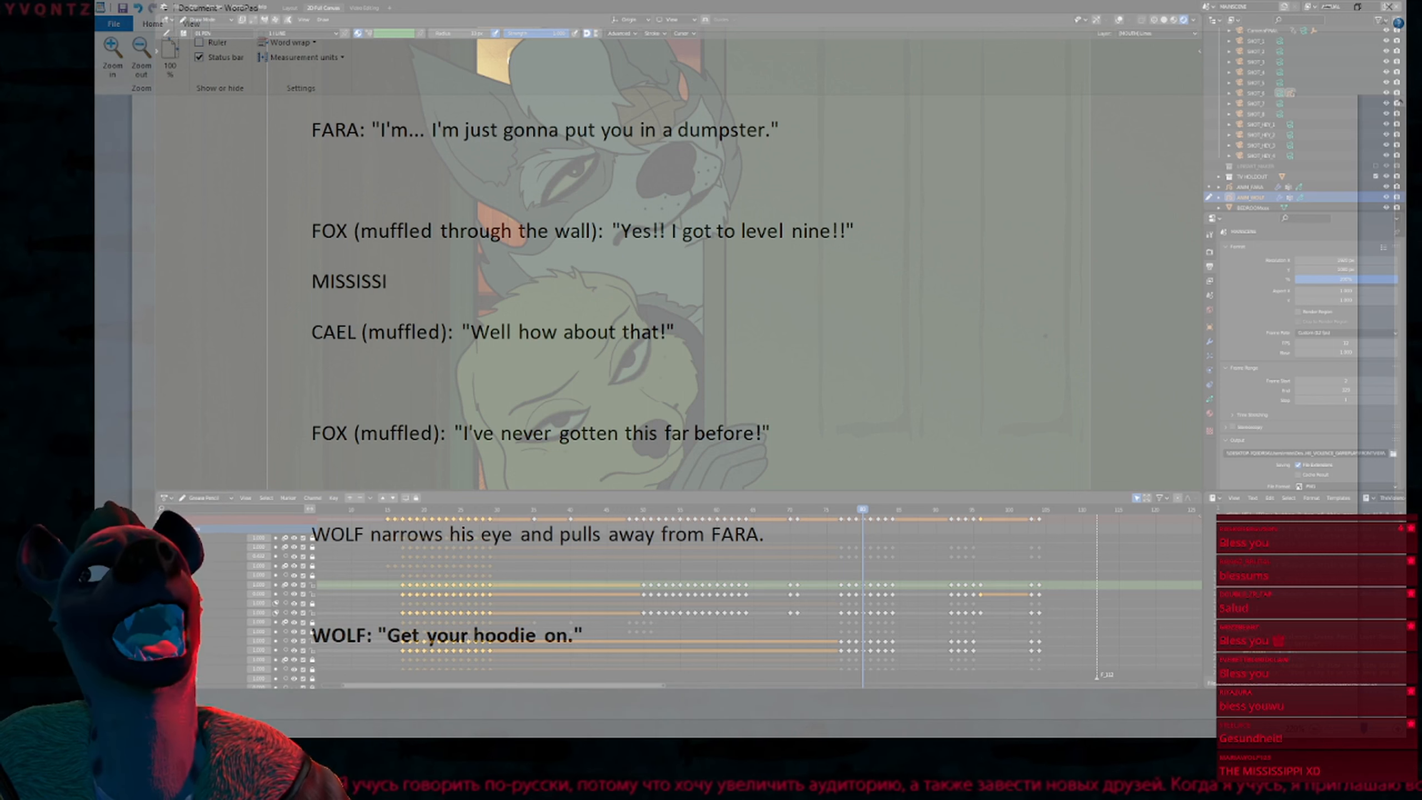
{"action": "type", "text": "P"}
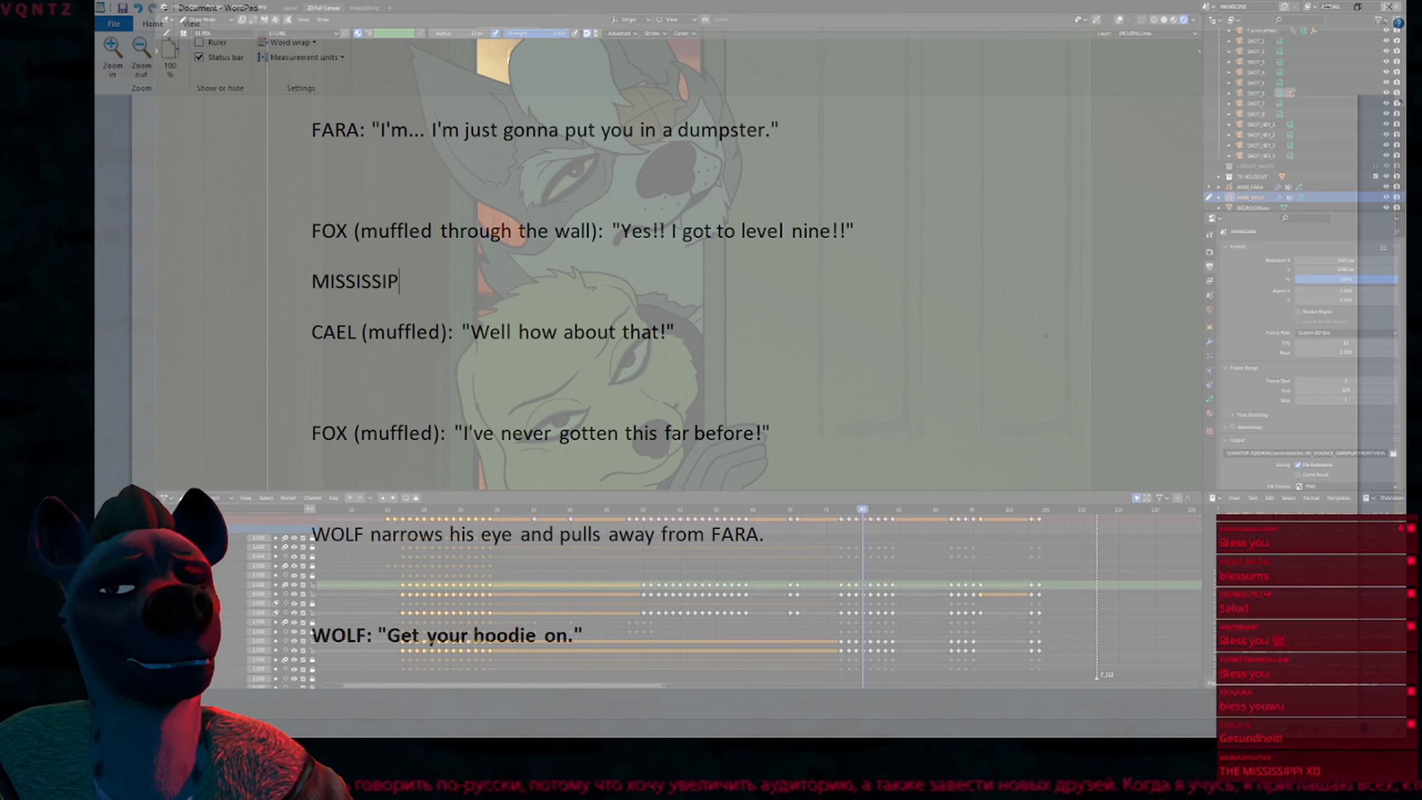
{"action": "type", "text": "PI"}
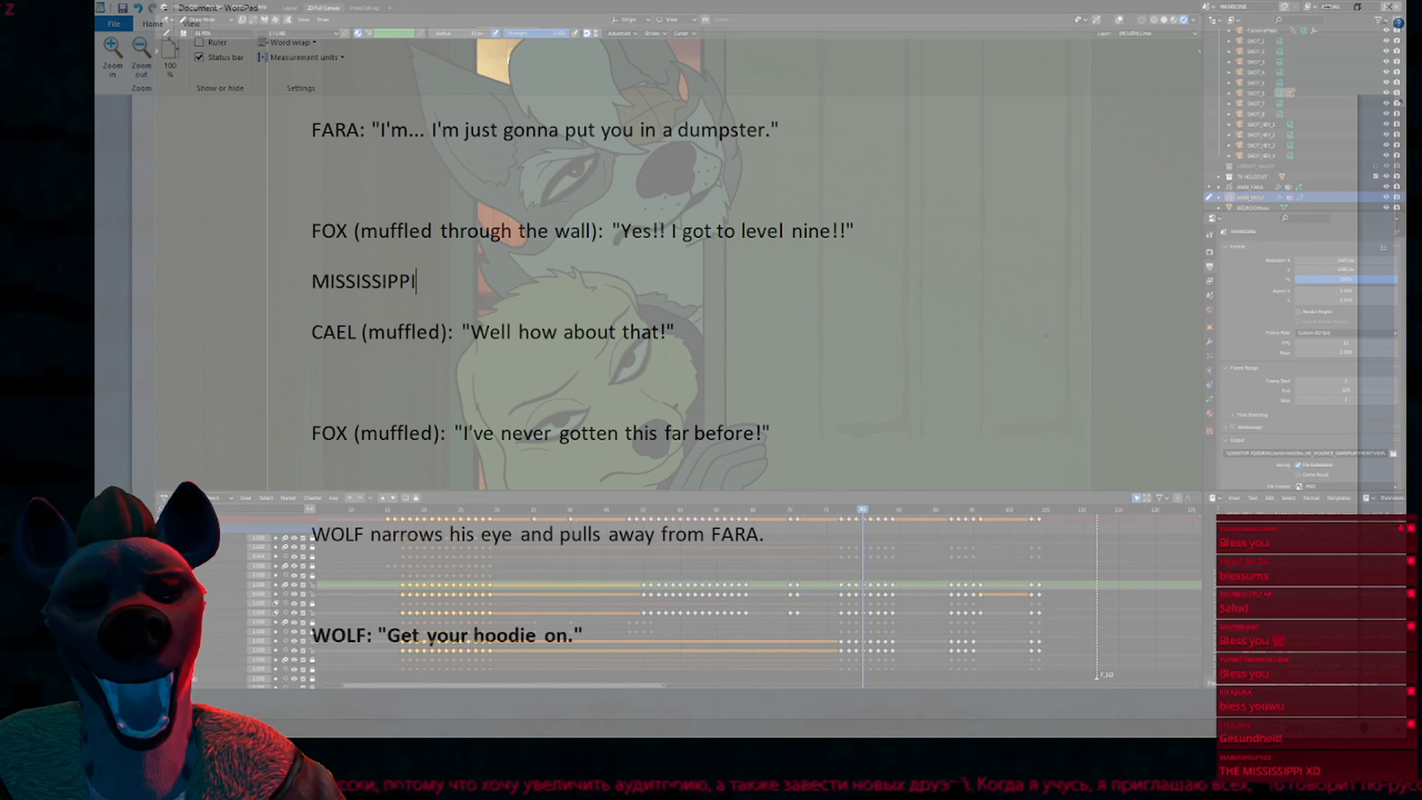
{"action": "key", "text": "shift+Home"}
{"action": "key", "text": "BackSpace"}
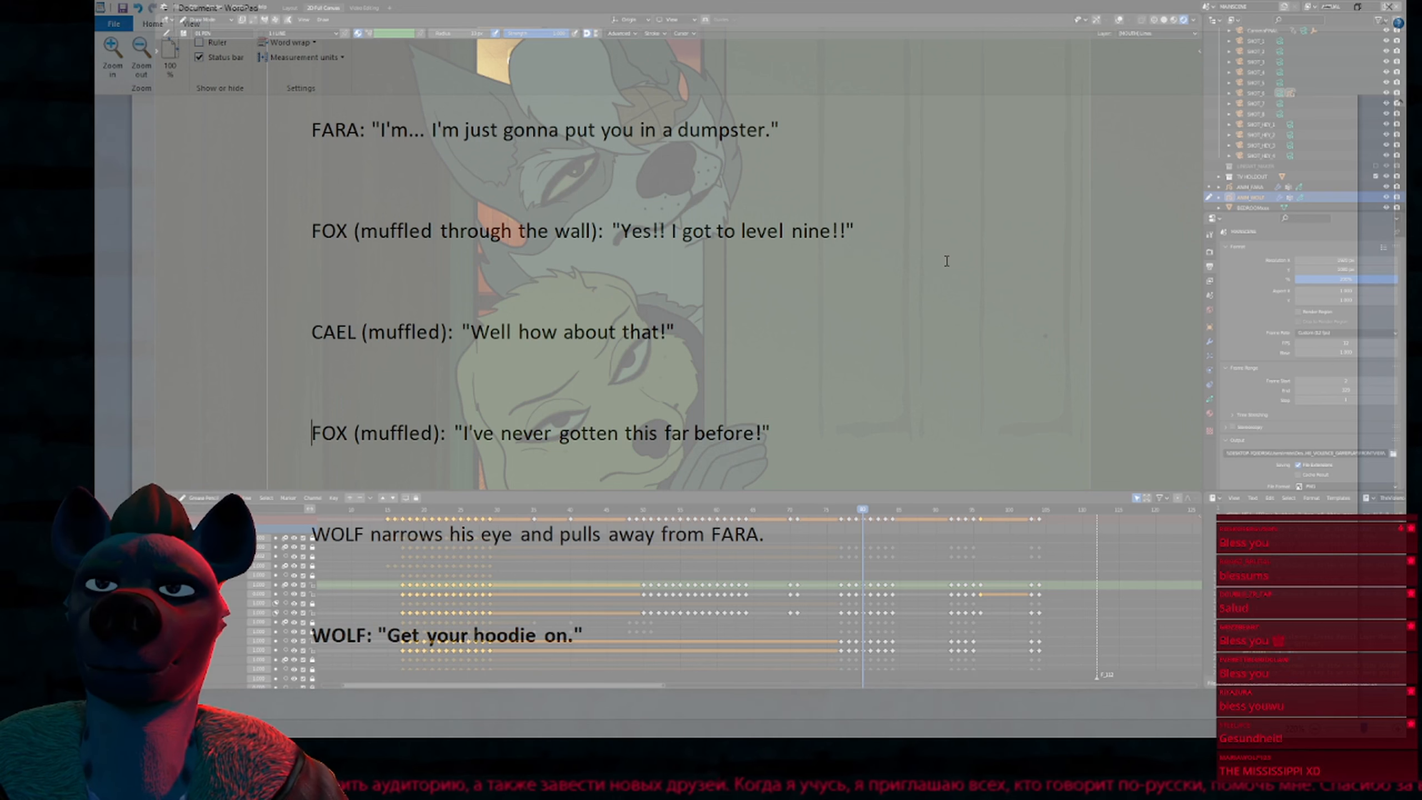
Read the bedroom door scene from "Get your hoodie on." down to Fara's "Yep, that's the music."
{"action": "scroll", "coordinate": [946, 261], "scroll_direction": "down", "scroll_amount": 4}
{"action": "scroll", "coordinate": [989, 297], "scroll_direction": "down", "scroll_amount": 5}
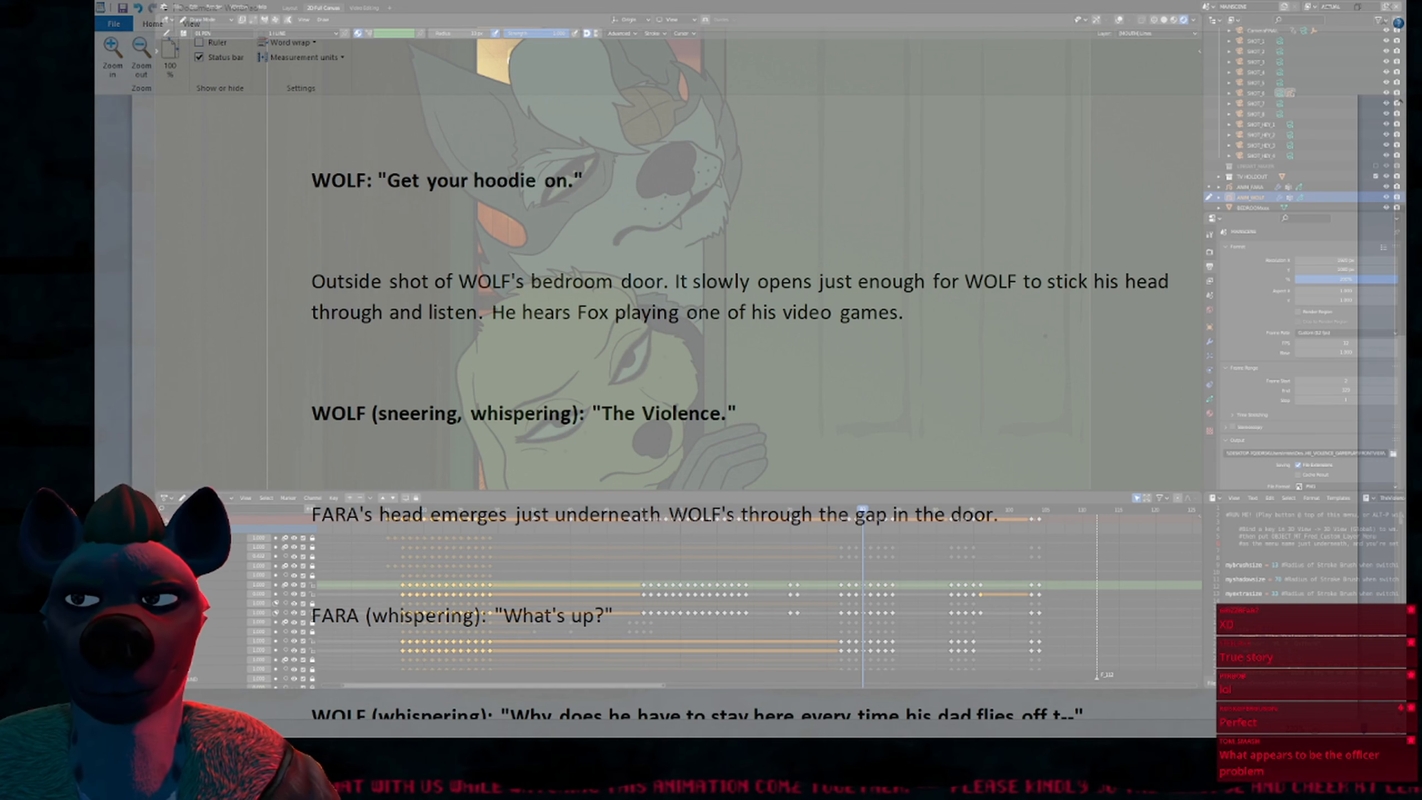
{"action": "key", "text": "alt+Tab"}
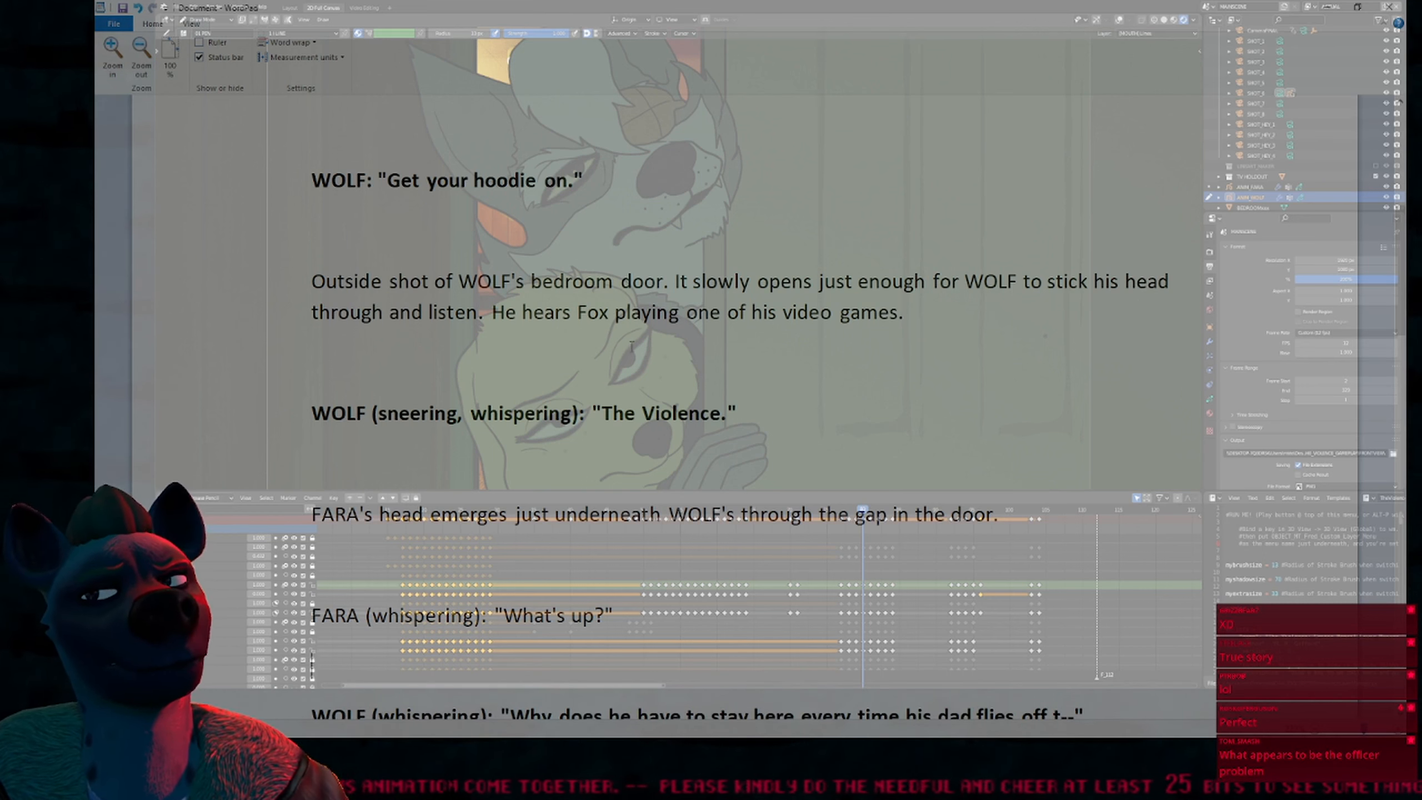
{"action": "scroll", "coordinate": [632, 346], "scroll_direction": "down", "scroll_amount": 3}
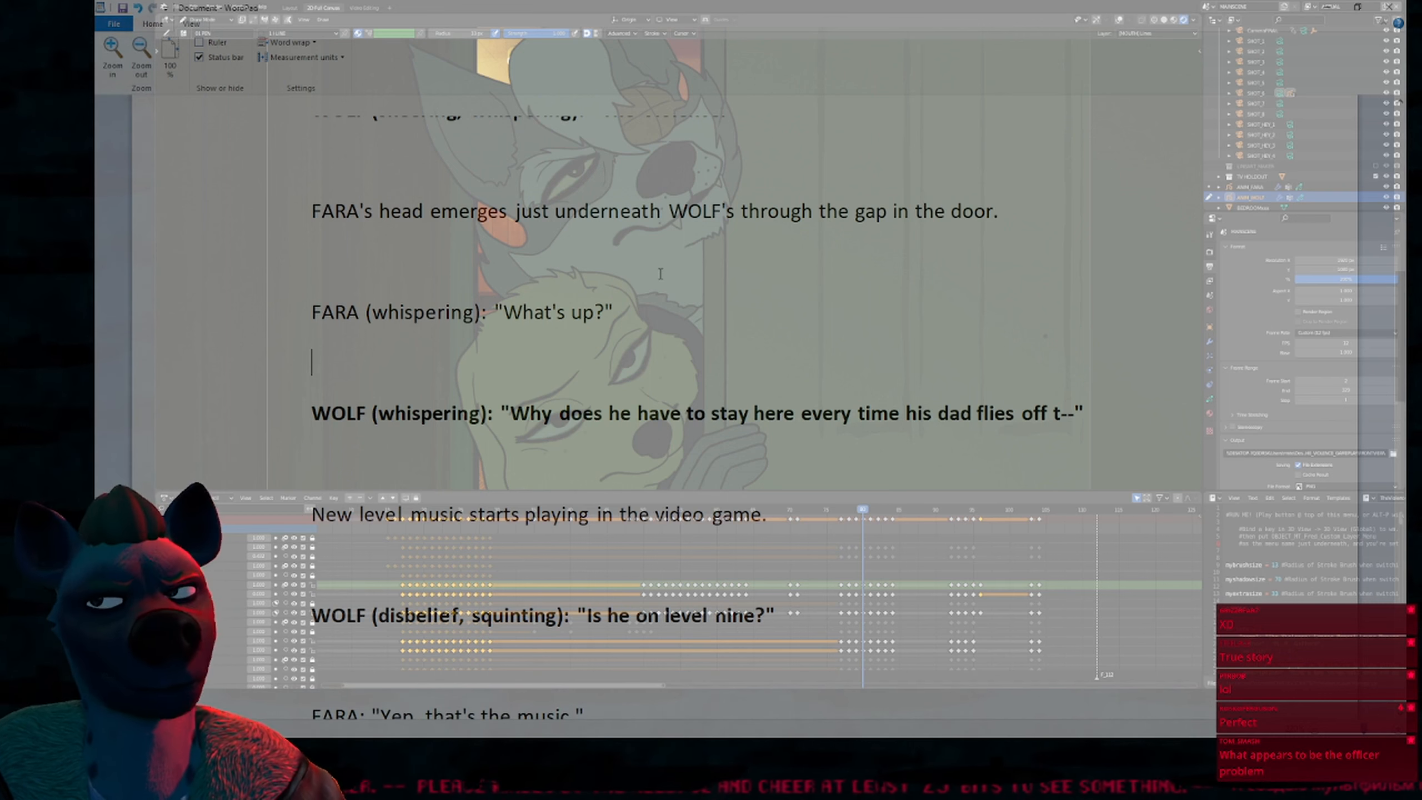
{"action": "scroll", "coordinate": [660, 274], "scroll_direction": "up", "scroll_amount": 5}
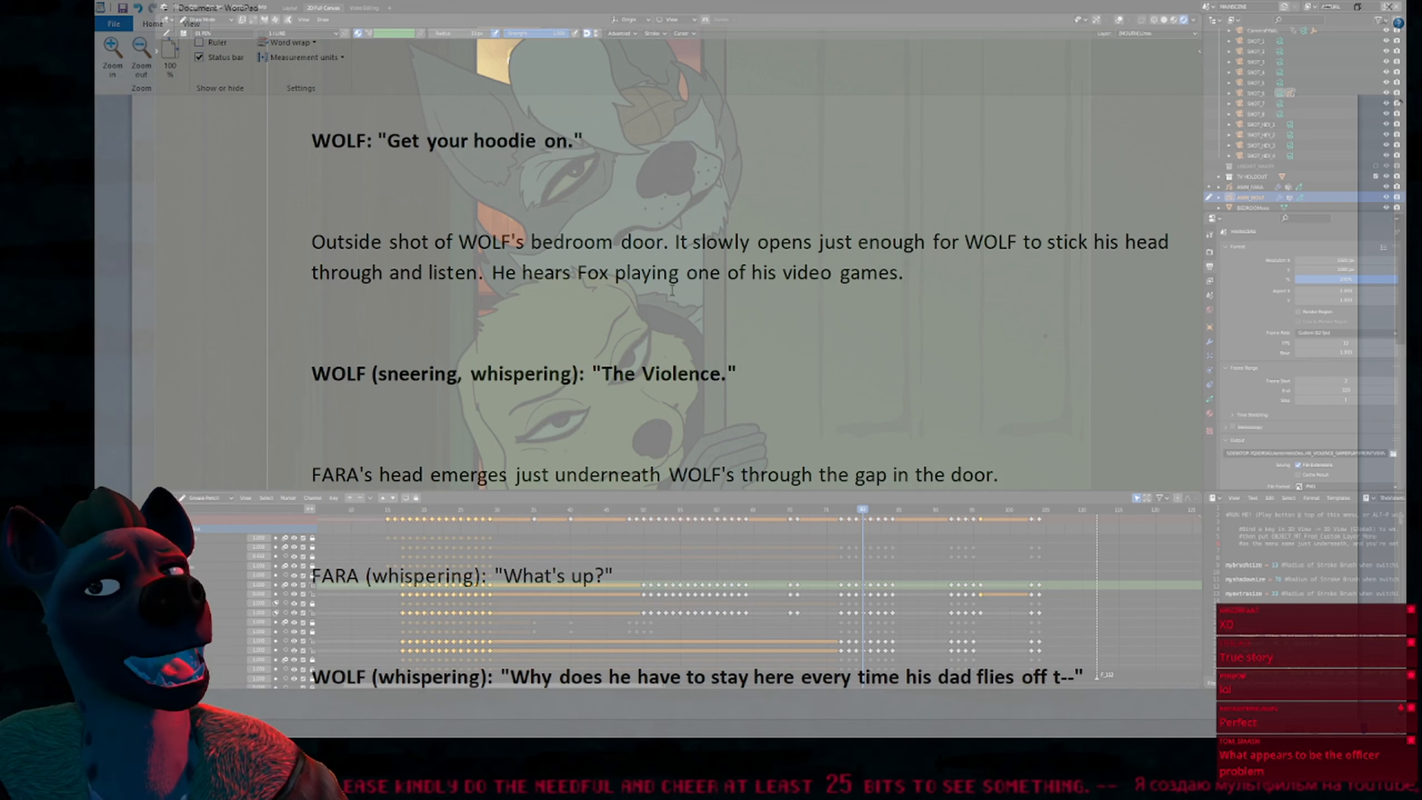
{"action": "scroll", "coordinate": [672, 289], "scroll_direction": "down", "scroll_amount": 5}
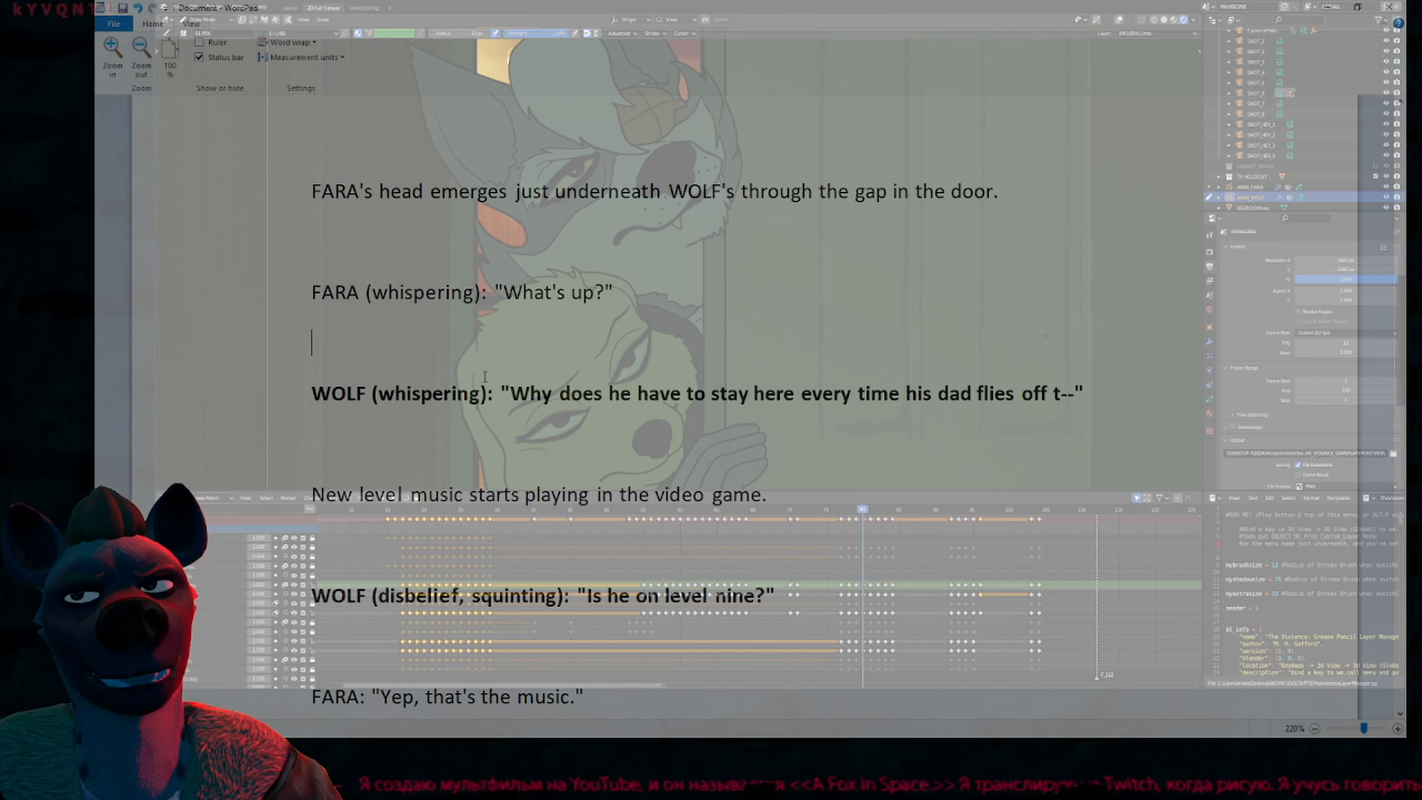
Highlight Wolf's whispered line "Why does he have to stay here every time his dad flies" while reading it, and clear the selection
{"action": "left_click_drag", "start_coordinate": [510, 393], "coordinate": [741, 382]}
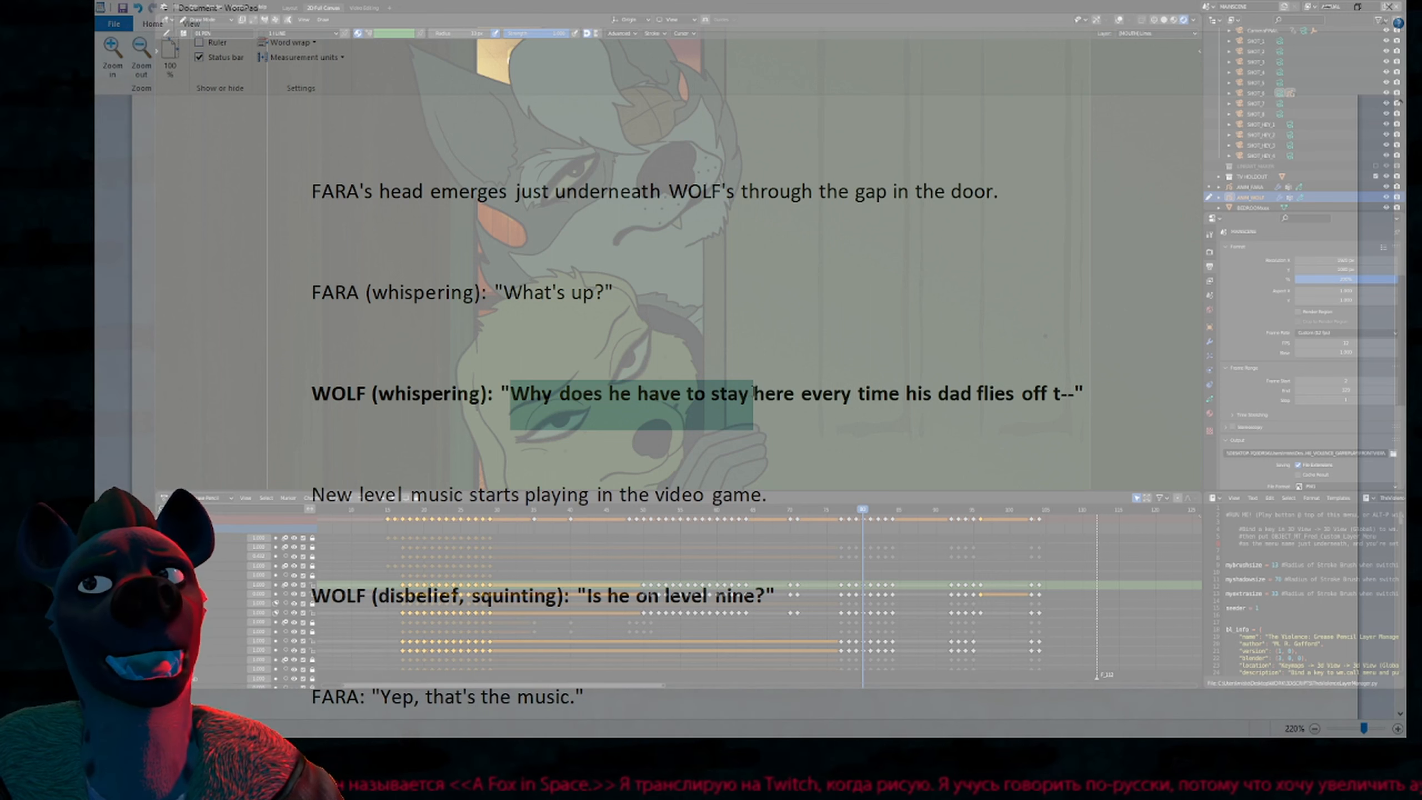
{"action": "left_click_drag", "start_coordinate": [755, 392], "coordinate": [1008, 396]}
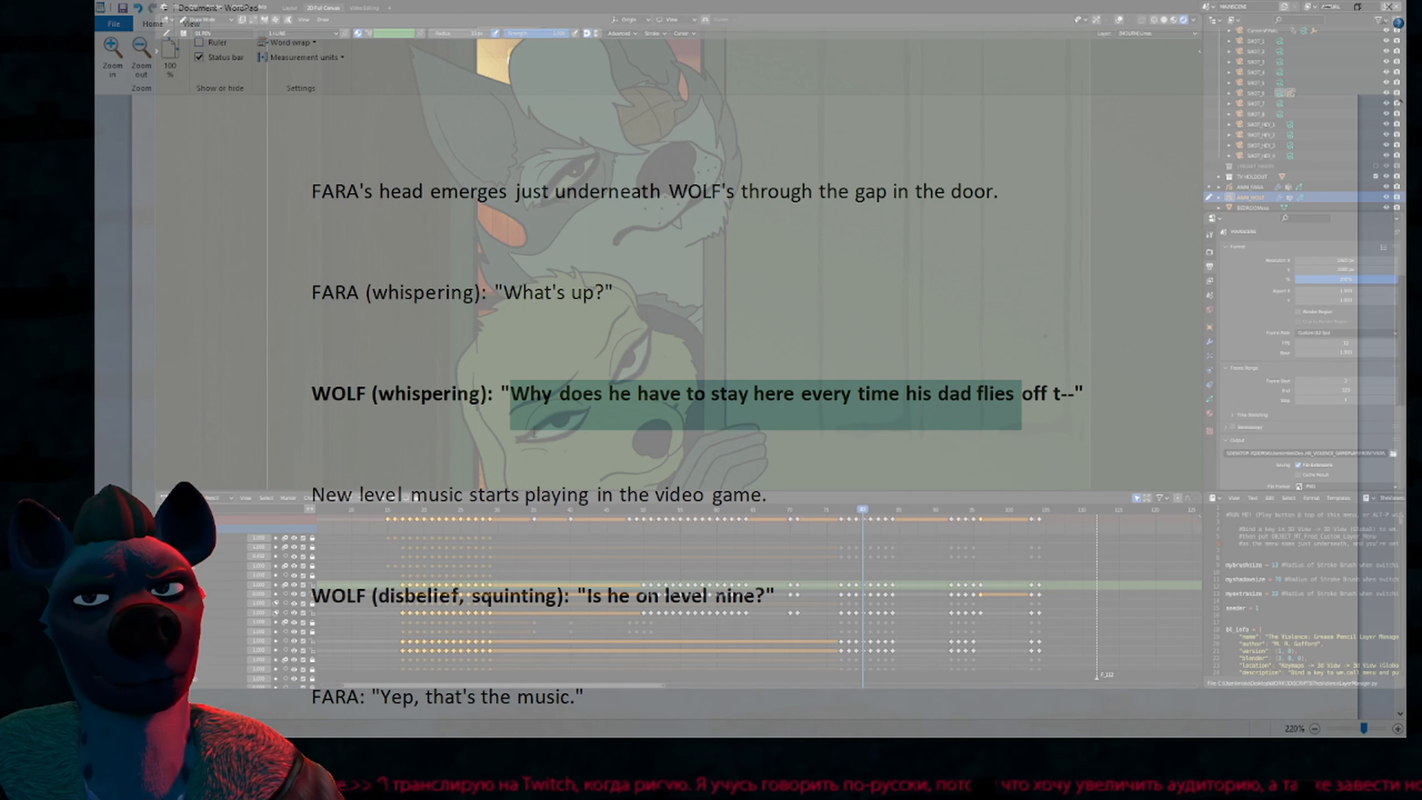
{"action": "left_click", "coordinate": [511, 392]}
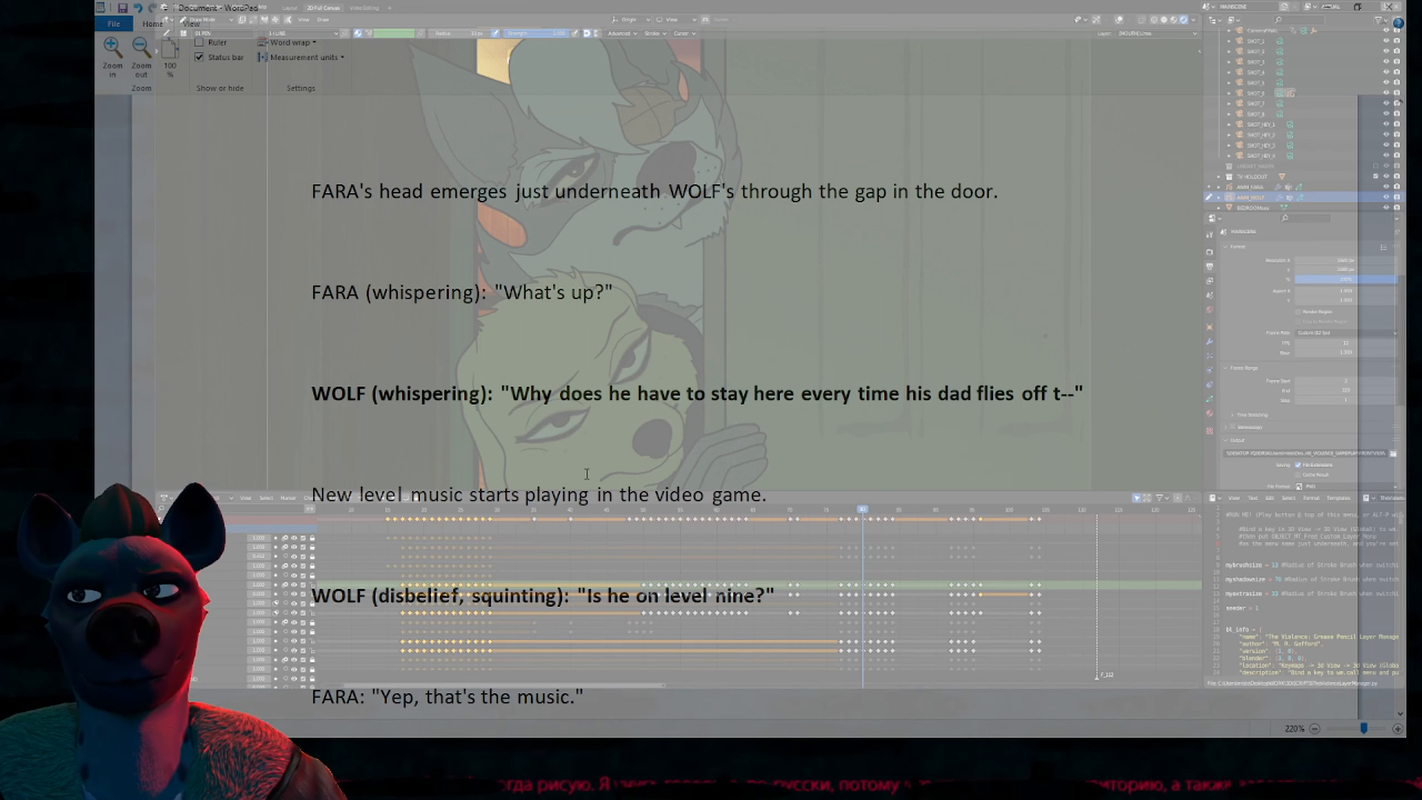
Highlight Wolf's "Is he on level nine?" and "Well, now's our chance." while reading, and return to the "The Violence." line
{"action": "scroll", "coordinate": [643, 462], "scroll_direction": "down", "scroll_amount": 3}
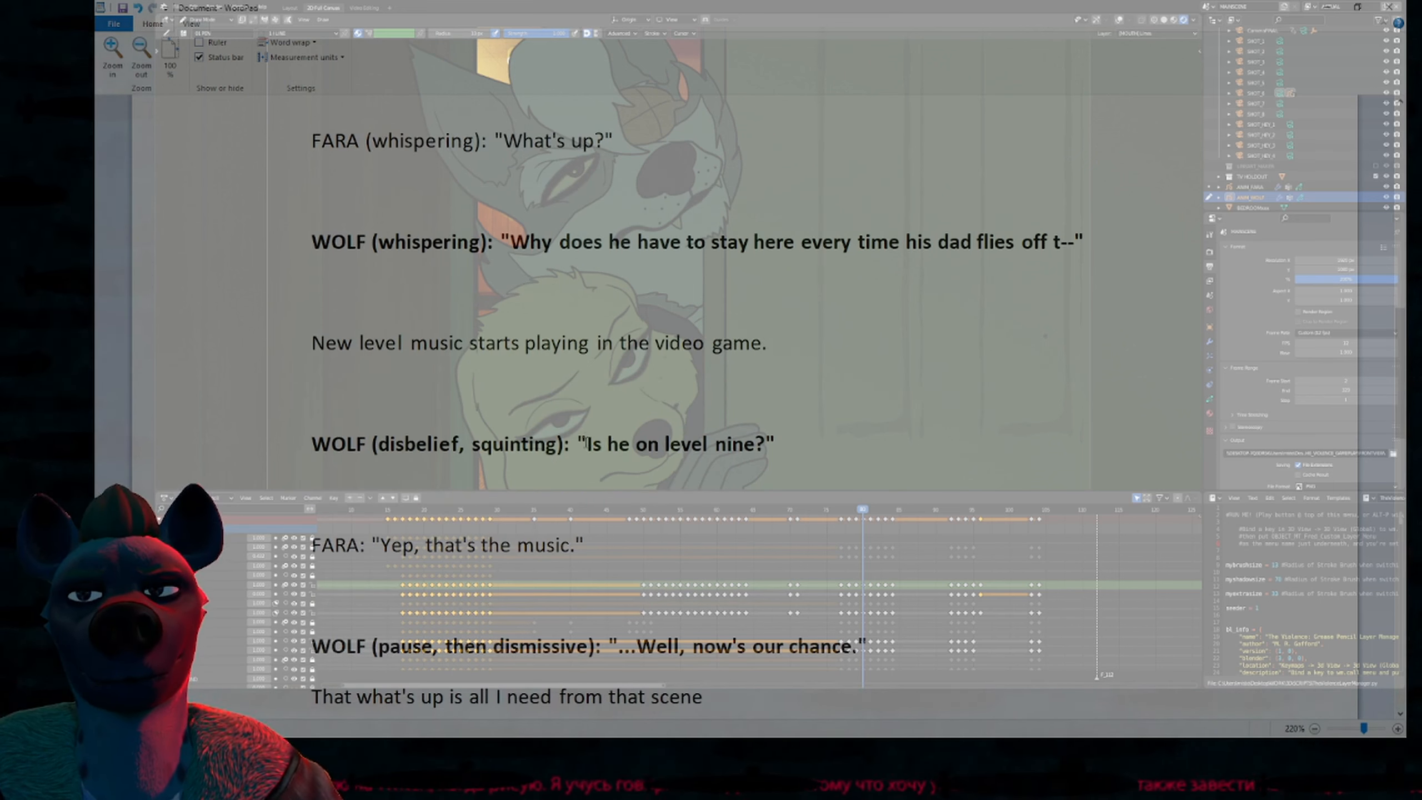
{"action": "left_click_drag", "start_coordinate": [586, 443], "coordinate": [775, 443]}
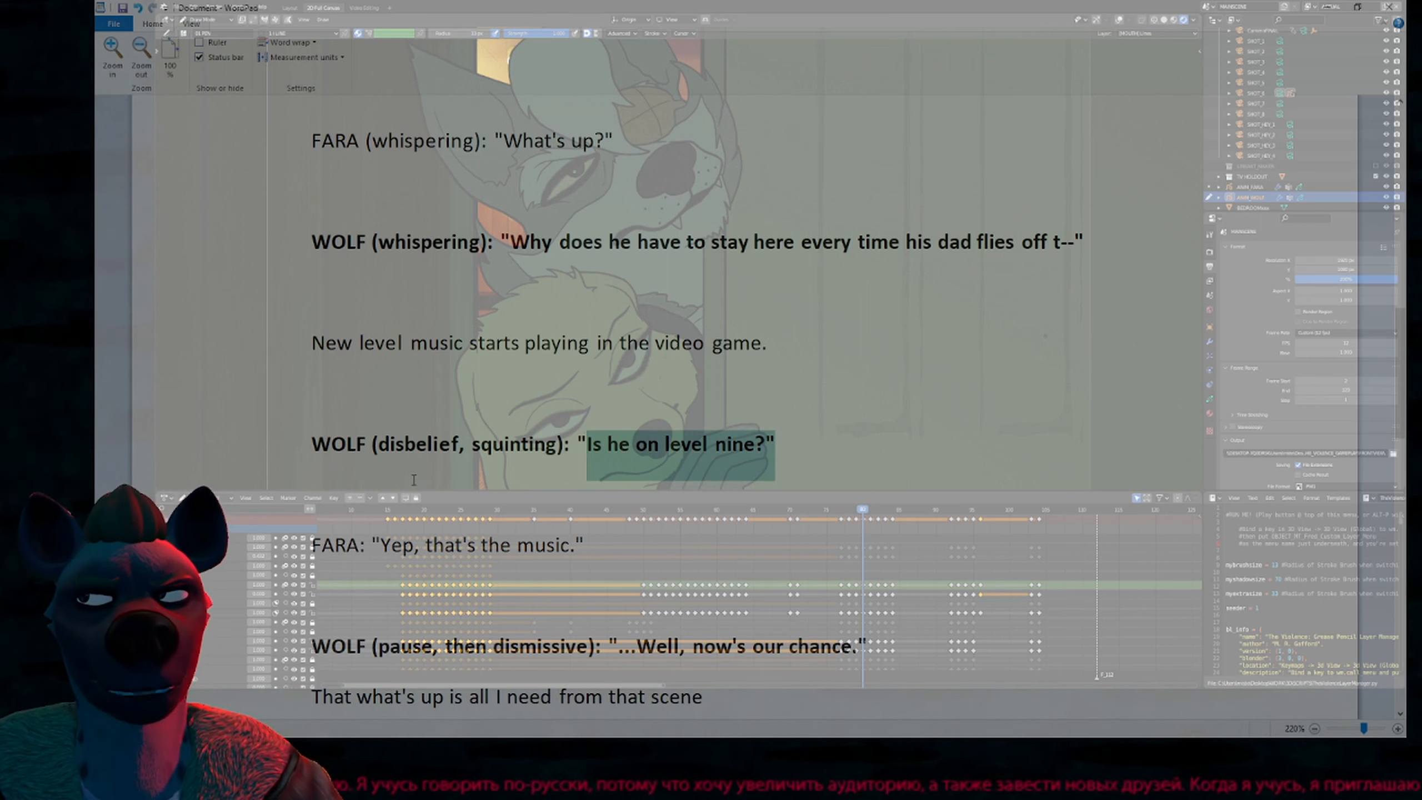
{"action": "scroll", "coordinate": [414, 479], "scroll_direction": "up", "scroll_amount": 2}
{"action": "scroll", "coordinate": [414, 480], "scroll_direction": "down", "scroll_amount": 7}
{"action": "scroll", "coordinate": [414, 480], "scroll_direction": "up", "scroll_amount": 2}
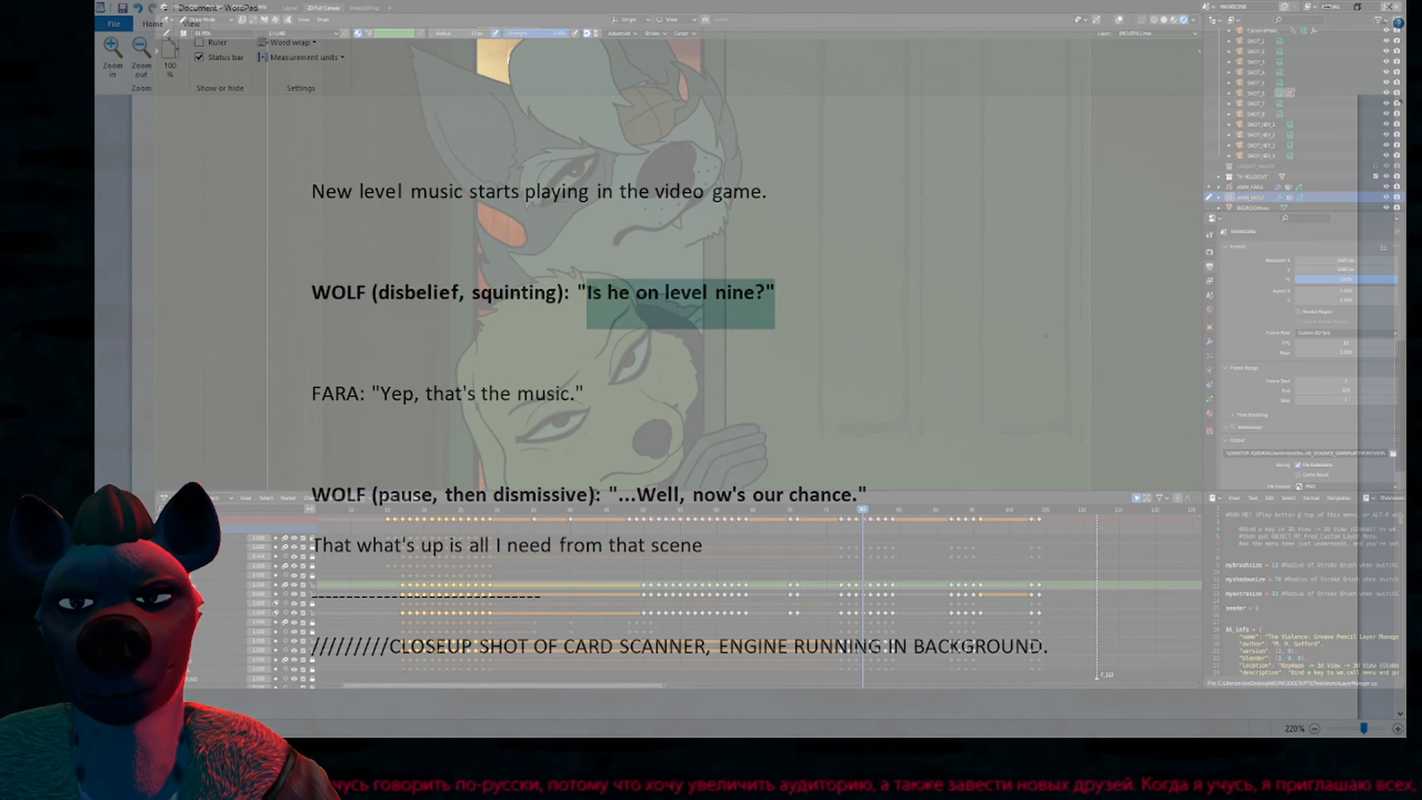
{"action": "left_click_drag", "start_coordinate": [637, 495], "coordinate": [815, 497]}
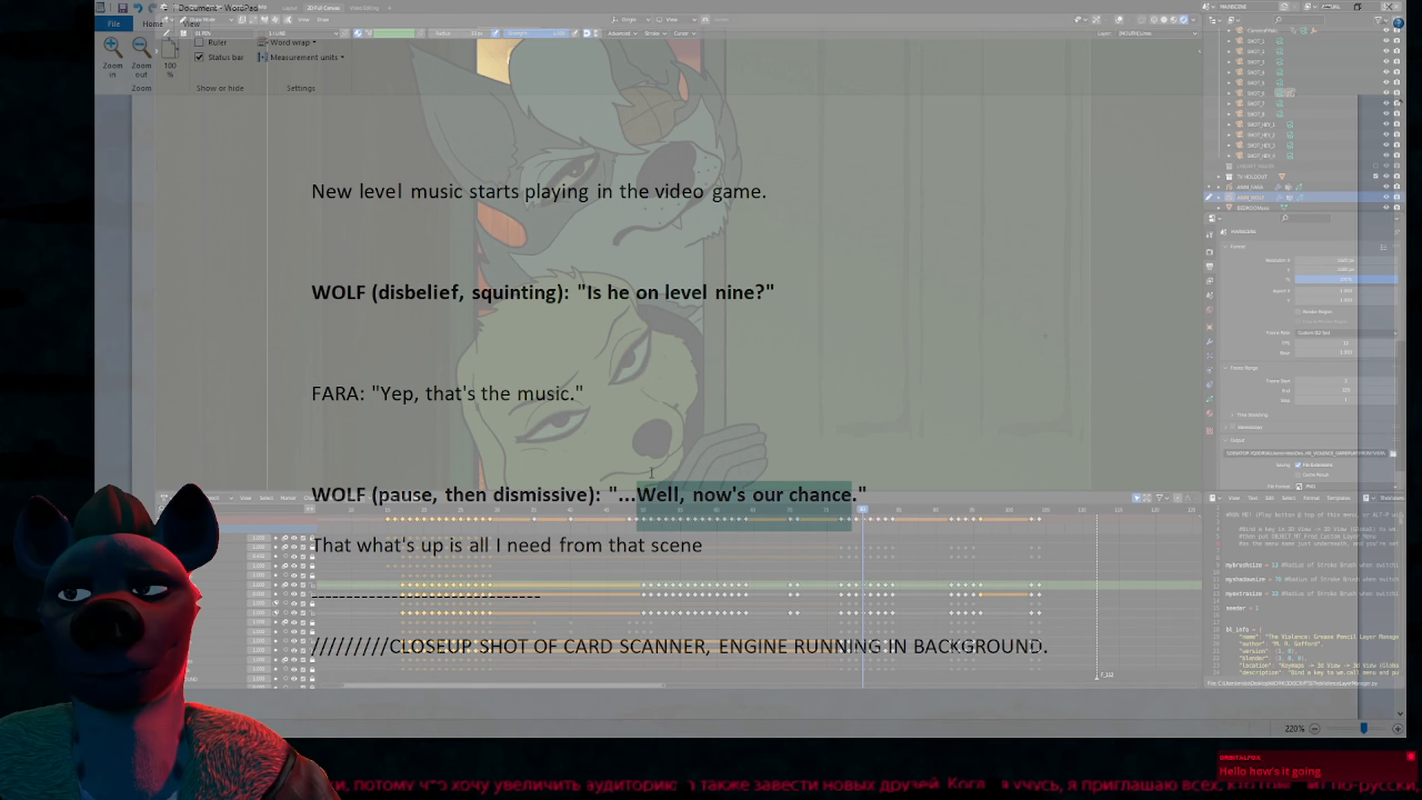
{"action": "left_click", "coordinate": [500, 429]}
{"action": "scroll", "coordinate": [499, 429], "scroll_direction": "up", "scroll_amount": 3}
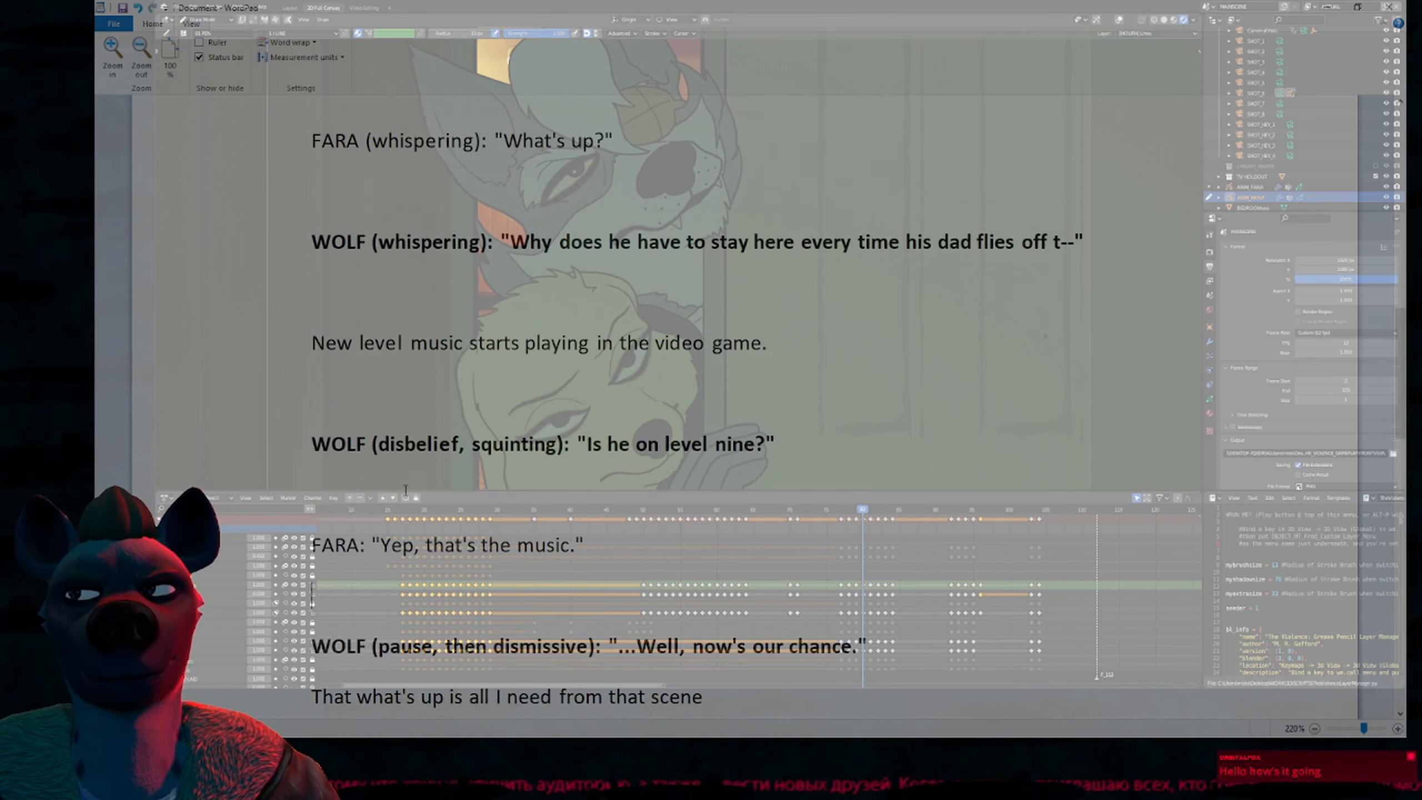
{"action": "scroll", "coordinate": [403, 415], "scroll_direction": "up", "scroll_amount": 18}
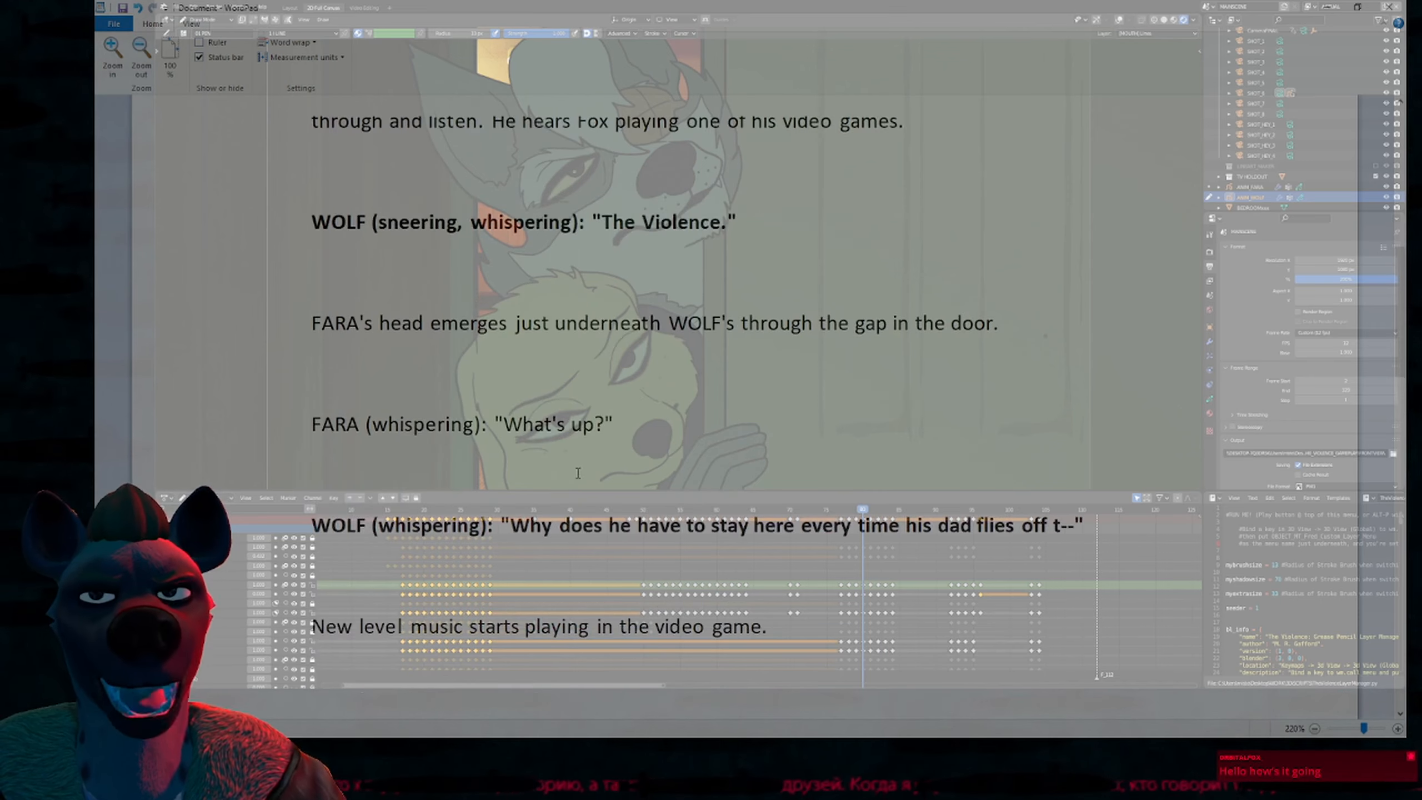
Highlight the stage direction "New level music starts playing in the video game." while reading the bedroom door scene, and clear the selection
{"action": "scroll", "coordinate": [610, 444], "scroll_direction": "up", "scroll_amount": 1}
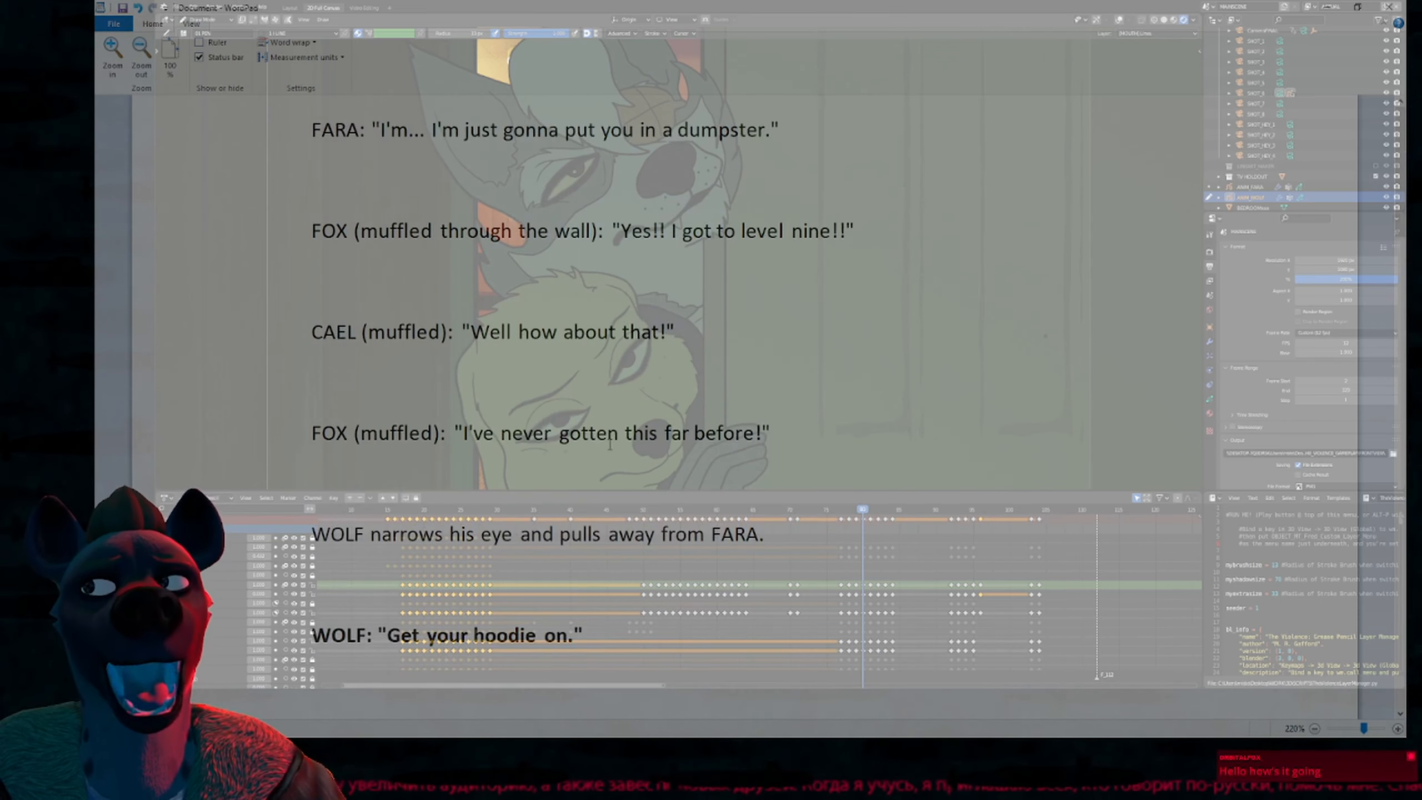
{"action": "scroll", "coordinate": [610, 445], "scroll_direction": "down", "scroll_amount": 20}
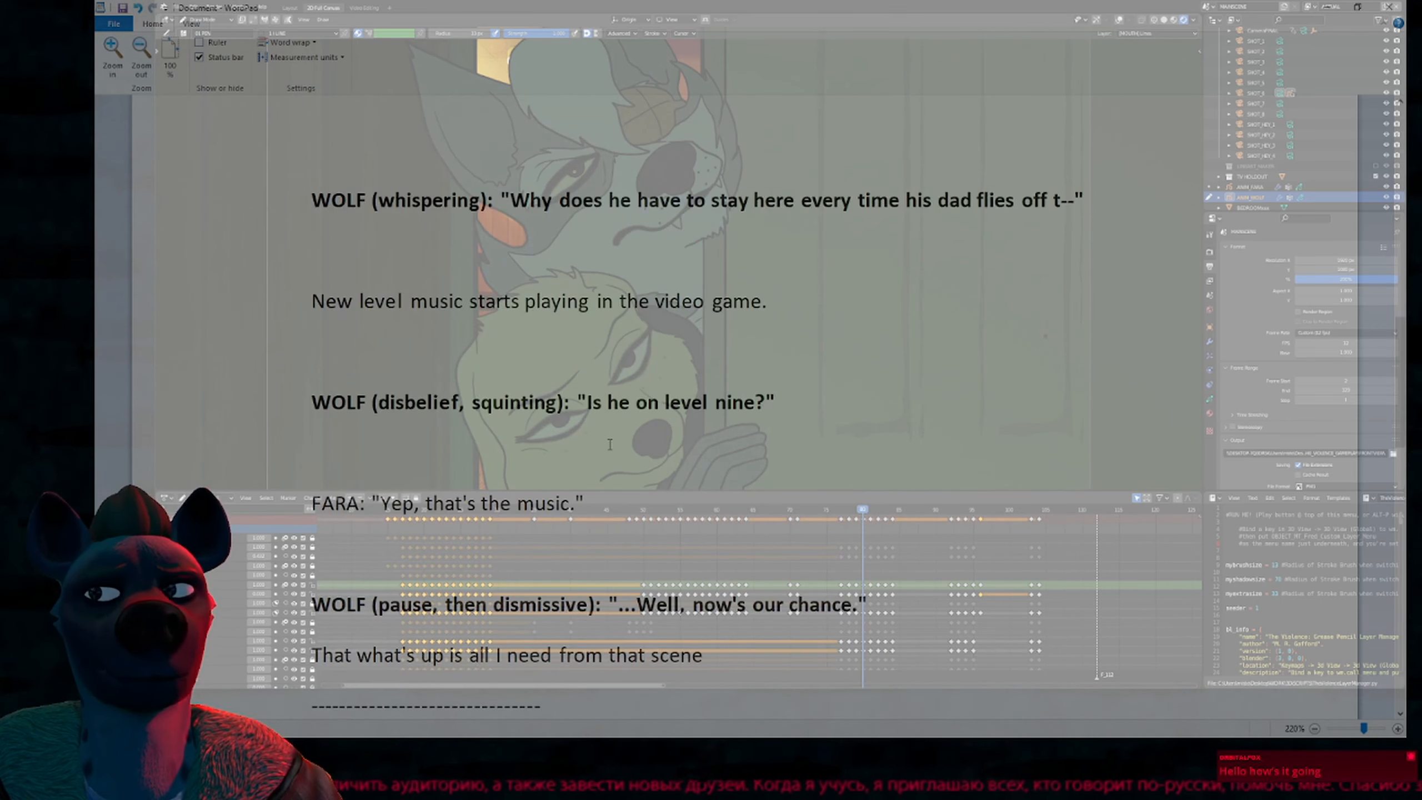
{"action": "scroll", "coordinate": [608, 443], "scroll_direction": "up", "scroll_amount": 4}
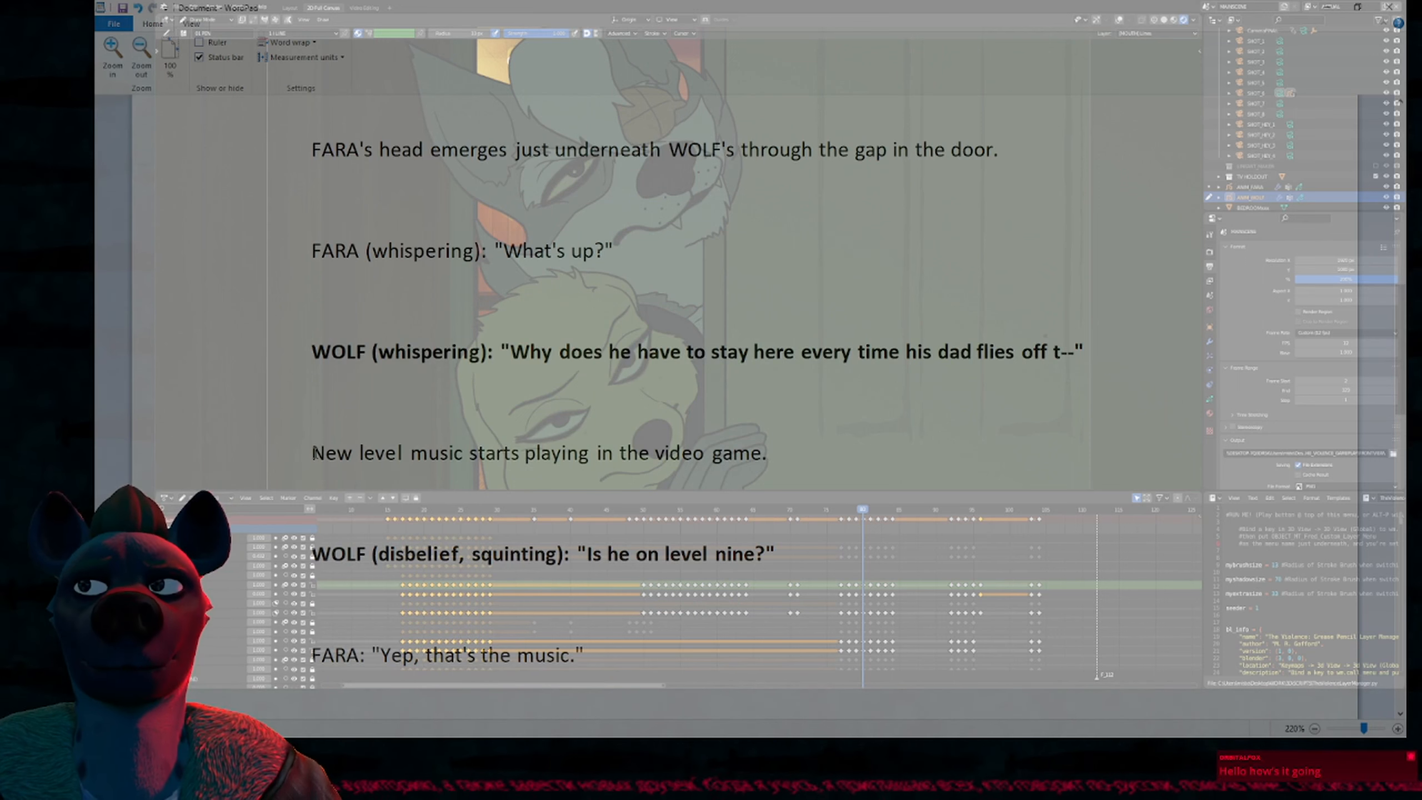
{"action": "left_click_drag", "start_coordinate": [309, 455], "coordinate": [524, 452]}
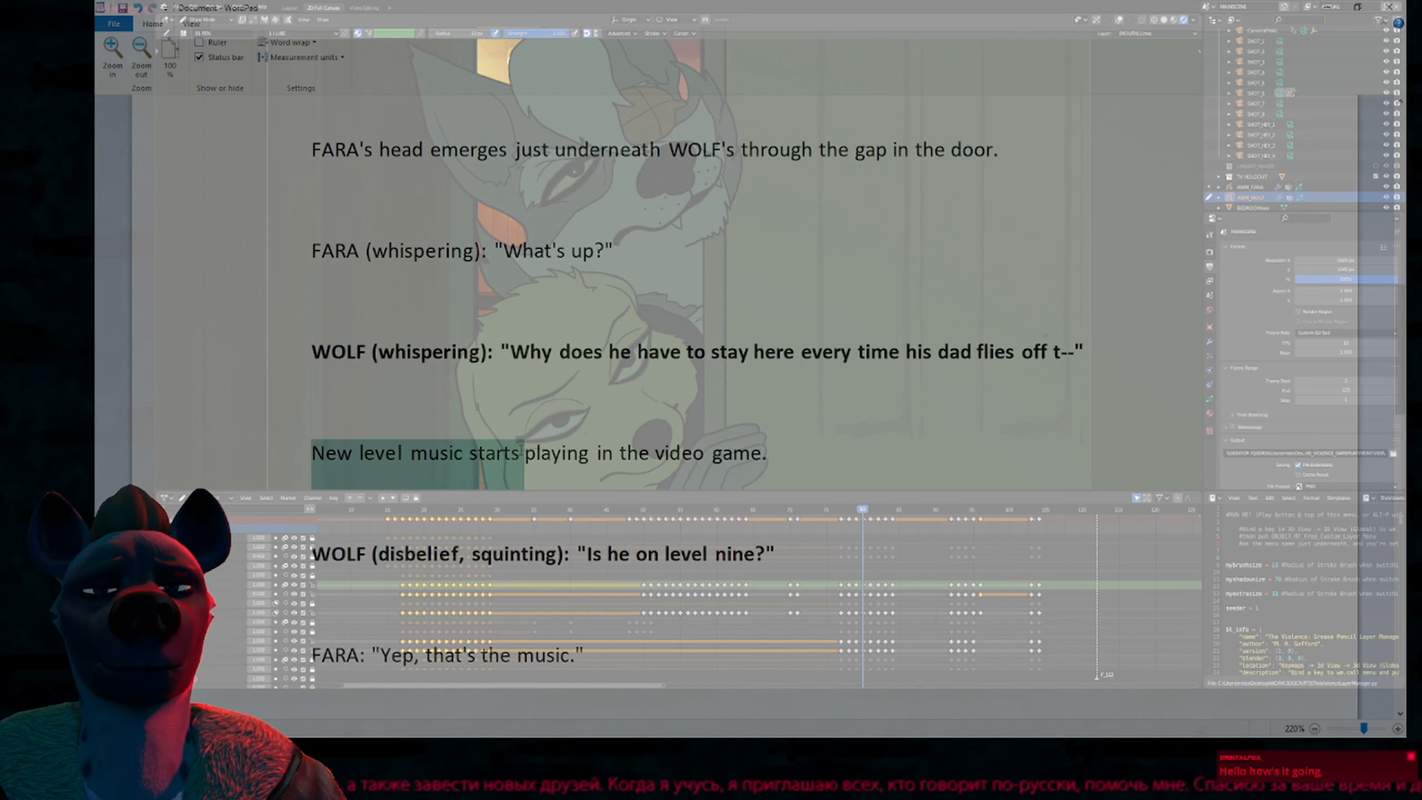
{"action": "left_click_drag", "start_coordinate": [522, 454], "coordinate": [698, 465]}
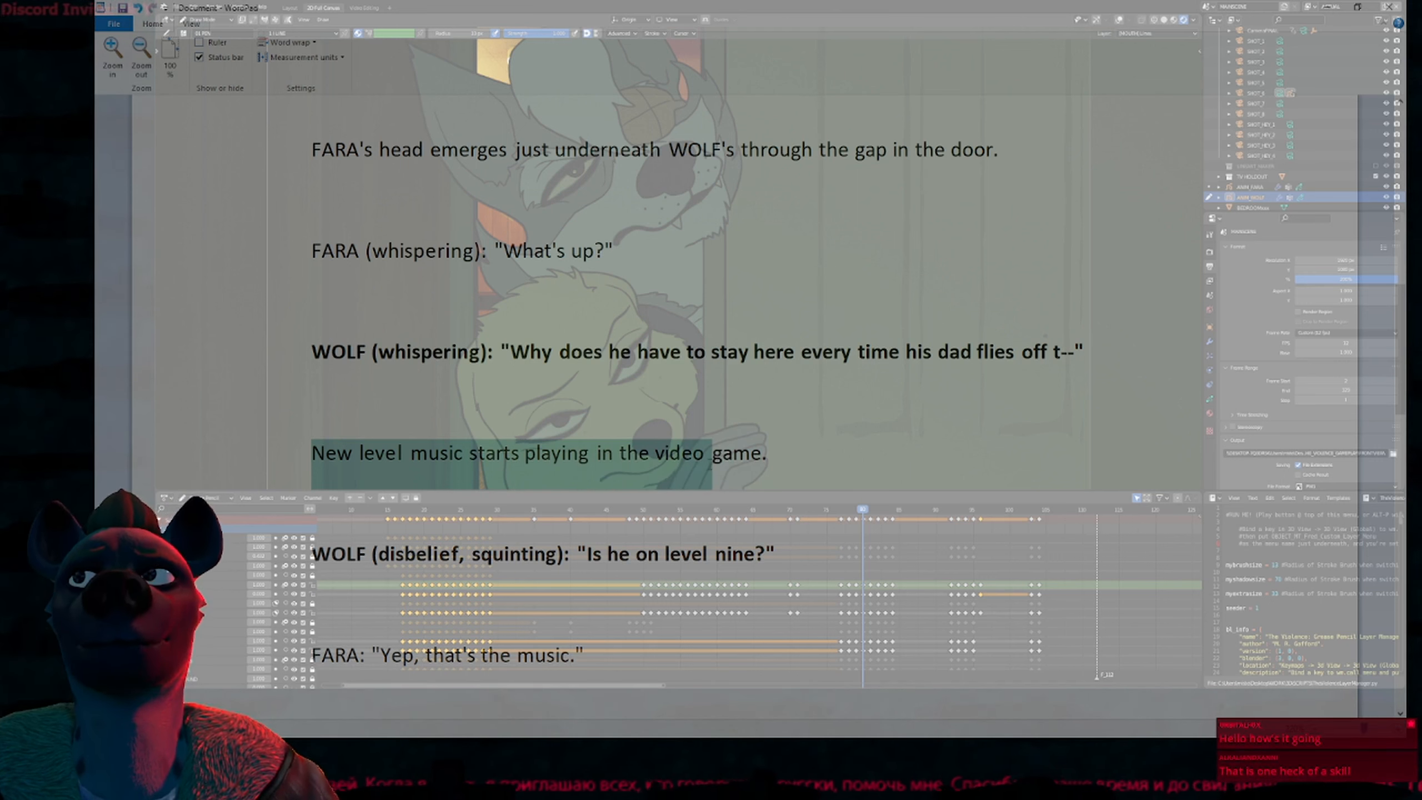
{"action": "left_click_drag", "start_coordinate": [709, 467], "coordinate": [363, 453]}
{"action": "left_click", "coordinate": [332, 361]}
{"action": "scroll", "coordinate": [519, 401], "scroll_direction": "up", "scroll_amount": 1}
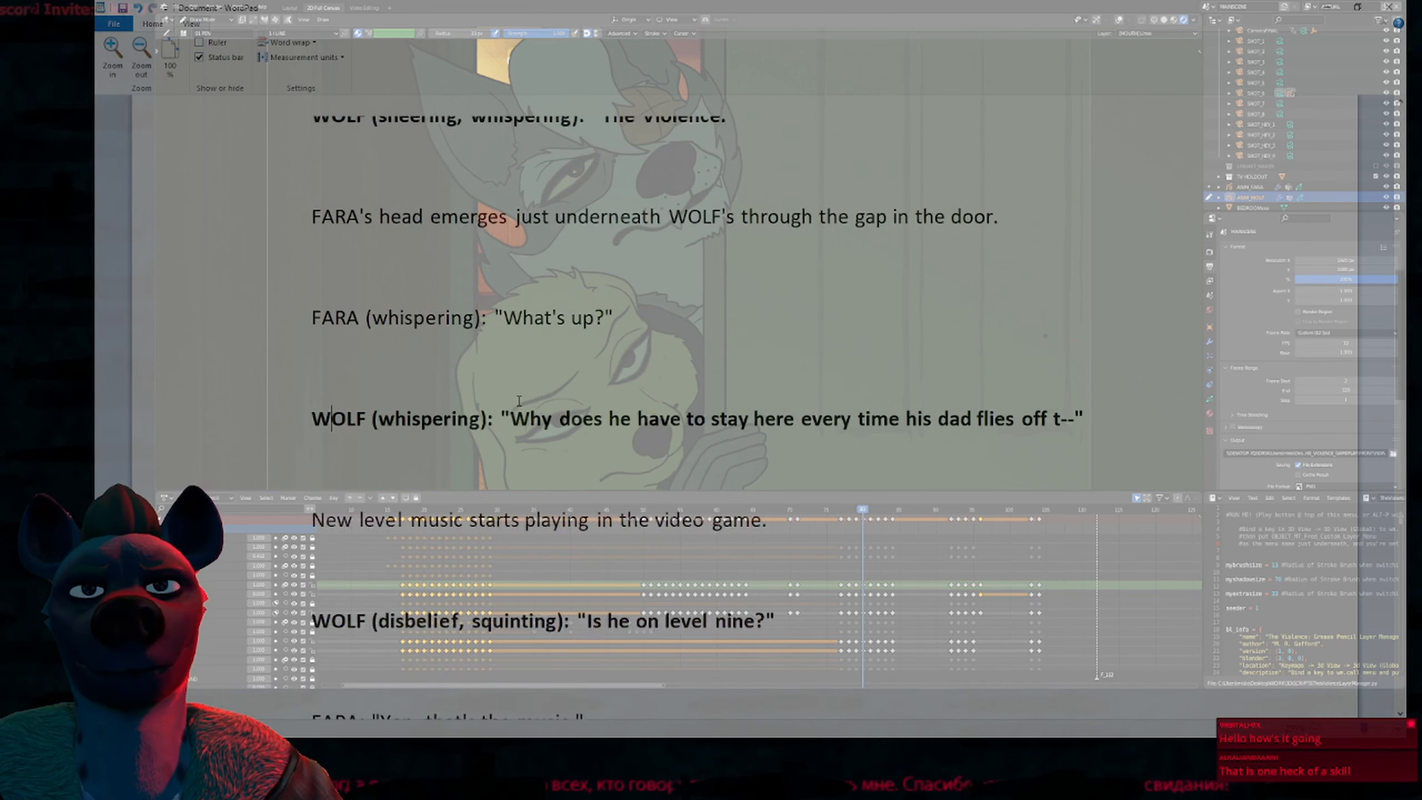
Highlight Wolf's whispered "The Violence." while reading the bedroom door scene, and clear the selection
{"action": "scroll", "coordinate": [519, 402], "scroll_direction": "up", "scroll_amount": 5}
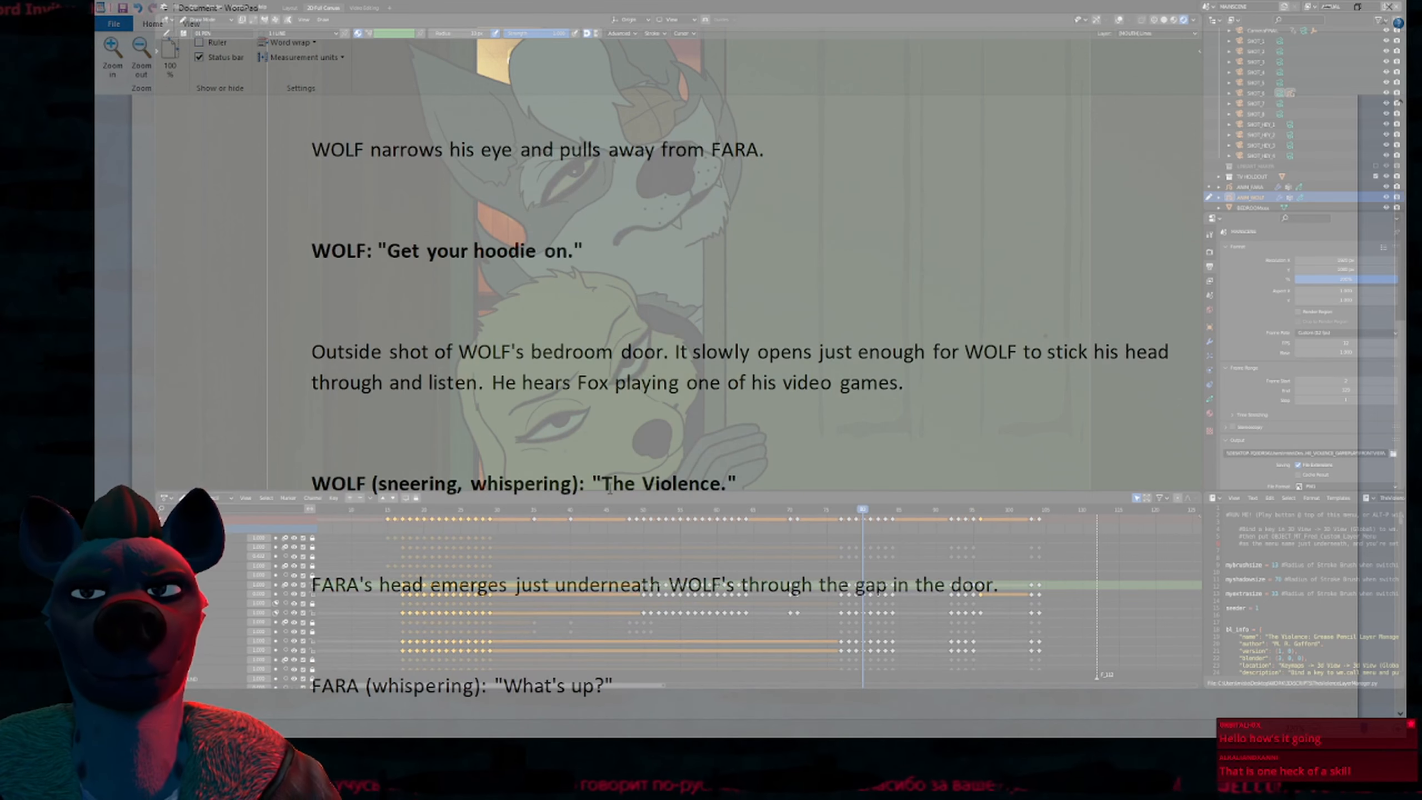
{"action": "left_click_drag", "start_coordinate": [610, 485], "coordinate": [670, 488]}
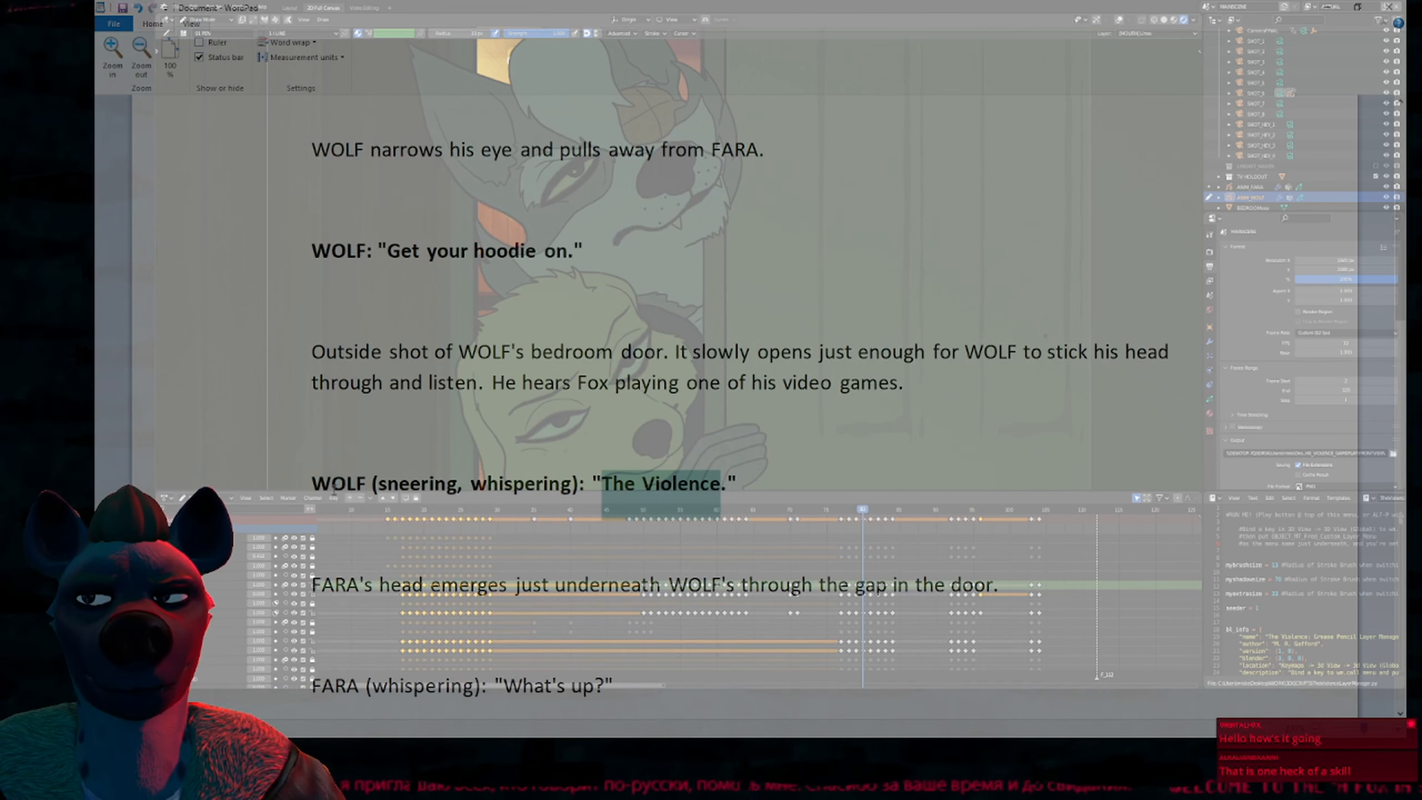
{"action": "scroll", "coordinate": [337, 492], "scroll_direction": "down", "scroll_amount": 2}
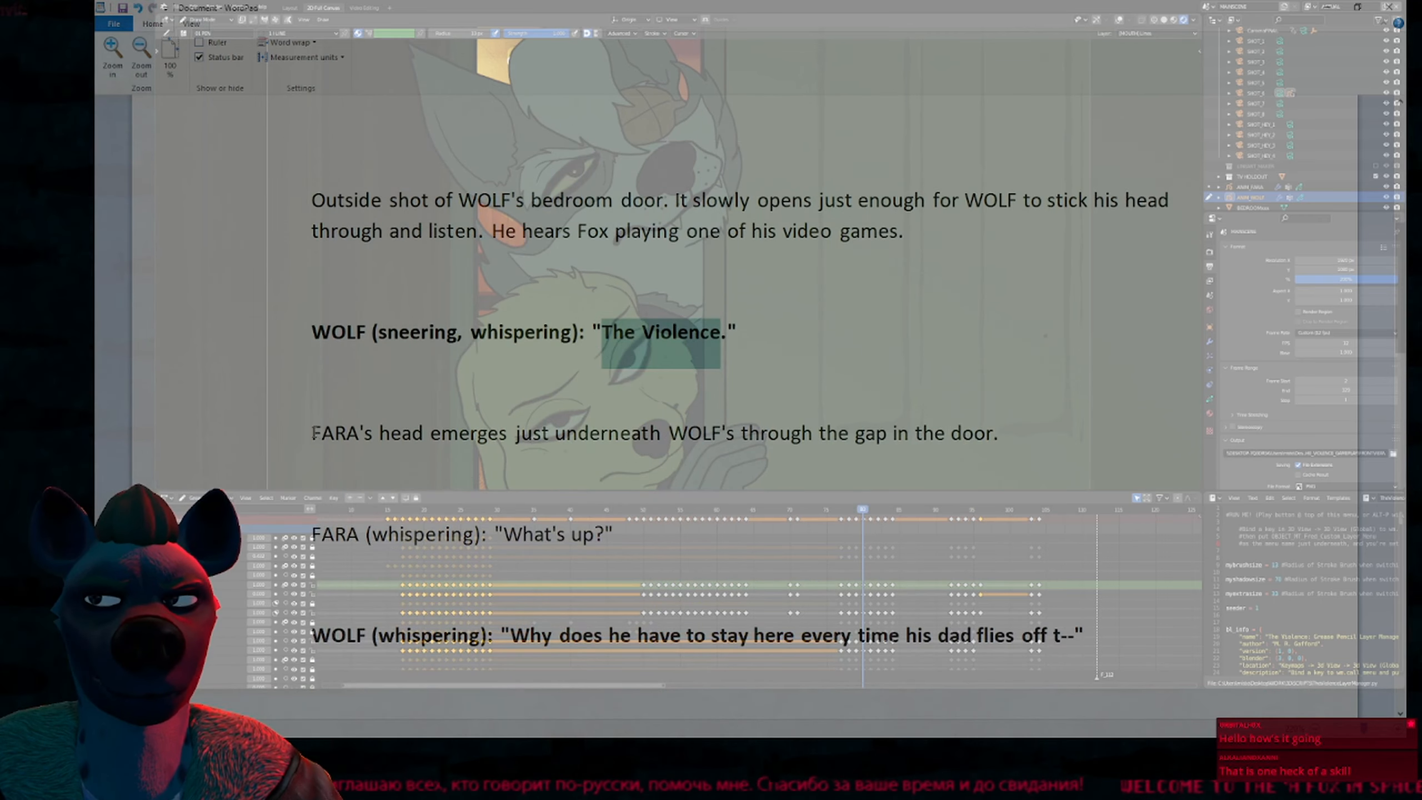
{"action": "left_click", "coordinate": [422, 435]}
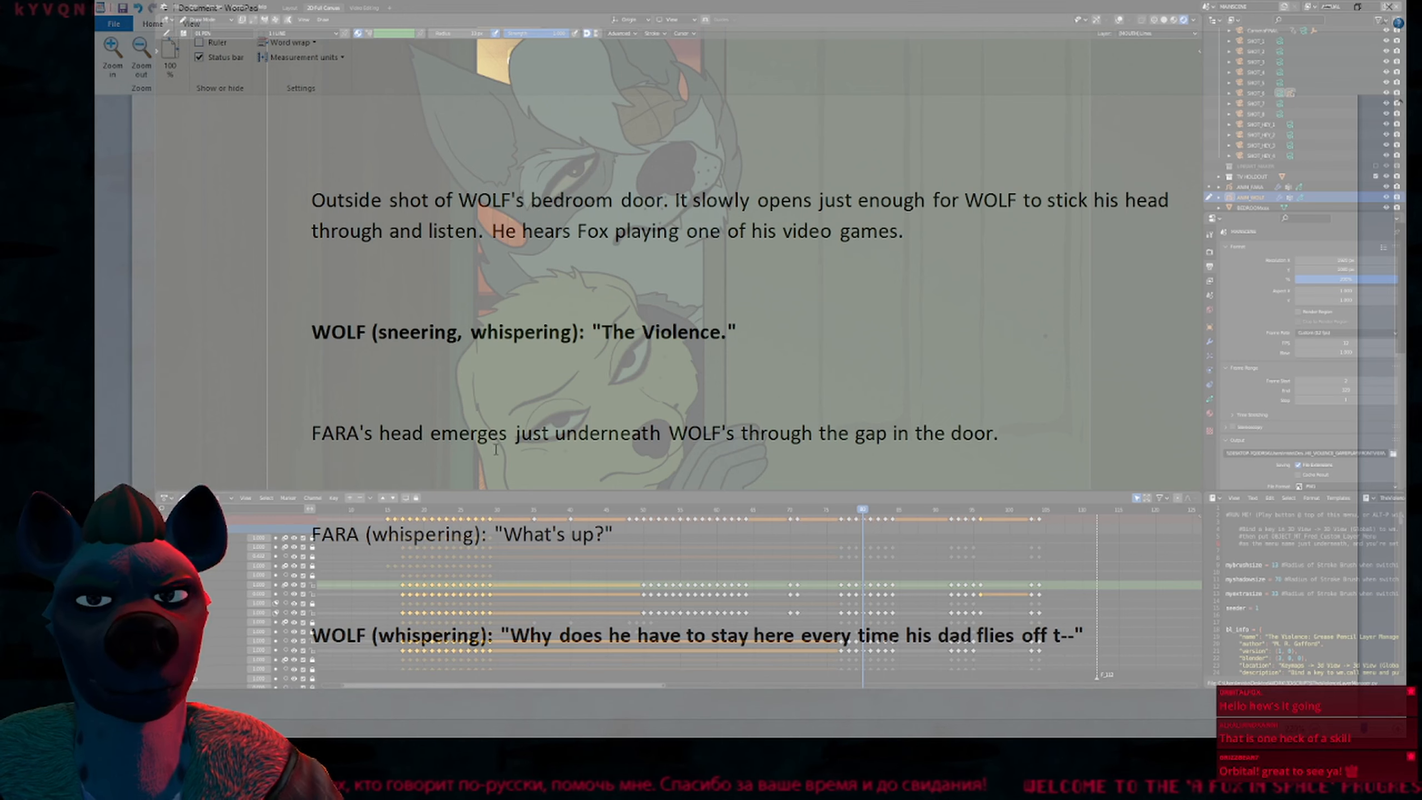
Reread the bedroom door scene from "Get your hoodie on." down to Wolf's "...Well, now's our chance."
{"action": "scroll", "coordinate": [567, 474], "scroll_direction": "down", "scroll_amount": 9}
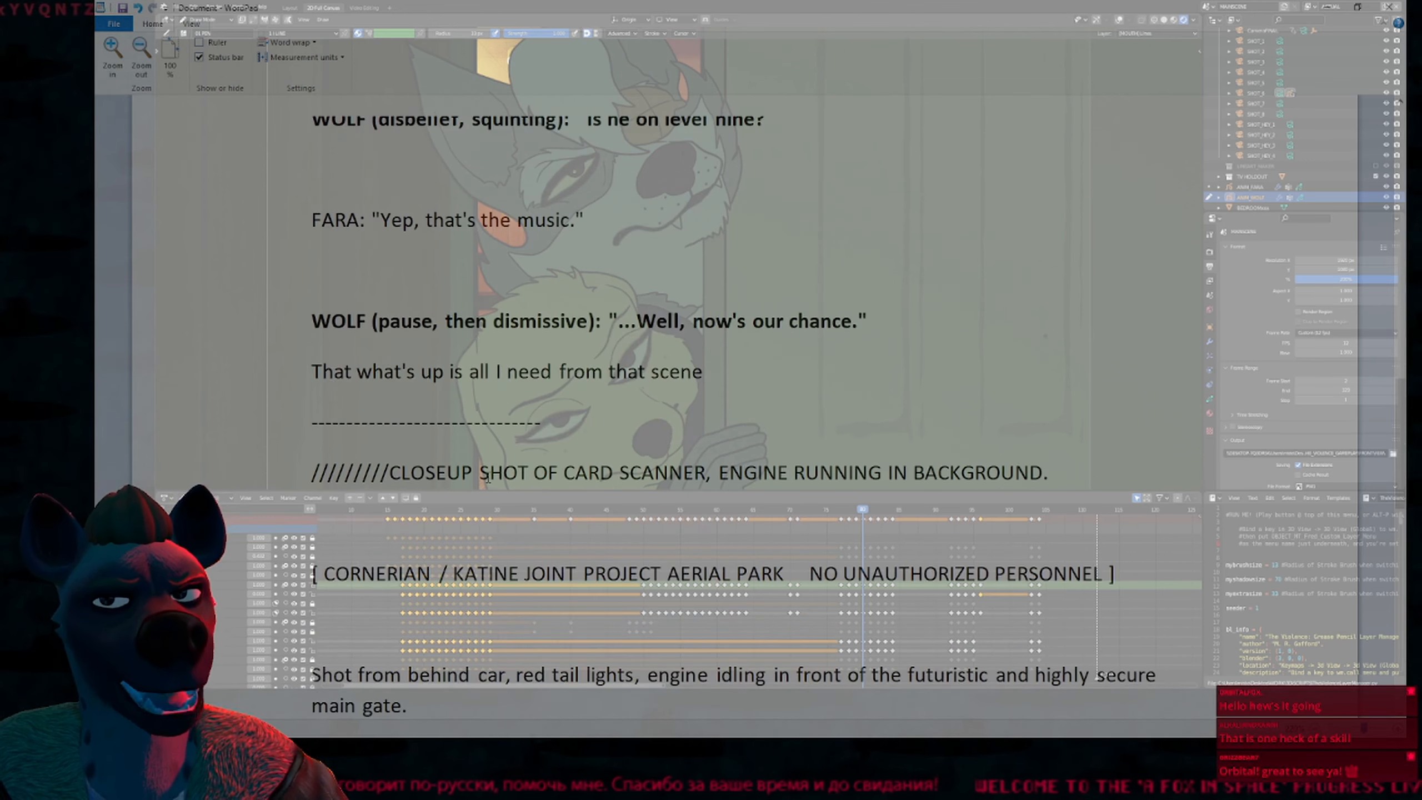
{"action": "scroll", "coordinate": [486, 431], "scroll_direction": "up", "scroll_amount": 3}
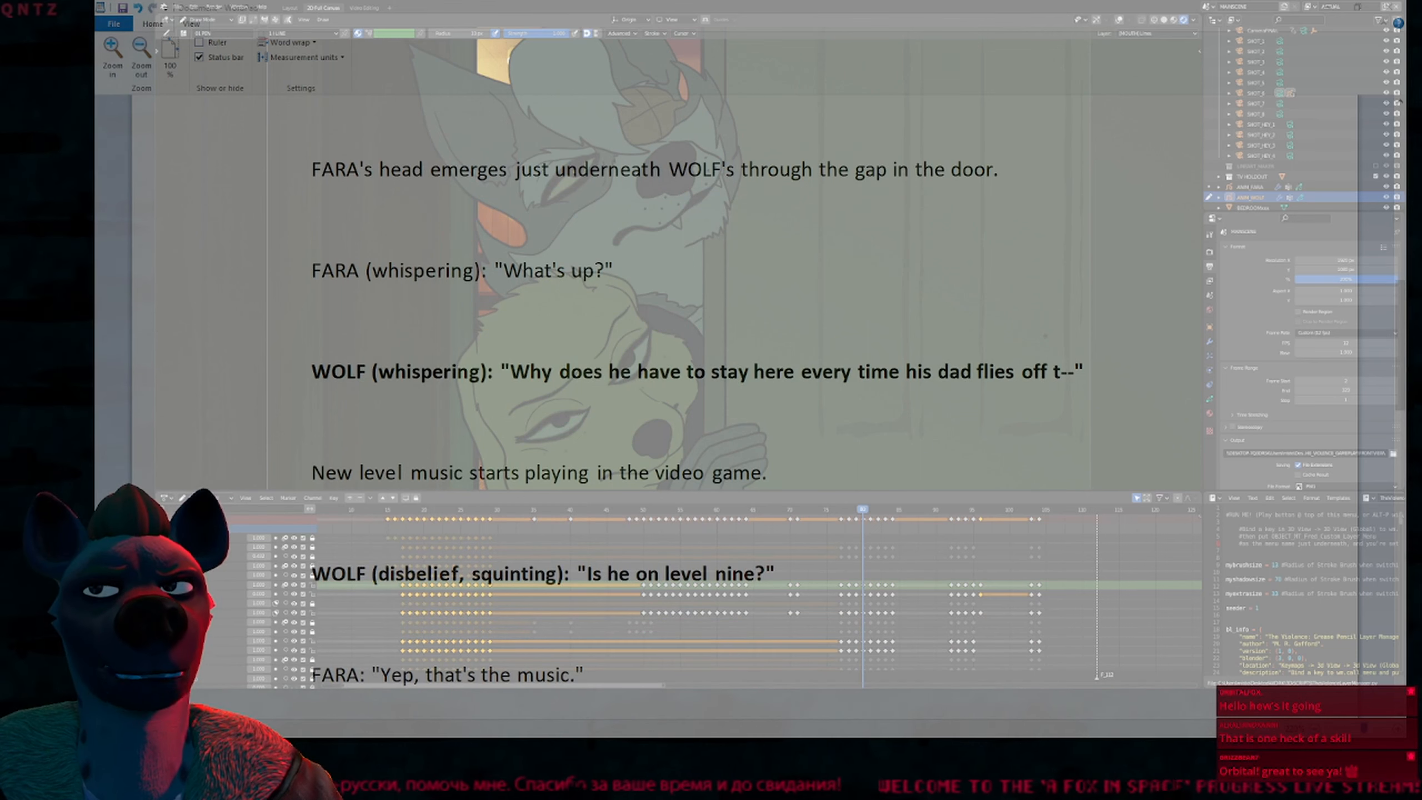
{"action": "scroll", "coordinate": [583, 423], "scroll_direction": "up", "scroll_amount": 10}
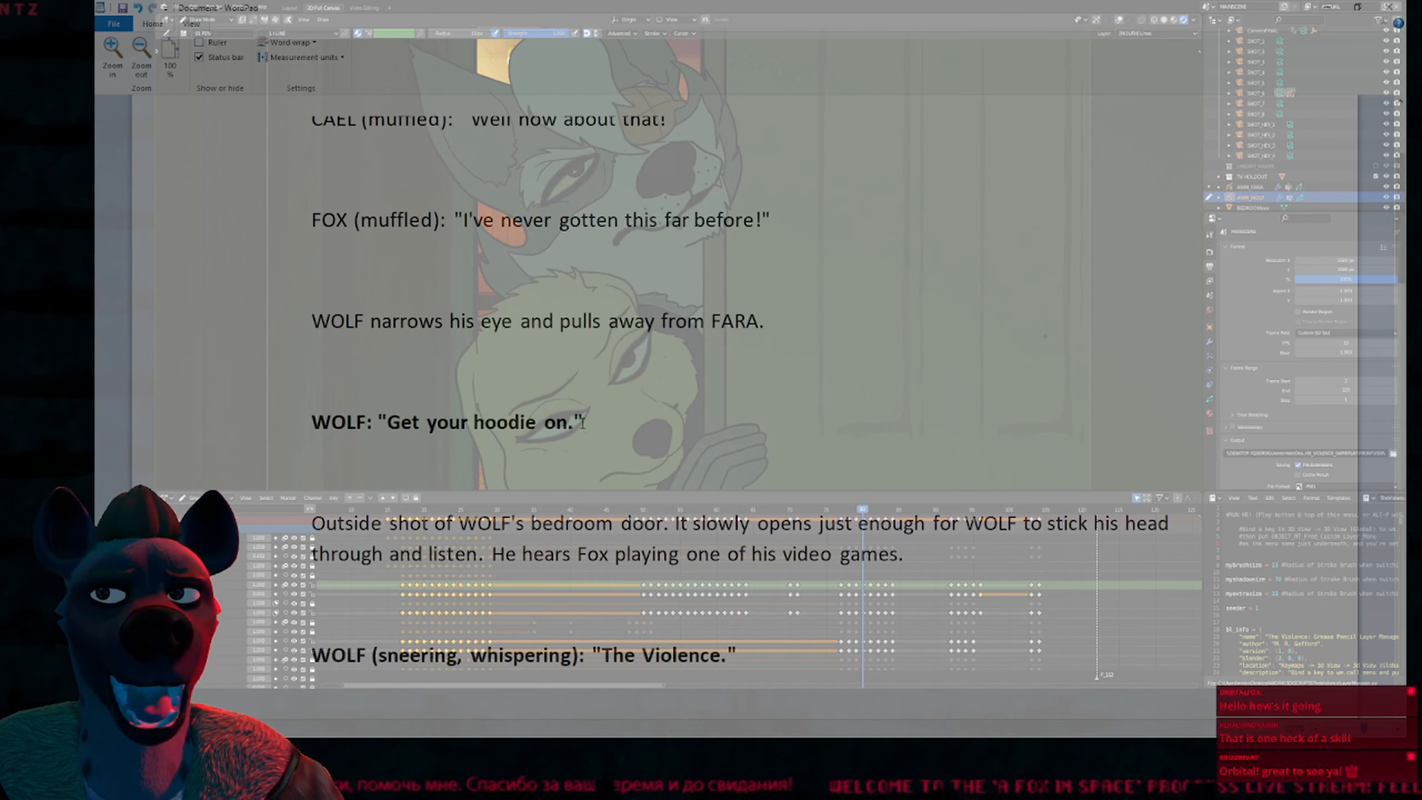
{"action": "scroll", "coordinate": [582, 423], "scroll_direction": "down", "scroll_amount": 5}
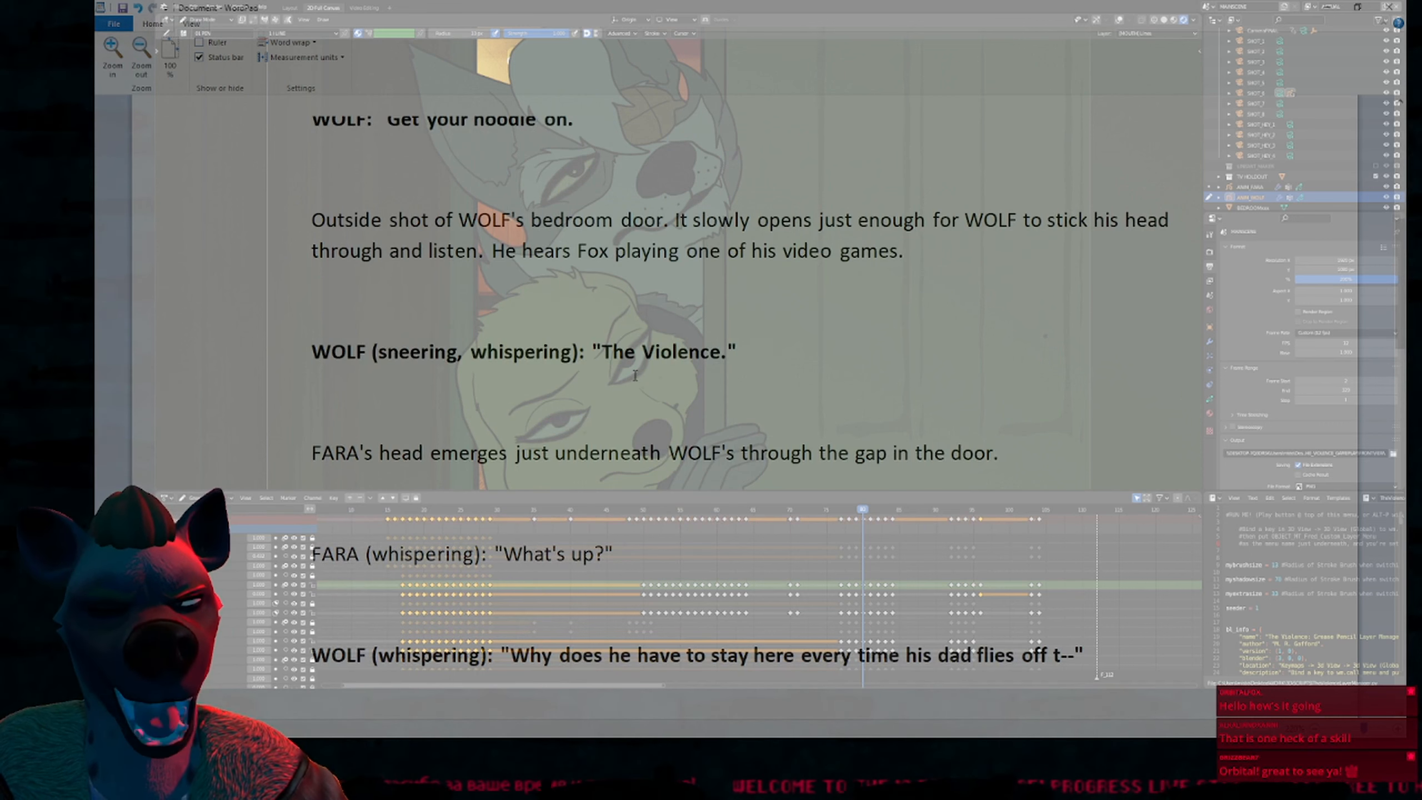
{"action": "scroll", "coordinate": [636, 373], "scroll_direction": "down", "scroll_amount": 2}
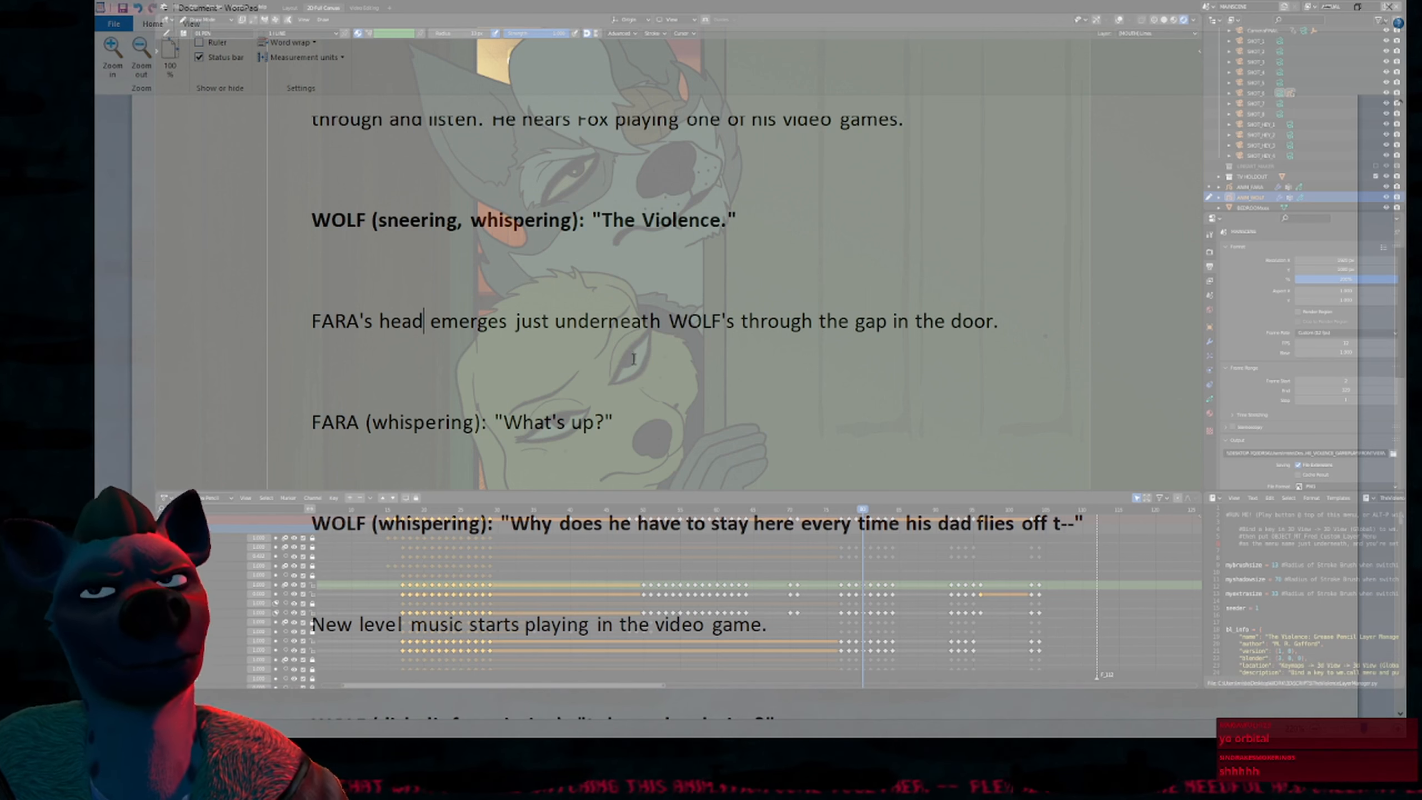
{"action": "scroll", "coordinate": [633, 358], "scroll_direction": "down", "scroll_amount": 3}
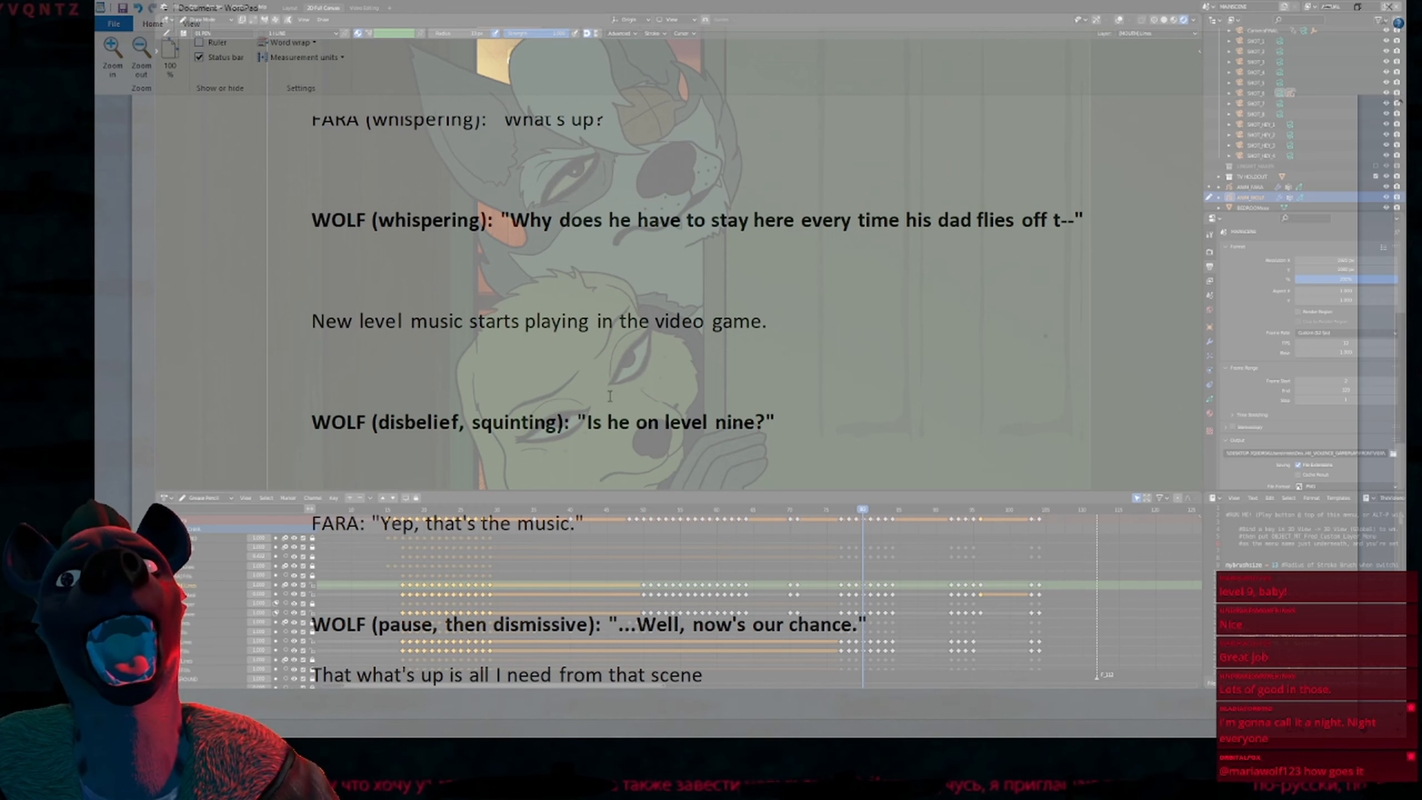
Read the aerial park gate and hangar scene down to Wolf's "You.... are total garbage.", highlight that line and clear the selection
{"action": "scroll", "coordinate": [610, 397], "scroll_direction": "down", "scroll_amount": 8}
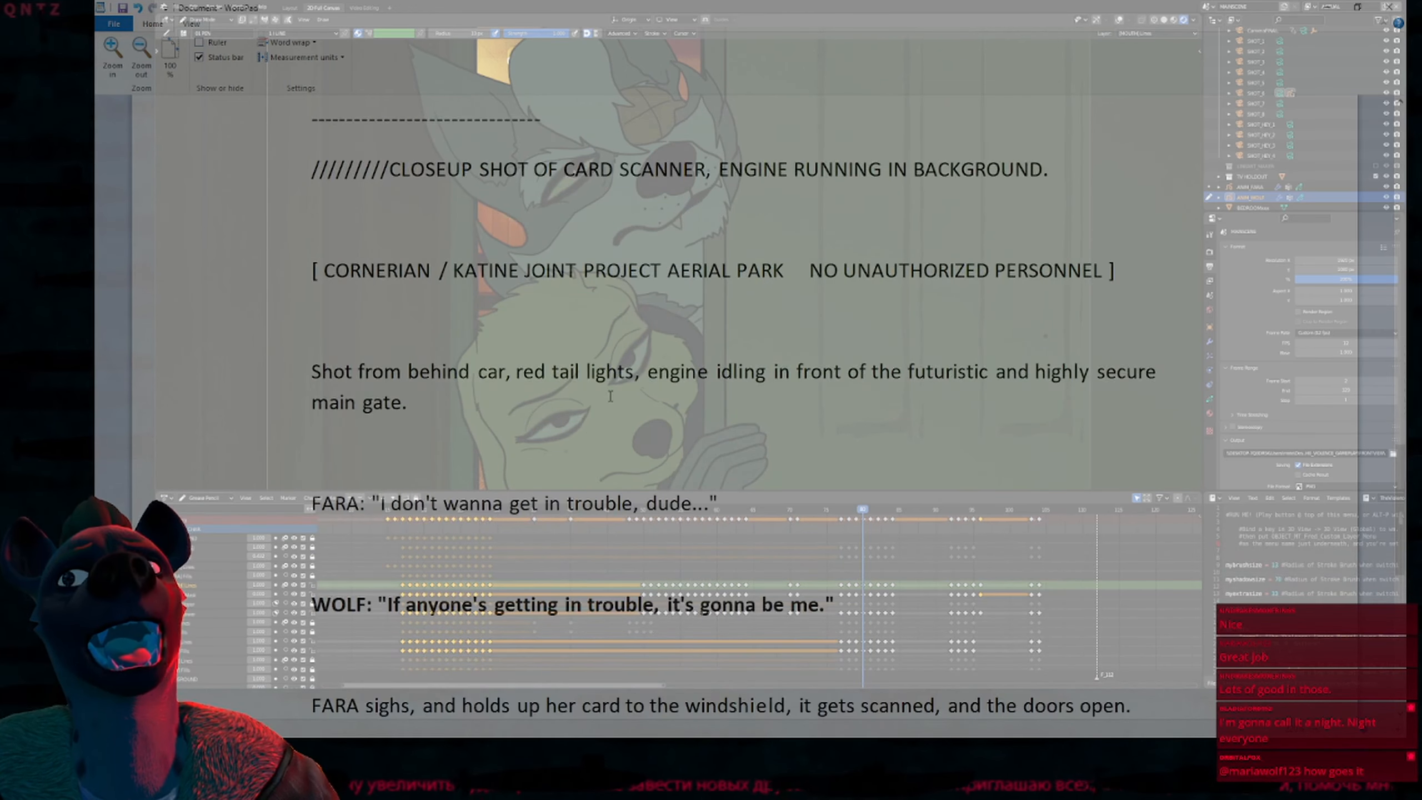
{"action": "scroll", "coordinate": [611, 397], "scroll_direction": "down", "scroll_amount": 6}
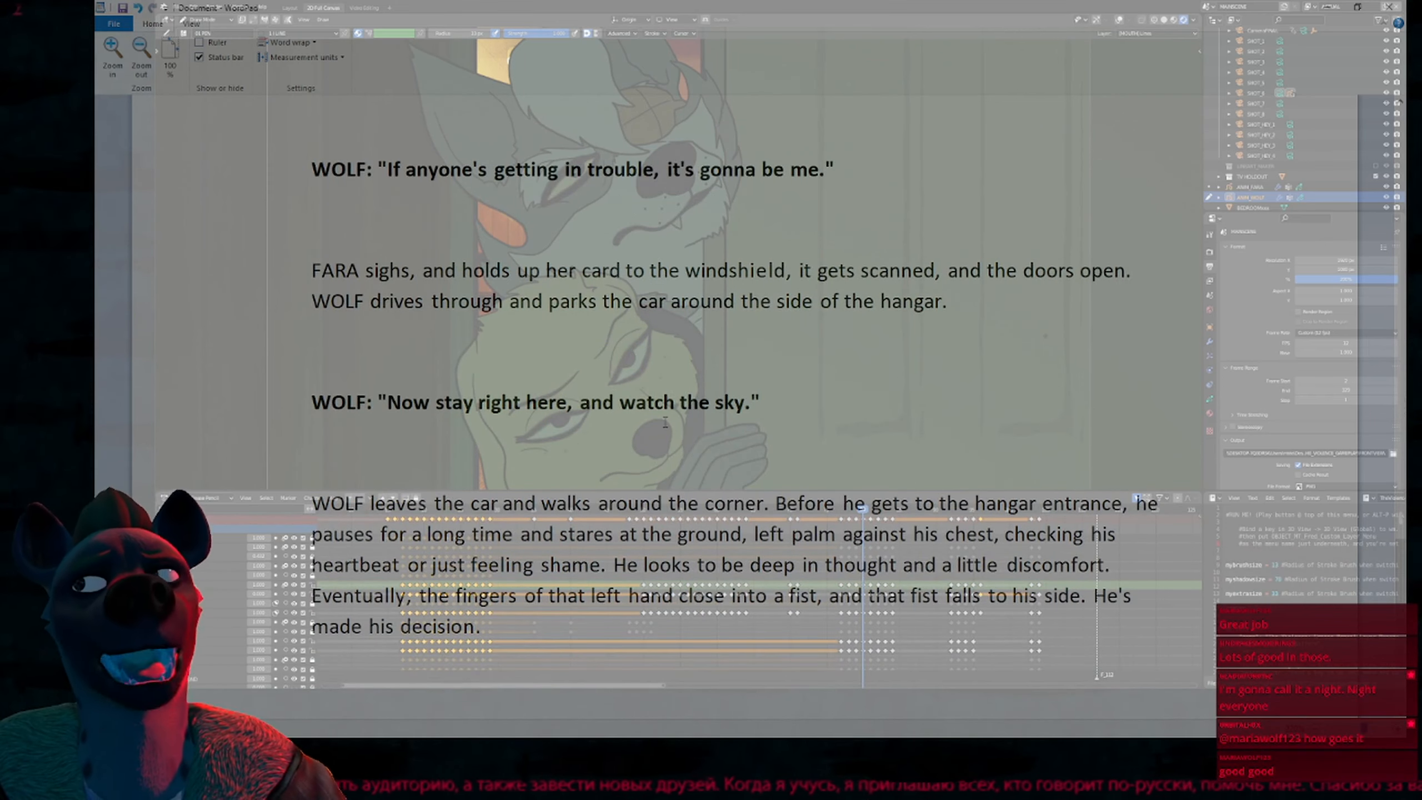
{"action": "scroll", "coordinate": [639, 459], "scroll_direction": "down", "scroll_amount": 2}
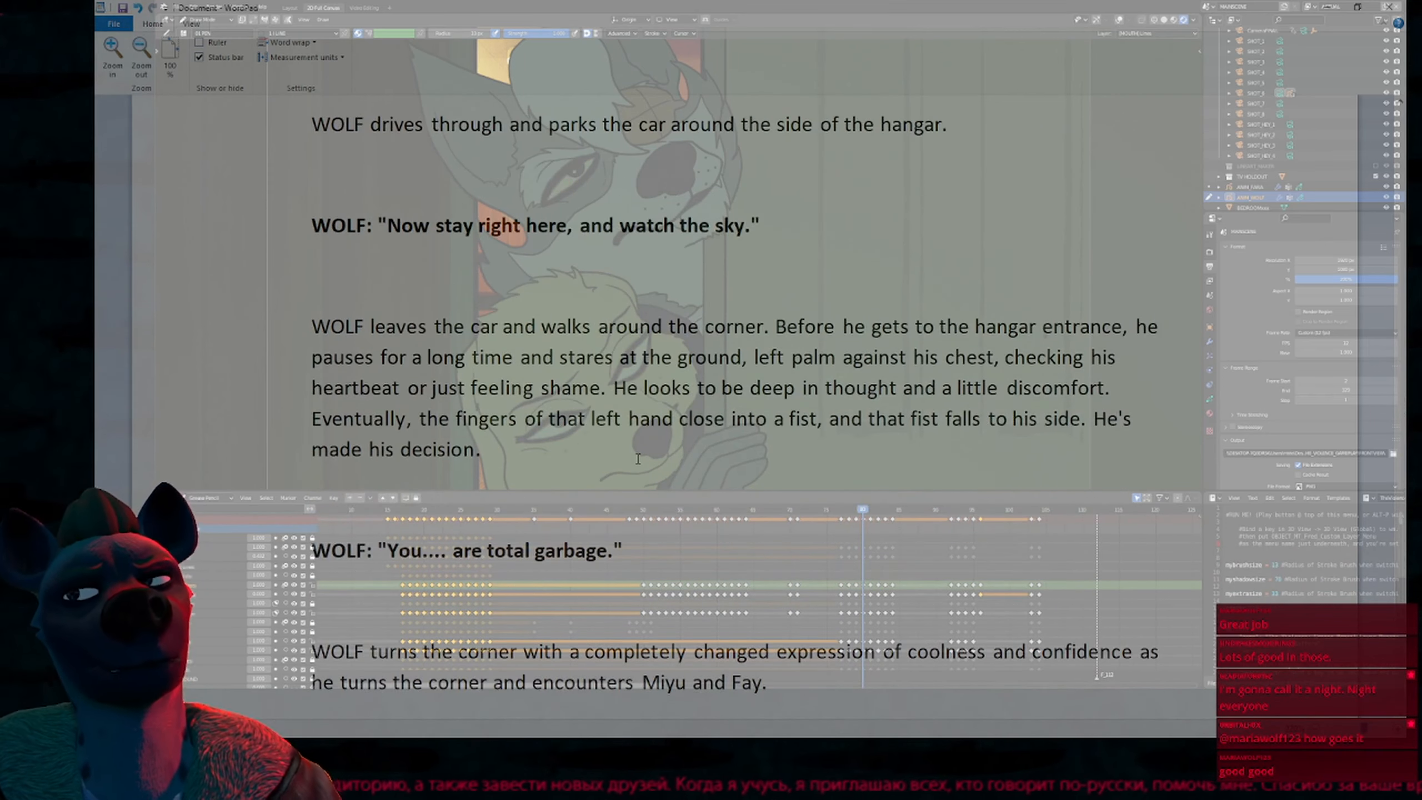
{"action": "scroll", "coordinate": [638, 458], "scroll_direction": "up", "scroll_amount": 5}
{"action": "scroll", "coordinate": [639, 458], "scroll_direction": "down", "scroll_amount": 5}
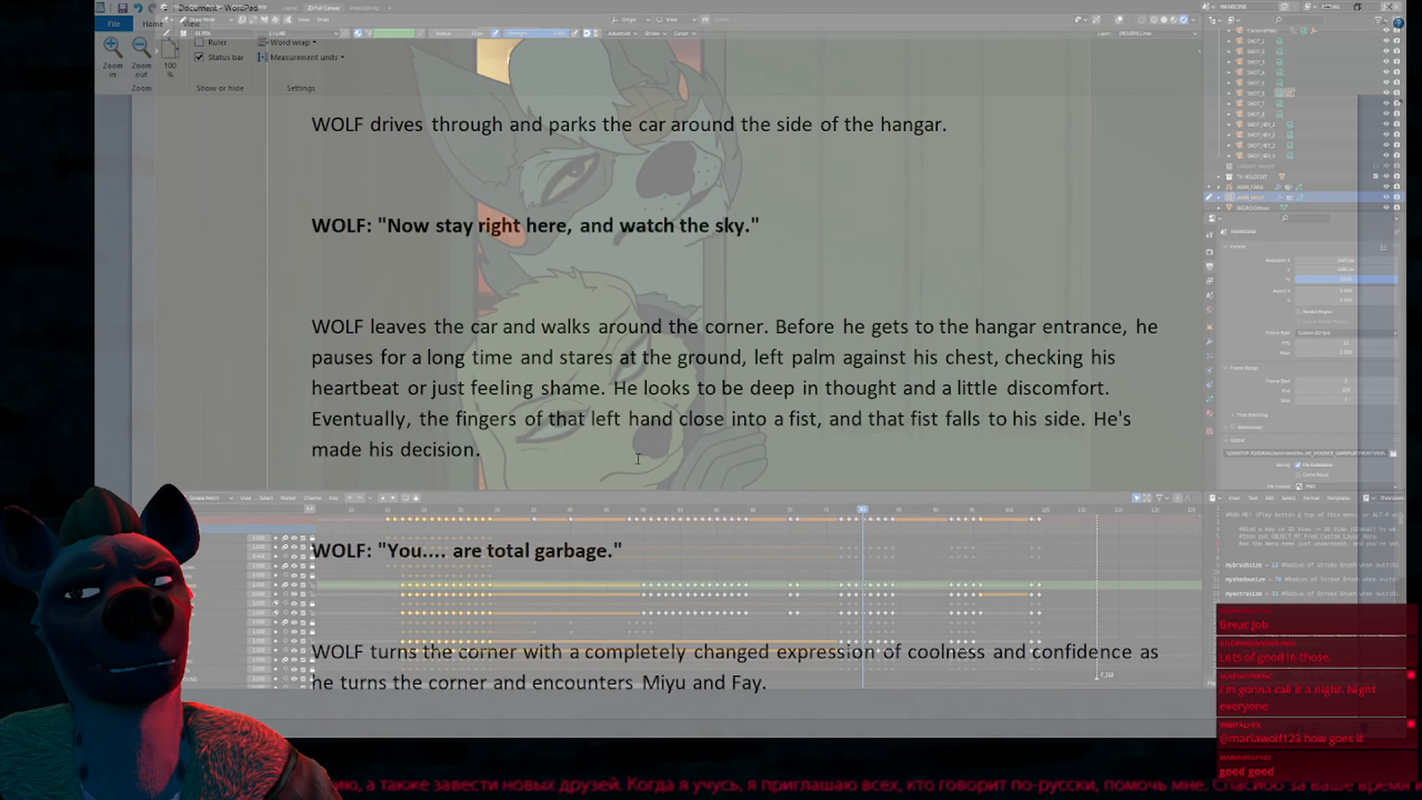
{"action": "scroll", "coordinate": [639, 458], "scroll_direction": "up", "scroll_amount": 5}
{"action": "scroll", "coordinate": [638, 458], "scroll_direction": "down", "scroll_amount": 2}
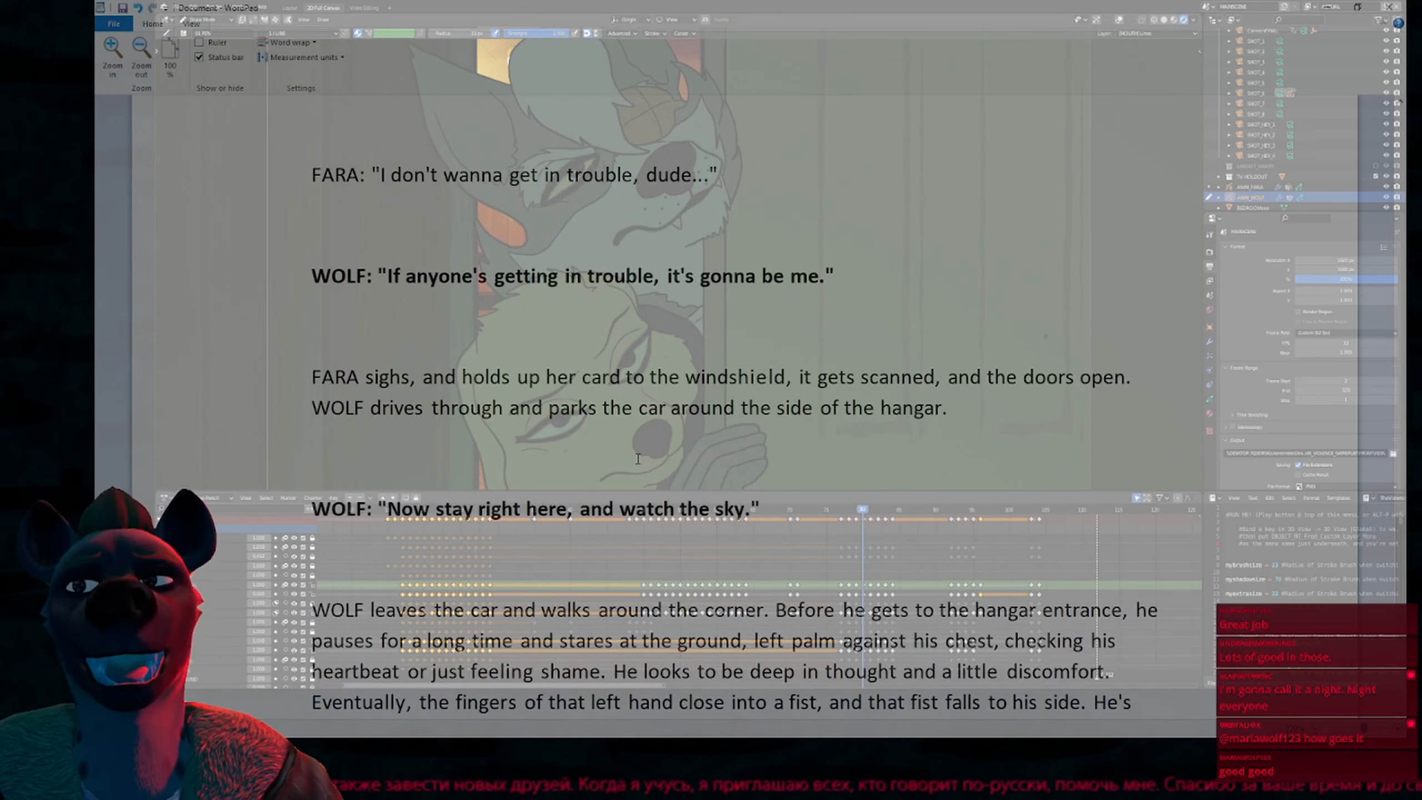
{"action": "scroll", "coordinate": [638, 458], "scroll_direction": "down", "scroll_amount": 3}
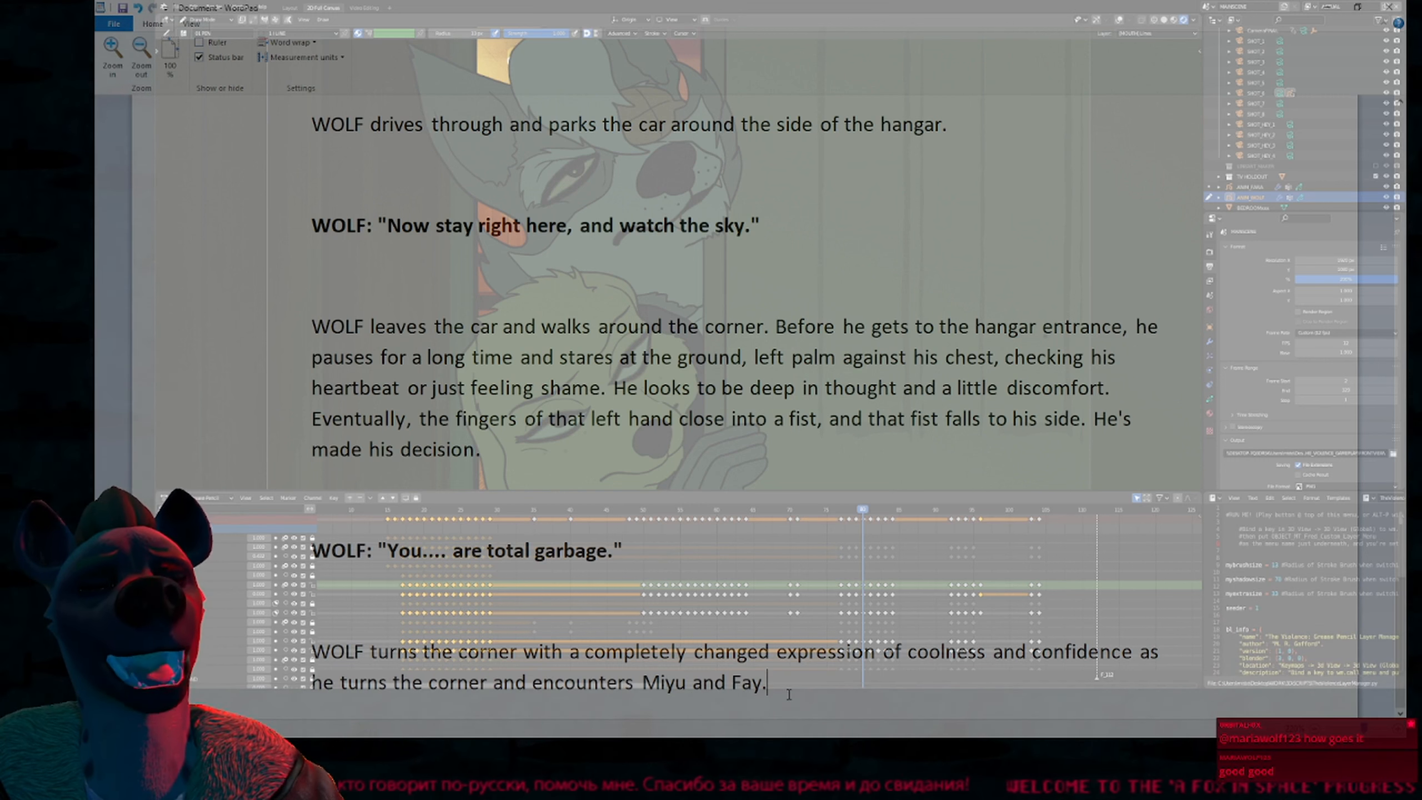
{"action": "left_click_drag", "start_coordinate": [644, 547], "coordinate": [281, 554]}
{"action": "left_click", "coordinate": [652, 552]}
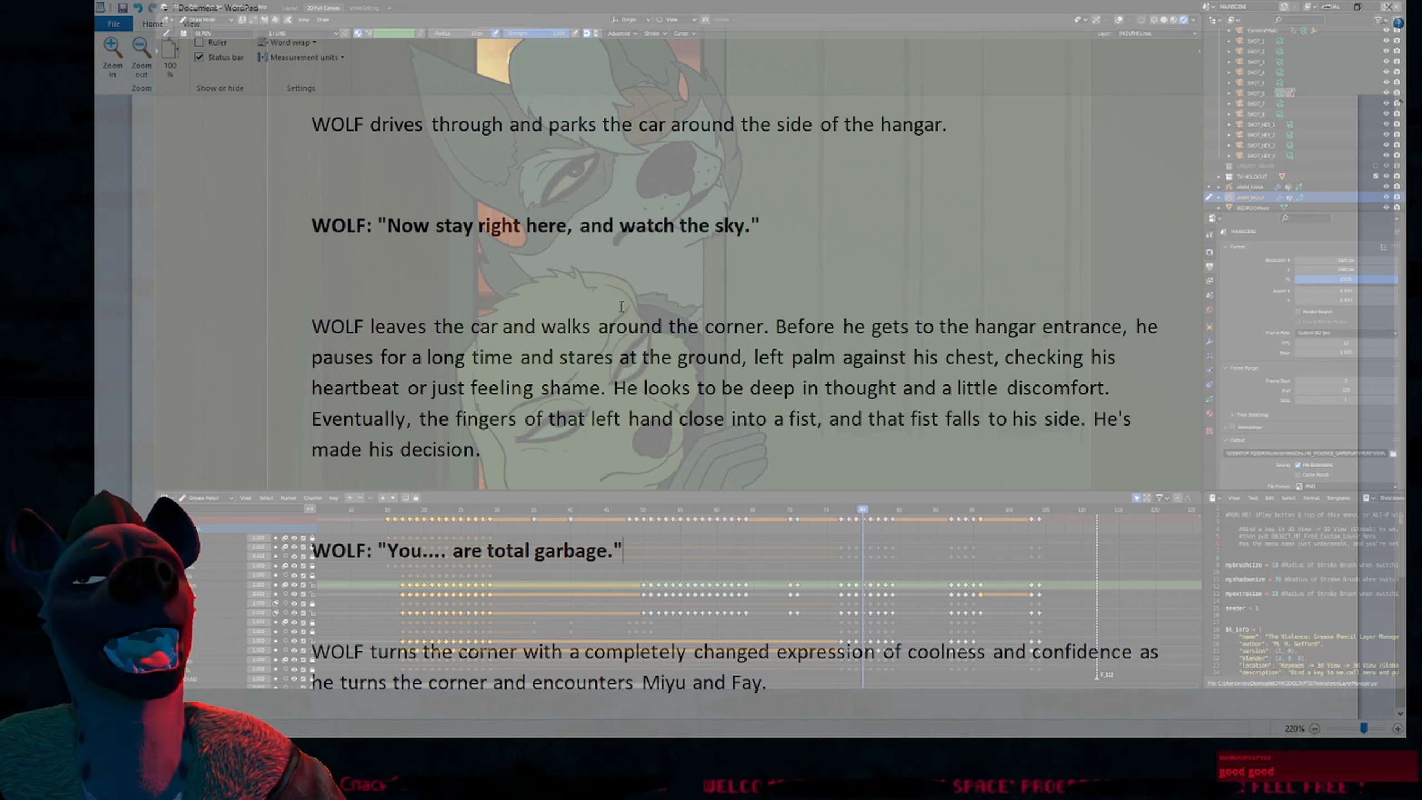
{"action": "left_click", "coordinate": [631, 277]}
{"action": "left_click", "coordinate": [607, 177]}
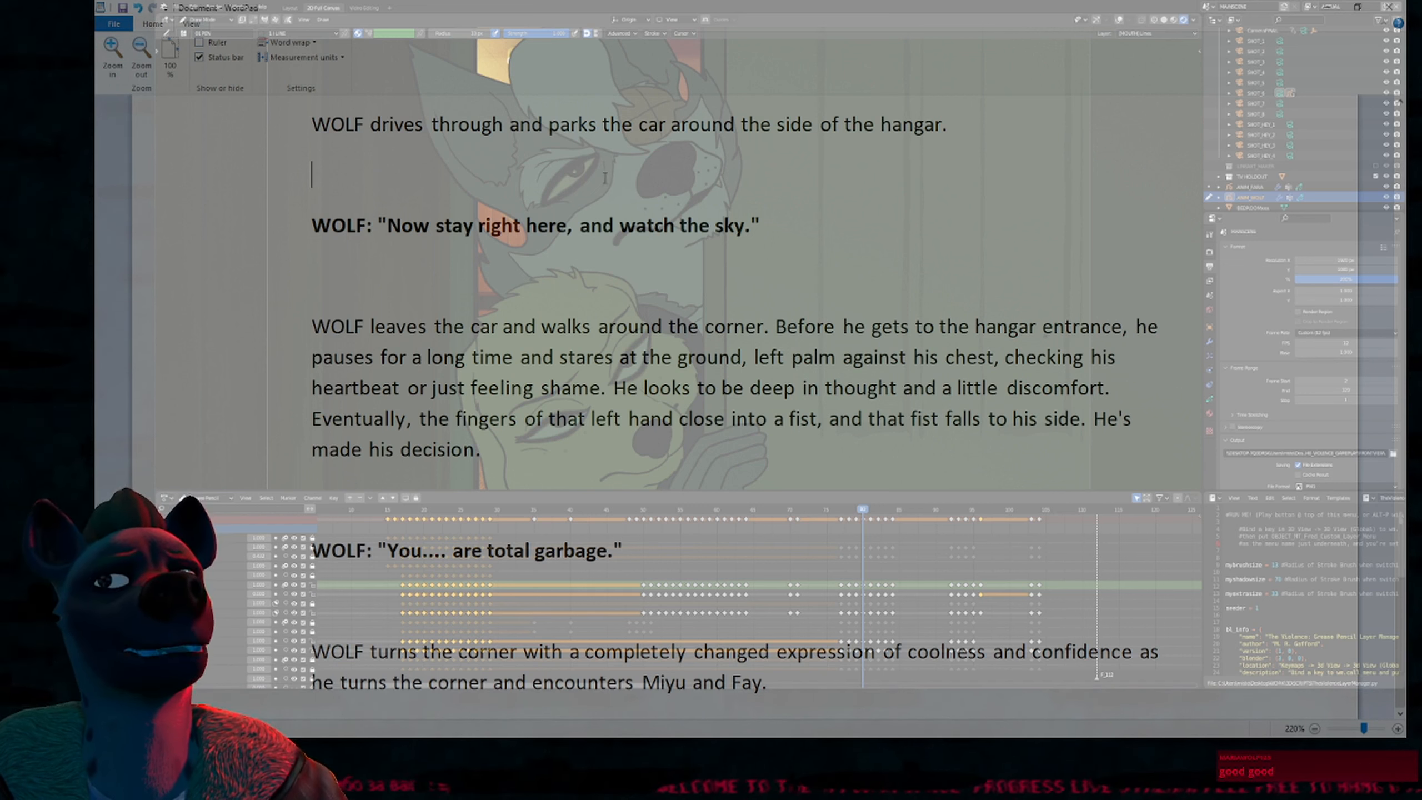
{"action": "left_click", "coordinate": [553, 256]}
{"action": "left_click", "coordinate": [550, 266]}
{"action": "left_click", "coordinate": [544, 179]}
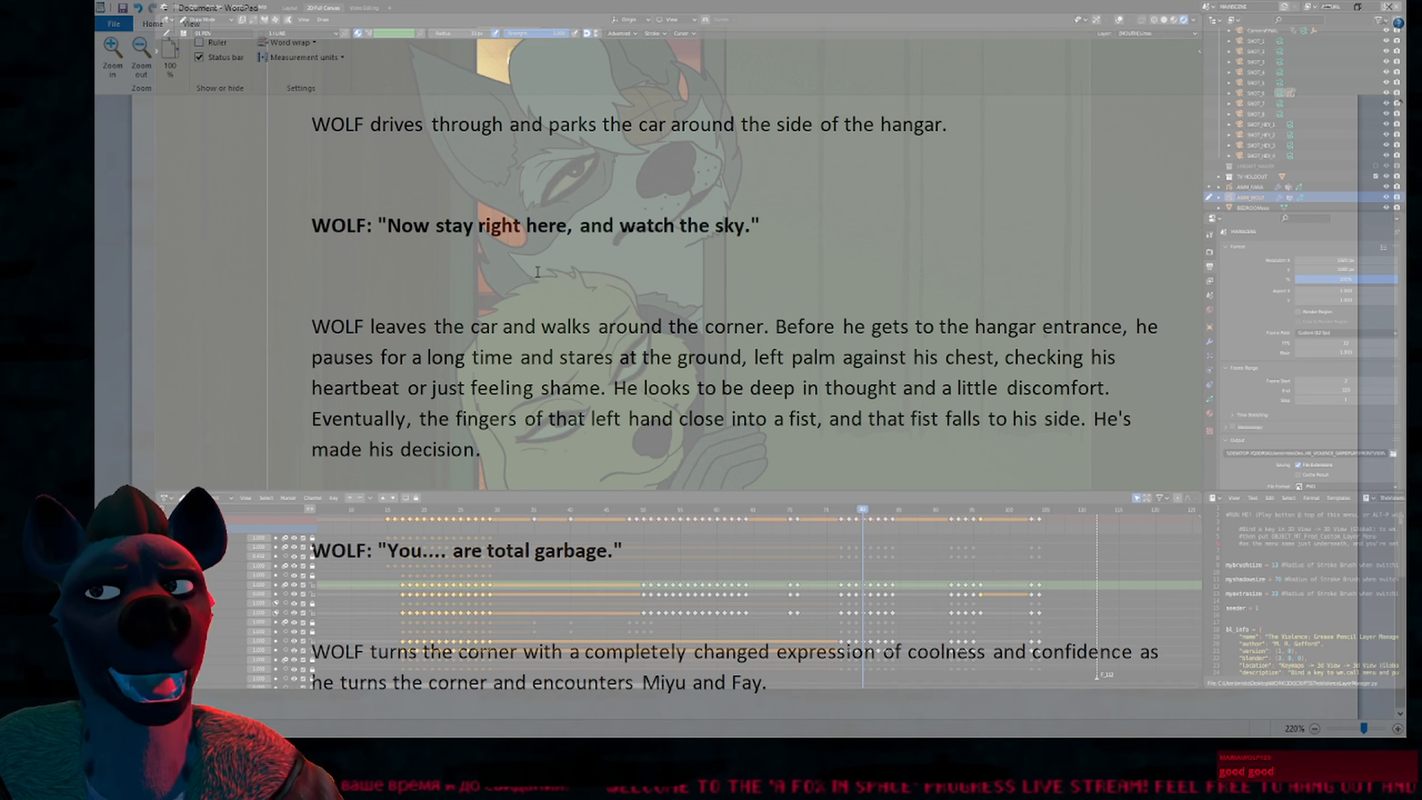
{"action": "left_click", "coordinate": [542, 182]}
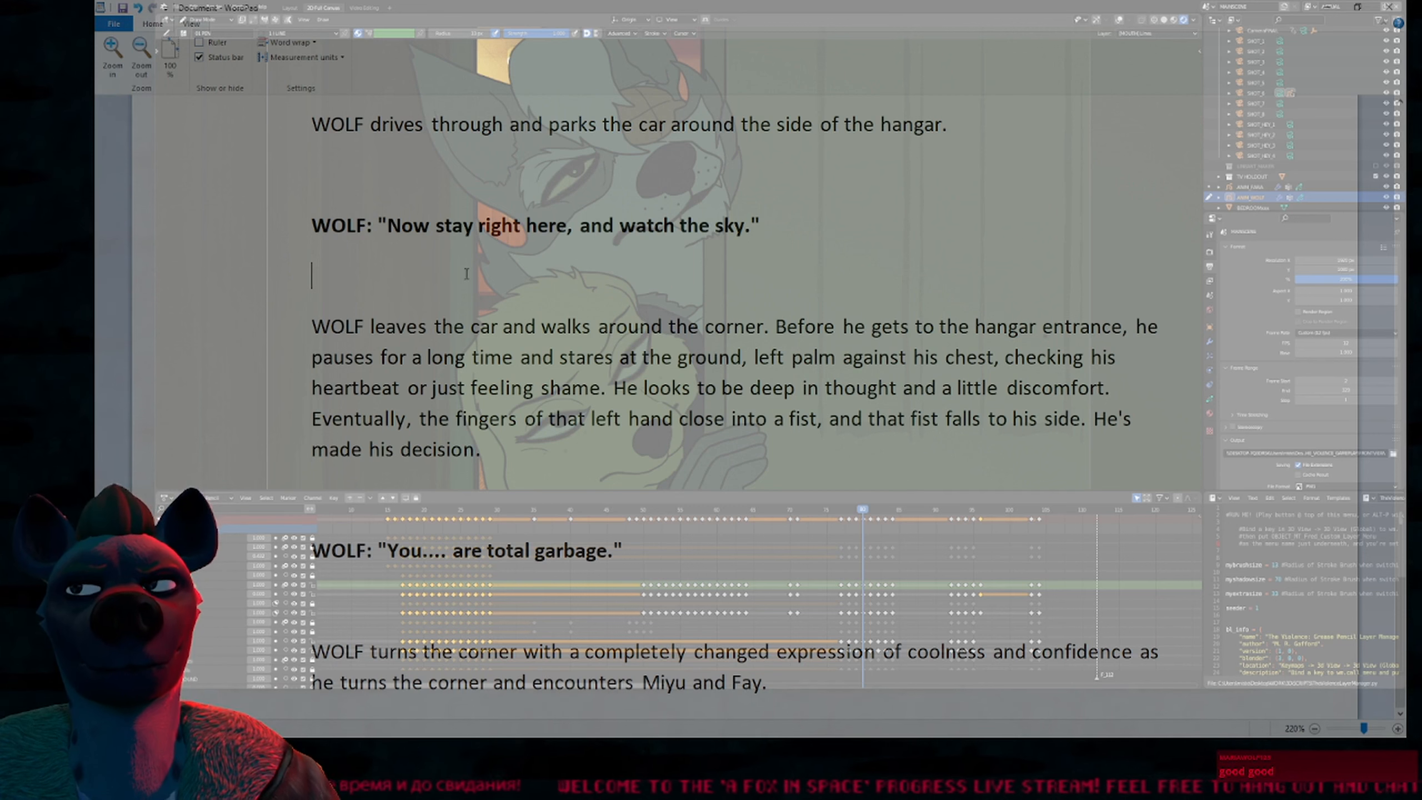
{"action": "left_click", "coordinate": [577, 269]}
{"action": "left_click", "coordinate": [594, 193]}
{"action": "left_click", "coordinate": [570, 276]}
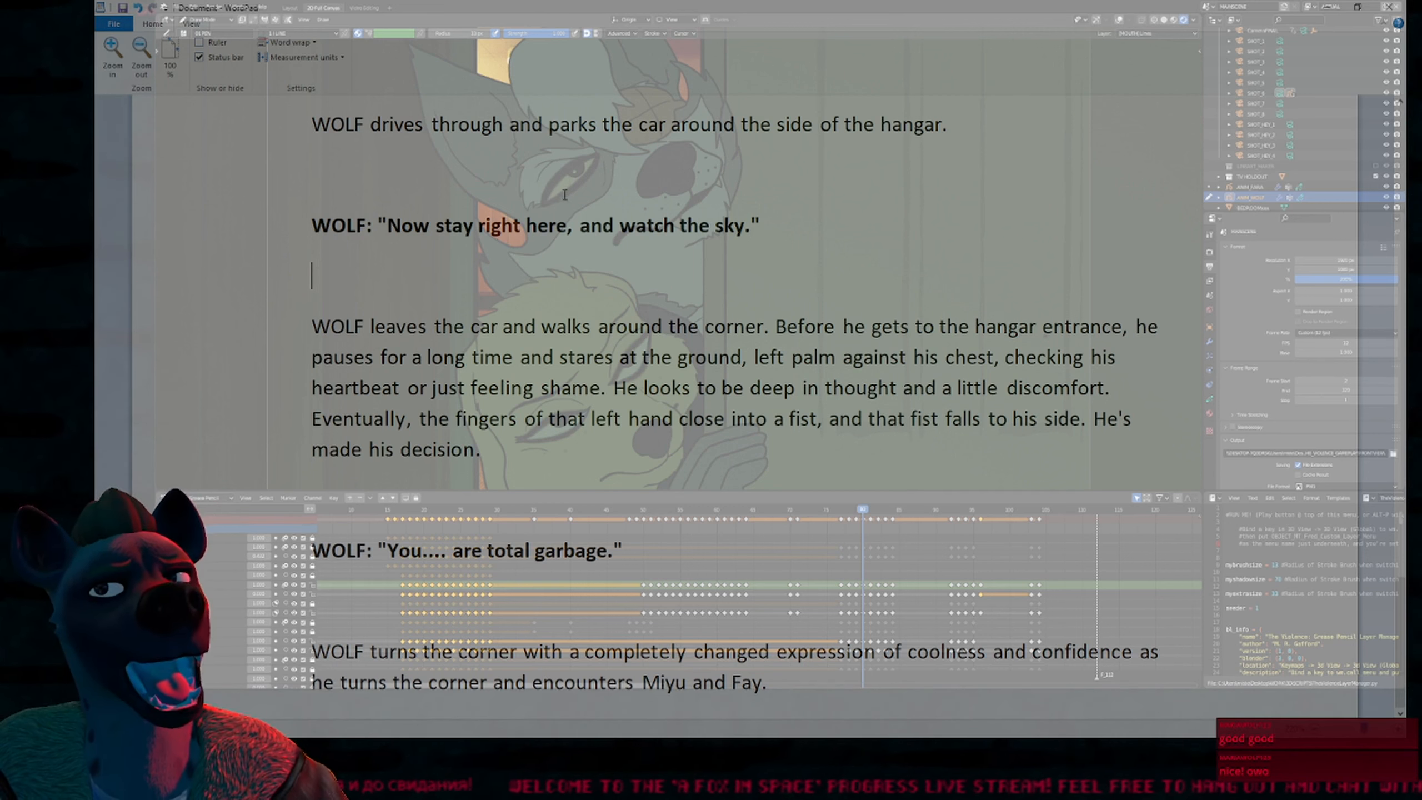
{"action": "left_click", "coordinate": [554, 499]}
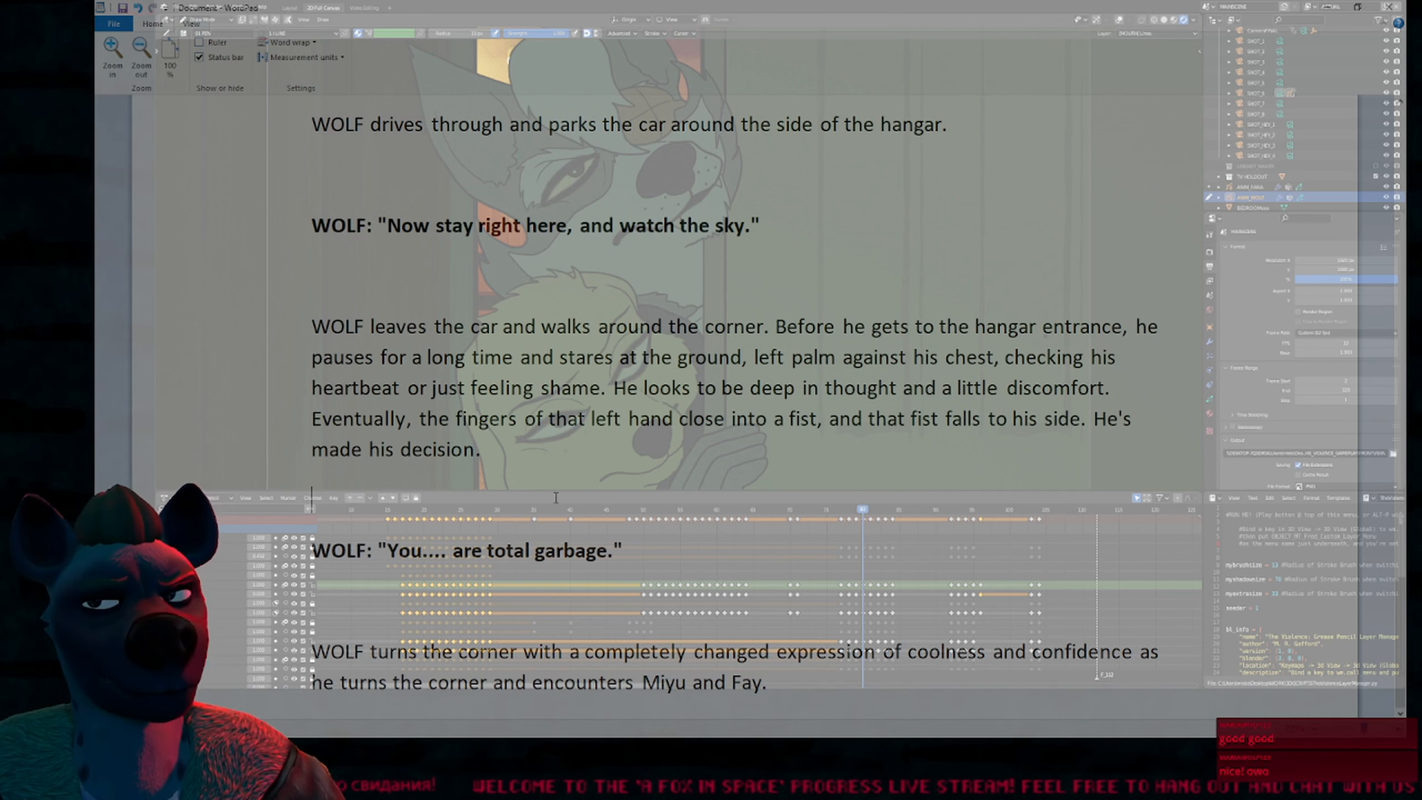
{"action": "left_click", "coordinate": [525, 598]}
Reread Wolf's lines at the gate and hangar, and reduce the script's zoom slightly
{"action": "scroll", "coordinate": [542, 285], "scroll_direction": "up", "scroll_amount": 6}
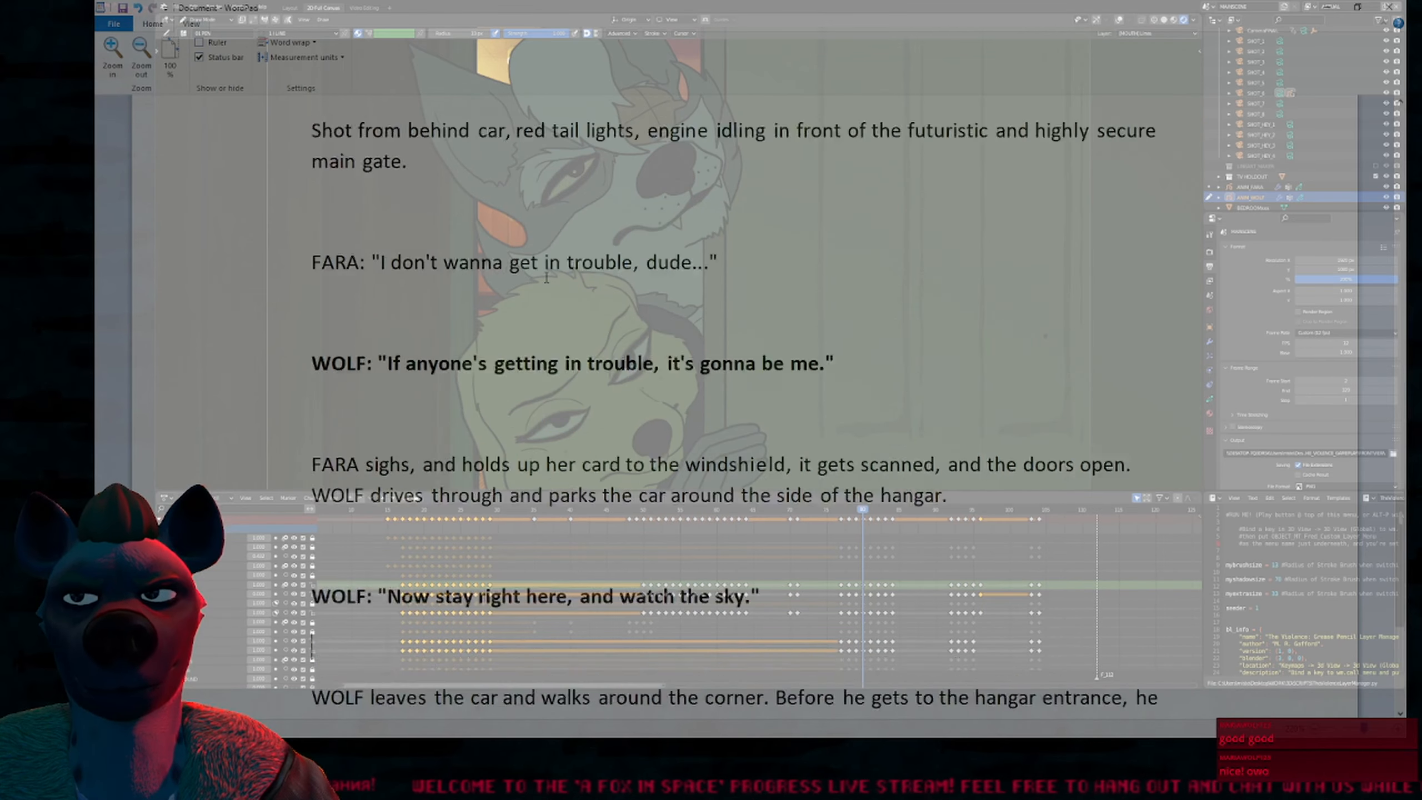
{"action": "scroll", "coordinate": [542, 284], "scroll_direction": "down", "scroll_amount": 3}
{"action": "scroll", "coordinate": [547, 278], "scroll_direction": "down", "scroll_amount": 3}
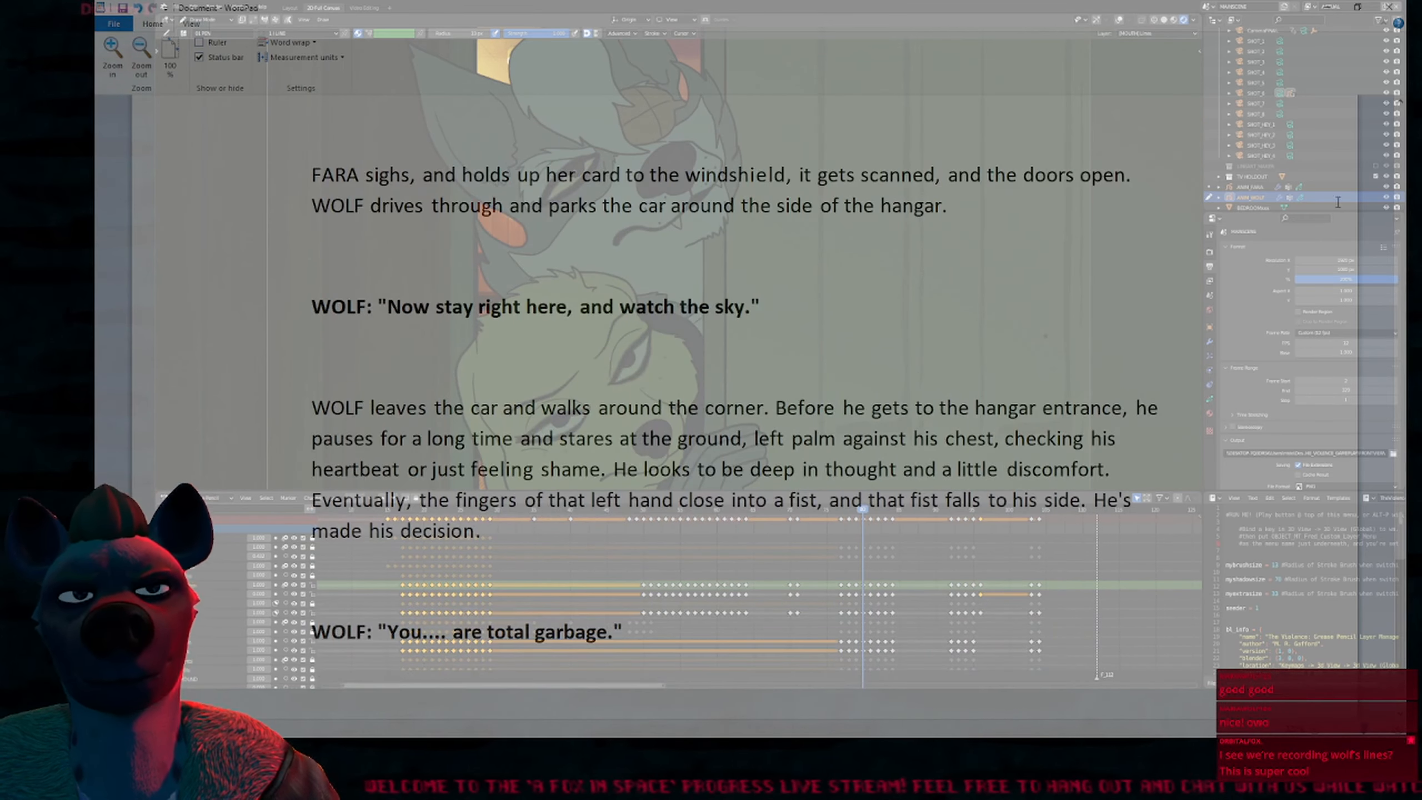
{"action": "scroll", "coordinate": [1400, 104], "scroll_direction": "up", "scroll_amount": 1}
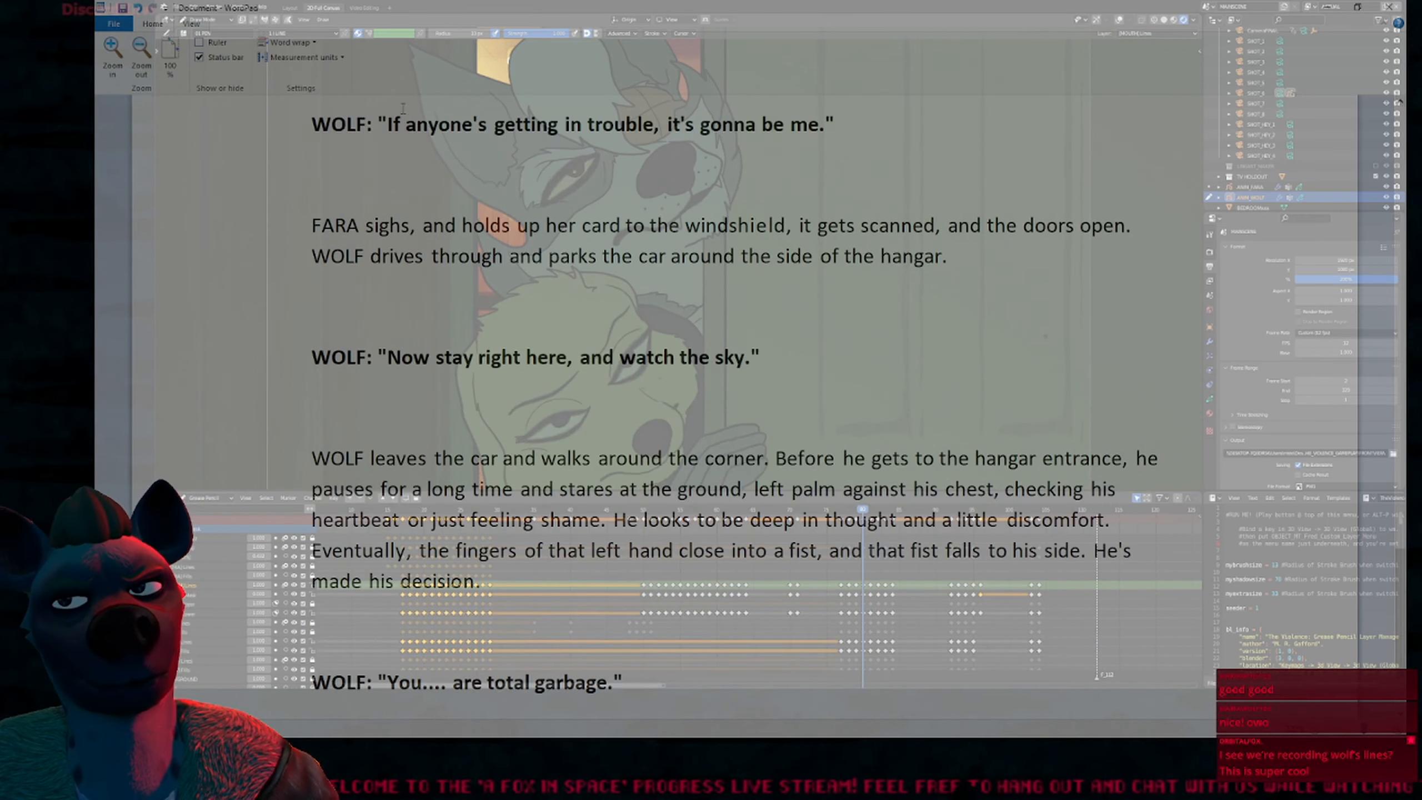
{"action": "left_click", "coordinate": [139, 59]}
{"action": "left_click", "coordinate": [139, 59]}
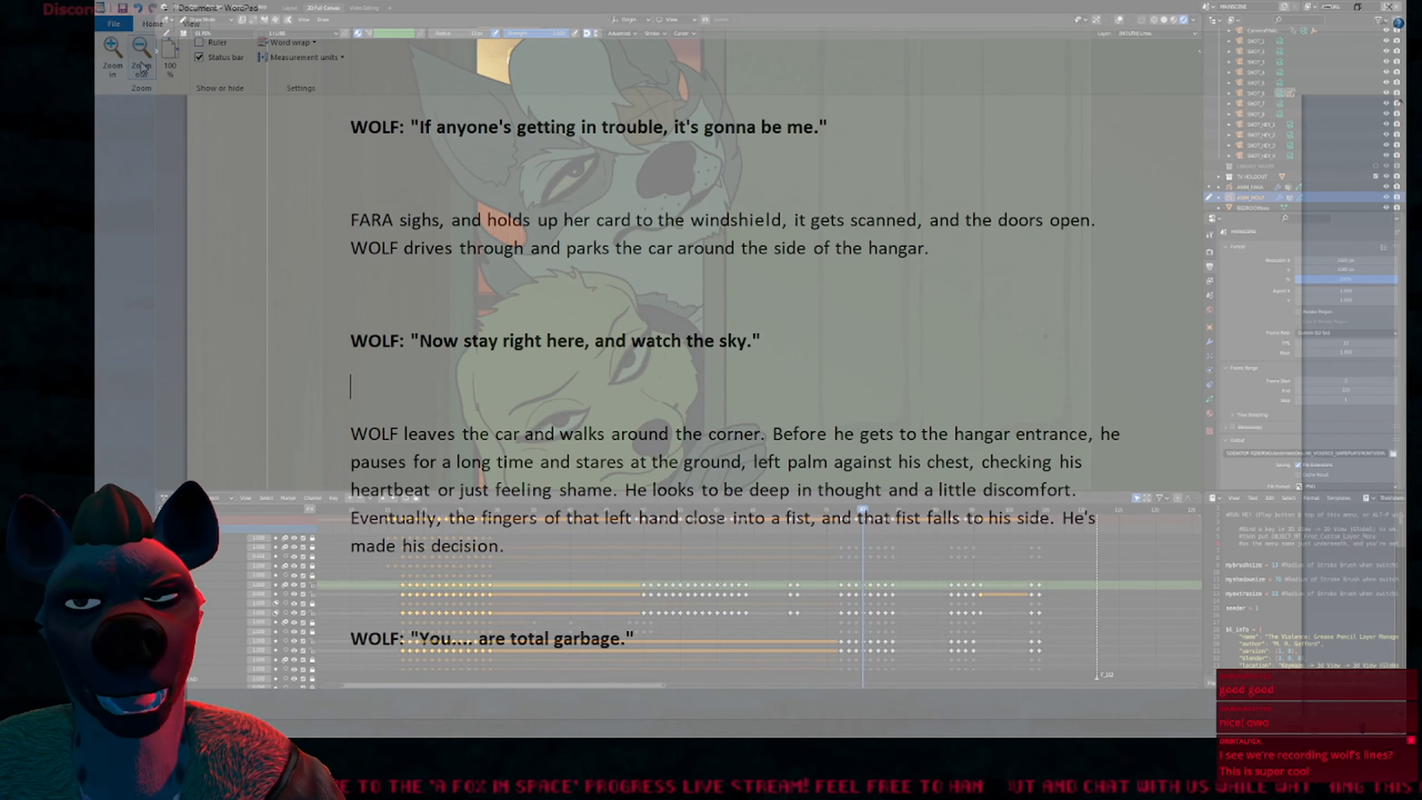
Return to the aerial park gate scene and read Wolf's line "If anyone's getting in trouble, it's gonna be me."
{"action": "scroll", "coordinate": [1400, 105], "scroll_direction": "up", "scroll_amount": 1}
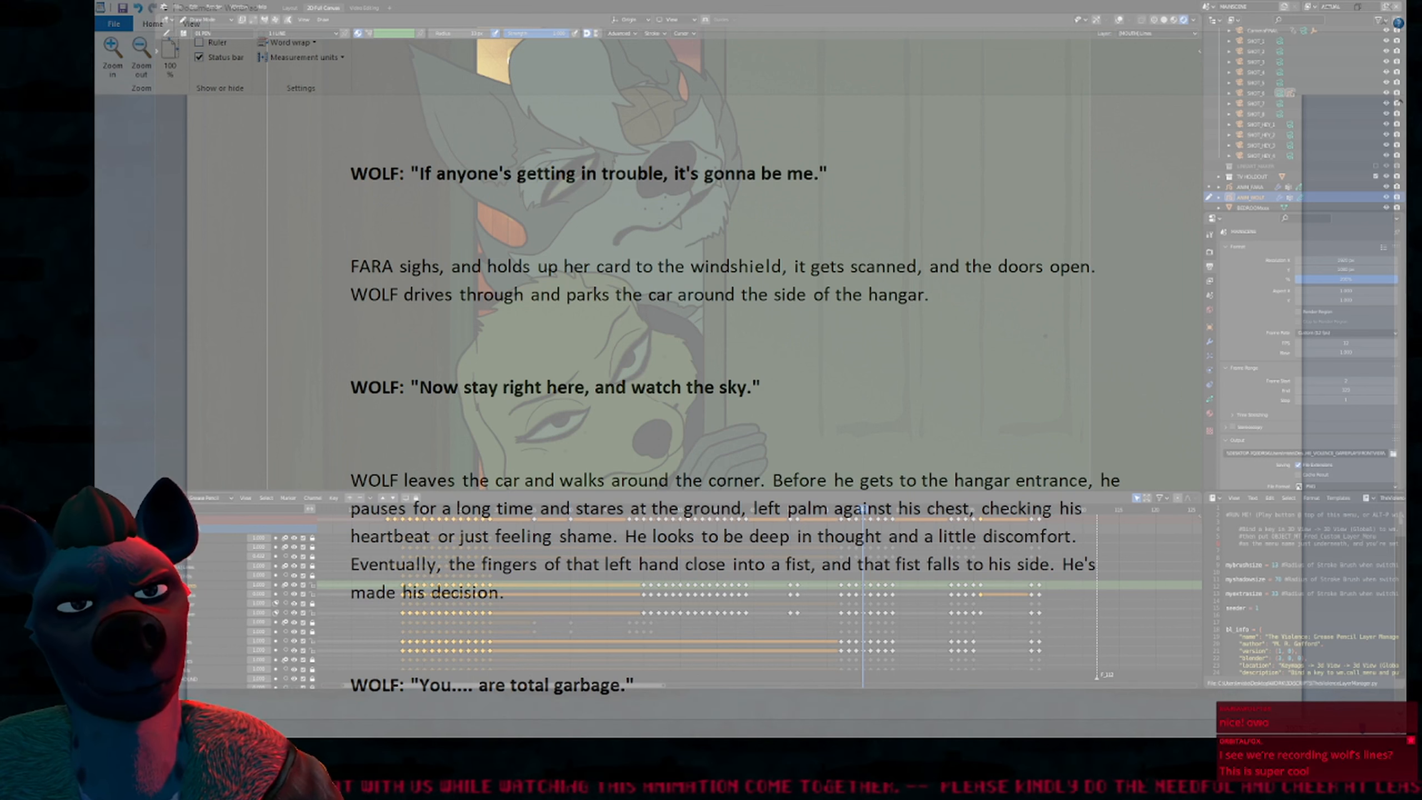
{"action": "key", "text": "alt+Tab"}
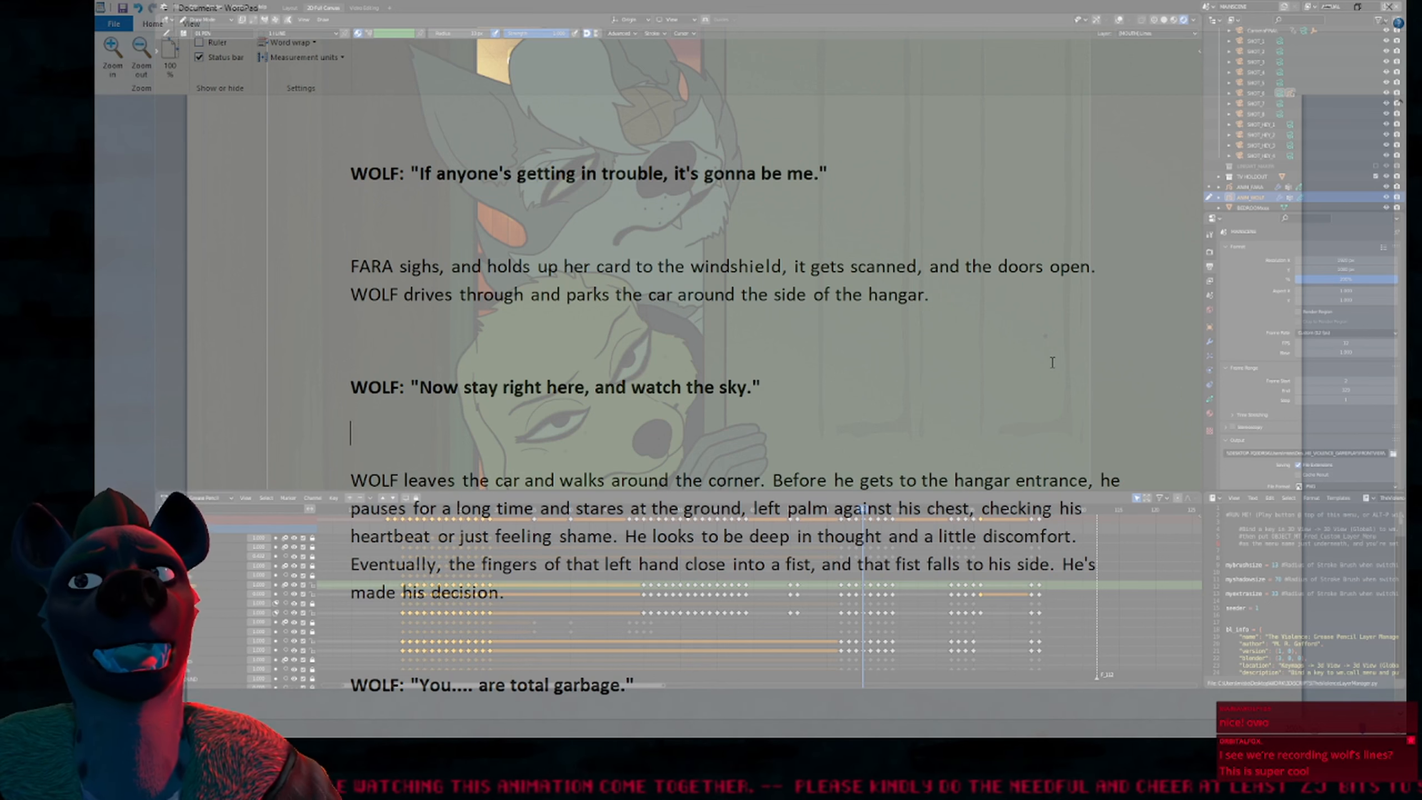
{"action": "scroll", "coordinate": [896, 322], "scroll_direction": "up", "scroll_amount": 5}
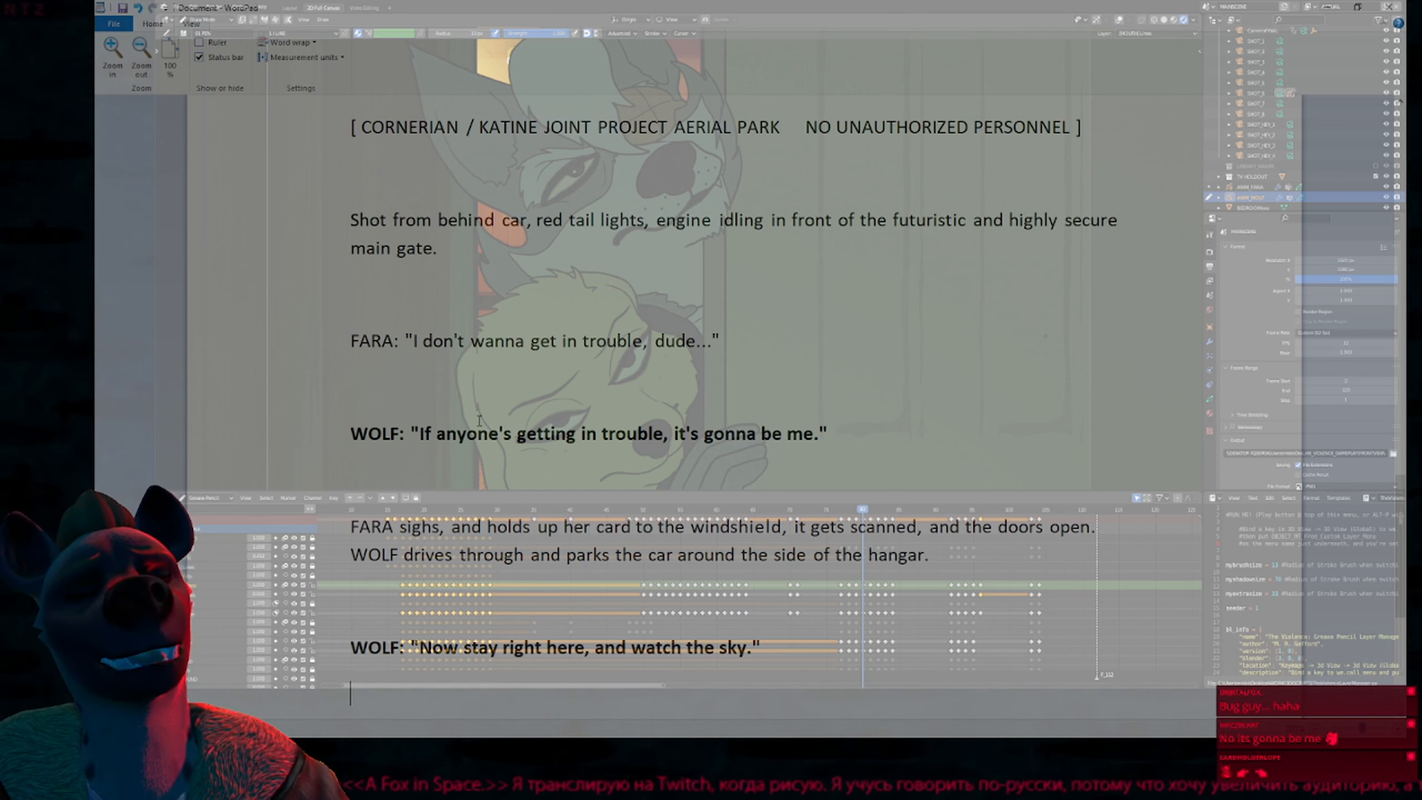
Read from Wolf's "If anyone's getting in trouble, it's gonna be me." down to "You.... are total garbage."
{"action": "scroll", "coordinate": [376, 467], "scroll_direction": "down", "scroll_amount": 3}
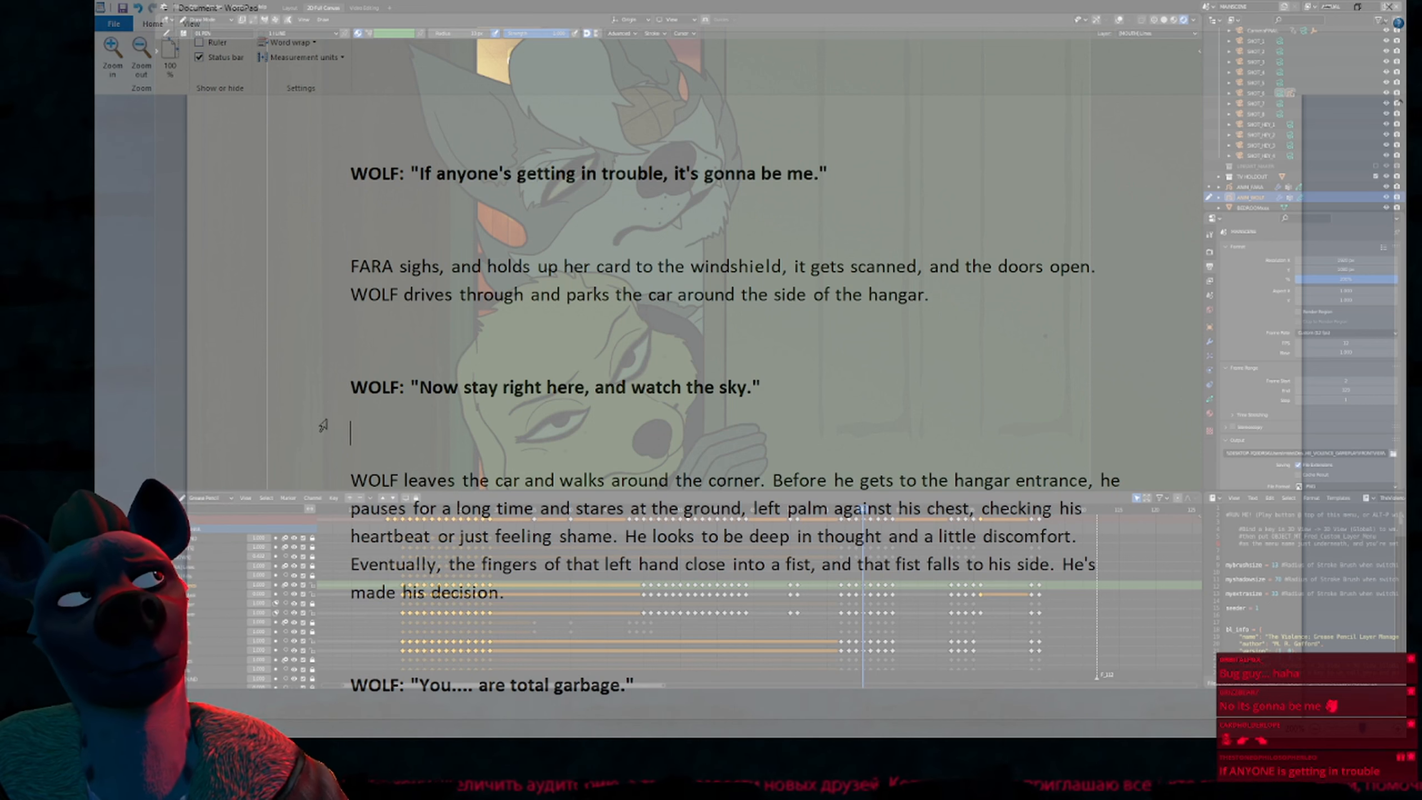
{"action": "scroll", "coordinate": [392, 399], "scroll_direction": "down", "scroll_amount": 2}
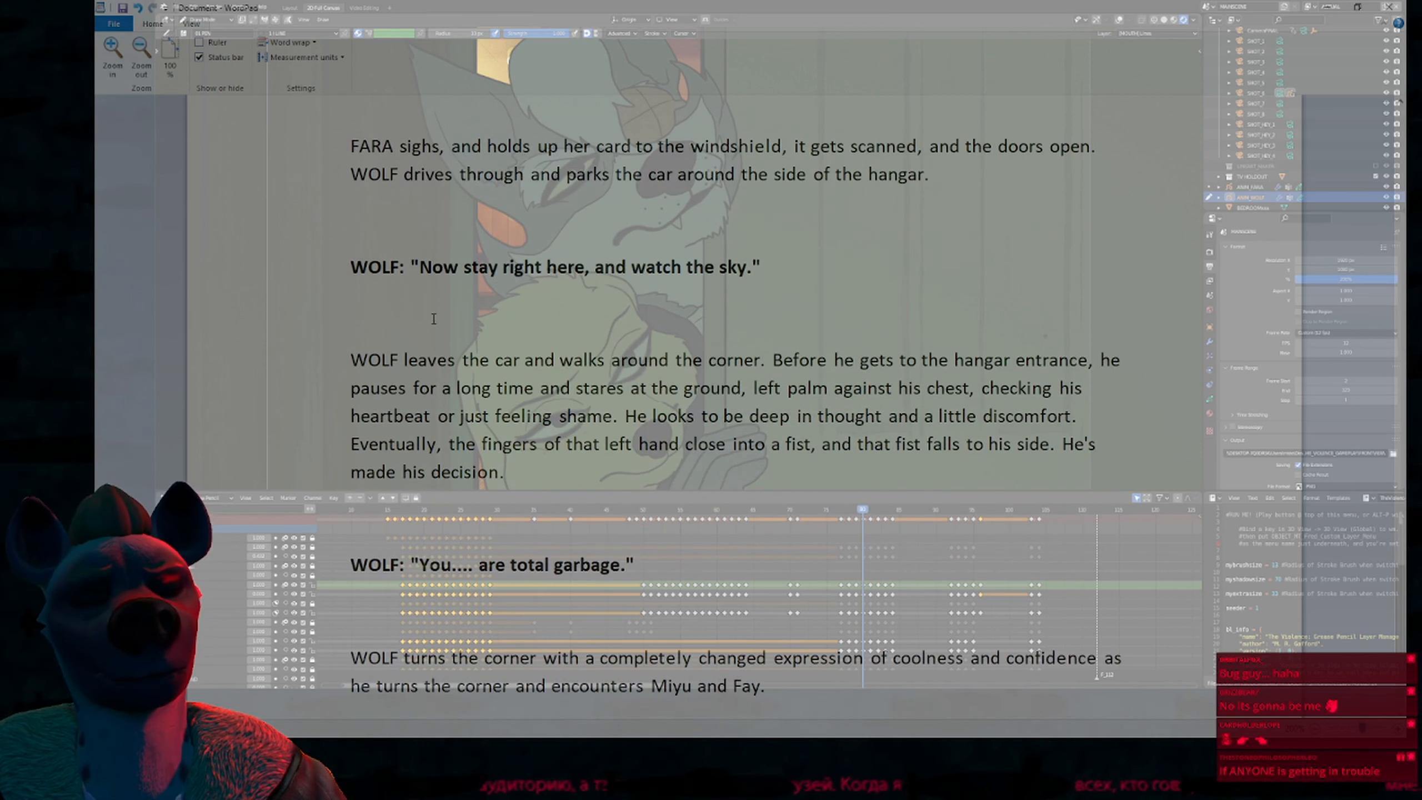
{"action": "left_click", "coordinate": [434, 318]}
{"action": "scroll", "coordinate": [434, 319], "scroll_direction": "up", "scroll_amount": 2}
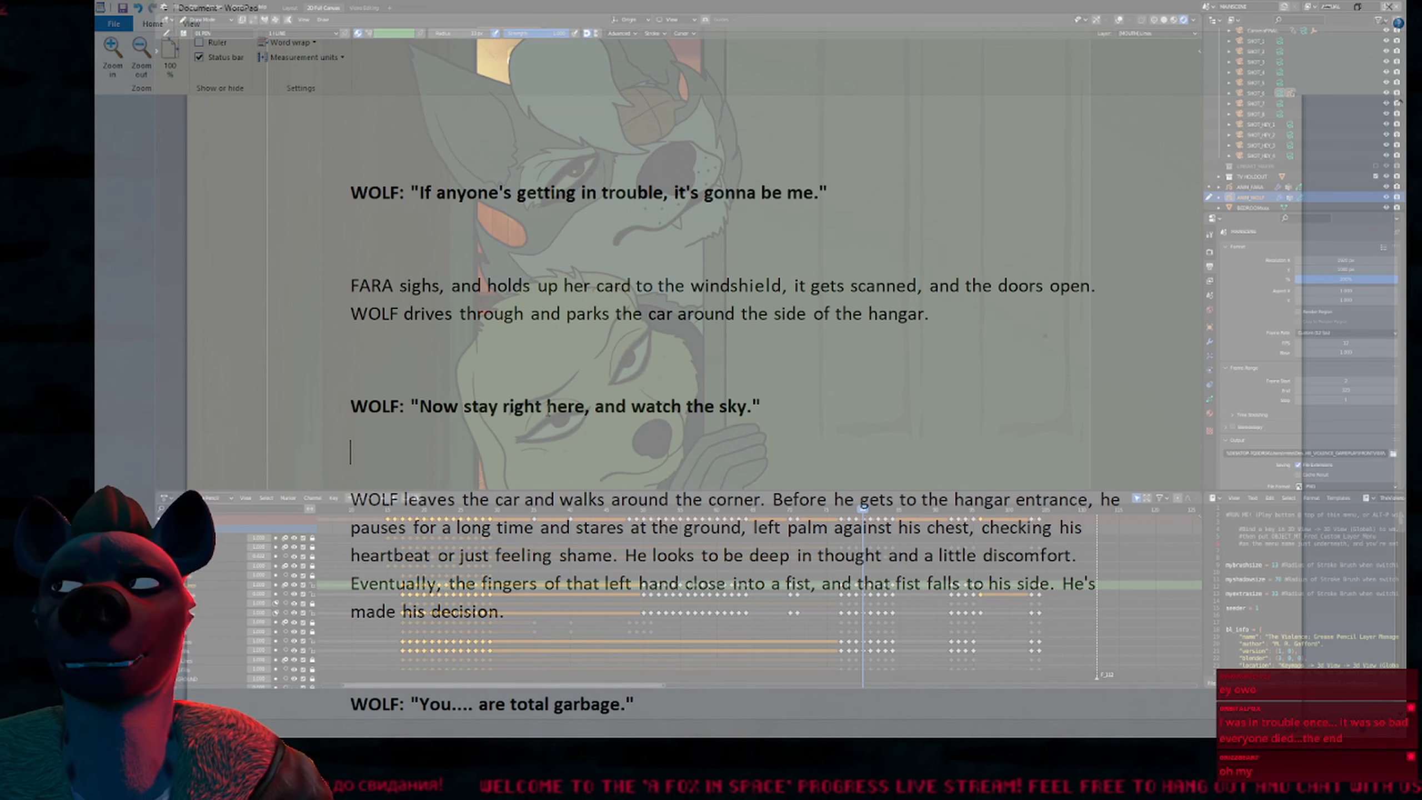
{"action": "scroll", "coordinate": [549, 412], "scroll_direction": "down", "scroll_amount": 2}
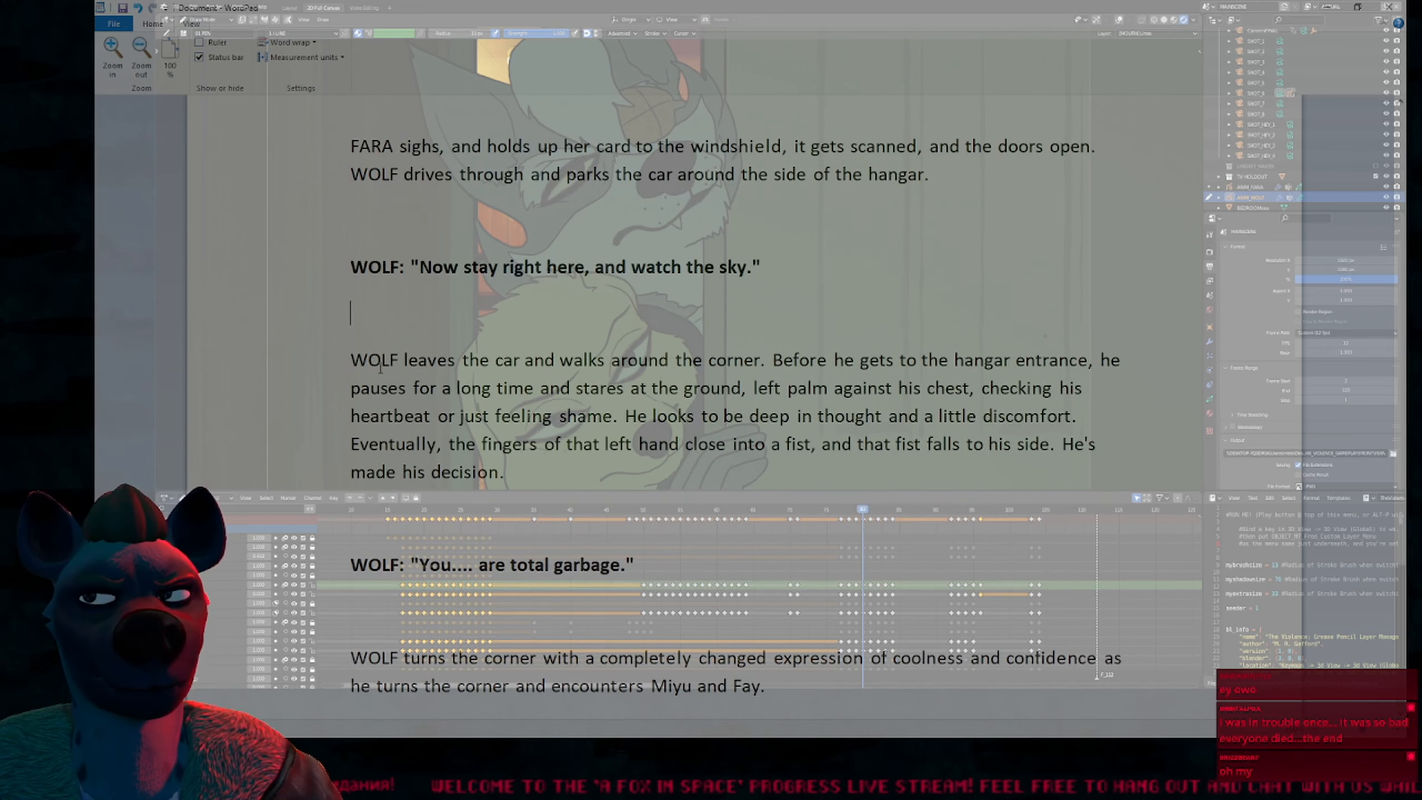
Highlight the passage about Wolf pausing before the hangar entrance and checking his heartbeat while reading it
{"action": "left_click_drag", "start_coordinate": [351, 361], "coordinate": [1100, 362]}
{"action": "left_click", "coordinate": [738, 370]}
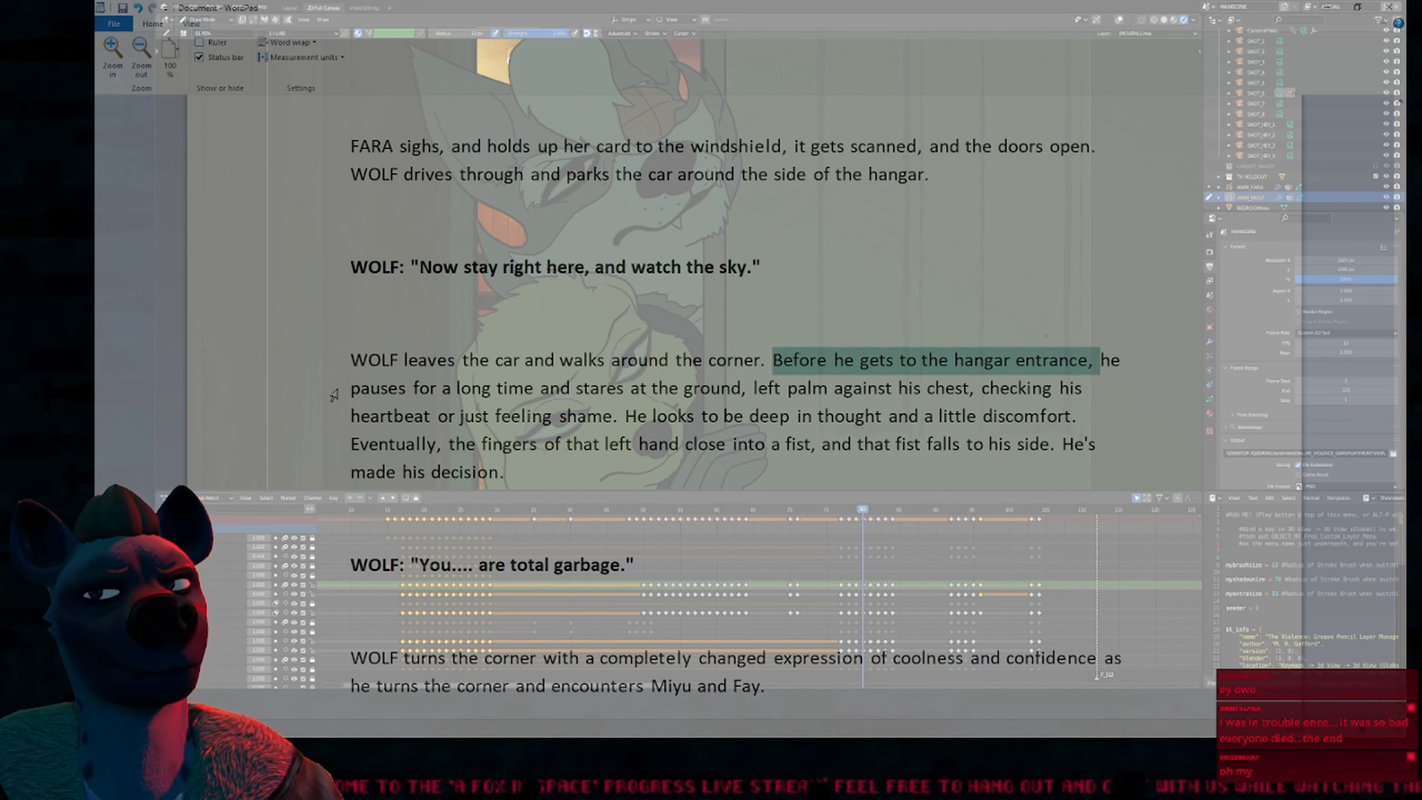
{"action": "left_click_drag", "start_coordinate": [352, 389], "coordinate": [998, 387]}
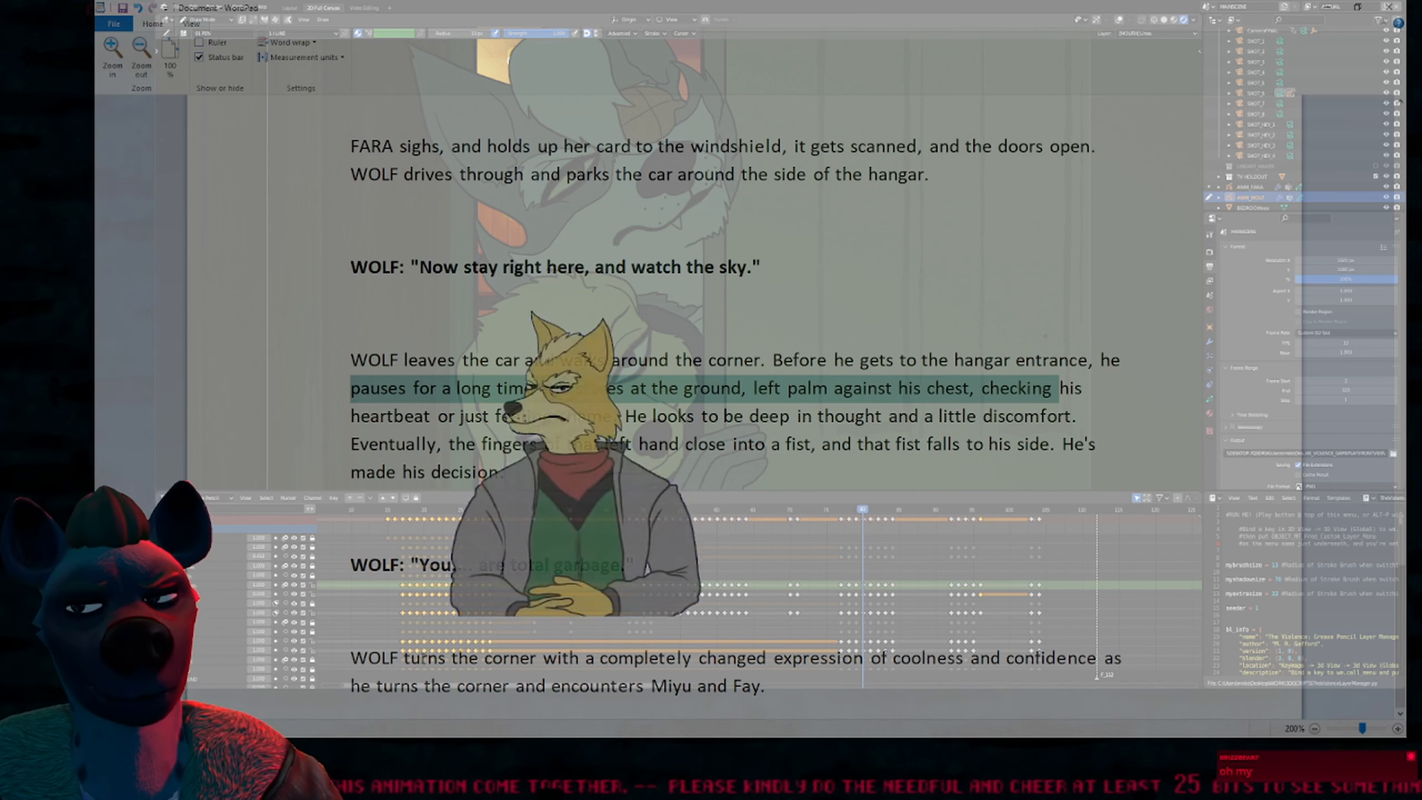
Delete the repeated words "turns the corner and" before "encounters Miyu and Fay" in the hangar scene
{"action": "left_click", "coordinate": [388, 680]}
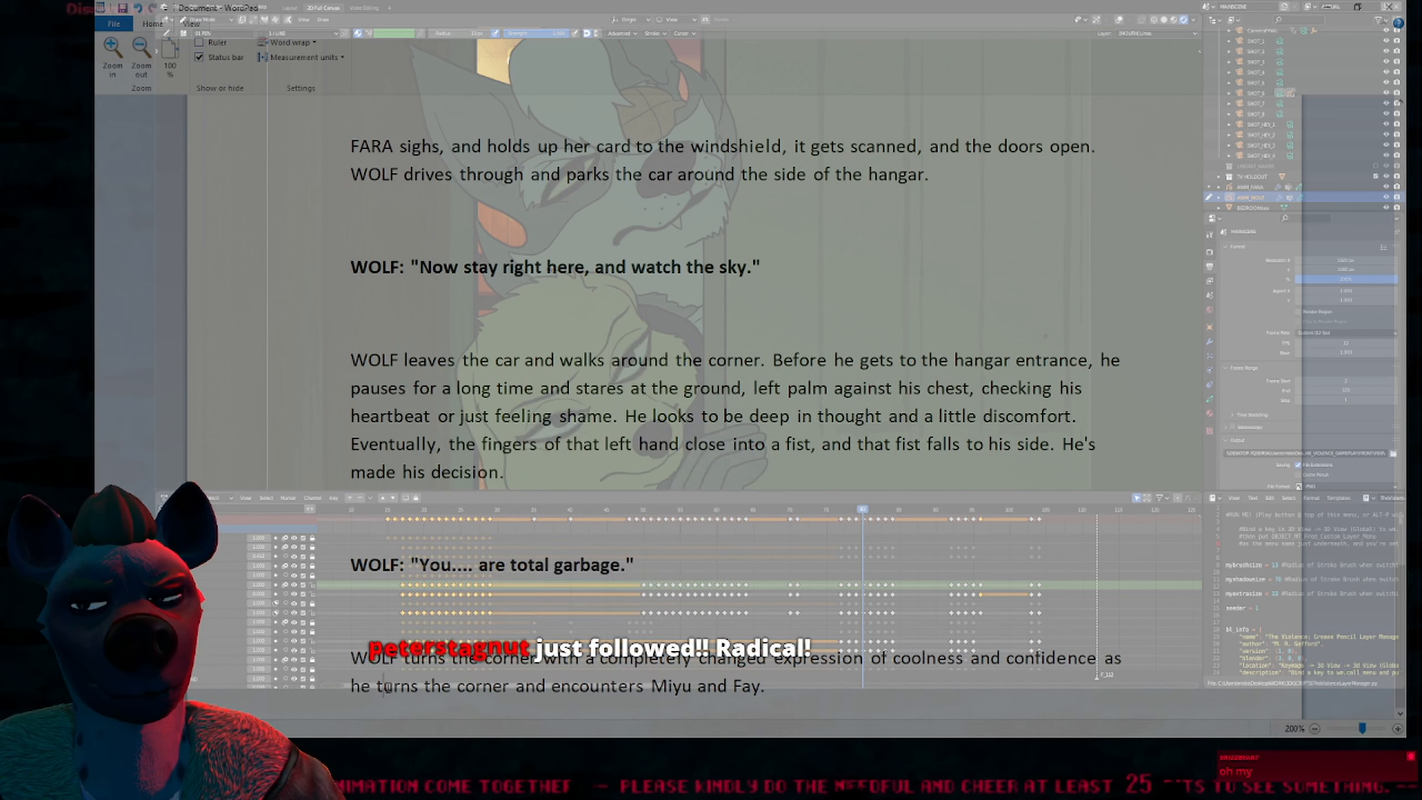
{"action": "left_click_drag", "start_coordinate": [388, 679], "coordinate": [531, 690]}
{"action": "key", "text": "BackSpace"}
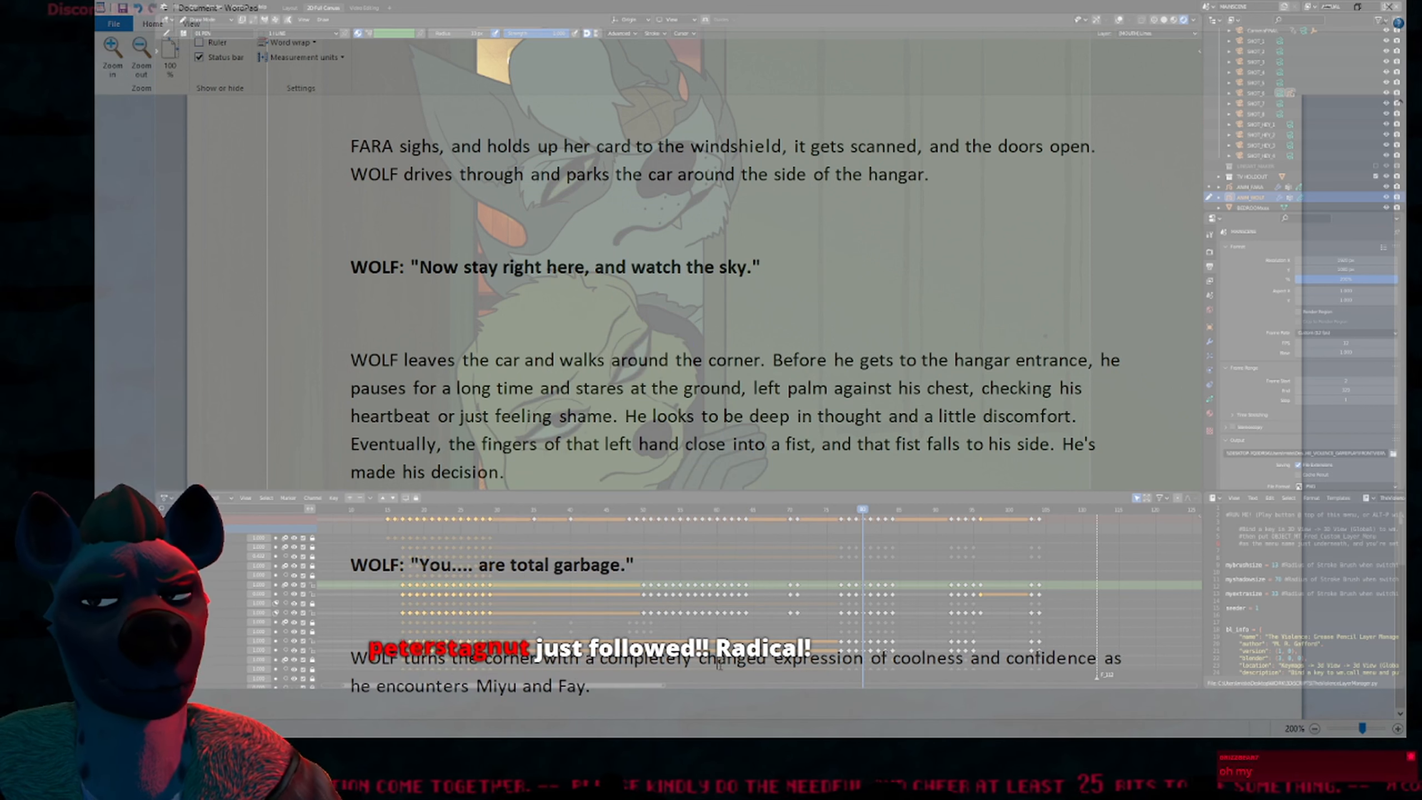
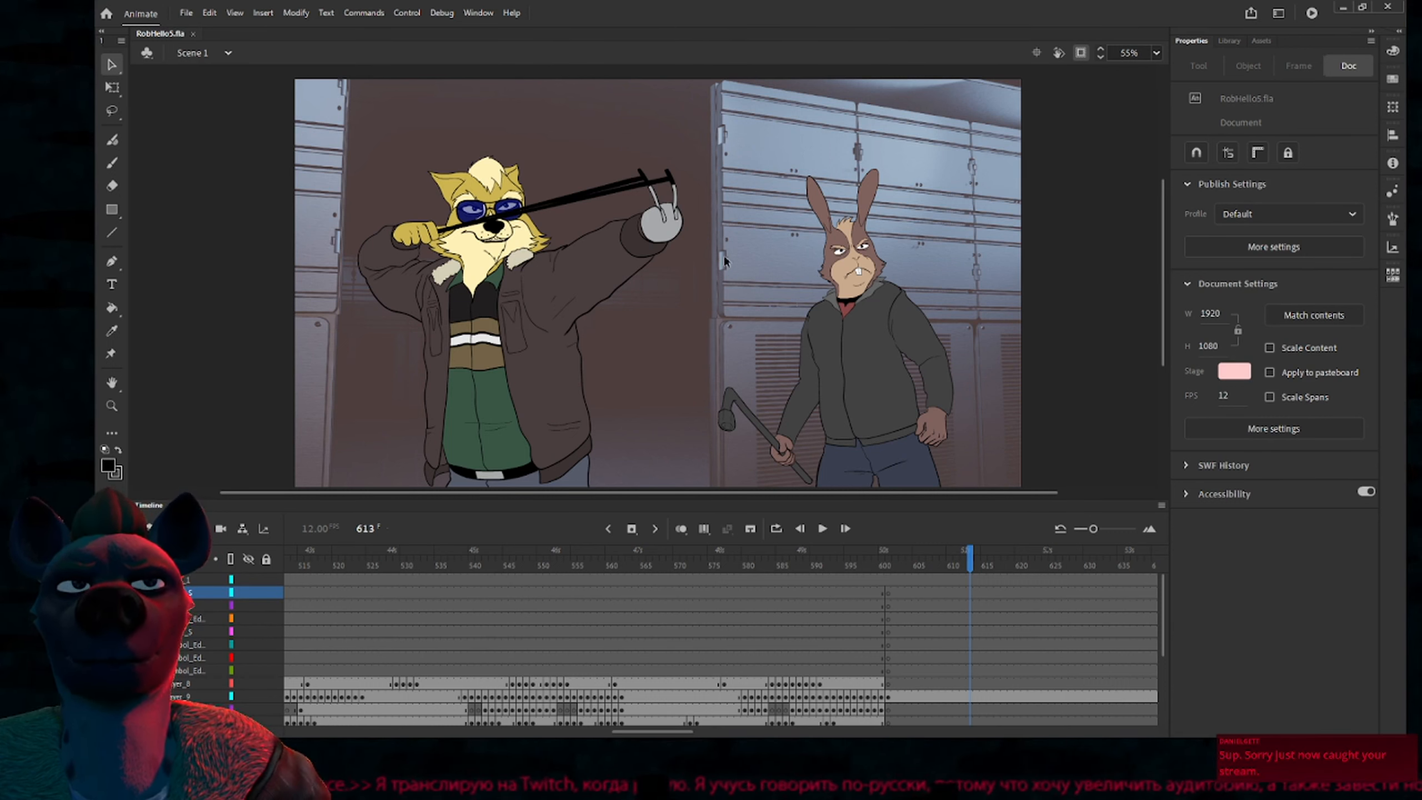
Switch to Animate and scrub RobHello5.fla back to the shot at the robot's table, playing it from before frame 337
{"action": "left_click_drag", "start_coordinate": [566, 563], "coordinate": [1040, 583]}
{"action": "left_click_drag", "start_coordinate": [651, 731], "coordinate": [602, 730]}
{"action": "left_click_drag", "start_coordinate": [729, 567], "coordinate": [772, 571]}
{"action": "left_click_drag", "start_coordinate": [640, 731], "coordinate": [560, 733]}
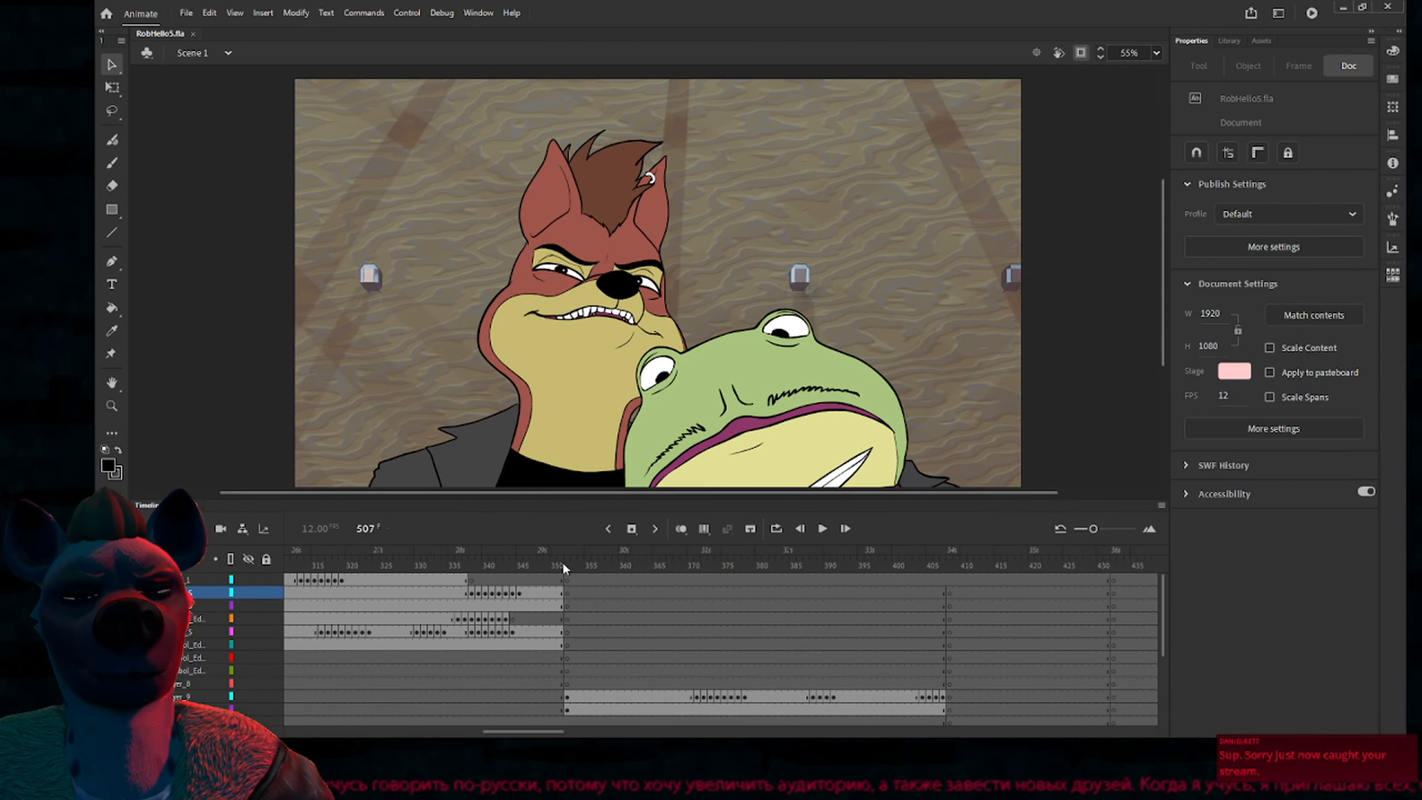
{"action": "left_click", "coordinate": [465, 563]}
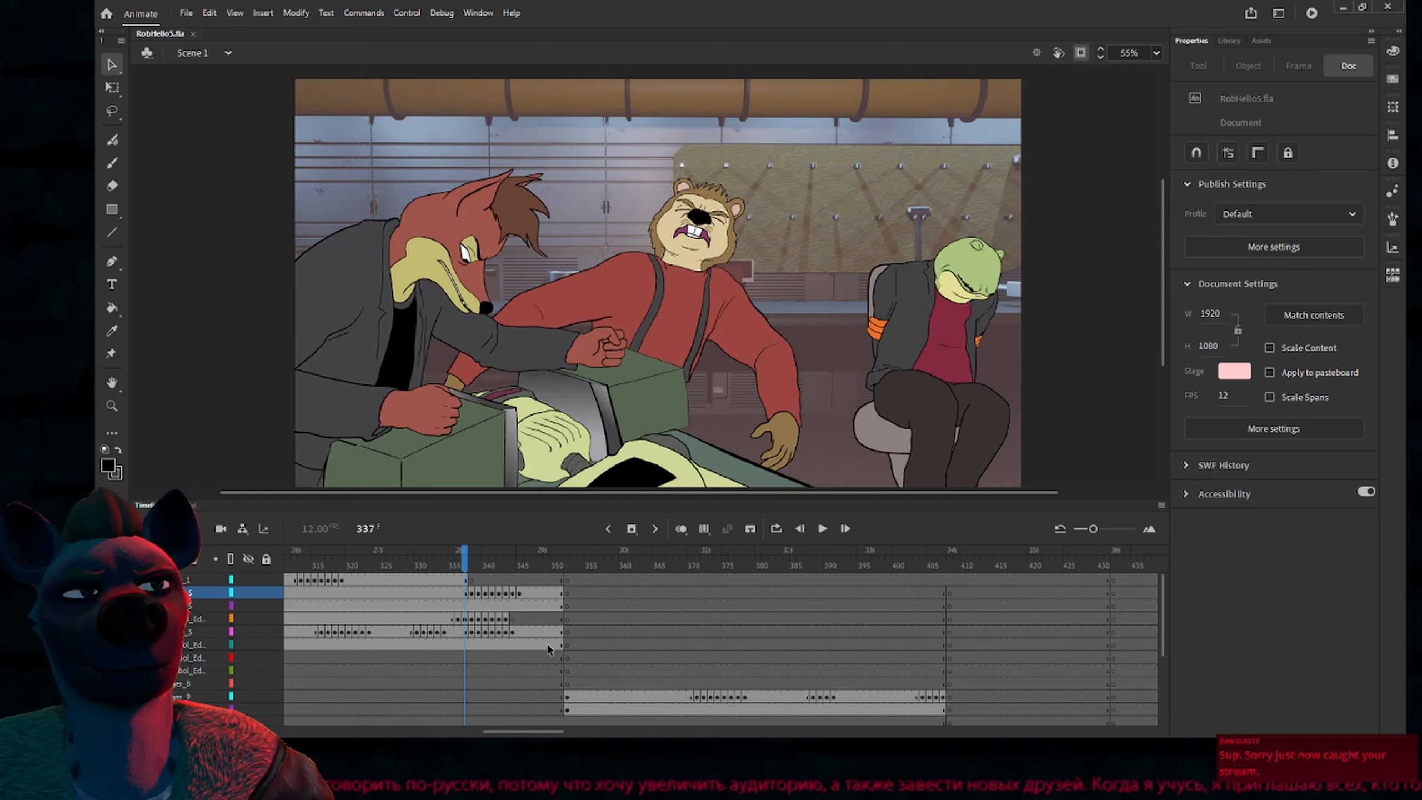
{"action": "left_click", "coordinate": [393, 562]}
{"action": "key", "text": "Return"}
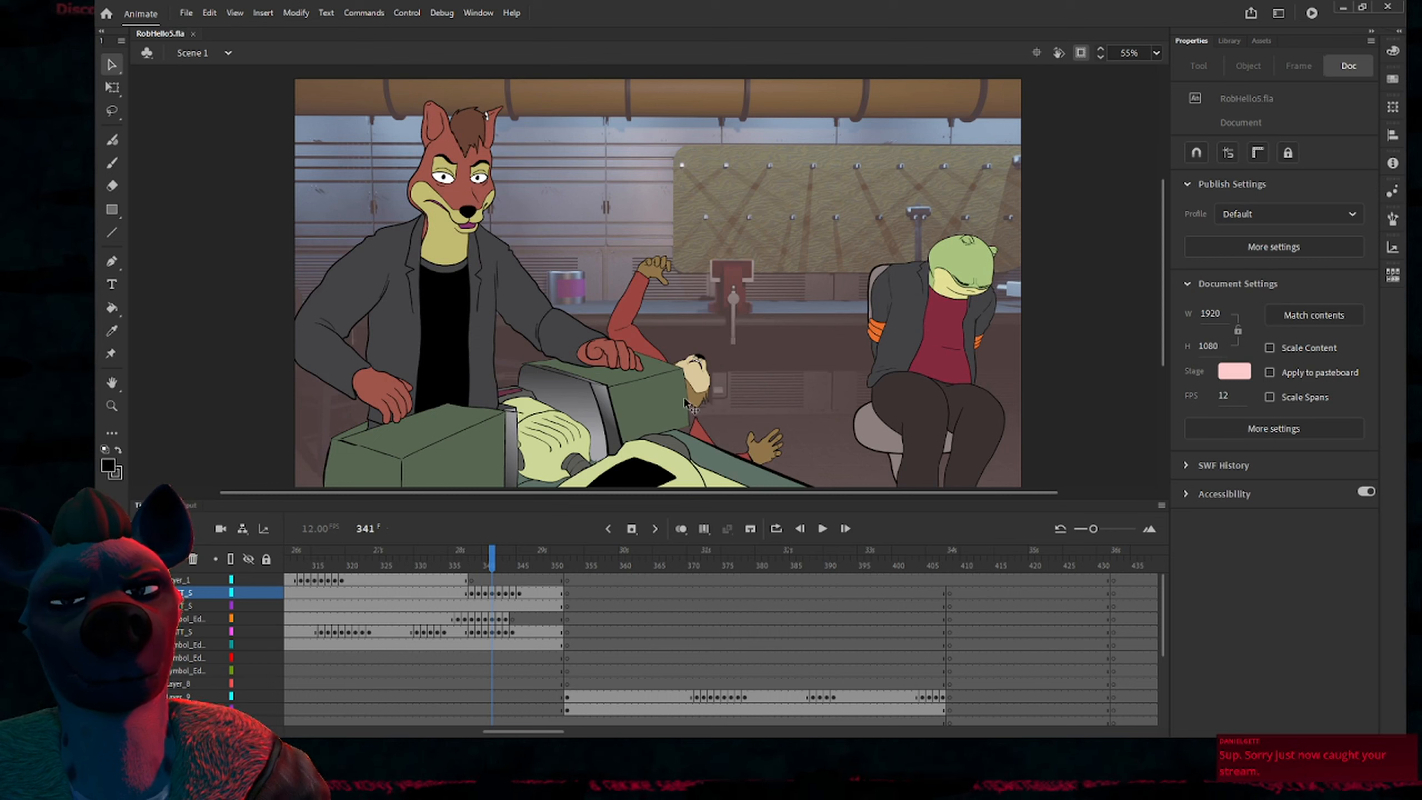
Step forward to frame 346 and back to frame 334 to examine the character in red falling behind the table
{"action": "key", "text": "period"}
{"action": "key", "text": "period"}
{"action": "key", "text": "period"}
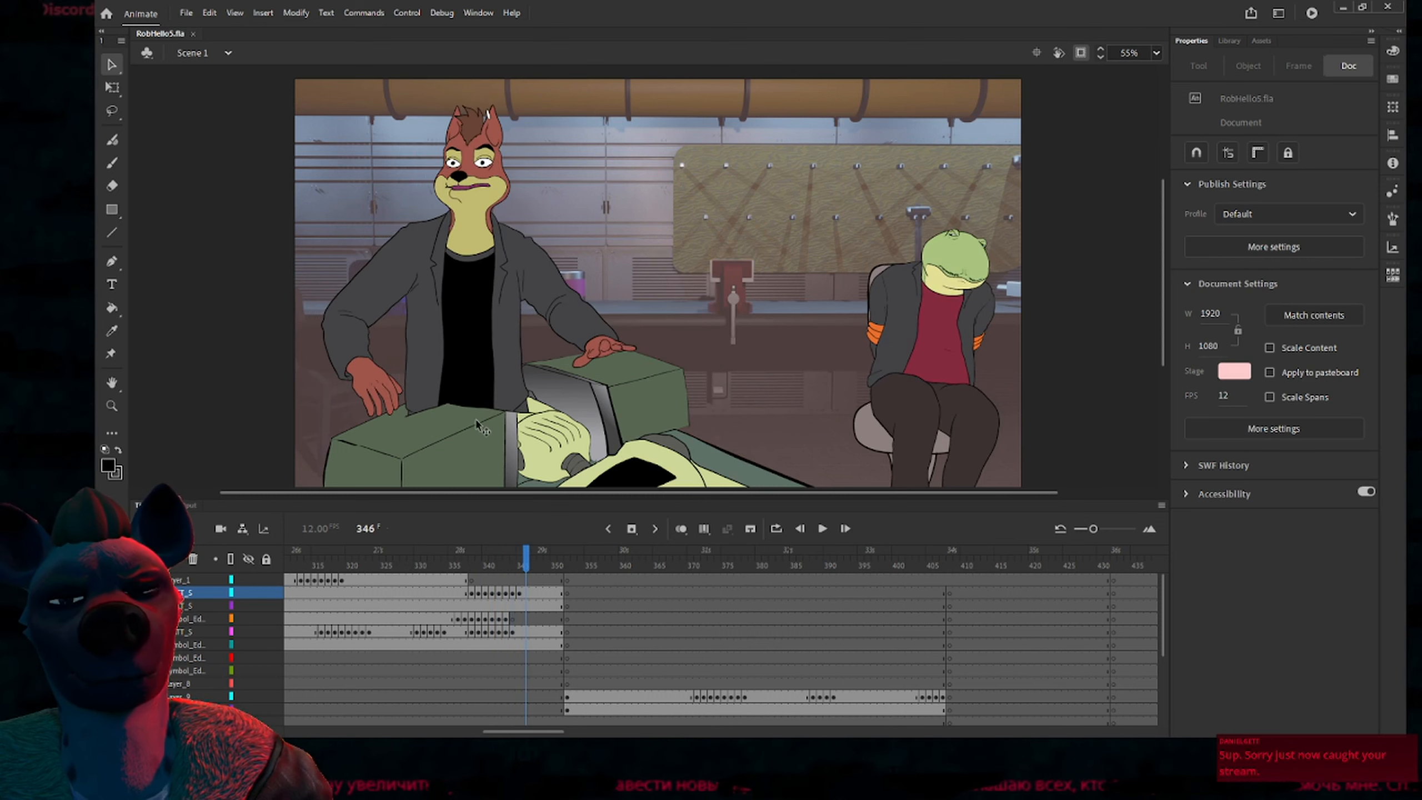
{"action": "key", "text": "comma"}
{"action": "key", "text": "comma"}
{"action": "key", "text": "comma"}
{"action": "key", "text": "comma"}
{"action": "key", "text": "comma"}
{"action": "key", "text": "comma"}
{"action": "key", "text": "comma"}
{"action": "key", "text": "comma"}
{"action": "key", "text": "comma"}
{"action": "key", "text": "comma"}
{"action": "key", "text": "comma"}
{"action": "key", "text": "comma"}
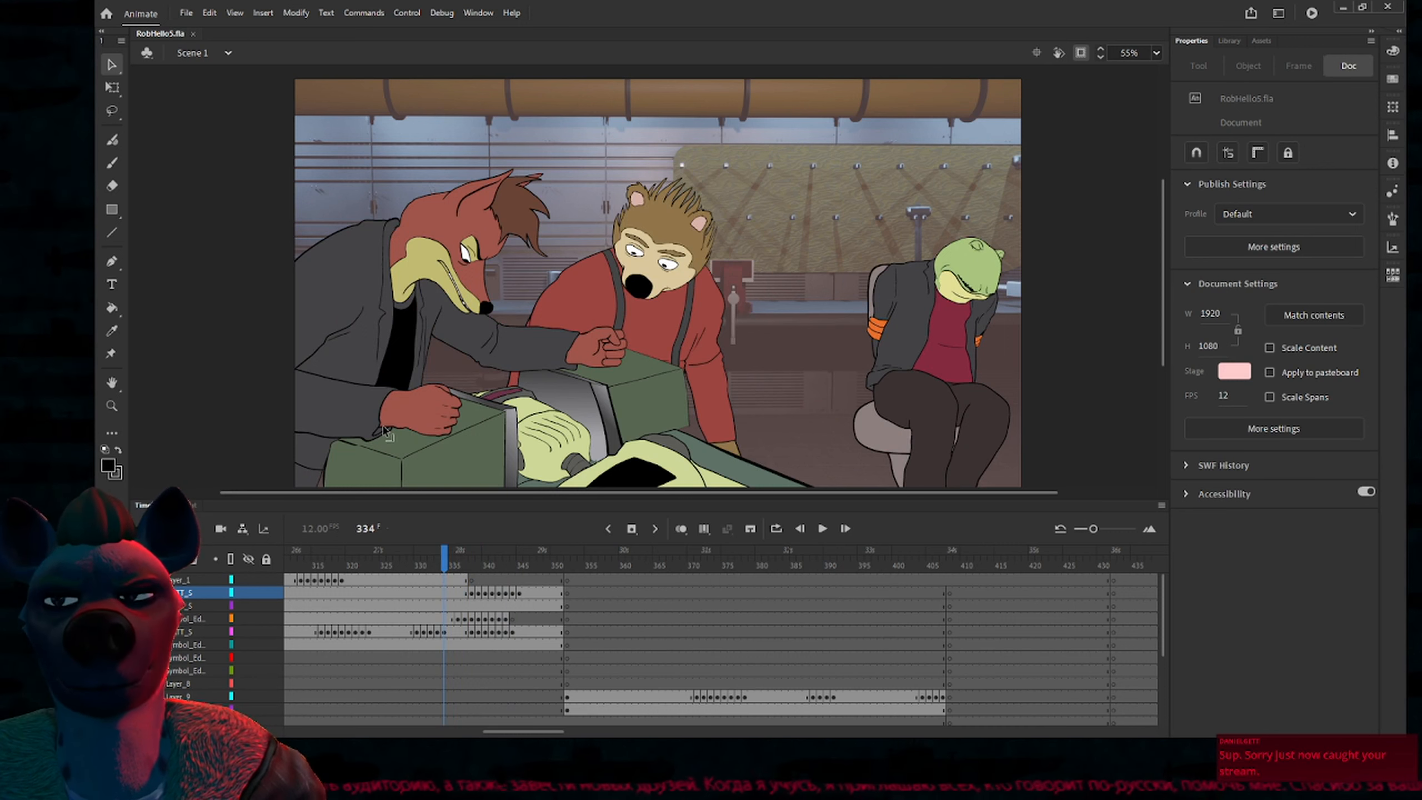
Advance from frame 334 to 338, scrub the fall on to frame 345 and play the shot
{"action": "key", "text": "period"}
{"action": "key", "text": "period"}
{"action": "key", "text": "period"}
{"action": "key", "text": "period"}
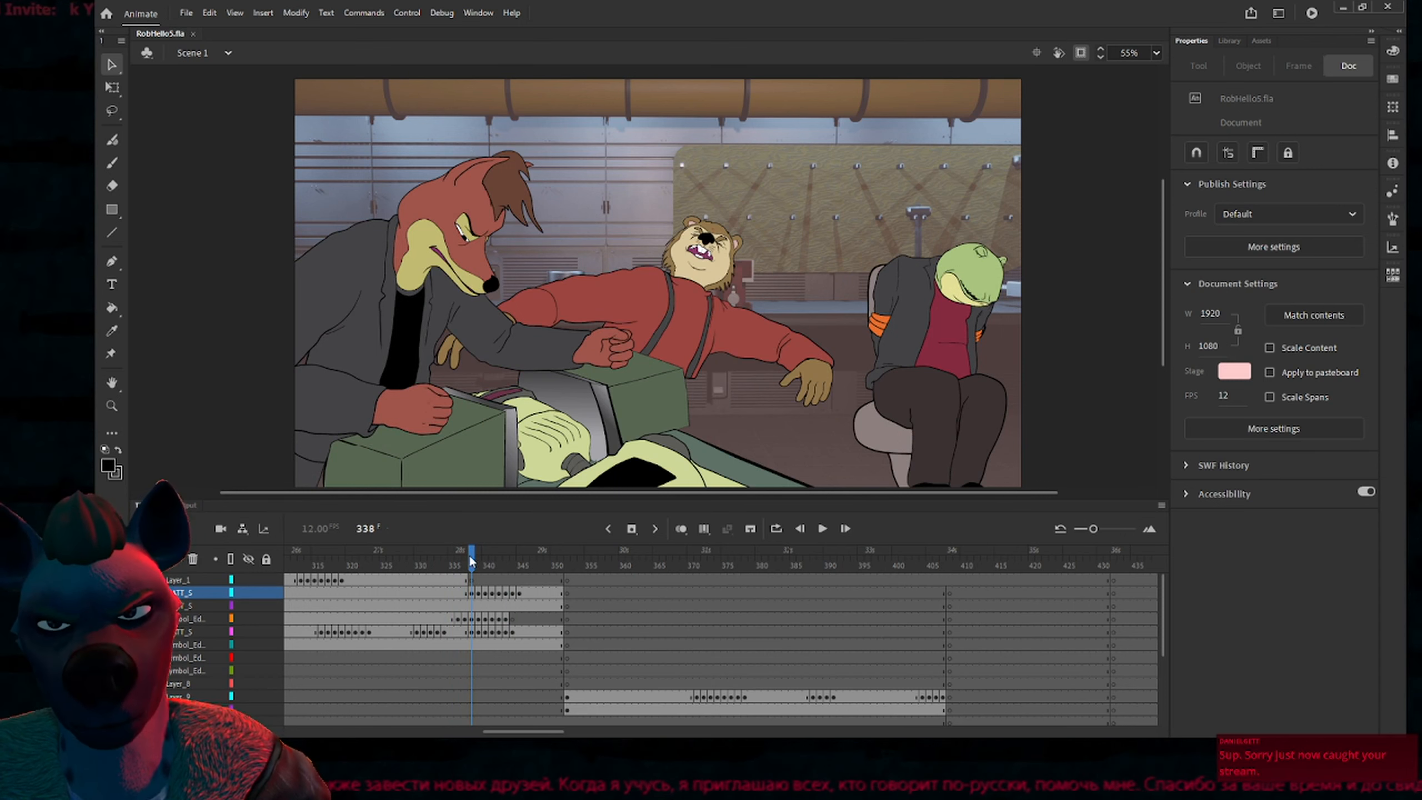
{"action": "mouse_move", "coordinate": [472, 560]}
{"action": "left_mouse_down"}
{"action": "mouse_move", "coordinate": [440, 560]}
{"action": "mouse_move", "coordinate": [532, 571]}
{"action": "mouse_move", "coordinate": [487, 568]}
{"action": "left_mouse_up"}
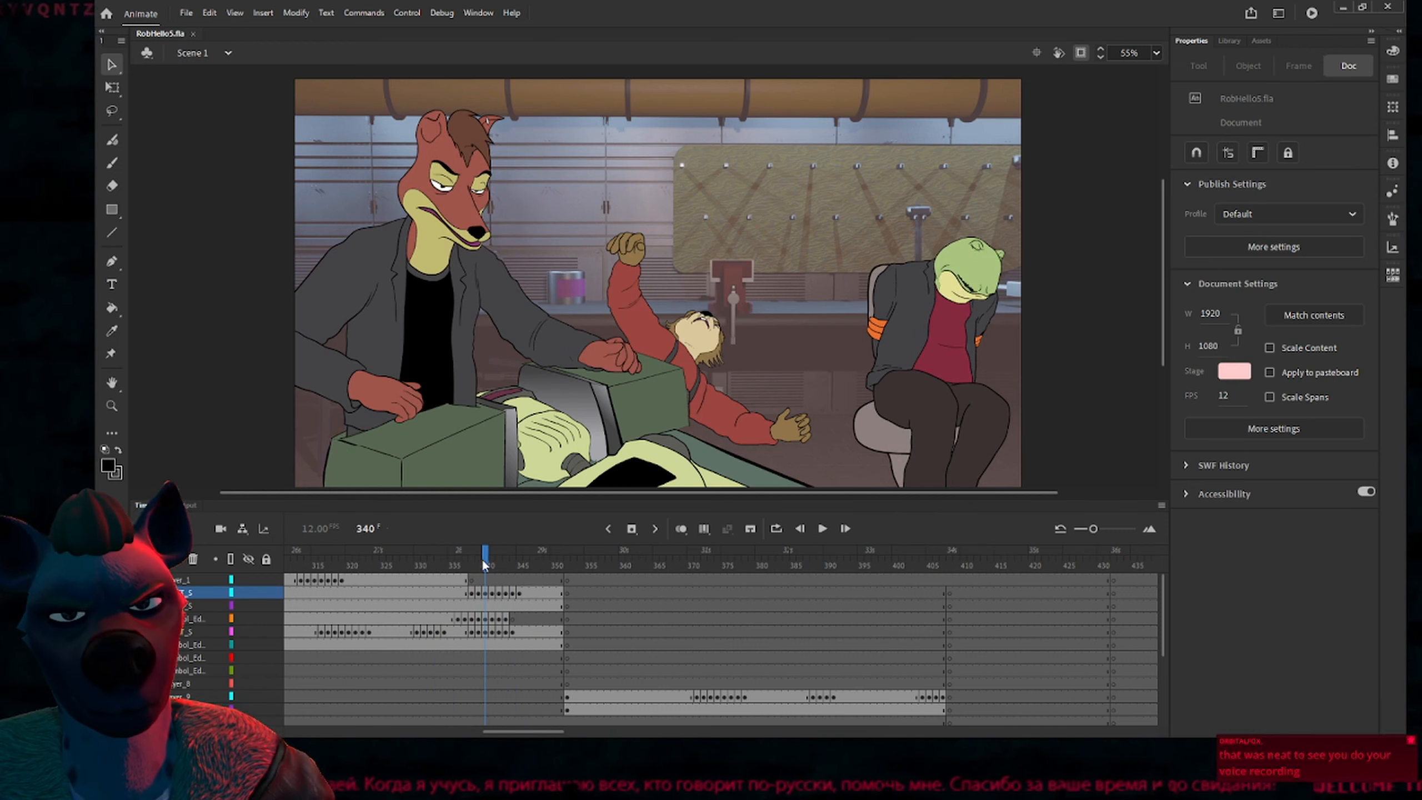
{"action": "left_click_drag", "start_coordinate": [485, 564], "coordinate": [521, 567]}
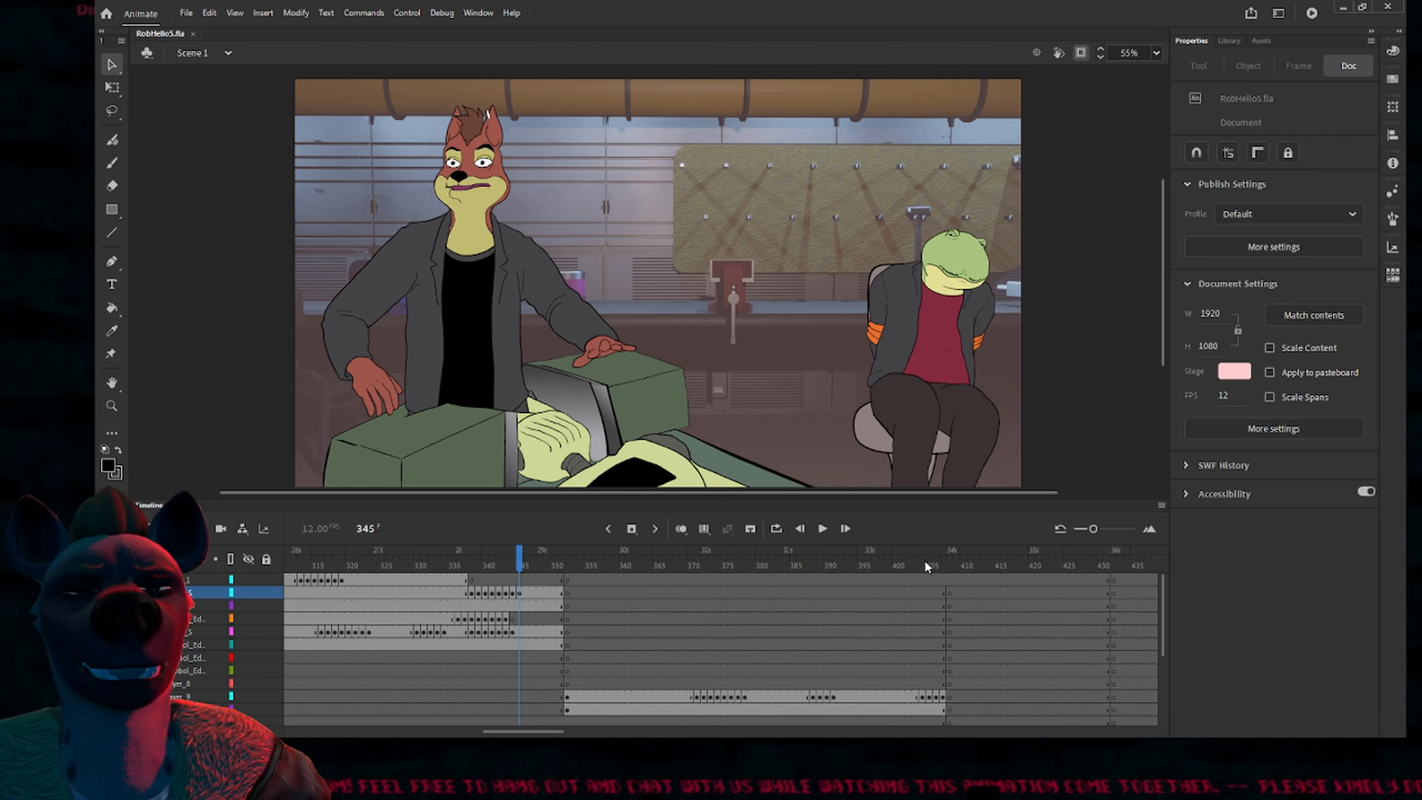
{"action": "key", "text": "Return"}
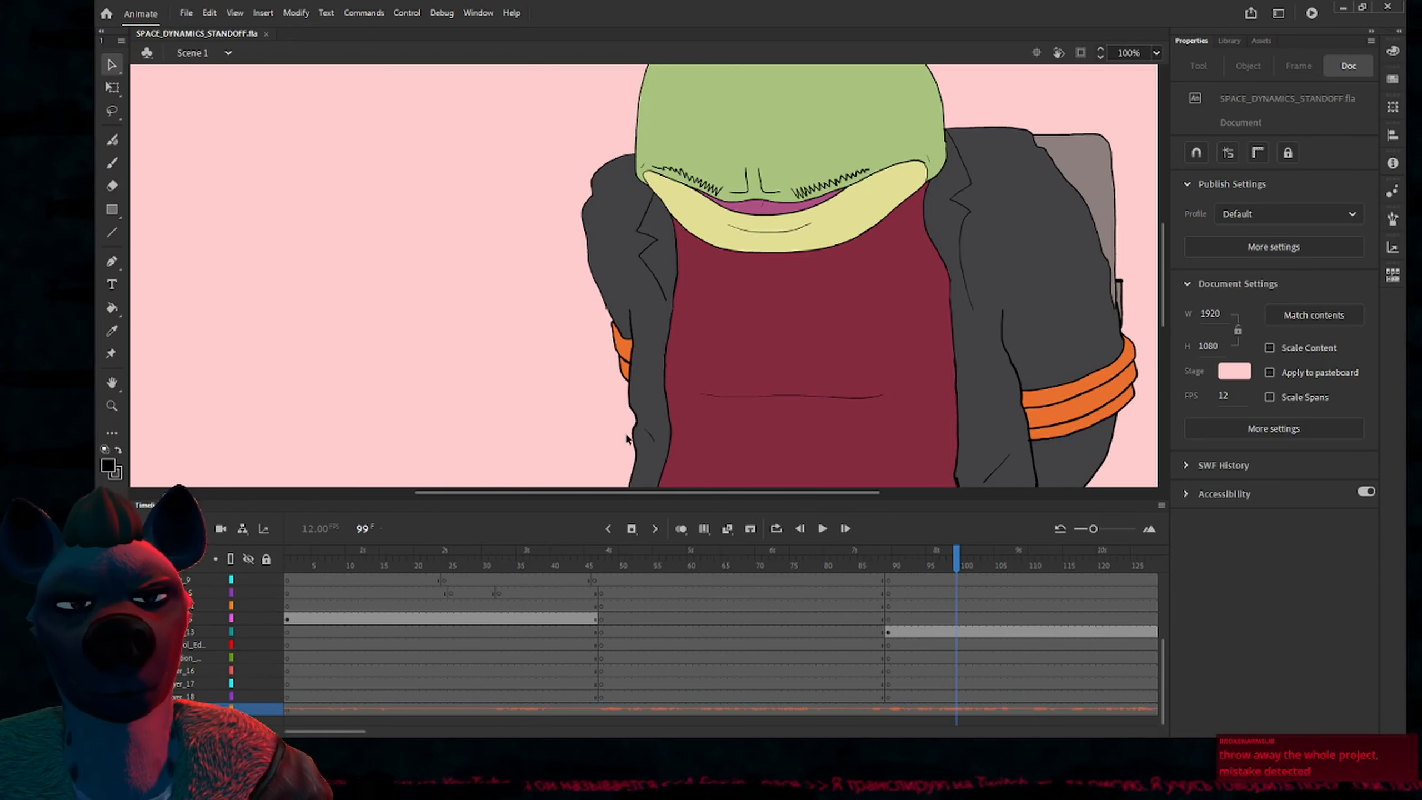
Zoom SPACE_DYNAMICS_STANDOFF.fla out to 50% and play from frame 50 through to the fall at frame 341
{"action": "left_click", "coordinate": [610, 407], "text": "alt"}
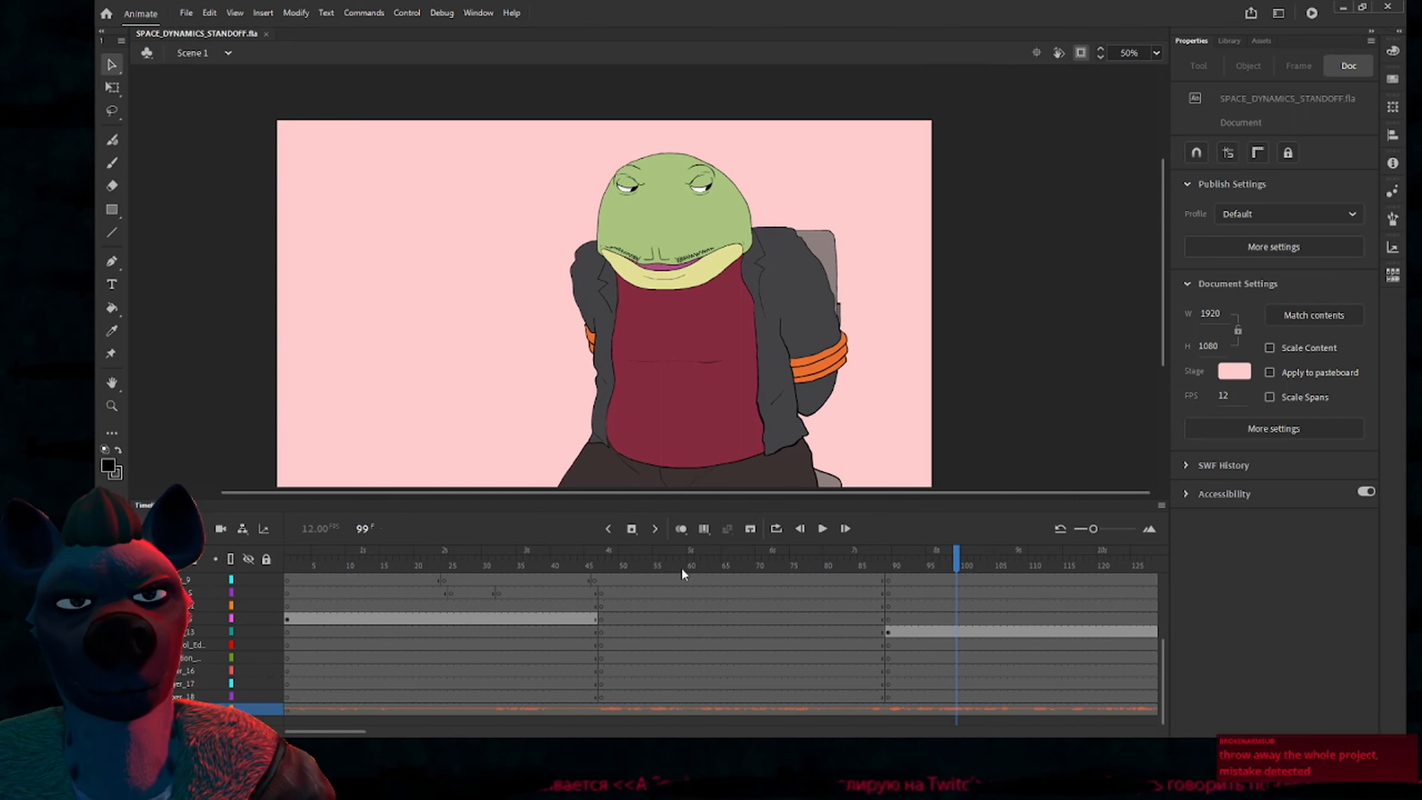
{"action": "left_click_drag", "start_coordinate": [593, 570], "coordinate": [611, 570]}
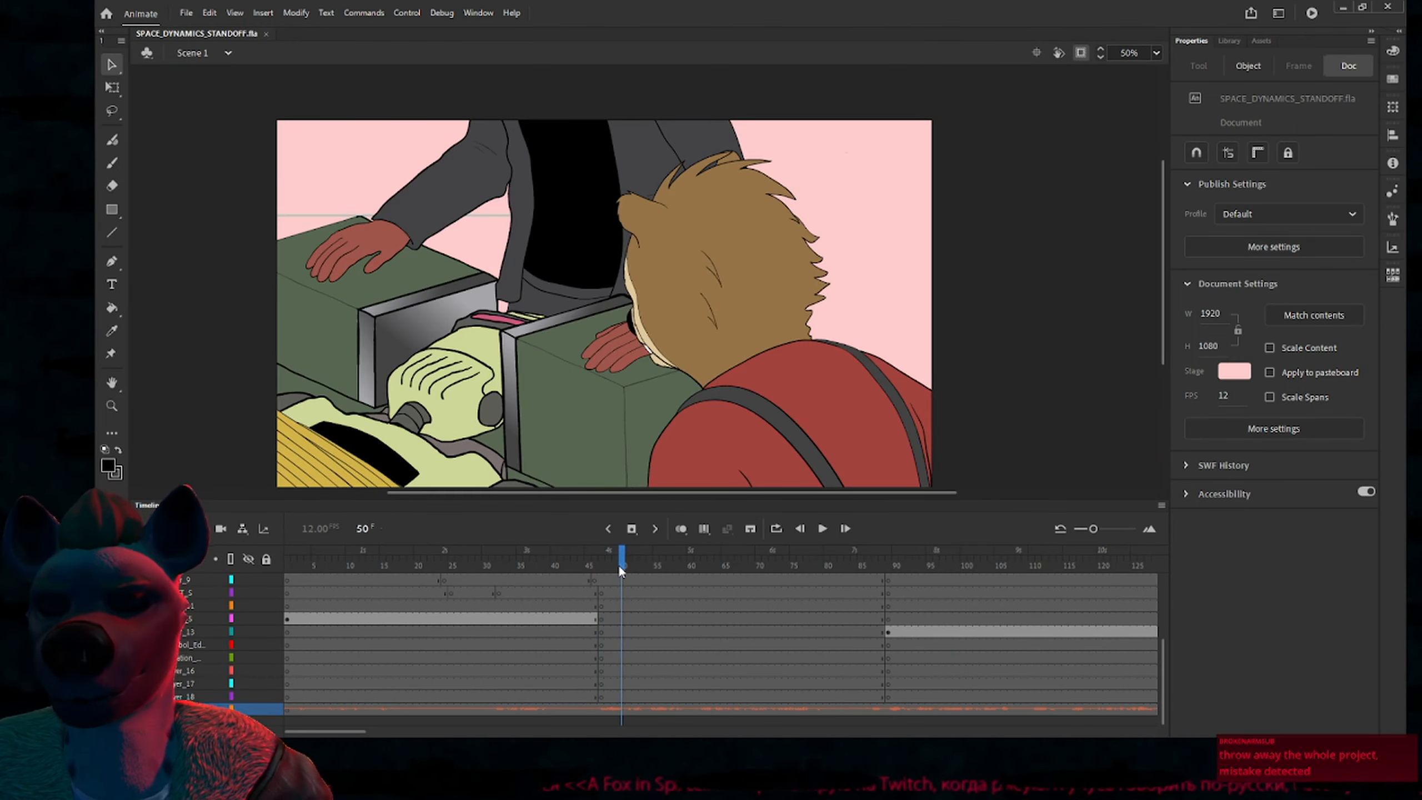
{"action": "key", "text": "Return"}
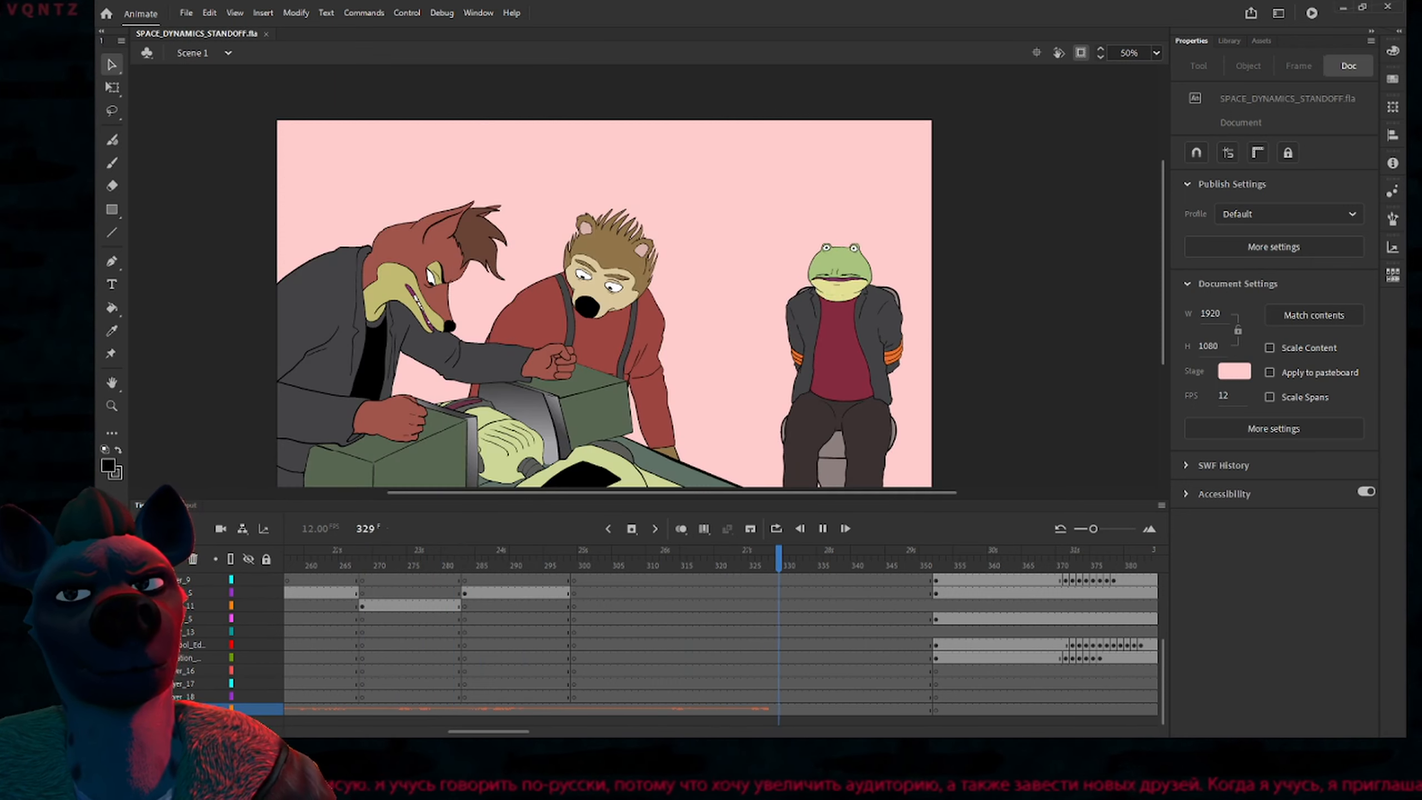
{"action": "key", "text": "Return"}
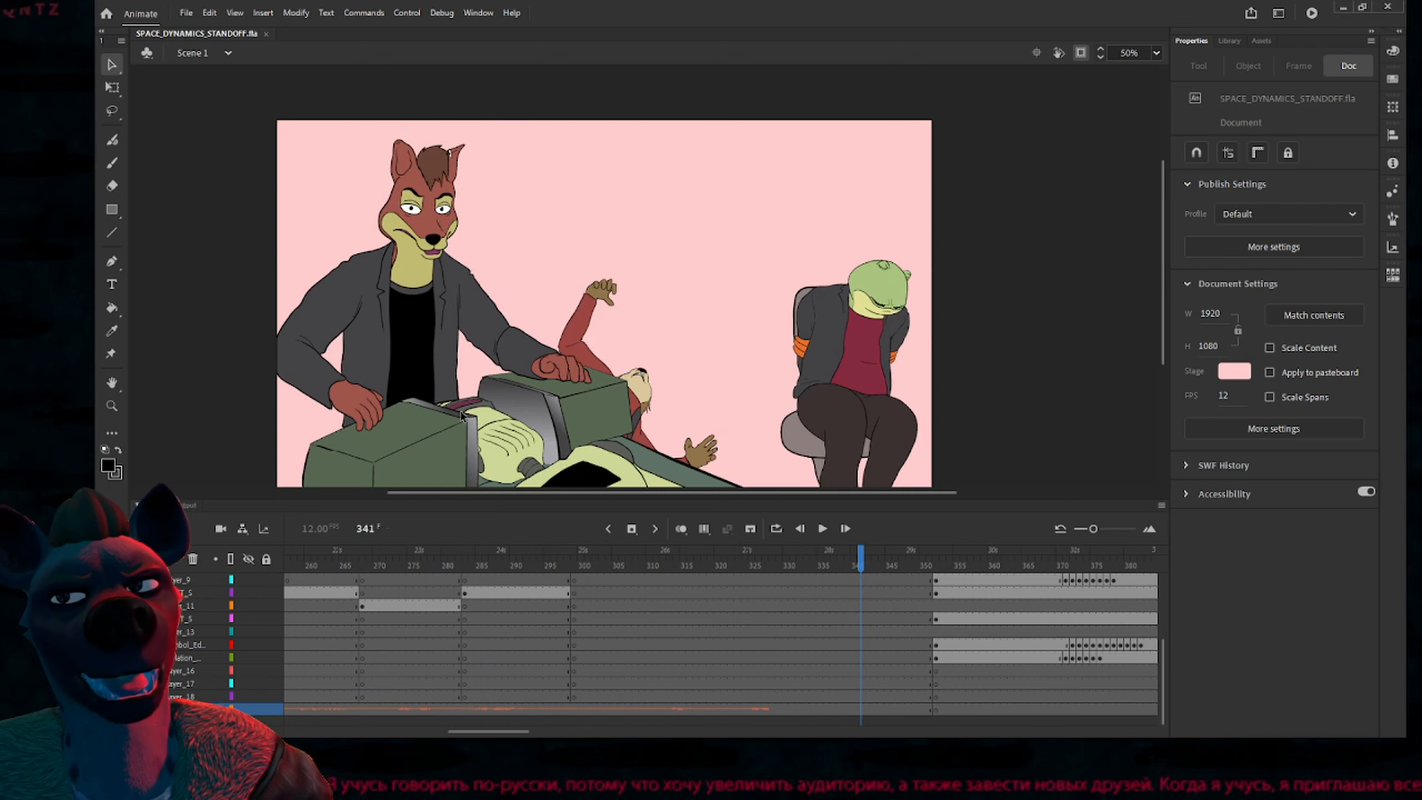
Step forward to frame 344 and back to frame 336 to check the poses at the end of the fall
{"action": "key", "text": "period"}
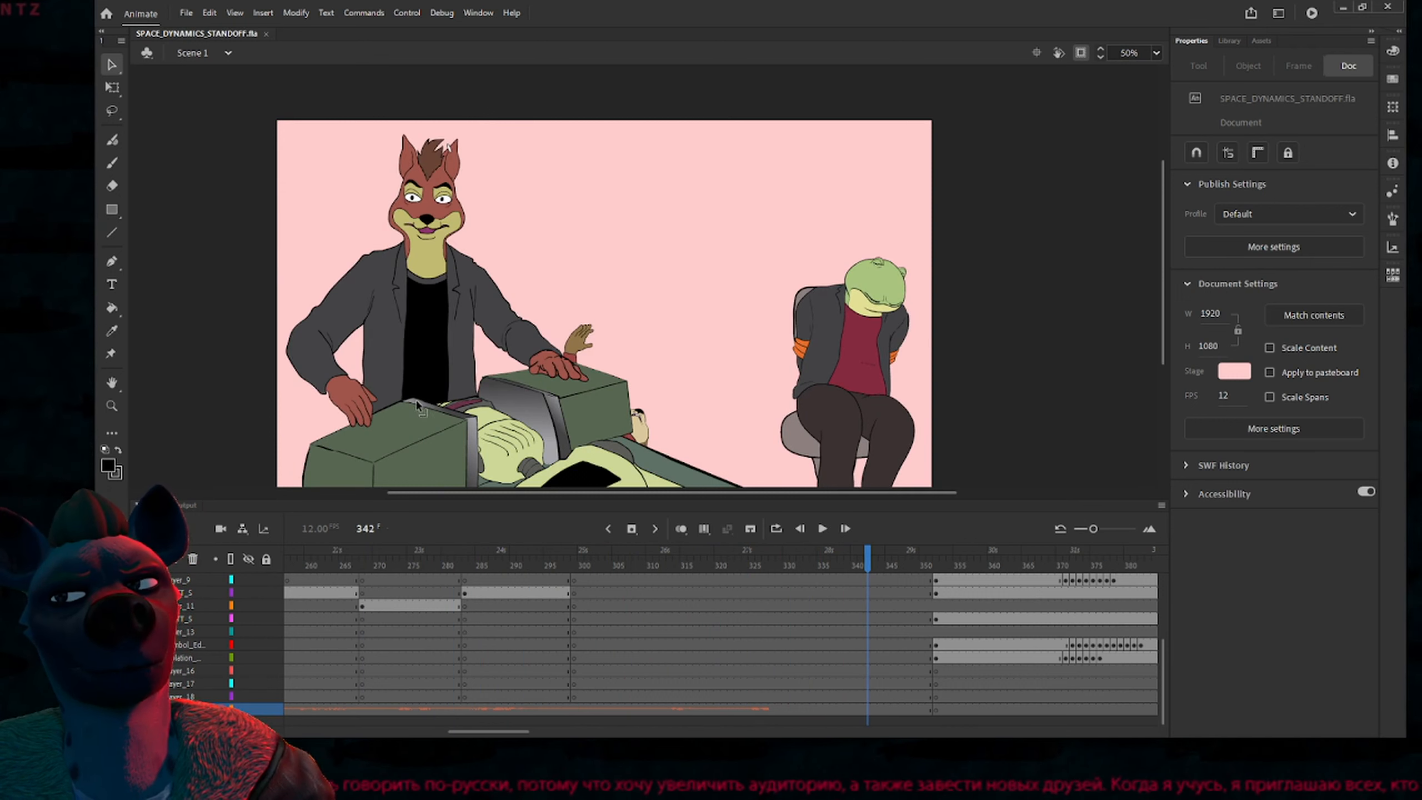
{"action": "key", "text": "period"}
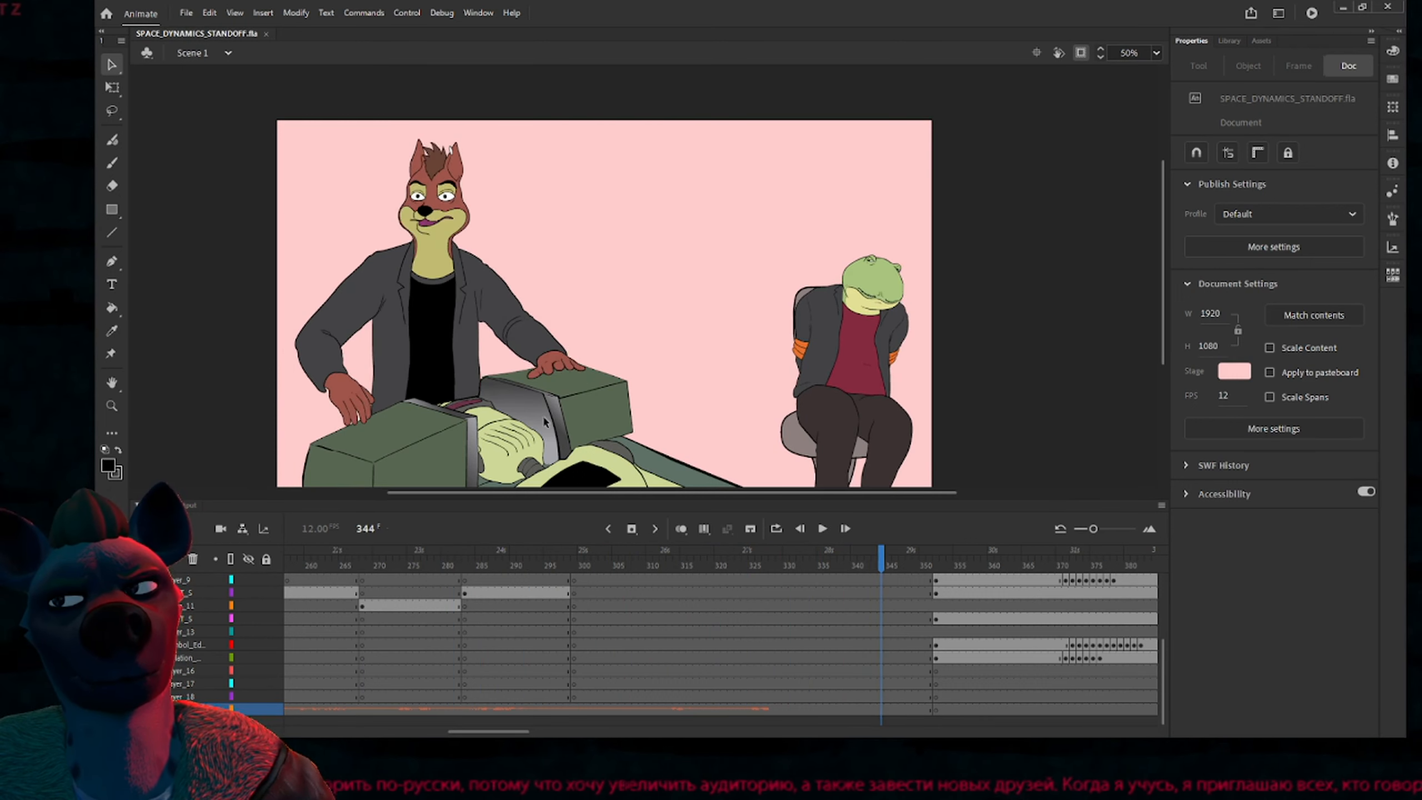
{"action": "key", "text": "comma"}
{"action": "key", "text": "comma"}
{"action": "key", "text": "comma"}
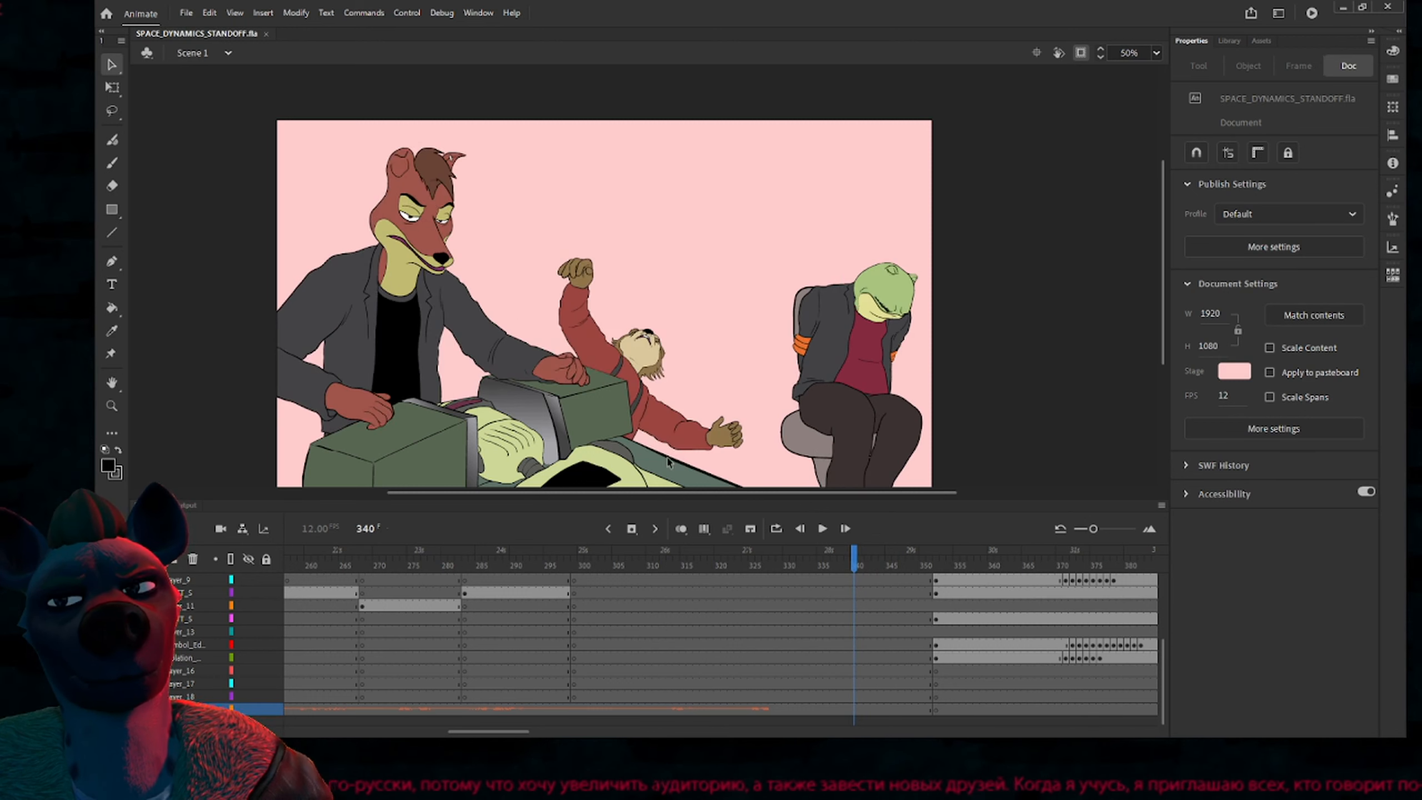
{"action": "key", "text": "comma"}
{"action": "key", "text": "comma"}
{"action": "key", "text": "comma"}
{"action": "key", "text": "comma"}
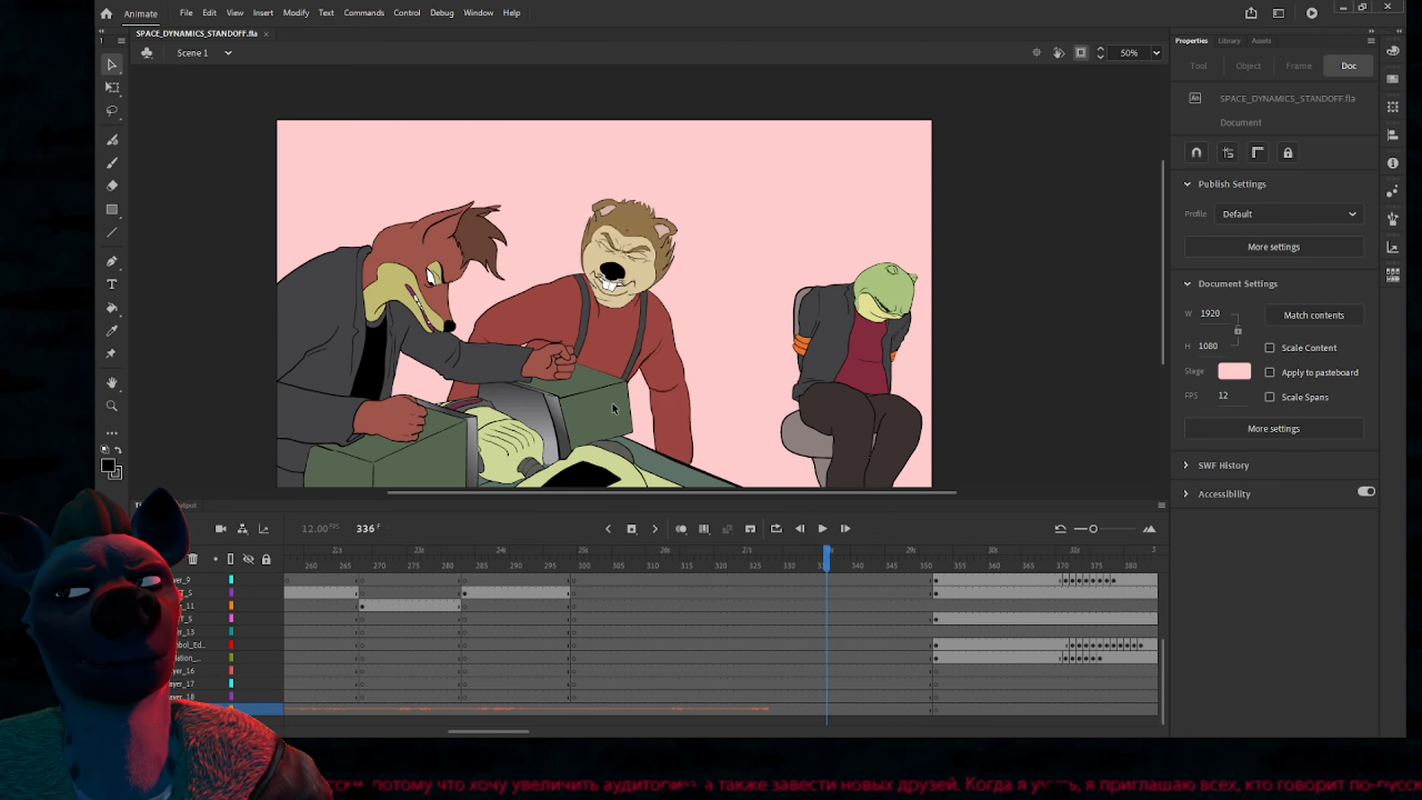
Step through the whole fall up to frame 346 and return to frame 329 to compare its poses
{"action": "key", "text": "period"}
{"action": "key", "text": "period"}
{"action": "key", "text": "period"}
{"action": "key", "text": "period"}
{"action": "key", "text": "period"}
{"action": "key", "text": "period"}
{"action": "key", "text": "period"}
{"action": "key", "text": "period"}
{"action": "key", "text": "period"}
{"action": "key", "text": "period"}
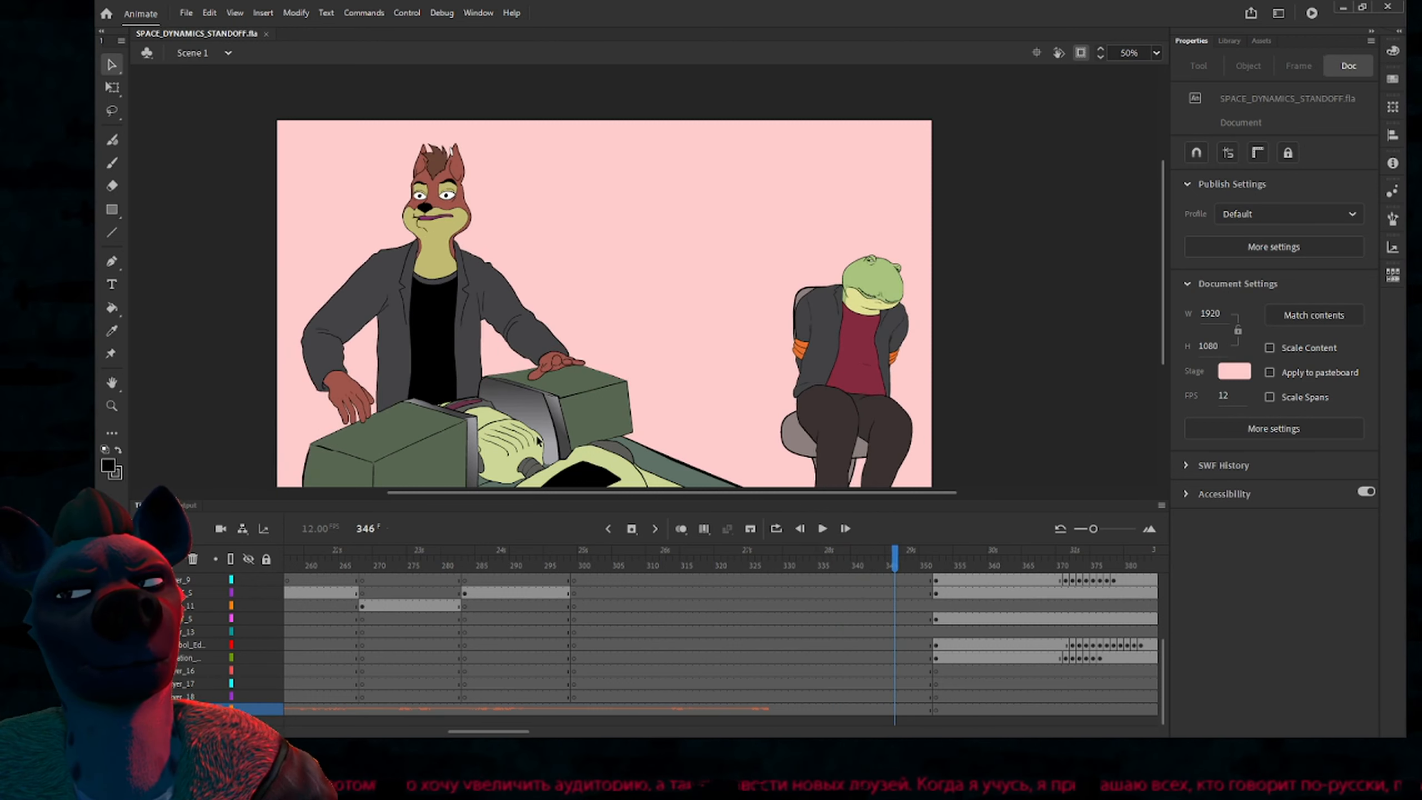
{"action": "key", "text": "comma"}
{"action": "key", "text": "comma"}
{"action": "key", "text": "comma"}
{"action": "key", "text": "comma"}
{"action": "key", "text": "comma"}
{"action": "key", "text": "comma"}
{"action": "key", "text": "comma"}
{"action": "key", "text": "comma"}
{"action": "key", "text": "comma"}
{"action": "key", "text": "comma"}
{"action": "key", "text": "comma"}
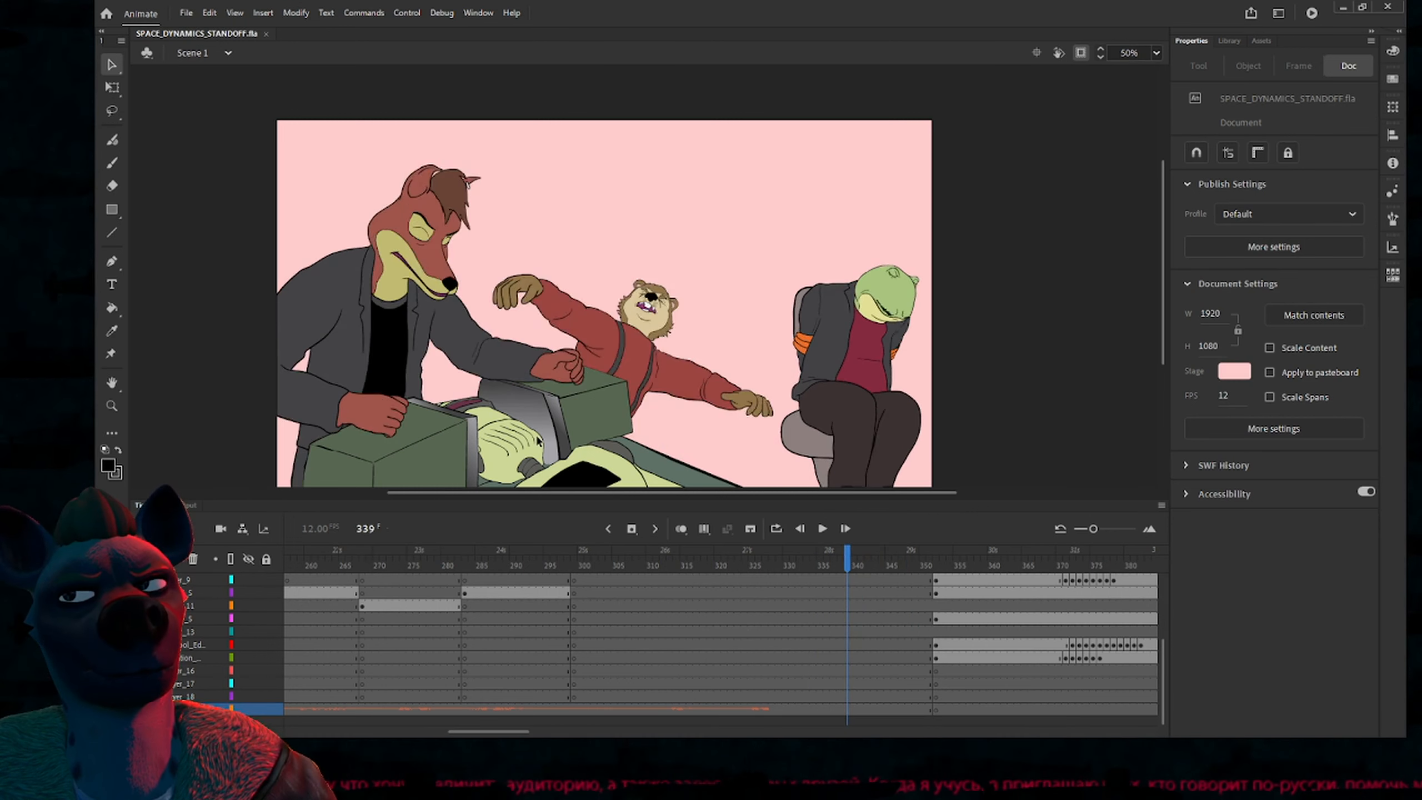
{"action": "key", "text": "comma"}
{"action": "key", "text": "comma"}
{"action": "key", "text": "comma"}
{"action": "key", "text": "comma"}
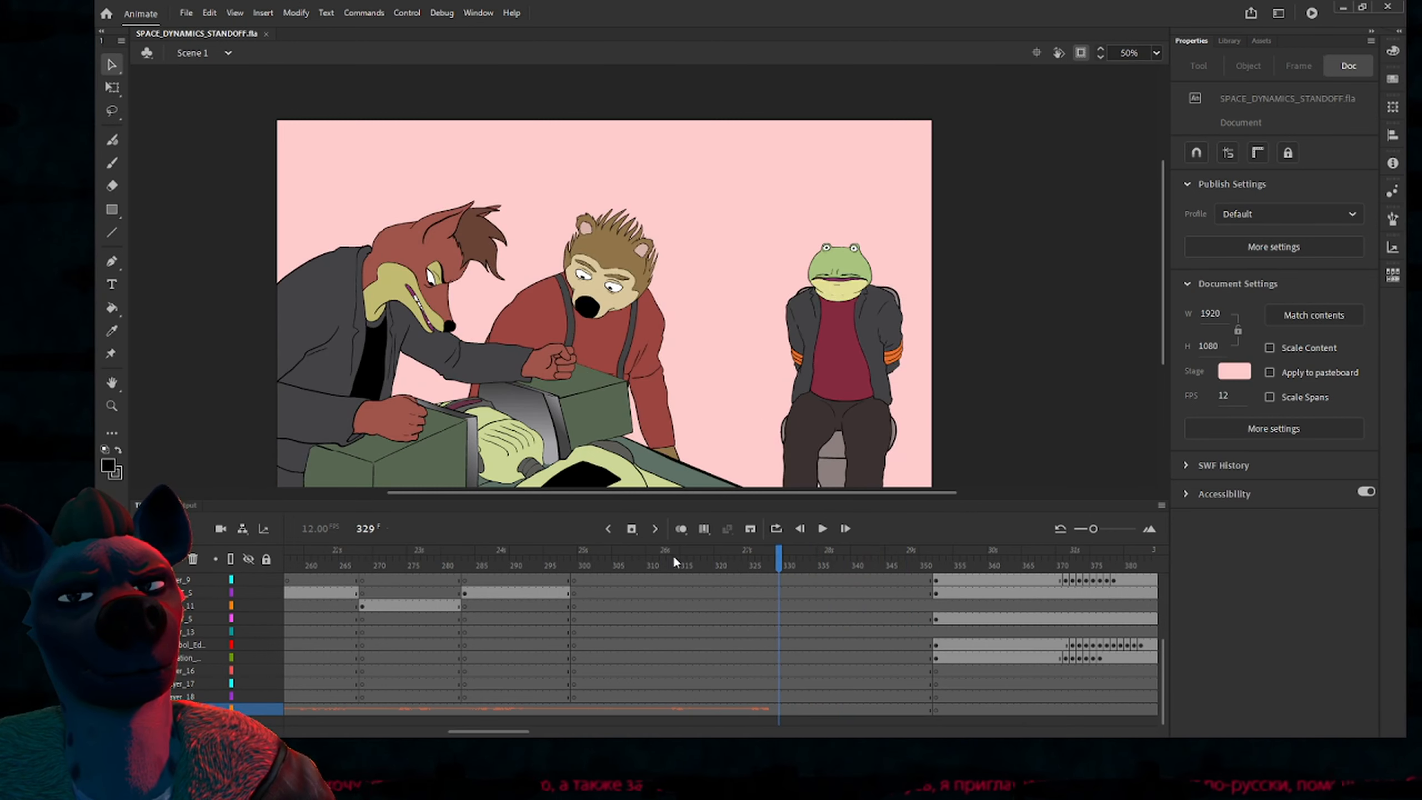
Scrub back before frame 316 and step frame by frame through the table shot up to frame 346
{"action": "left_click_drag", "start_coordinate": [673, 555], "coordinate": [642, 554]}
{"action": "key", "text": "period"}
{"action": "key", "text": "period"}
{"action": "key", "text": "period"}
{"action": "key", "text": "period"}
{"action": "key", "text": "period"}
{"action": "key", "text": "period"}
{"action": "key", "text": "period"}
{"action": "key", "text": "period"}
{"action": "key", "text": "period"}
{"action": "key", "text": "period"}
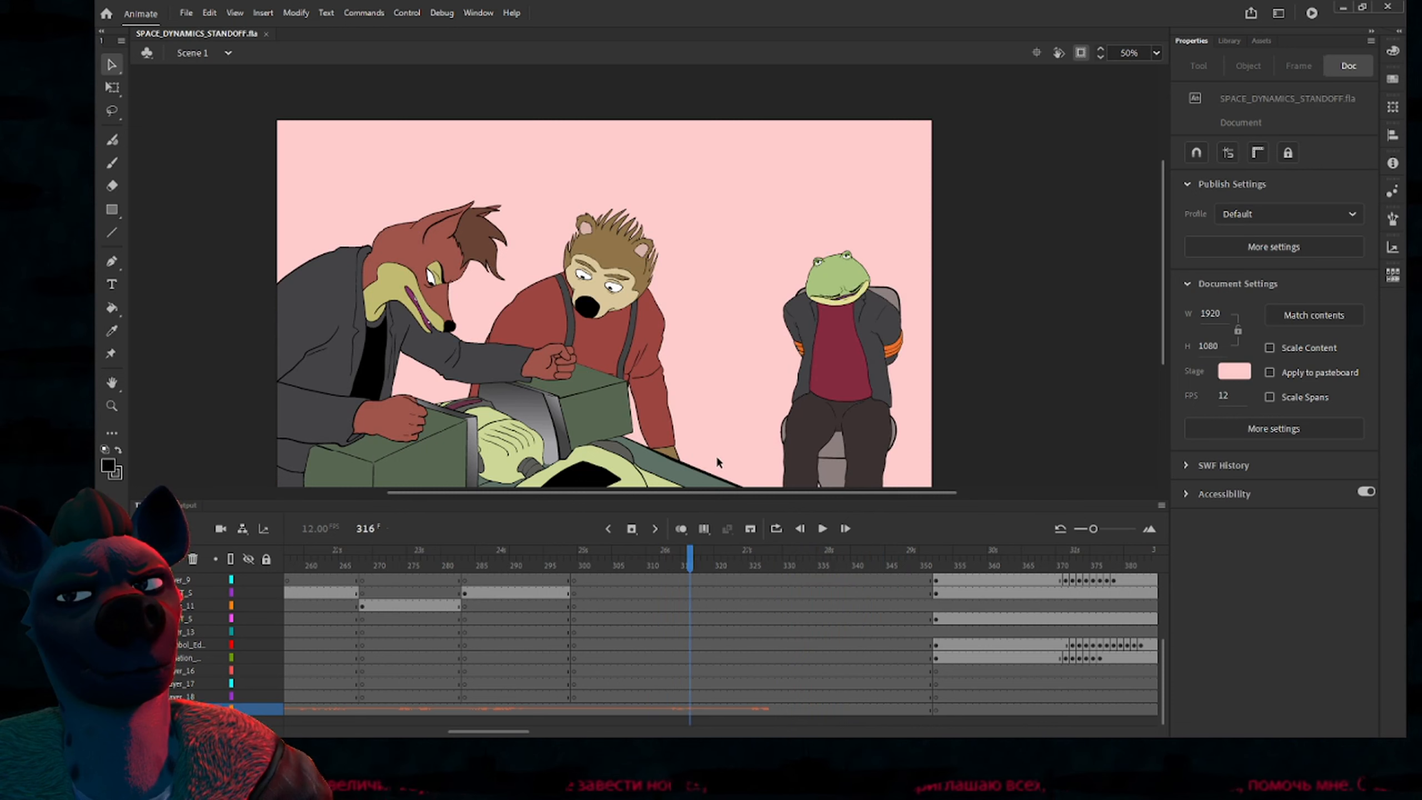
{"action": "key", "text": "period"}
{"action": "key", "text": "period"}
{"action": "key", "text": "period"}
{"action": "key", "text": "period"}
{"action": "key", "text": "period"}
{"action": "key", "text": "period"}
{"action": "key", "text": "period"}
{"action": "key", "text": "period"}
{"action": "key", "text": "period"}
{"action": "key", "text": "period"}
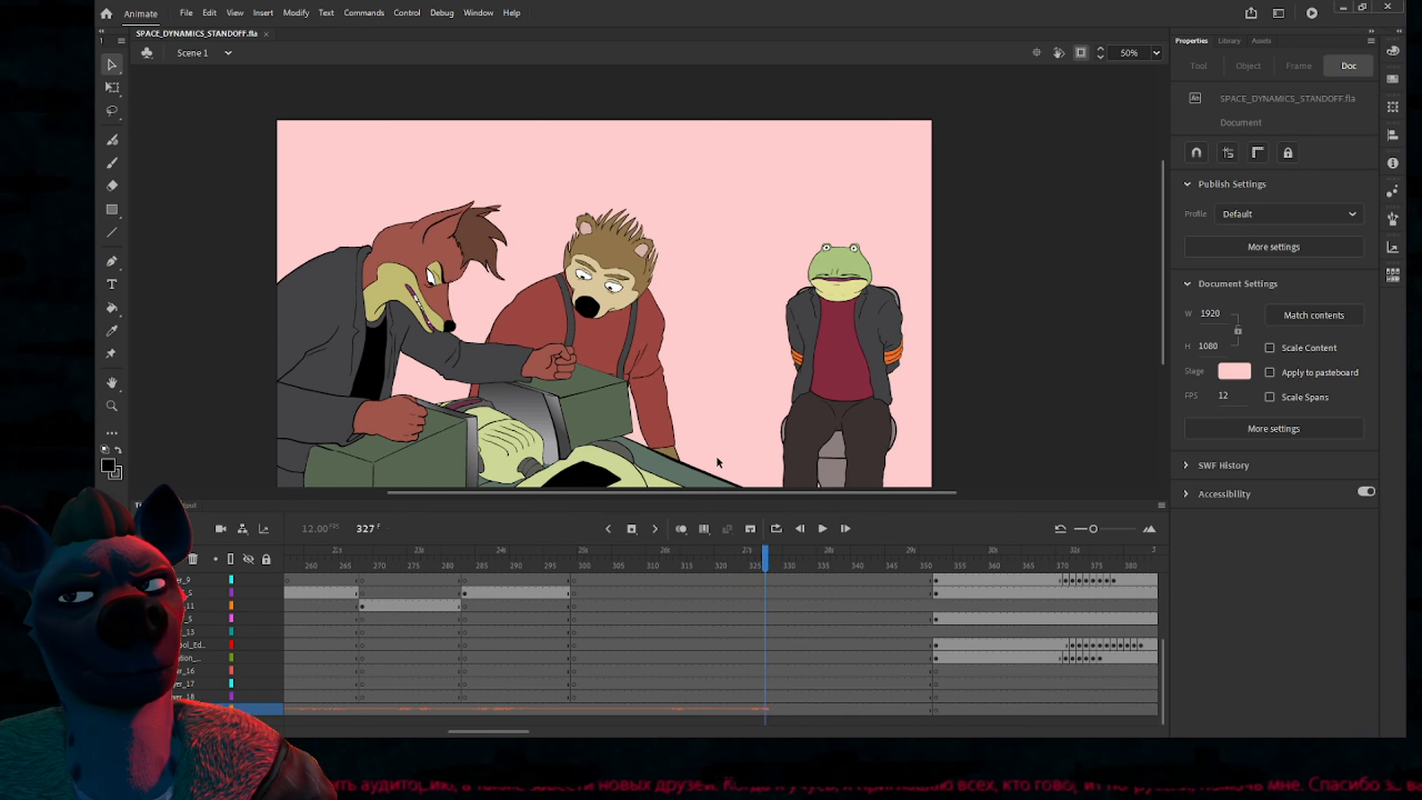
{"action": "key", "text": "period"}
{"action": "key", "text": "period"}
{"action": "key", "text": "period"}
{"action": "key", "text": "period"}
{"action": "key", "text": "period"}
{"action": "key", "text": "period"}
{"action": "key", "text": "period"}
{"action": "key", "text": "period"}
{"action": "key", "text": "period"}
{"action": "key", "text": "period"}
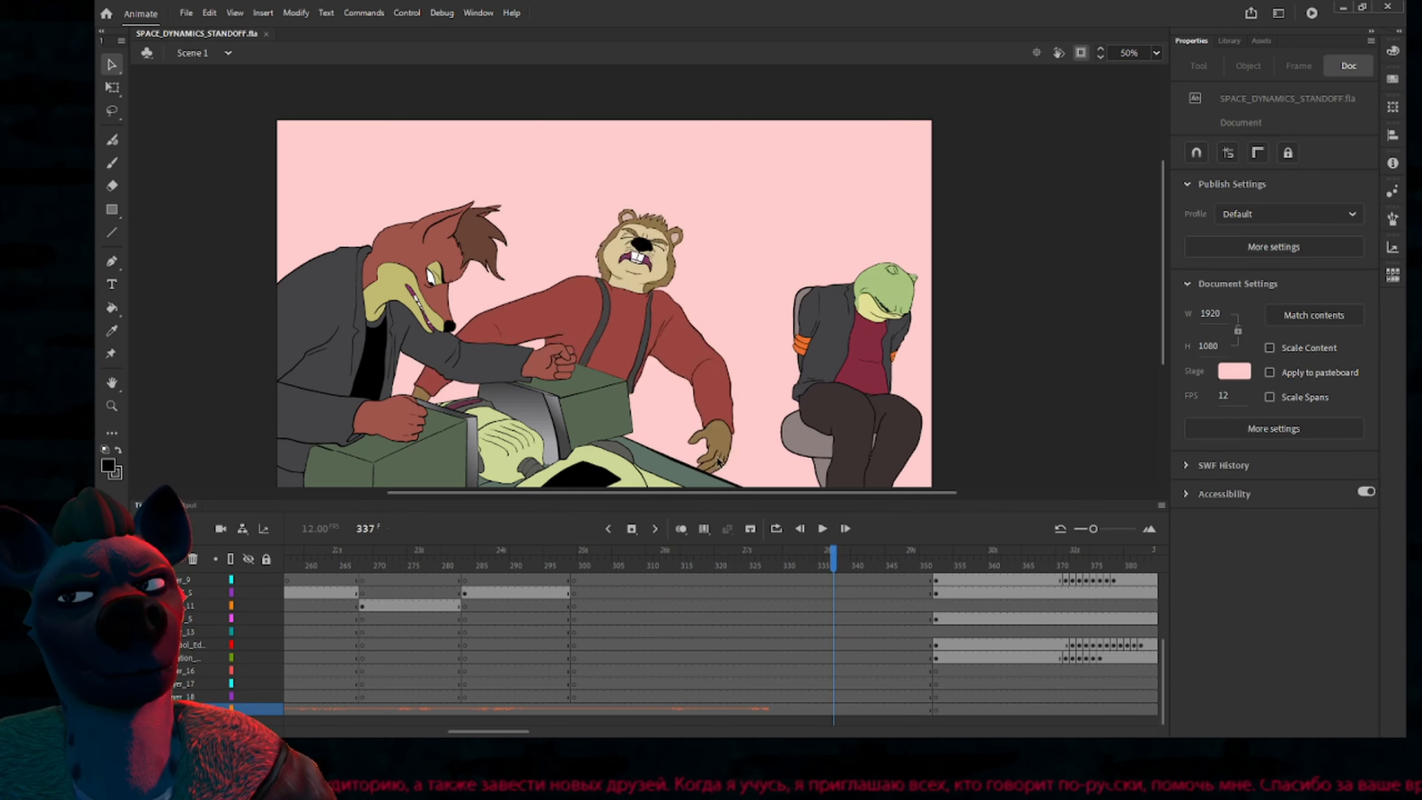
{"action": "key", "text": "period"}
{"action": "key", "text": "period"}
{"action": "key", "text": "period"}
{"action": "key", "text": "period"}
{"action": "key", "text": "period"}
{"action": "key", "text": "period"}
{"action": "key", "text": "period"}
{"action": "key", "text": "period"}
{"action": "key", "text": "period"}
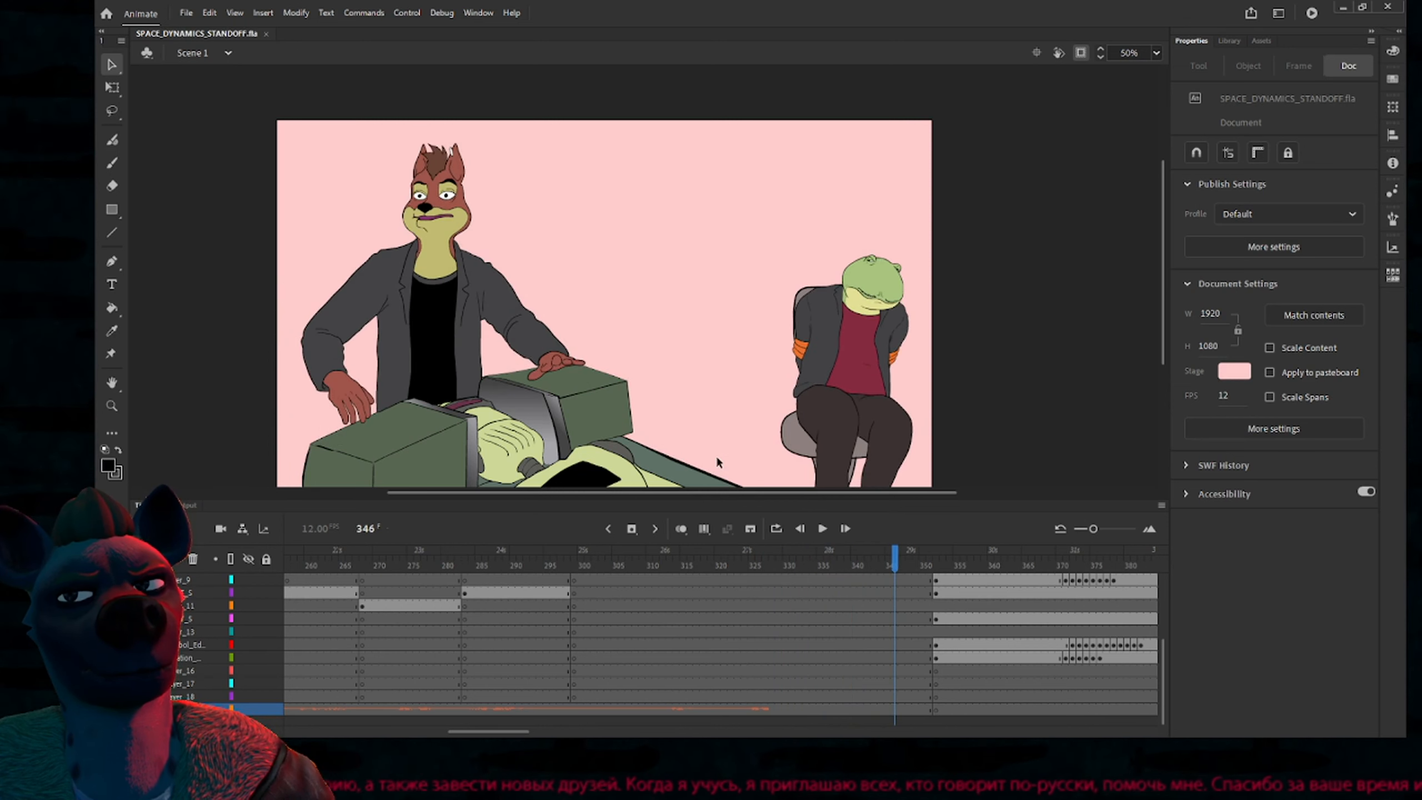
Step on into the wide standoff shot behind the table up to frame 375 to examine the character's turn
{"action": "key", "text": "period"}
{"action": "key", "text": "period"}
{"action": "key", "text": "period"}
{"action": "key", "text": "period"}
{"action": "key", "text": "period"}
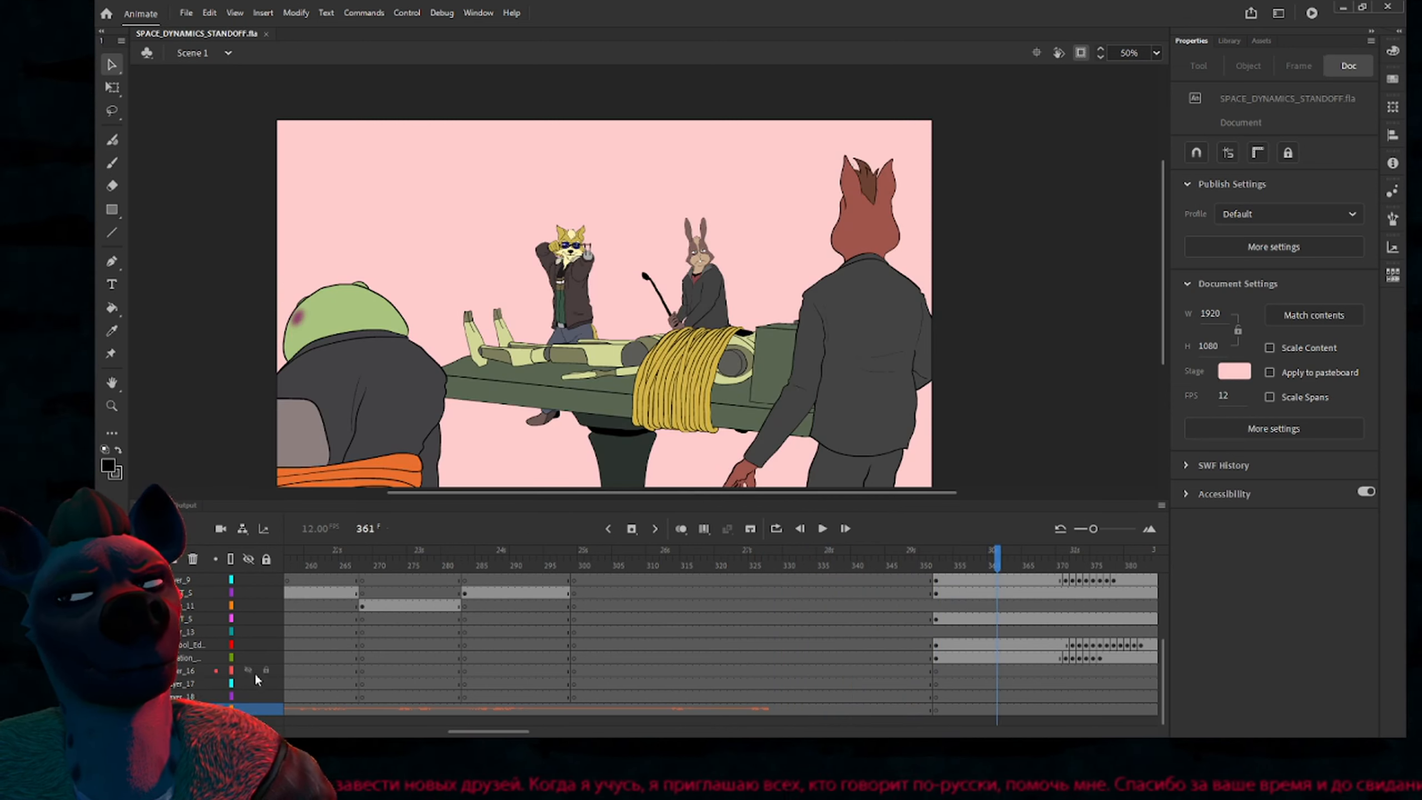
{"action": "key", "text": "period"}
{"action": "key", "text": "period"}
{"action": "key", "text": "period"}
{"action": "key", "text": "period"}
{"action": "key", "text": "period"}
{"action": "key", "text": "period"}
{"action": "key", "text": "period"}
{"action": "key", "text": "period"}
{"action": "key", "text": "period"}
{"action": "key", "text": "period"}
{"action": "key", "text": "period"}
{"action": "key", "text": "period"}
{"action": "key", "text": "period"}
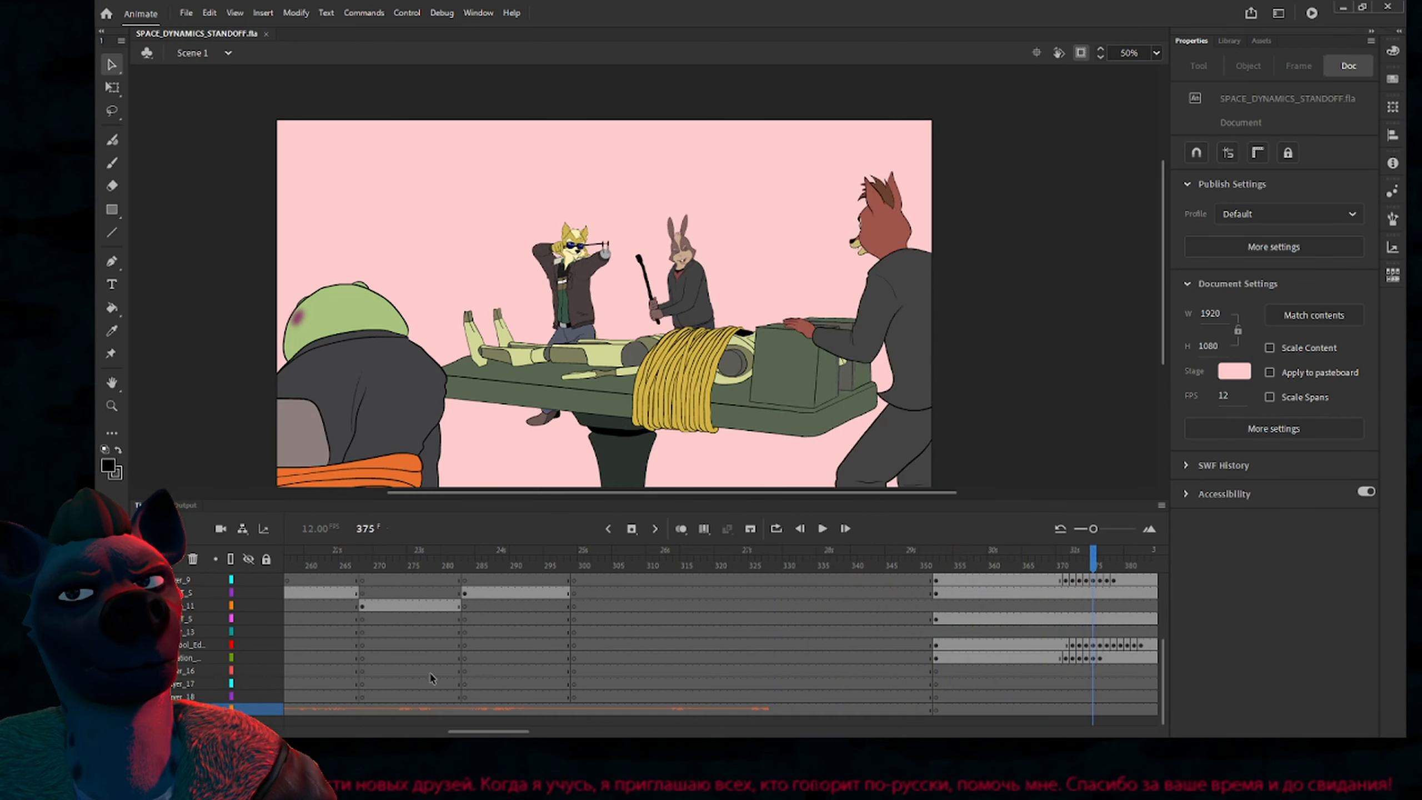
Continue through the wide standoff shot and step on to frame 410 to examine the lunge at the seated captive
{"action": "key", "text": "period"}
{"action": "key", "text": "period"}
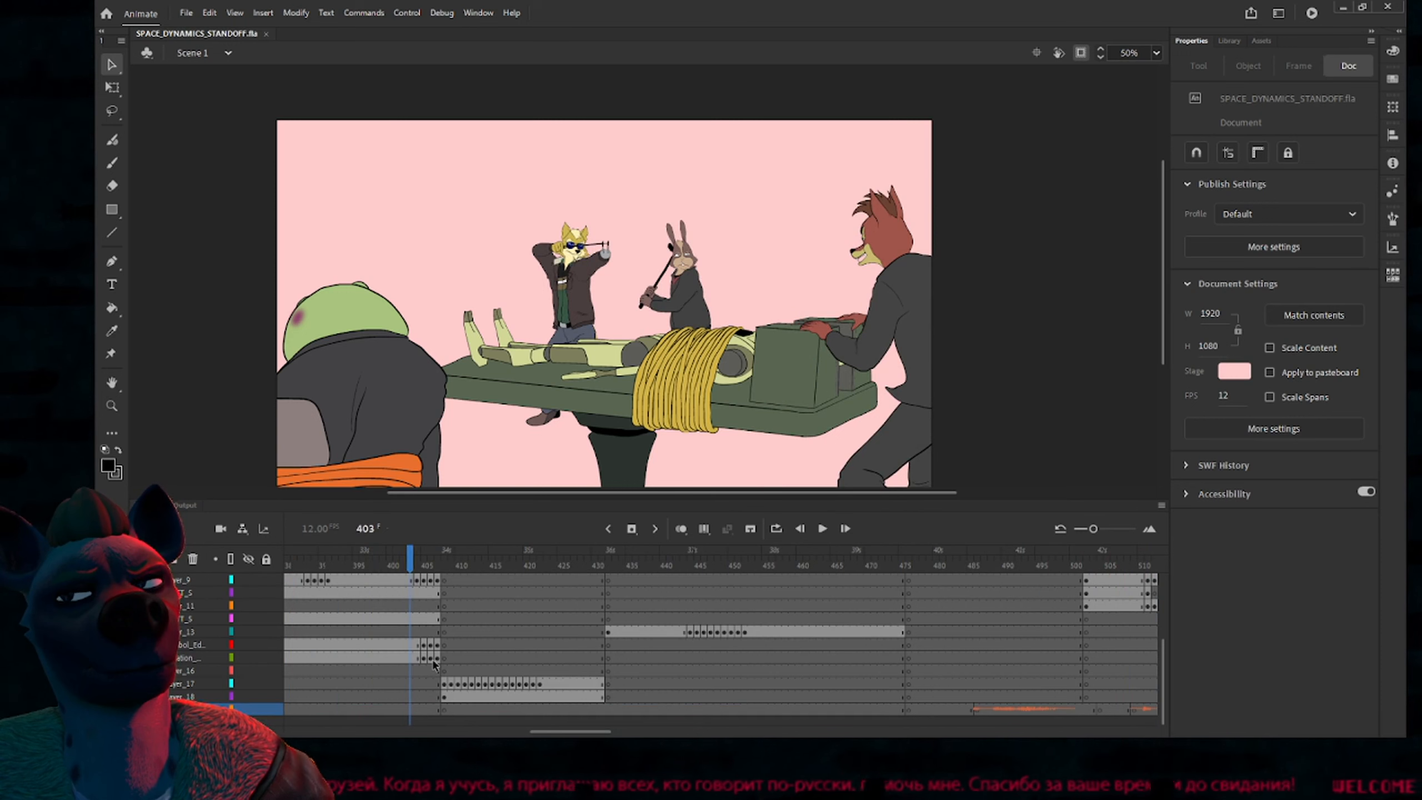
{"action": "key", "text": "period"}
{"action": "key", "text": "period"}
{"action": "key", "text": "period"}
{"action": "key", "text": "period"}
{"action": "key", "text": "period"}
{"action": "key", "text": "period"}
{"action": "key", "text": "period"}
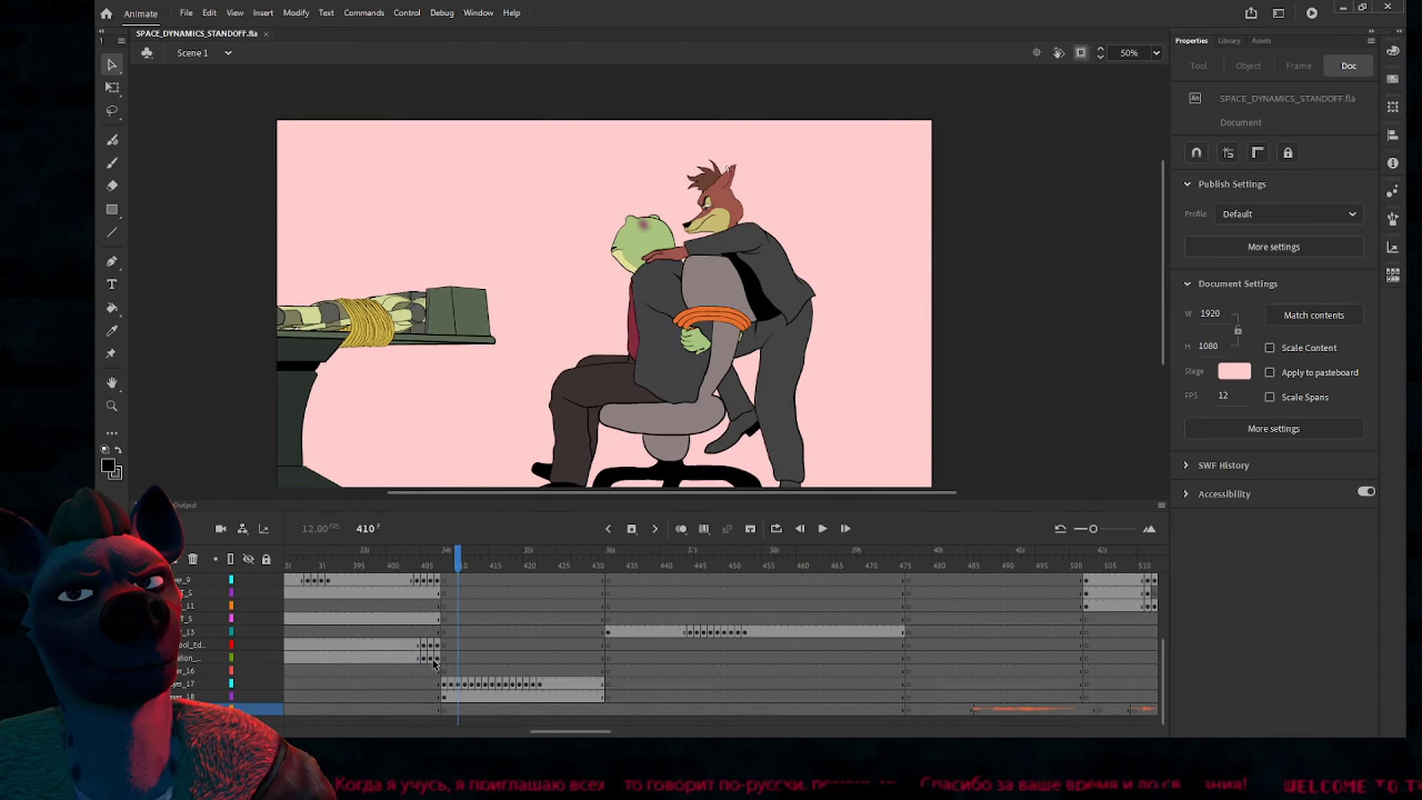
Step through the side-view chair shot and on to frame 436 to check the knife-to-throat poses
{"action": "key", "text": "period"}
{"action": "key", "text": "period"}
{"action": "key", "text": "period"}
{"action": "key", "text": "period"}
{"action": "key", "text": "period"}
{"action": "key", "text": "period"}
{"action": "key", "text": "period"}
{"action": "key", "text": "period"}
{"action": "key", "text": "period"}
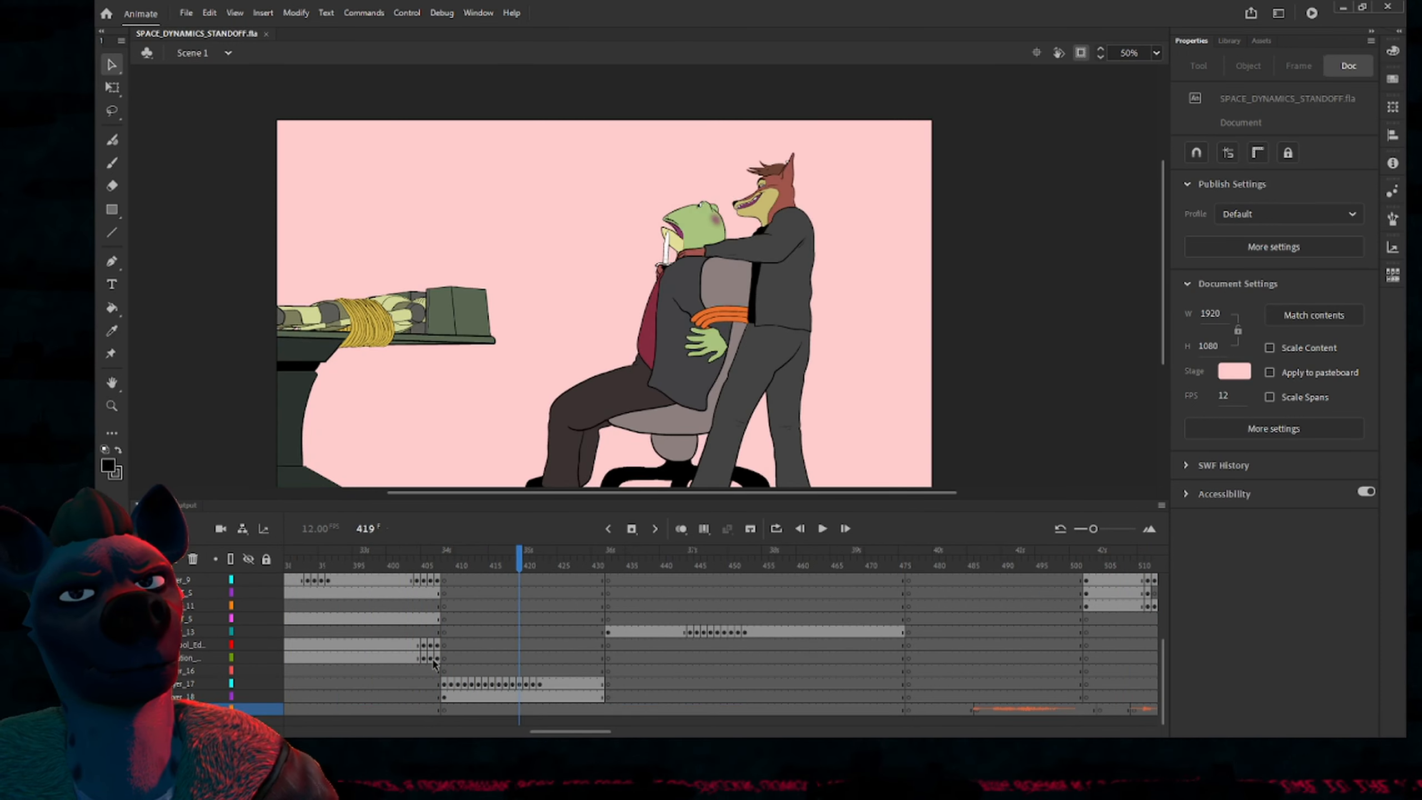
{"action": "key", "text": "period"}
{"action": "key", "text": "period"}
{"action": "key", "text": "period"}
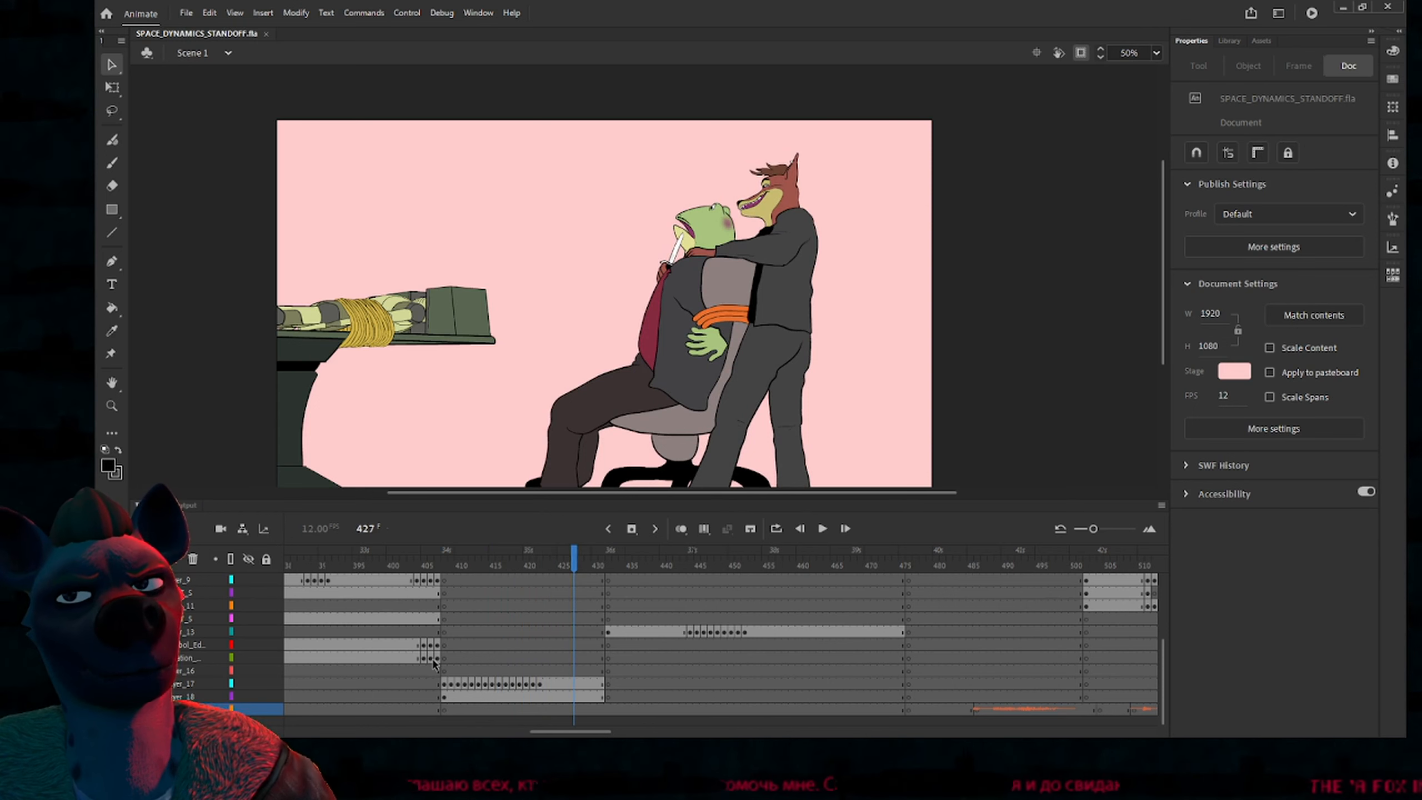
{"action": "key", "text": "period"}
{"action": "key", "text": "period"}
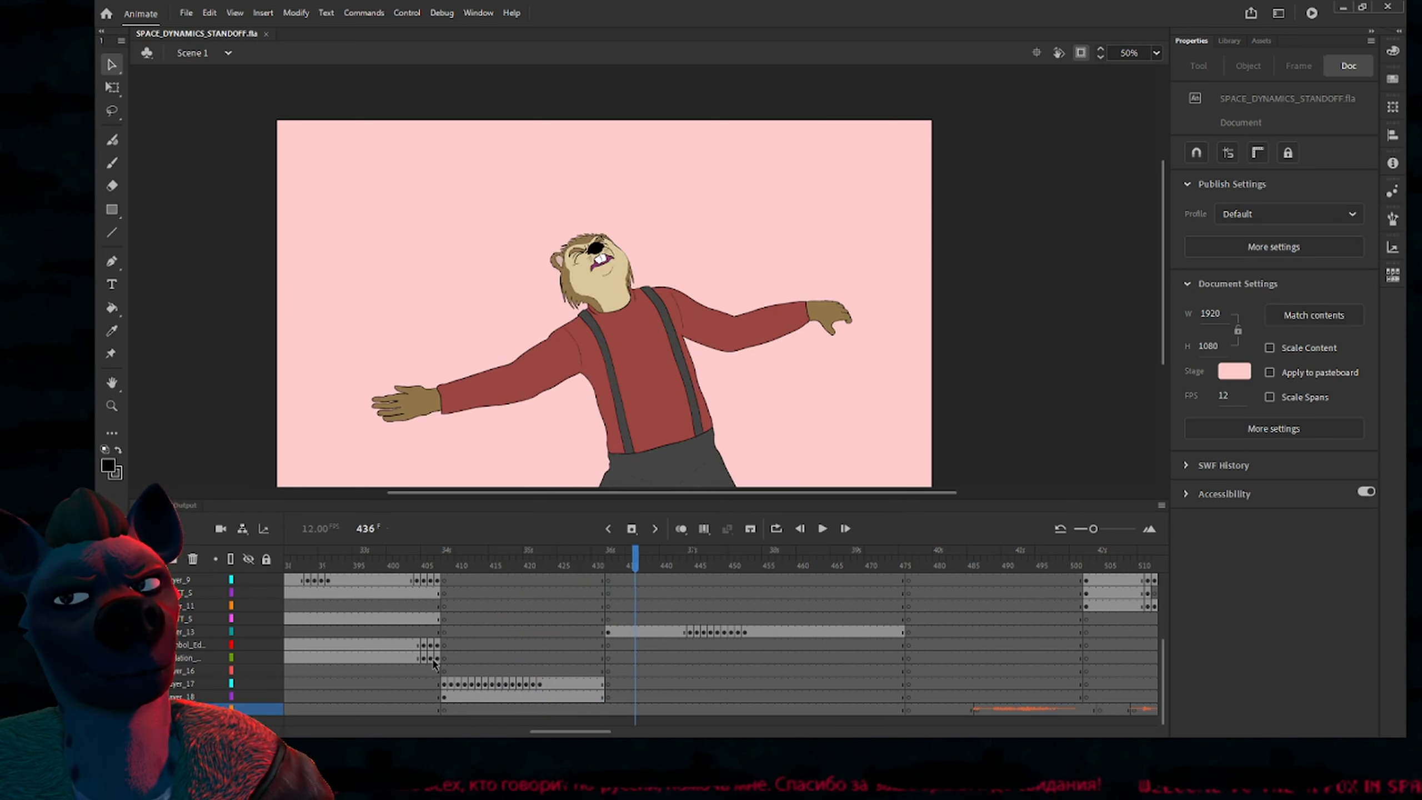
Review the fox-and-frog close-up and the slingshot shot, moving on up to frame 660
{"action": "left_click_drag", "start_coordinate": [637, 542], "coordinate": [1148, 564]}
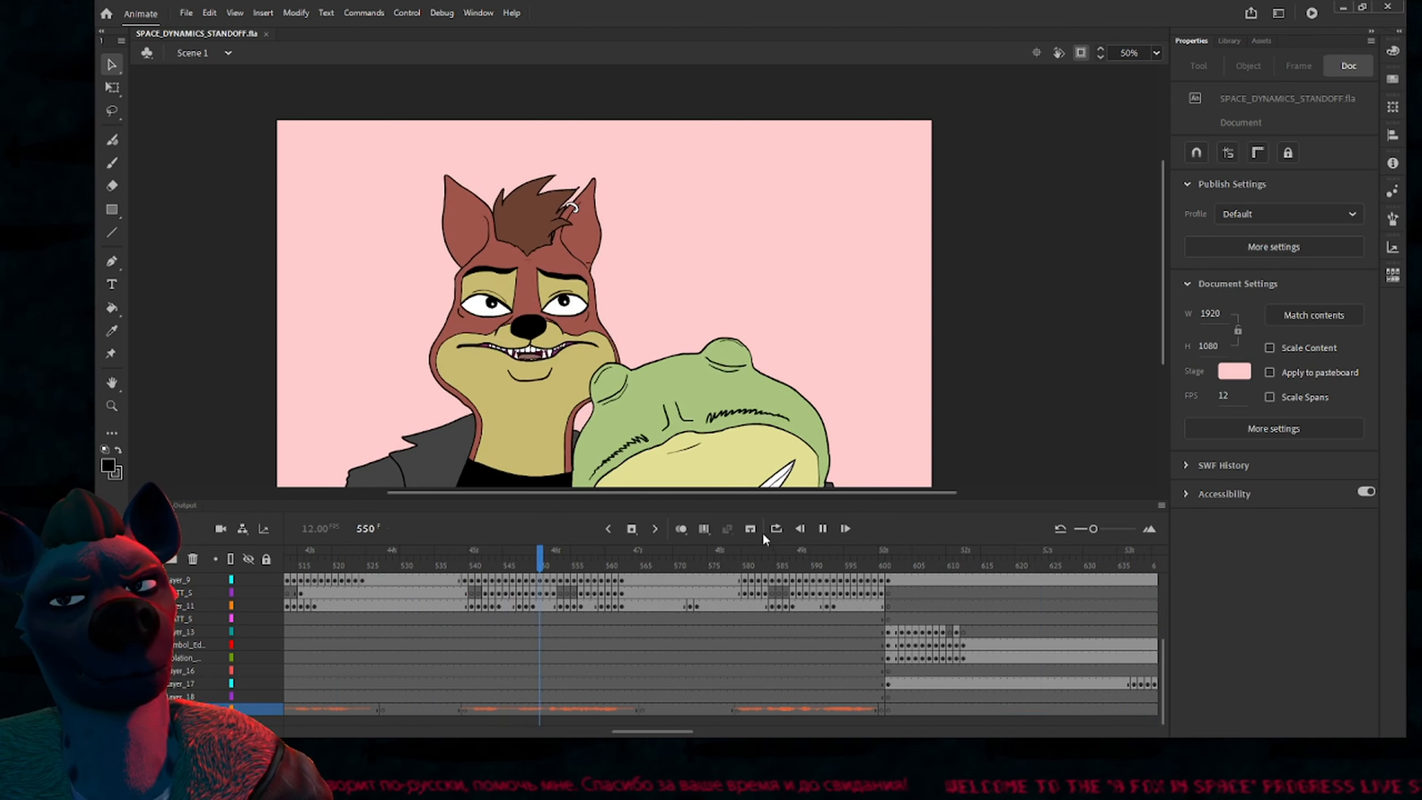
{"action": "mouse_move", "coordinate": [663, 733]}
{"action": "left_mouse_down"}
{"action": "mouse_move", "coordinate": [704, 735]}
{"action": "mouse_move", "coordinate": [688, 734]}
{"action": "left_mouse_up"}
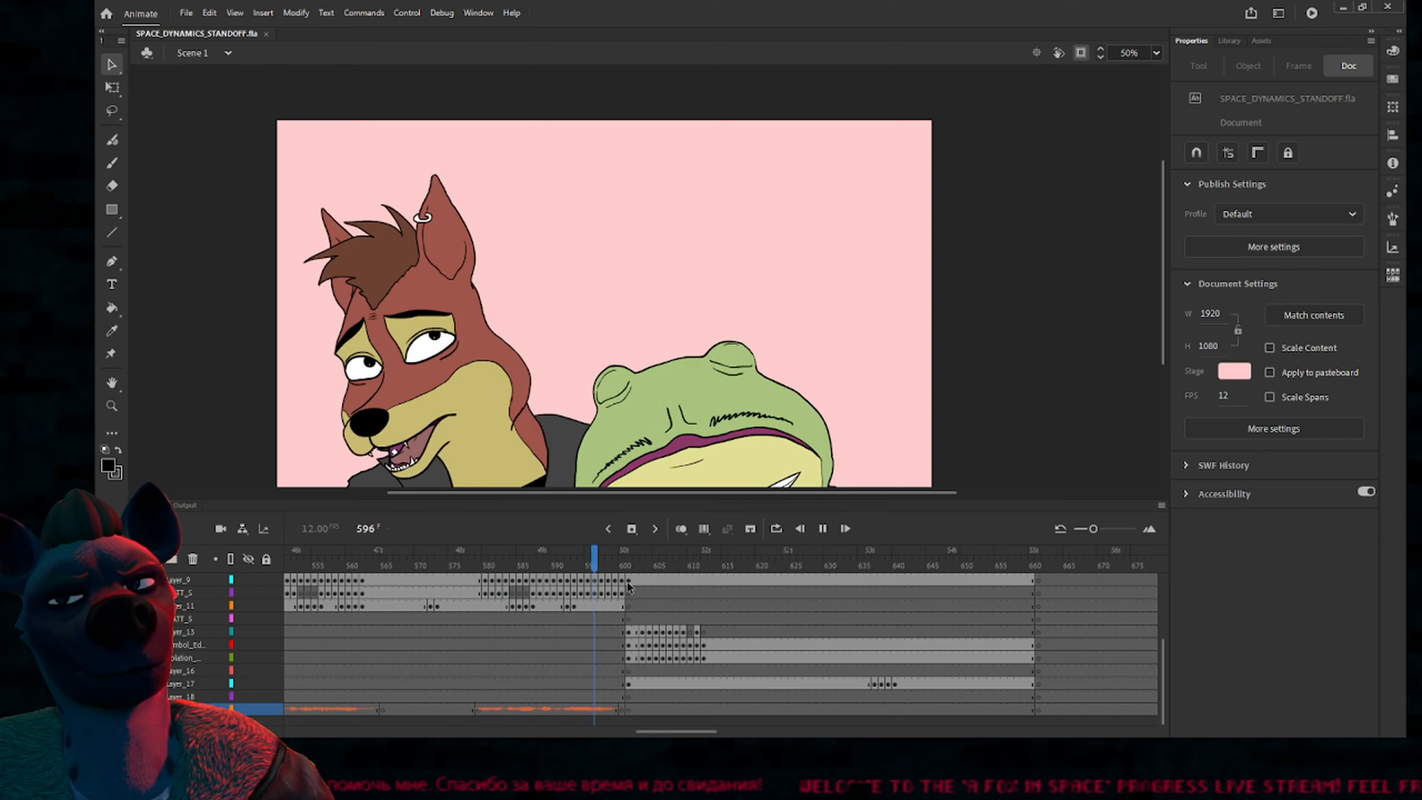
{"action": "left_click", "coordinate": [760, 587]}
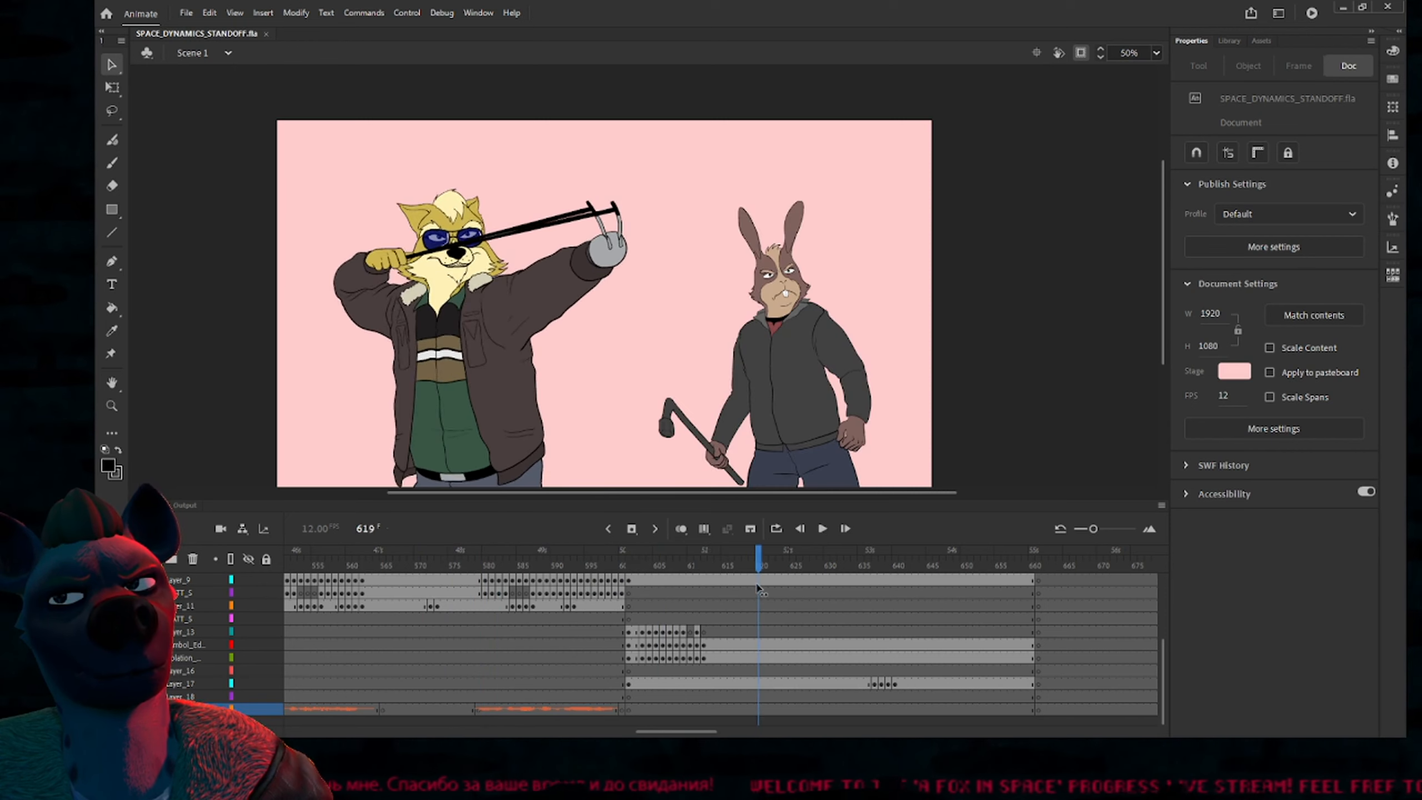
{"action": "left_click_drag", "start_coordinate": [760, 587], "coordinate": [658, 630]}
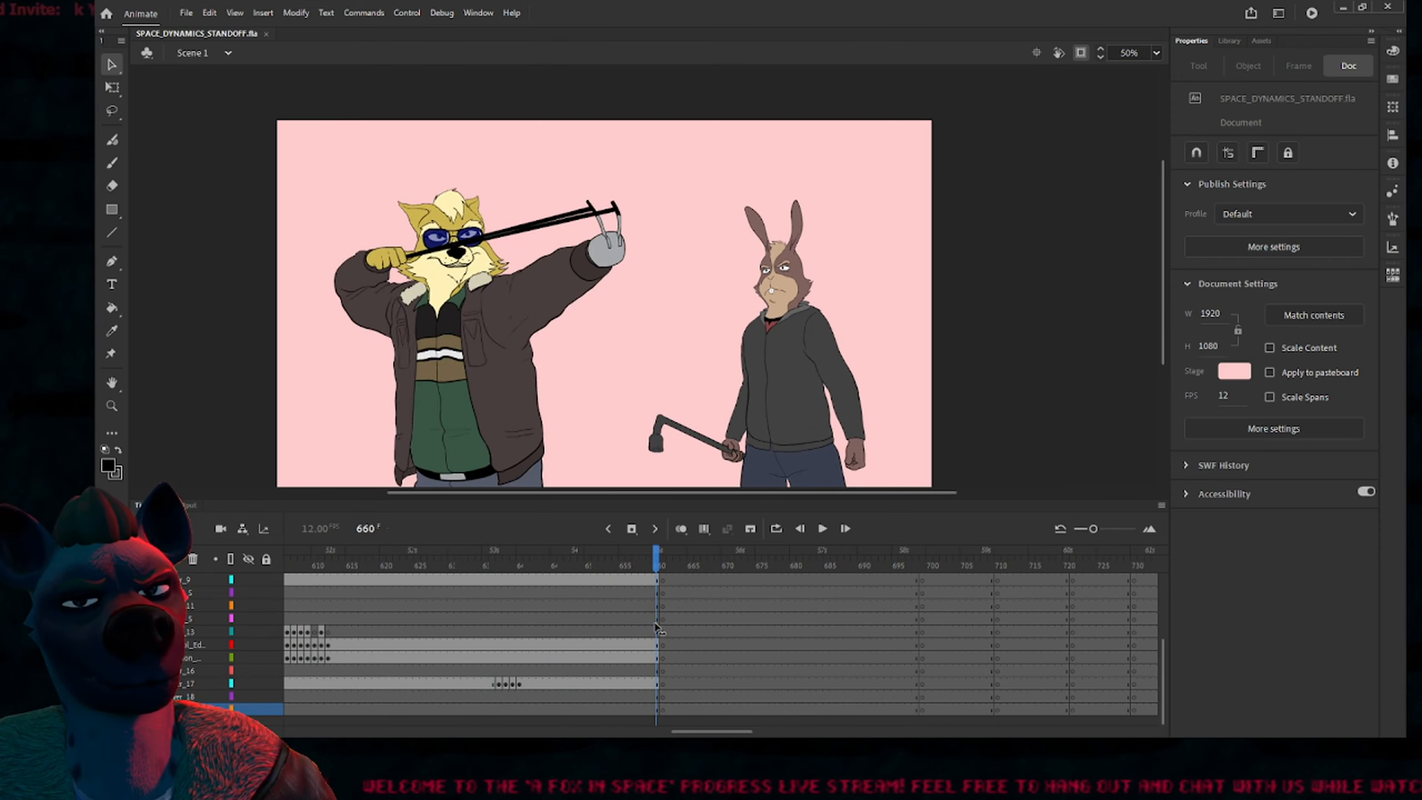
Return to frame 1 and play the film through to the lunge at frame 407
{"action": "left_click_drag", "start_coordinate": [738, 732], "coordinate": [695, 730]}
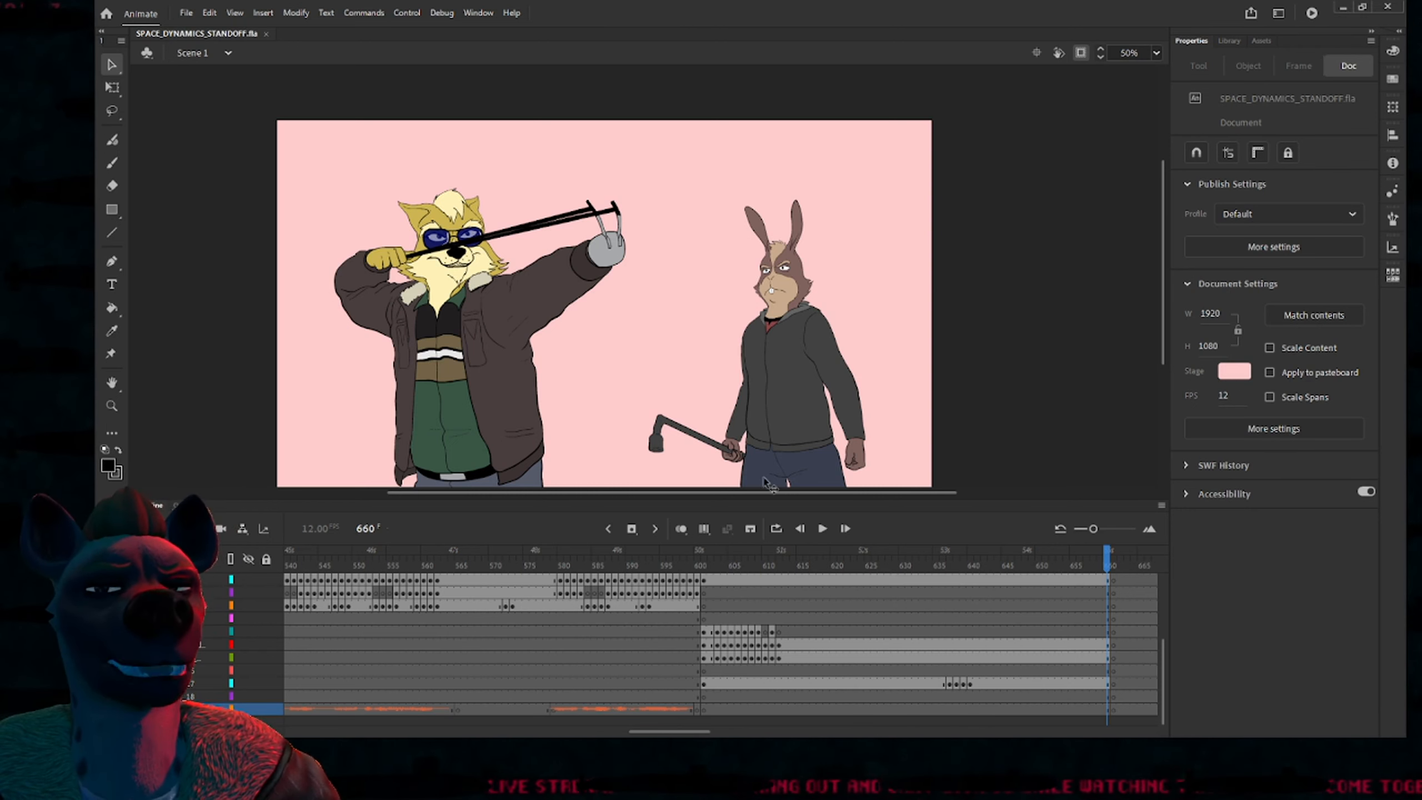
{"action": "left_click_drag", "start_coordinate": [731, 491], "coordinate": [722, 494]}
{"action": "key", "text": "shift+comma"}
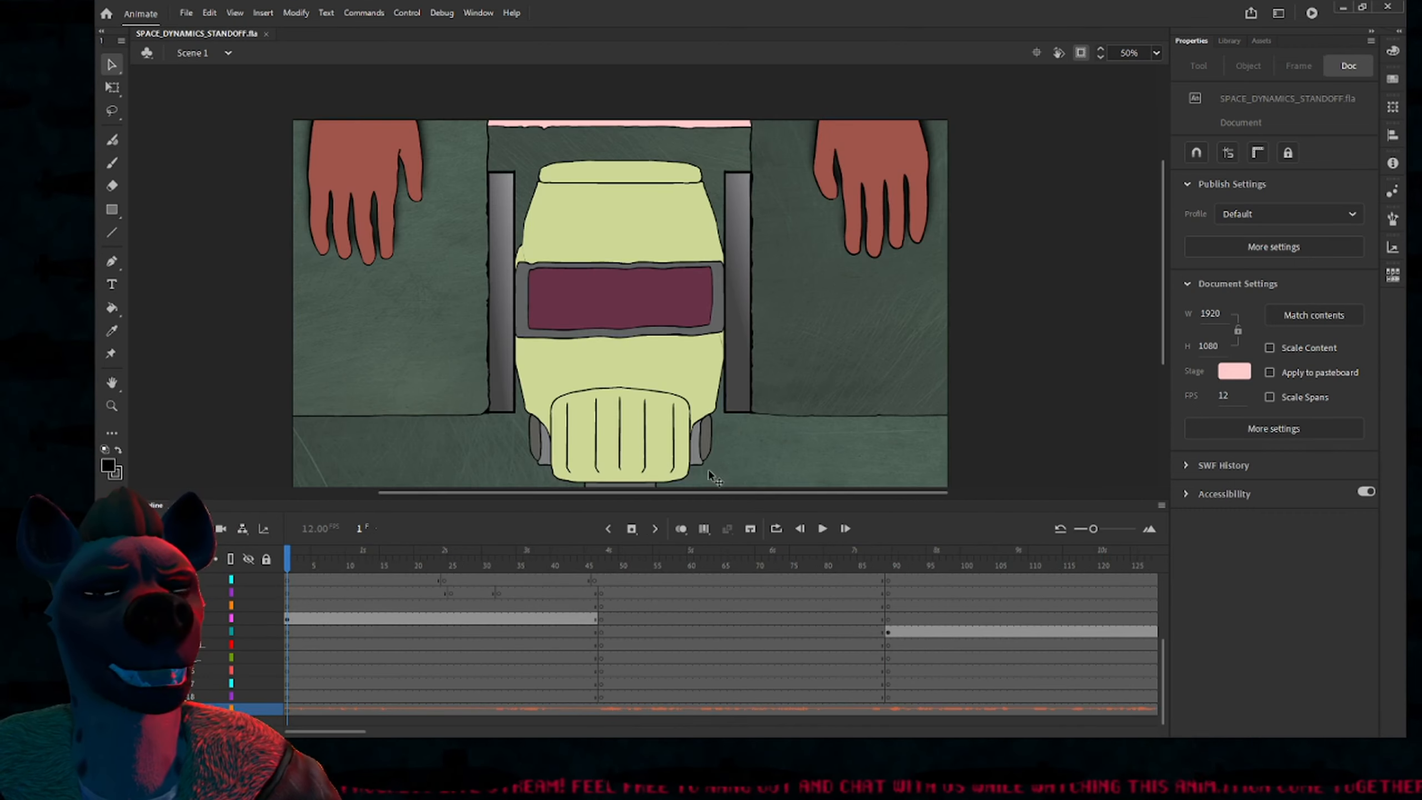
{"action": "key", "text": "Return"}
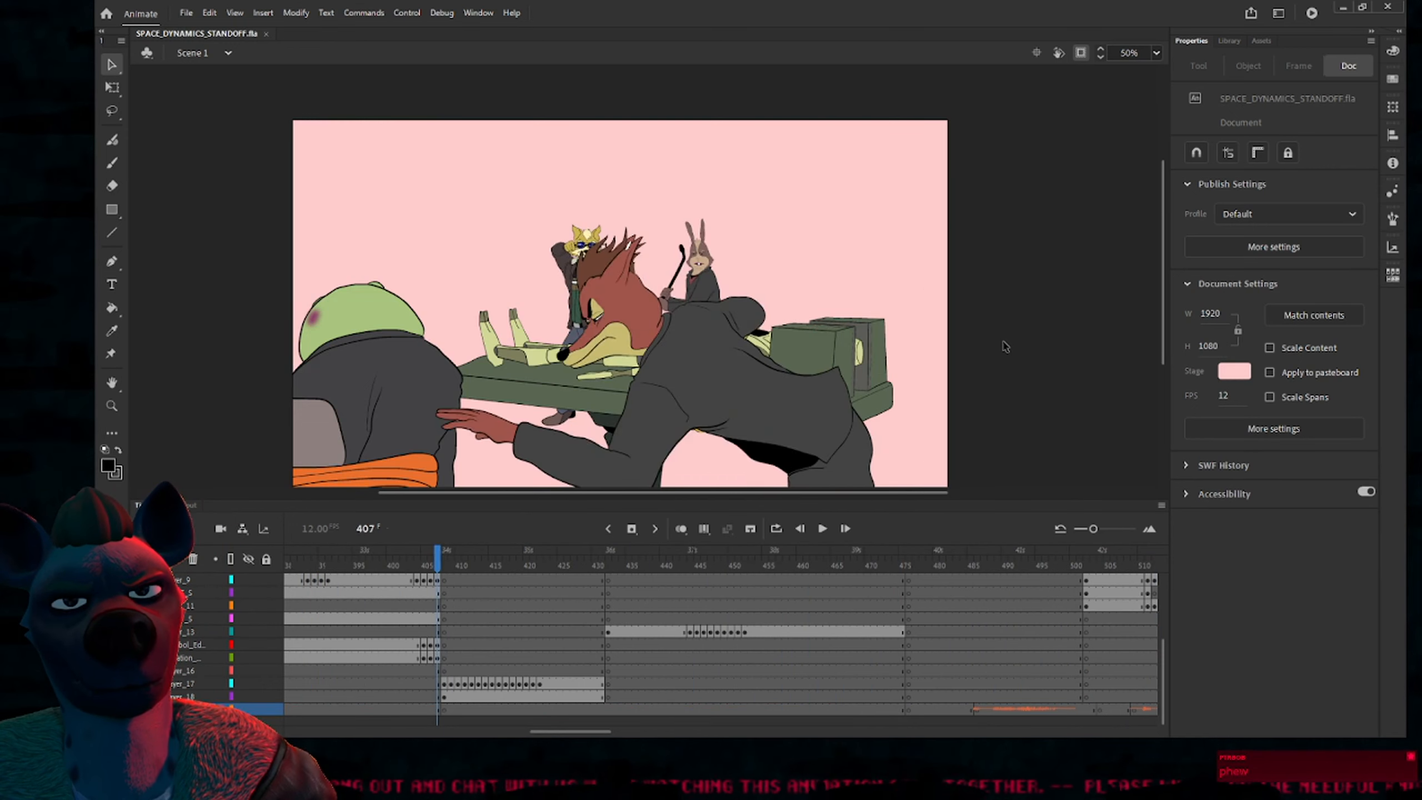
Step back from frame 407 to around 405 and forward to frame 410 to compare the poses across the cut
{"action": "key", "text": "comma"}
{"action": "key", "text": "comma"}
{"action": "key", "text": "comma"}
{"action": "key", "text": "comma"}
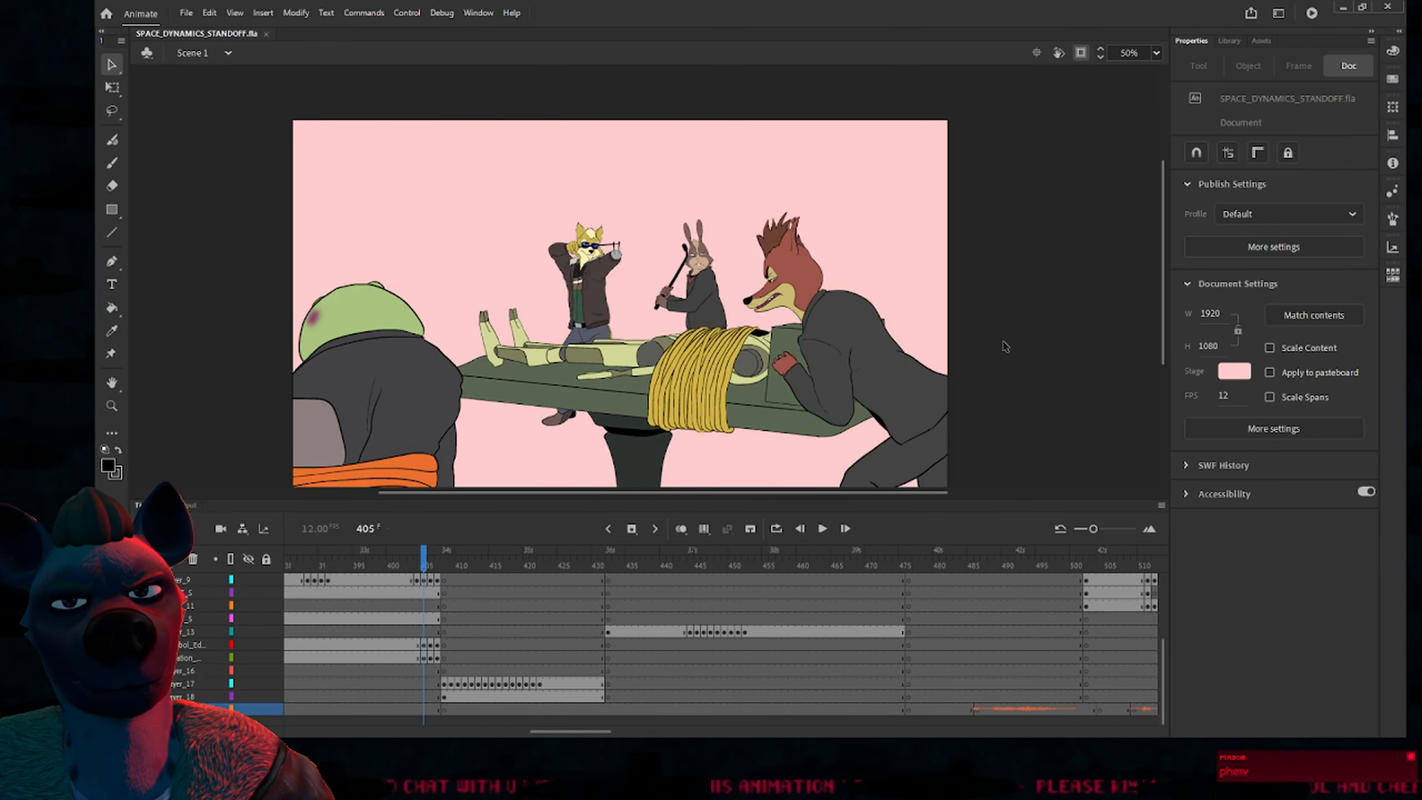
{"action": "key", "text": "period"}
{"action": "key", "text": "period"}
{"action": "key", "text": "period"}
{"action": "key", "text": "period"}
{"action": "key", "text": "period"}
{"action": "key", "text": "period"}
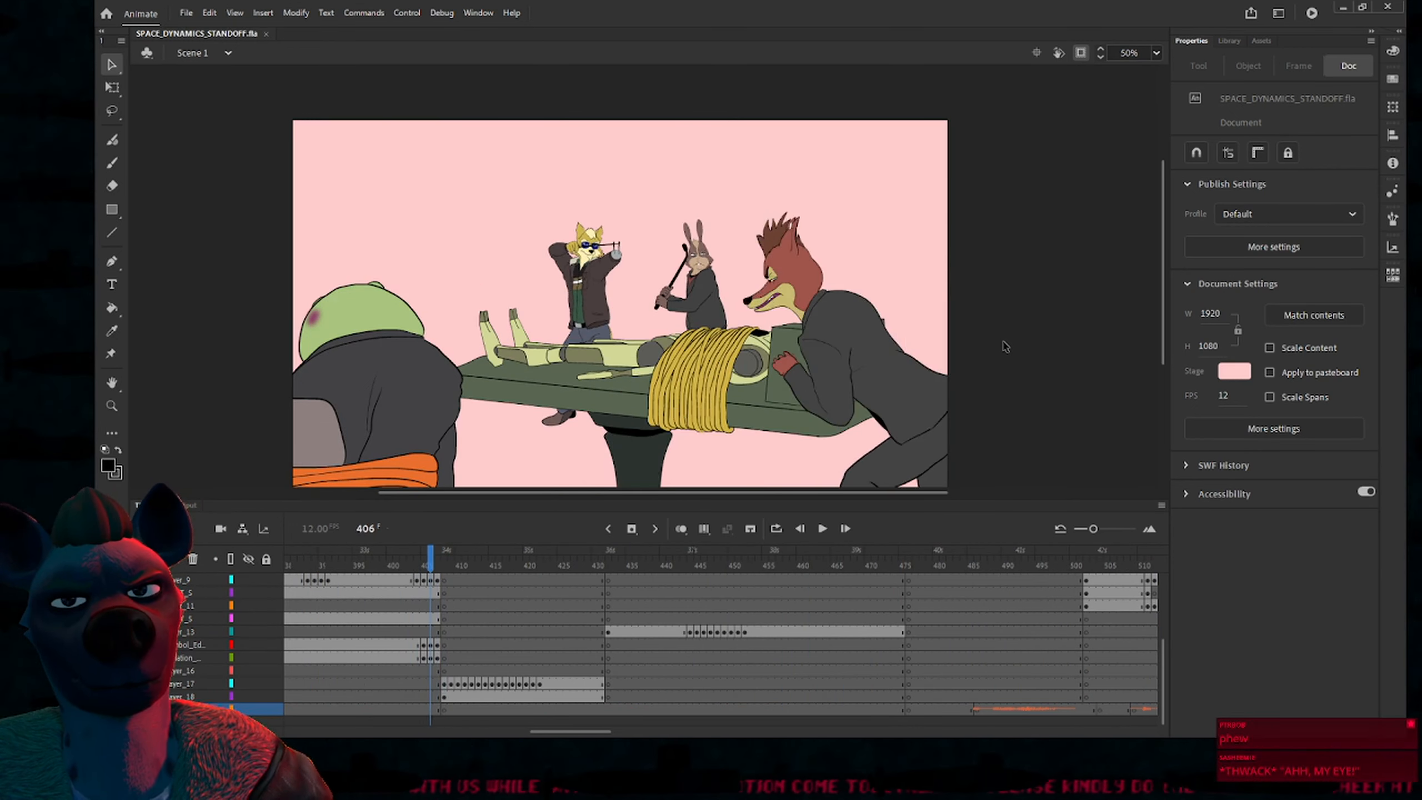
{"action": "key", "text": "period"}
{"action": "key", "text": "period"}
{"action": "key", "text": "period"}
{"action": "key", "text": "period"}
{"action": "key", "text": "period"}
{"action": "key", "text": "period"}
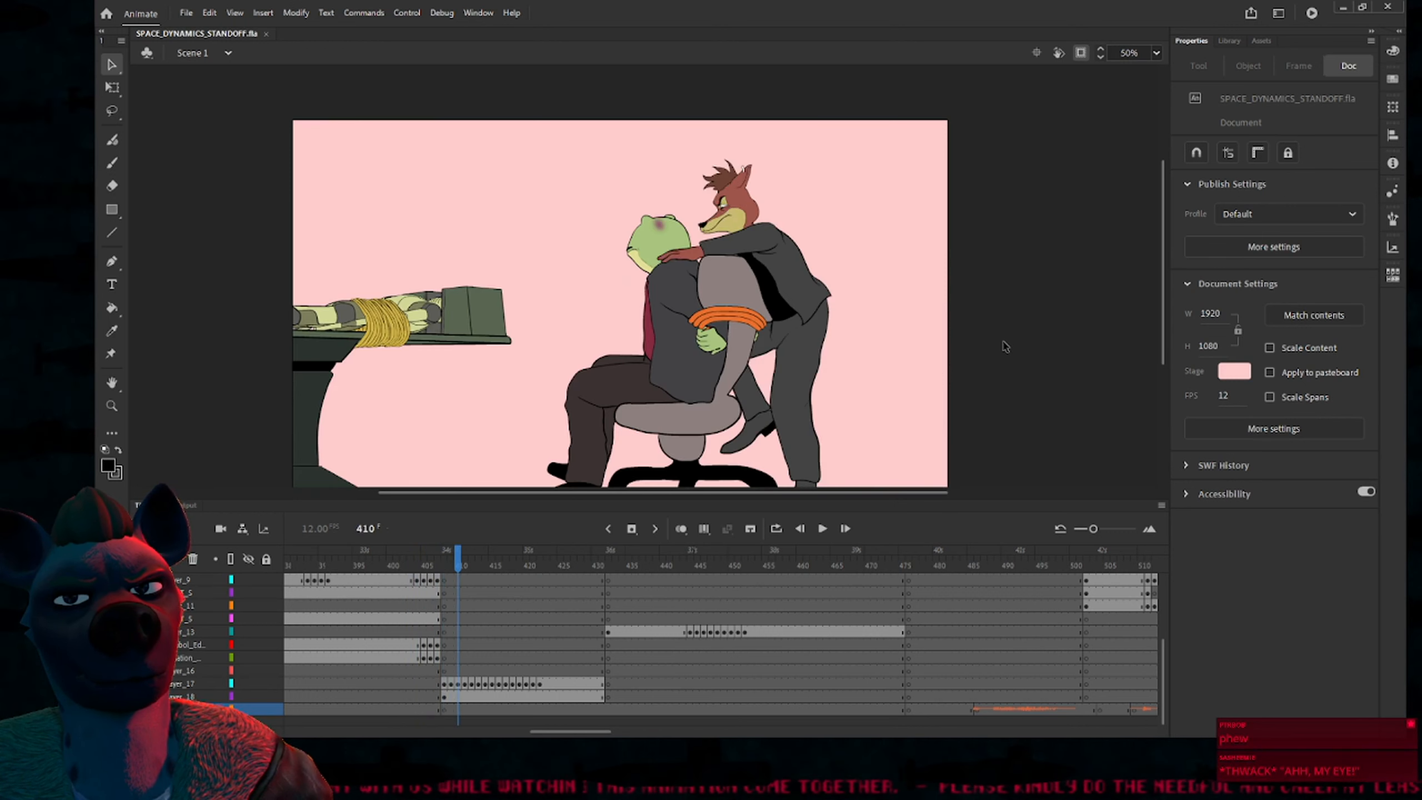
Step forward through the rest of the chair shot and the red-shirted character's reaction up to frame 454
{"action": "key", "text": "period"}
{"action": "key", "text": "period"}
{"action": "key", "text": "period"}
{"action": "key", "text": "period"}
{"action": "key", "text": "period"}
{"action": "key", "text": "period"}
{"action": "key", "text": "period"}
{"action": "key", "text": "period"}
{"action": "key", "text": "period"}
{"action": "key", "text": "period"}
{"action": "key", "text": "period"}
{"action": "key", "text": "period"}
{"action": "key", "text": "period"}
{"action": "key", "text": "period"}
{"action": "key", "text": "period"}
{"action": "key", "text": "period"}
{"action": "key", "text": "period"}
{"action": "key", "text": "period"}
{"action": "key", "text": "period"}
{"action": "key", "text": "period"}
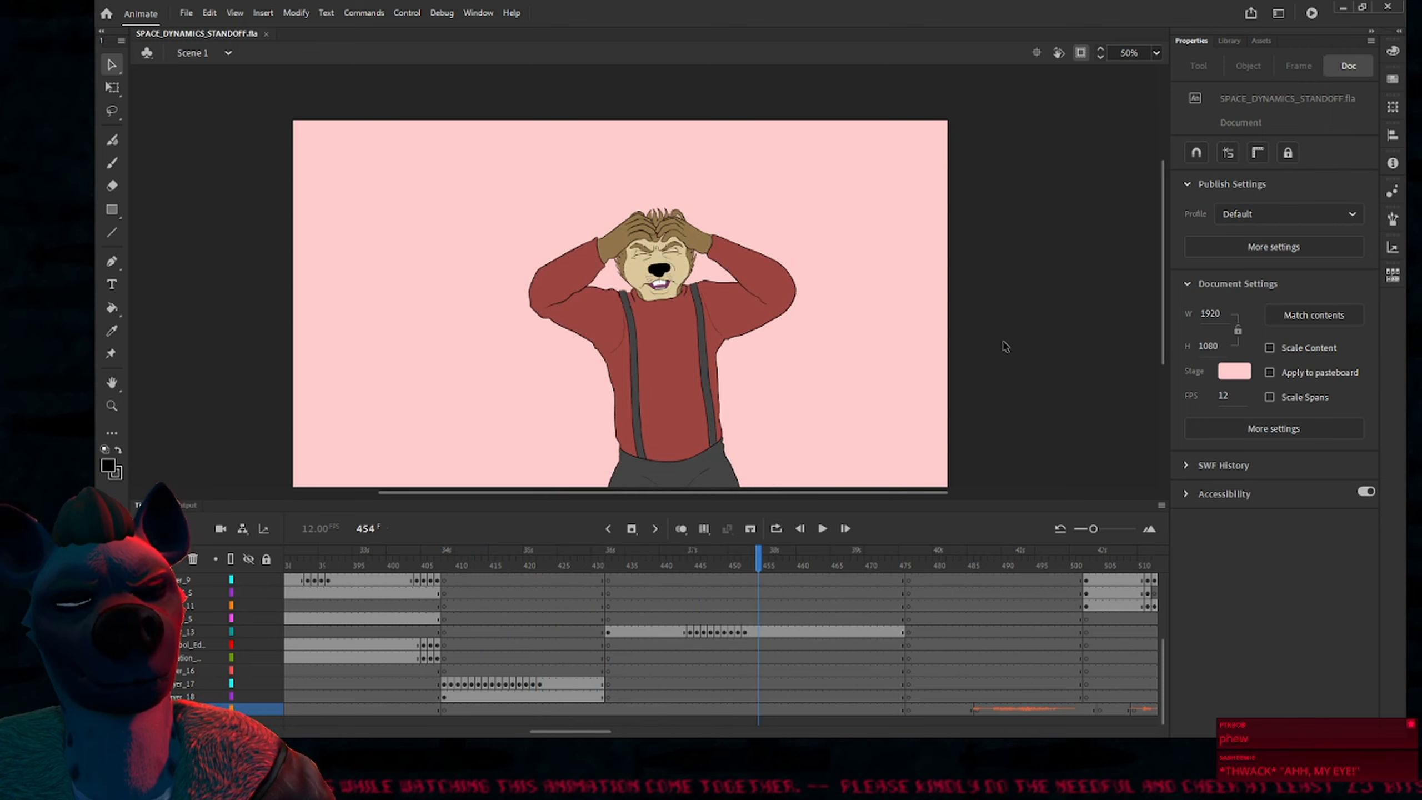
Step back from frame 454 to frame 441 to check the arm movement in reverse
{"action": "key", "text": "comma"}
{"action": "key", "text": "comma"}
{"action": "key", "text": "comma"}
{"action": "key", "text": "comma"}
{"action": "key", "text": "comma"}
{"action": "key", "text": "comma"}
{"action": "key", "text": "comma"}
{"action": "key", "text": "comma"}
{"action": "key", "text": "comma"}
{"action": "key", "text": "comma"}
{"action": "key", "text": "comma"}
{"action": "key", "text": "comma"}
{"action": "key", "text": "comma"}
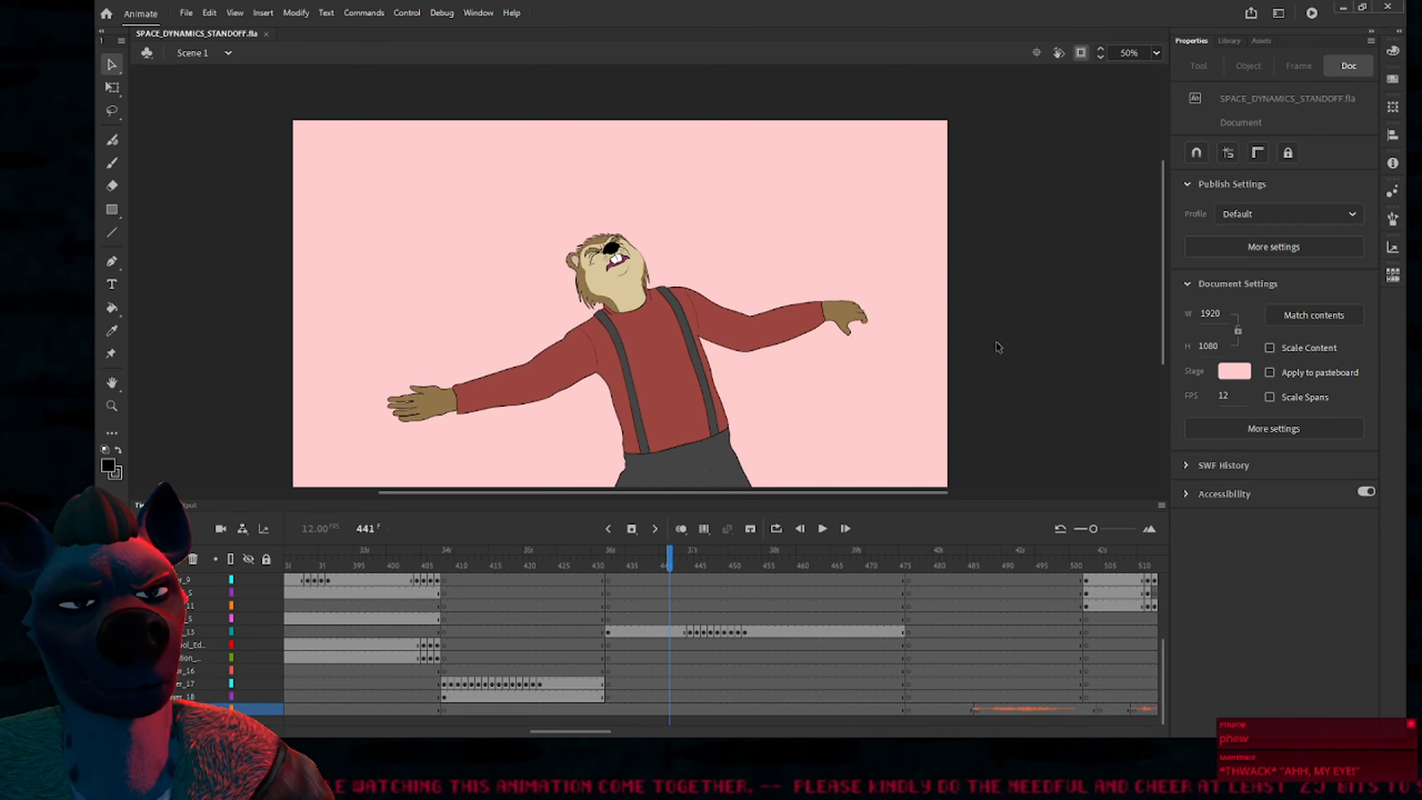
Step forward again from frame 441 to frame 453 to examine the hands reaching the head
{"action": "key", "text": "period"}
{"action": "key", "text": "period"}
{"action": "key", "text": "period"}
{"action": "key", "text": "period"}
{"action": "key", "text": "period"}
{"action": "key", "text": "period"}
{"action": "key", "text": "period"}
{"action": "key", "text": "period"}
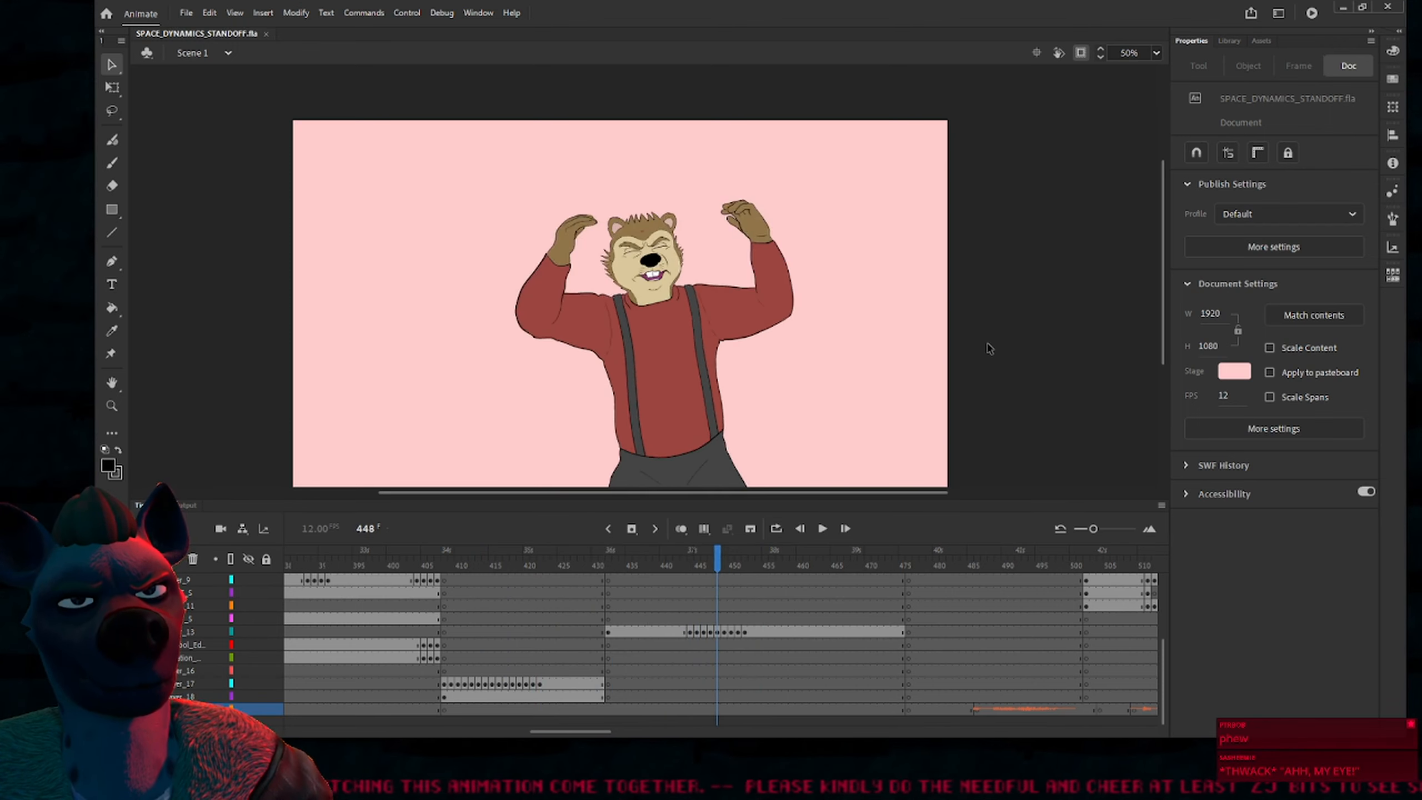
{"action": "key", "text": "period"}
{"action": "key", "text": "period"}
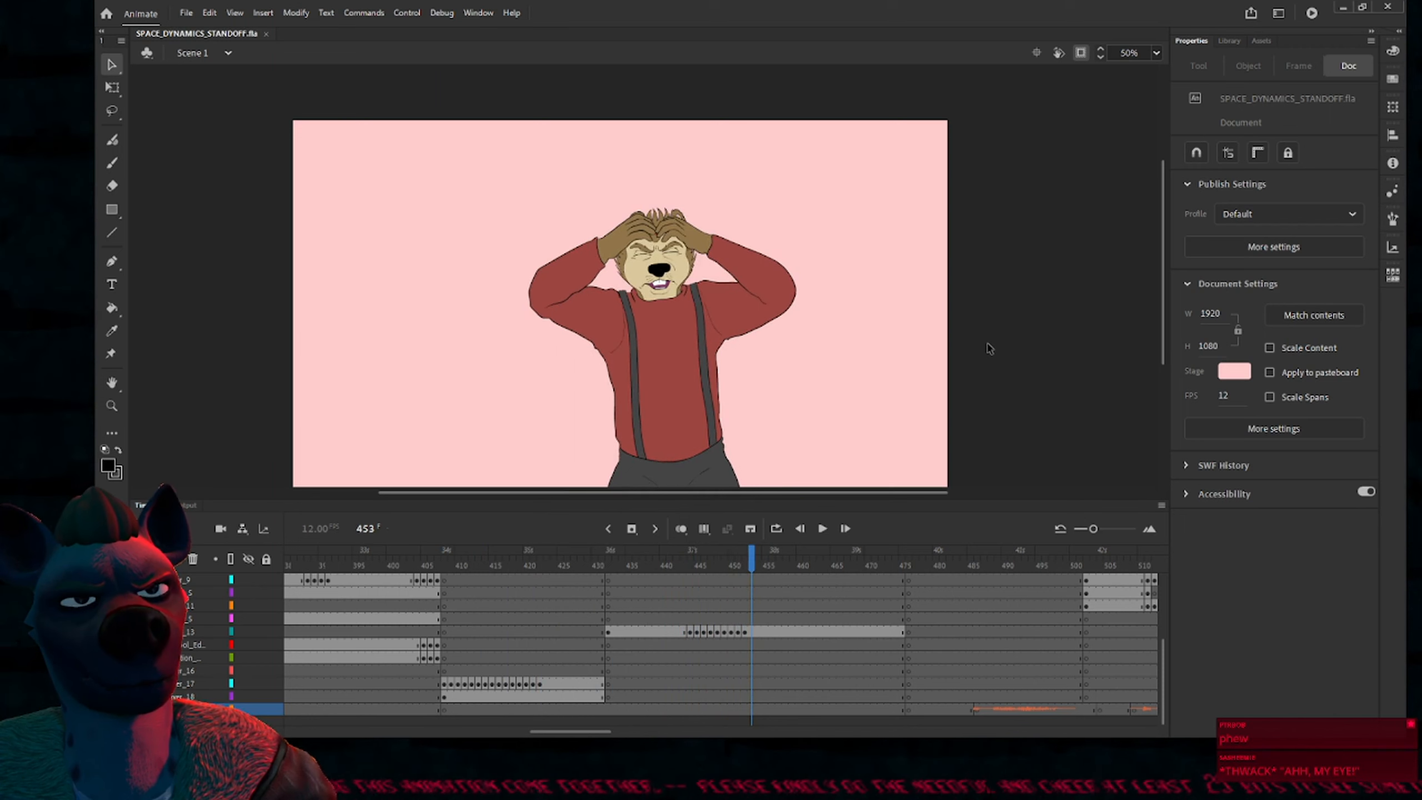
Step back from frame 453 to the outstretched-arms pose at frame 441
{"action": "key", "text": "comma"}
{"action": "key", "text": "comma"}
{"action": "key", "text": "comma"}
{"action": "key", "text": "comma"}
{"action": "key", "text": "comma"}
{"action": "key", "text": "comma"}
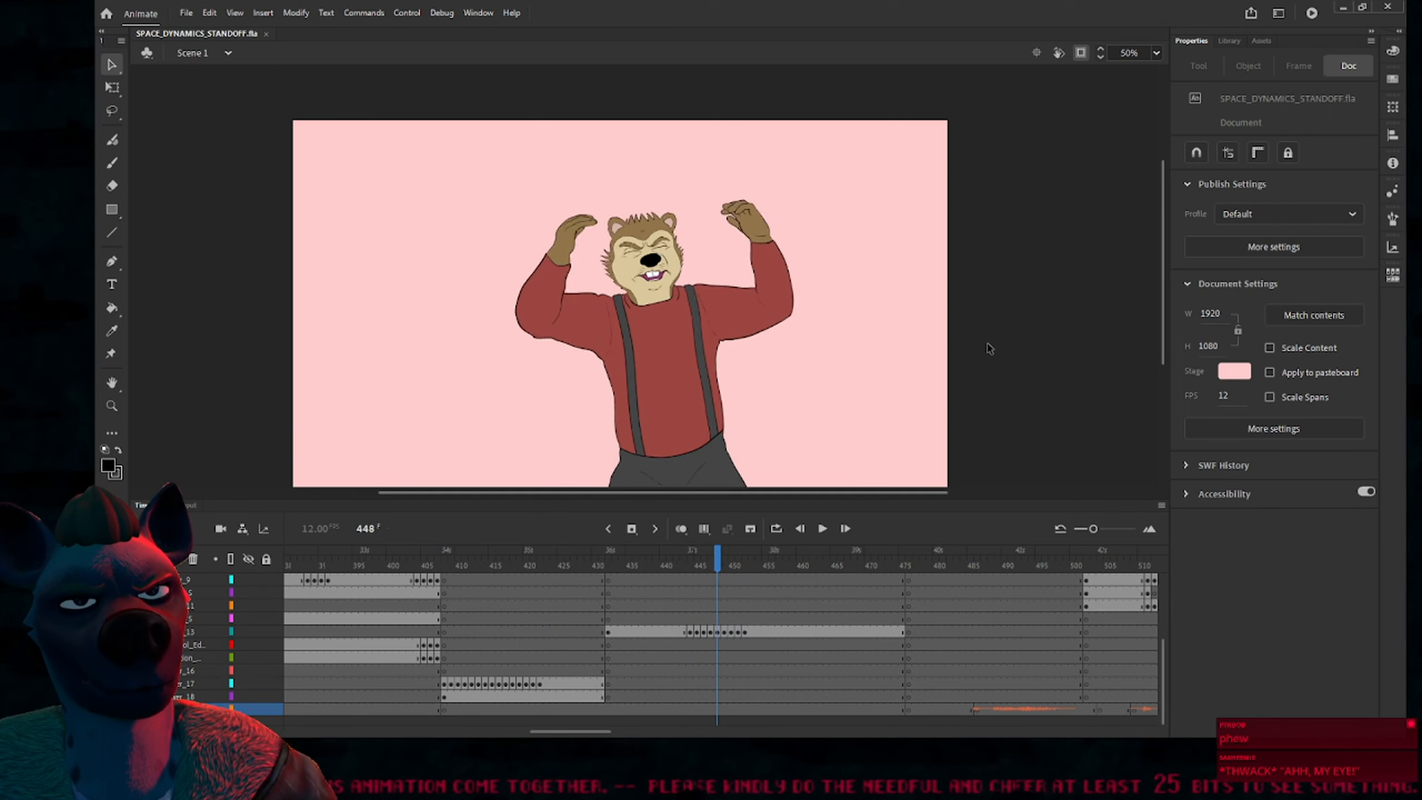
{"action": "key", "text": "comma"}
{"action": "key", "text": "comma"}
{"action": "key", "text": "comma"}
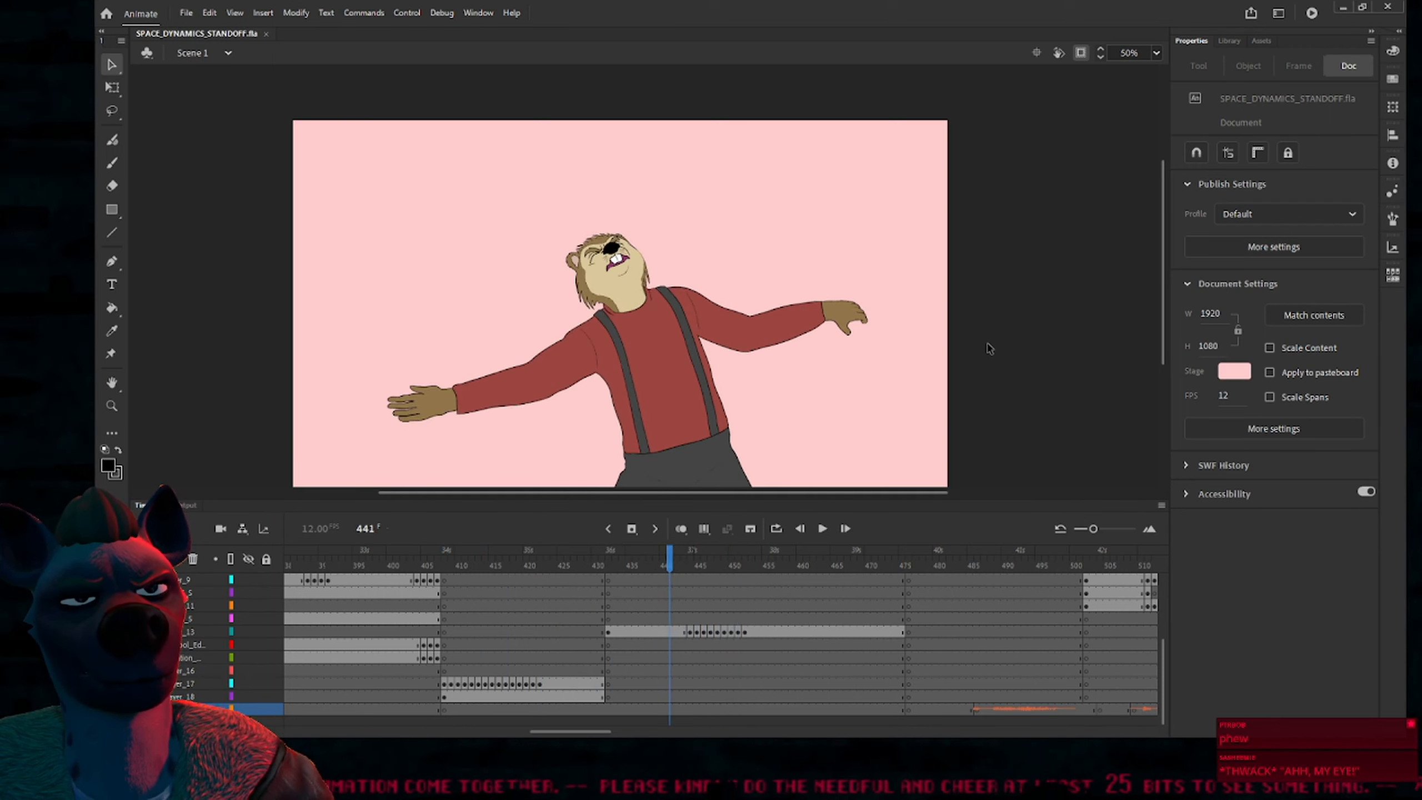
Play the film from frame 441 through to the empty frames and stop at frame 669
{"action": "key", "text": "Return"}
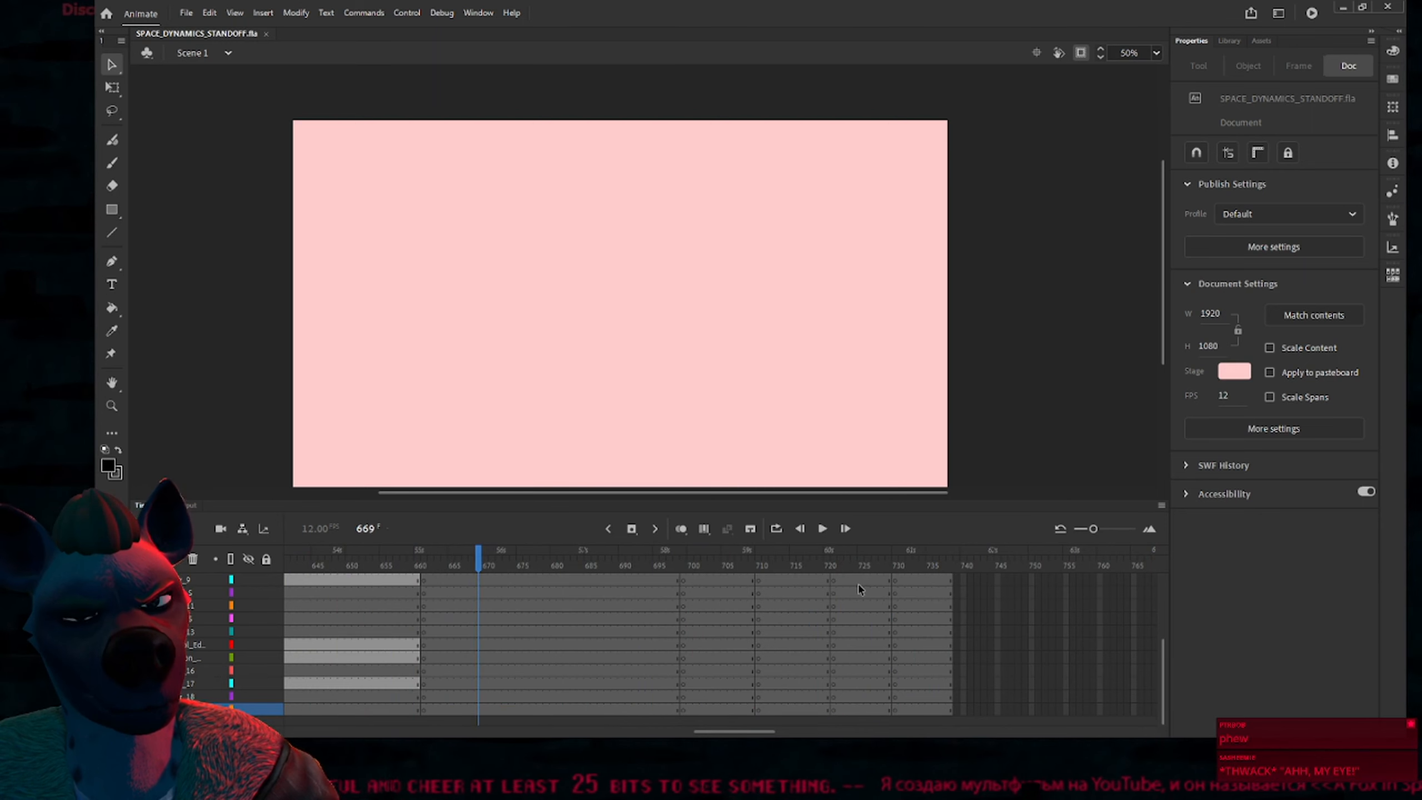
{"action": "key", "text": "Return"}
Replay the film from frame 407, and replay the fox-and-frog close-up from its start up to frame 603
{"action": "left_click_drag", "start_coordinate": [759, 732], "coordinate": [580, 731]}
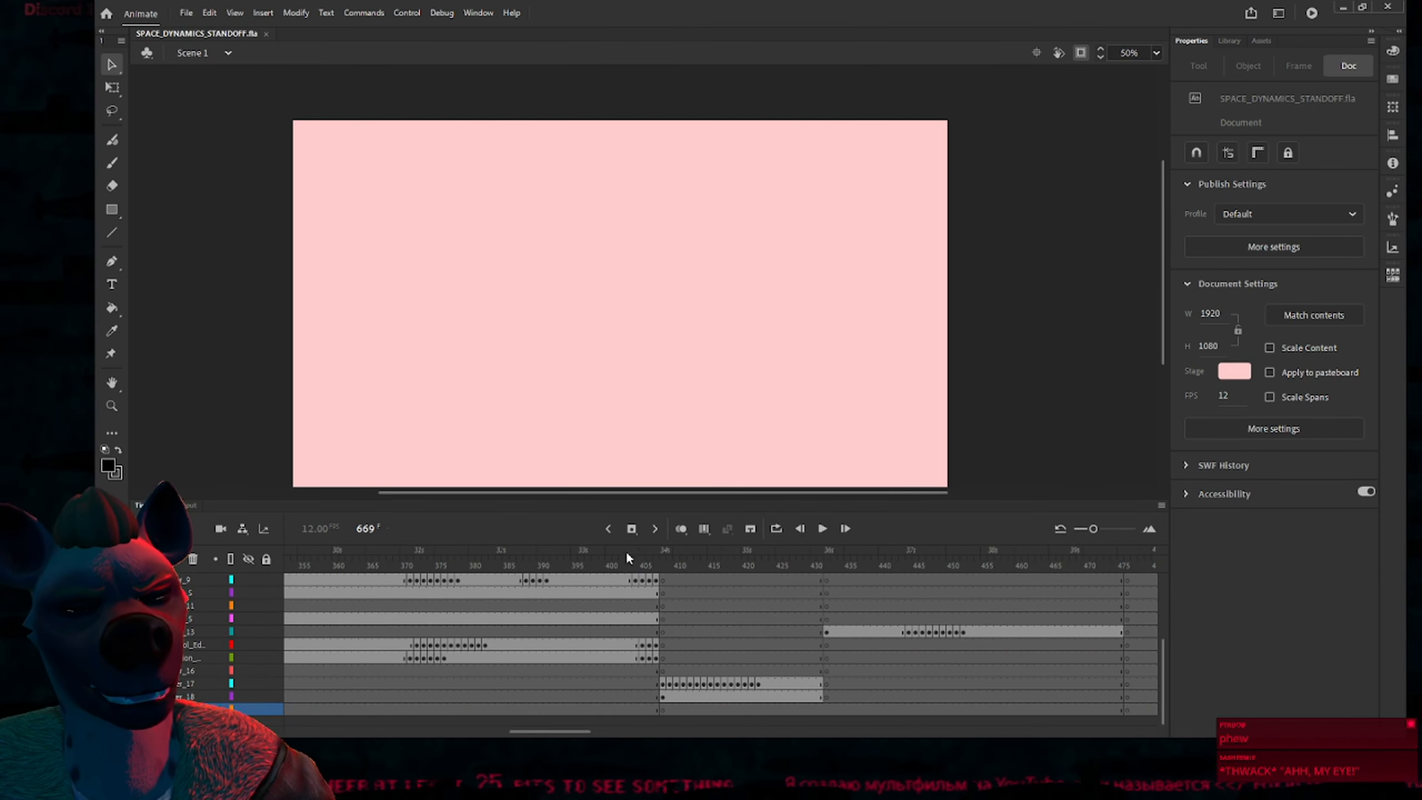
{"action": "left_click", "coordinate": [656, 555]}
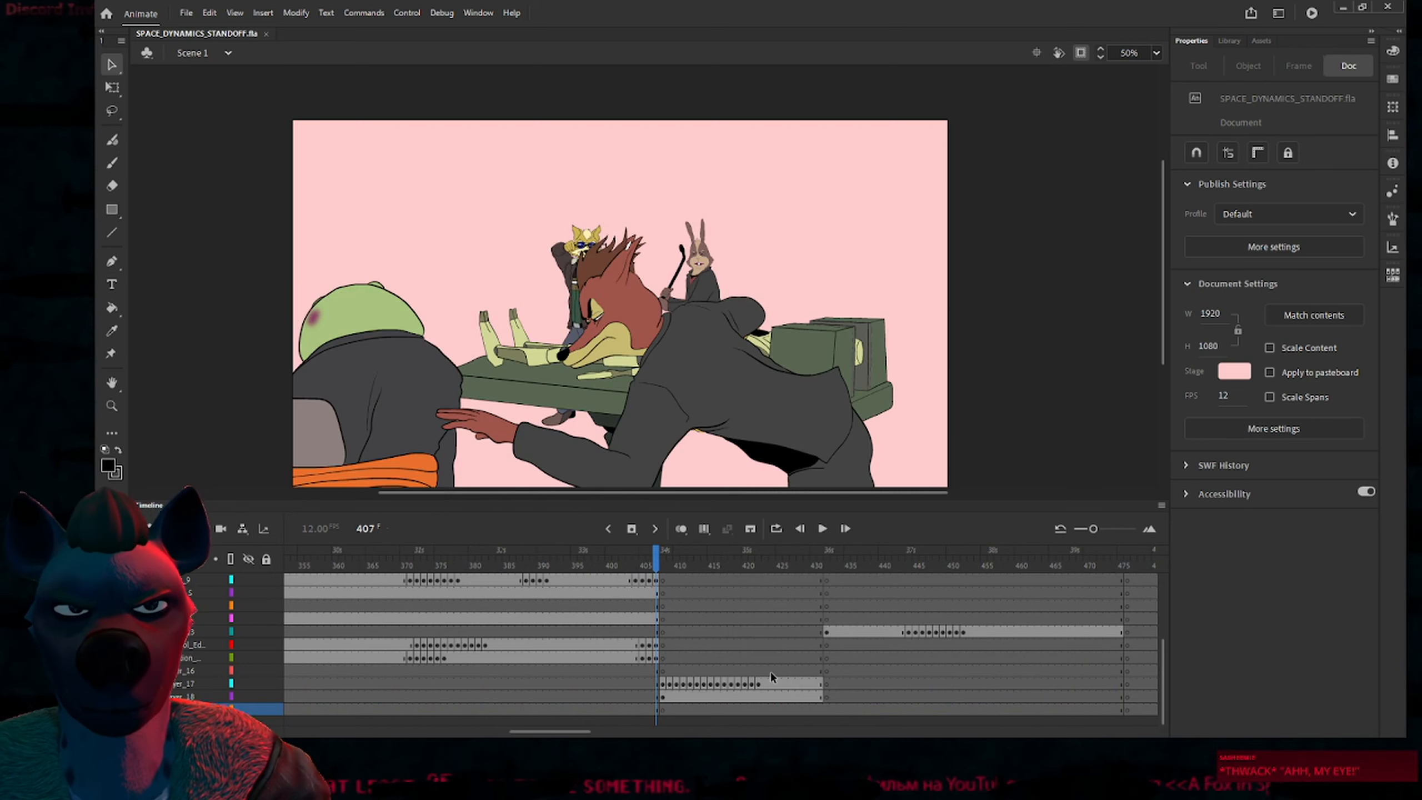
{"action": "key", "text": "Return"}
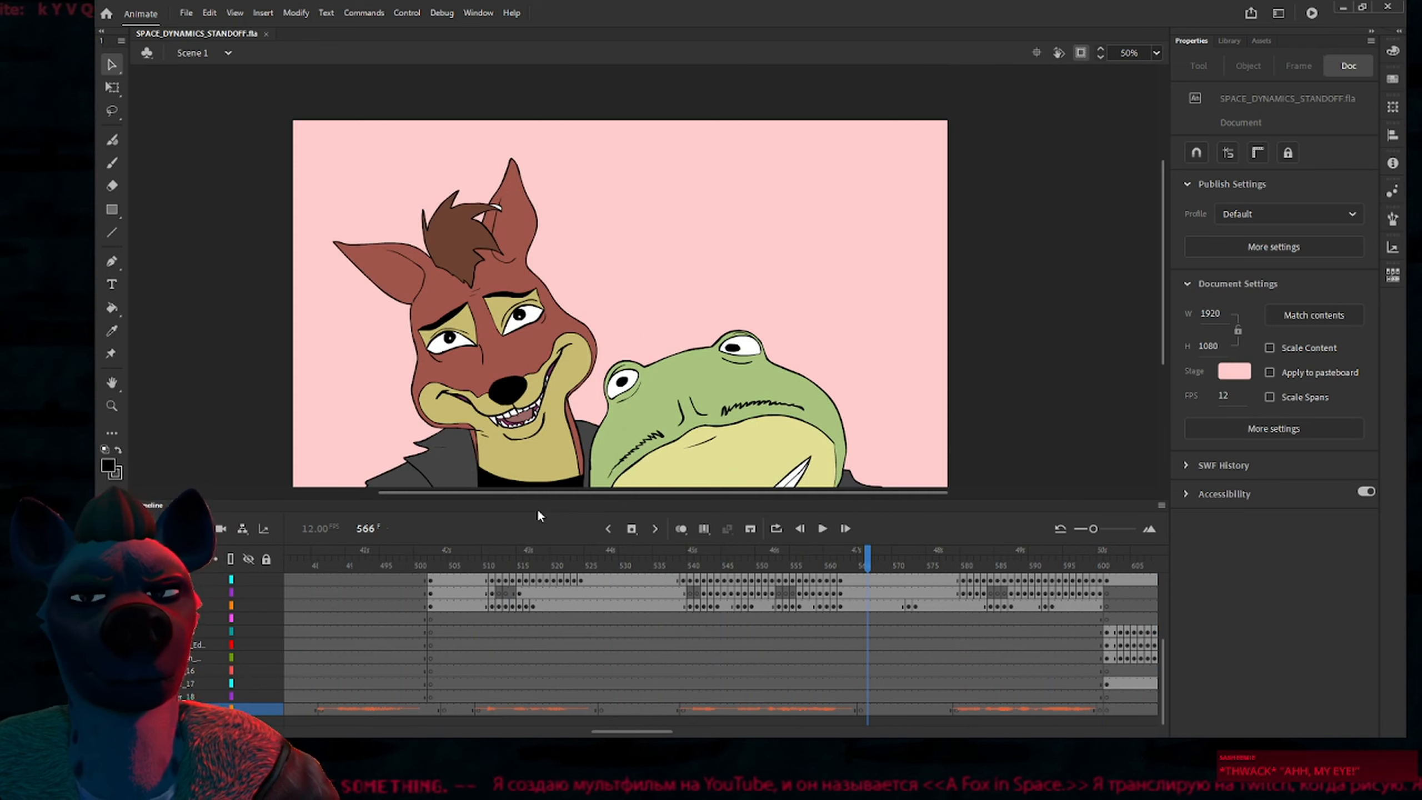
{"action": "left_click", "coordinate": [437, 555]}
{"action": "key", "text": "Return"}
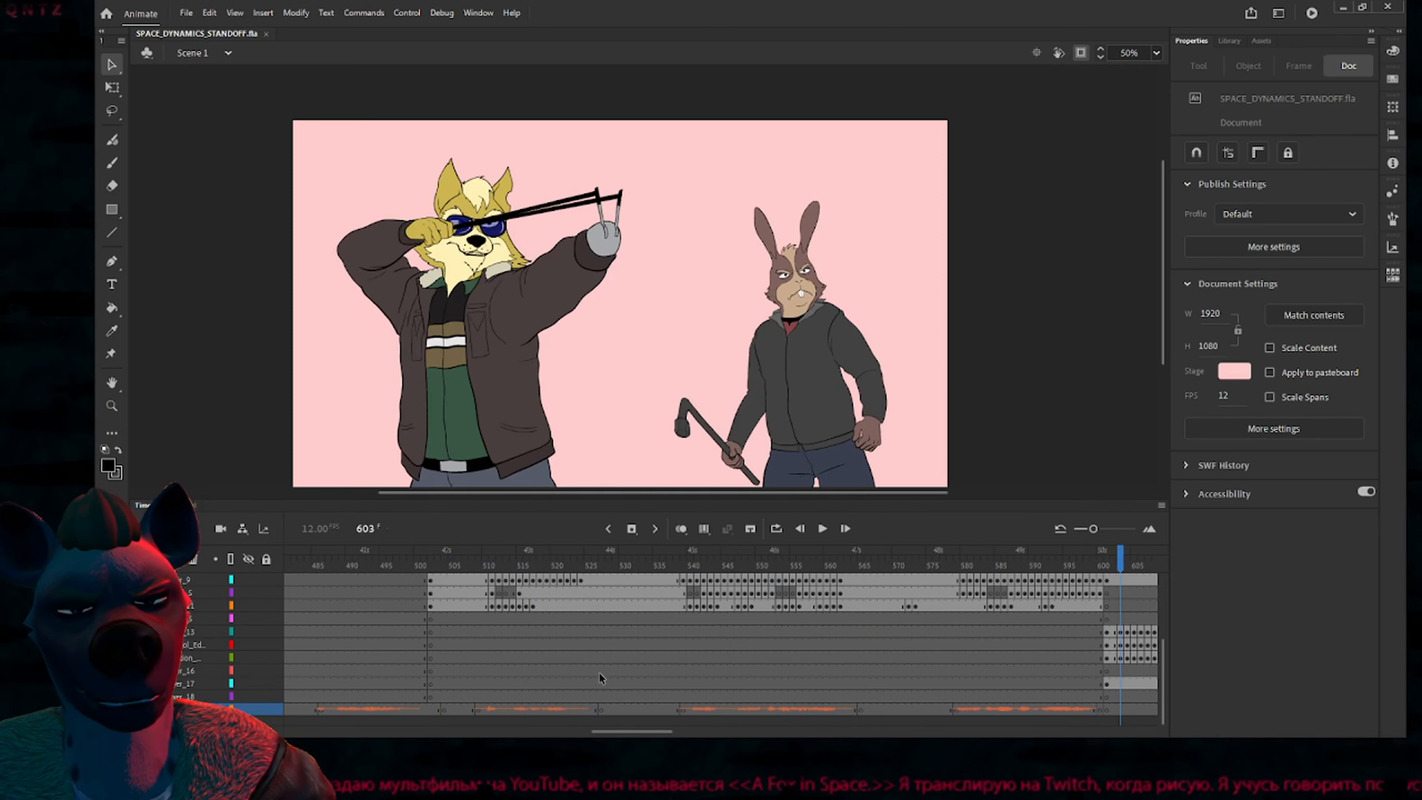
Go to frame 442 and zoom in to 319% on the red-shirted character's head
{"action": "scroll", "coordinate": [595, 696], "scroll_direction": "left", "scroll_amount": 5}
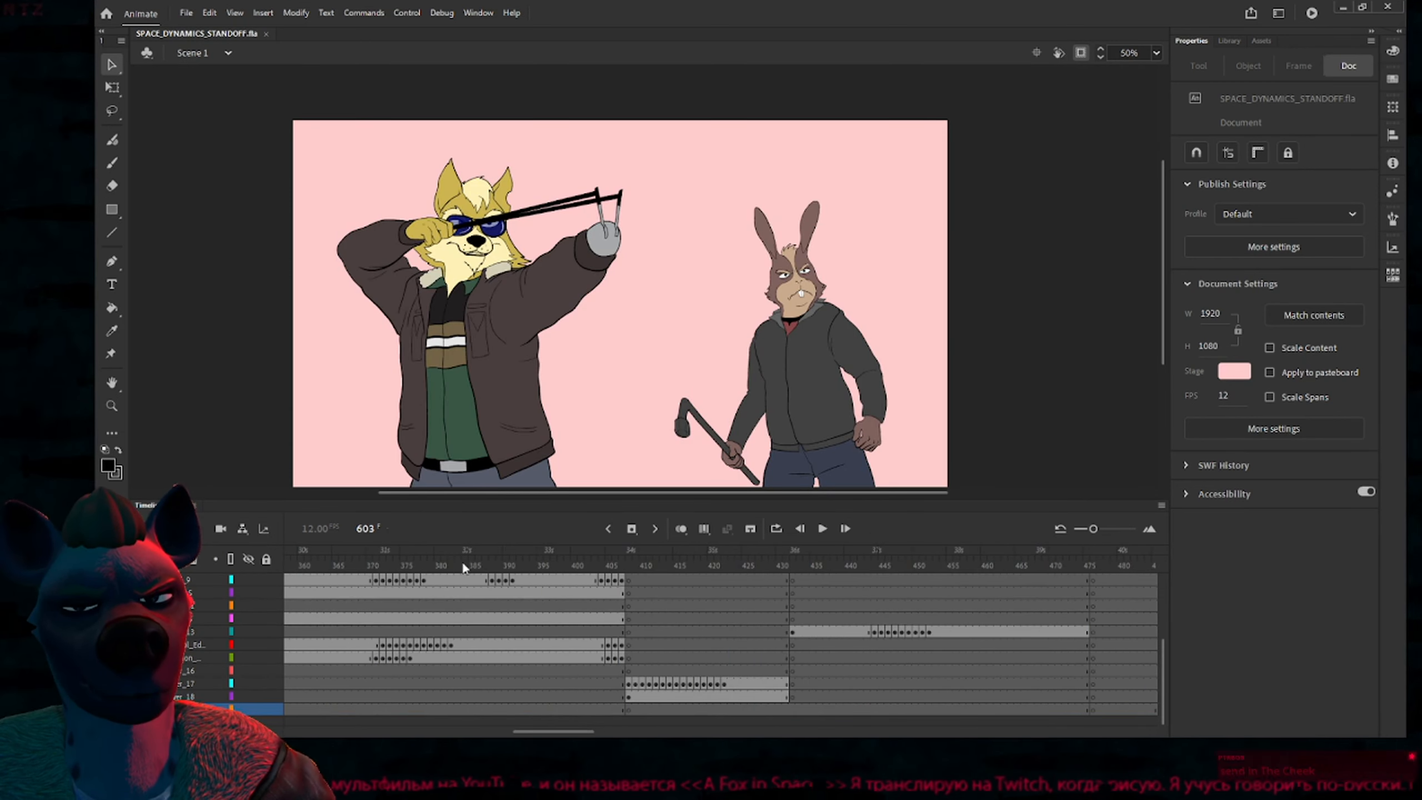
{"action": "left_click_drag", "start_coordinate": [460, 560], "coordinate": [860, 587]}
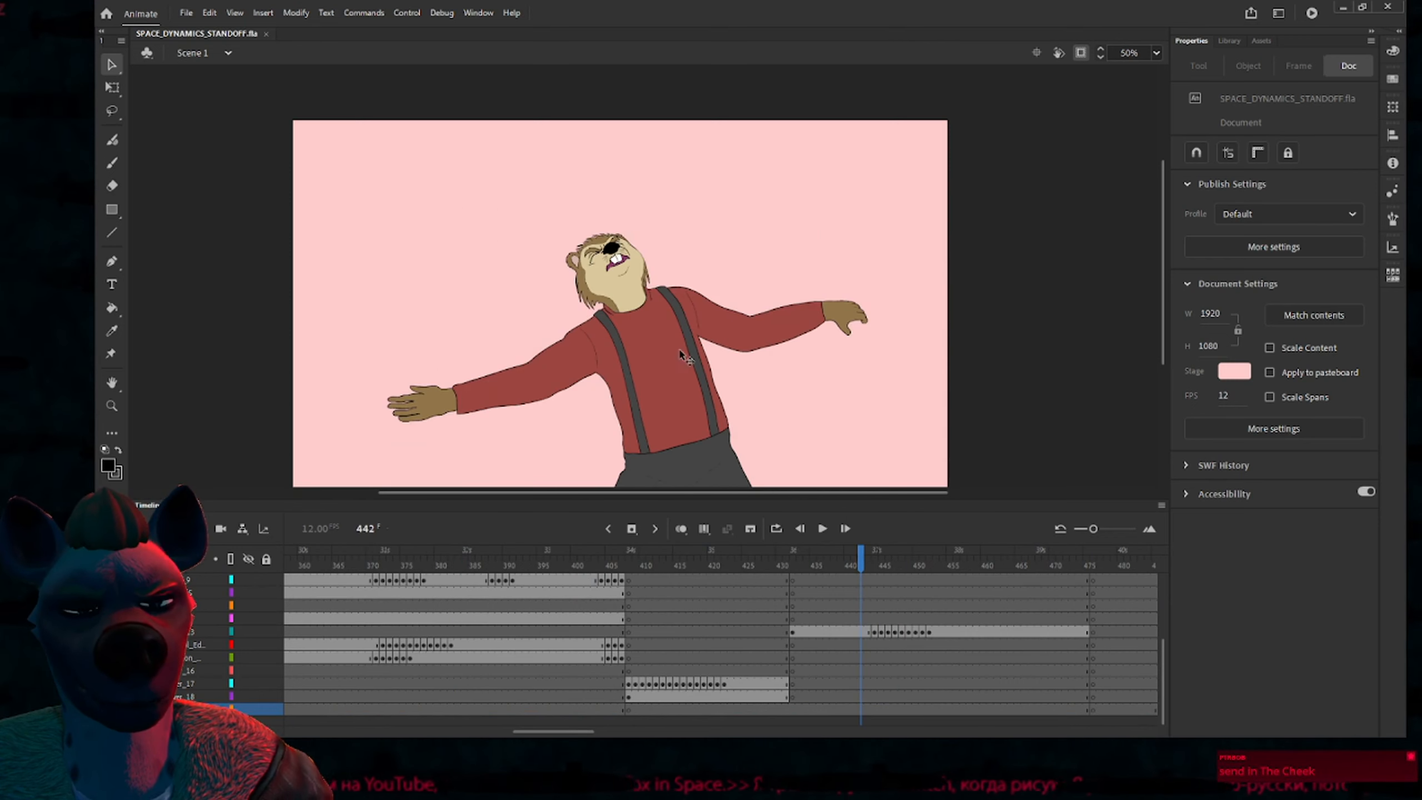
{"action": "scroll", "coordinate": [616, 263], "scroll_direction": "up", "scroll_amount": 2, "text": "ctrl"}
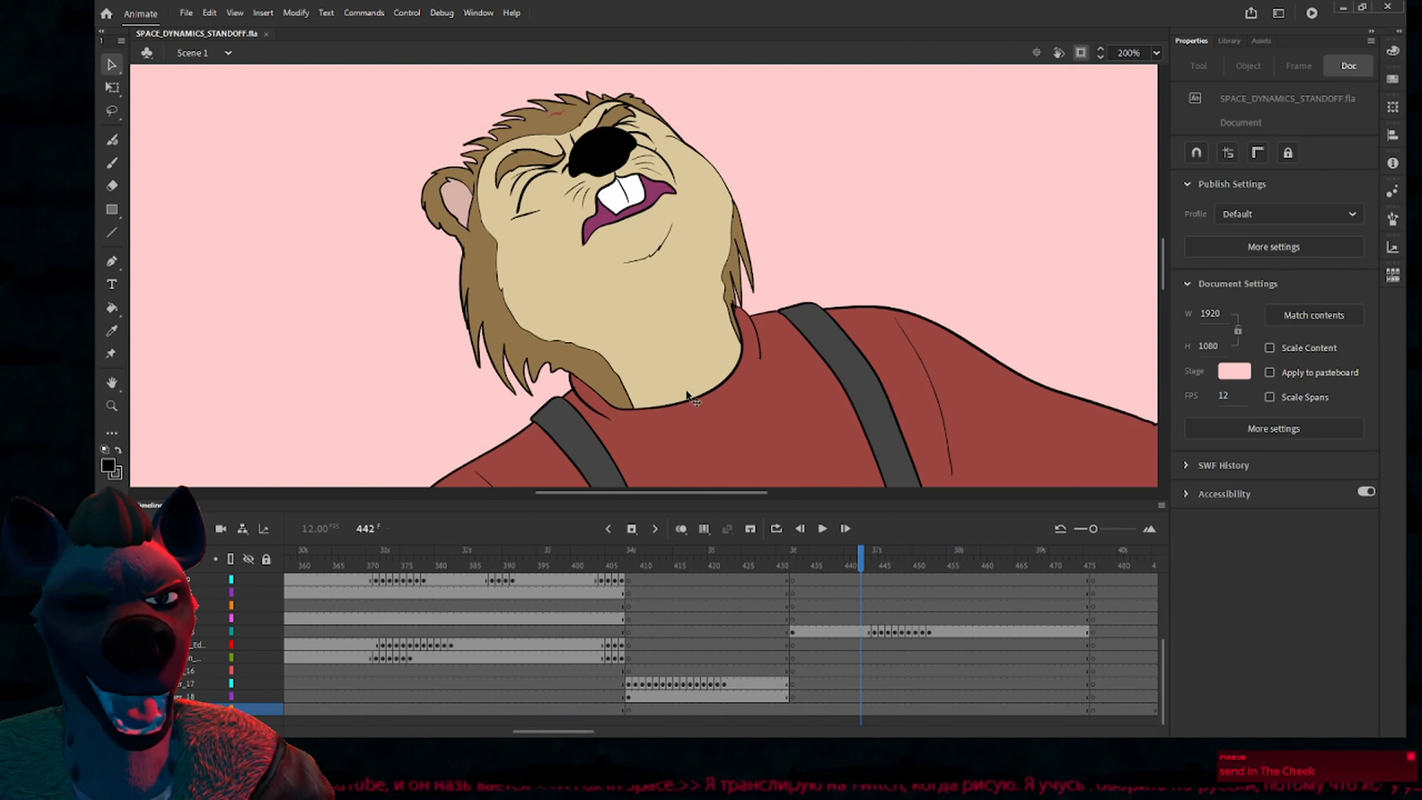
{"action": "scroll", "coordinate": [688, 393], "scroll_direction": "down", "scroll_amount": 2, "text": "ctrl"}
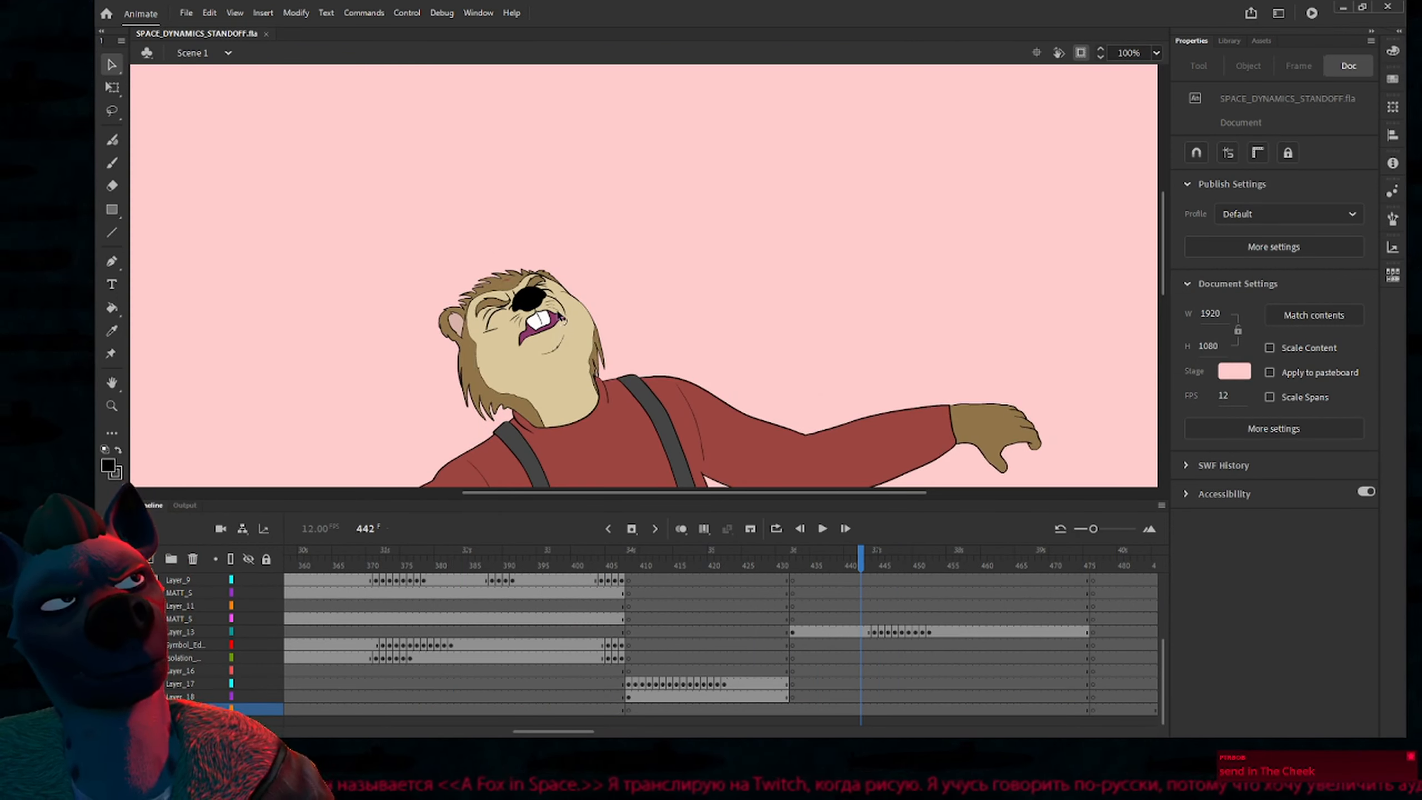
{"action": "left_click_drag", "start_coordinate": [467, 261], "coordinate": [612, 388]}
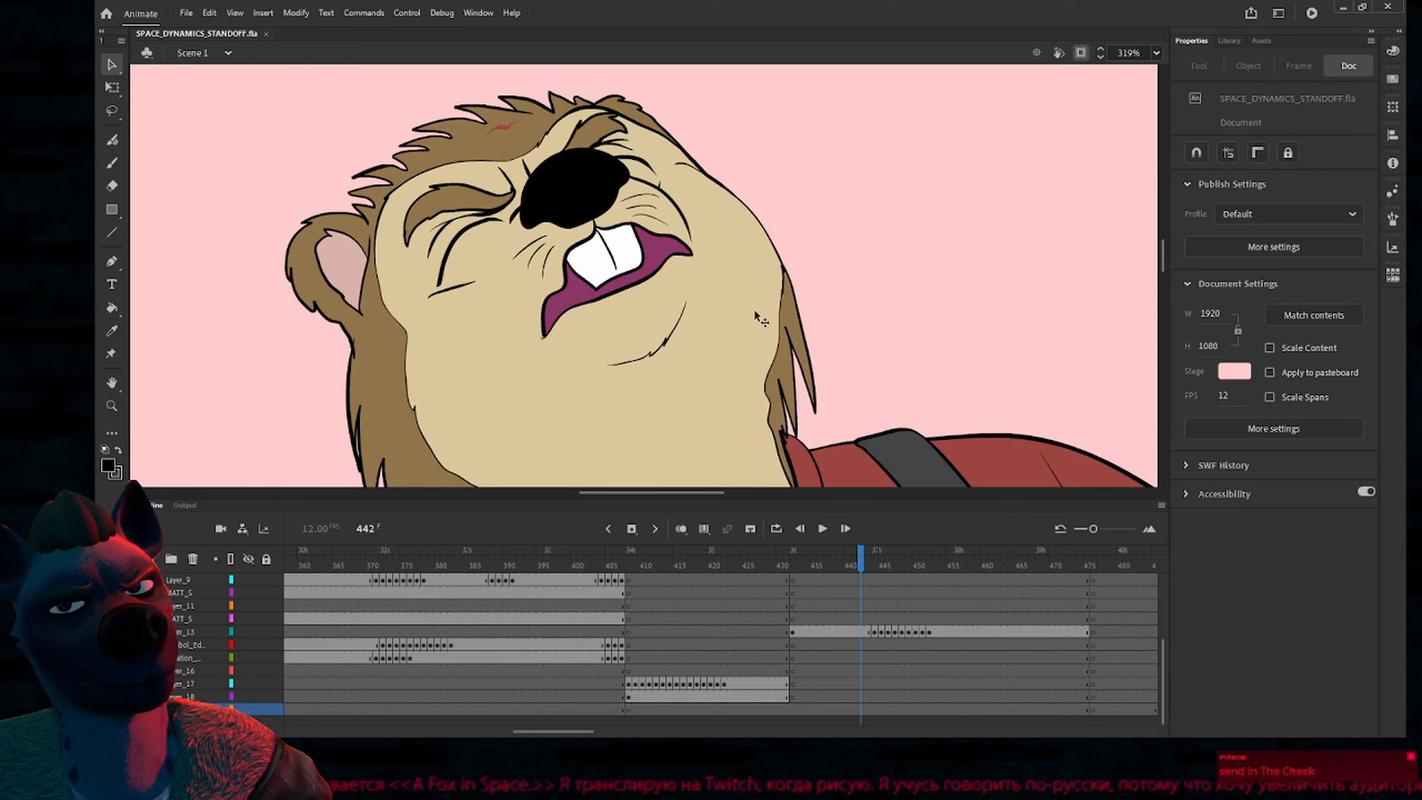
Sample the tan face colour and paint a filled patch around the muzzle inside a group on frame 442, leaving the group when done
{"action": "key", "text": "i"}
{"action": "left_click", "coordinate": [739, 259]}
{"action": "key", "text": "b"}
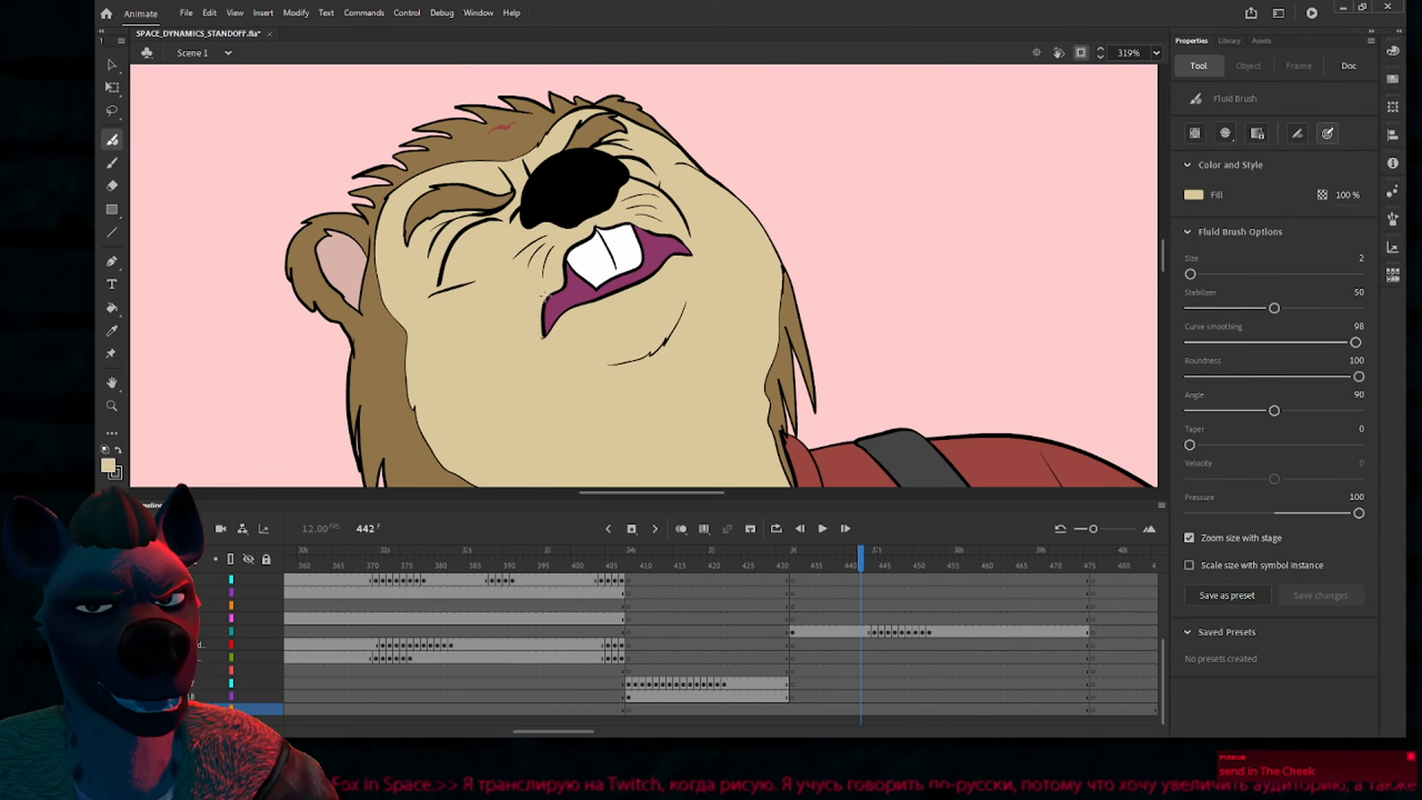
{"action": "left_click_drag", "start_coordinate": [673, 232], "coordinate": [595, 220]}
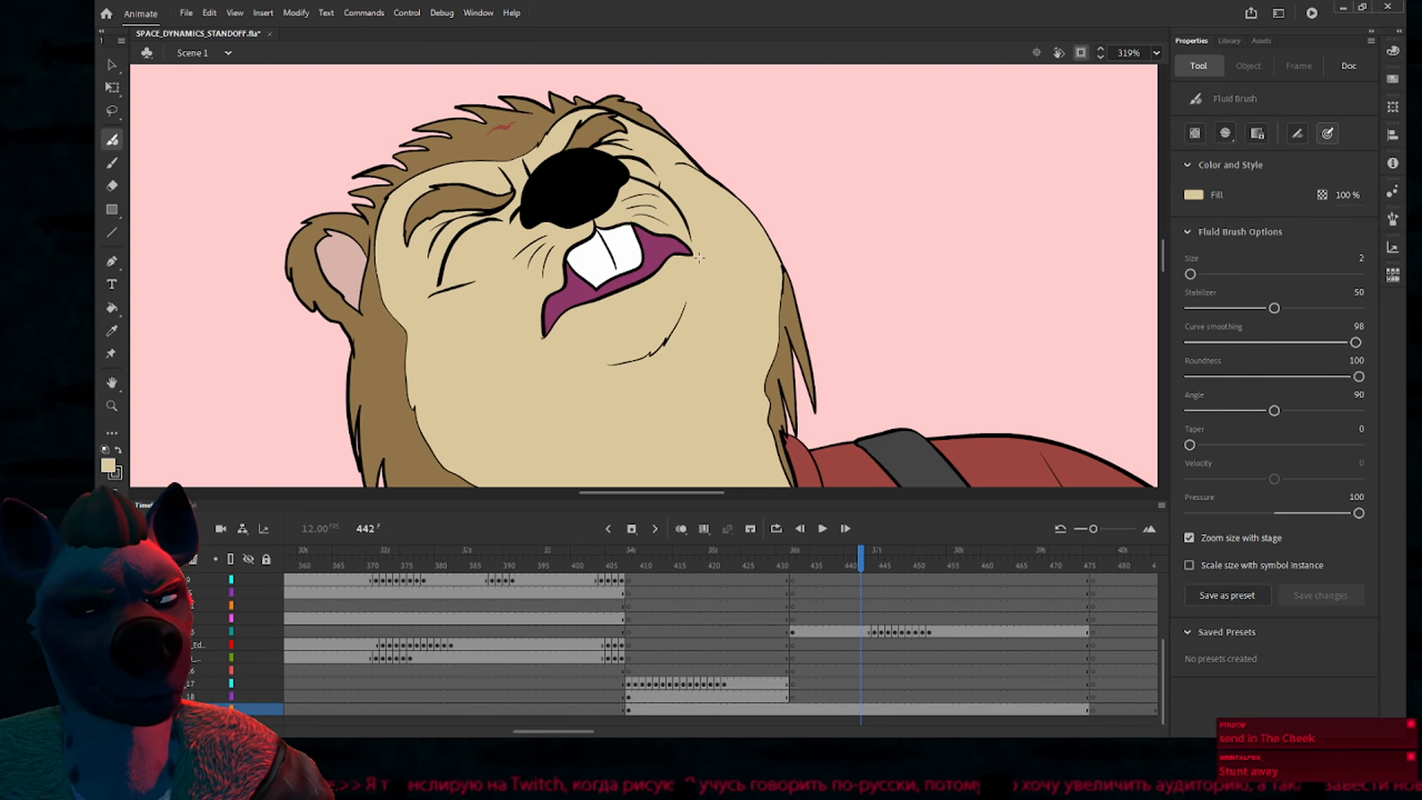
{"action": "double_click", "coordinate": [665, 240]}
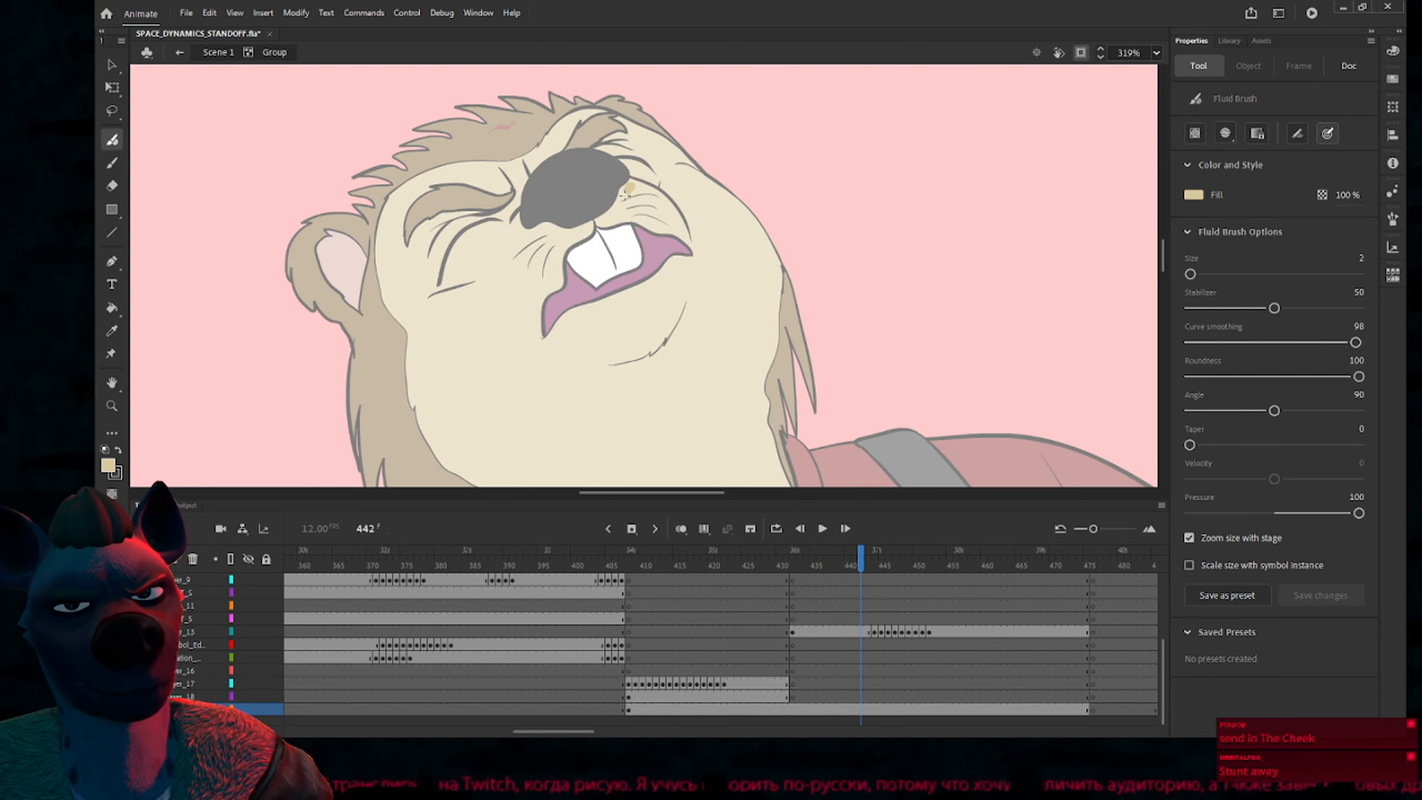
{"action": "mouse_move", "coordinate": [512, 268]}
{"action": "left_mouse_down"}
{"action": "mouse_move", "coordinate": [641, 387]}
{"action": "mouse_move", "coordinate": [698, 279]}
{"action": "left_mouse_up"}
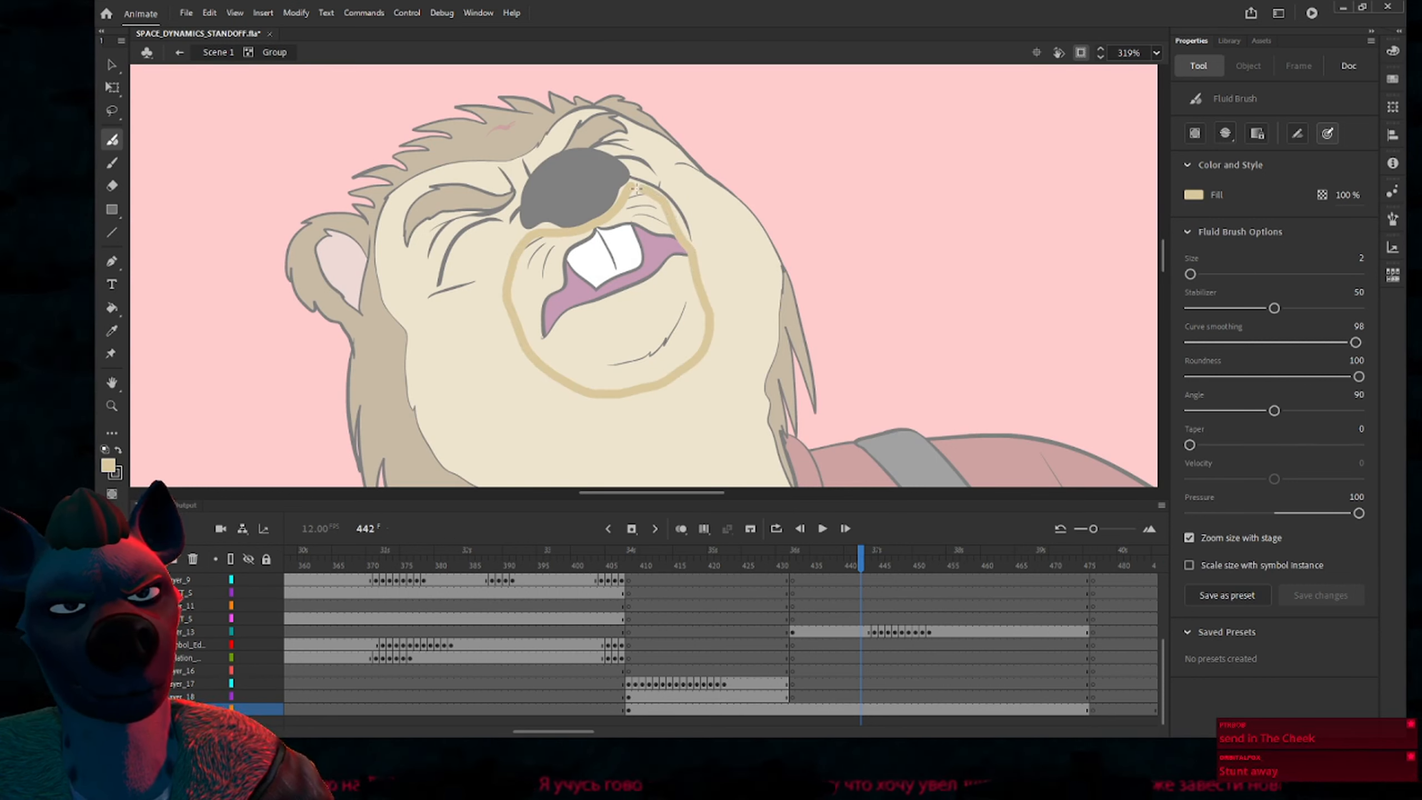
{"action": "key", "text": "k"}
{"action": "left_click", "coordinate": [651, 238]}
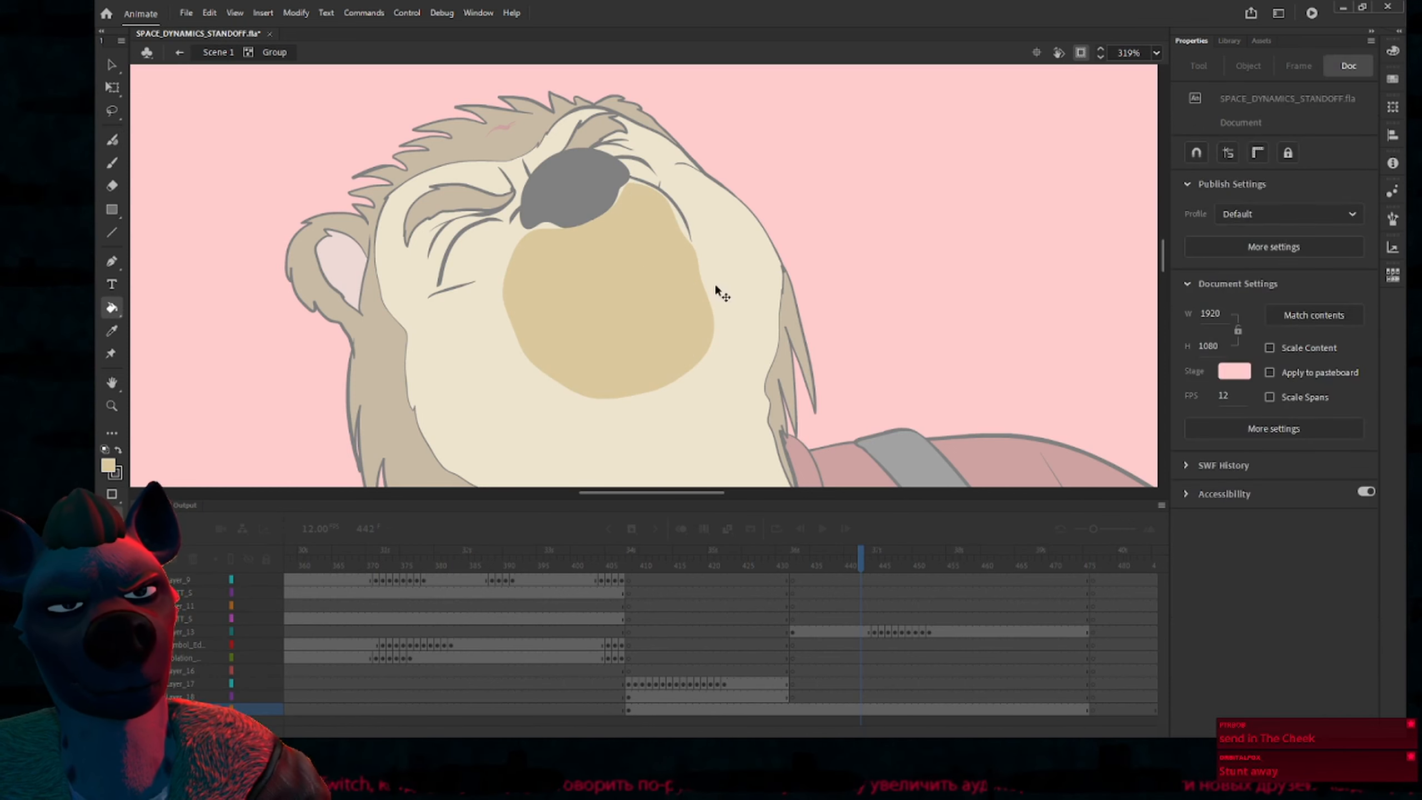
{"action": "key", "text": "v"}
{"action": "double_click", "coordinate": [826, 209]}
{"action": "left_click_drag", "start_coordinate": [731, 243], "coordinate": [658, 275]}
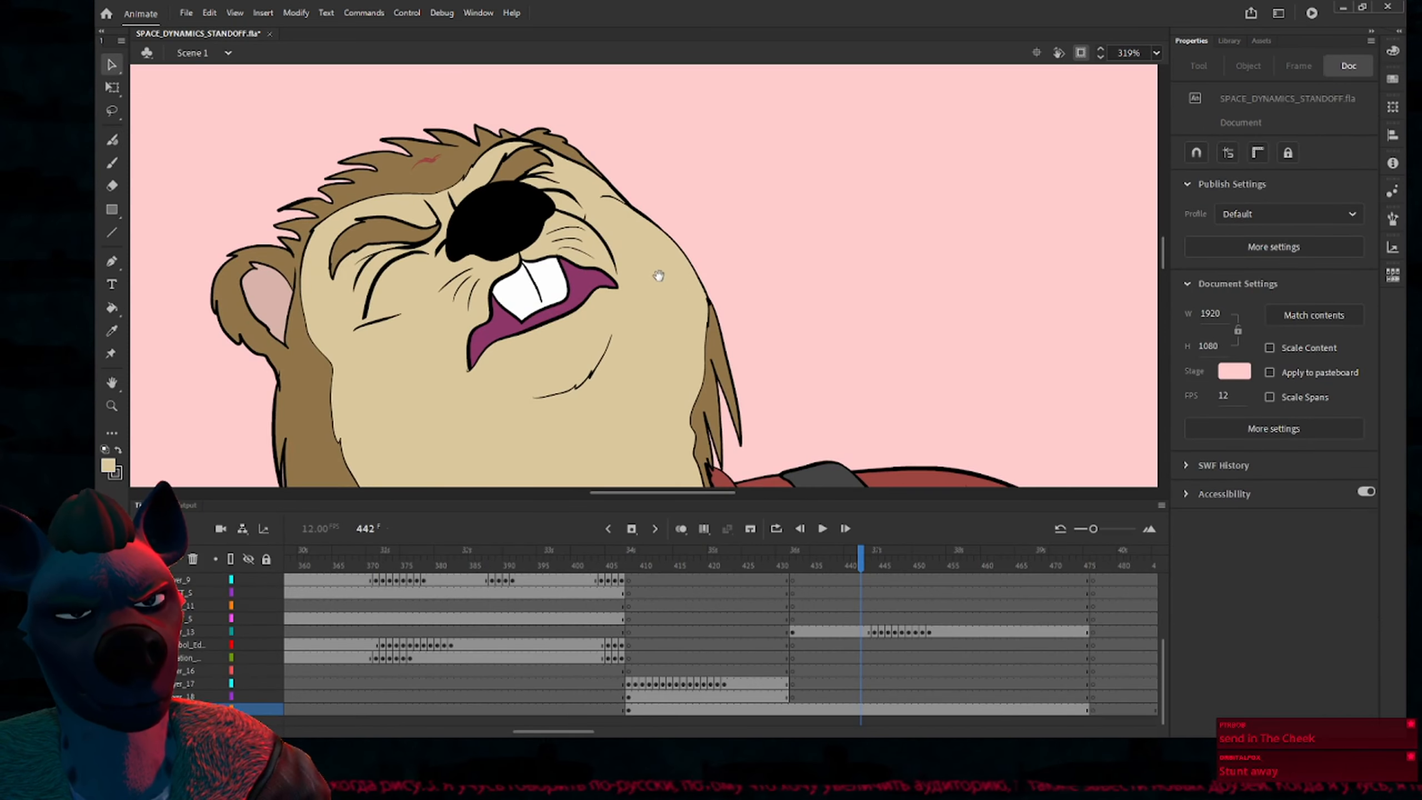
Undo the latest changes and redo them
{"action": "key", "text": "ctrl+z"}
{"action": "key", "text": "ctrl+z"}
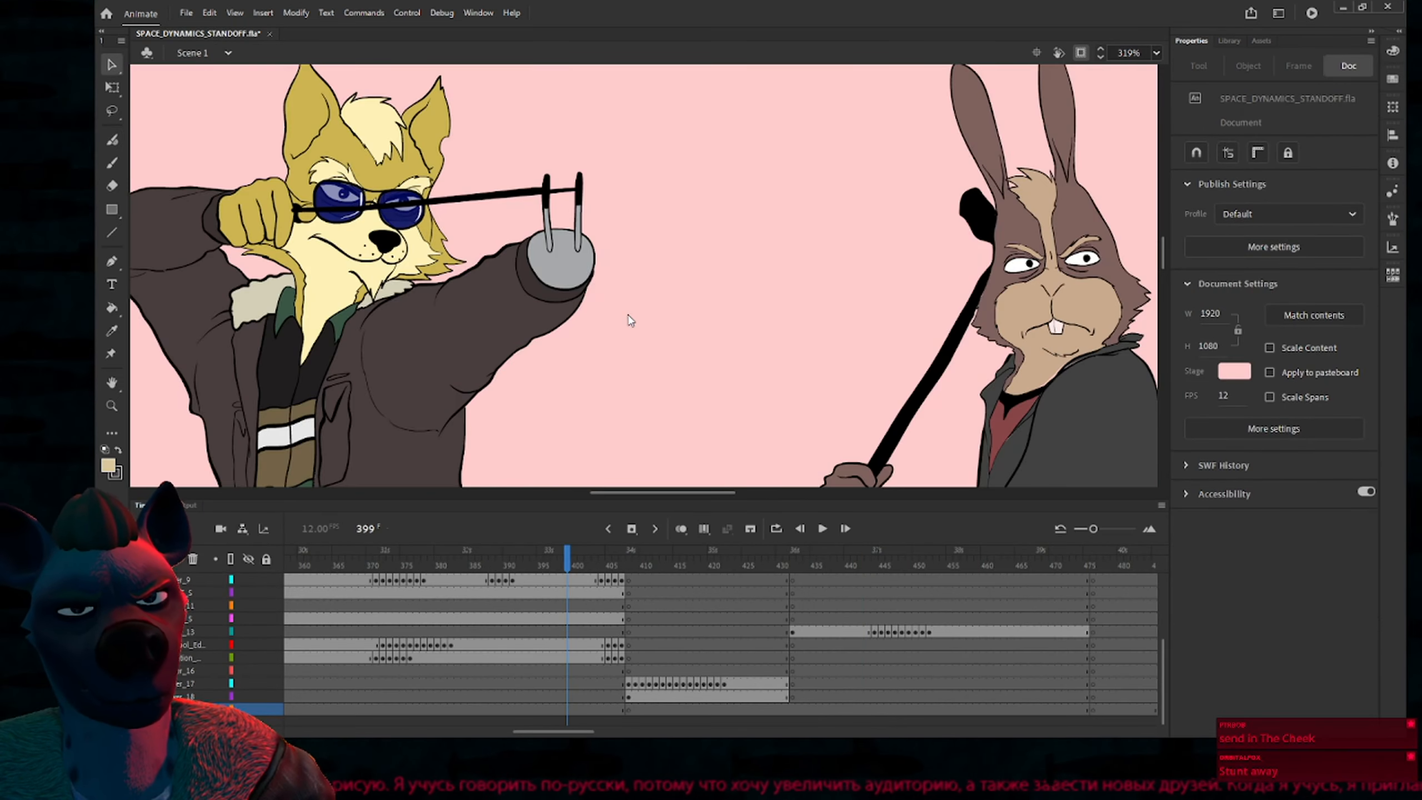
{"action": "key", "text": "ctrl+y"}
{"action": "key", "text": "ctrl+y"}
Insert a keyframe at frame 453 on Layer_13 and zoom in on the red-shirted character's mouth
{"action": "key", "text": "ctrl+minus"}
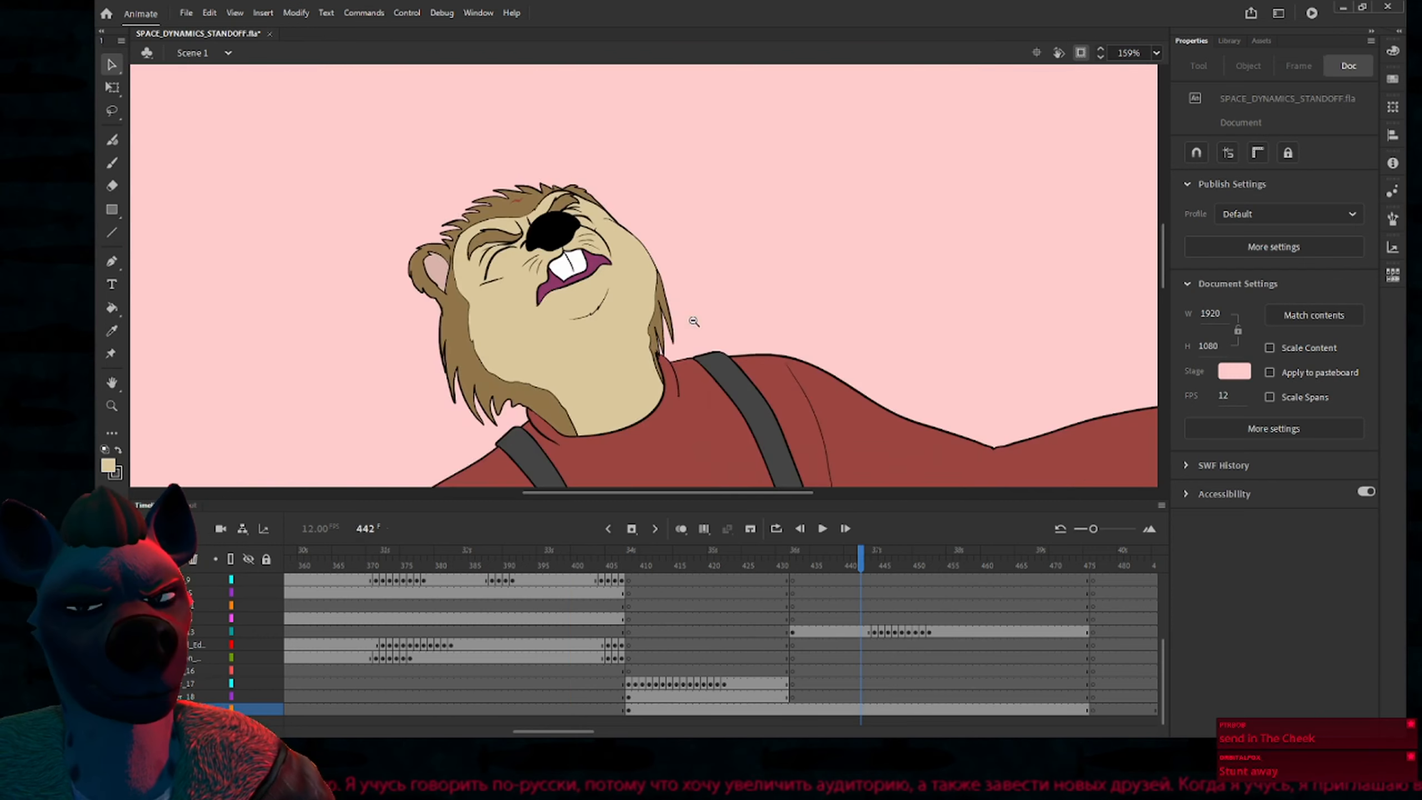
{"action": "left_click_drag", "start_coordinate": [666, 344], "coordinate": [670, 139]}
{"action": "left_click_drag", "start_coordinate": [865, 565], "coordinate": [930, 571]}
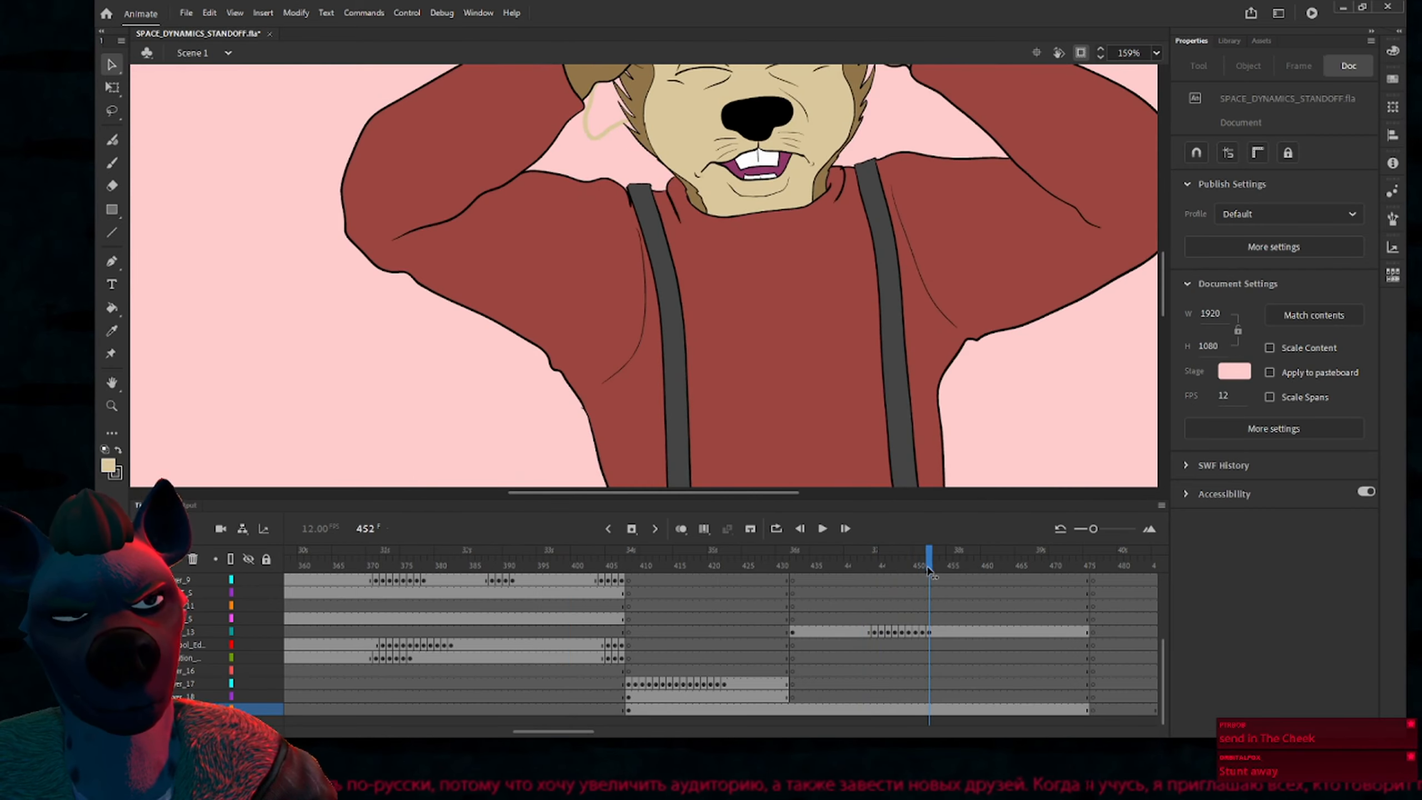
{"action": "left_click_drag", "start_coordinate": [862, 190], "coordinate": [756, 339]}
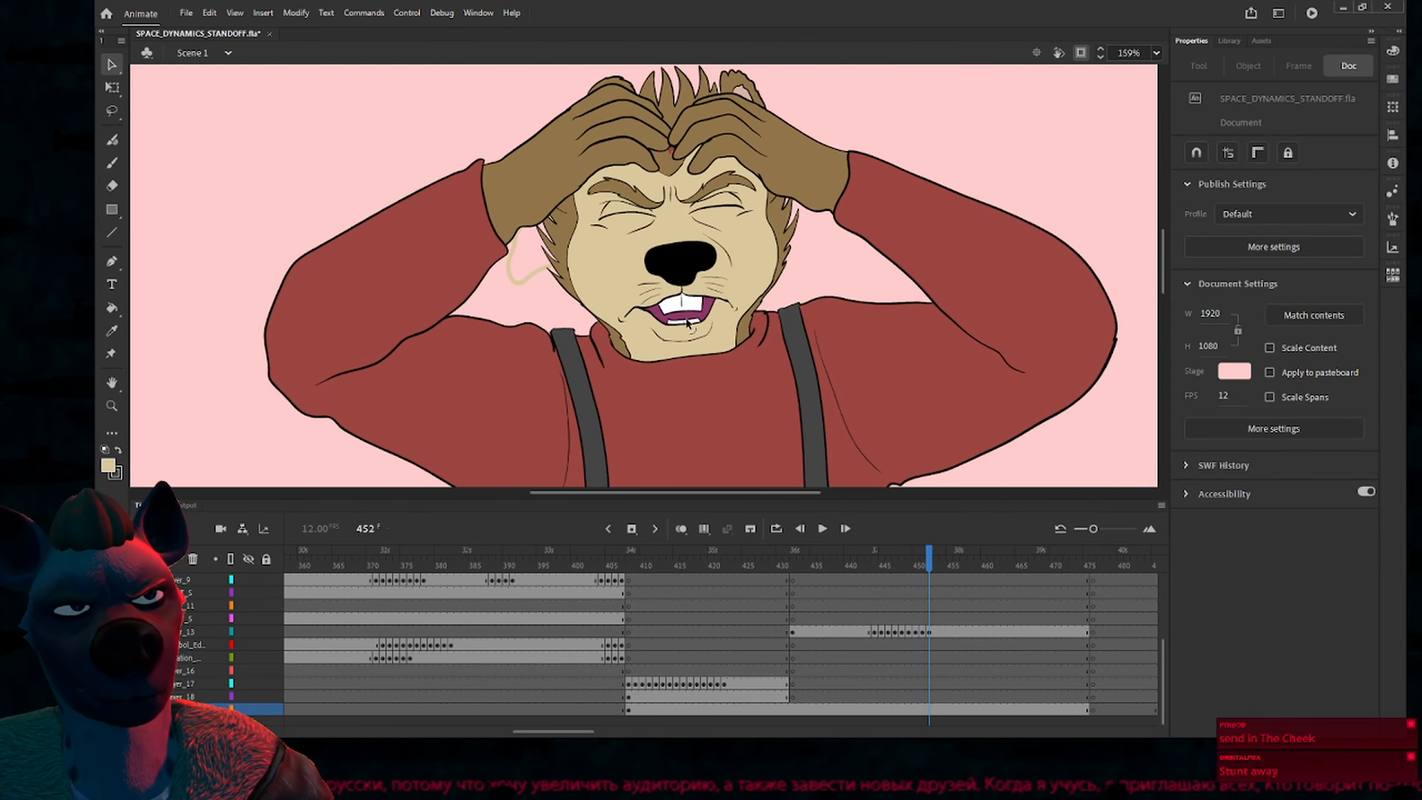
{"action": "left_click", "coordinate": [934, 634]}
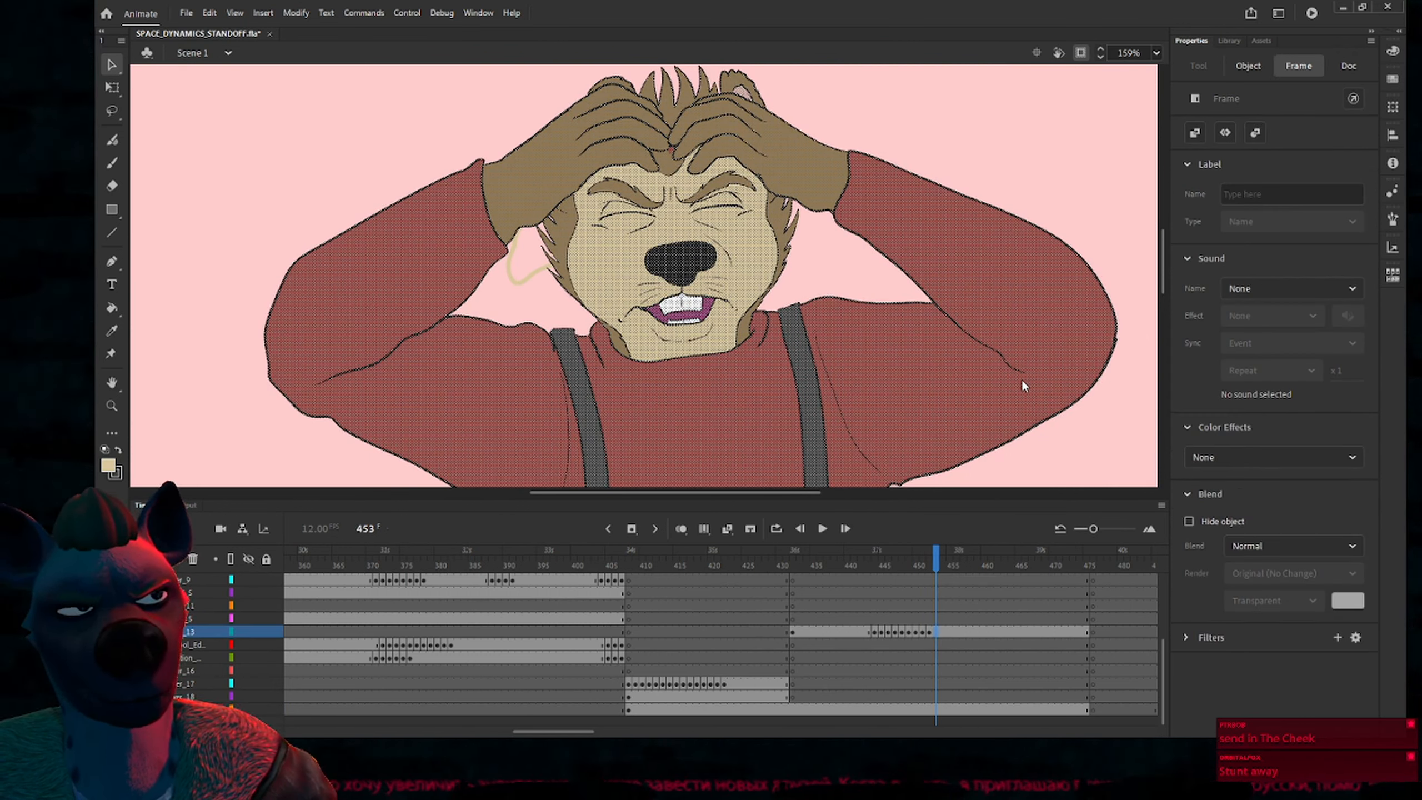
{"action": "key", "text": "F6"}
{"action": "left_click_drag", "start_coordinate": [607, 202], "coordinate": [829, 425], "text": "ctrl"}
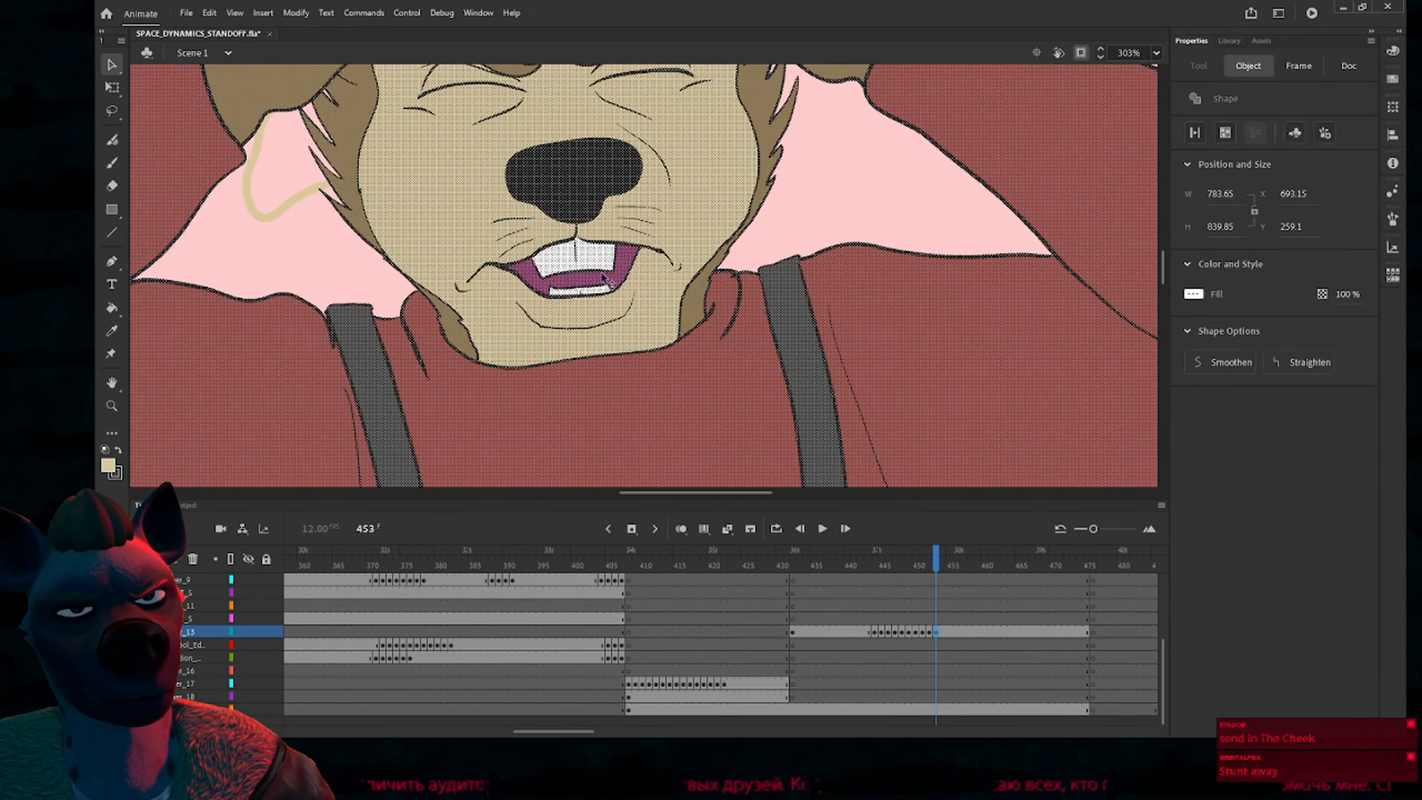
{"action": "left_click_drag", "start_coordinate": [479, 126], "coordinate": [678, 379], "text": "ctrl"}
{"action": "left_click", "coordinate": [974, 264]}
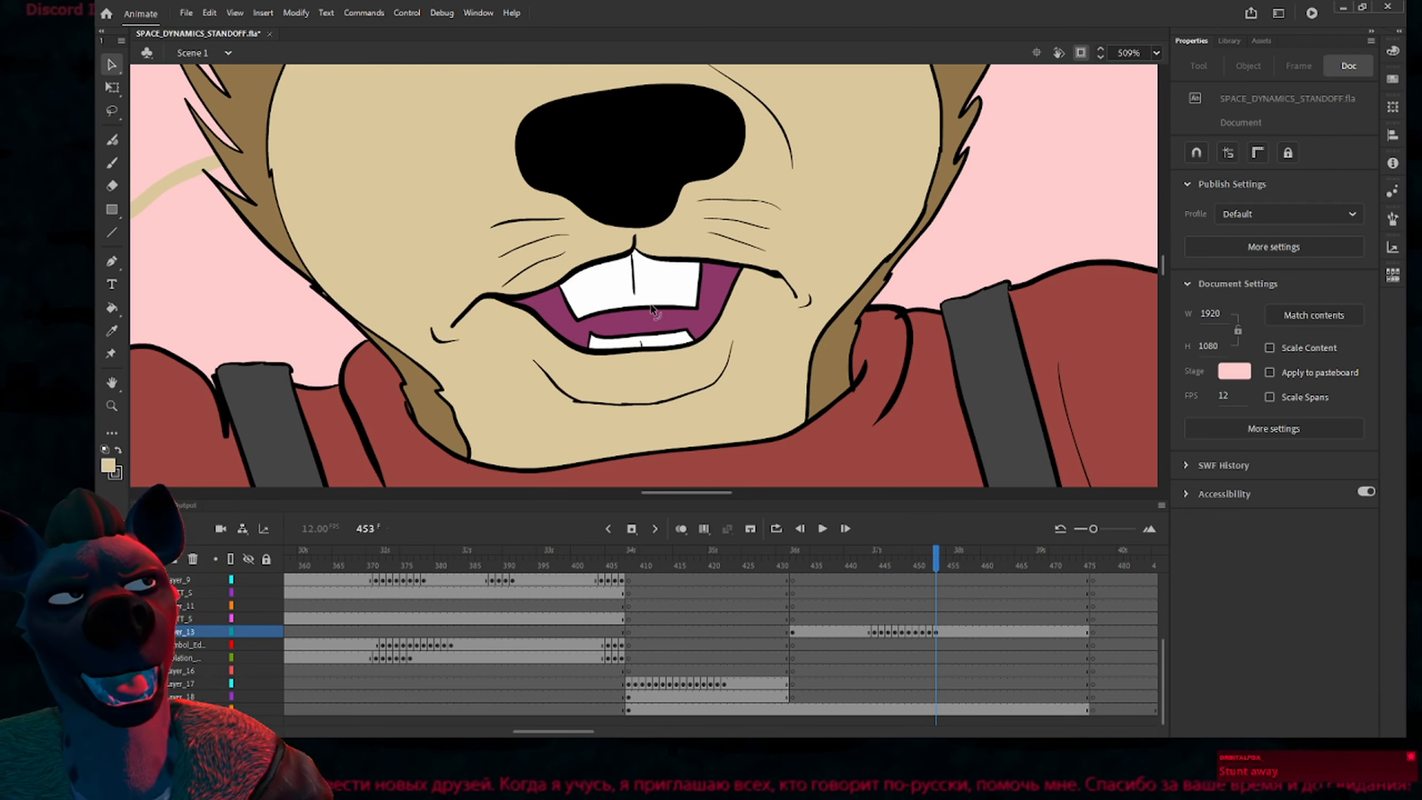
{"action": "left_click", "coordinate": [554, 223]}
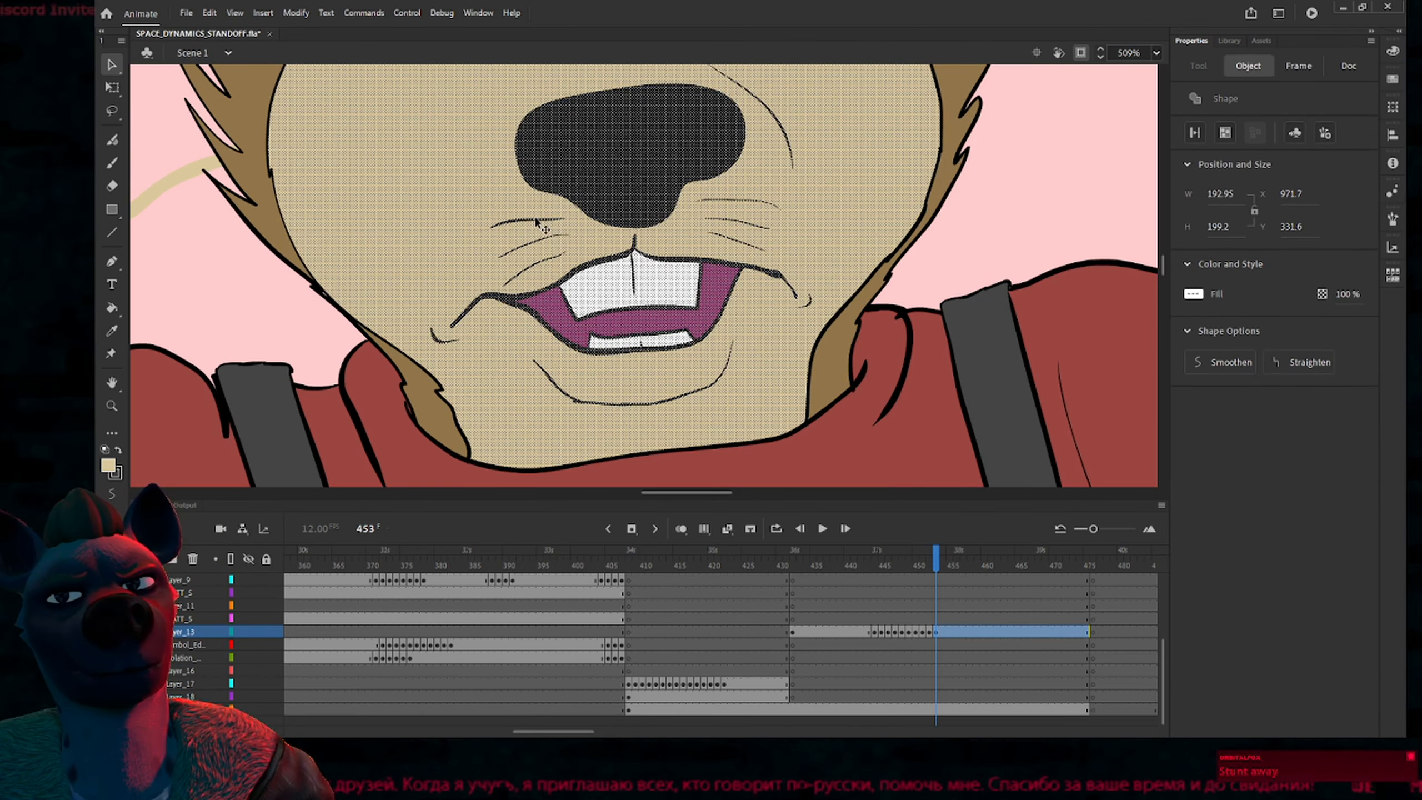
{"action": "left_click", "coordinate": [531, 220]}
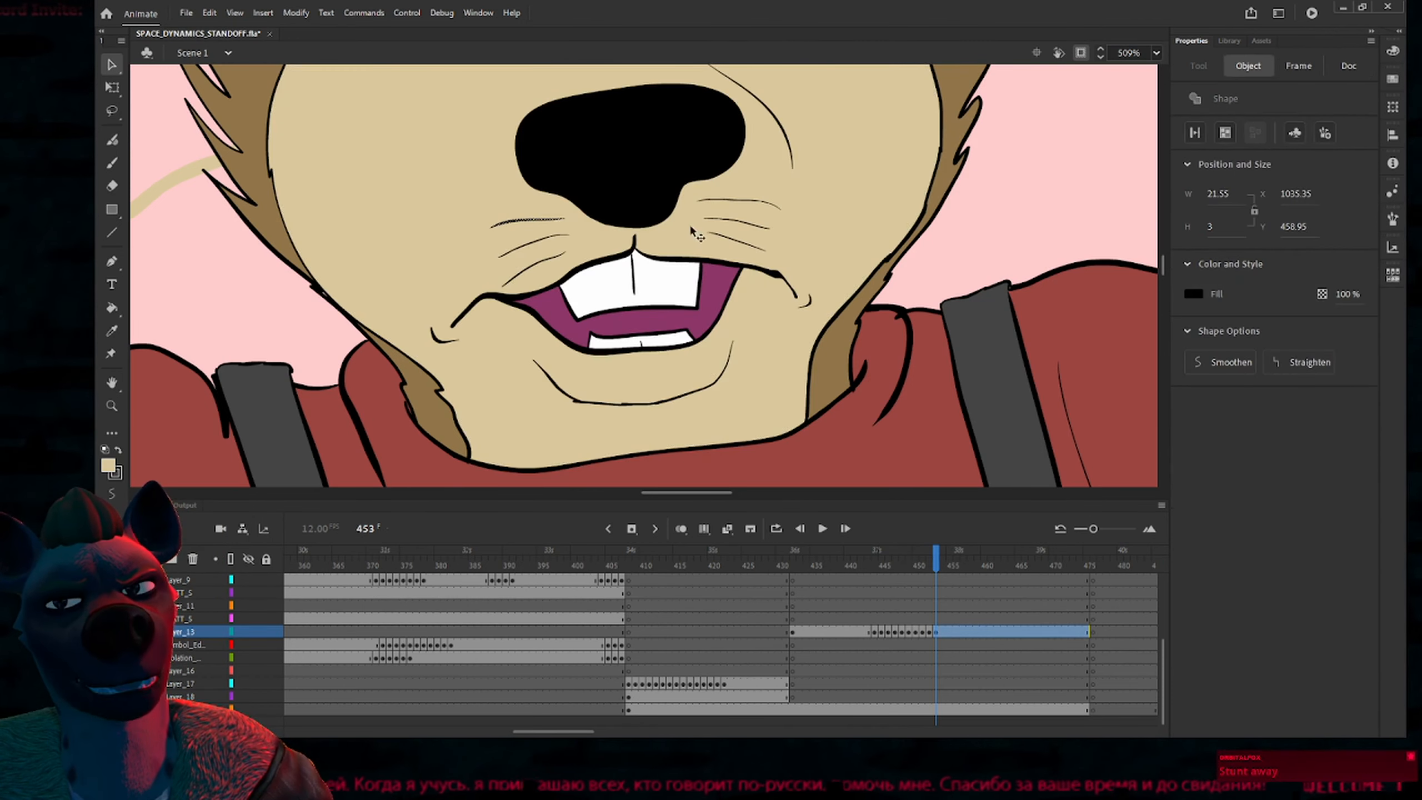
{"action": "left_click", "coordinate": [744, 204]}
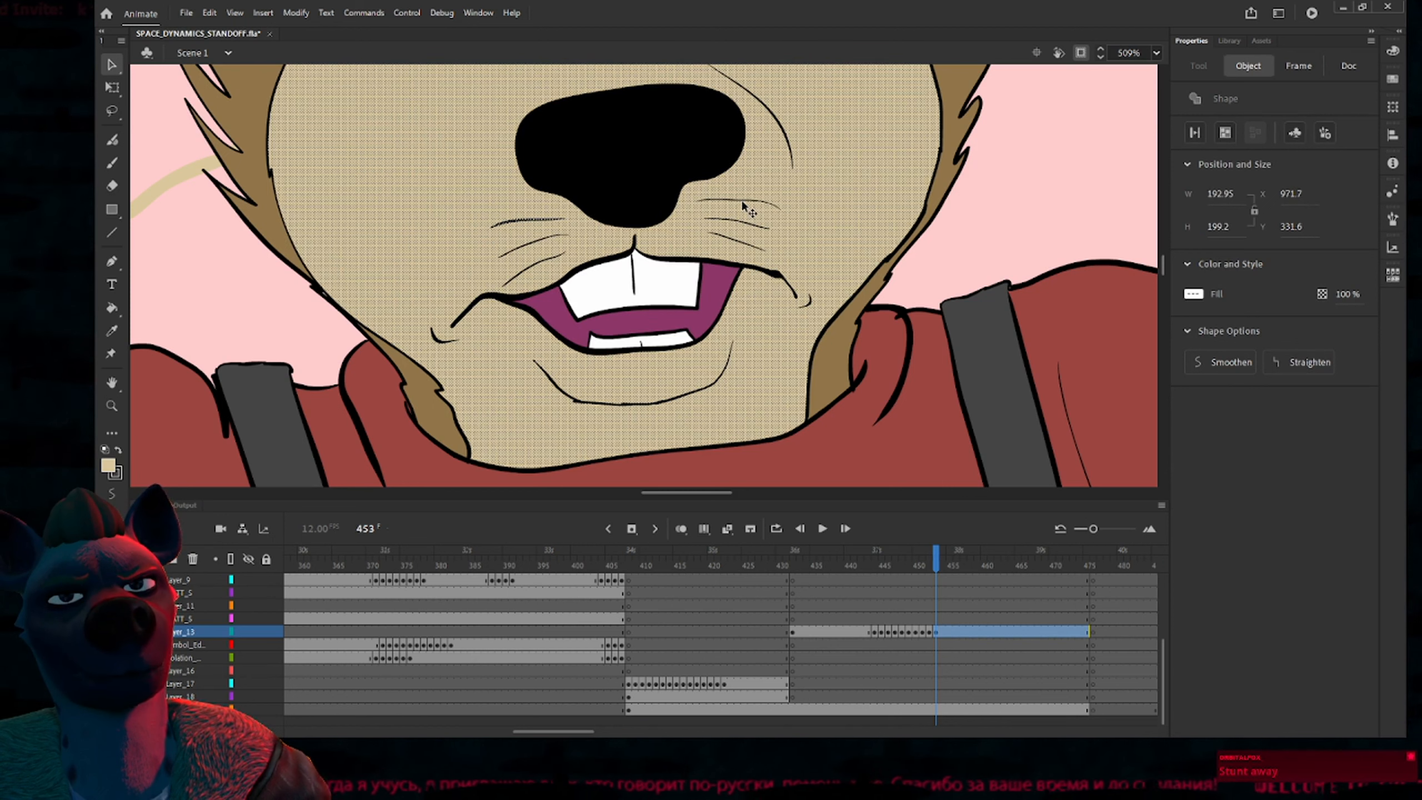
{"action": "key", "text": "ctrl+a"}
{"action": "left_click", "coordinate": [652, 168], "text": "shift"}
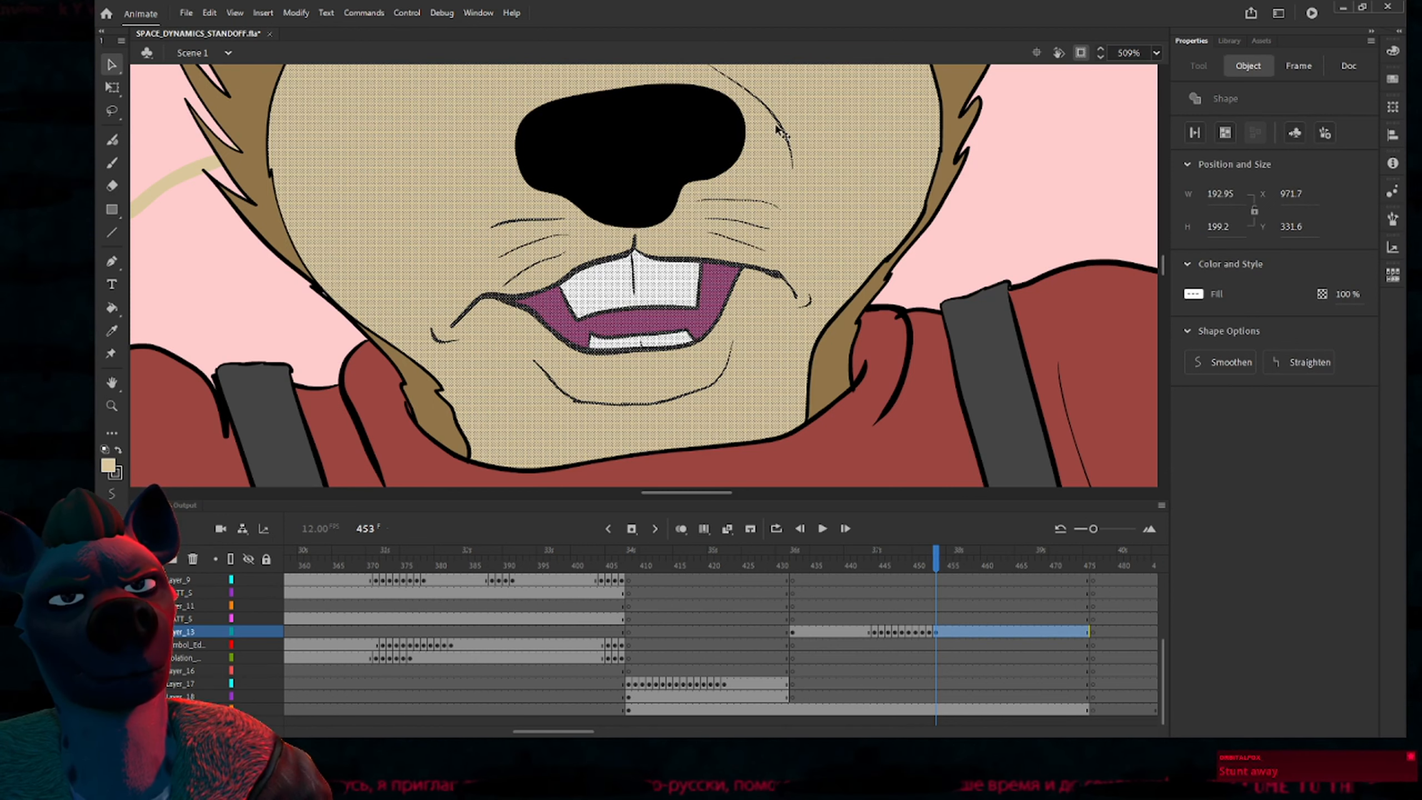
{"action": "key", "text": "ctrl+minus"}
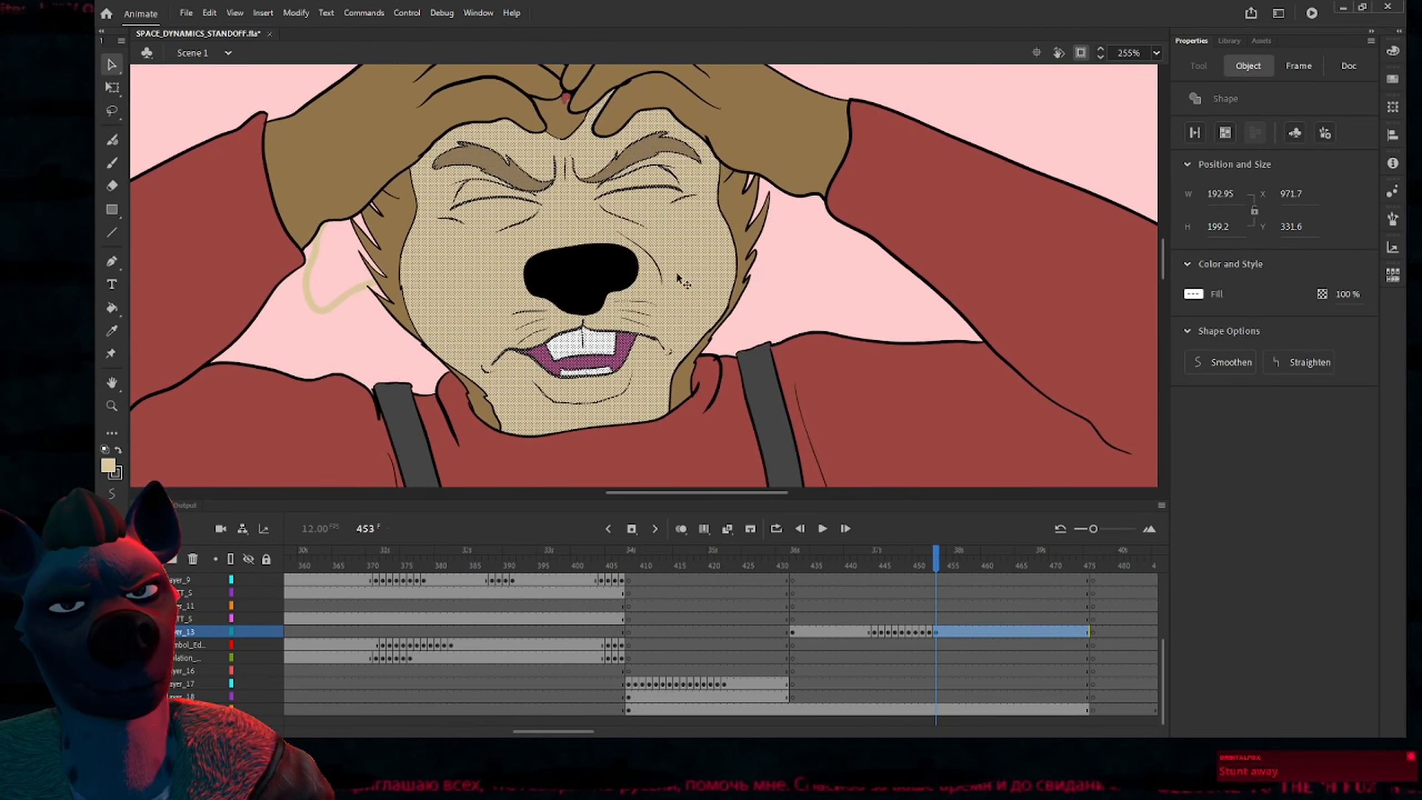
{"action": "left_click", "coordinate": [807, 328]}
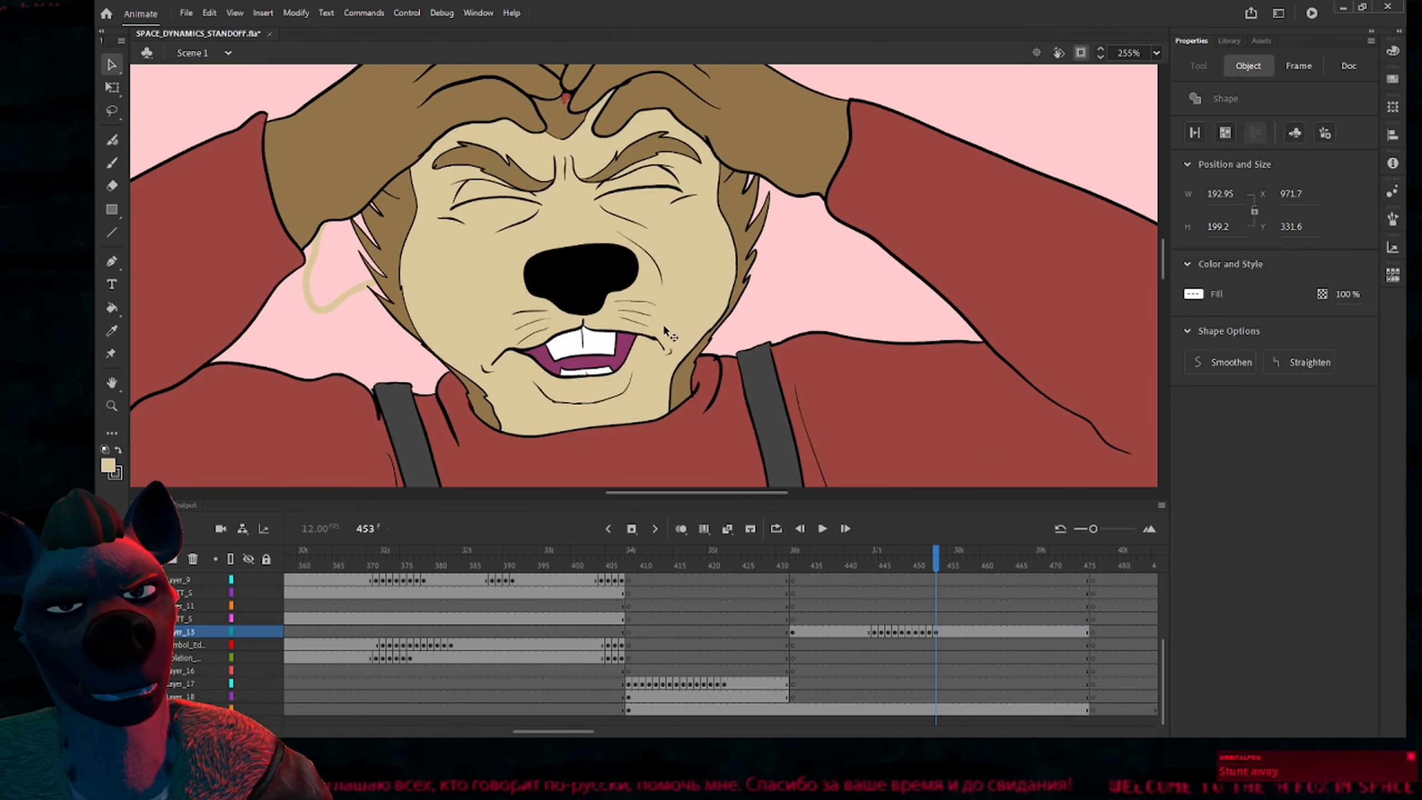
{"action": "left_click_drag", "start_coordinate": [461, 252], "coordinate": [656, 390], "text": "ctrl"}
{"action": "key", "text": "i"}
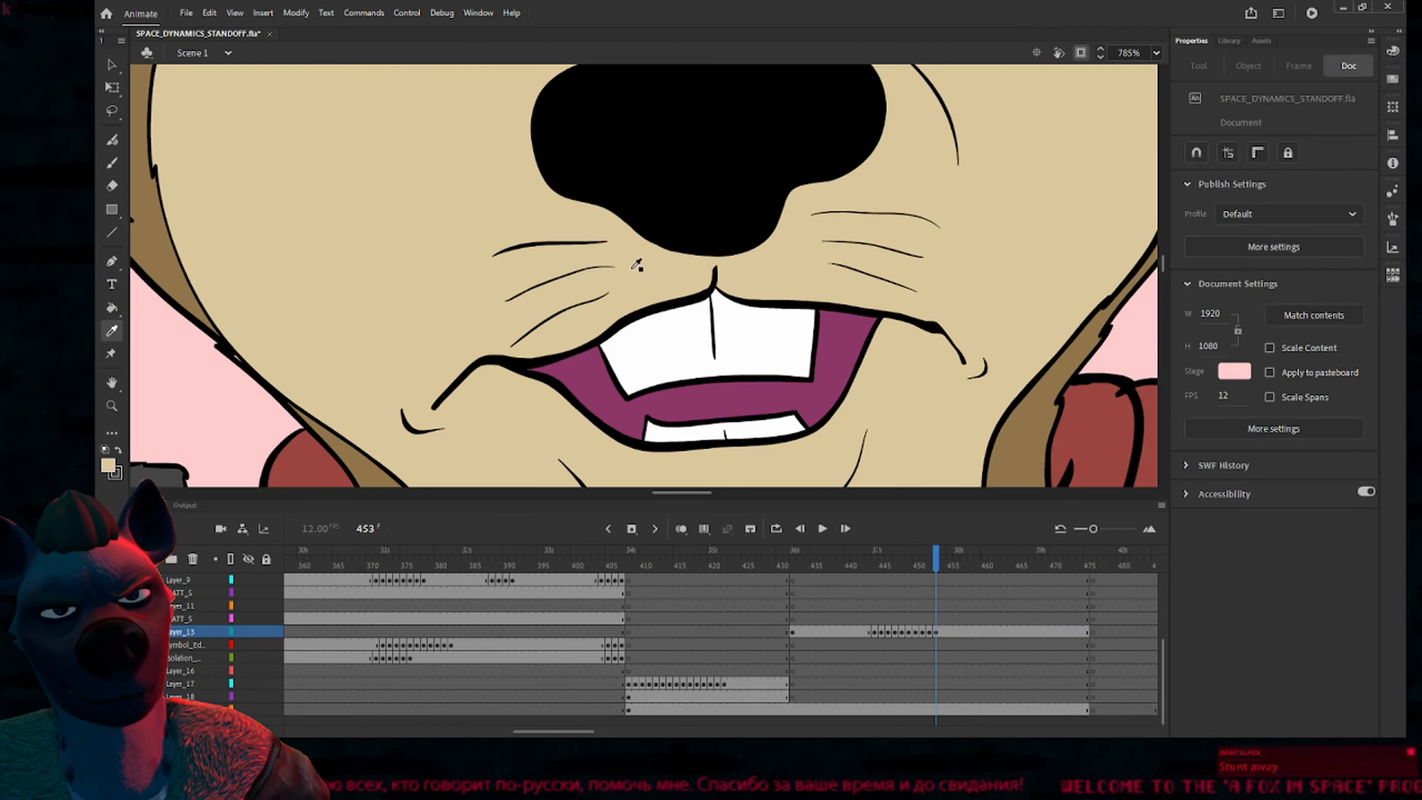
{"action": "key", "text": "v"}
{"action": "key", "text": "ctrl+minus"}
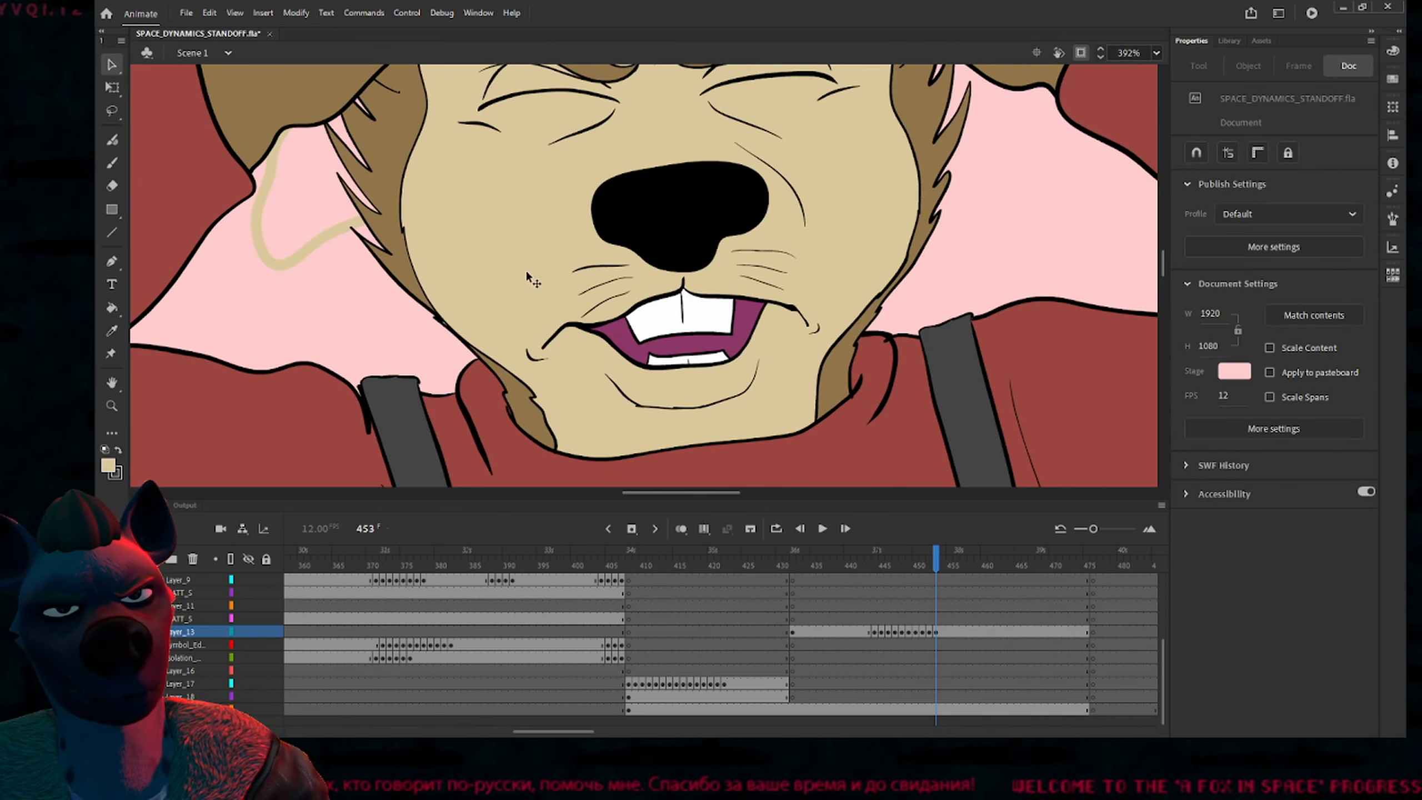
Group the nose, mouth and facial linework without the tan face fill, and subgroup the mouth and its surrounding lines inside that group
{"action": "key", "text": "ctrl+a"}
{"action": "left_click", "coordinate": [526, 252], "text": "shift"}
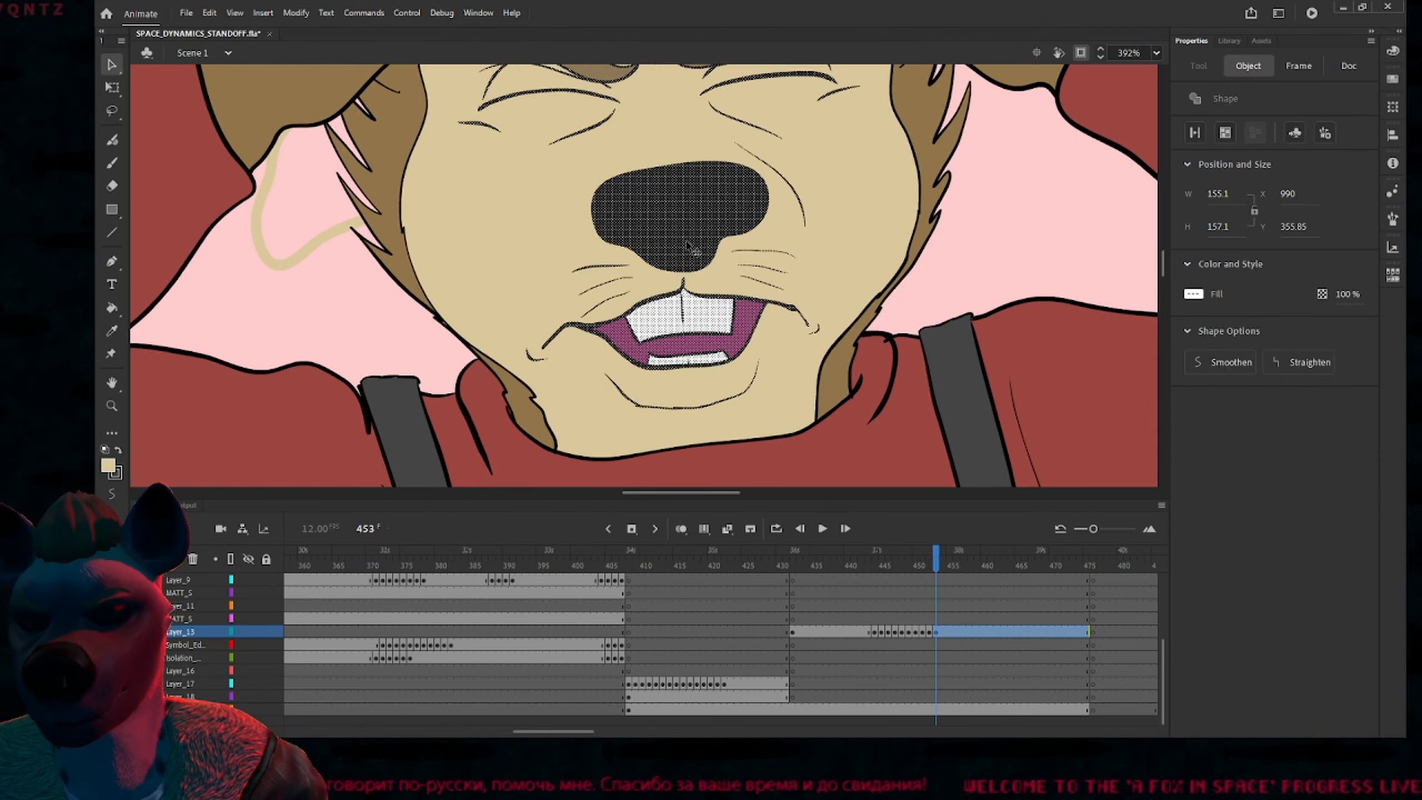
{"action": "key", "text": "ctrl+g"}
{"action": "left_click_drag", "start_coordinate": [680, 197], "coordinate": [552, 184]}
{"action": "left_click", "coordinate": [604, 315]}
{"action": "double_click", "coordinate": [570, 299]}
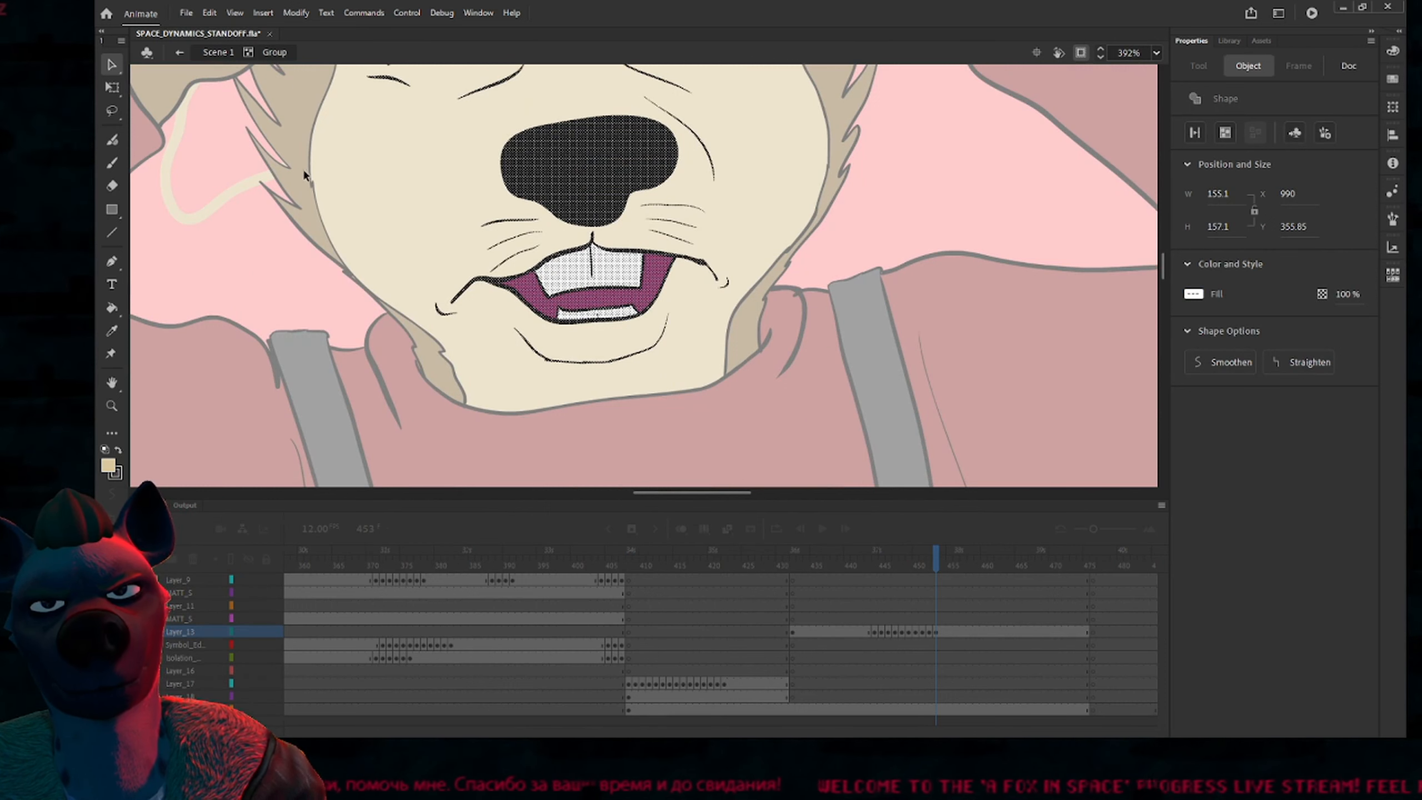
{"action": "mouse_move", "coordinate": [304, 171]}
{"action": "left_mouse_down"}
{"action": "mouse_move", "coordinate": [868, 424]}
{"action": "mouse_move", "coordinate": [854, 407]}
{"action": "left_mouse_up"}
{"action": "left_click", "coordinate": [600, 195], "text": "shift"}
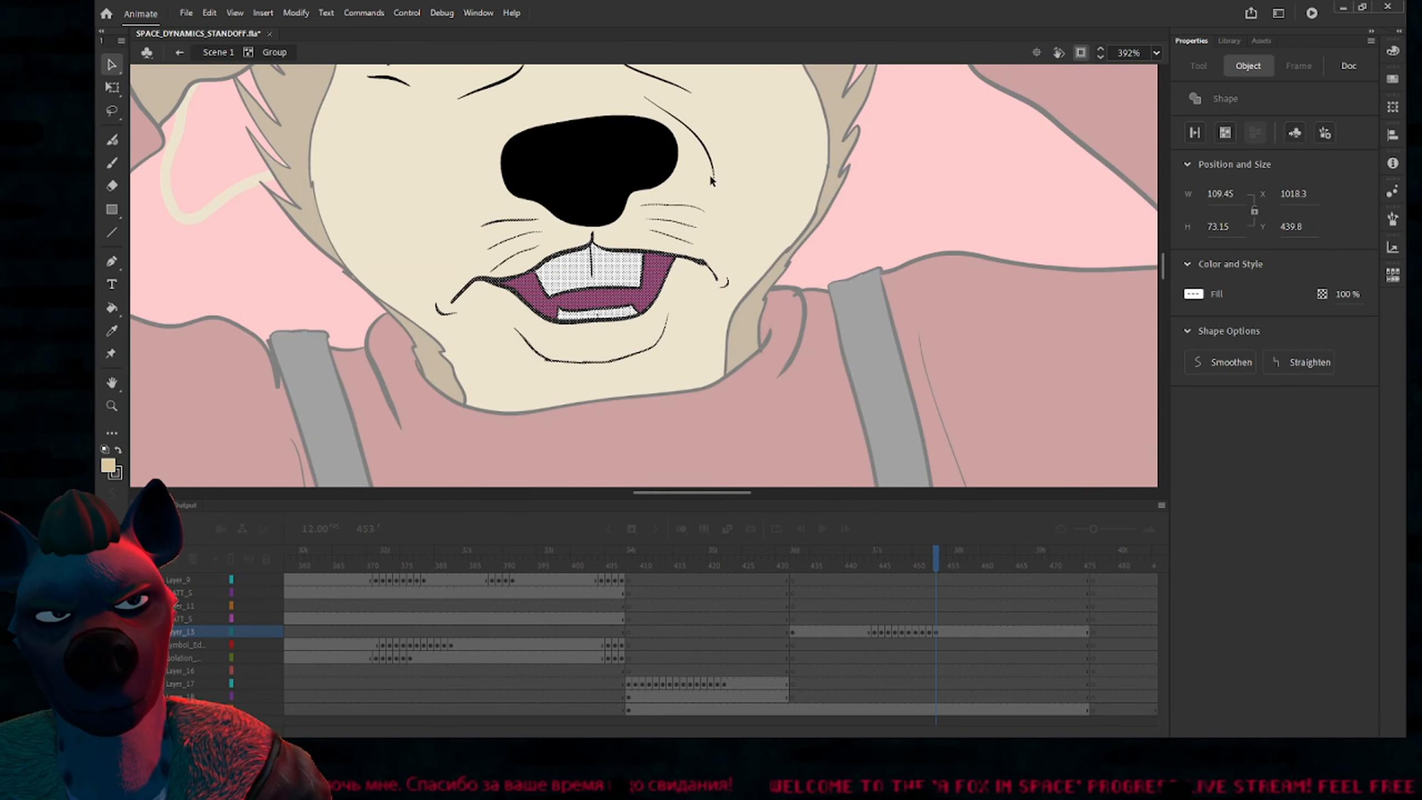
{"action": "key", "text": "ctrl+g"}
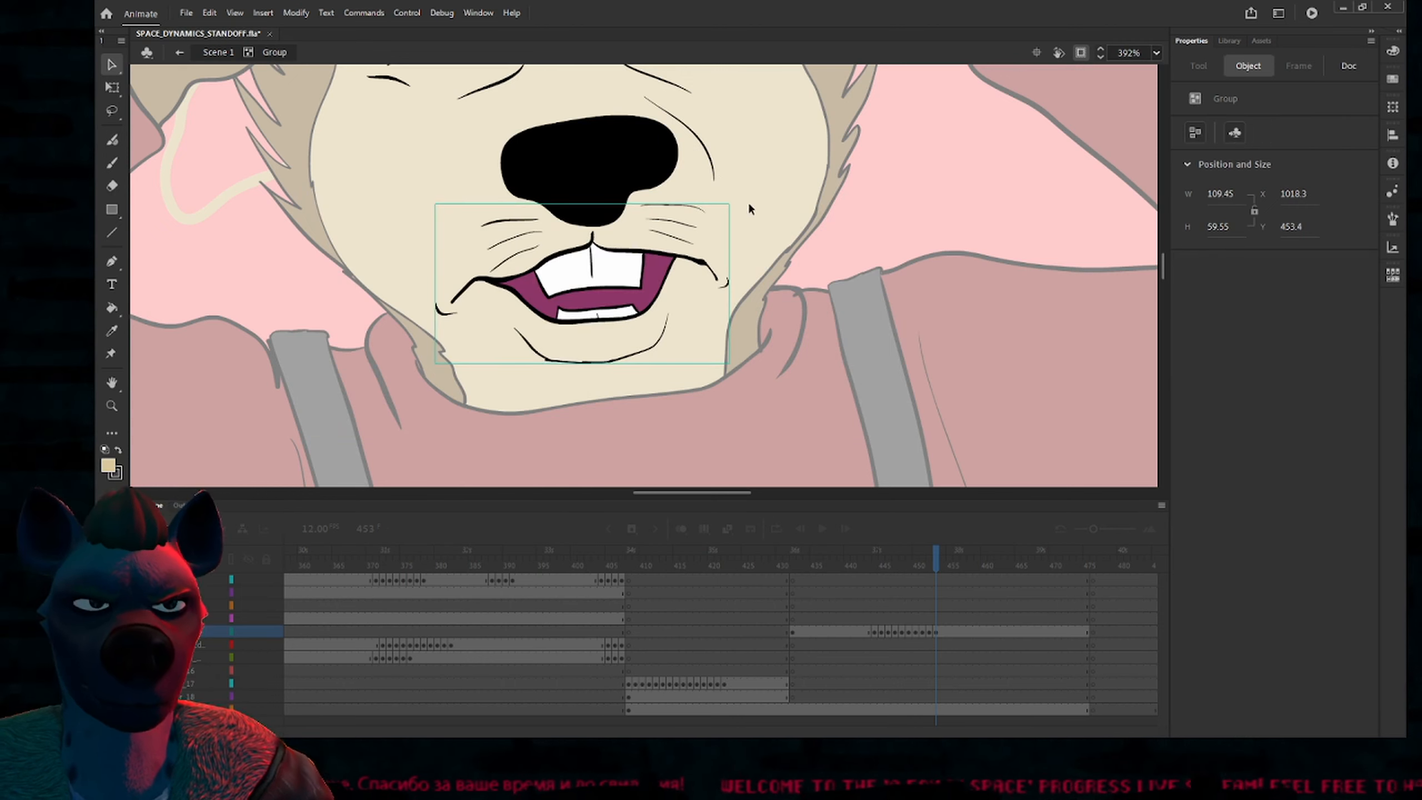
Undo the grouping of the mouth and facial linework and clear the selection
{"action": "key", "text": "ctrl+z"}
{"action": "key", "text": "ctrl+z"}
{"action": "key", "text": "ctrl+z"}
{"action": "key", "text": "ctrl+z"}
{"action": "key", "text": "ctrl+z"}
{"action": "key", "text": "ctrl+z"}
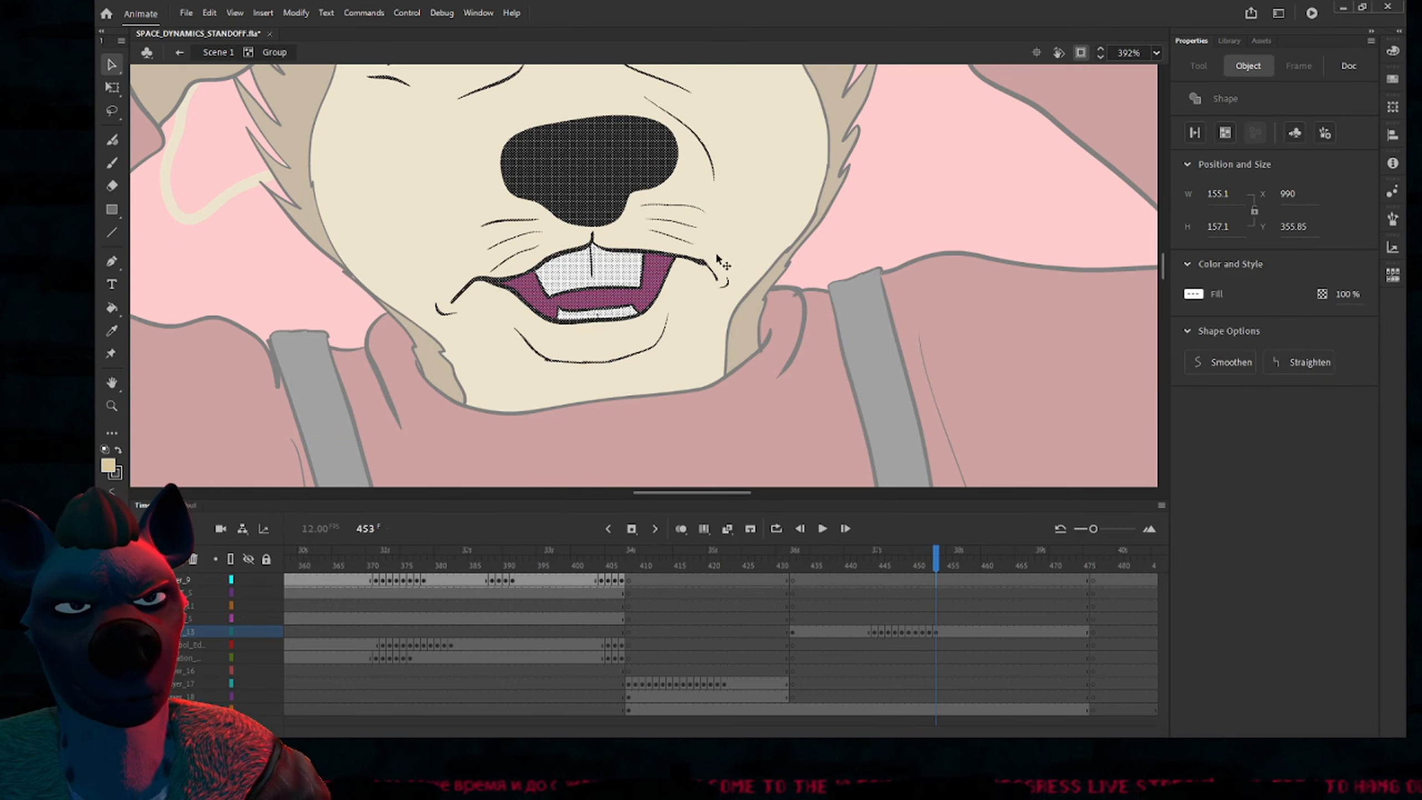
{"action": "scroll", "coordinate": [974, 317], "scroll_direction": "up", "scroll_amount": 3}
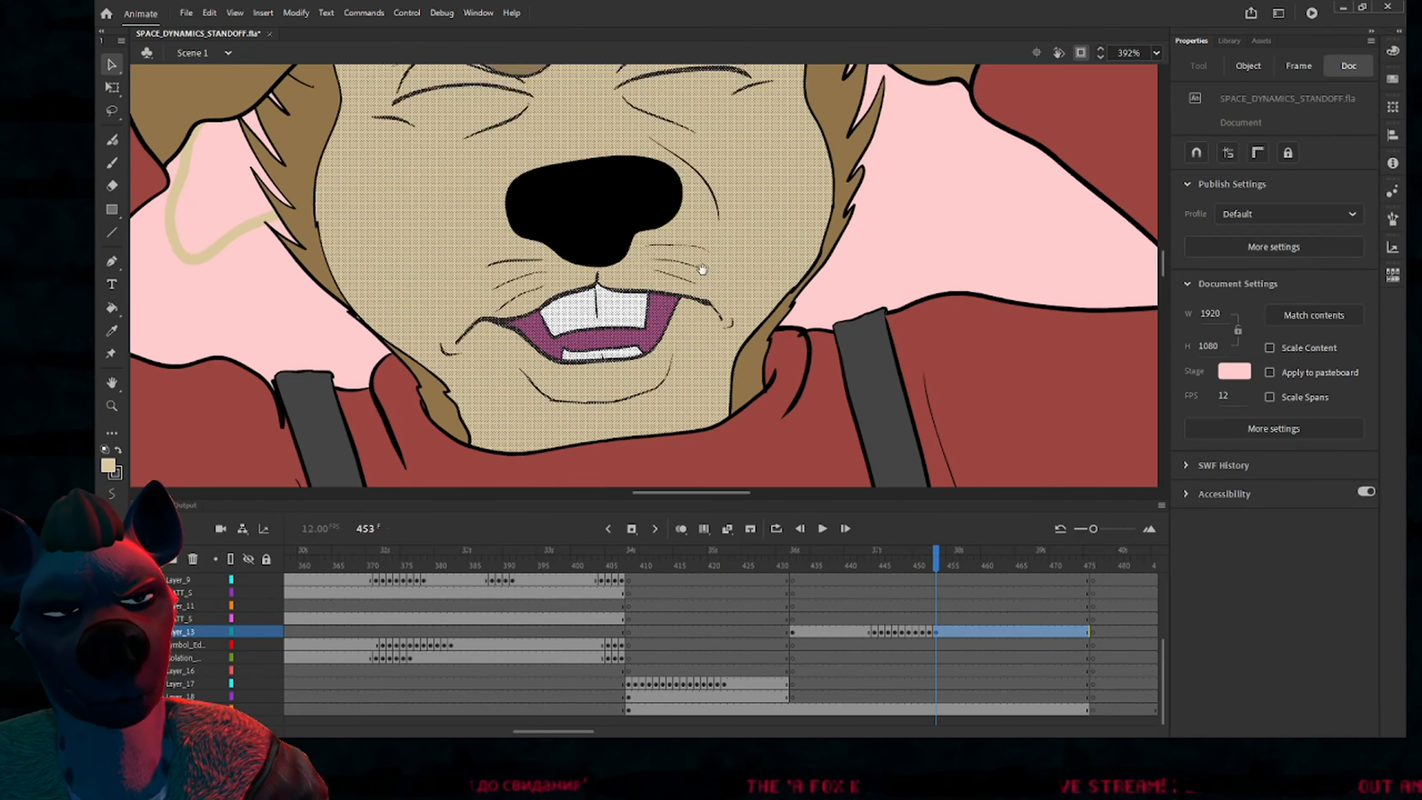
{"action": "left_click", "coordinate": [974, 317]}
Select the teeth and the connected mouth artwork on frame 453, and fill the mouth and chin line with the tan face colour
{"action": "scroll", "coordinate": [695, 362], "scroll_direction": "down", "scroll_amount": 3}
{"action": "left_click", "coordinate": [666, 353]}
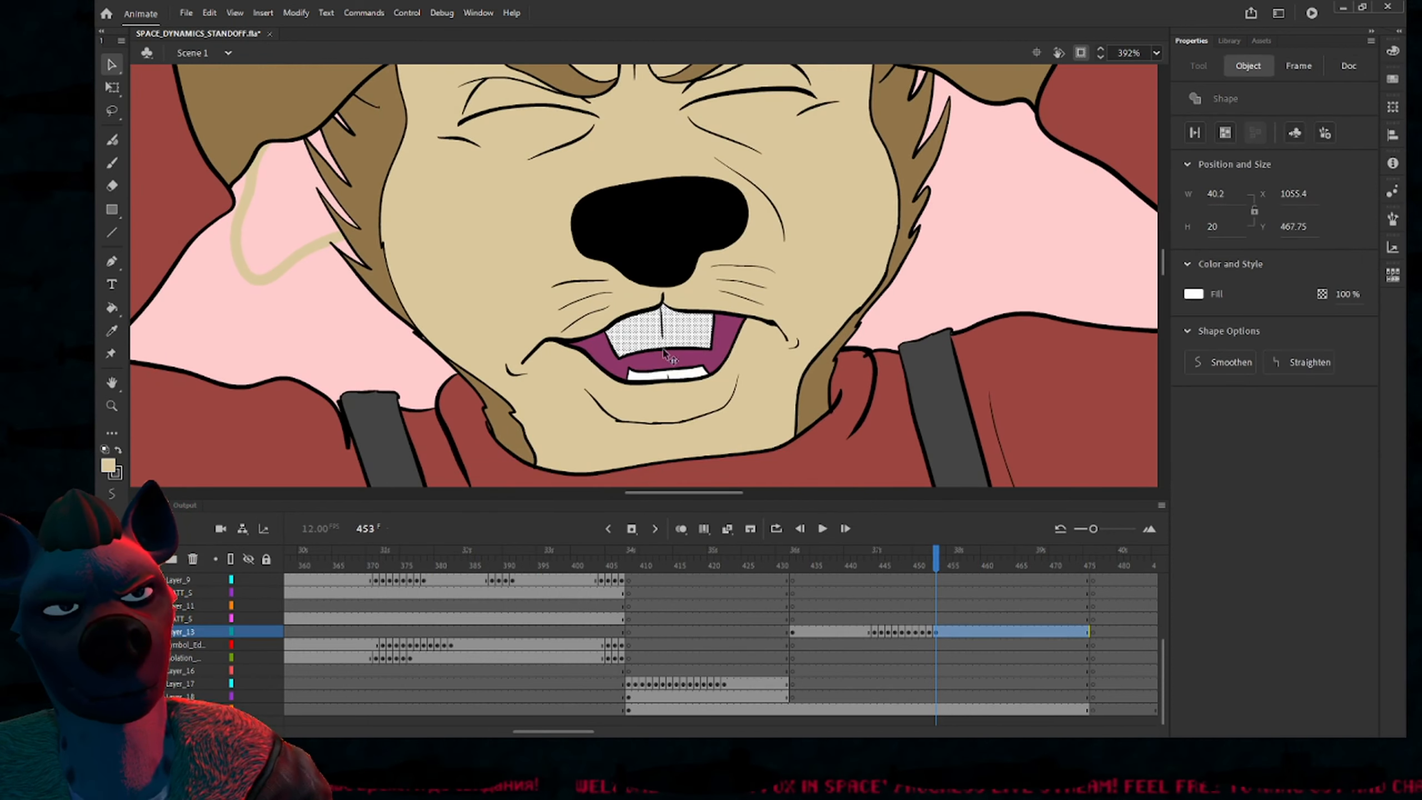
{"action": "double_click", "coordinate": [722, 316], "text": "shift"}
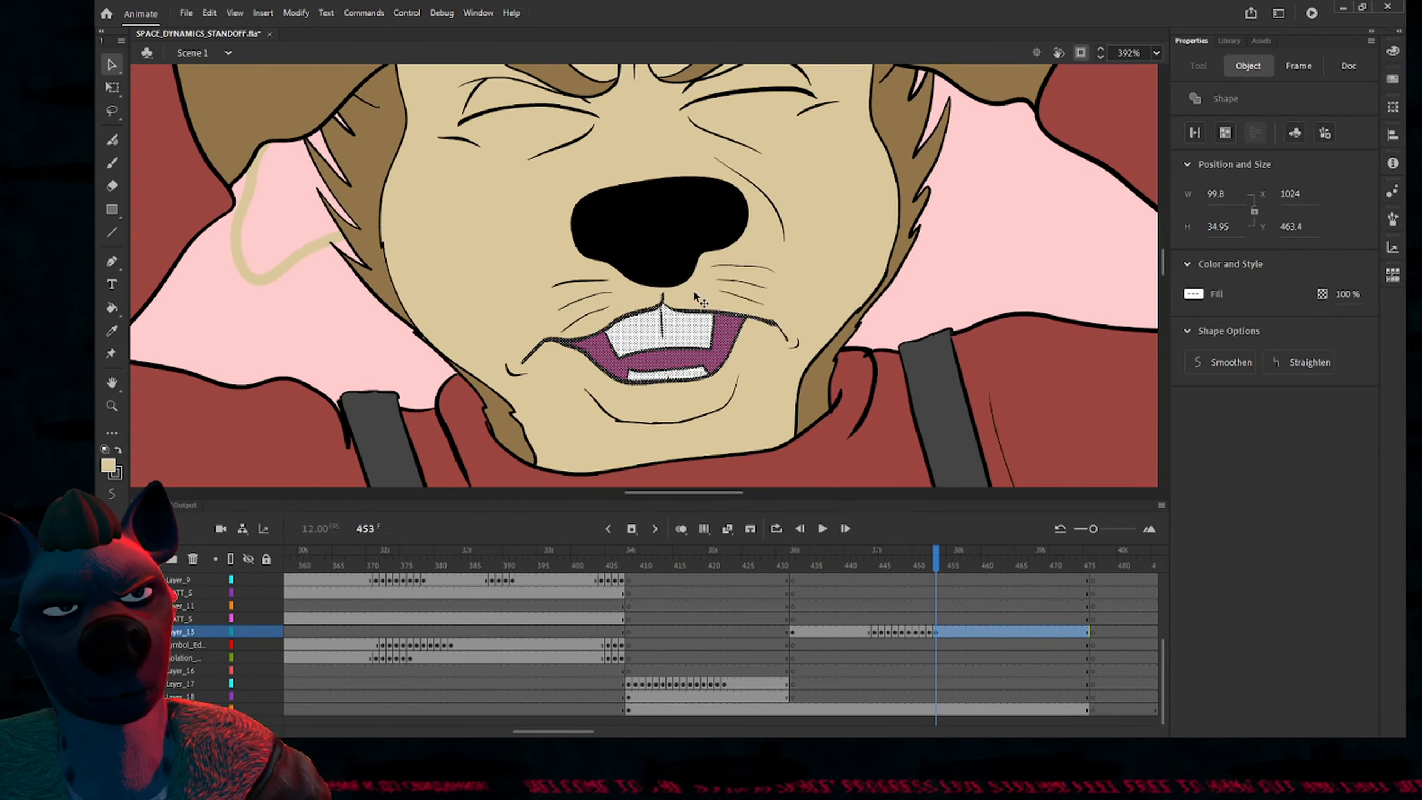
{"action": "key", "text": "k"}
{"action": "left_click", "coordinate": [659, 376]}
{"action": "left_click", "coordinate": [616, 420]}
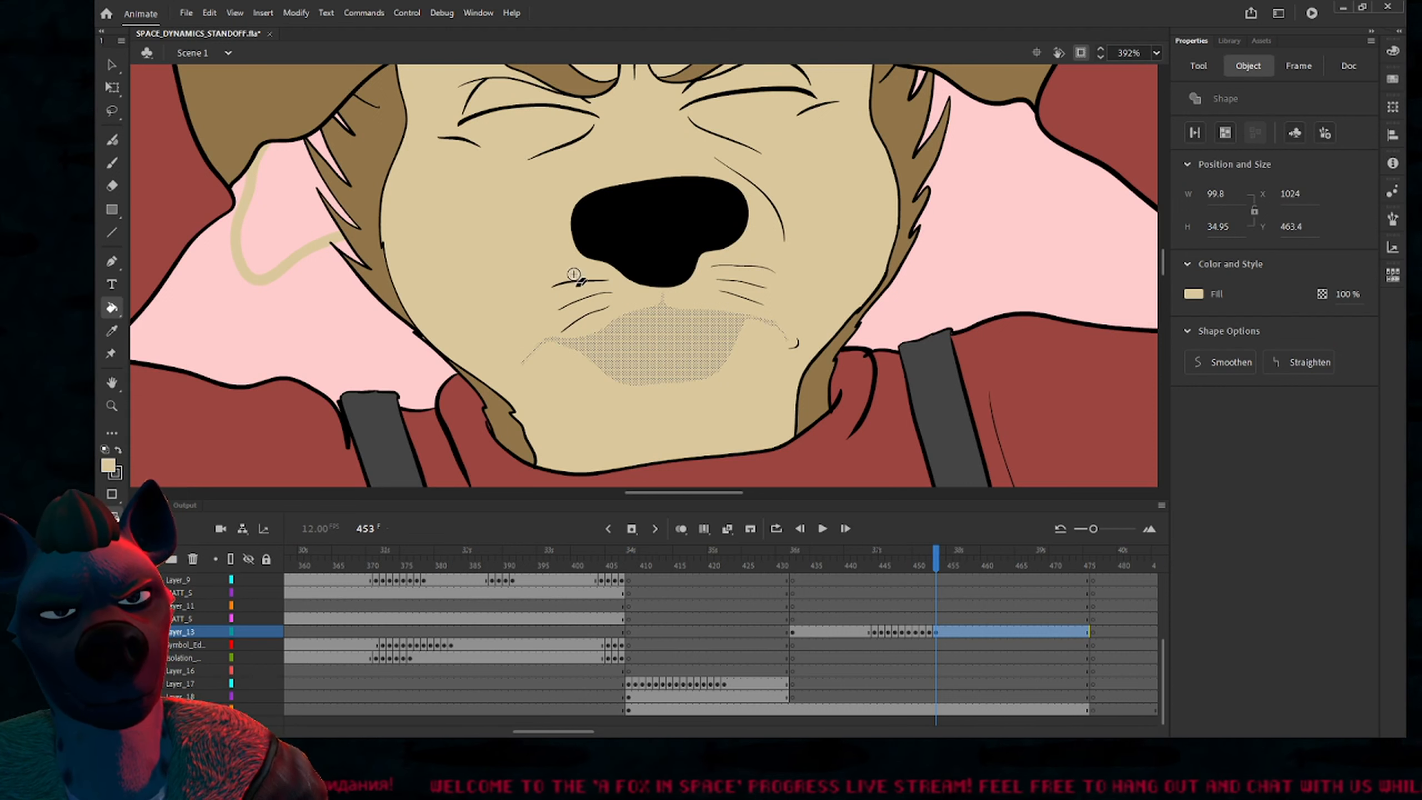
Erase the leftover corner mark and fill the whisker lines left of the nose on frame 453 with the tan face colour
{"action": "key", "text": "e"}
{"action": "left_click_drag", "start_coordinate": [533, 309], "coordinate": [532, 326]}
{"action": "key", "text": "b"}
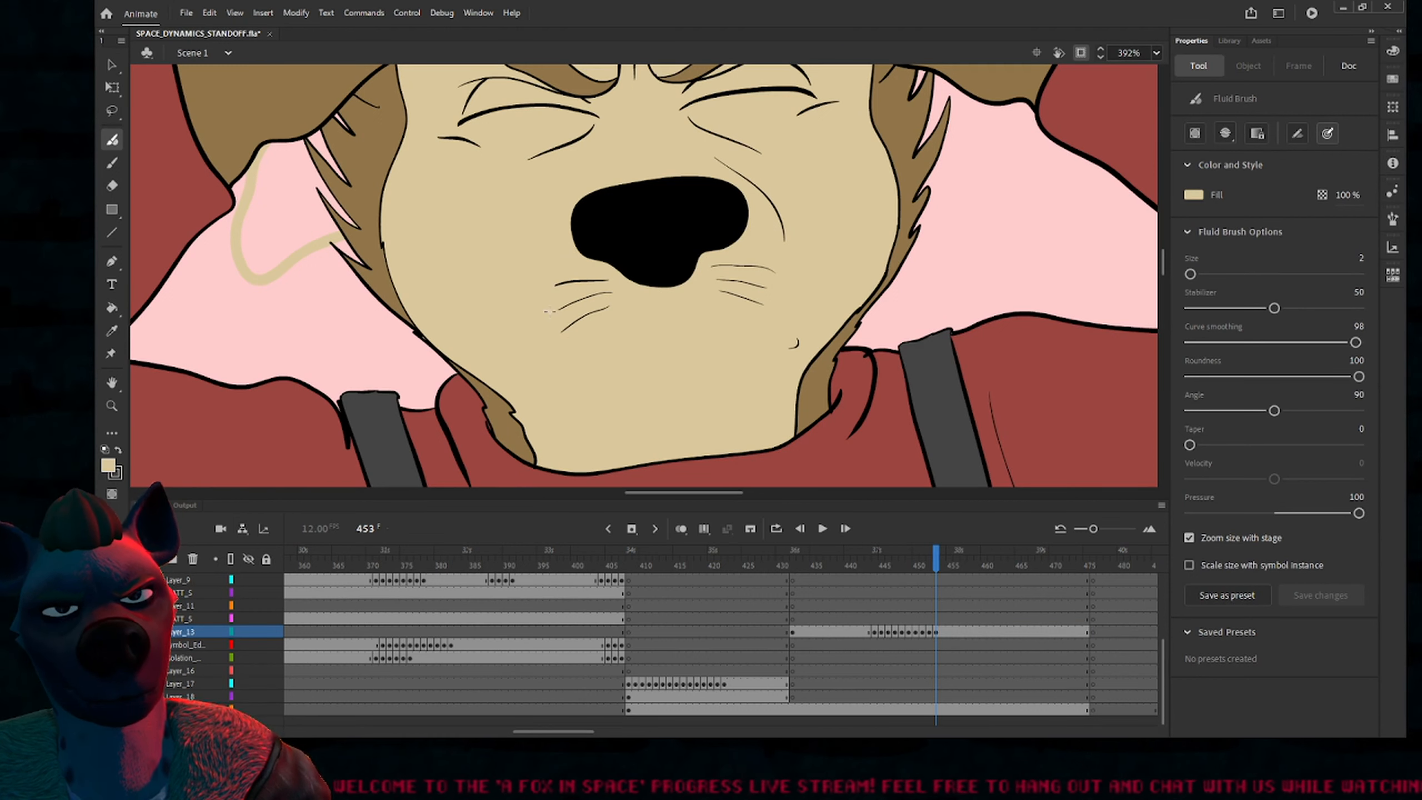
{"action": "key", "text": "k"}
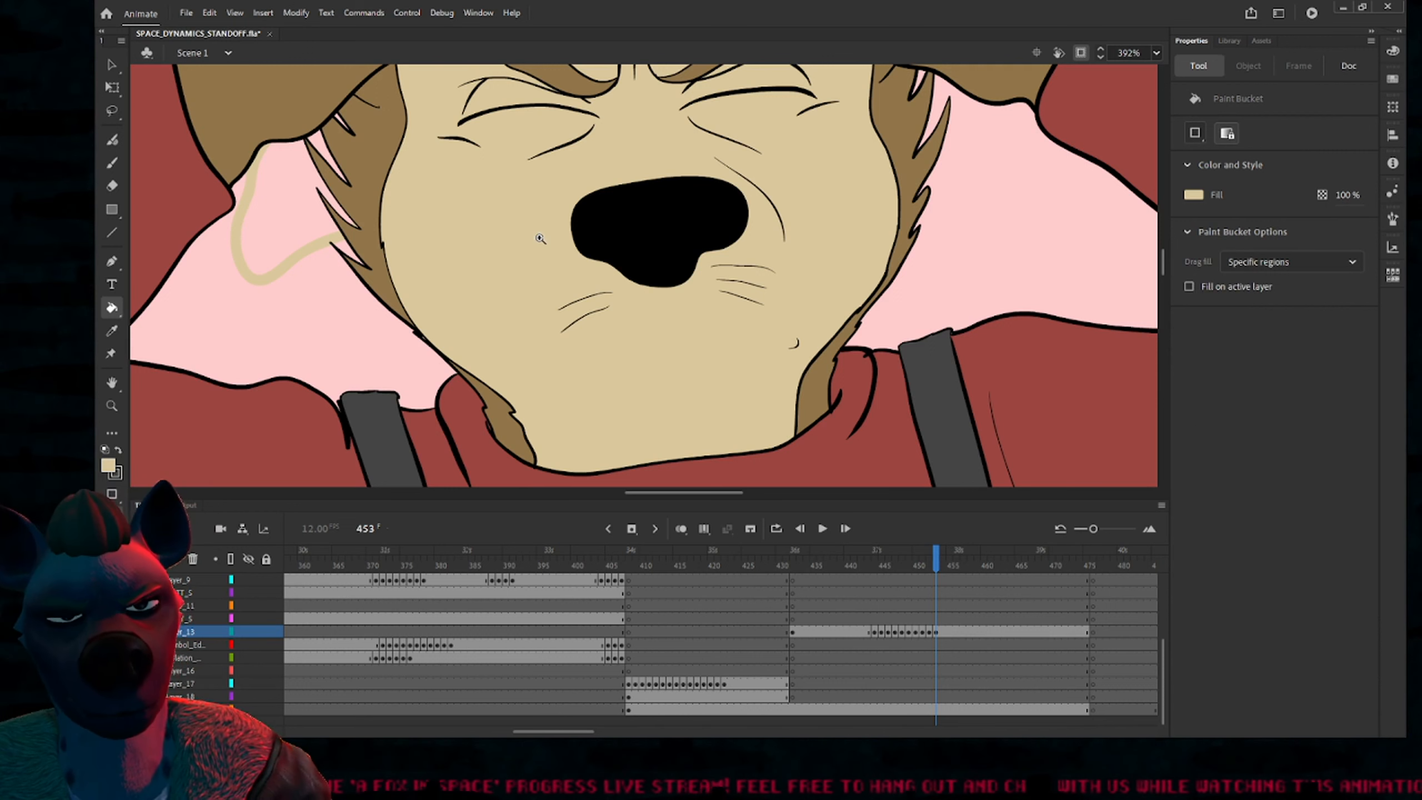
{"action": "left_click_drag", "start_coordinate": [540, 240], "coordinate": [785, 370], "text": "ctrl"}
{"action": "left_click", "coordinate": [369, 311]}
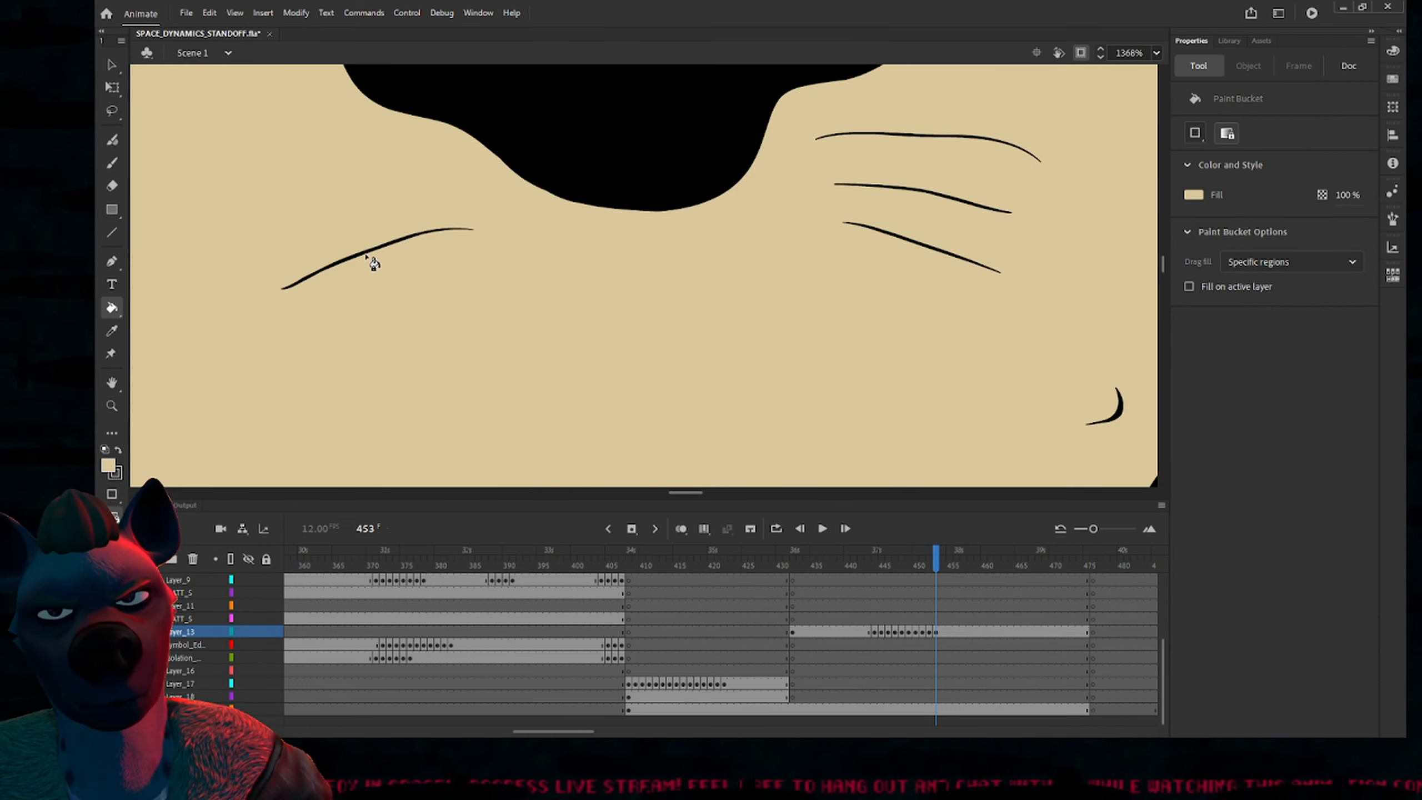
{"action": "left_click", "coordinate": [455, 230]}
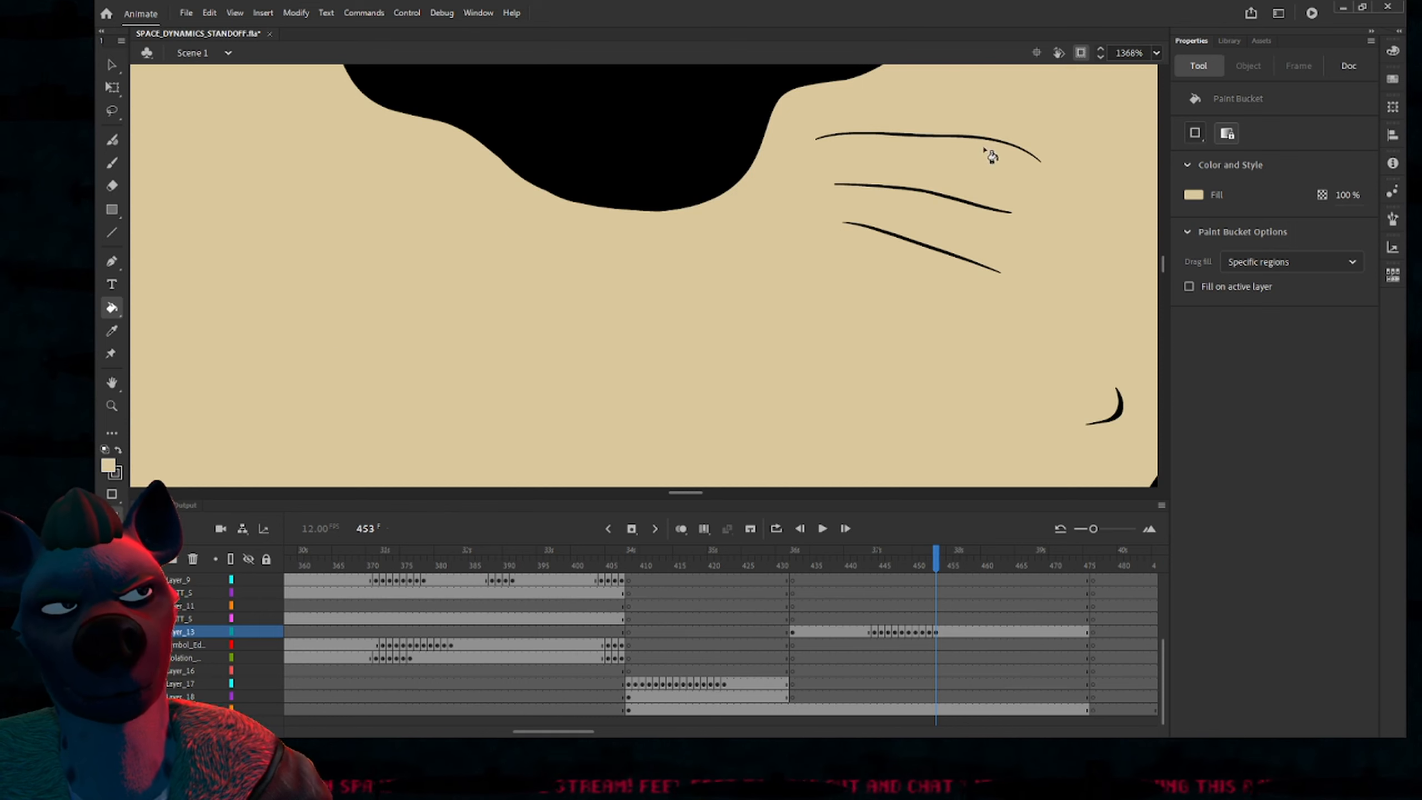
Fill the three whisker lines right of the nose and the small mouth-corner mark with the tan face colour
{"action": "left_click", "coordinate": [952, 136]}
{"action": "left_click", "coordinate": [957, 203]}
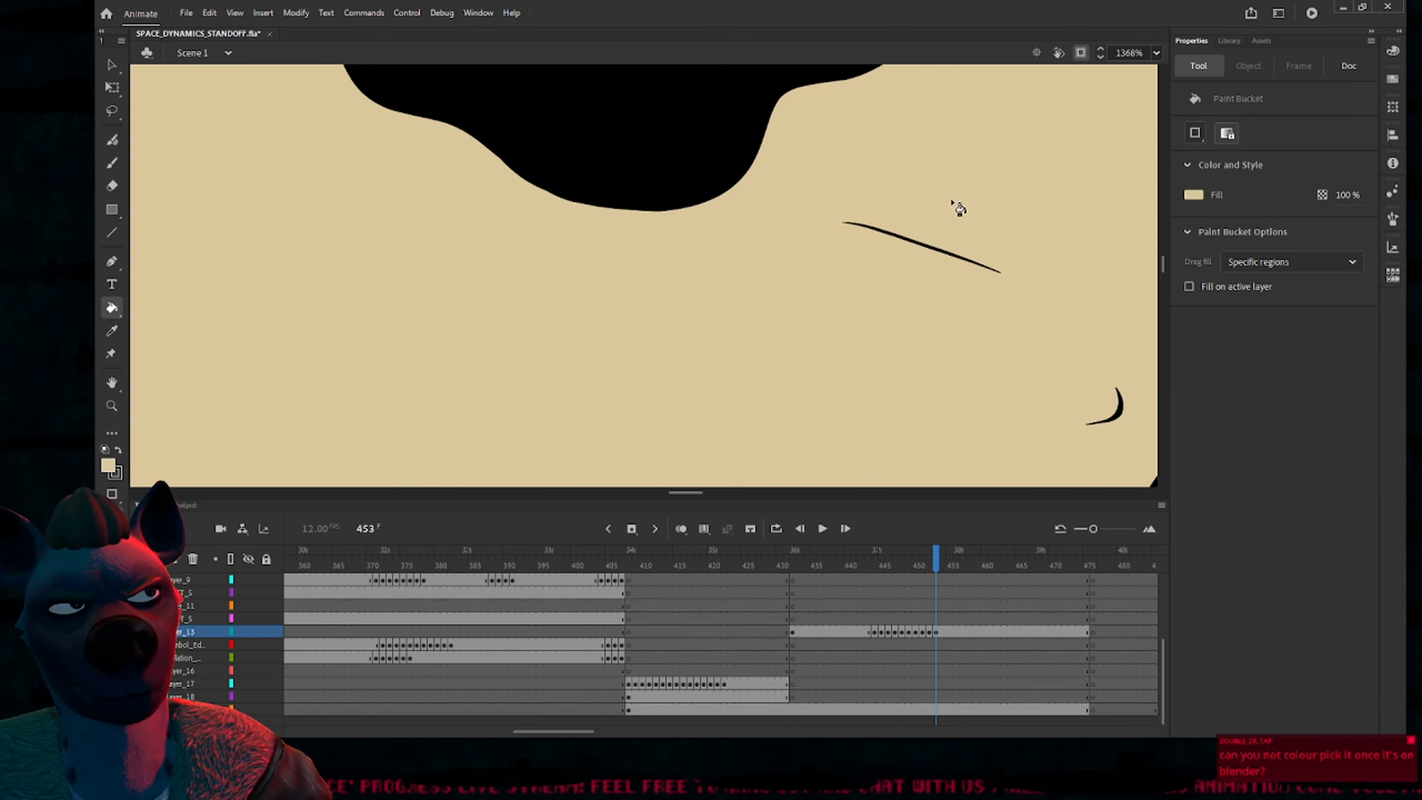
{"action": "left_click", "coordinate": [945, 259]}
{"action": "key", "text": "ctrl+minus"}
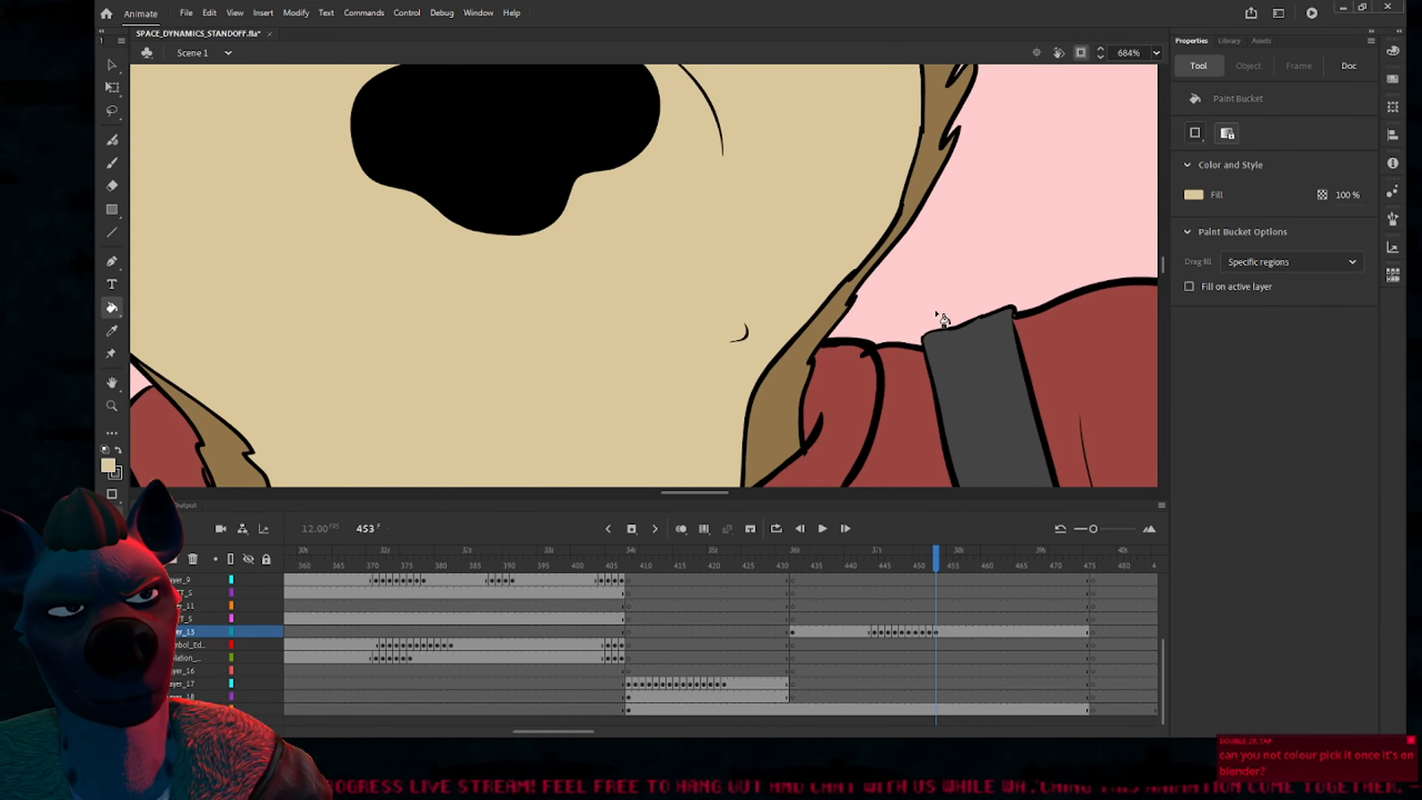
{"action": "left_click", "coordinate": [715, 326], "text": "alt"}
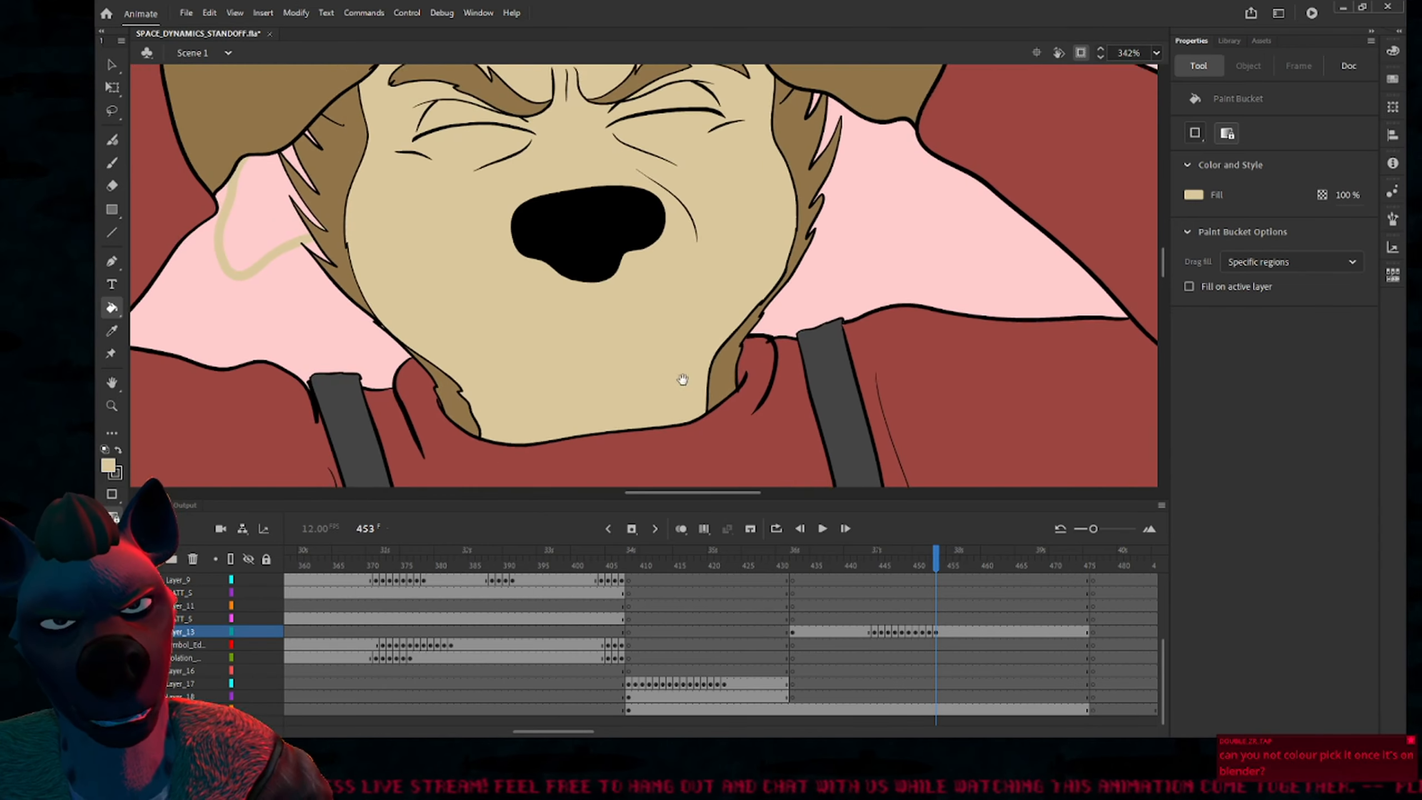
Place the mouth and whisker group back on the blank muzzle of frame 453 and compare it with frame 452
{"action": "key", "text": "v"}
{"action": "left_click", "coordinate": [630, 370]}
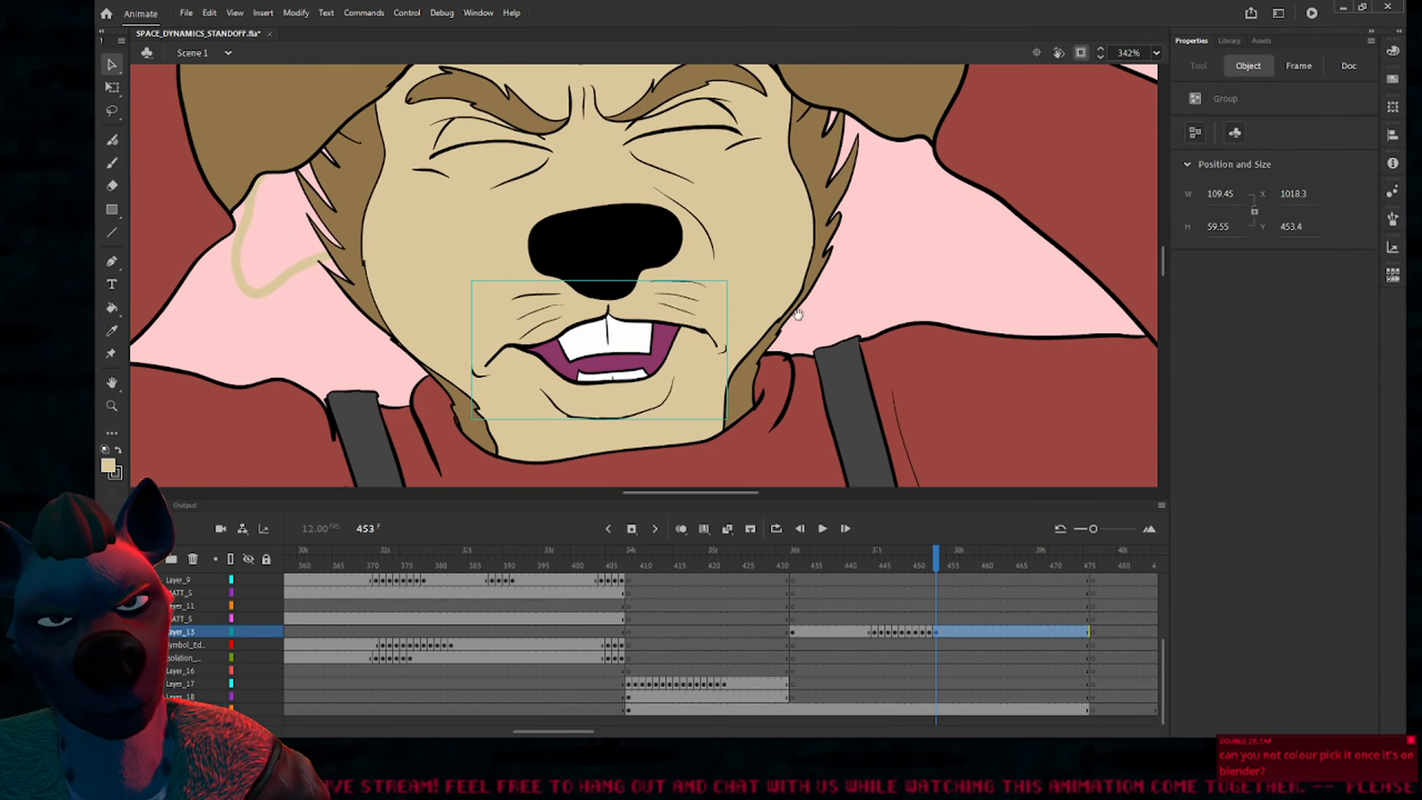
{"action": "mouse_move", "coordinate": [804, 361]}
{"action": "left_mouse_down"}
{"action": "mouse_move", "coordinate": [757, 305]}
{"action": "mouse_move", "coordinate": [821, 351]}
{"action": "left_mouse_up"}
{"action": "key", "text": "ctrl+a"}
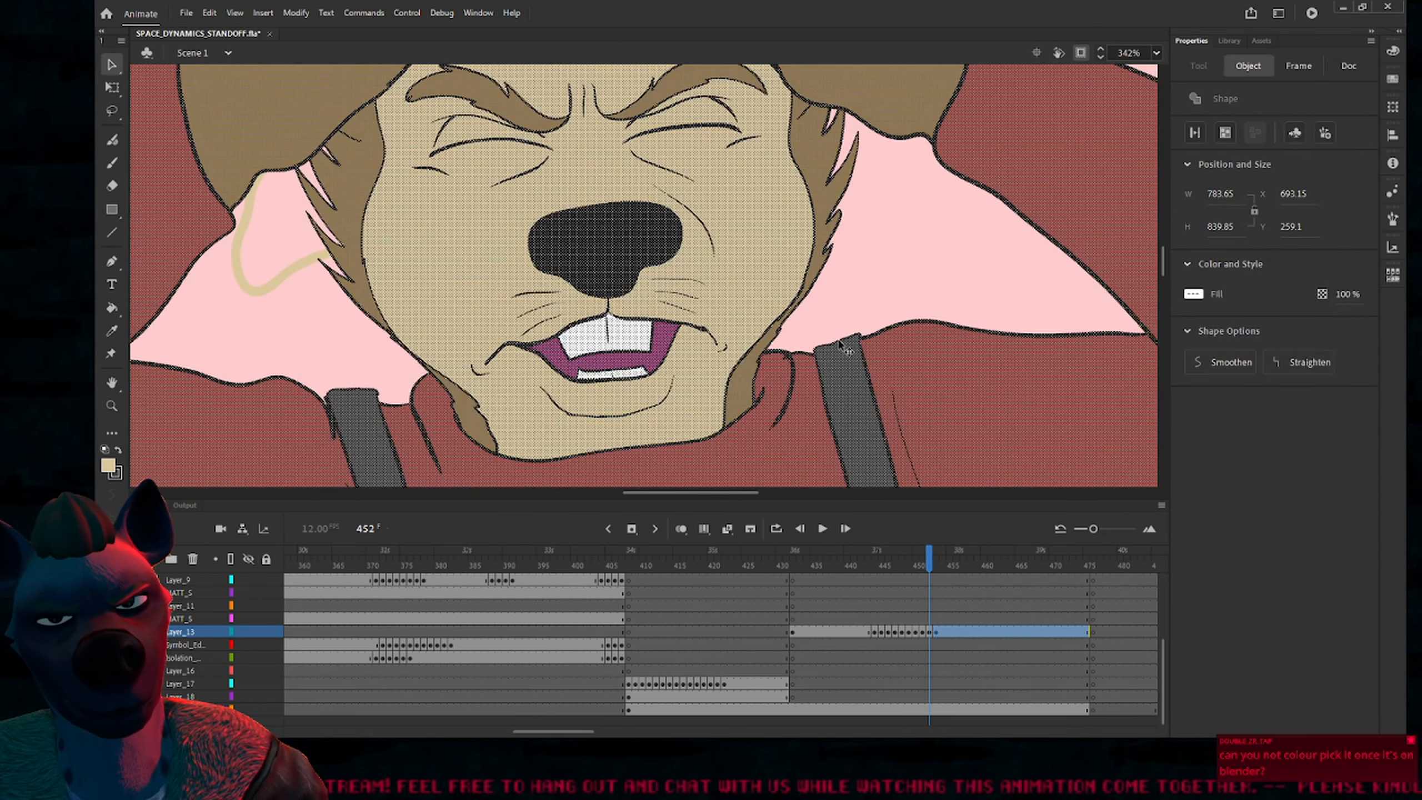
{"action": "key", "text": "ctrl+z"}
{"action": "left_click", "coordinate": [874, 277]}
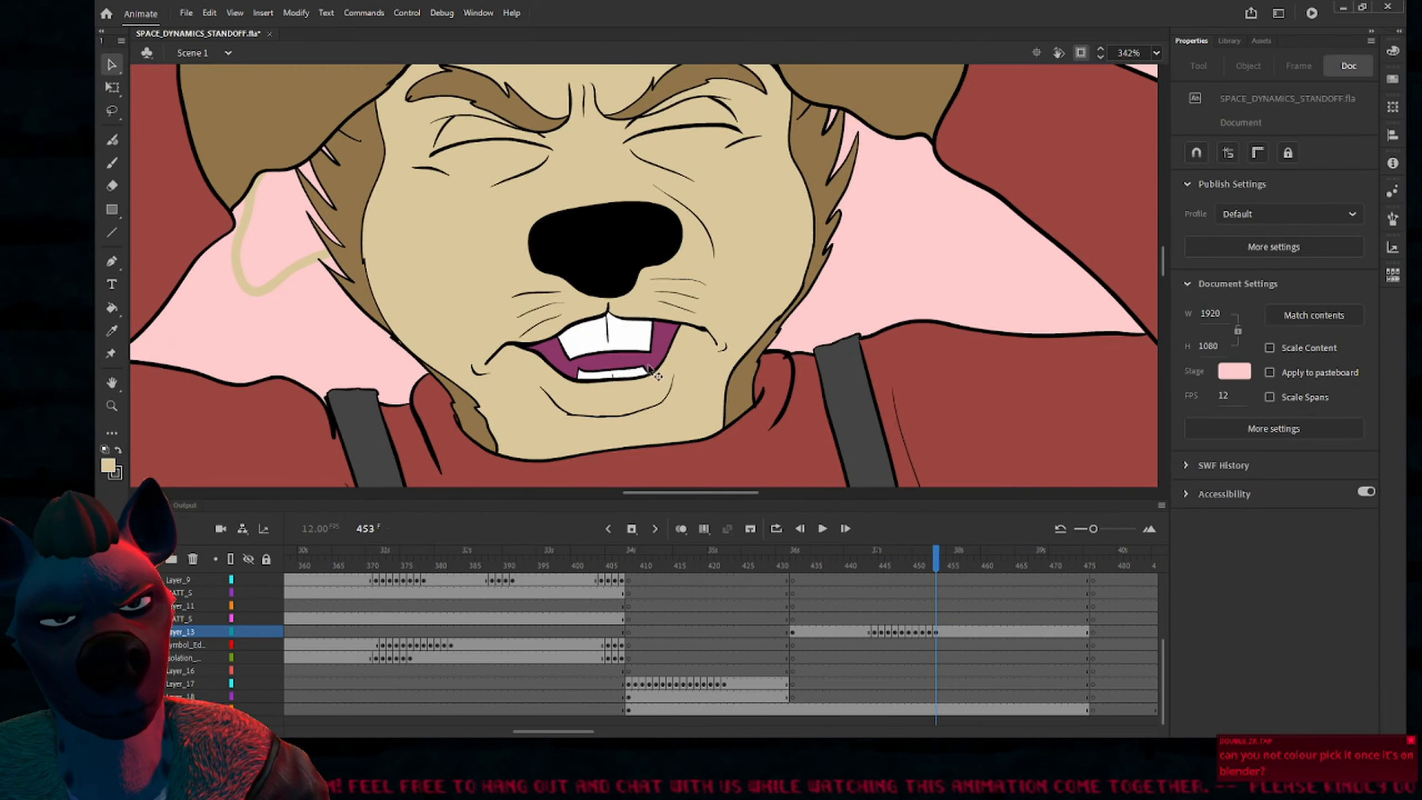
Delete the mouth and whisker group from frame 453 and compare the cleared muzzle with frame 452
{"action": "left_click", "coordinate": [673, 372]}
{"action": "key", "text": "Delete"}
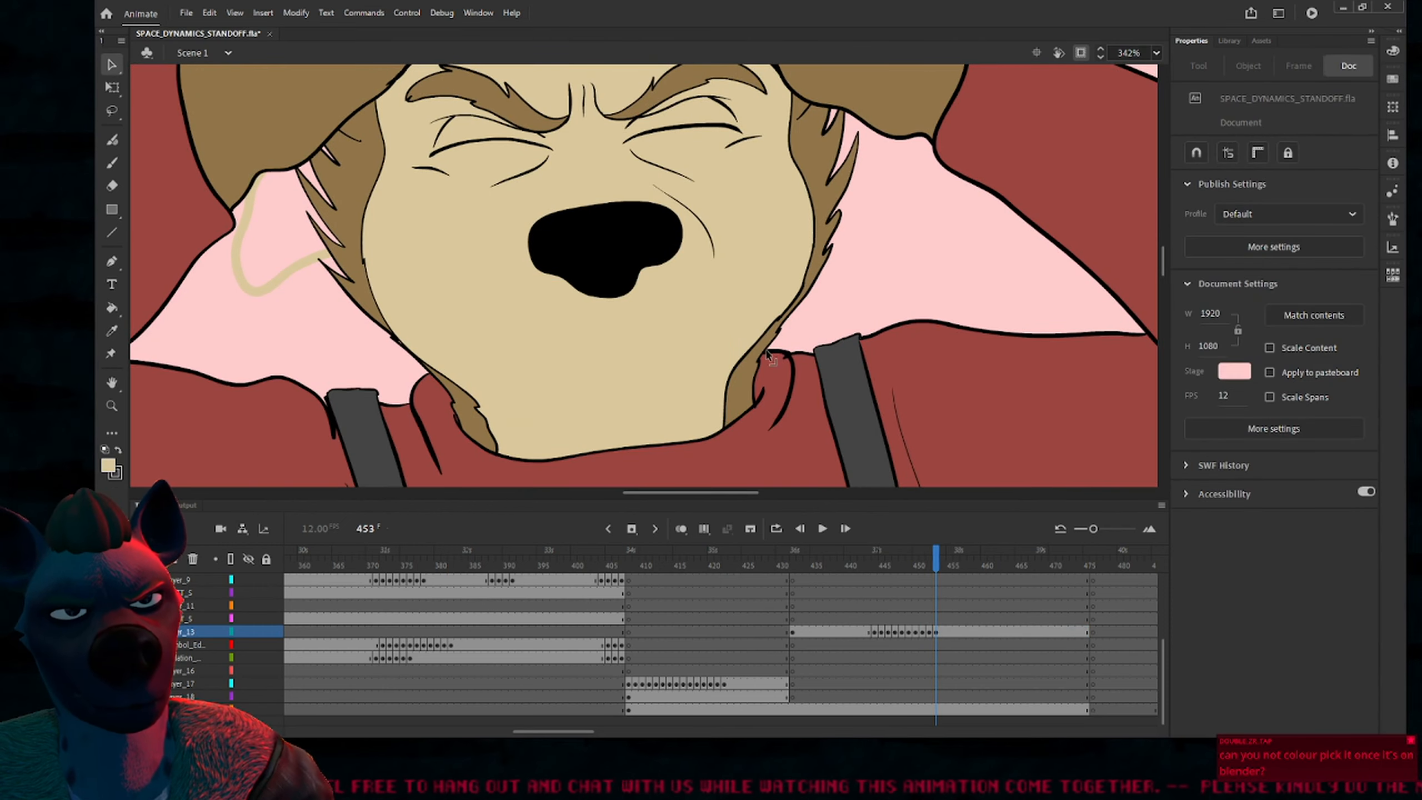
{"action": "key", "text": "ctrl+z"}
{"action": "left_click_drag", "start_coordinate": [629, 356], "coordinate": [688, 355]}
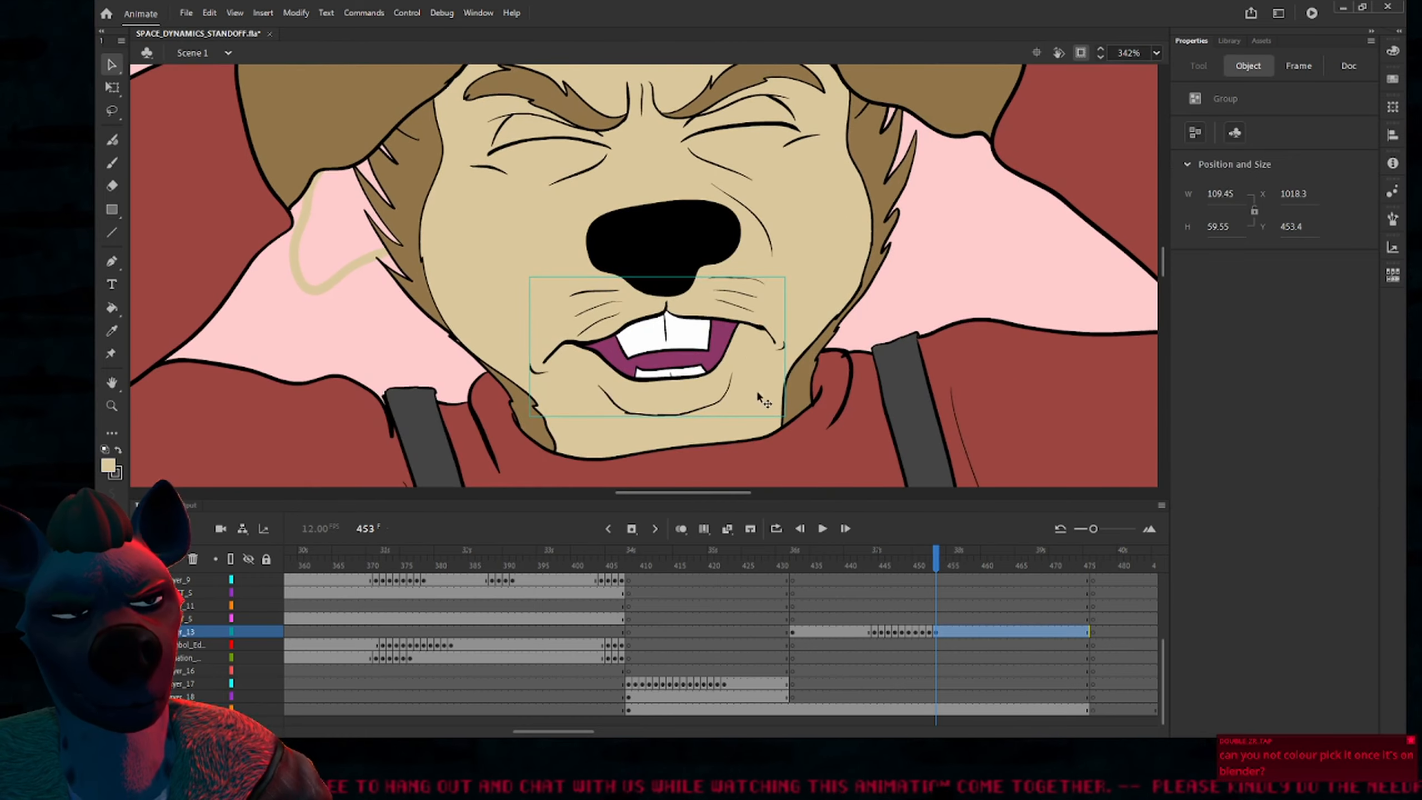
{"action": "key", "text": "Delete"}
{"action": "key", "text": "comma"}
{"action": "key", "text": "comma"}
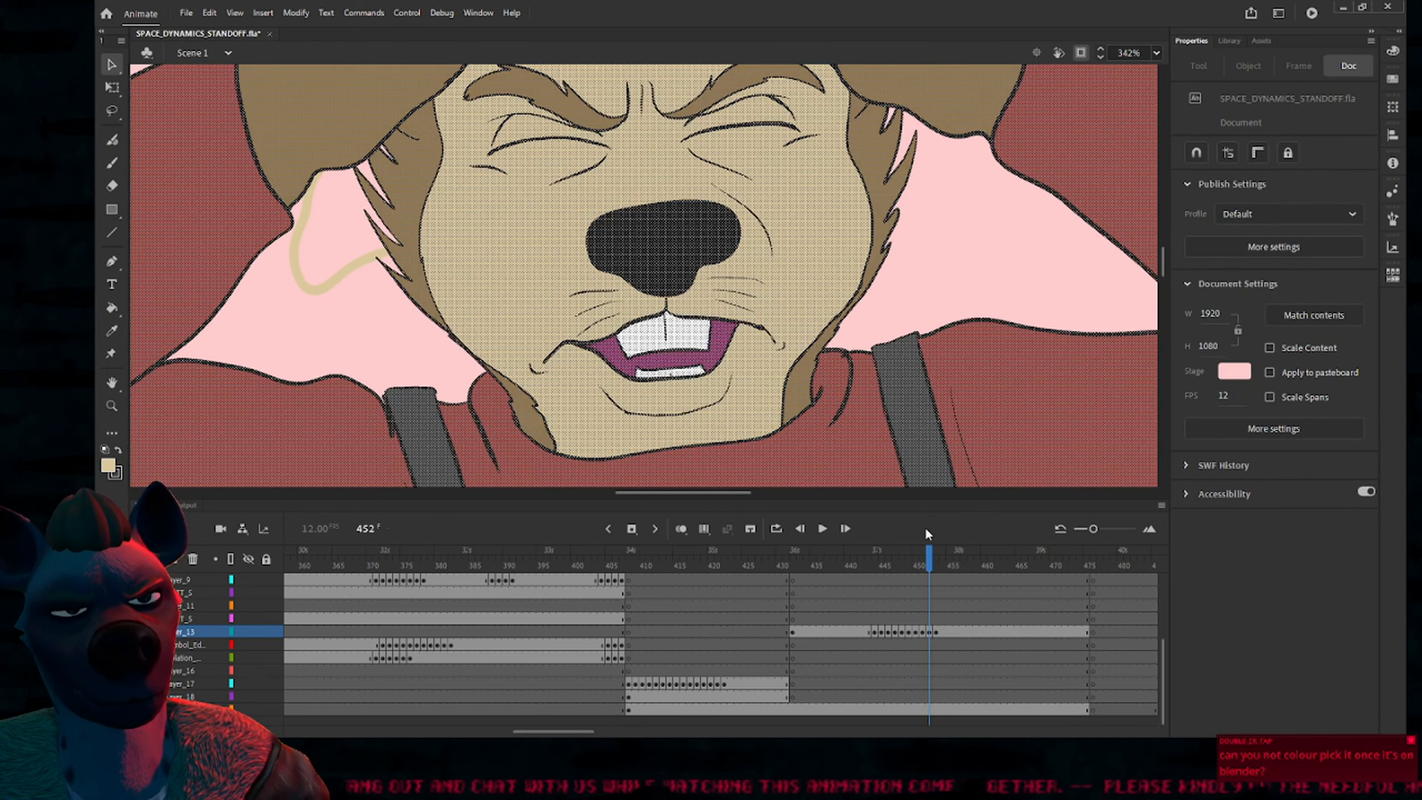
{"action": "key", "text": "period"}
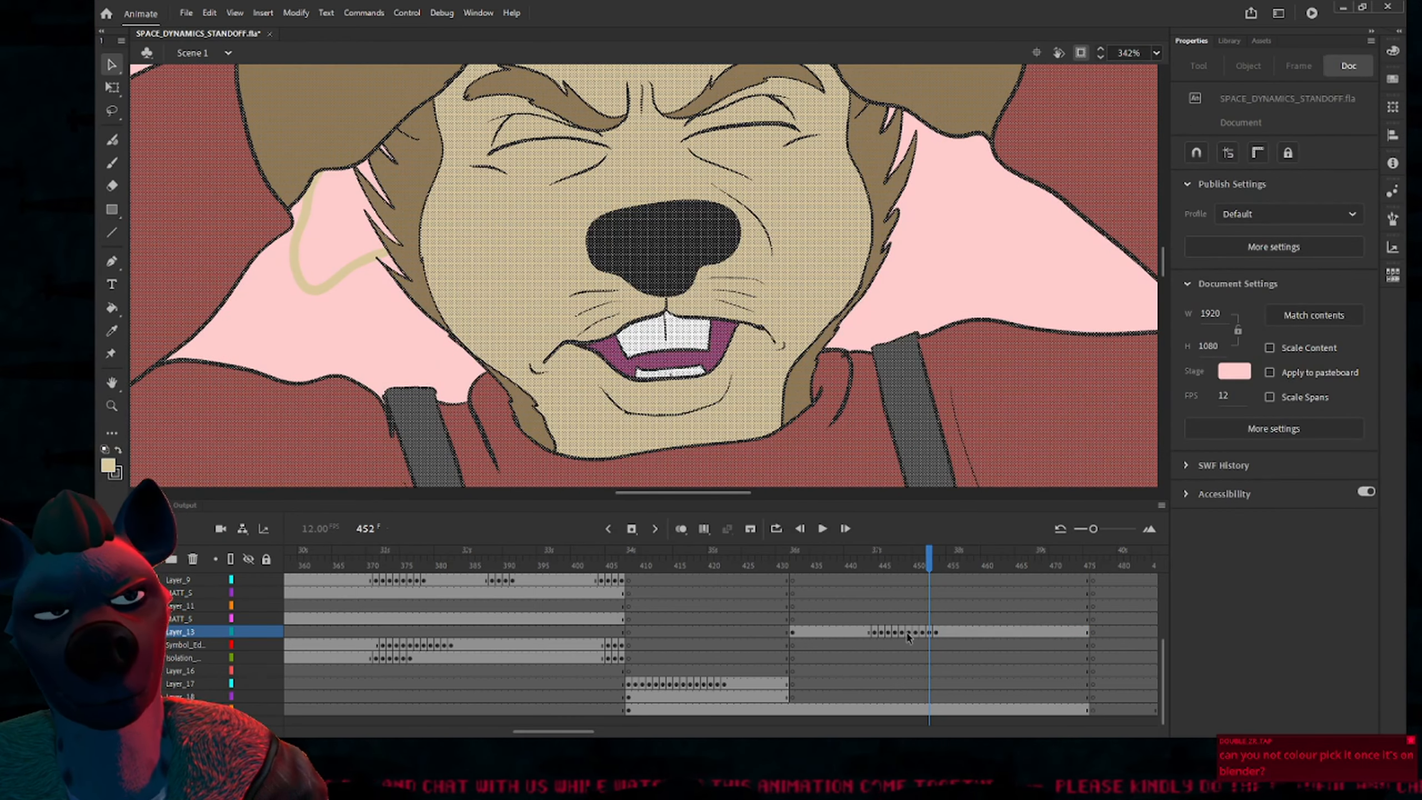
{"action": "left_click", "coordinate": [937, 635]}
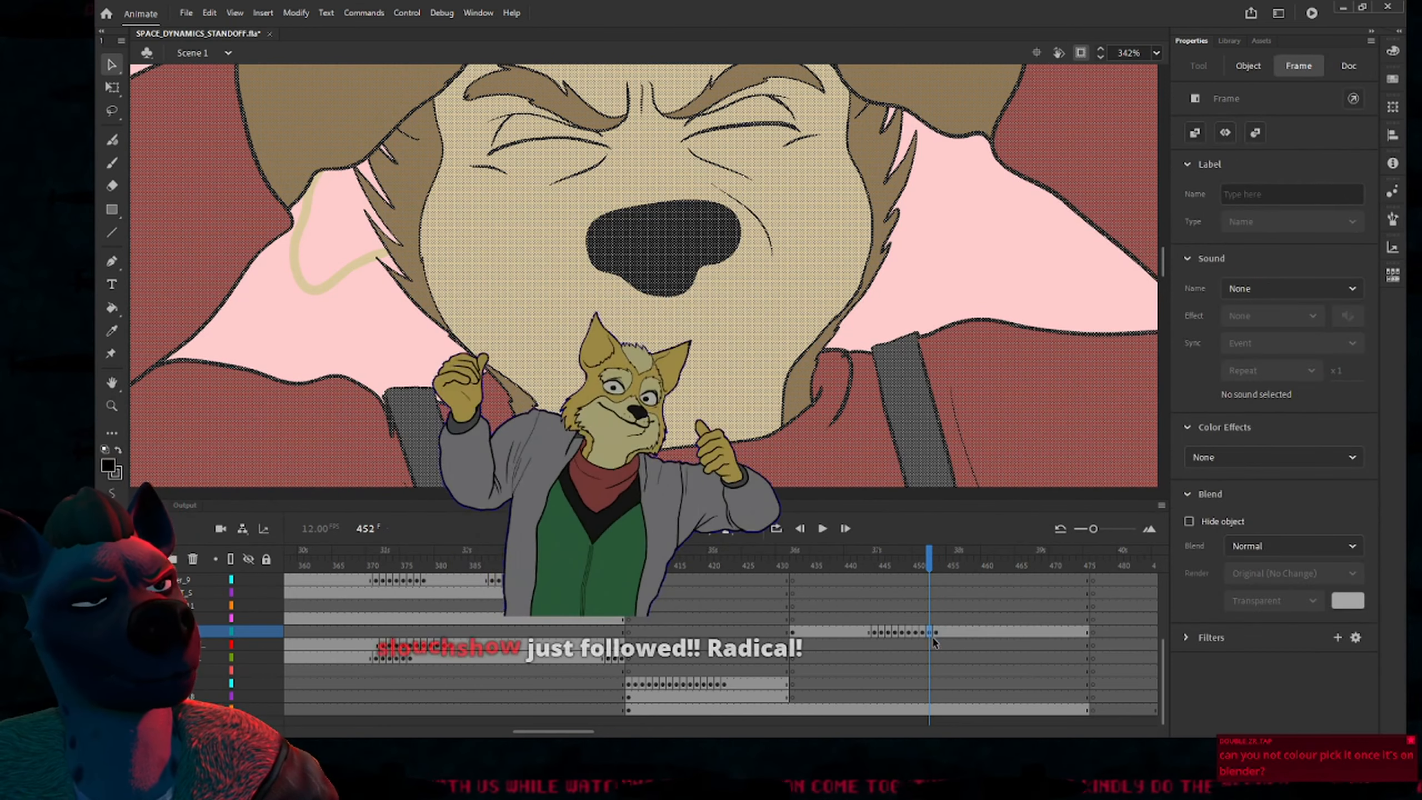
Step back and forth through the head-turn frames between 453 and 443 to examine the face and mouth drawings
{"action": "key", "text": "ctrl+shift+v"}
{"action": "key", "text": "comma"}
{"action": "key", "text": "comma"}
{"action": "key", "text": "comma"}
{"action": "key", "text": "comma"}
{"action": "key", "text": "comma"}
{"action": "key", "text": "comma"}
{"action": "key", "text": "comma"}
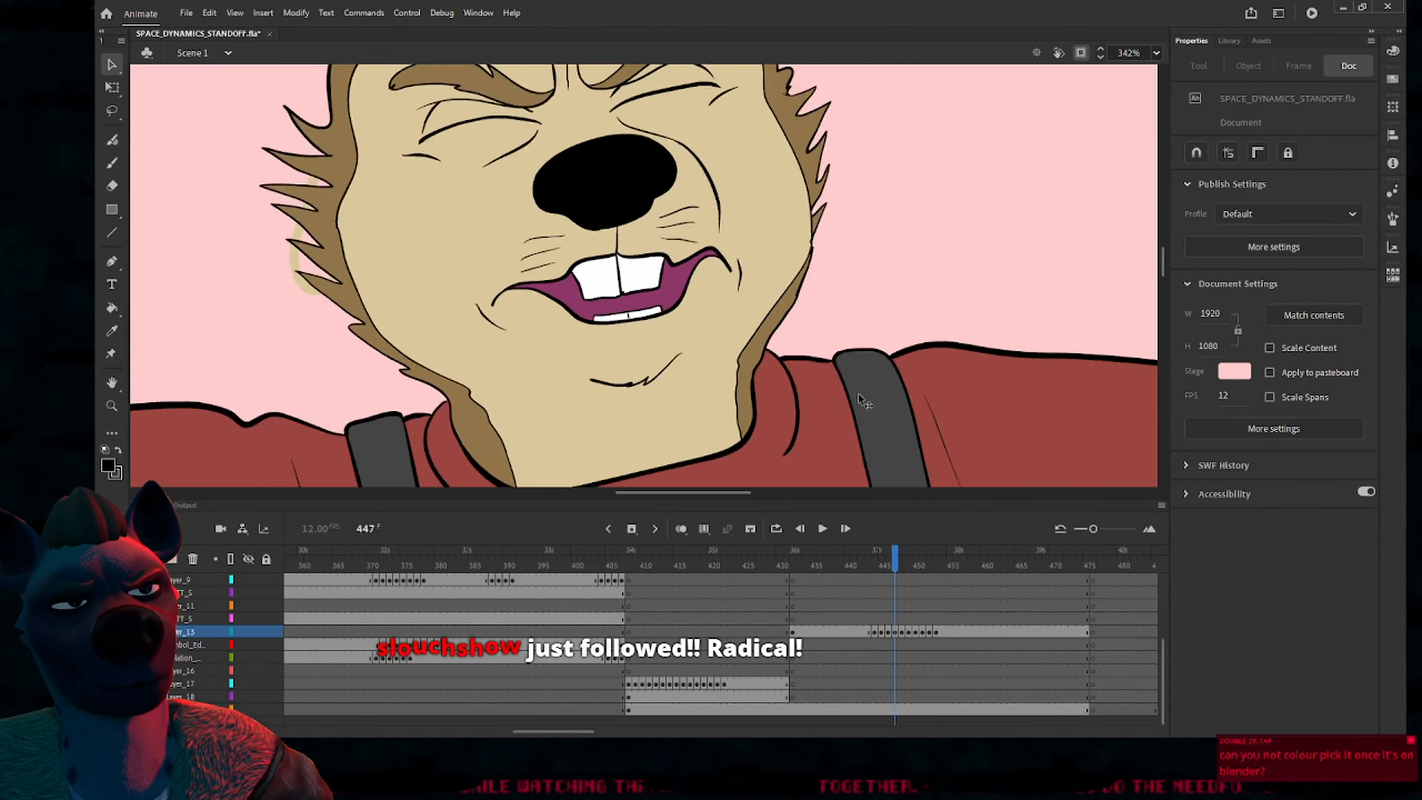
{"action": "key", "text": "comma"}
{"action": "key", "text": "comma"}
{"action": "key", "text": "comma"}
{"action": "key", "text": "comma"}
{"action": "key", "text": "comma"}
{"action": "key", "text": "period"}
{"action": "key", "text": "period"}
{"action": "key", "text": "period"}
{"action": "key", "text": "period"}
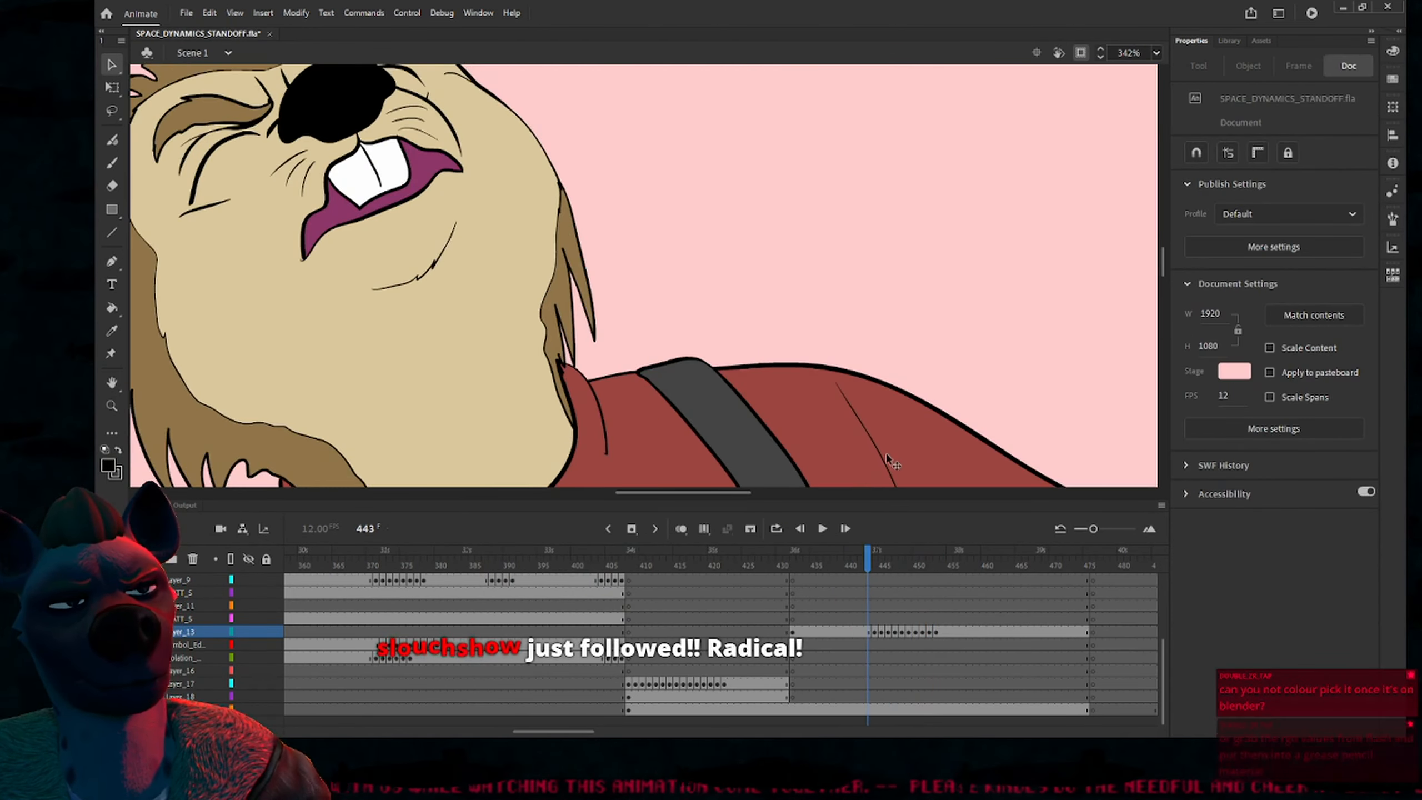
{"action": "key", "text": "comma"}
Insert a keyframe at frame 433 on Layer_13, just after the tilted-head drawing at frame 432
{"action": "left_click", "coordinate": [792, 565]}
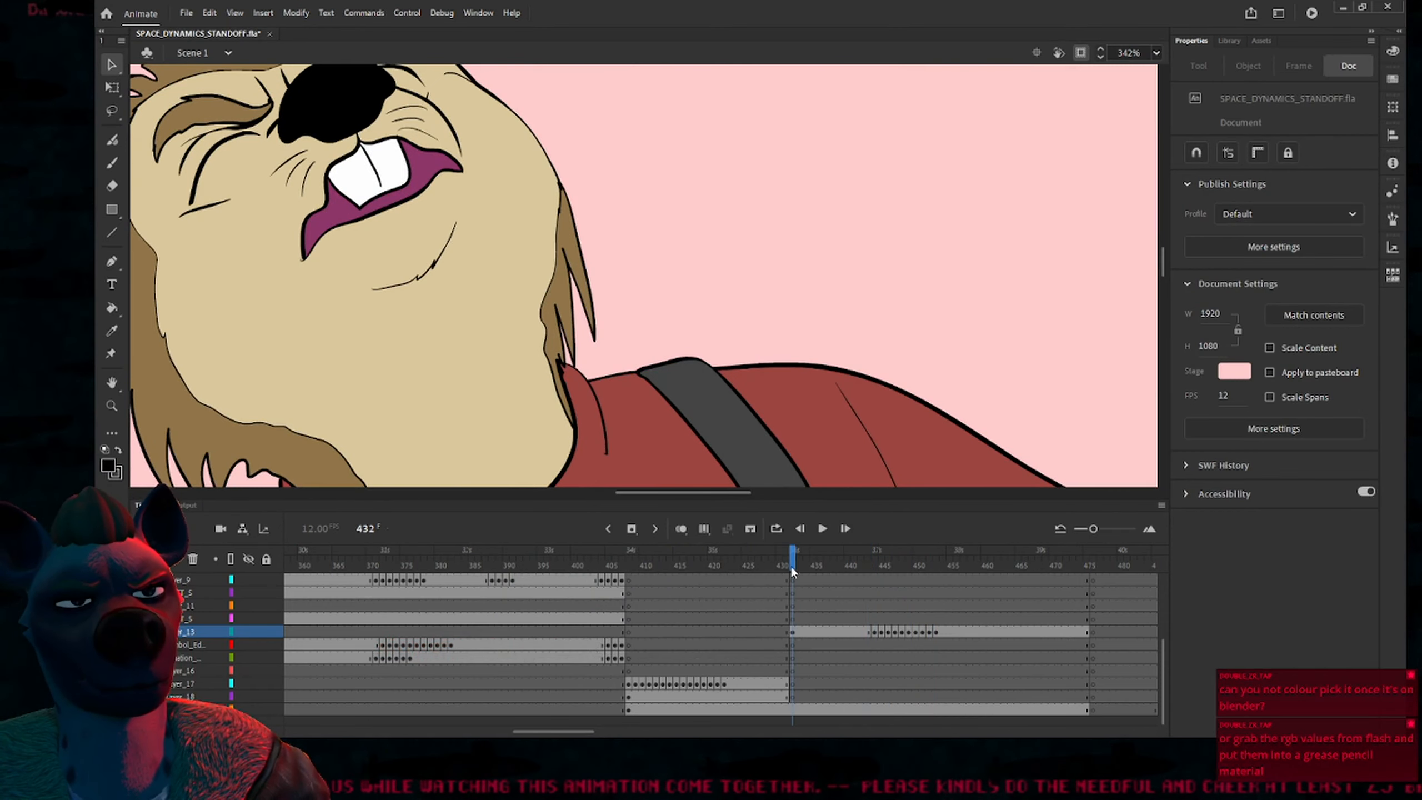
{"action": "left_click_drag", "start_coordinate": [398, 220], "coordinate": [710, 286]}
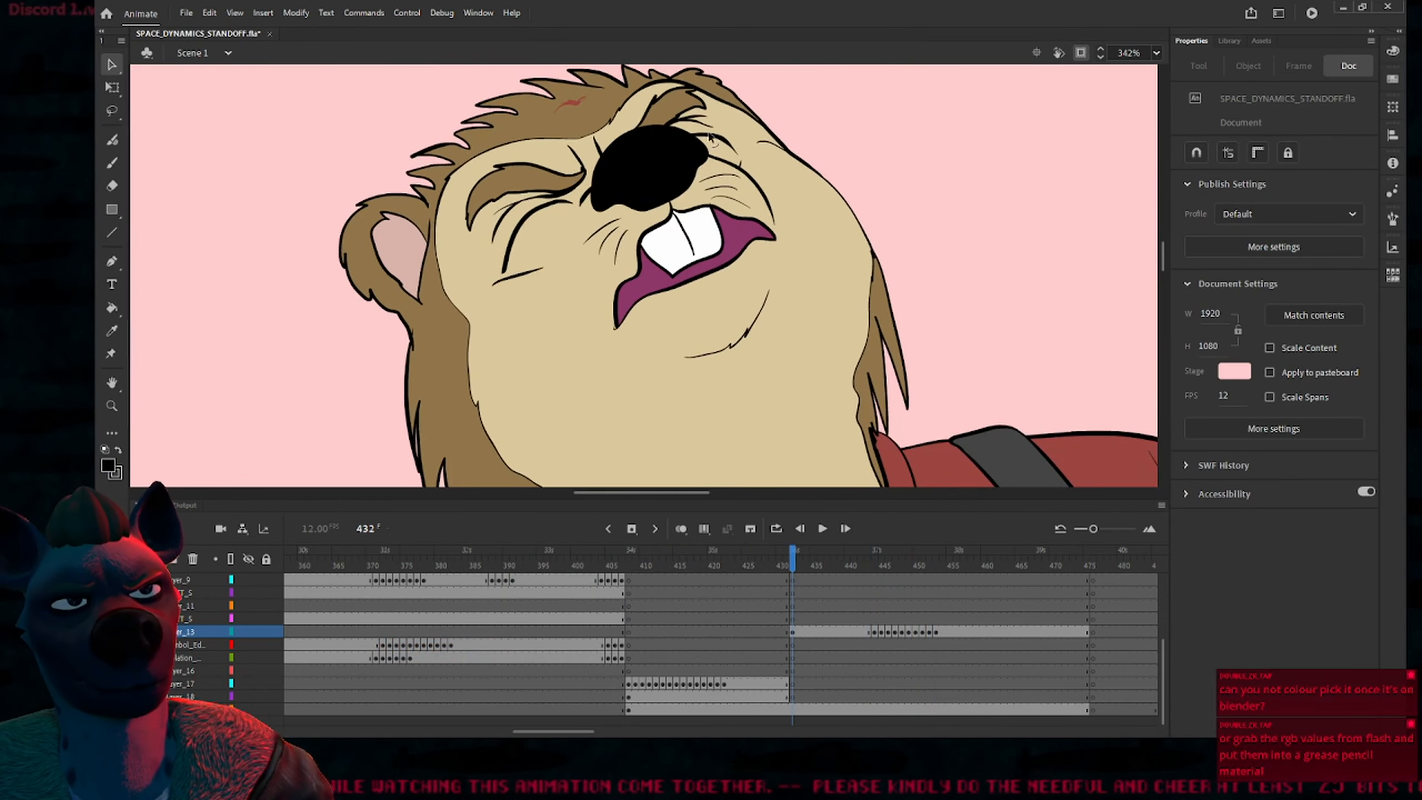
{"action": "left_click_drag", "start_coordinate": [521, 113], "coordinate": [845, 432], "text": "ctrl"}
{"action": "left_click_drag", "start_coordinate": [837, 364], "coordinate": [807, 400]}
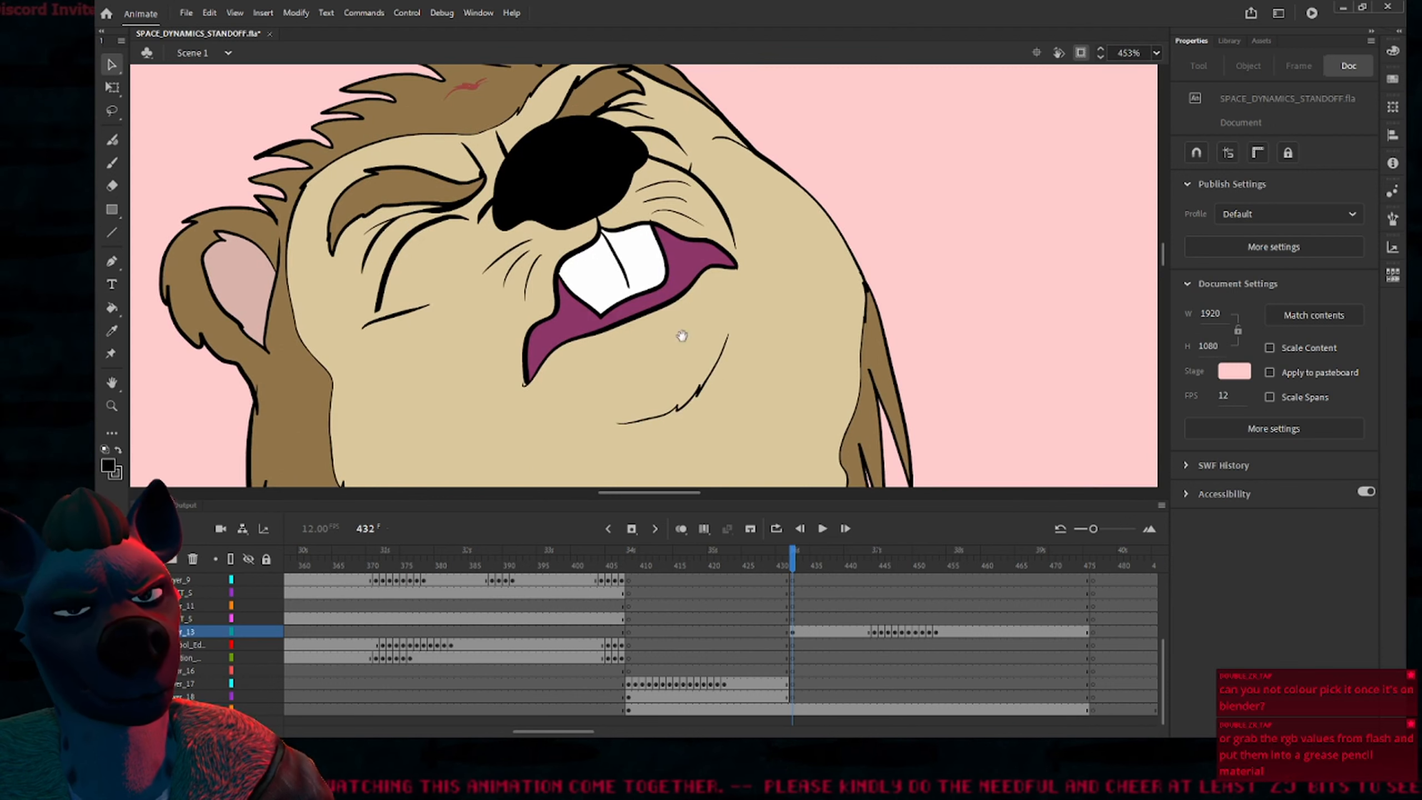
{"action": "left_click", "coordinate": [798, 633]}
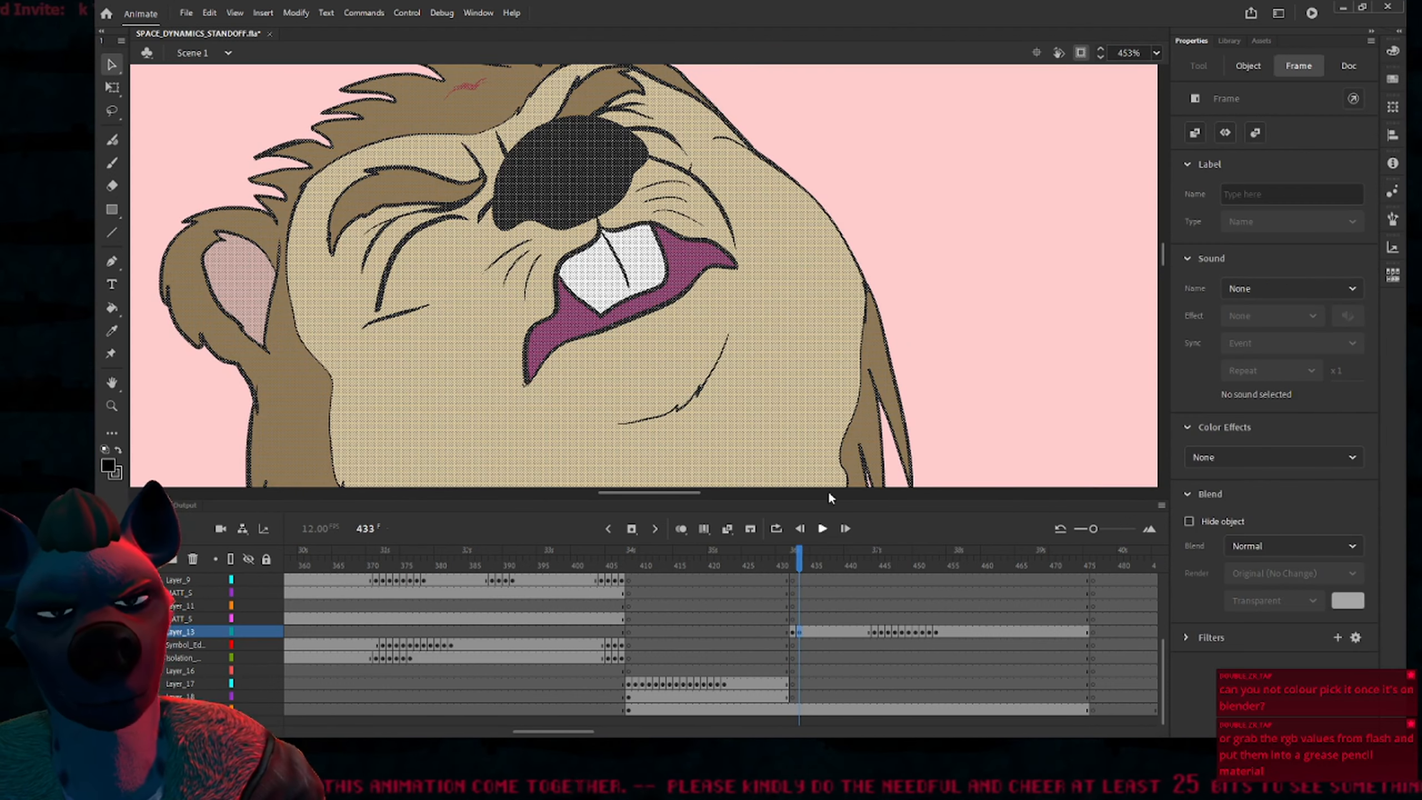
{"action": "left_click", "coordinate": [911, 242]}
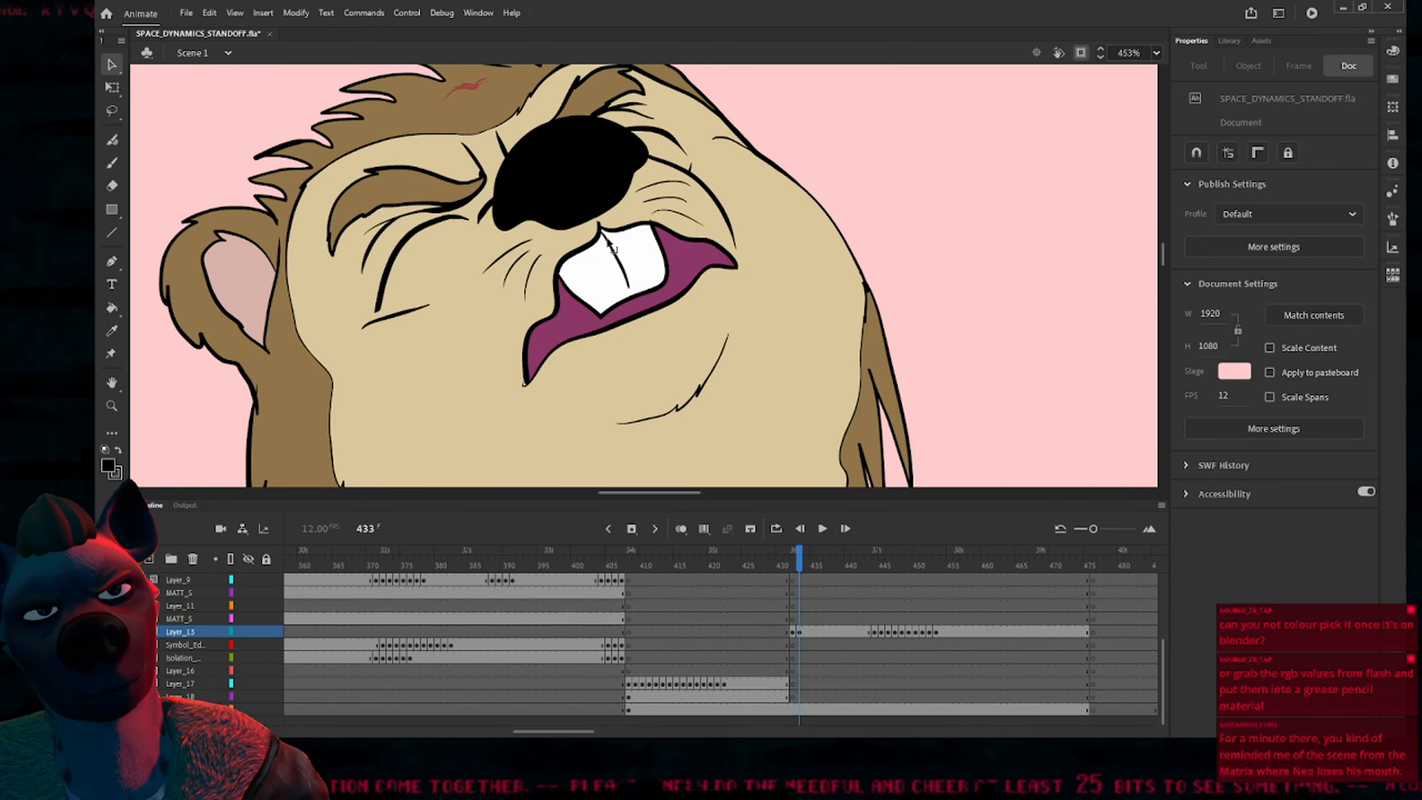
Fill the mouth artwork, its outline and the whisker lines on frame 433 with the tan face colour
{"action": "left_click", "coordinate": [607, 236]}
{"action": "key", "text": "i"}
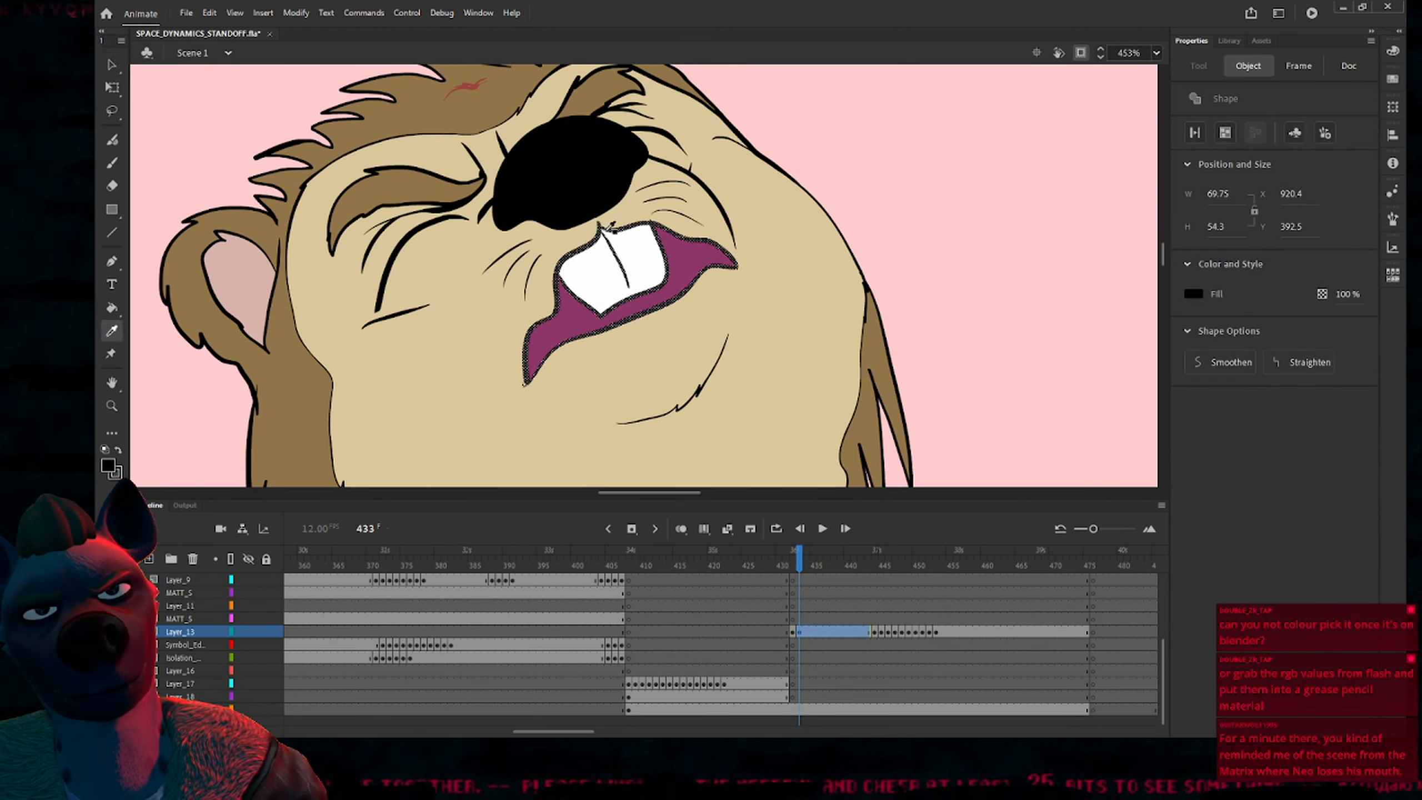
{"action": "key", "text": "Escape"}
{"action": "key", "text": "v"}
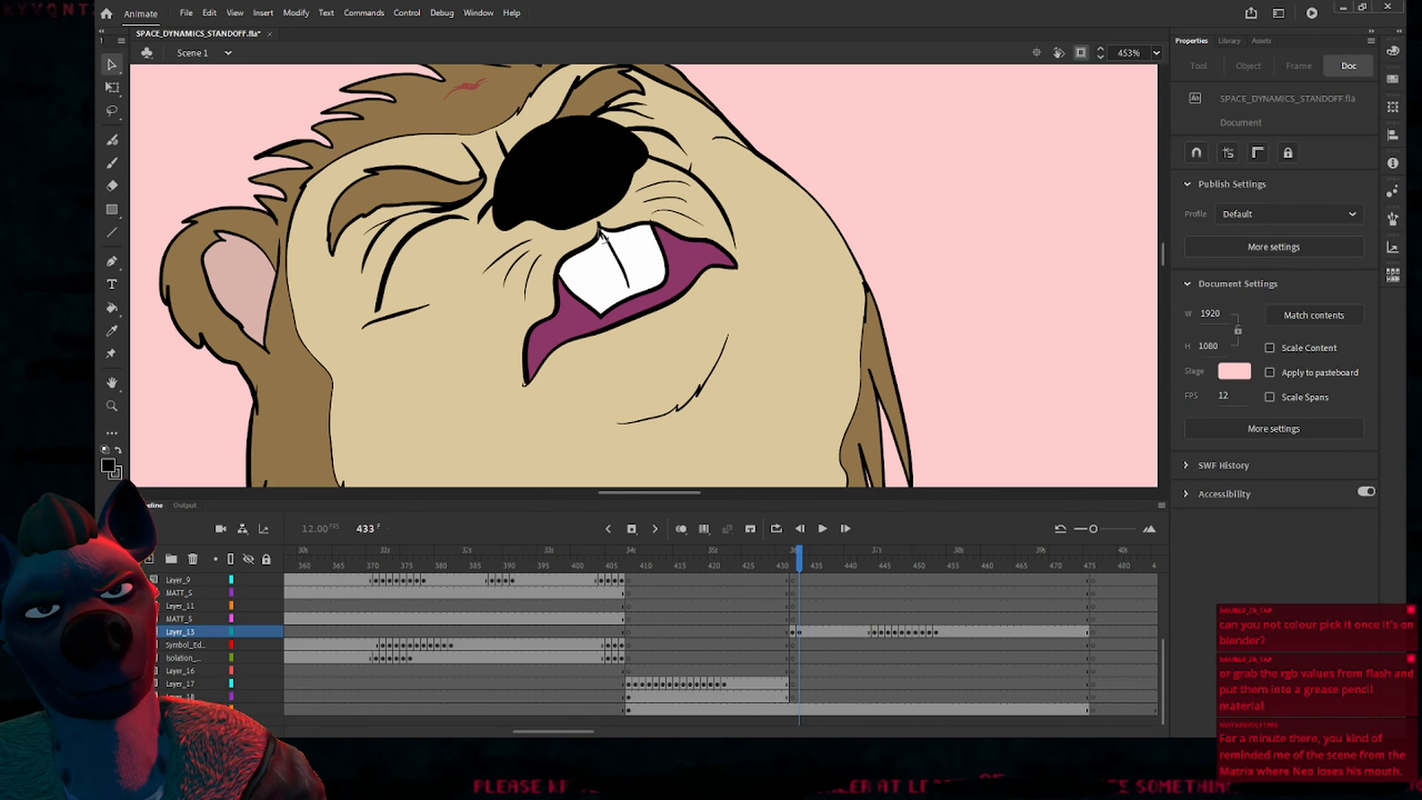
{"action": "double_click", "coordinate": [602, 231]}
{"action": "left_click", "coordinate": [616, 218]}
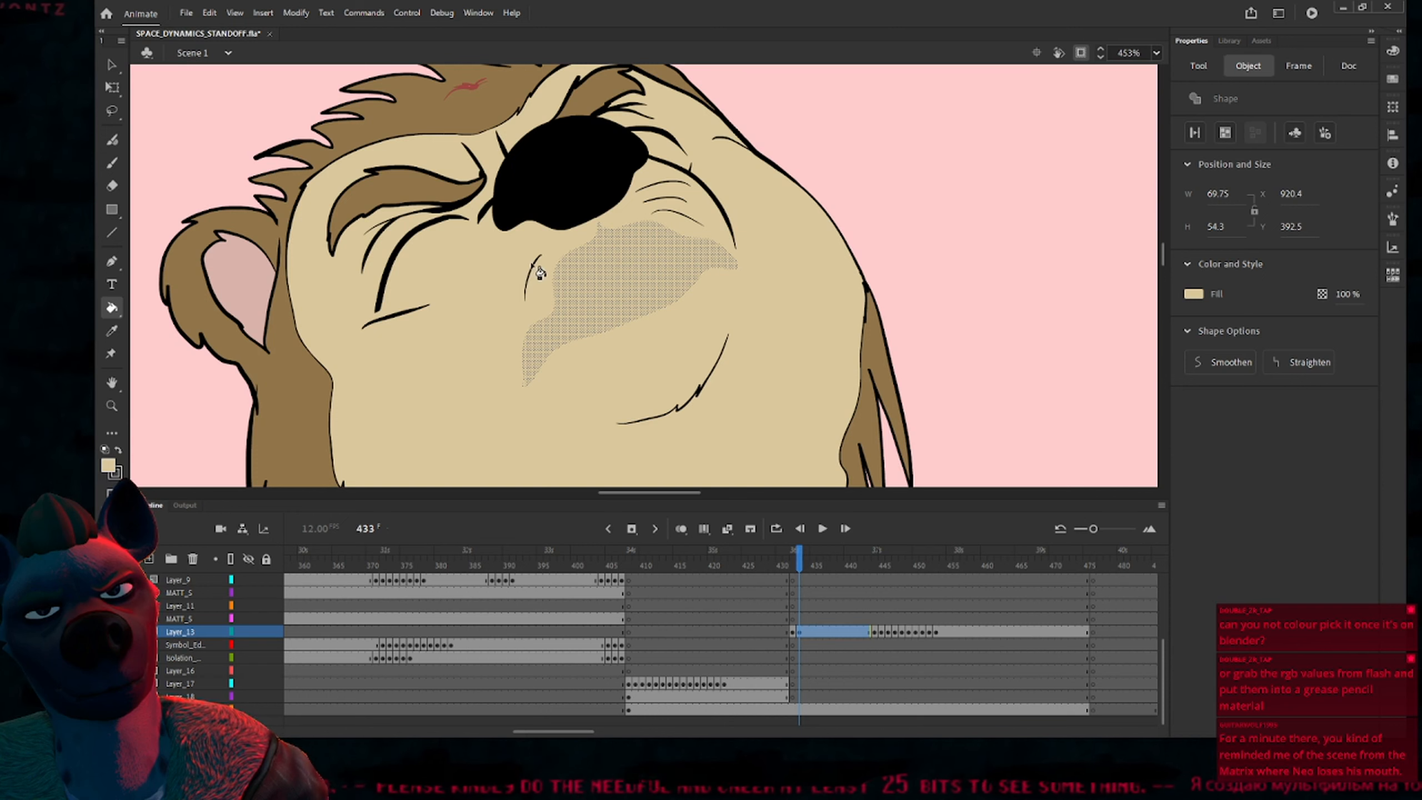
{"action": "key", "text": "v"}
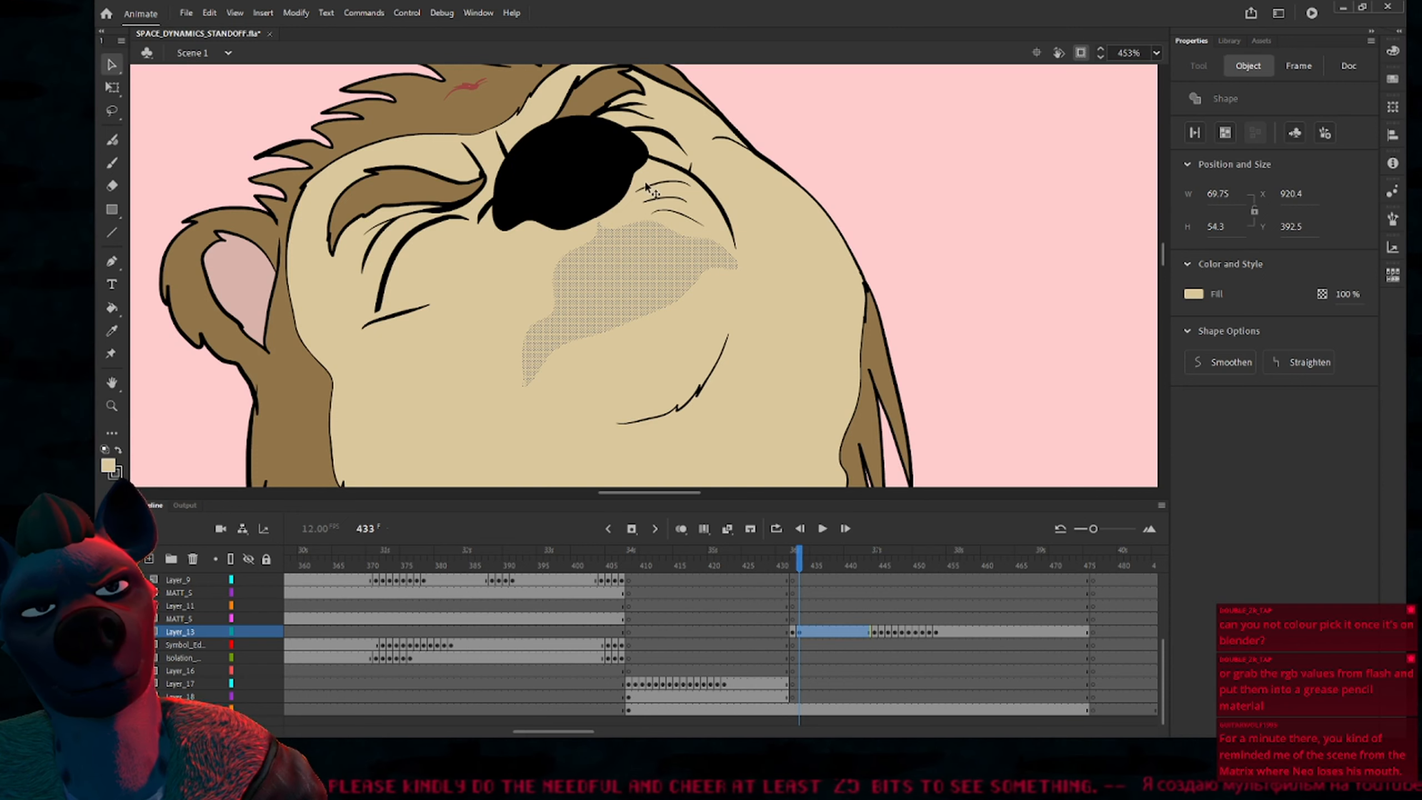
{"action": "double_click", "coordinate": [646, 191]}
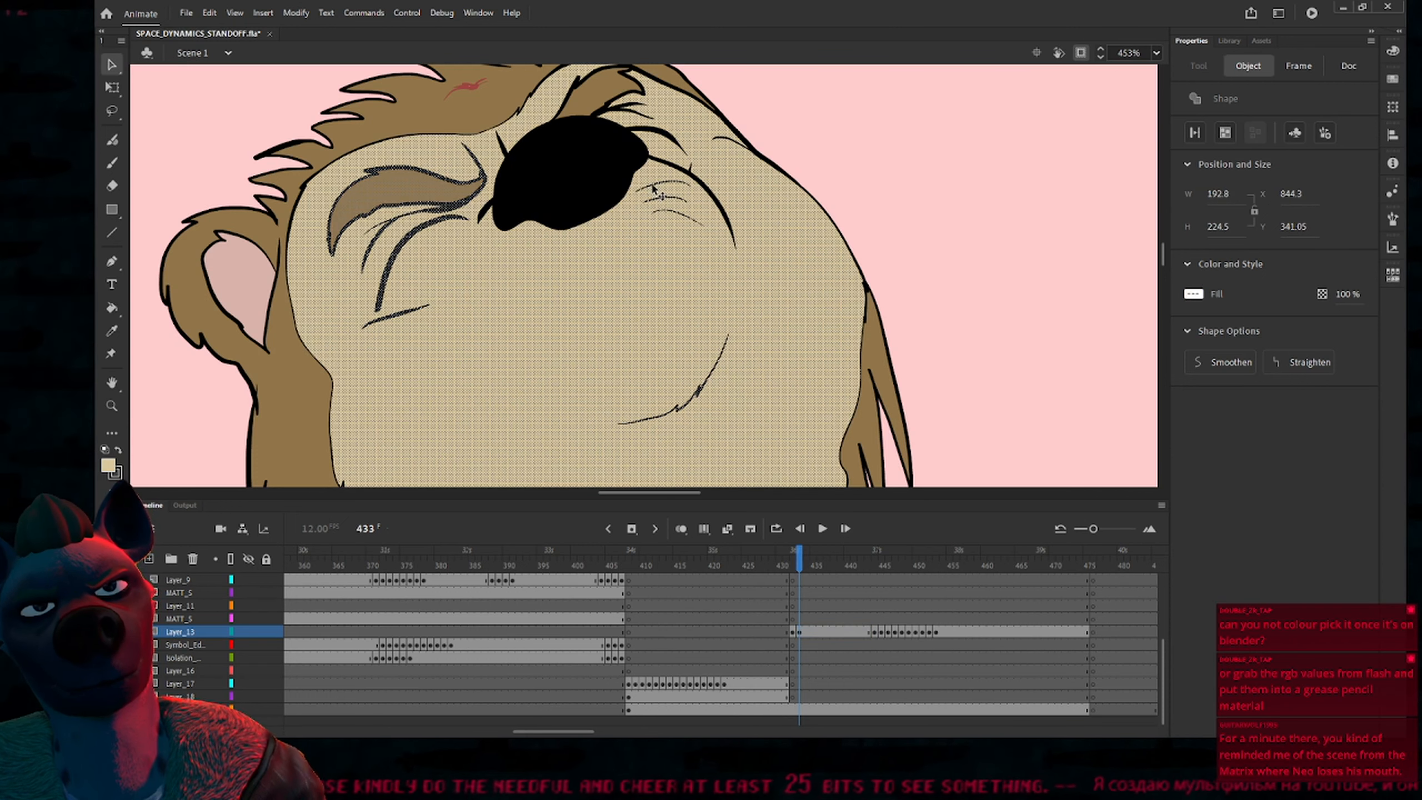
{"action": "key", "text": "k"}
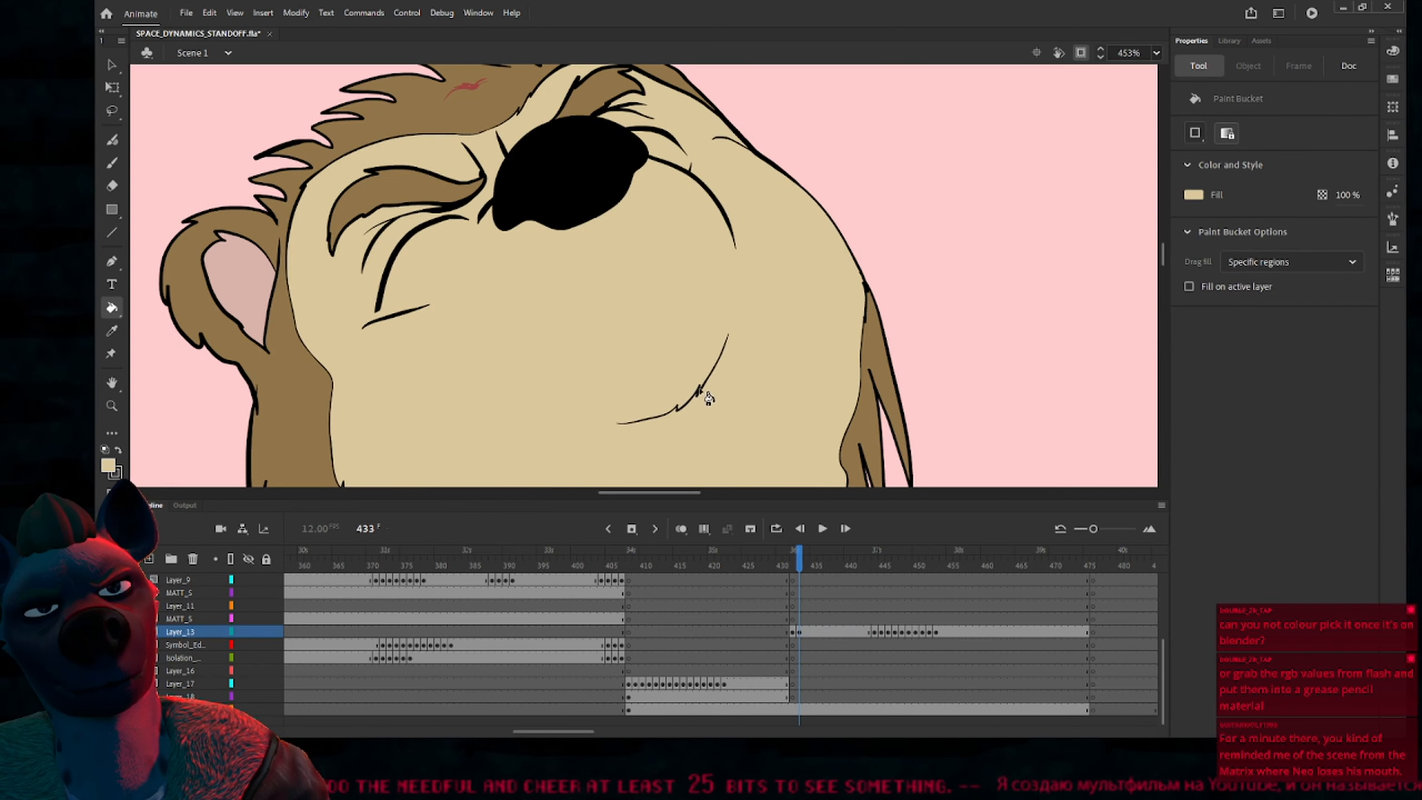
Go to frame 450 and delete the stray tan brush stroke beside the character's cheek from the lowest layer
{"action": "key", "text": "comma"}
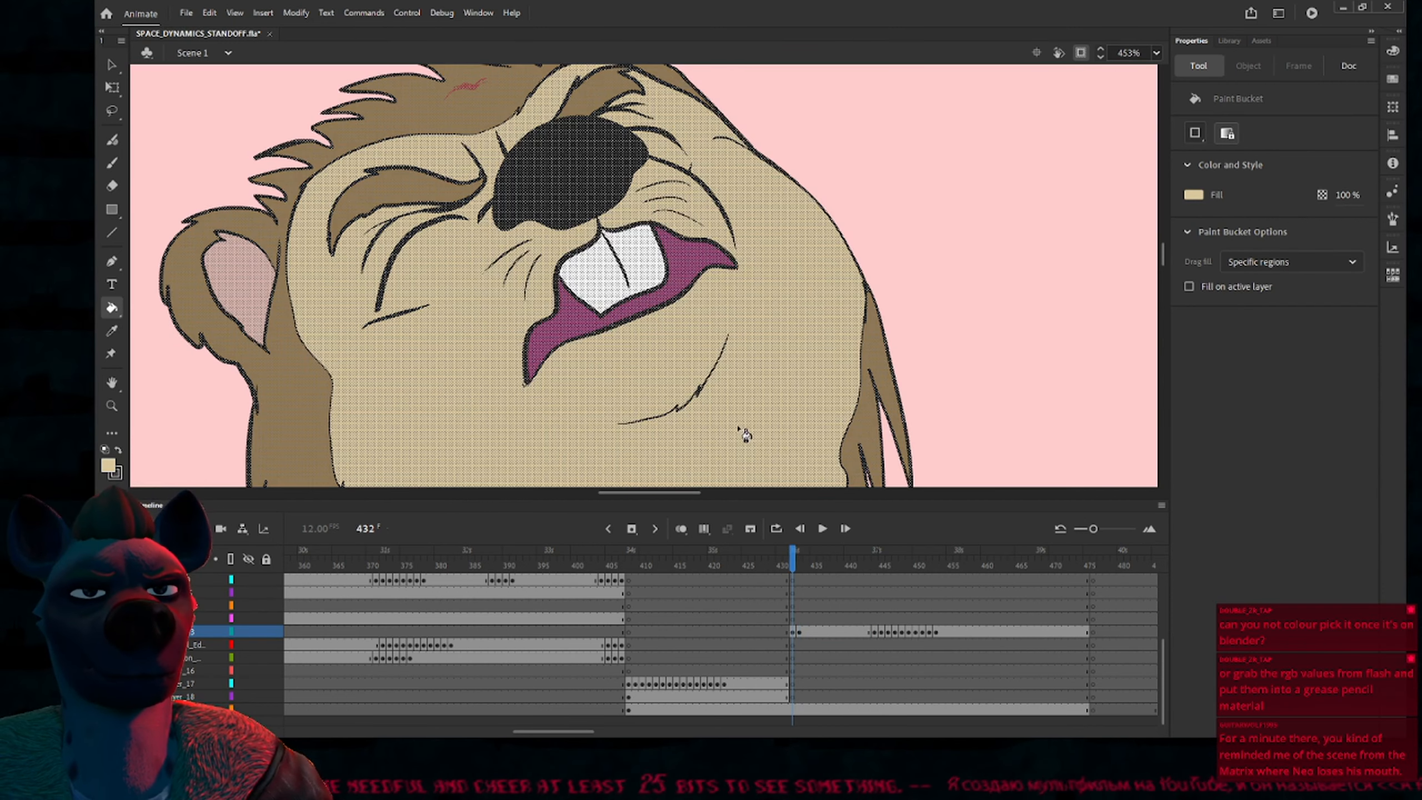
{"action": "key", "text": "v"}
{"action": "left_click", "coordinate": [937, 289]}
{"action": "left_click_drag", "start_coordinate": [764, 292], "coordinate": [707, 292]}
{"action": "key", "text": "ctrl+minus"}
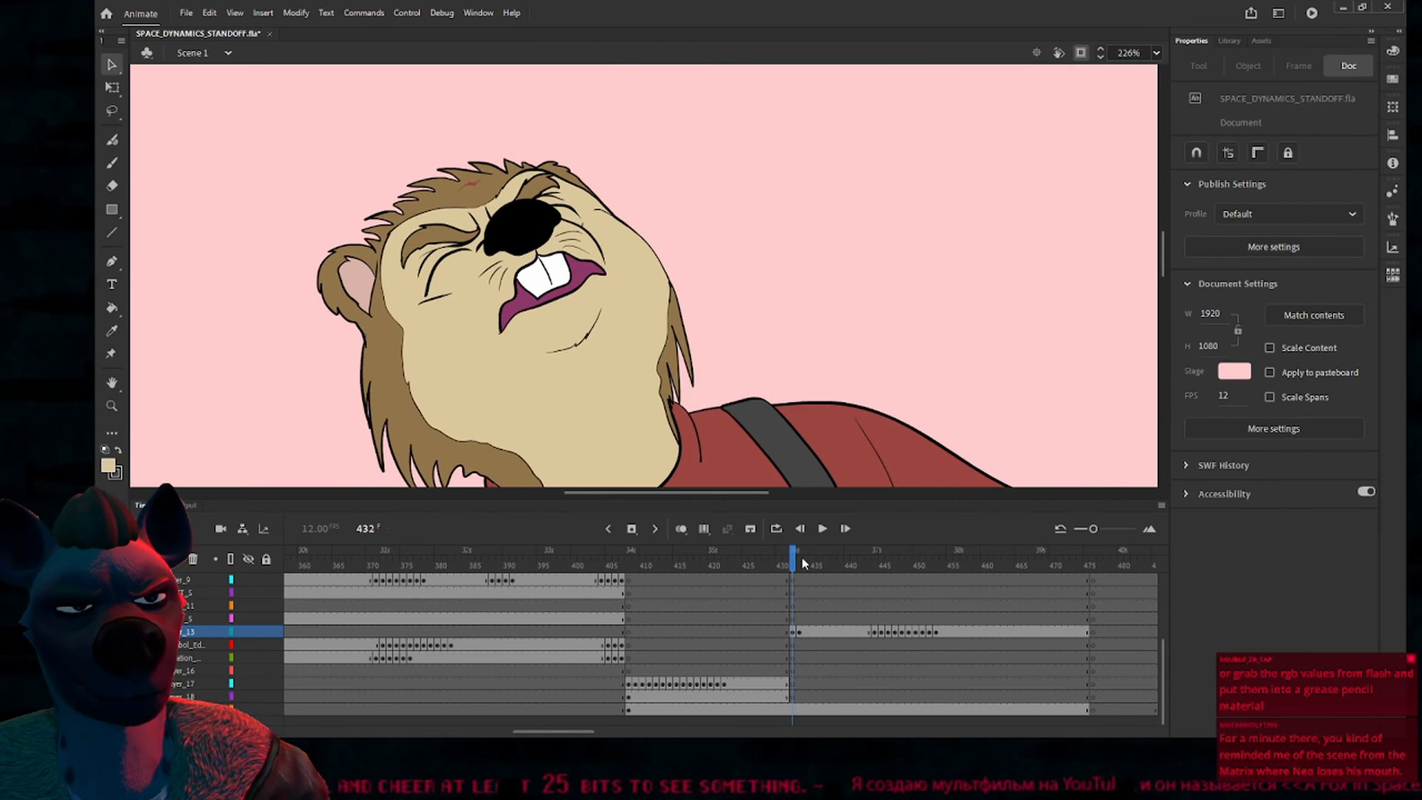
{"action": "mouse_move", "coordinate": [802, 562]}
{"action": "left_mouse_down"}
{"action": "mouse_move", "coordinate": [975, 576]}
{"action": "mouse_move", "coordinate": [917, 568]}
{"action": "left_mouse_up"}
{"action": "left_click", "coordinate": [511, 356]}
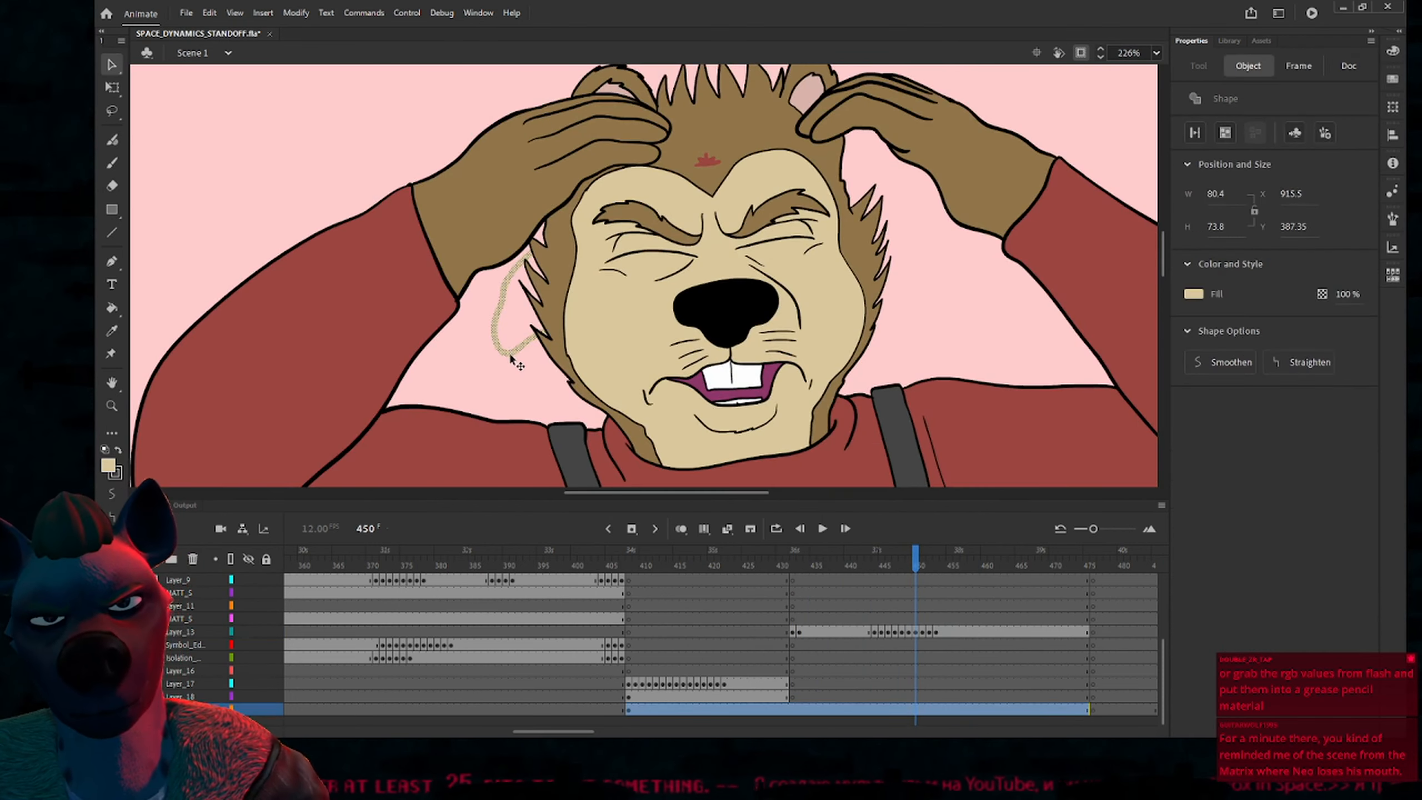
{"action": "key", "text": "Delete"}
{"action": "left_click", "coordinate": [573, 350]}
{"action": "left_click", "coordinate": [563, 352]}
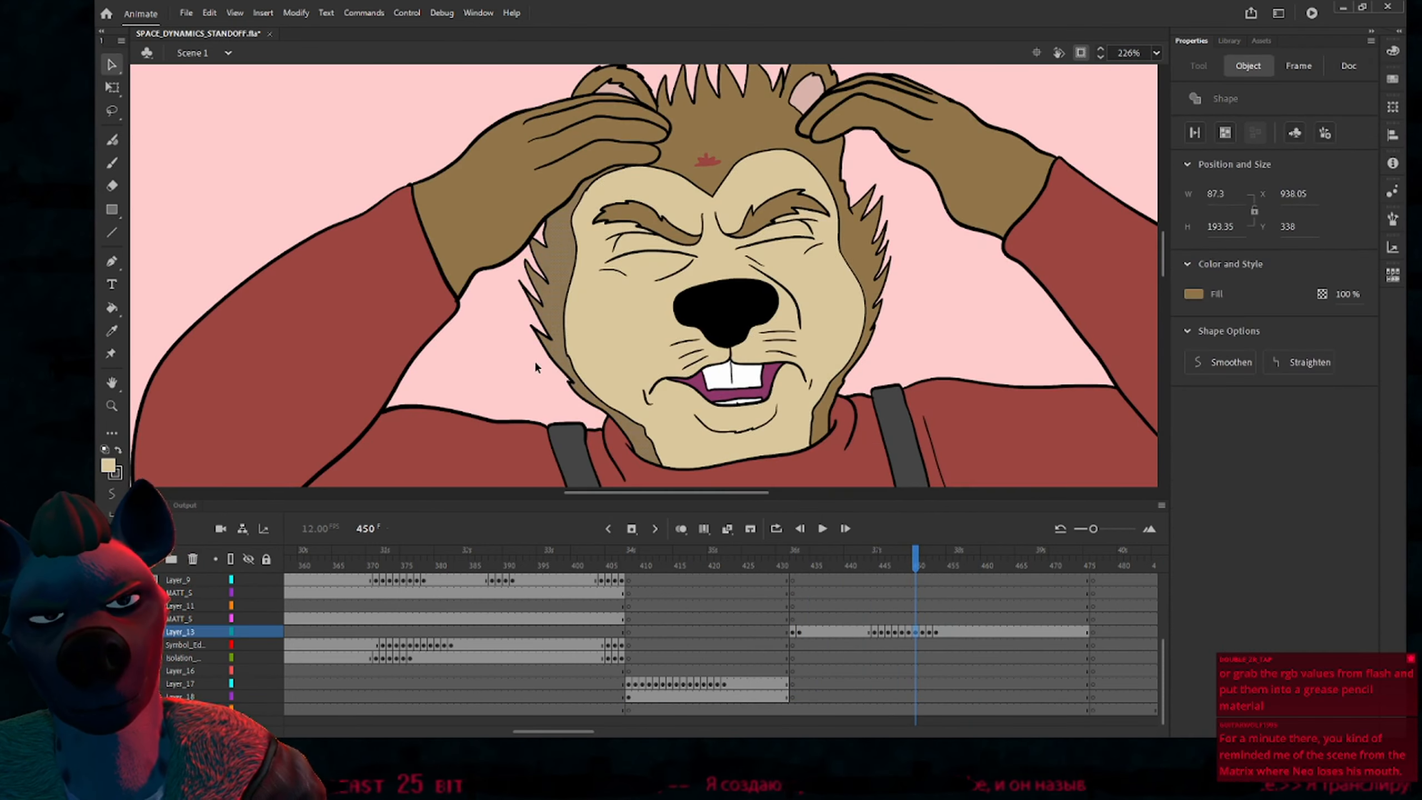
{"action": "left_click", "coordinate": [536, 363]}
{"action": "key", "text": "ctrl+a"}
{"action": "left_click_drag", "start_coordinate": [569, 357], "coordinate": [1064, 457]}
{"action": "key", "text": "ctrl+z"}
Scrub from frame 432 to frame 440 with the whole stage in view to examine the character without a mouth
{"action": "left_click", "coordinate": [902, 313]}
{"action": "key", "text": "ctrl+minus"}
{"action": "left_click_drag", "start_coordinate": [972, 388], "coordinate": [772, 295]}
{"action": "left_click", "coordinate": [791, 561]}
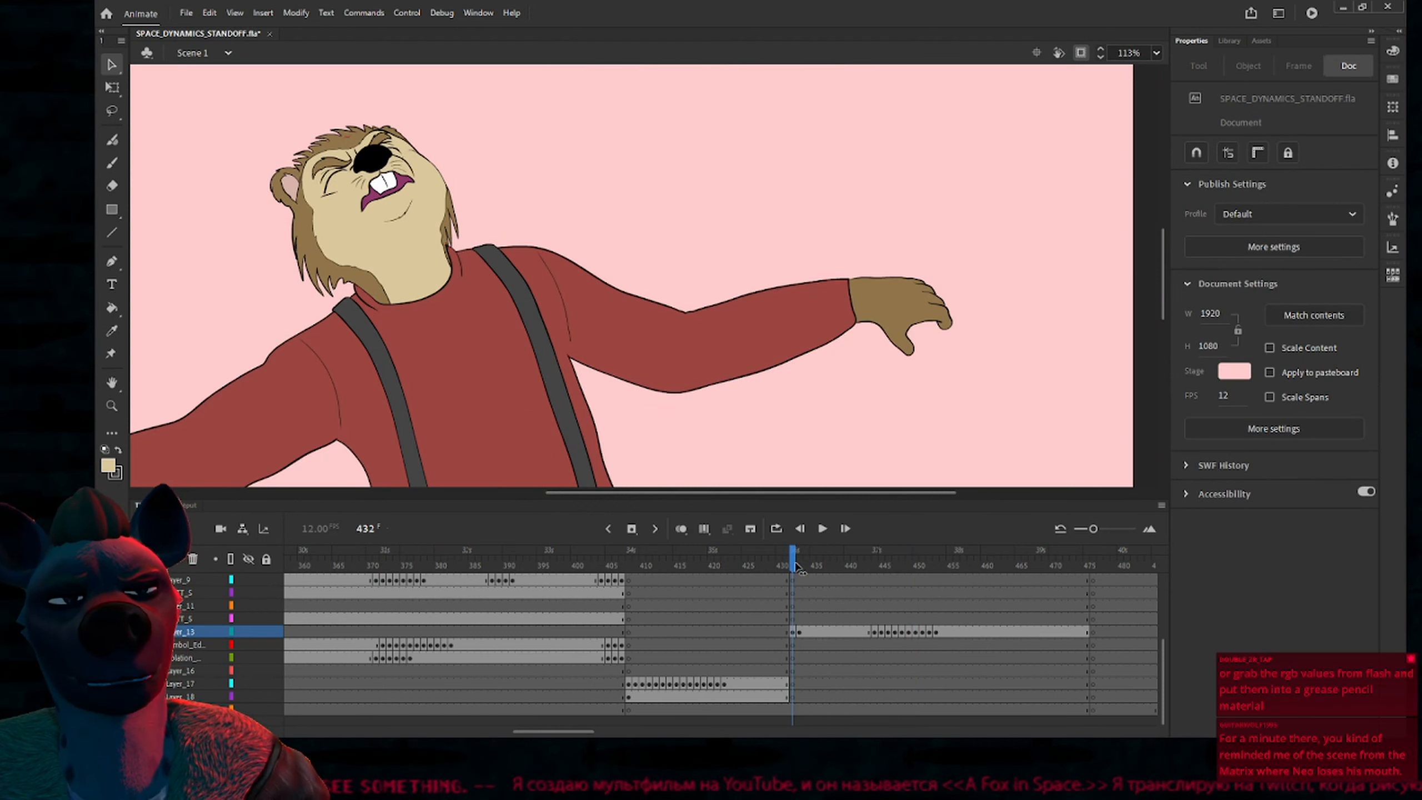
{"action": "left_click_drag", "start_coordinate": [795, 566], "coordinate": [848, 569]}
{"action": "key", "text": "ctrl+minus"}
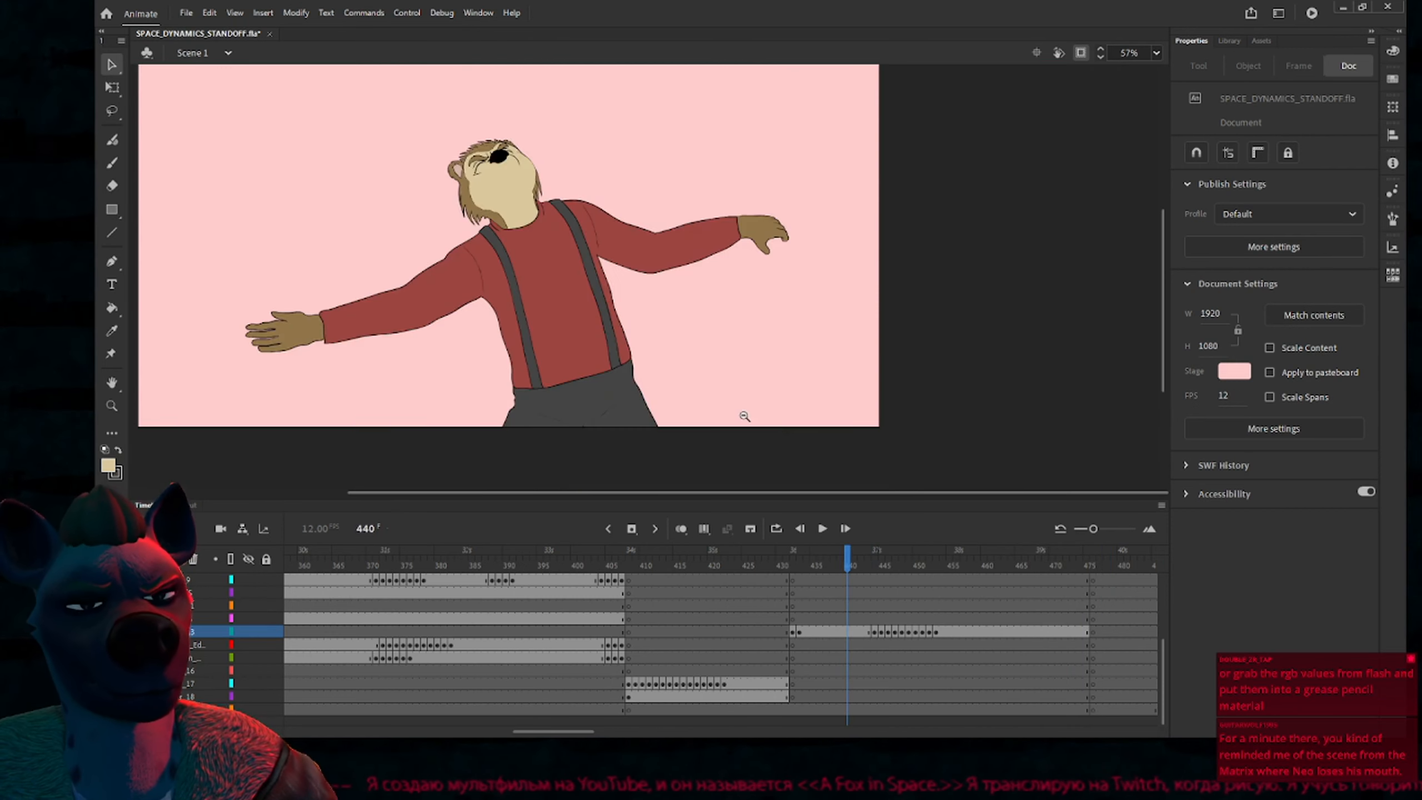
{"action": "key", "text": "space"}
{"action": "left_click_drag", "start_coordinate": [798, 430], "coordinate": [913, 427]}
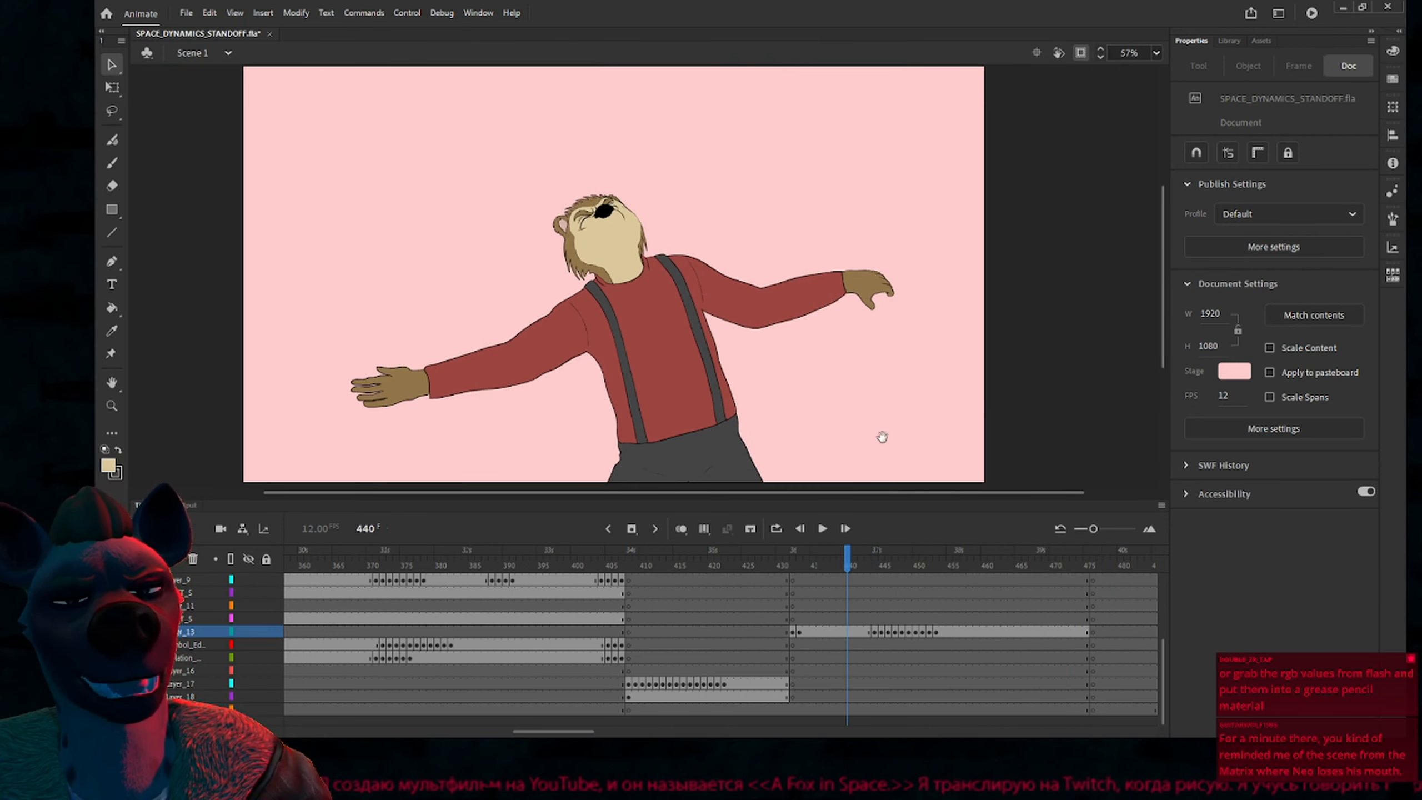
Scrub the standoff animation between frames 419 and 453 to review the mouth removal and neighbouring shot, and return to frame 1
{"action": "mouse_move", "coordinate": [816, 553]}
{"action": "left_mouse_down"}
{"action": "mouse_move", "coordinate": [787, 563]}
{"action": "mouse_move", "coordinate": [941, 600]}
{"action": "mouse_move", "coordinate": [868, 615]}
{"action": "mouse_move", "coordinate": [958, 630]}
{"action": "mouse_move", "coordinate": [931, 634]}
{"action": "left_mouse_up"}
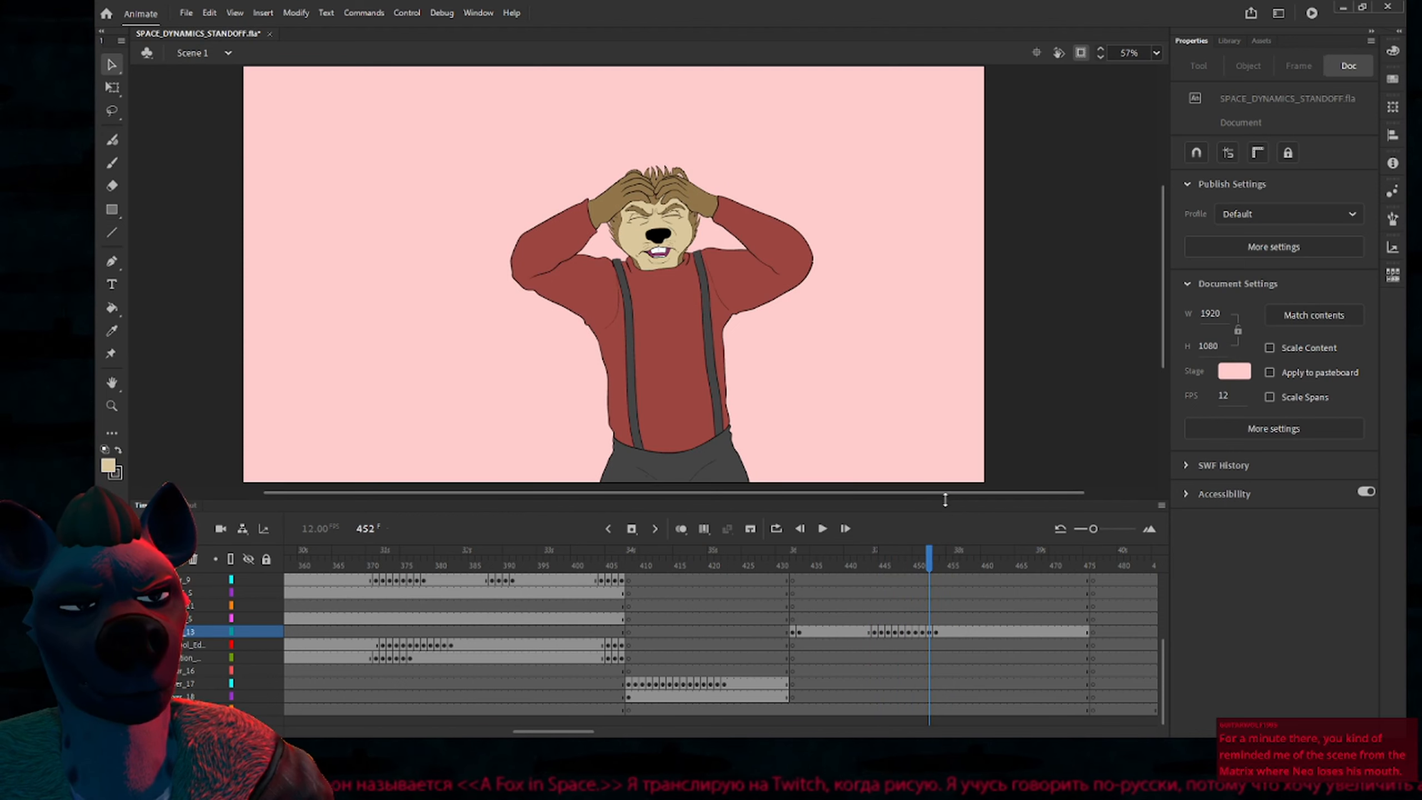
{"action": "left_click", "coordinate": [935, 564]}
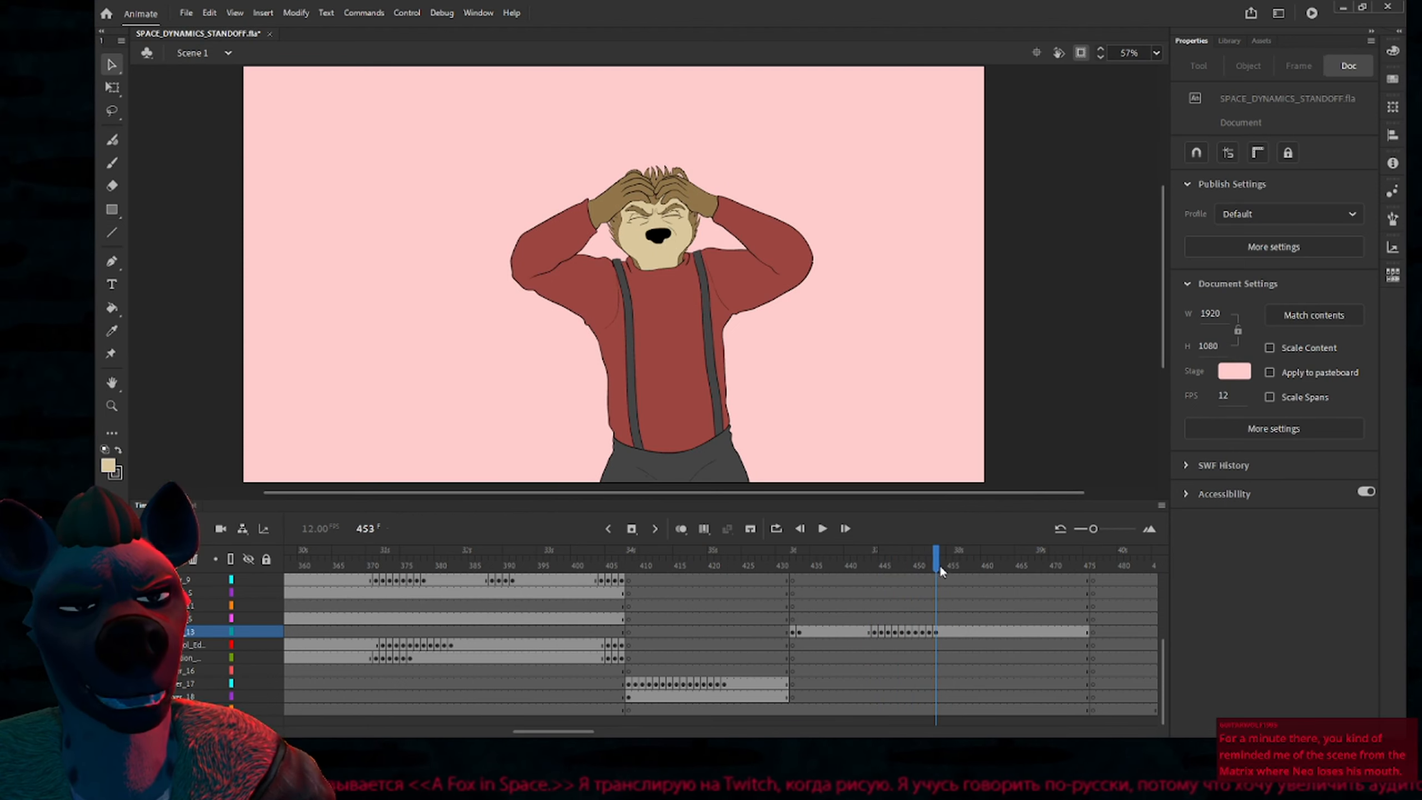
{"action": "mouse_move", "coordinate": [941, 576]}
{"action": "left_mouse_down"}
{"action": "mouse_move", "coordinate": [1087, 573]}
{"action": "mouse_move", "coordinate": [429, 633]}
{"action": "mouse_move", "coordinate": [704, 616]}
{"action": "left_mouse_up"}
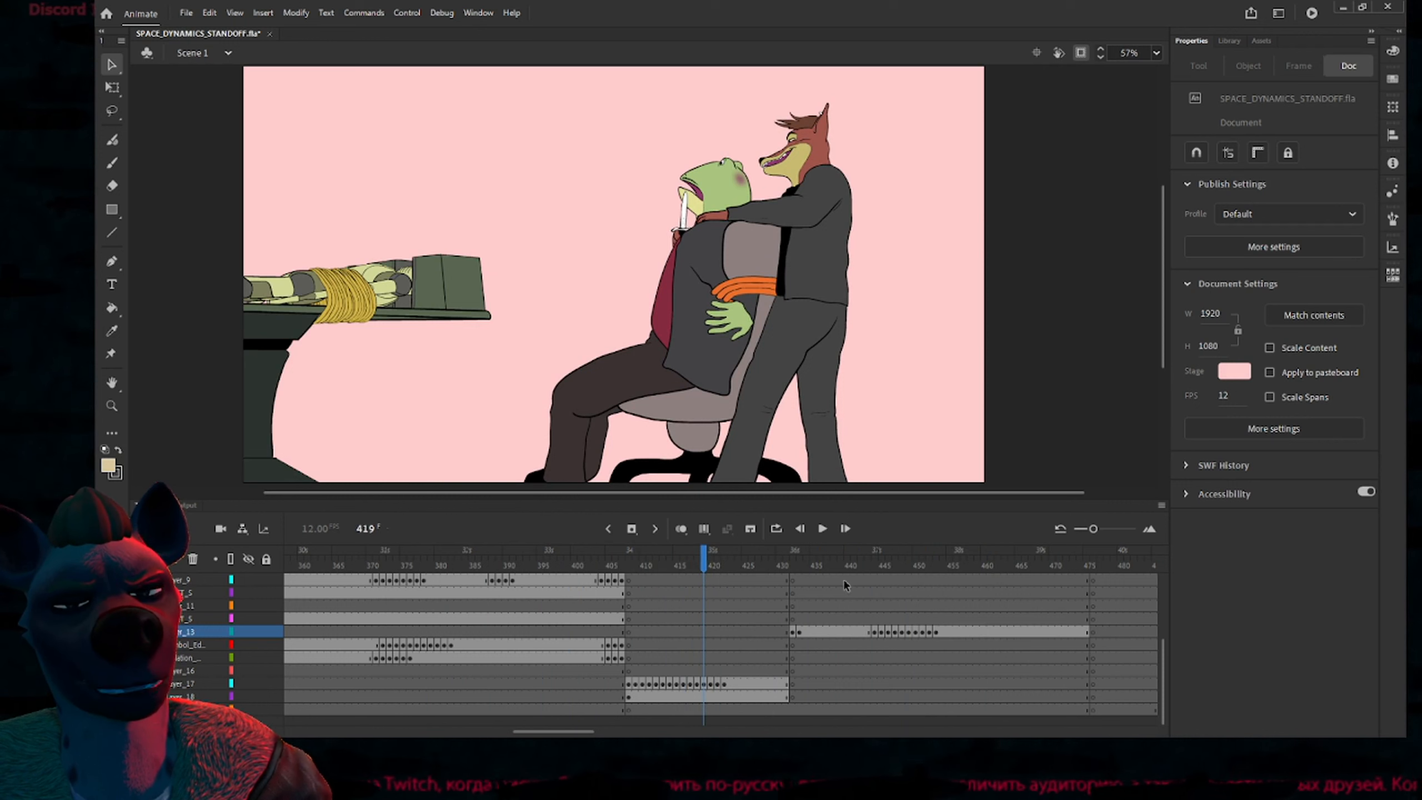
{"action": "left_click_drag", "start_coordinate": [809, 565], "coordinate": [773, 564]}
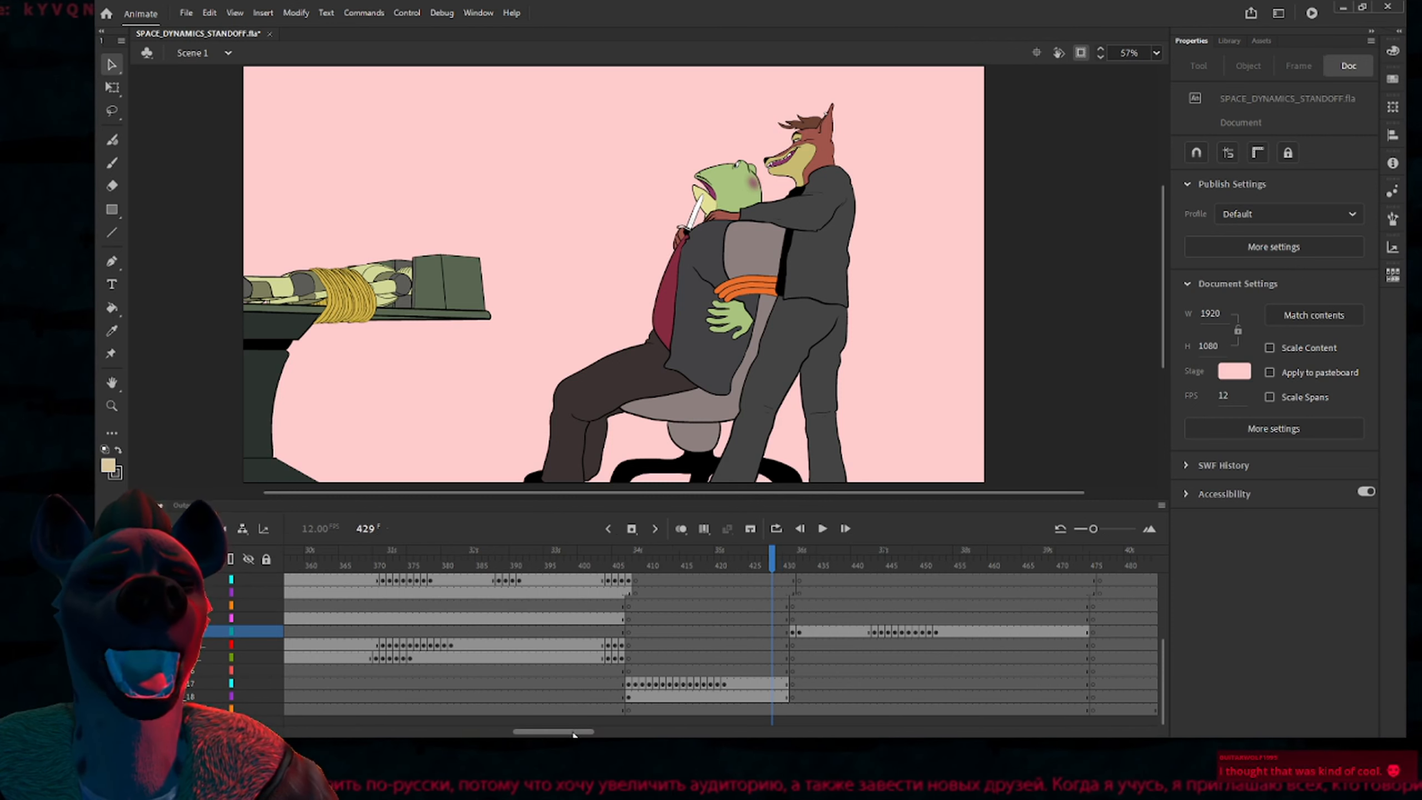
{"action": "left_click_drag", "start_coordinate": [572, 733], "coordinate": [539, 731]}
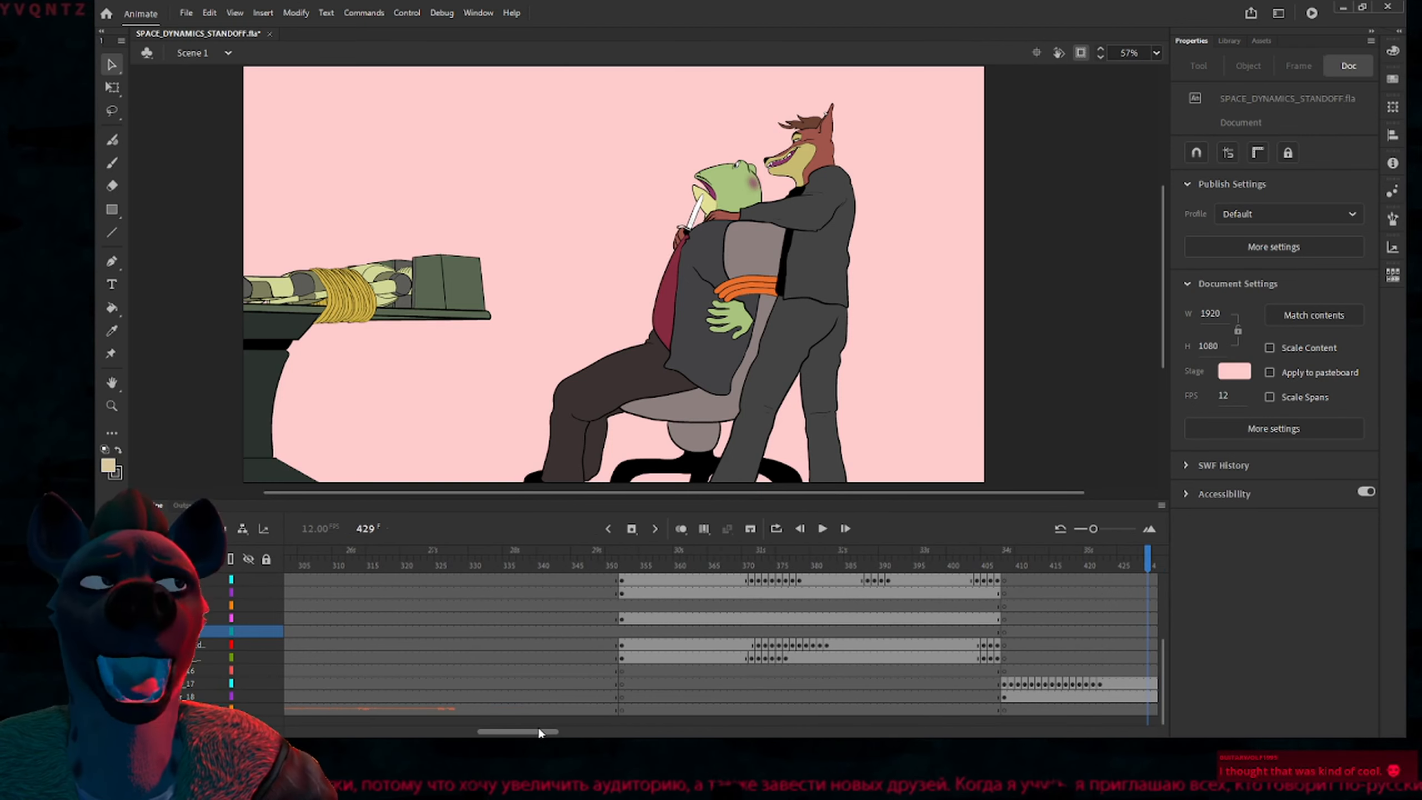
{"action": "left_click_drag", "start_coordinate": [539, 731], "coordinate": [341, 733]}
{"action": "left_click", "coordinate": [290, 559]}
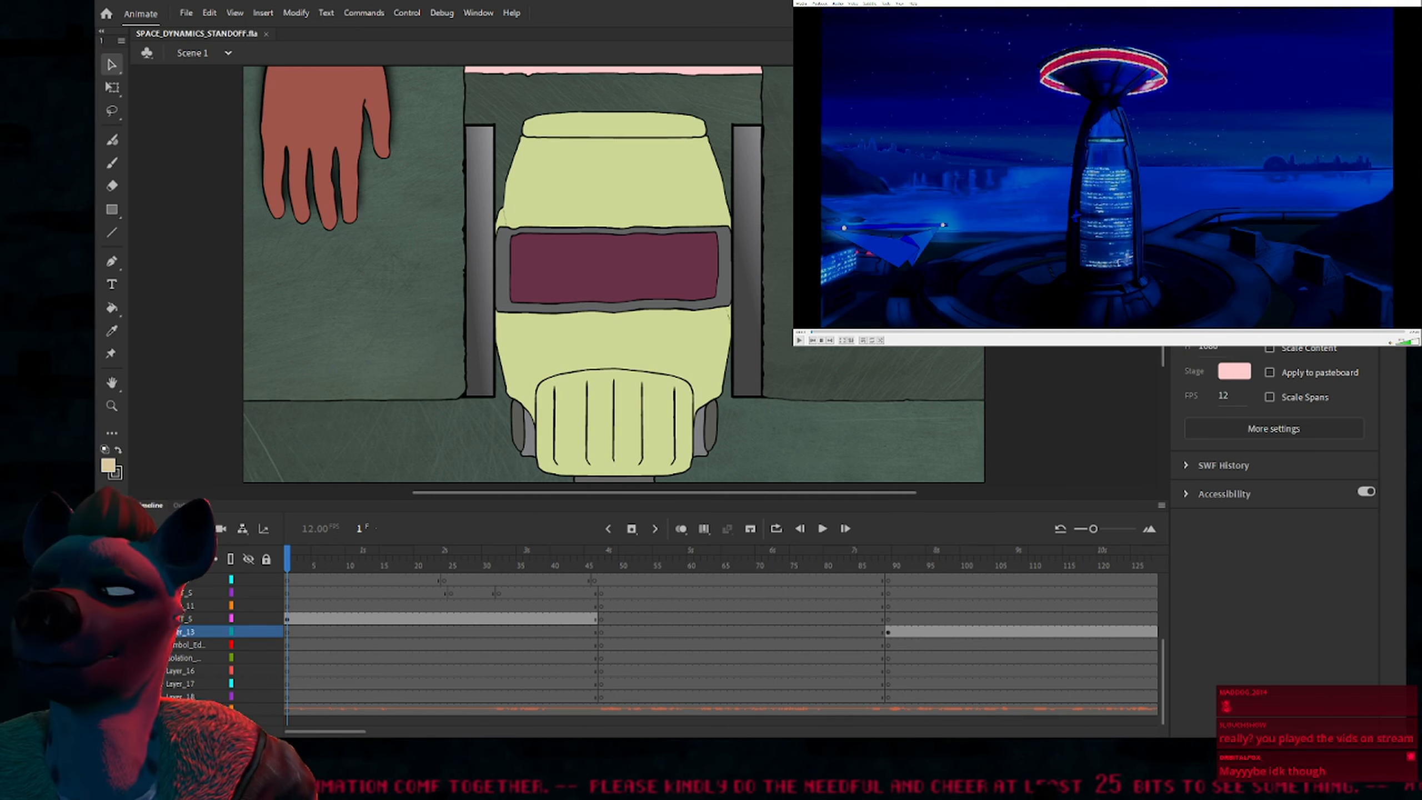
Switch to the paused full-screen YouTube video titled "failure" and play it
{"action": "key", "text": "f"}
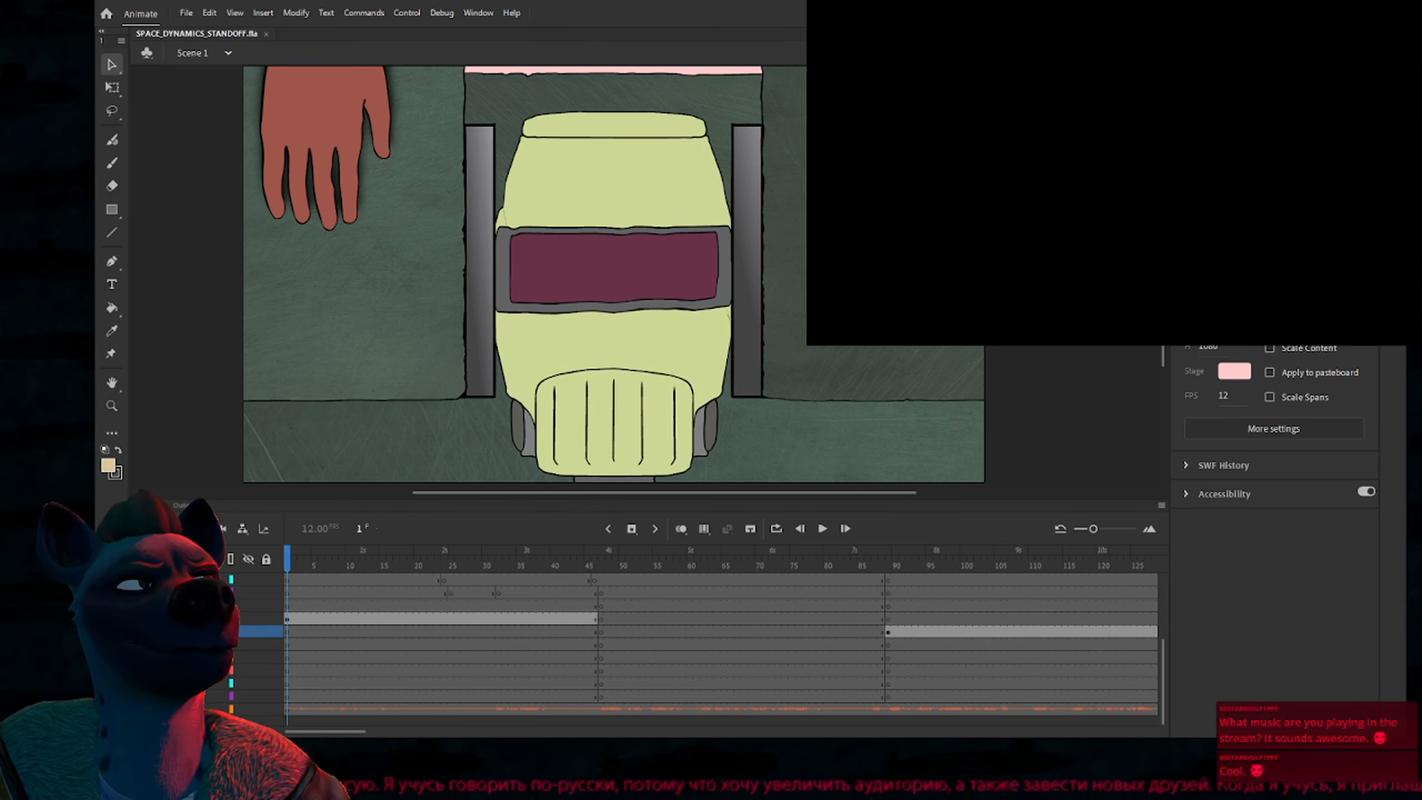
{"action": "key", "text": "alt+Tab"}
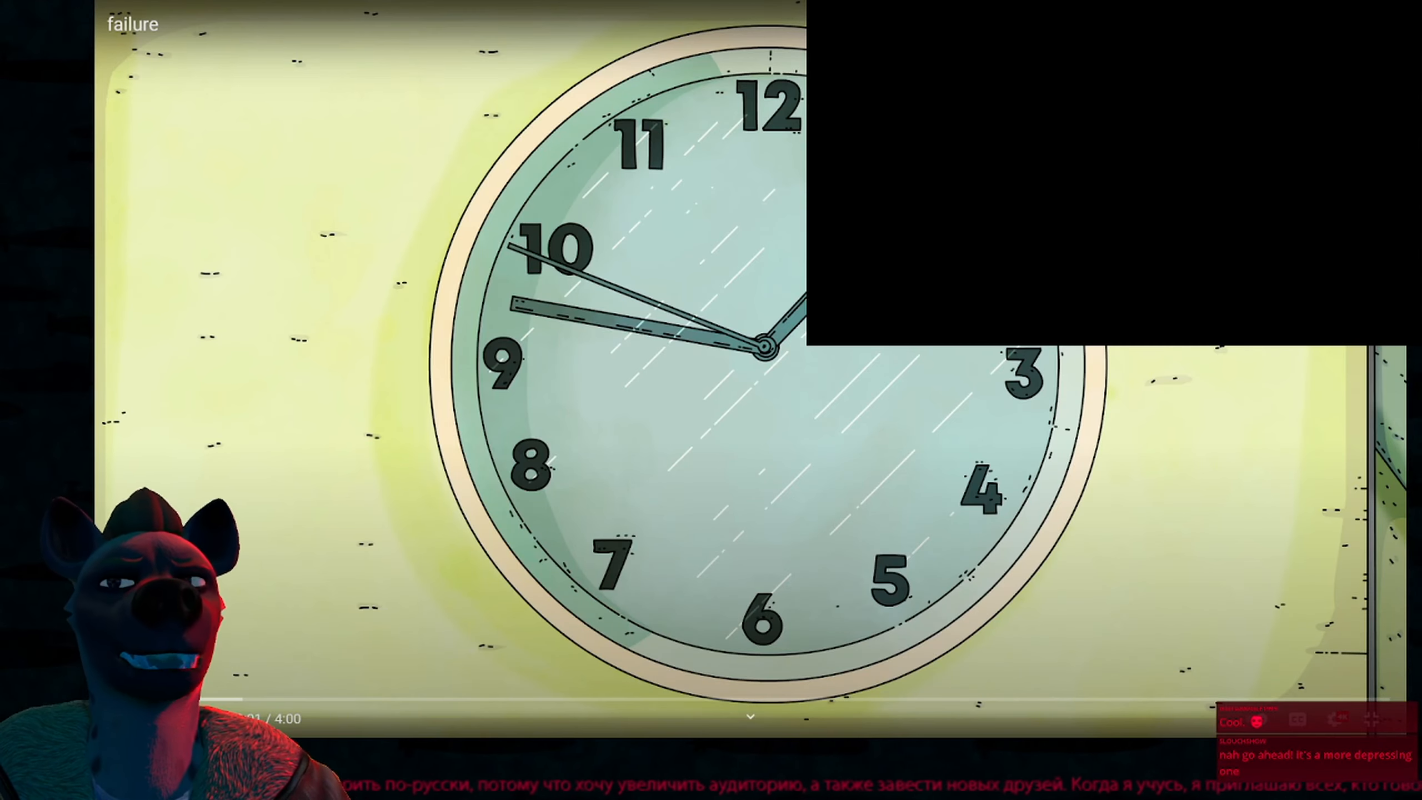
{"action": "key", "text": "alt+Tab"}
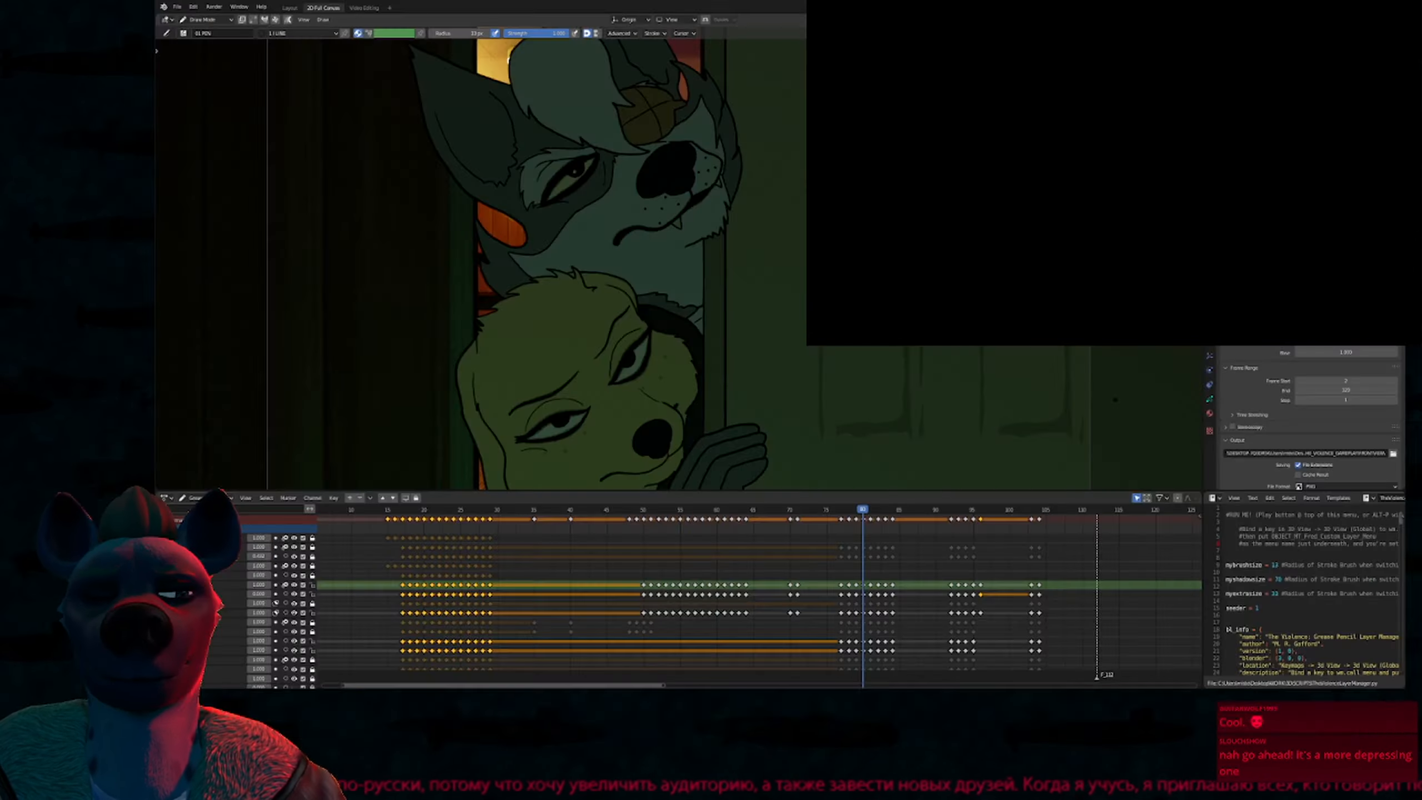
{"action": "key", "text": "alt+Tab"}
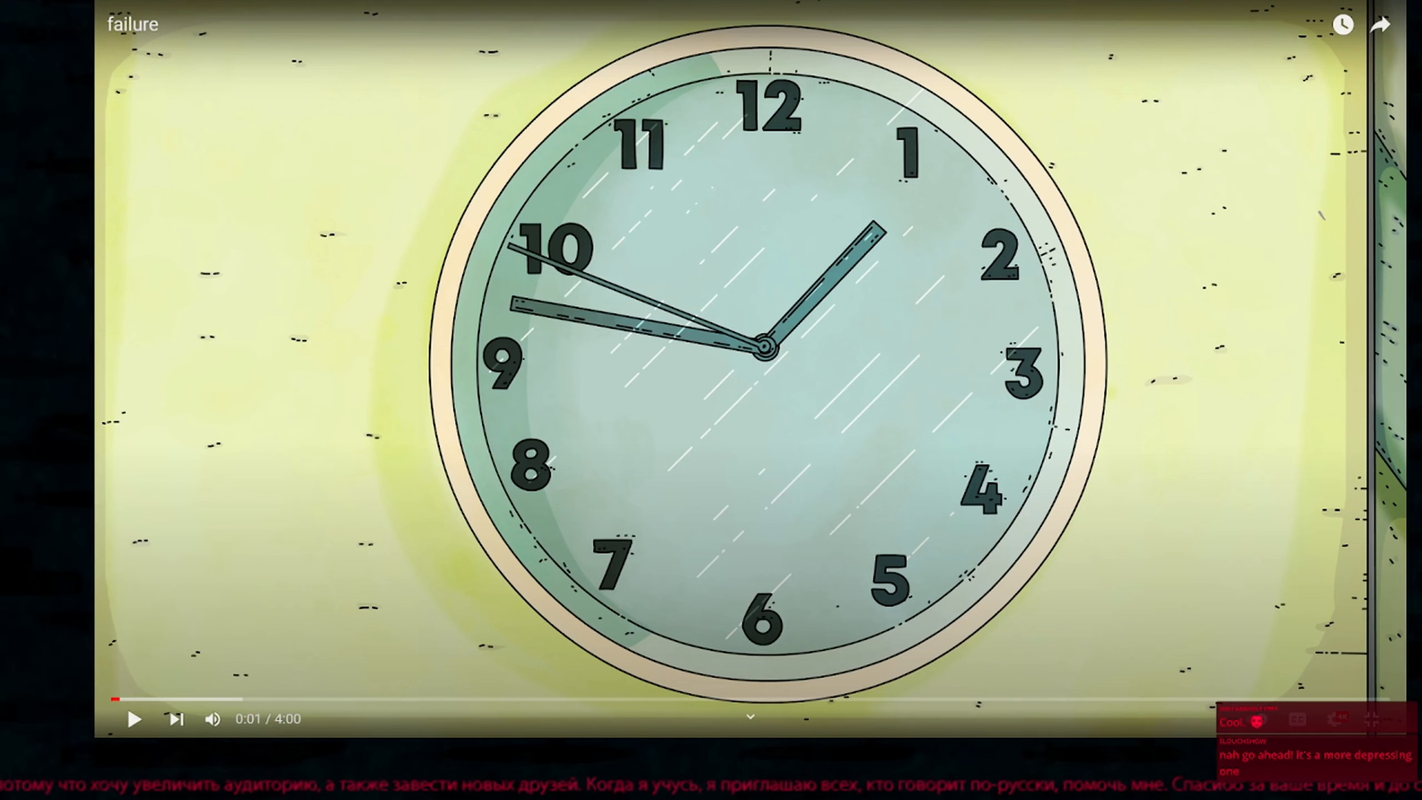
{"action": "key", "text": "space"}
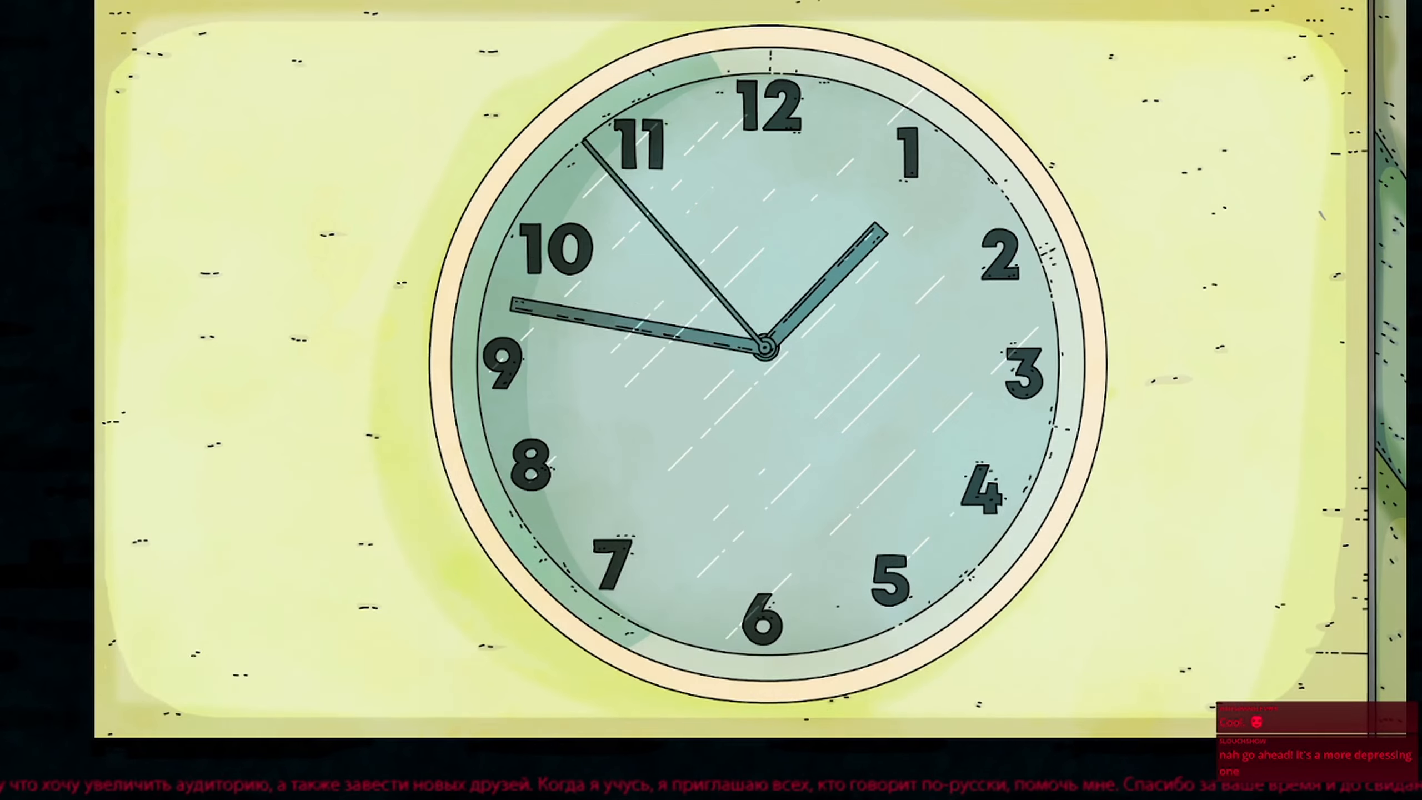
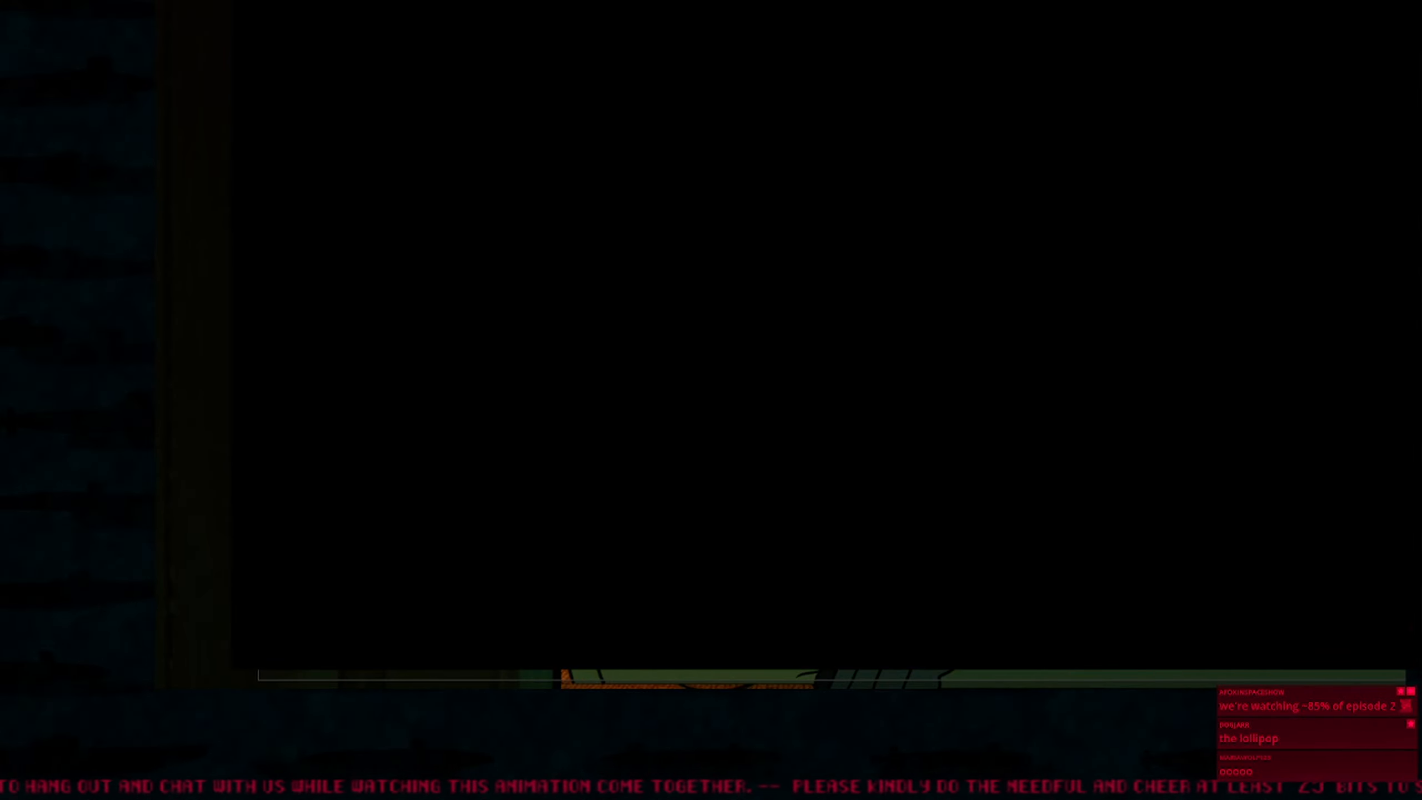
Watch the episode full screen in VLC up to the unfinished end credits card, and close the player
{"action": "key", "text": "Escape"}
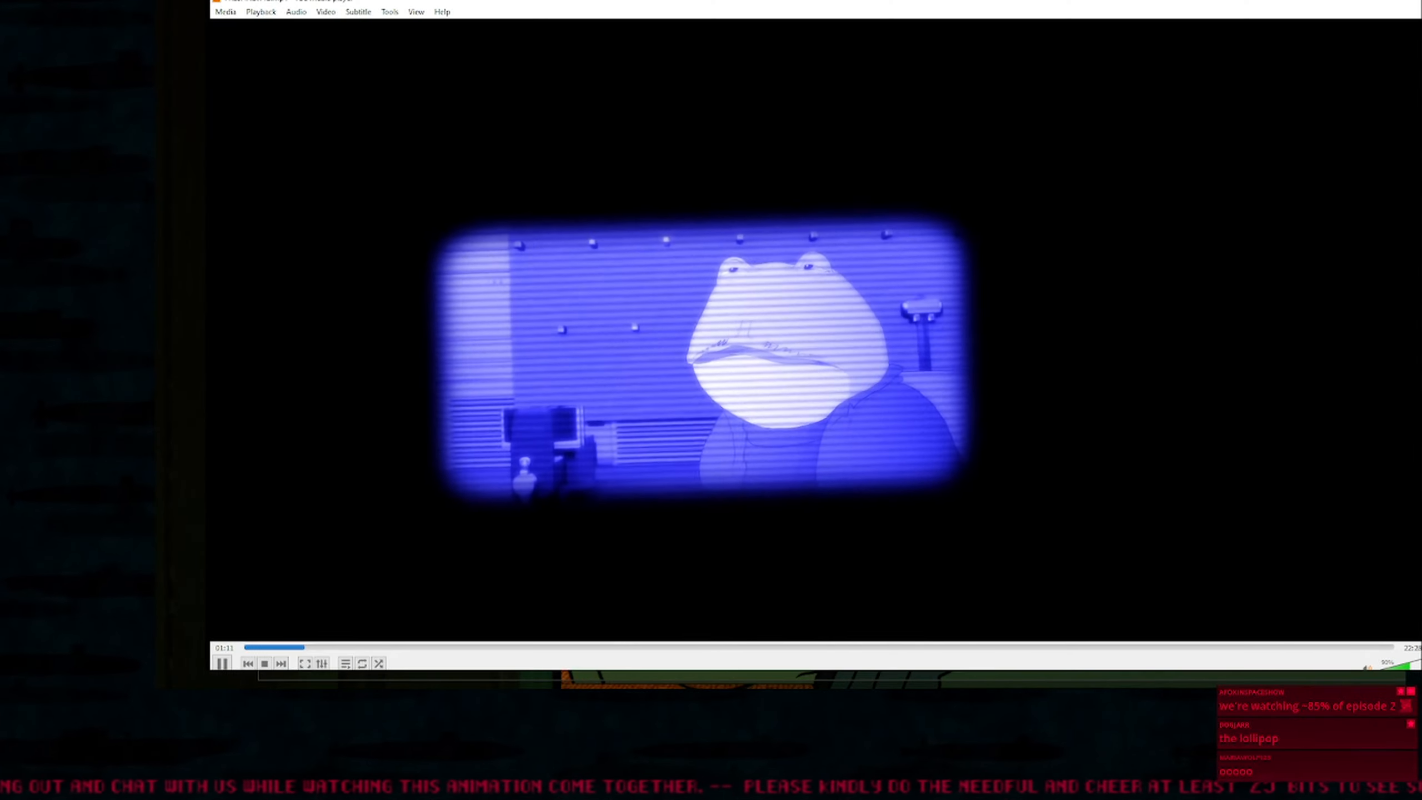
{"action": "key", "text": "f"}
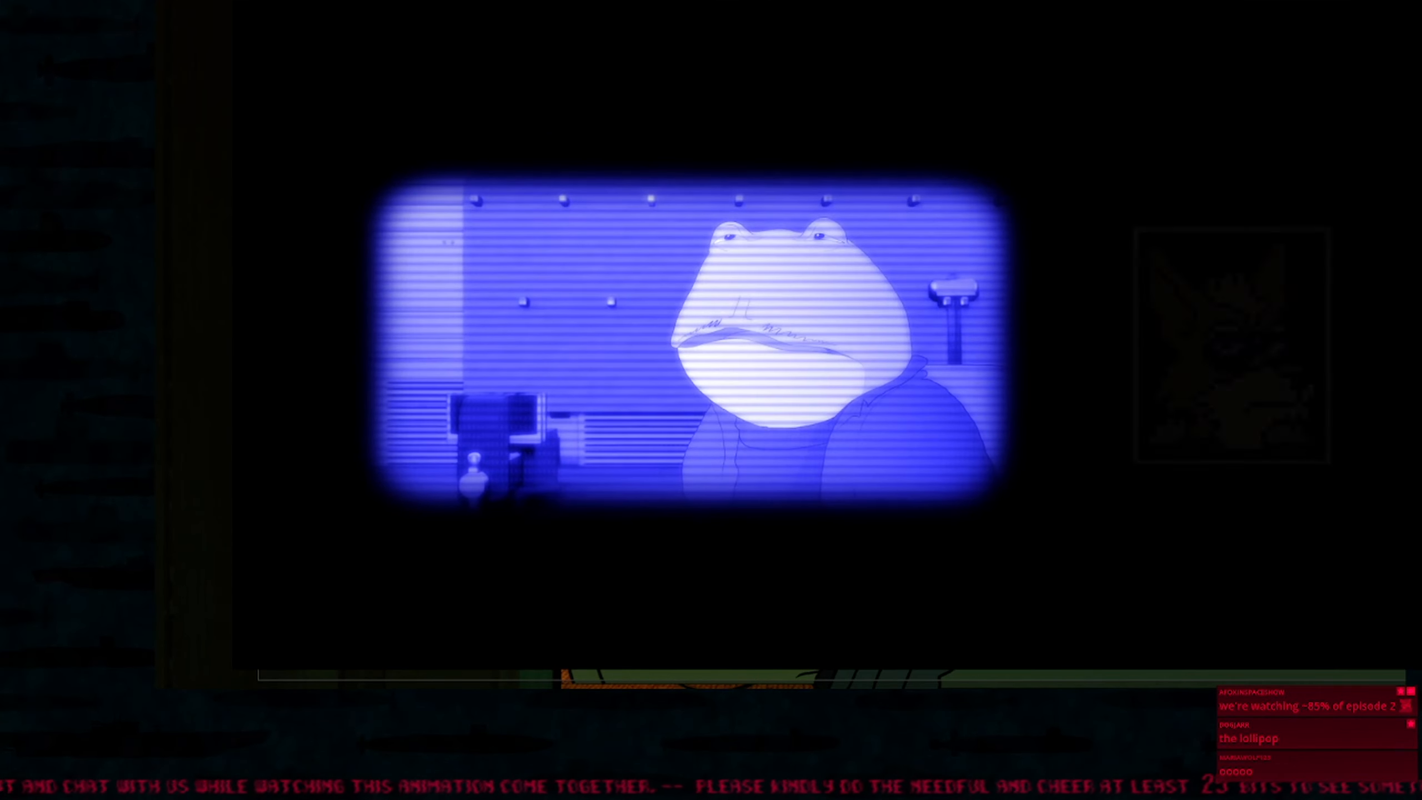
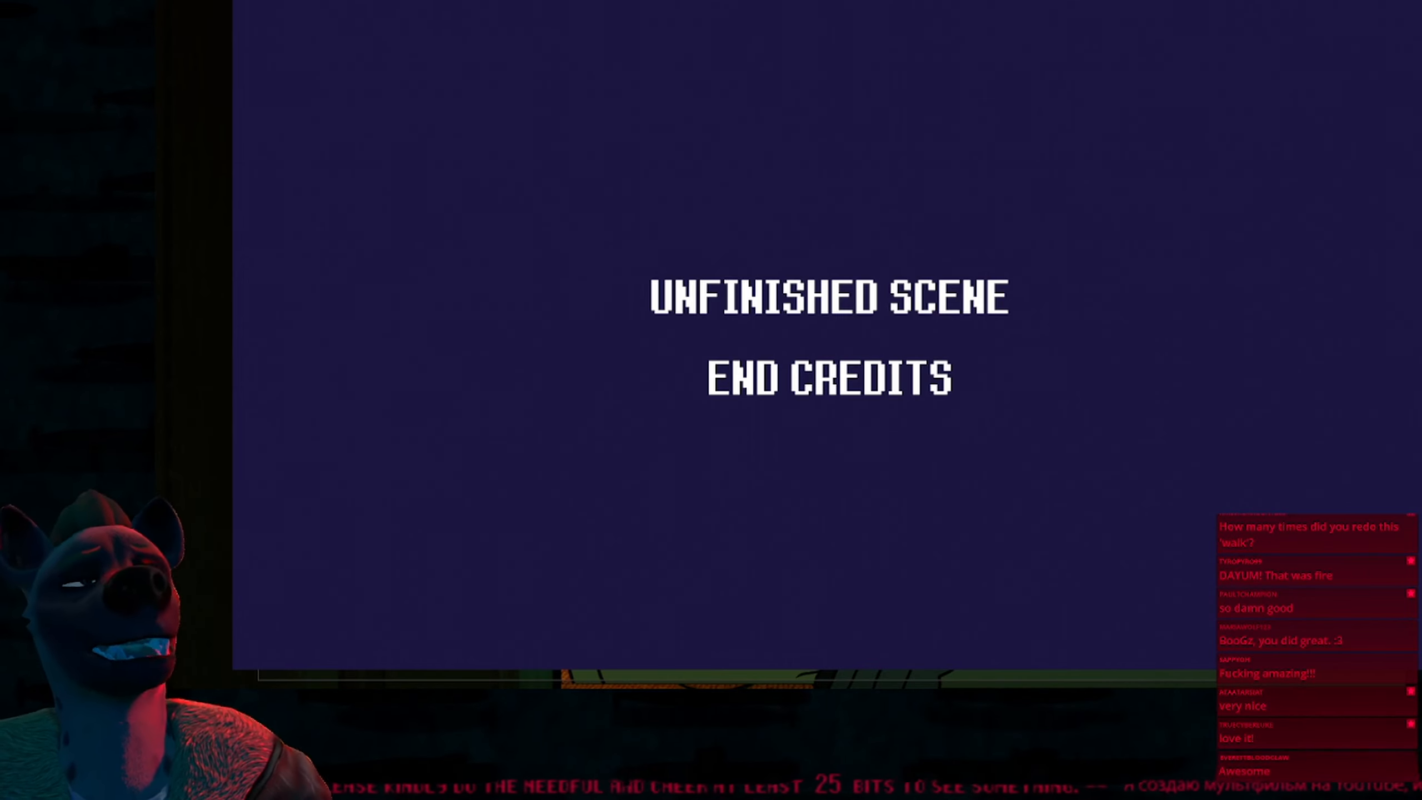
{"action": "key", "text": "Escape"}
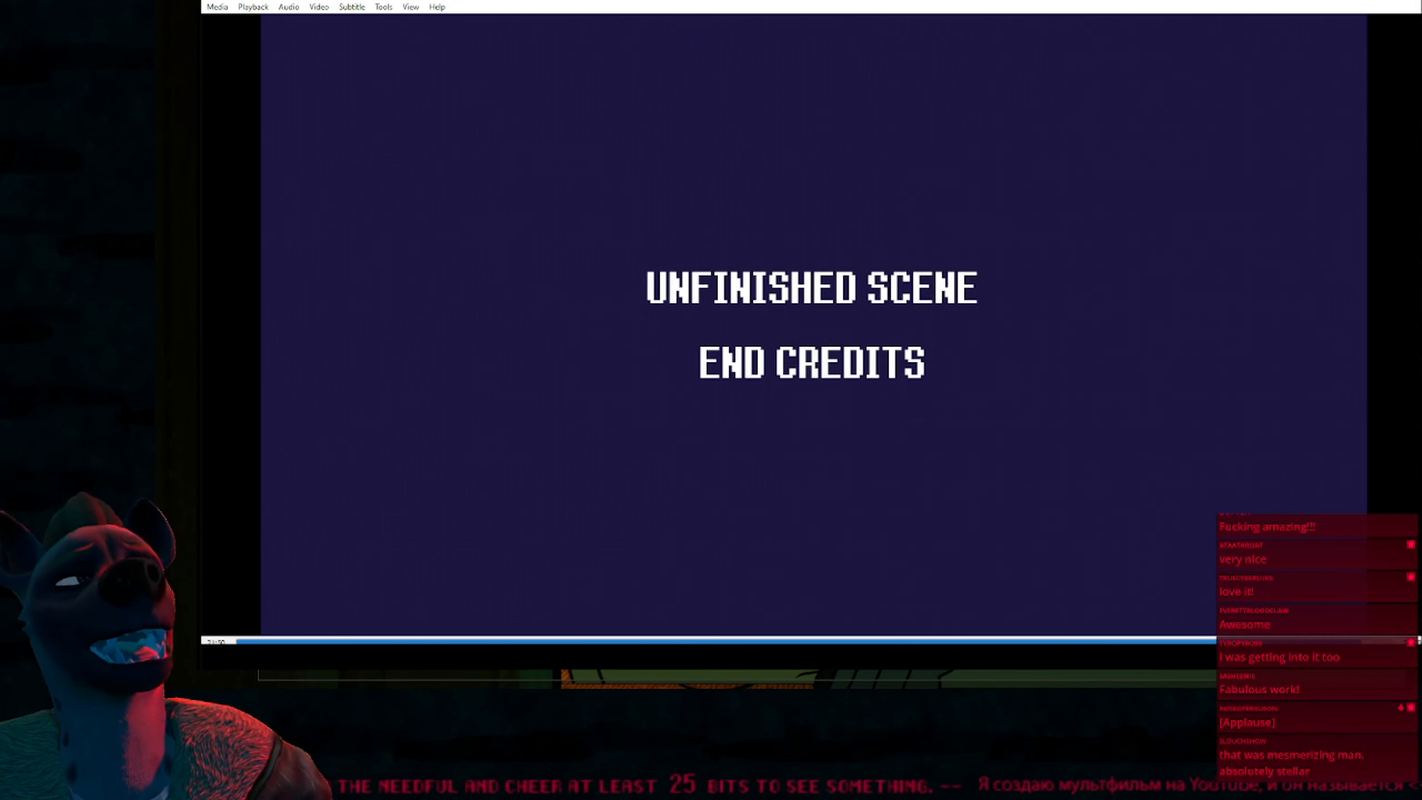
{"action": "key", "text": "alt+F4"}
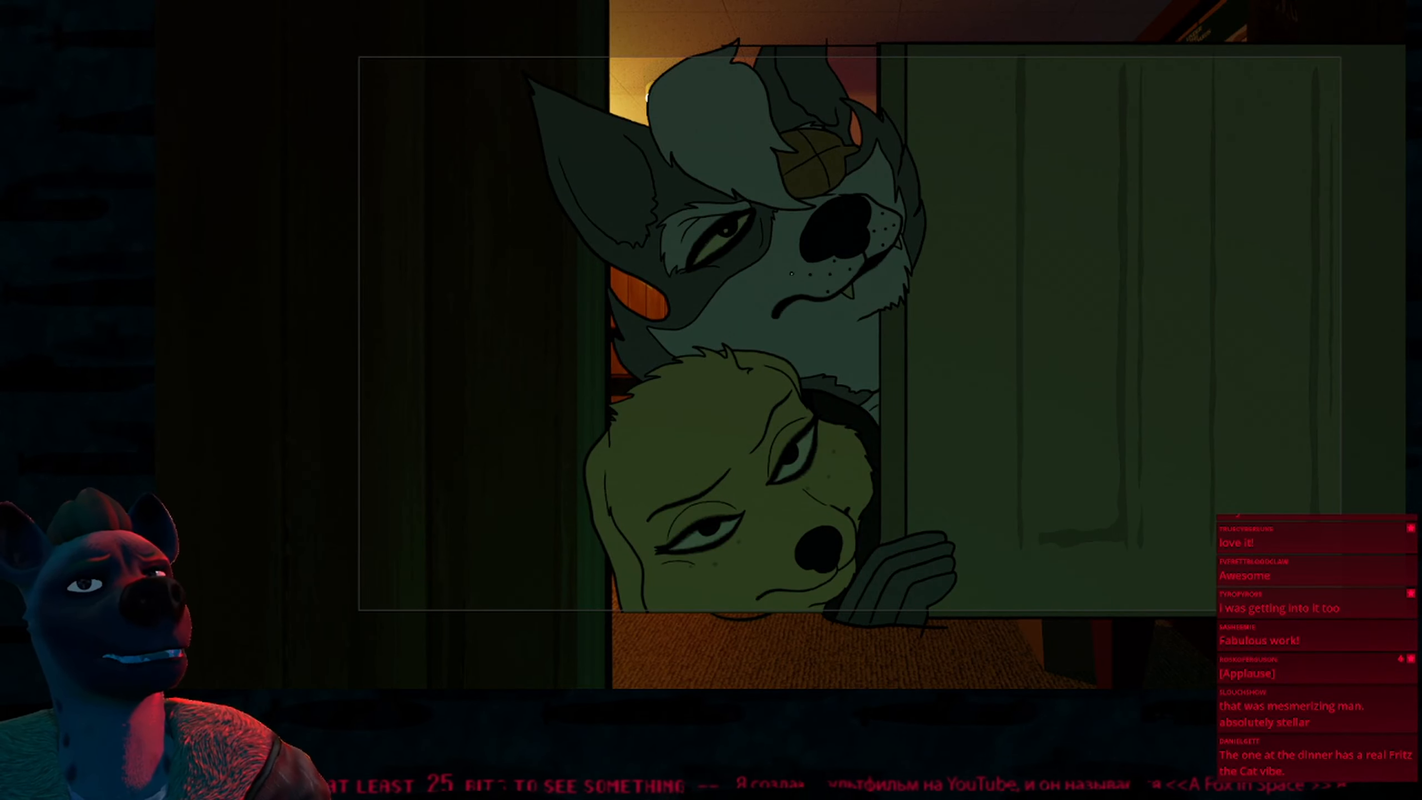
Restore the full Blender workspace from the enlarged viewport and set the output resolution scale to 200%
{"action": "key", "text": "ctrl+alt+space"}
{"action": "scroll", "coordinate": [791, 273], "scroll_direction": "down", "scroll_amount": 1}
{"action": "scroll", "coordinate": [792, 274], "scroll_direction": "up", "scroll_amount": 1}
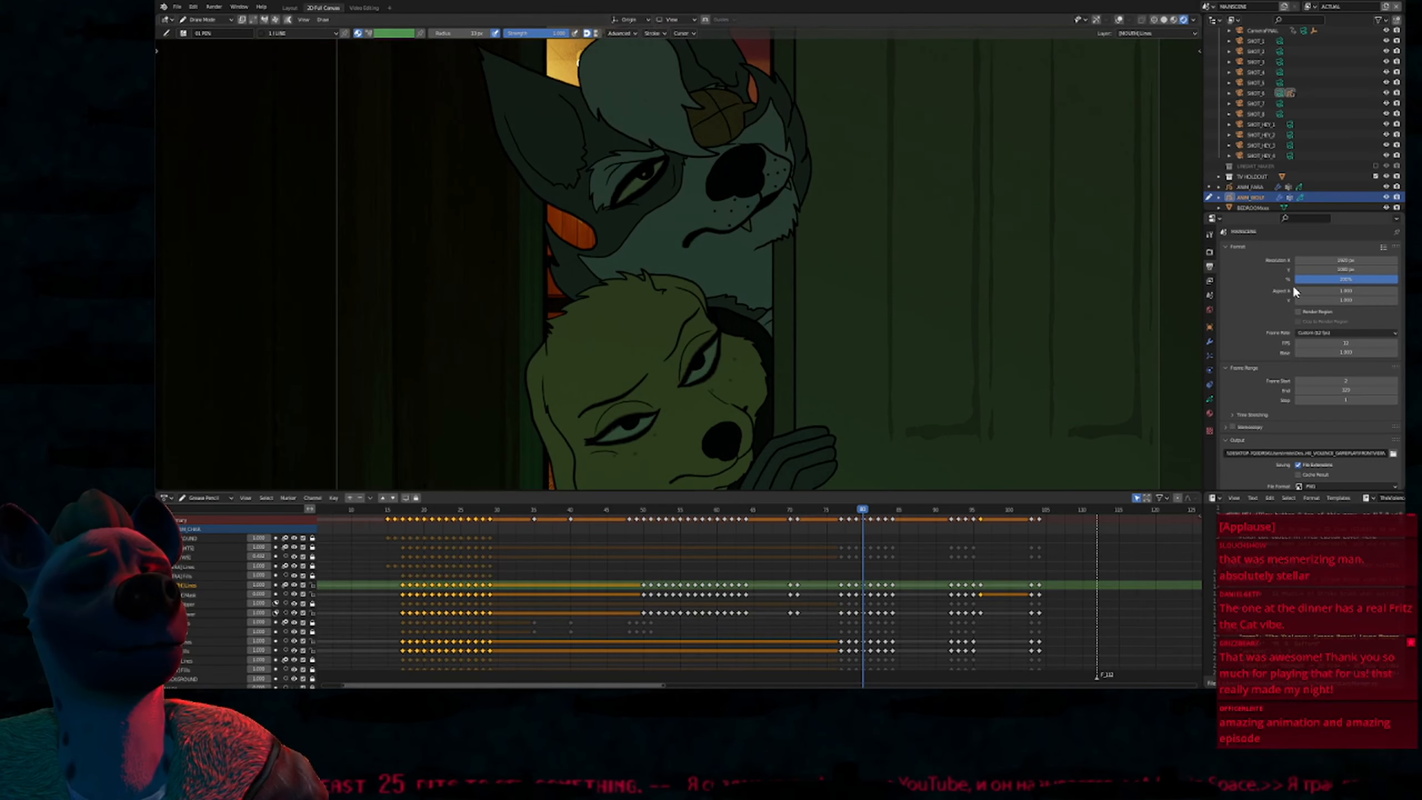
{"action": "left_click", "coordinate": [1315, 282]}
{"action": "type", "text": "100"}
{"action": "key", "text": "Return"}
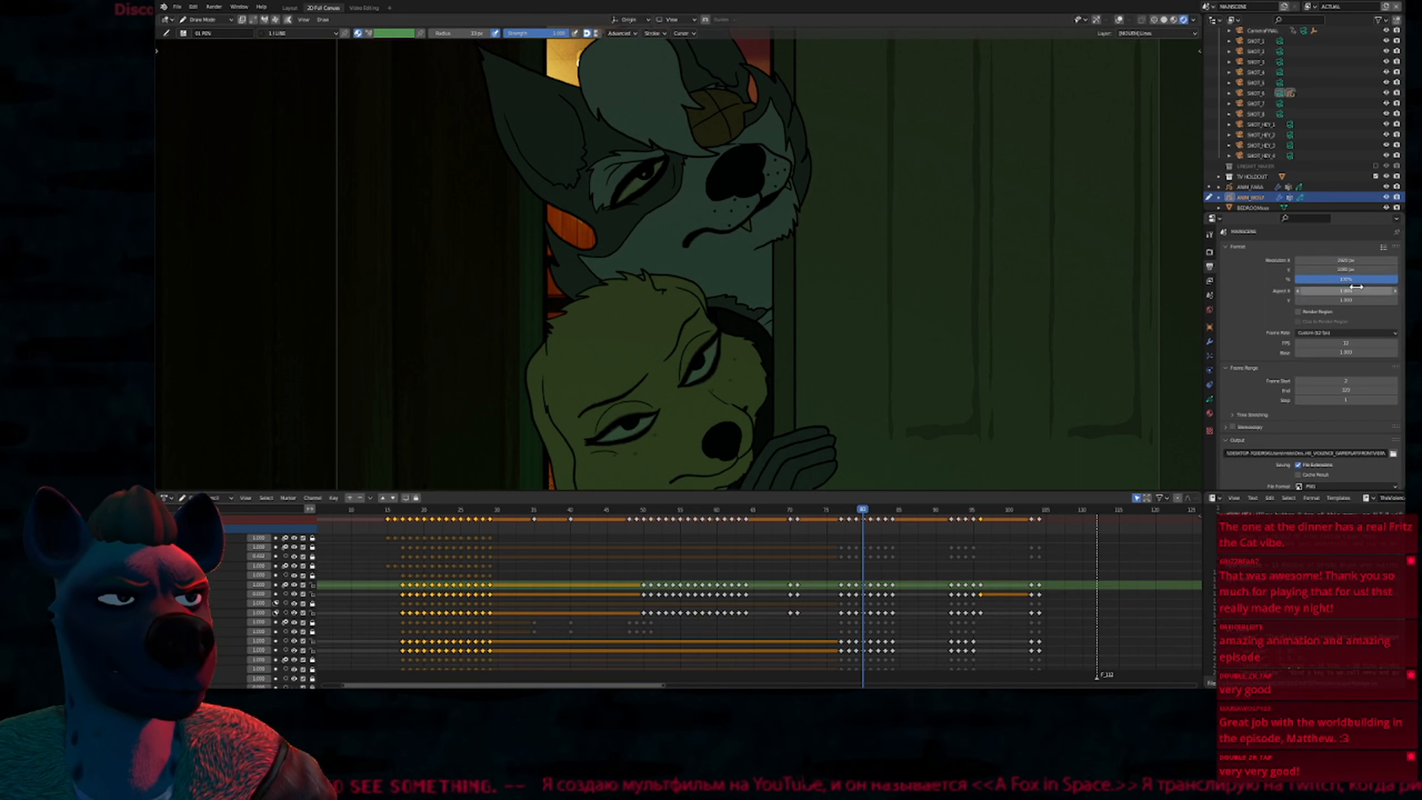
{"action": "left_click", "coordinate": [1374, 282]}
{"action": "type", "text": "20"}
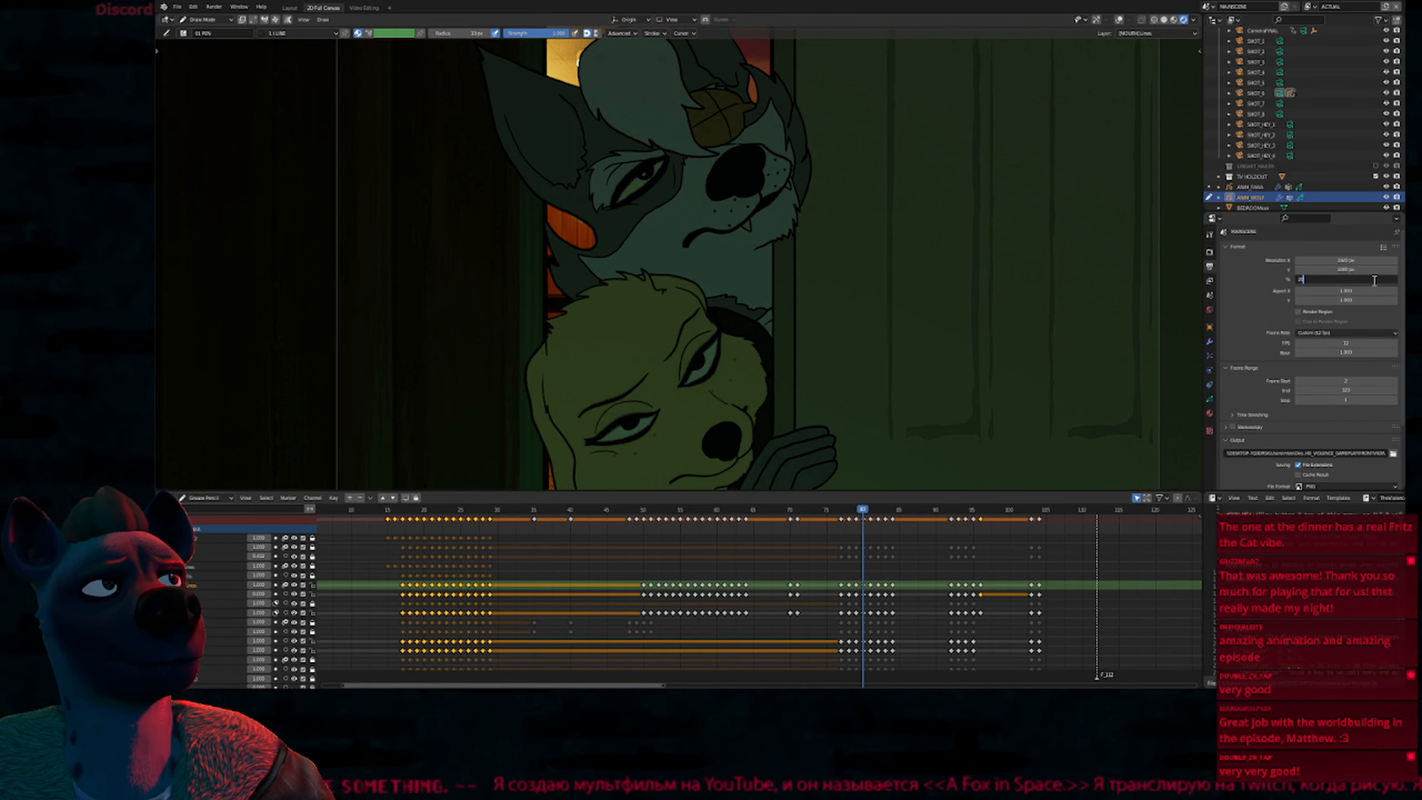
{"action": "type", "text": "0"}
{"action": "key", "text": "Return"}
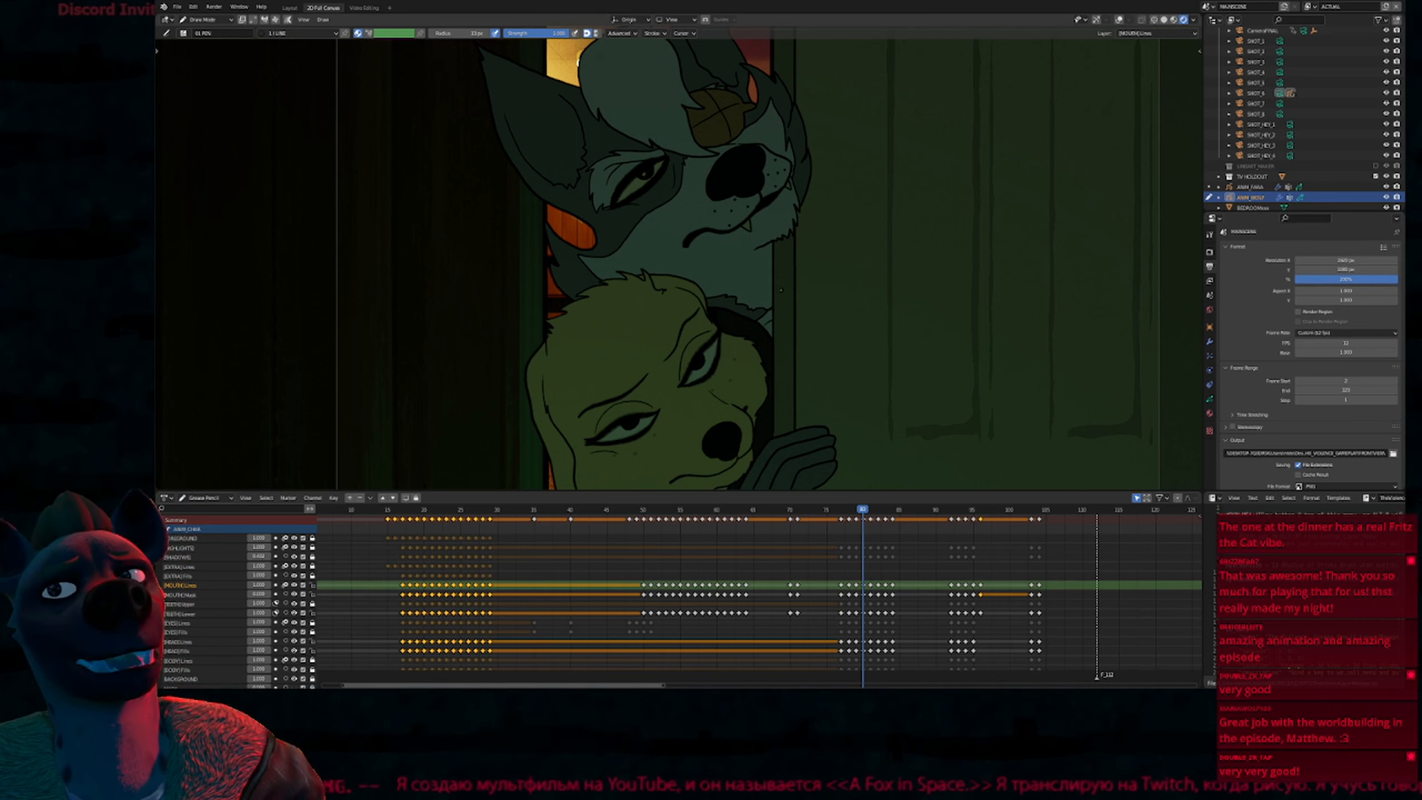
Play the doorway scene with the two peeking characters from its first frame and scrub its timeline to examine the animation
{"action": "scroll", "coordinate": [779, 291], "scroll_direction": "up", "scroll_amount": 6}
{"action": "scroll", "coordinate": [781, 290], "scroll_direction": "down", "scroll_amount": 7}
{"action": "scroll", "coordinate": [824, 285], "scroll_direction": "up", "scroll_amount": 3}
{"action": "key", "text": "shift+Left"}
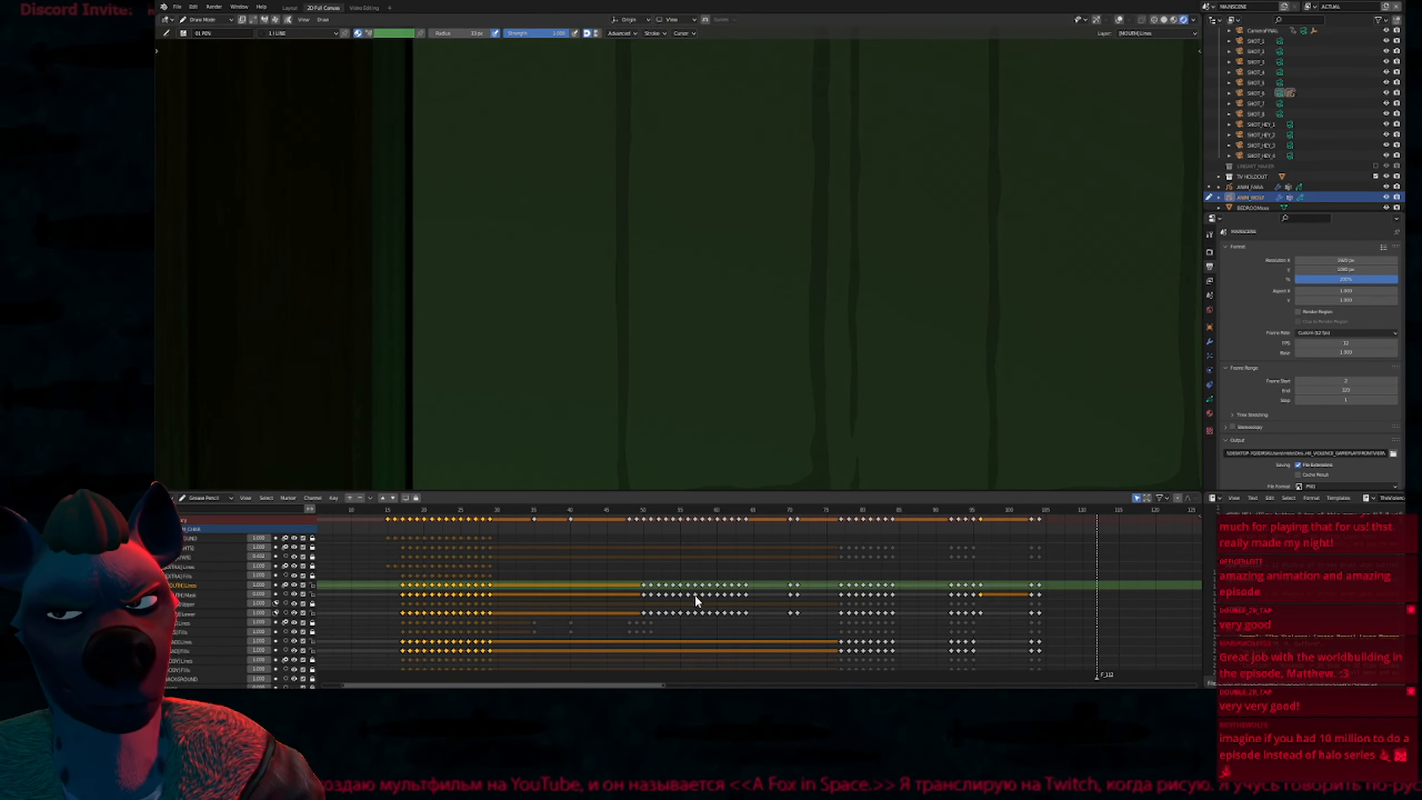
{"action": "key", "text": "Home"}
{"action": "scroll", "coordinate": [720, 332], "scroll_direction": "down", "scroll_amount": 2}
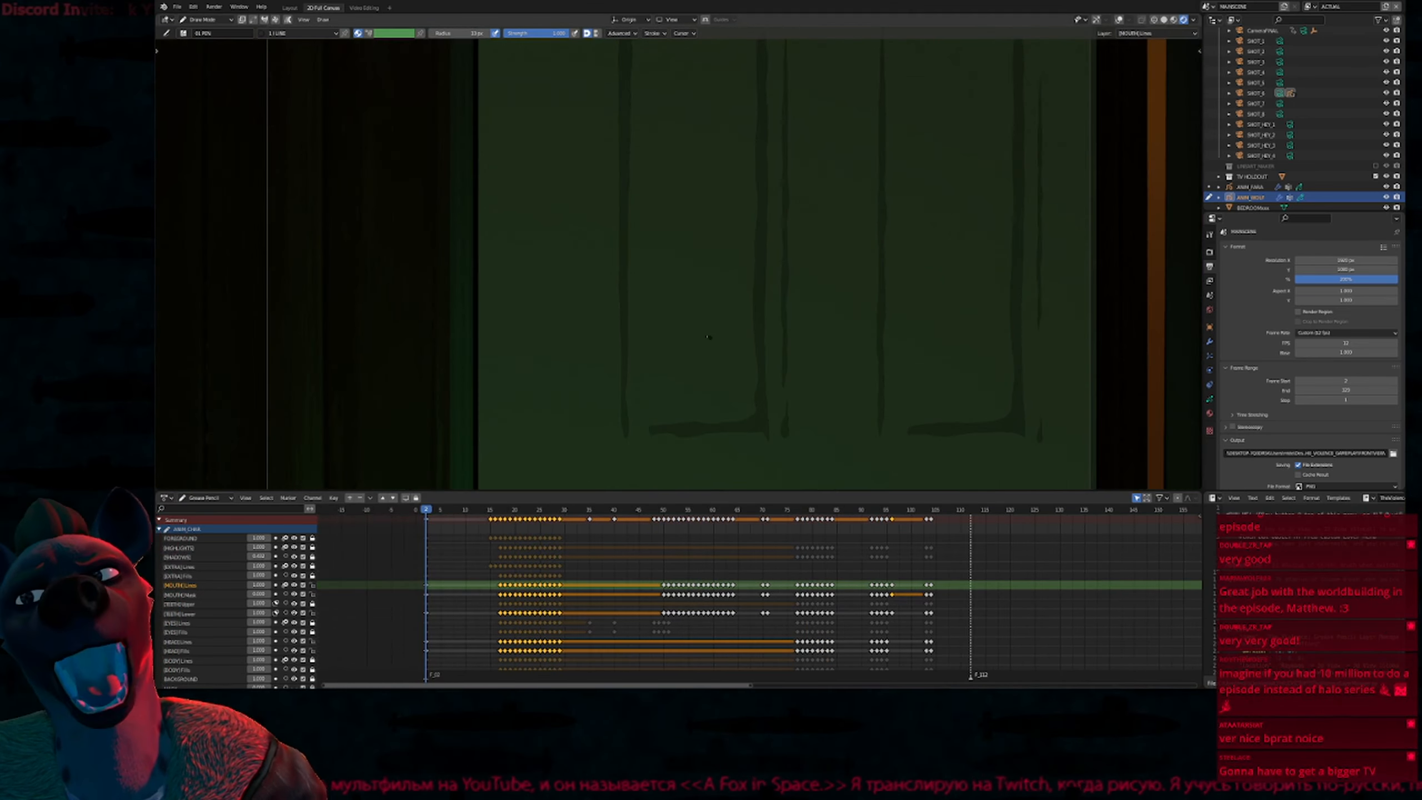
{"action": "key", "text": "space"}
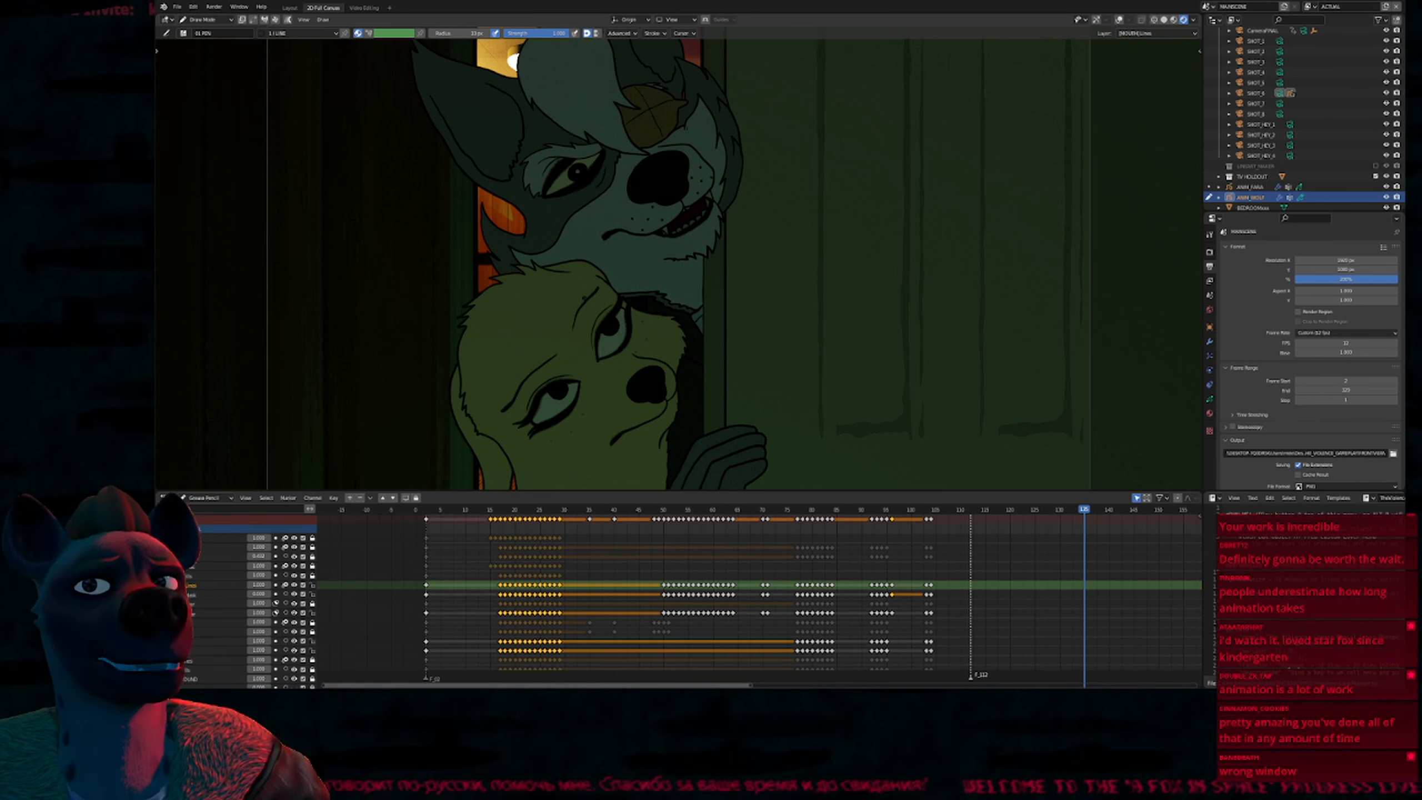
{"action": "mouse_move", "coordinate": [490, 508]}
{"action": "left_mouse_down"}
{"action": "mouse_move", "coordinate": [970, 543]}
{"action": "mouse_move", "coordinate": [514, 583]}
{"action": "left_mouse_up"}
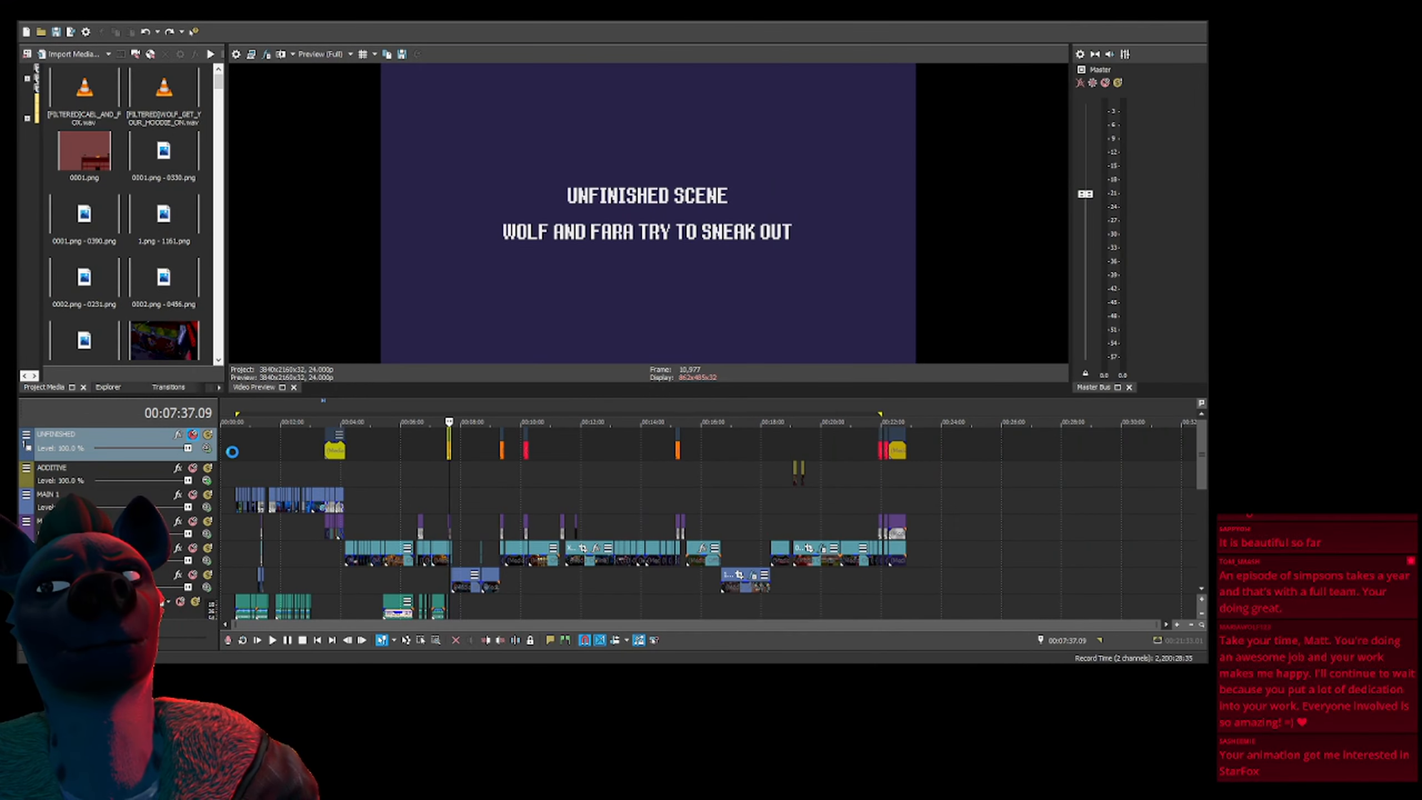
In the VEGAS episode project, delete the two yellow solid-colour events over the opening and end credits from the UNFINISHED track
{"action": "left_click", "coordinate": [235, 450]}
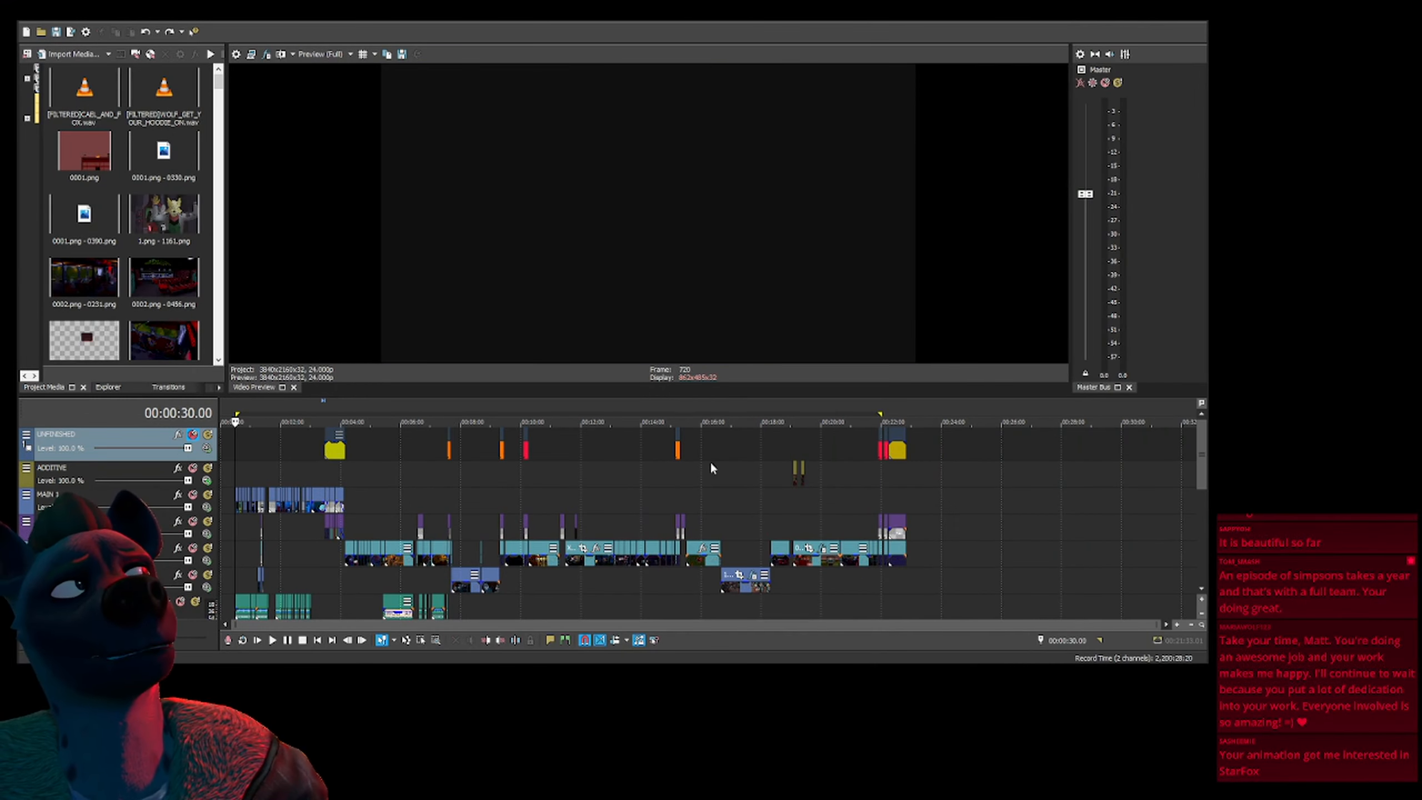
{"action": "left_click", "coordinate": [896, 451]}
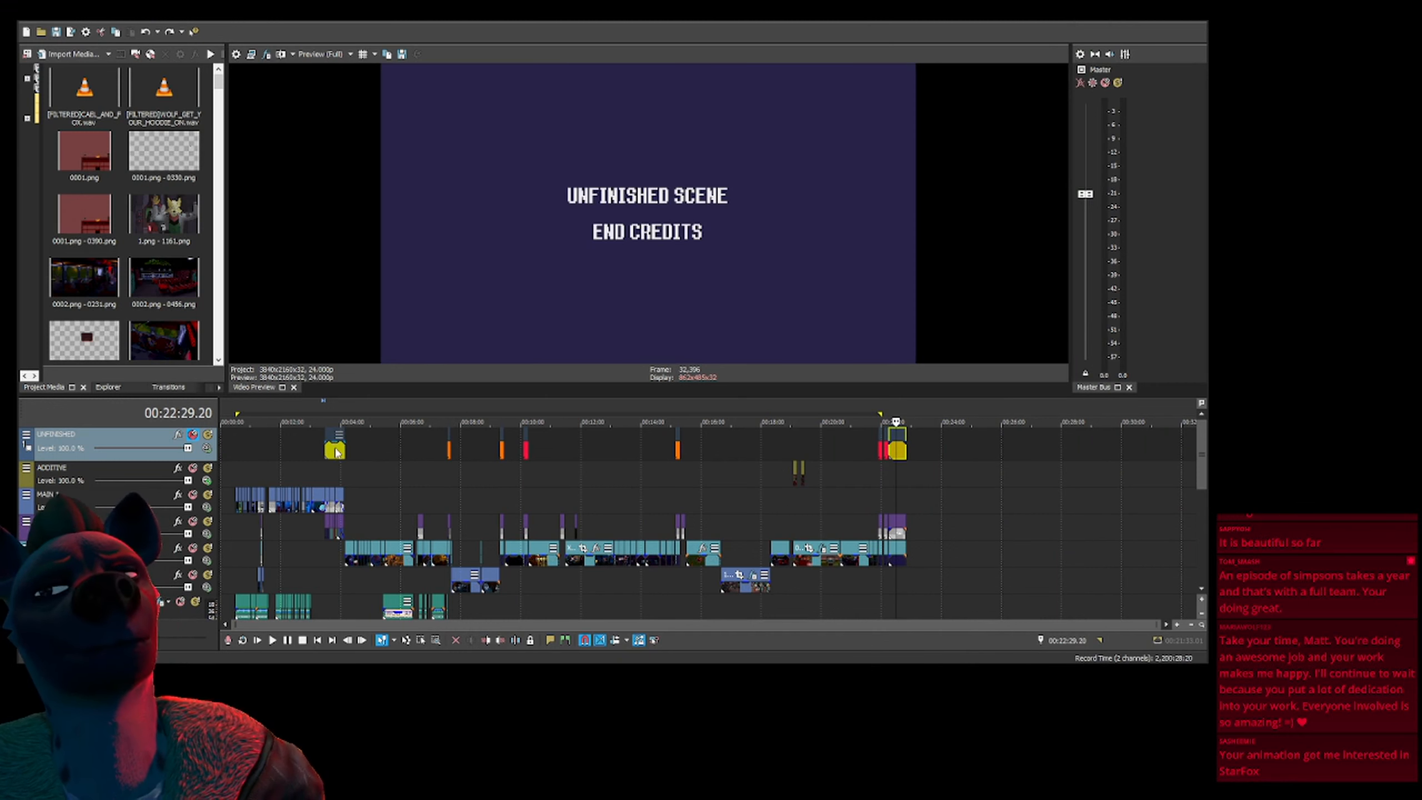
{"action": "left_click", "coordinate": [337, 453]}
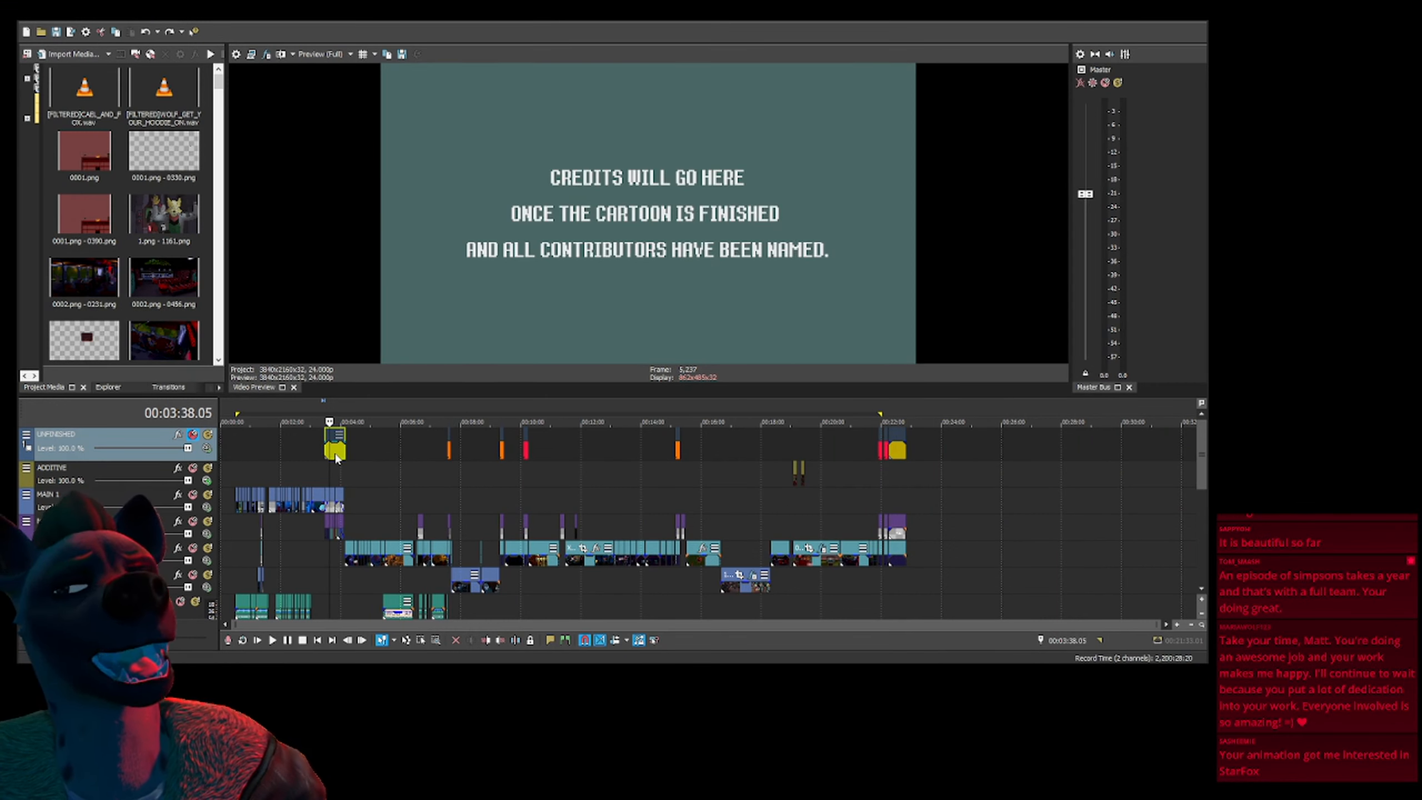
{"action": "left_click", "coordinate": [333, 455]}
{"action": "left_click", "coordinate": [900, 452]}
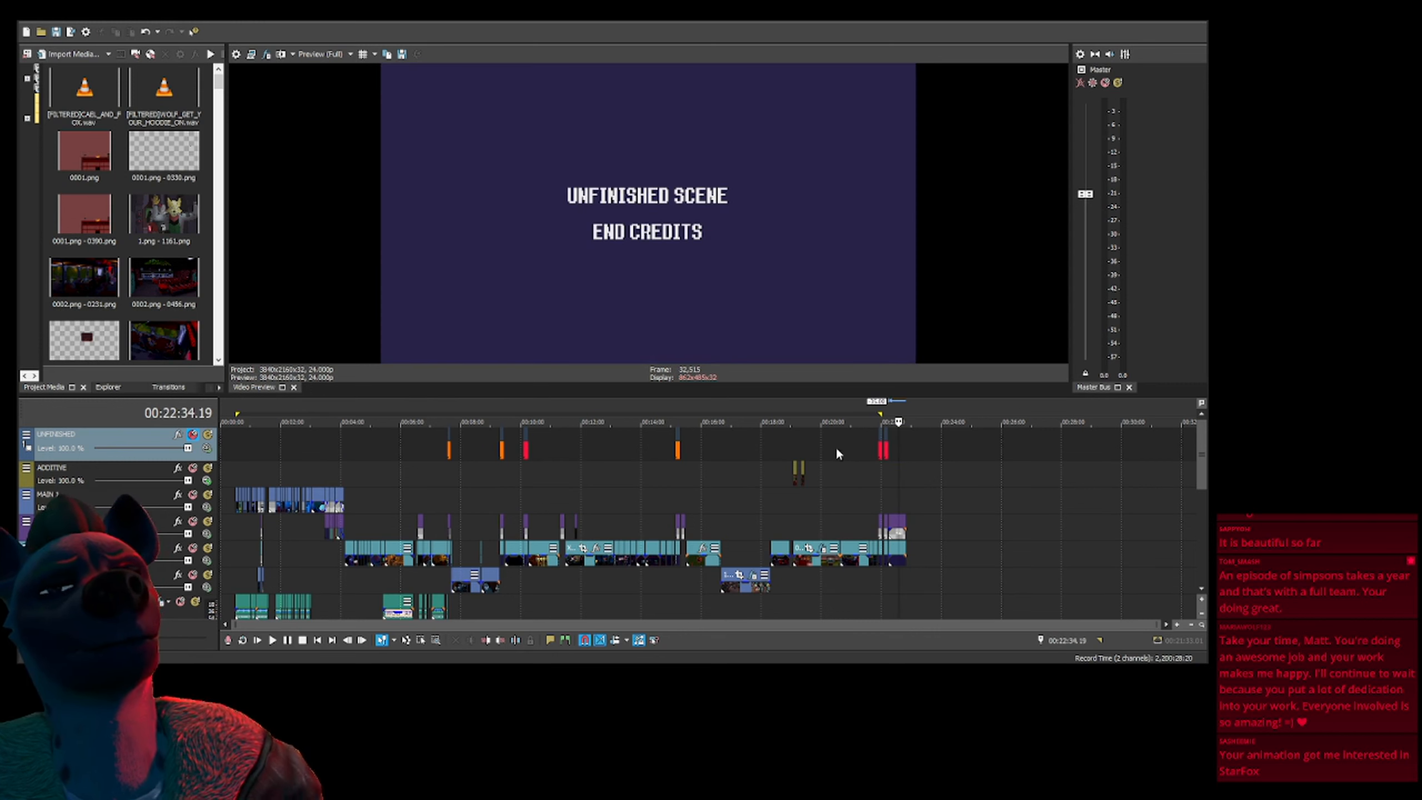
Examine the two red events near the end of the UNFINISHED track and the end credits title card after them
{"action": "left_click", "coordinate": [878, 453]}
{"action": "scroll", "coordinate": [887, 450], "scroll_direction": "up", "scroll_amount": 6}
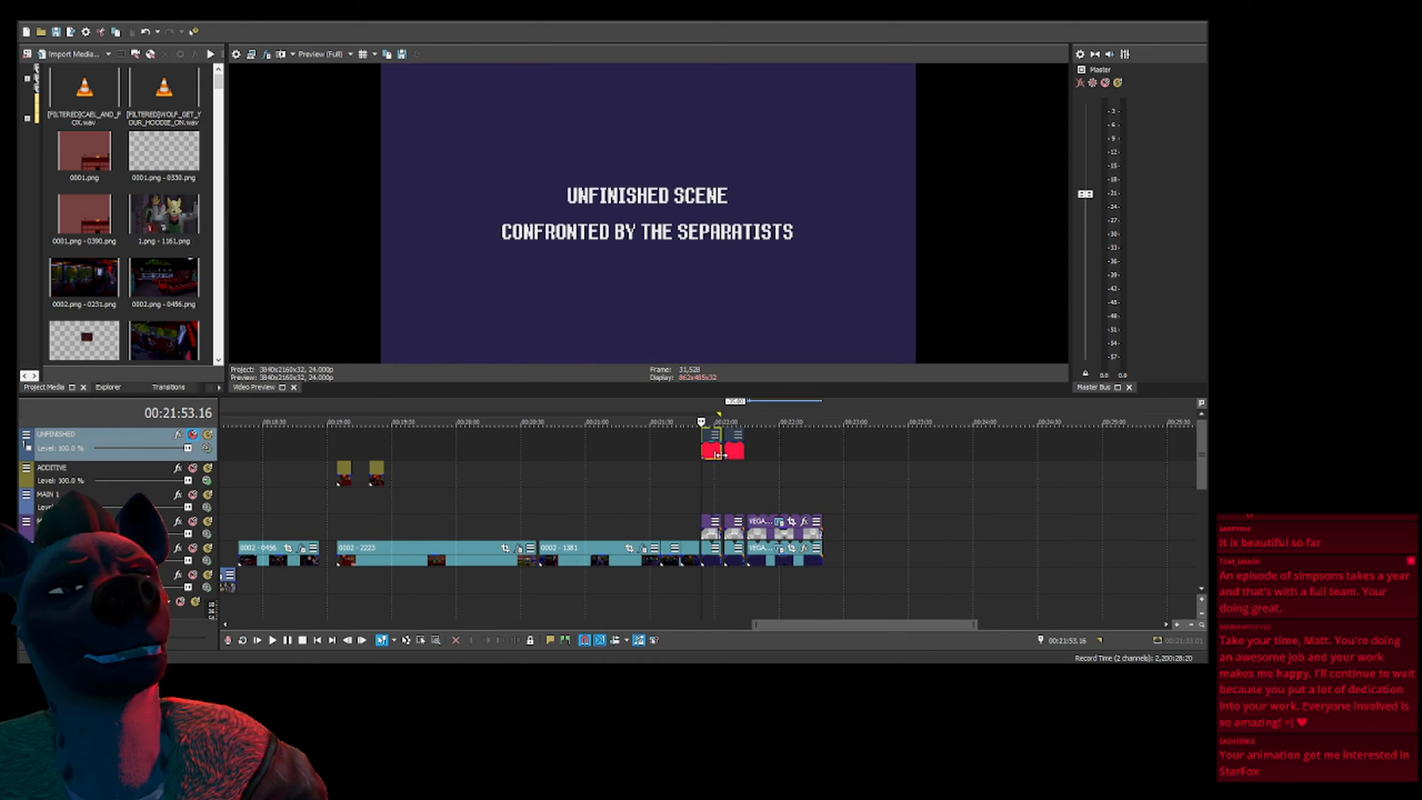
{"action": "left_click", "coordinate": [710, 451]}
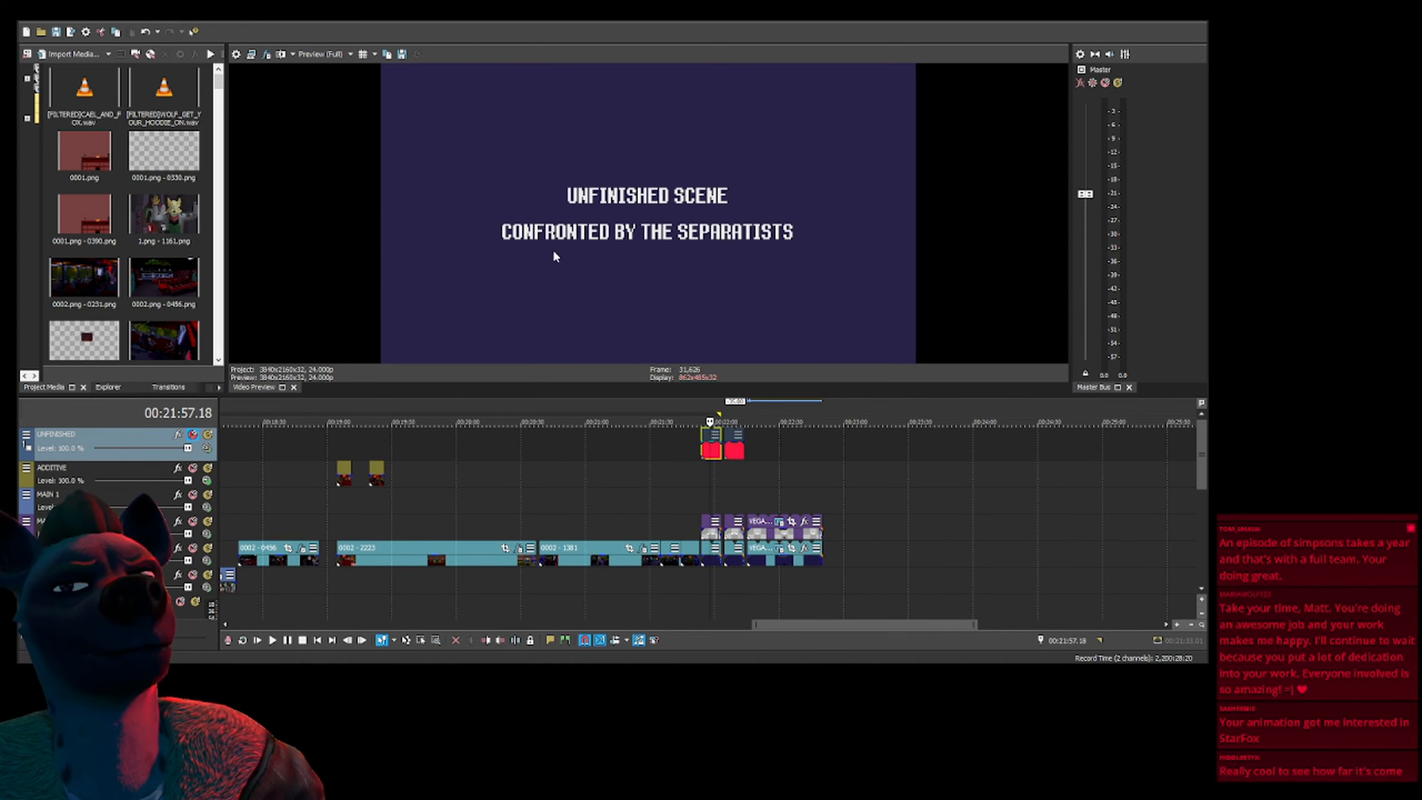
{"action": "left_click", "coordinate": [734, 450]}
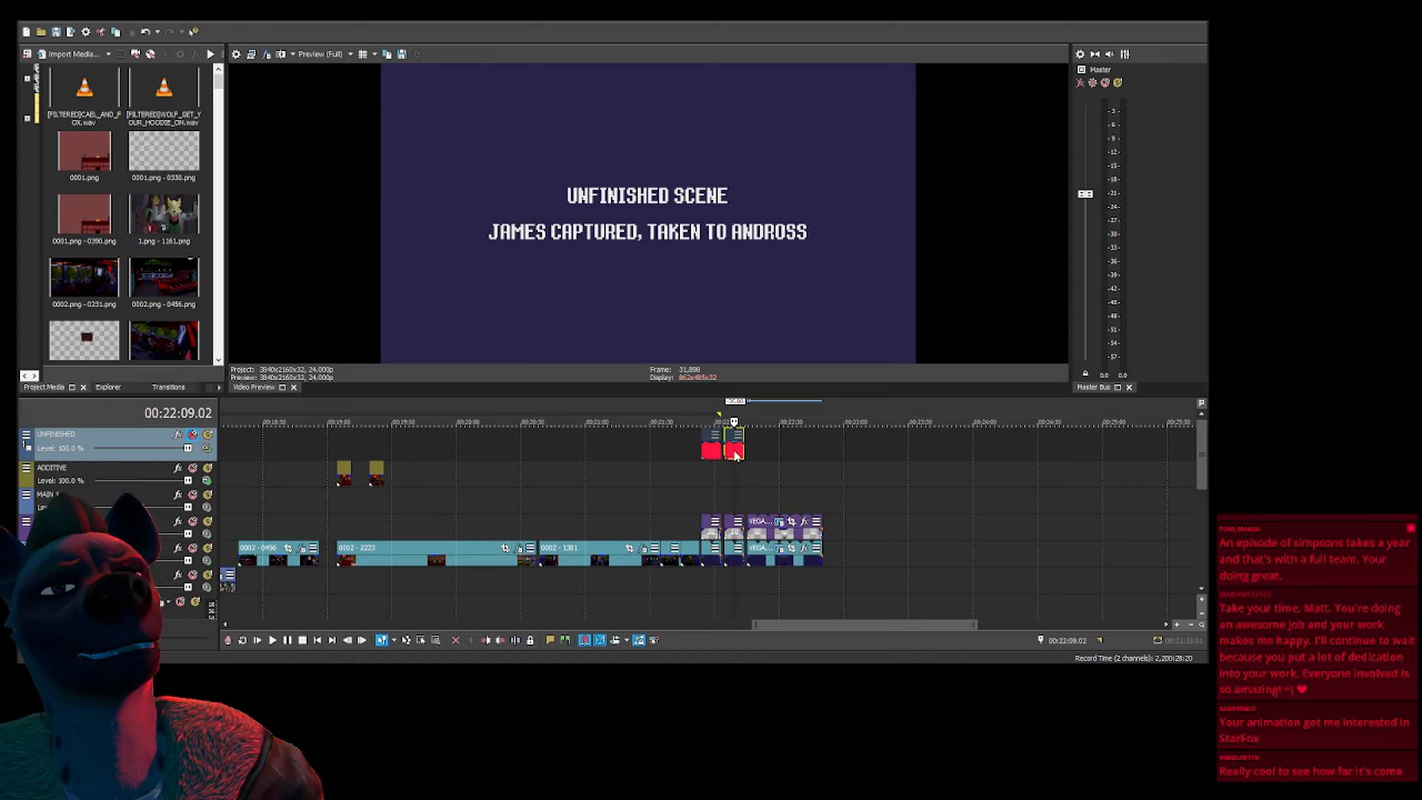
{"action": "scroll", "coordinate": [736, 480], "scroll_direction": "up", "scroll_amount": 3}
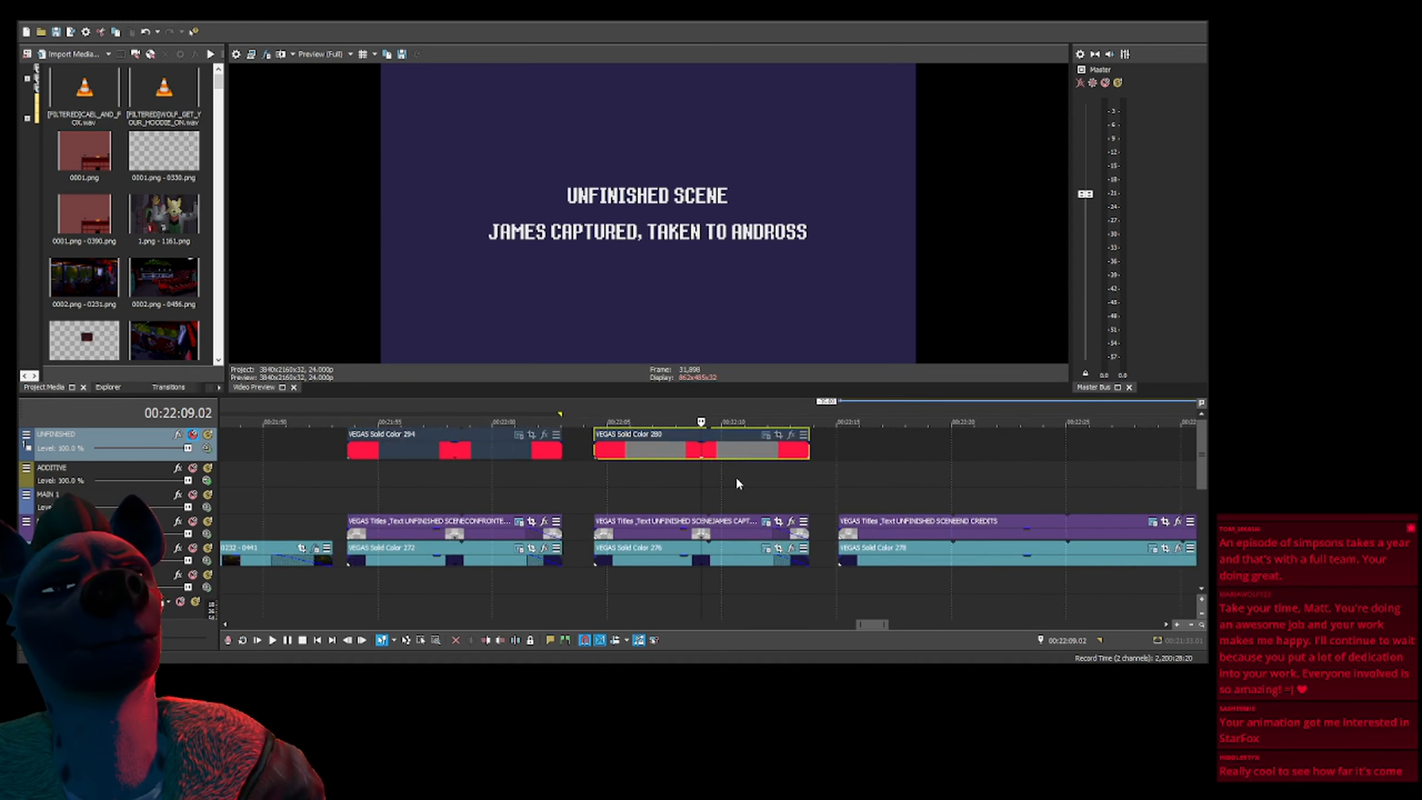
{"action": "scroll", "coordinate": [696, 474], "scroll_direction": "down", "scroll_amount": 6}
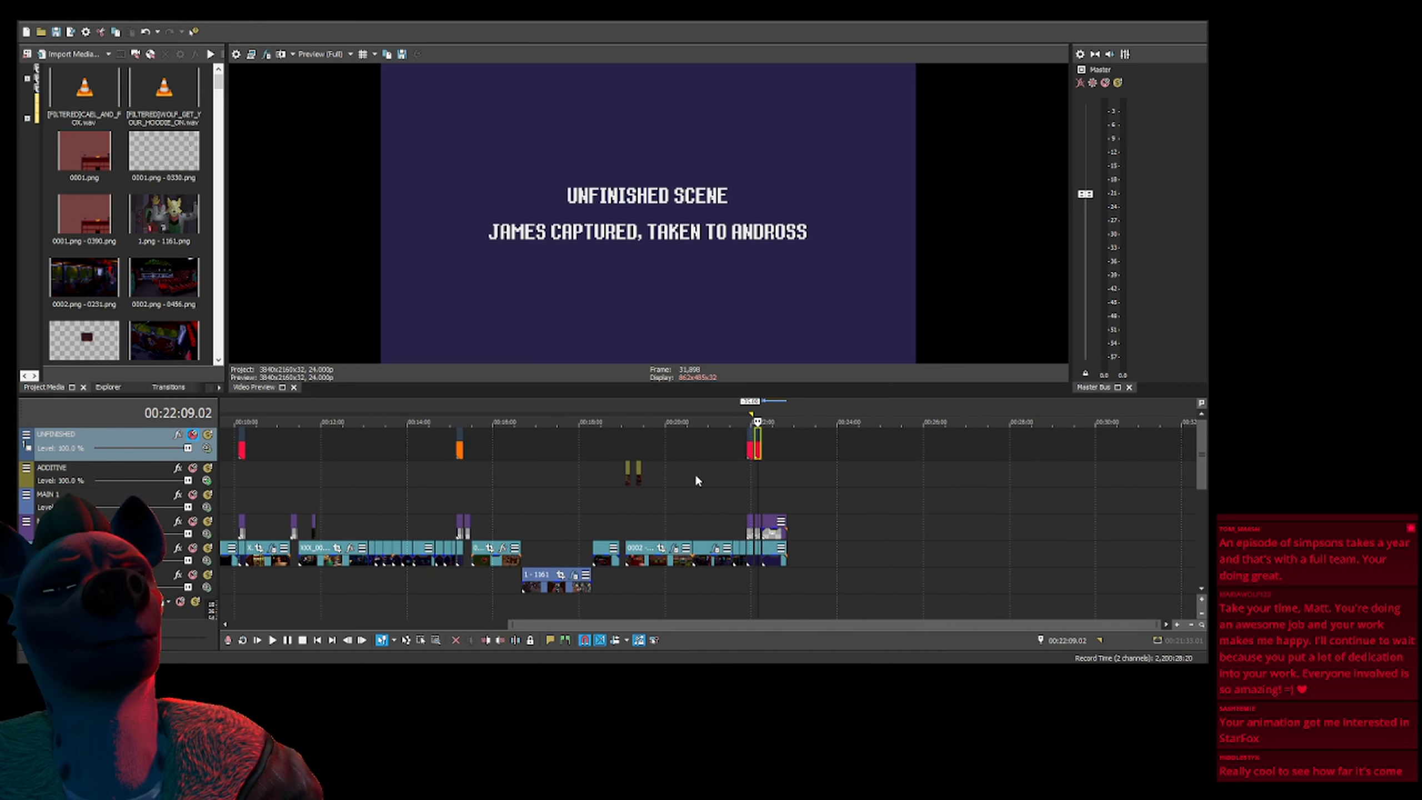
{"action": "left_click", "coordinate": [772, 488]}
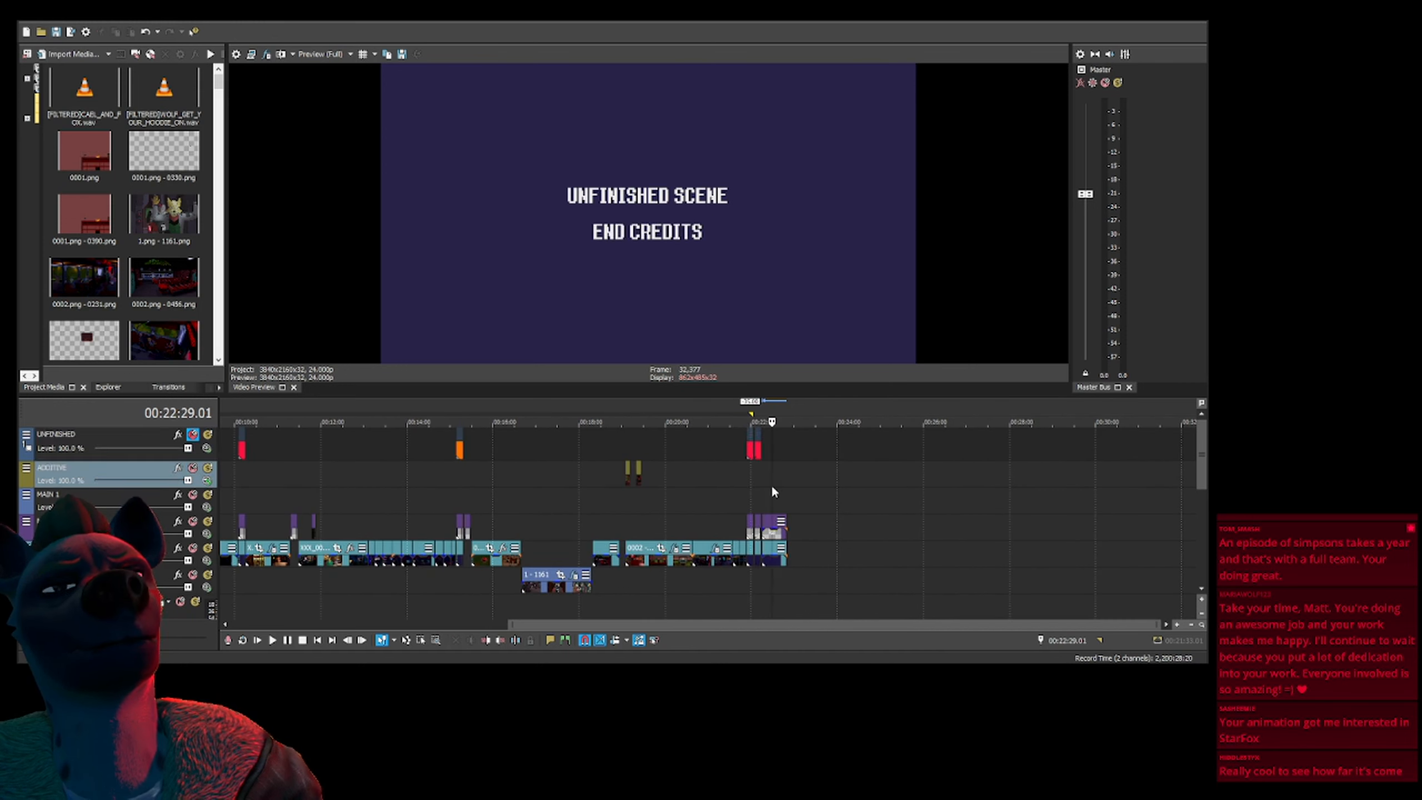
Examine the marked title cards backwards from "Wolf steals a greenie" through the mission briefing to the "Space Dynamics stand-off"
{"action": "left_click", "coordinate": [461, 477]}
{"action": "scroll", "coordinate": [729, 513], "scroll_direction": "down", "scroll_amount": 2}
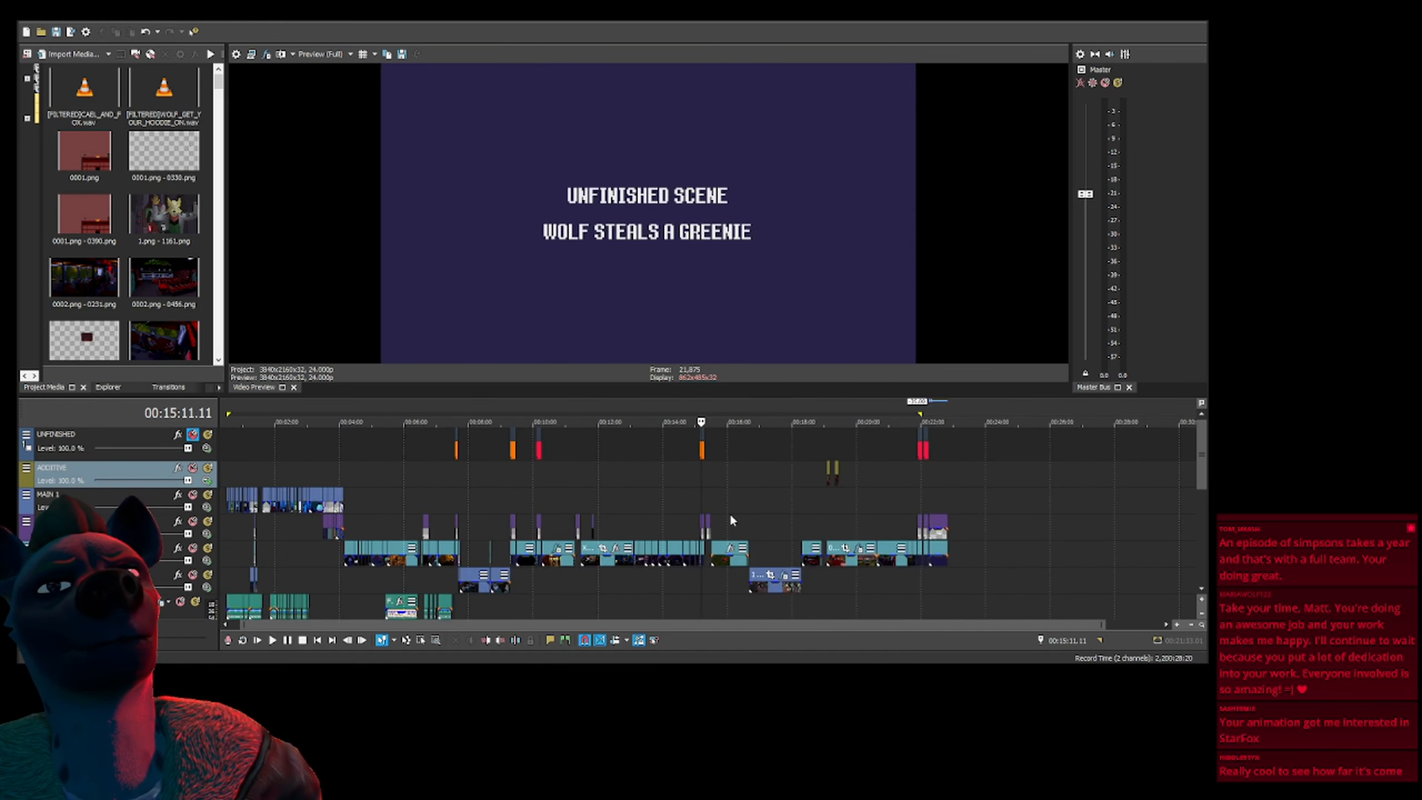
{"action": "scroll", "coordinate": [722, 512], "scroll_direction": "up", "scroll_amount": 1}
{"action": "scroll", "coordinate": [713, 510], "scroll_direction": "up", "scroll_amount": 2}
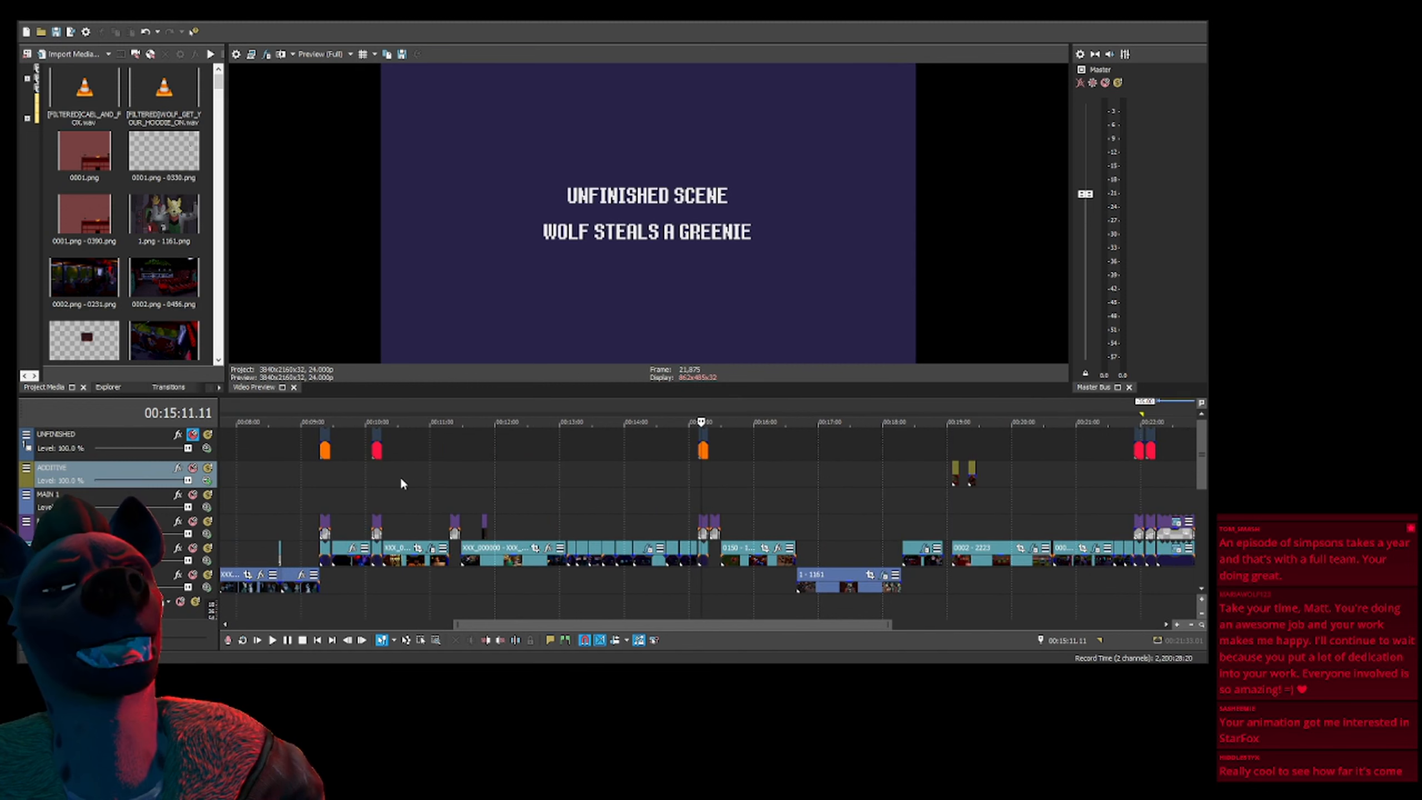
{"action": "left_click", "coordinate": [375, 448]}
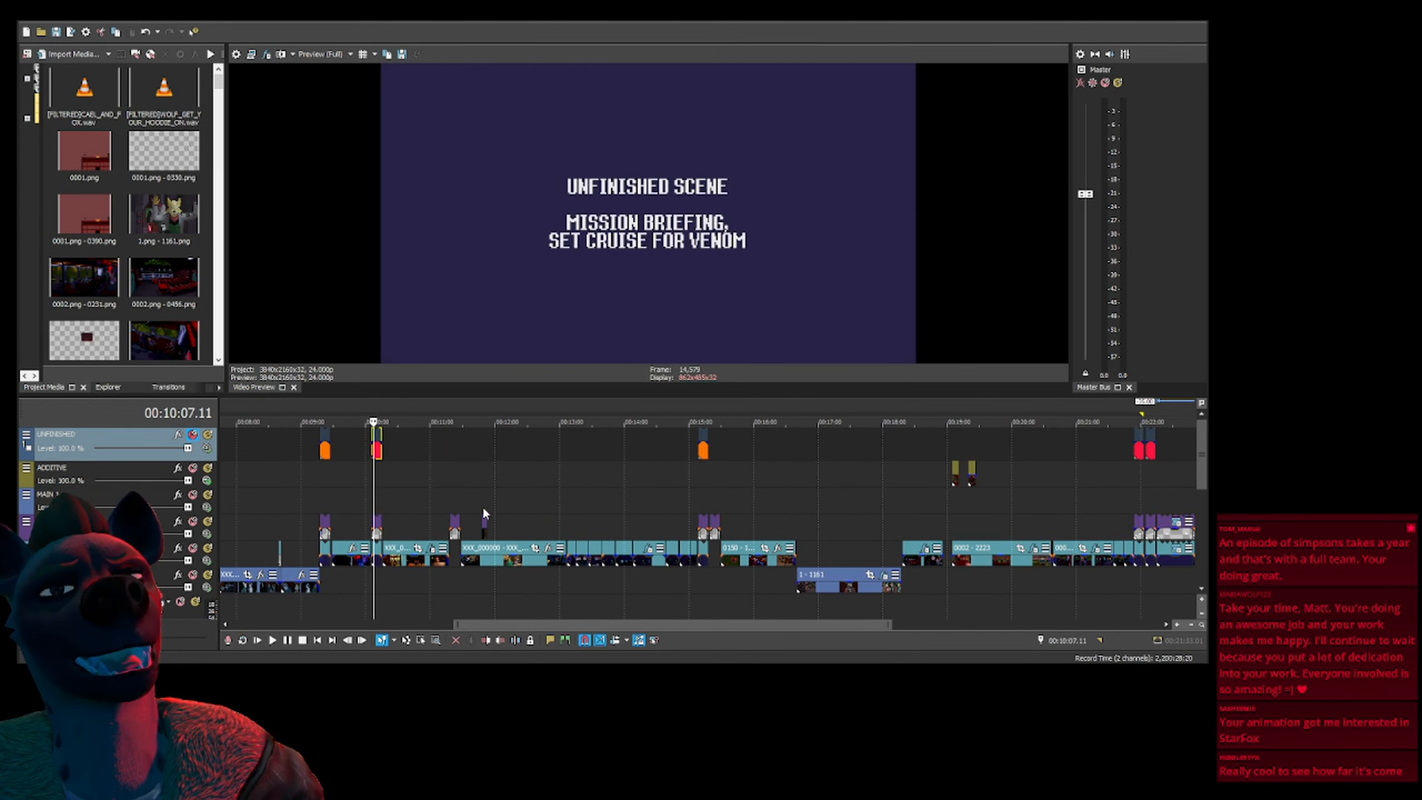
{"action": "scroll", "coordinate": [608, 491], "scroll_direction": "left", "scroll_amount": 3}
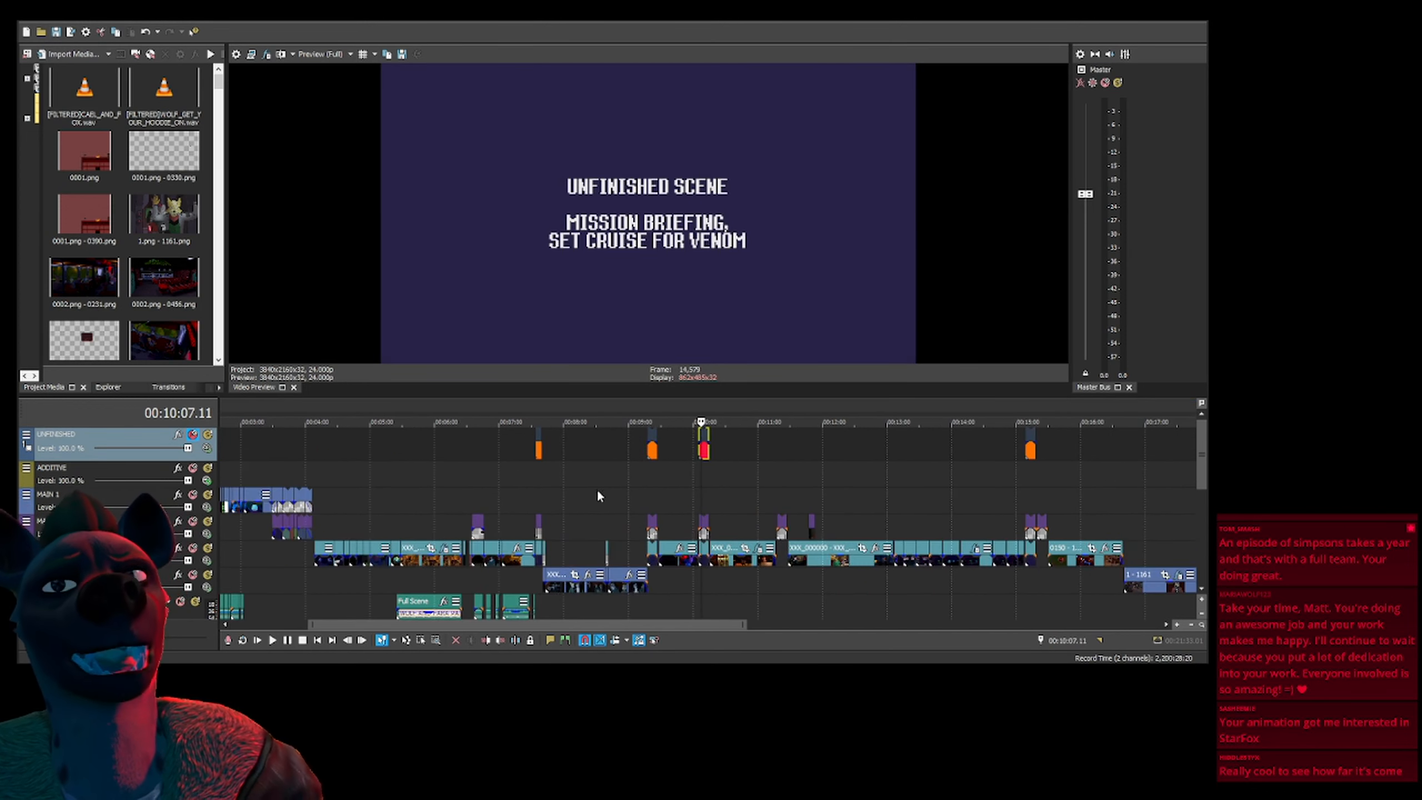
{"action": "scroll", "coordinate": [630, 489], "scroll_direction": "up", "scroll_amount": 1}
{"action": "scroll", "coordinate": [670, 481], "scroll_direction": "up", "scroll_amount": 1}
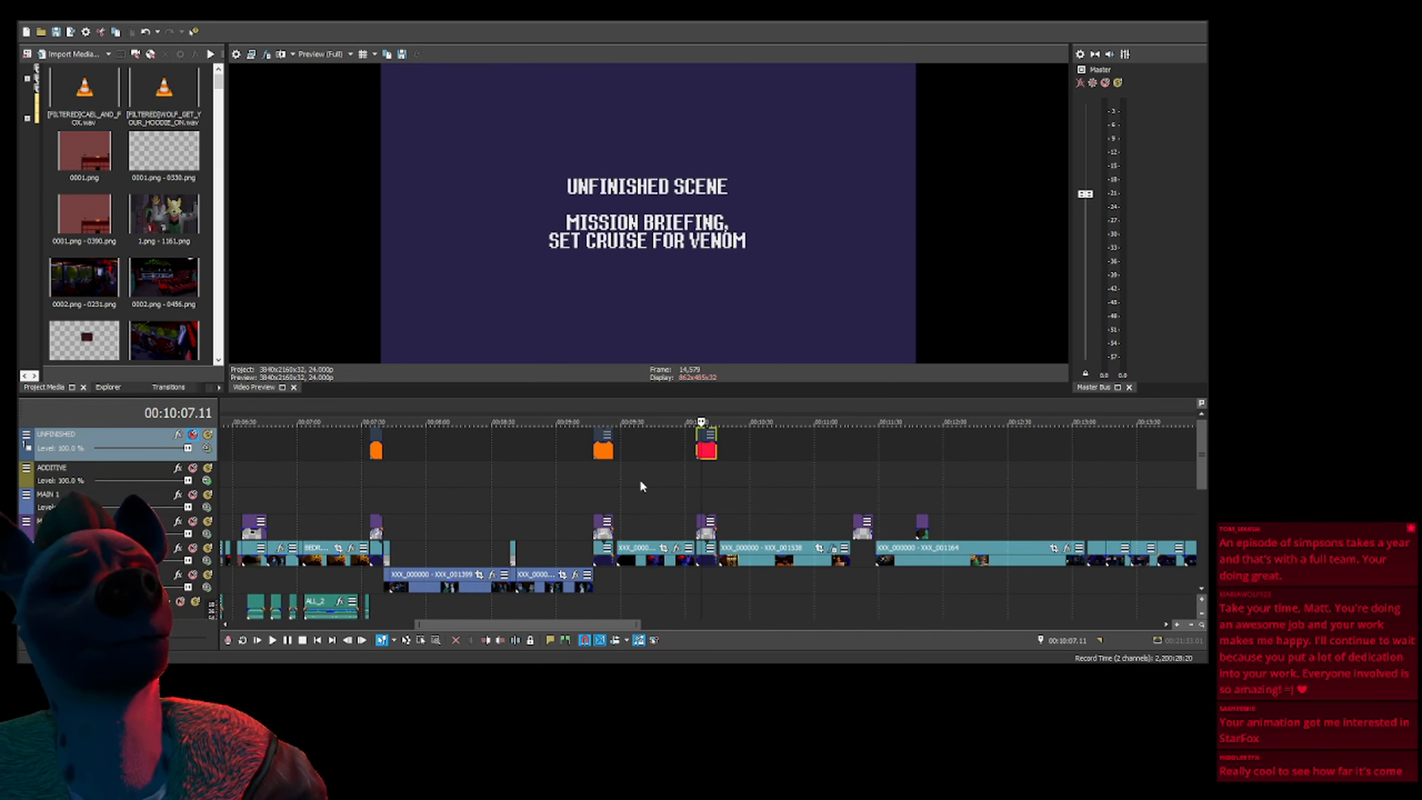
{"action": "left_click", "coordinate": [595, 449]}
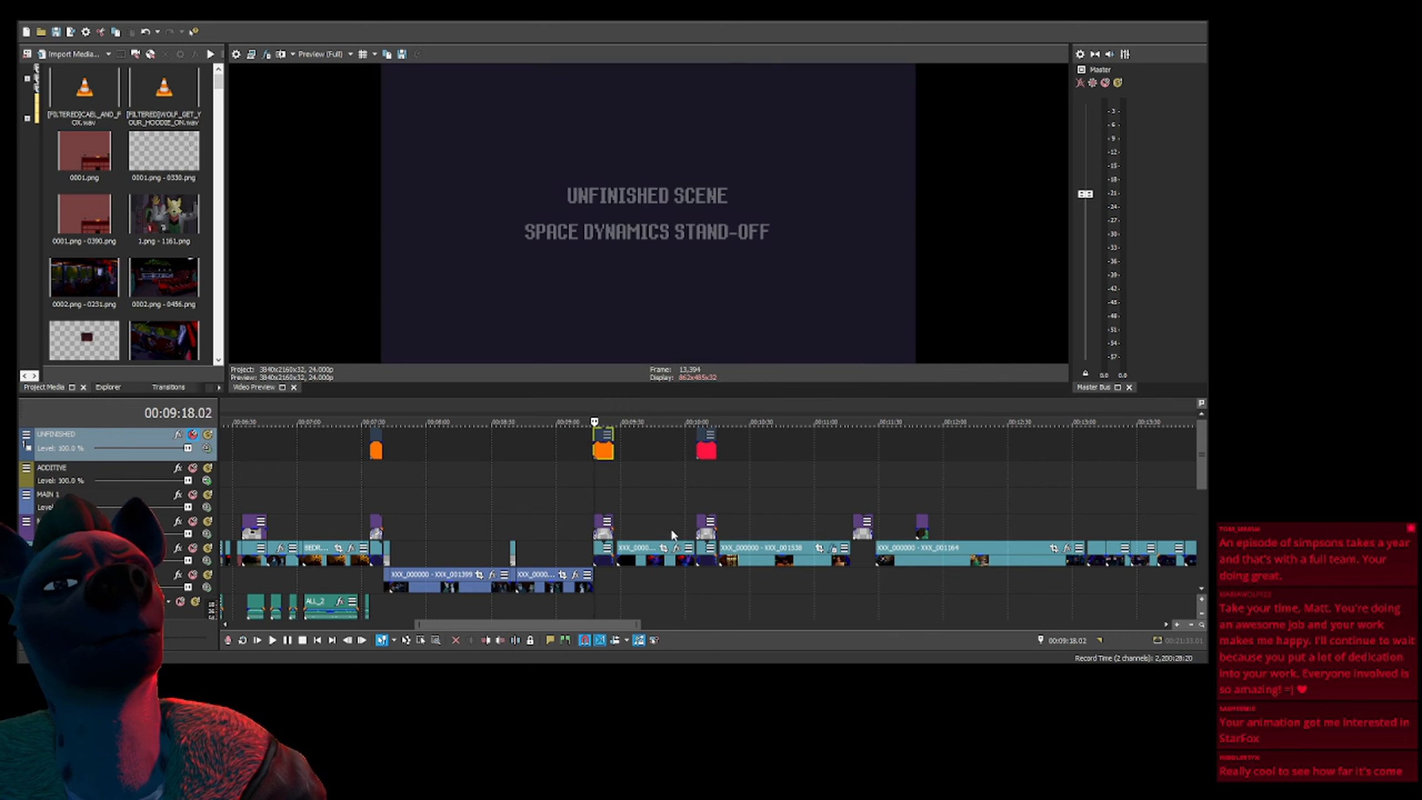
{"action": "key", "text": "space"}
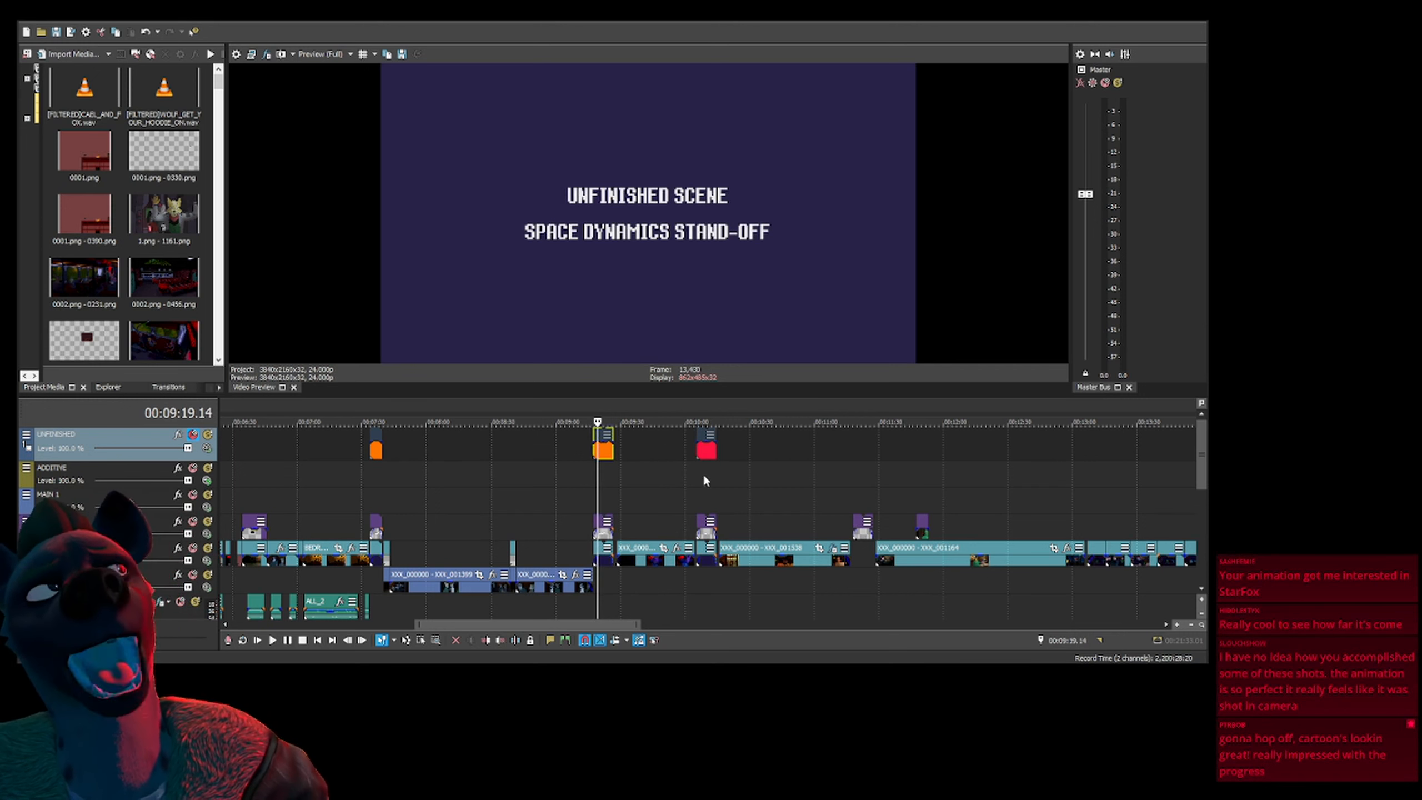
Review the first four marked unfinished scenes in order, from "Wolf and Fara try to sneak out" to "Wolf steals a greenie"
{"action": "left_click", "coordinate": [372, 443]}
{"action": "key", "text": "space"}
{"action": "key", "text": "space"}
{"action": "scroll", "coordinate": [707, 443], "scroll_direction": "down", "scroll_amount": 5}
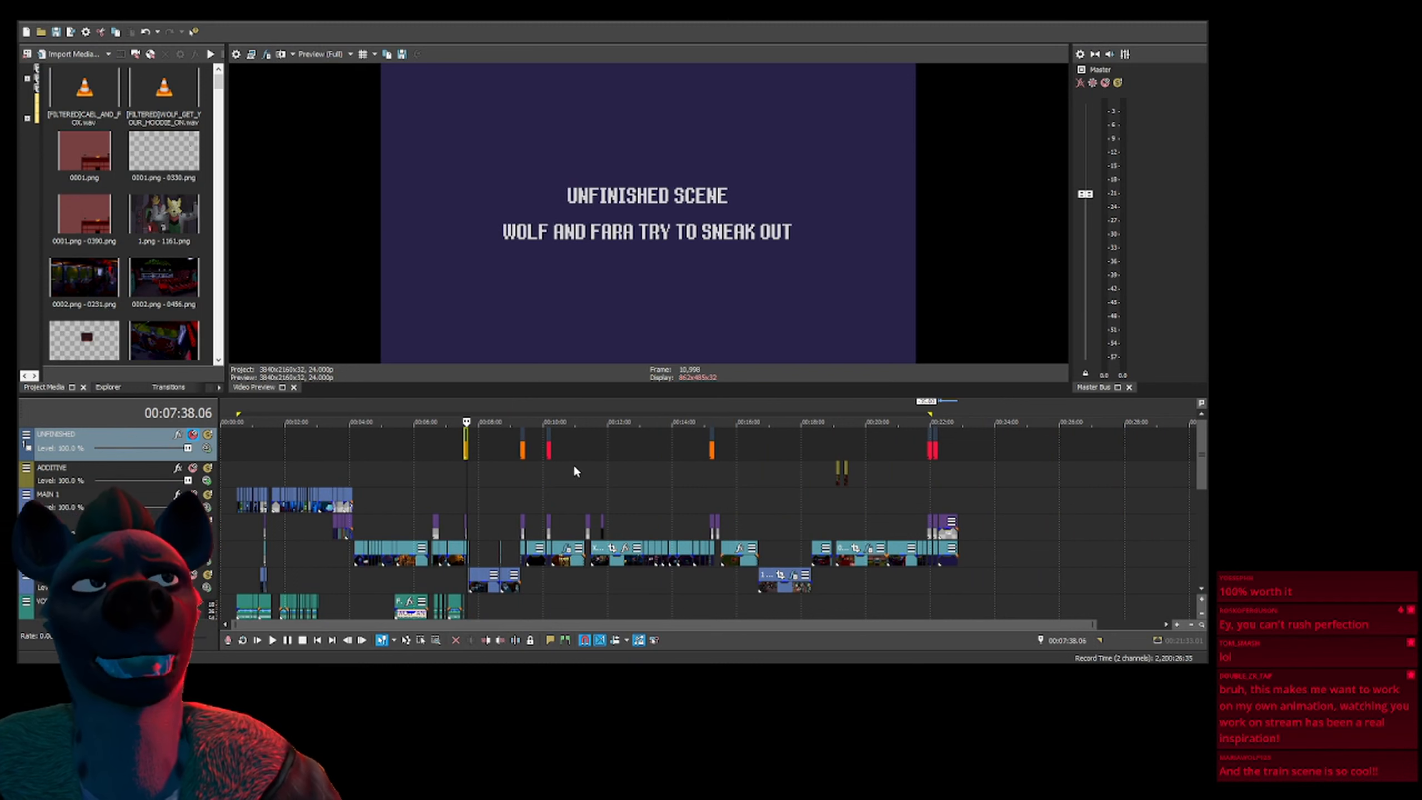
{"action": "left_click", "coordinate": [521, 446]}
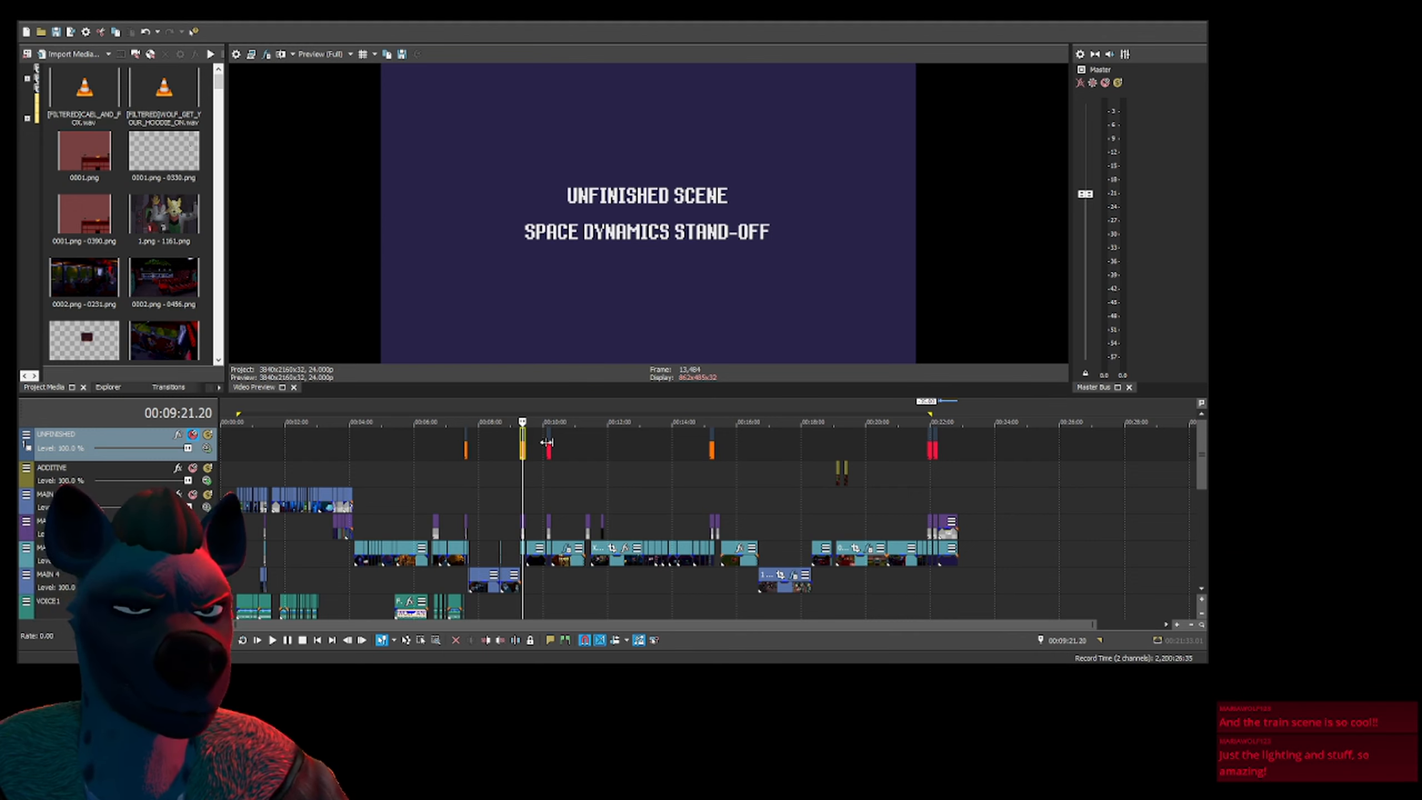
{"action": "left_click", "coordinate": [546, 443]}
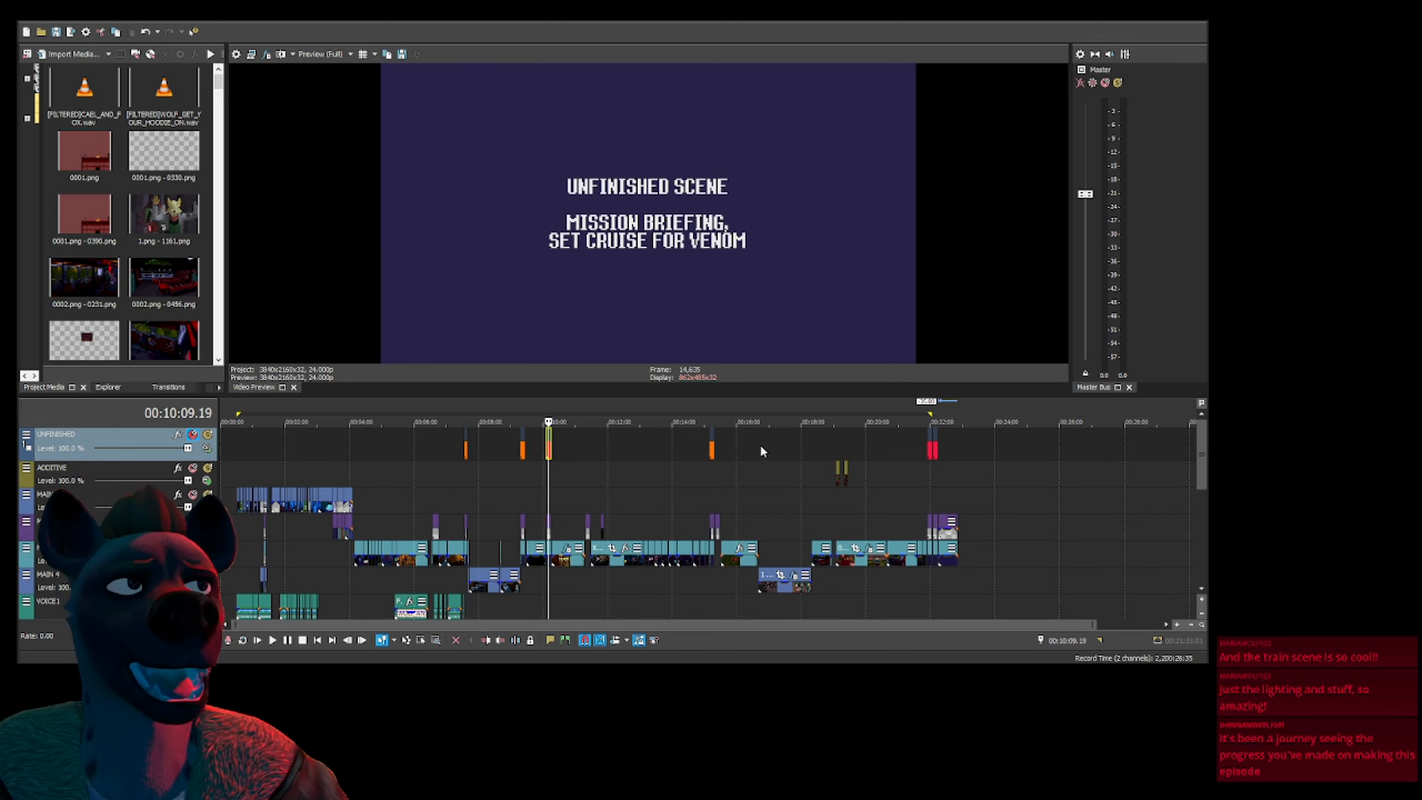
{"action": "left_click", "coordinate": [710, 445]}
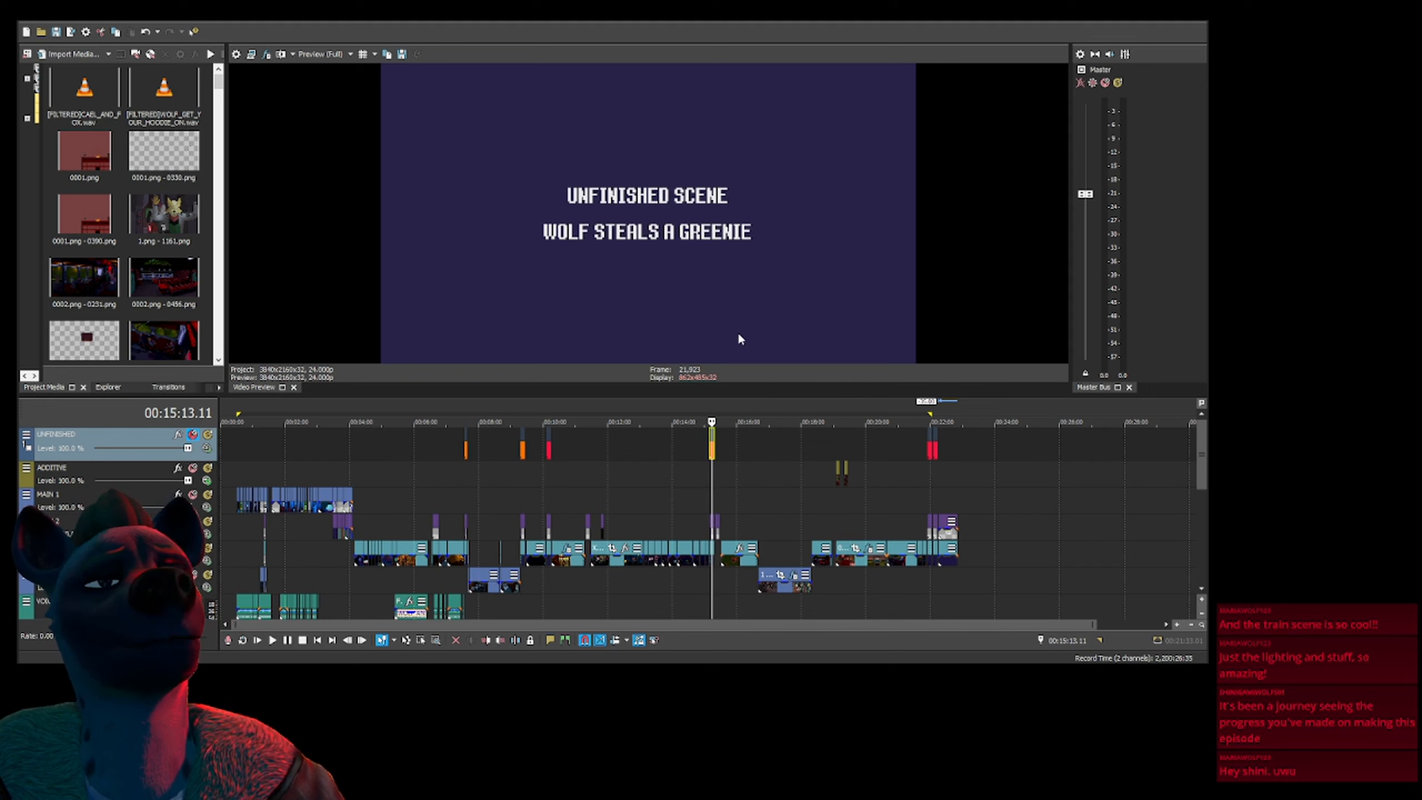
Recheck the four orange and red events between the sneak-out scene and the greenie theft on the UNFINISHED track
{"action": "left_click", "coordinate": [467, 446]}
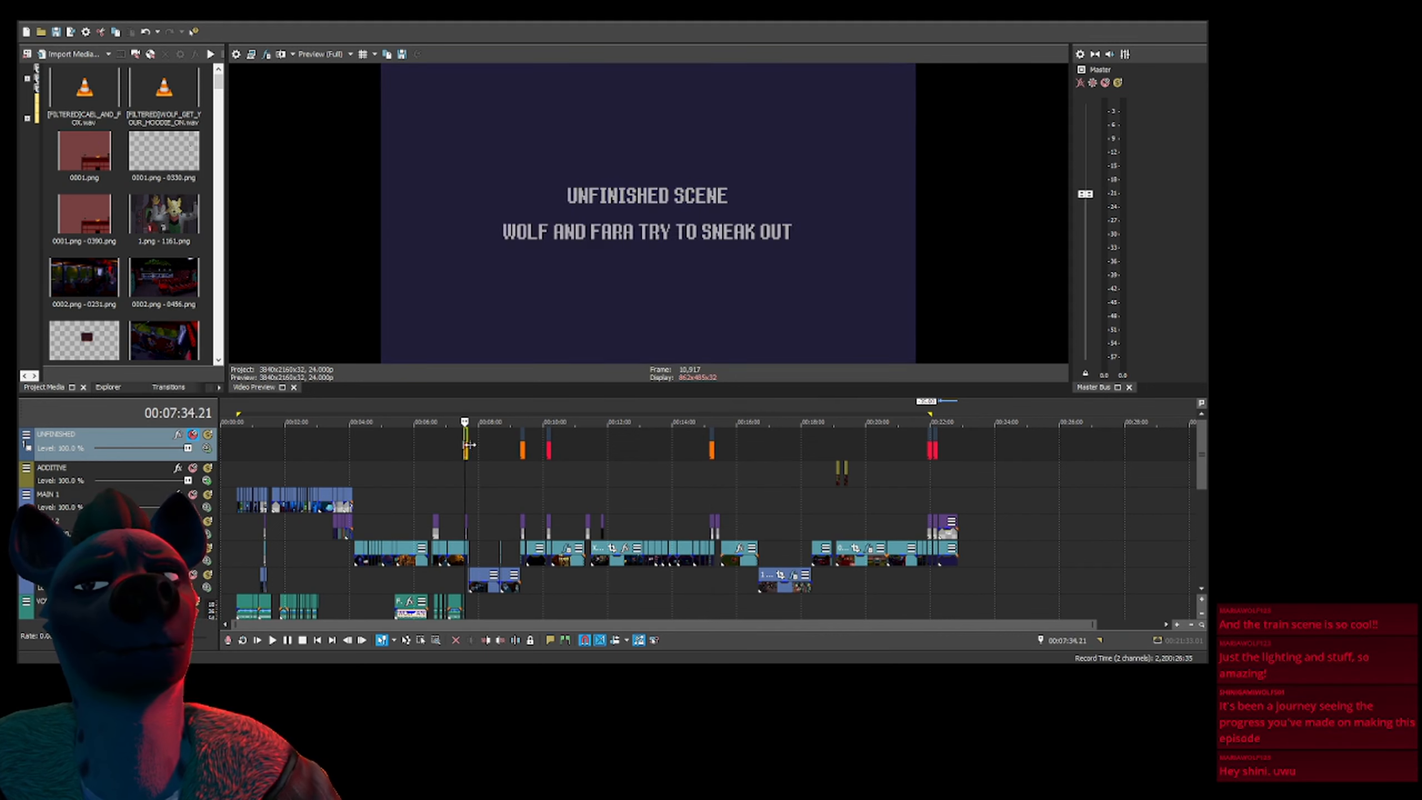
{"action": "left_click", "coordinate": [523, 449]}
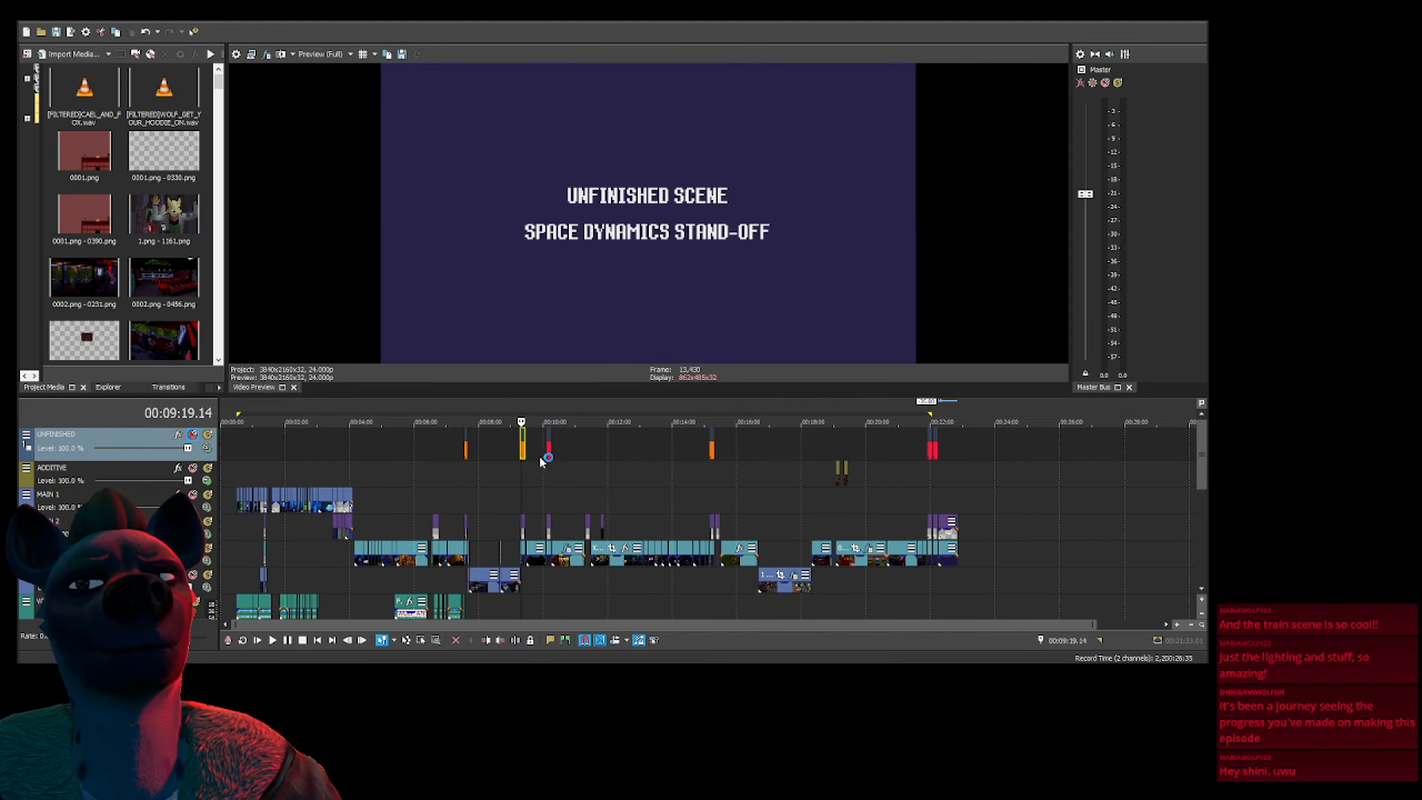
{"action": "left_click", "coordinate": [556, 449]}
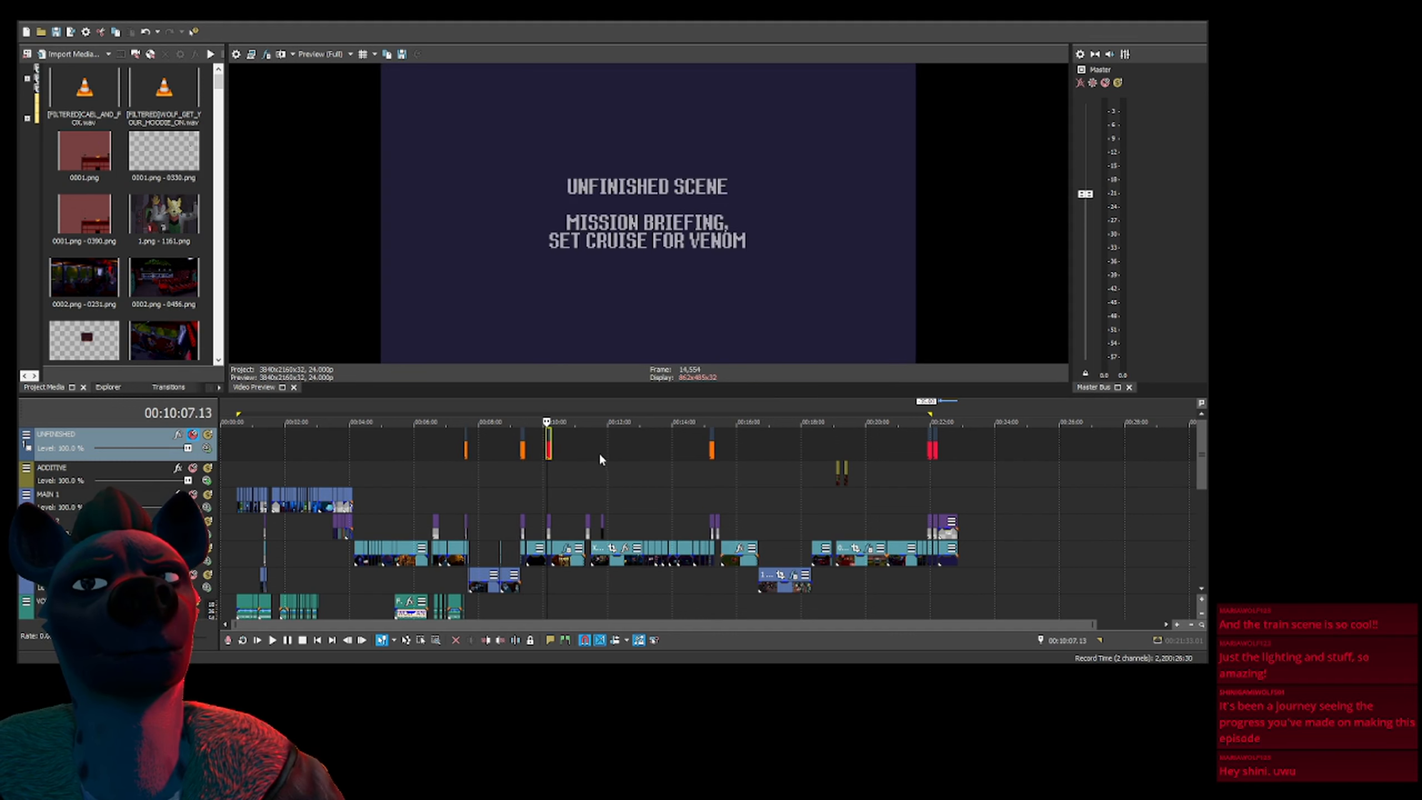
{"action": "left_click", "coordinate": [711, 448]}
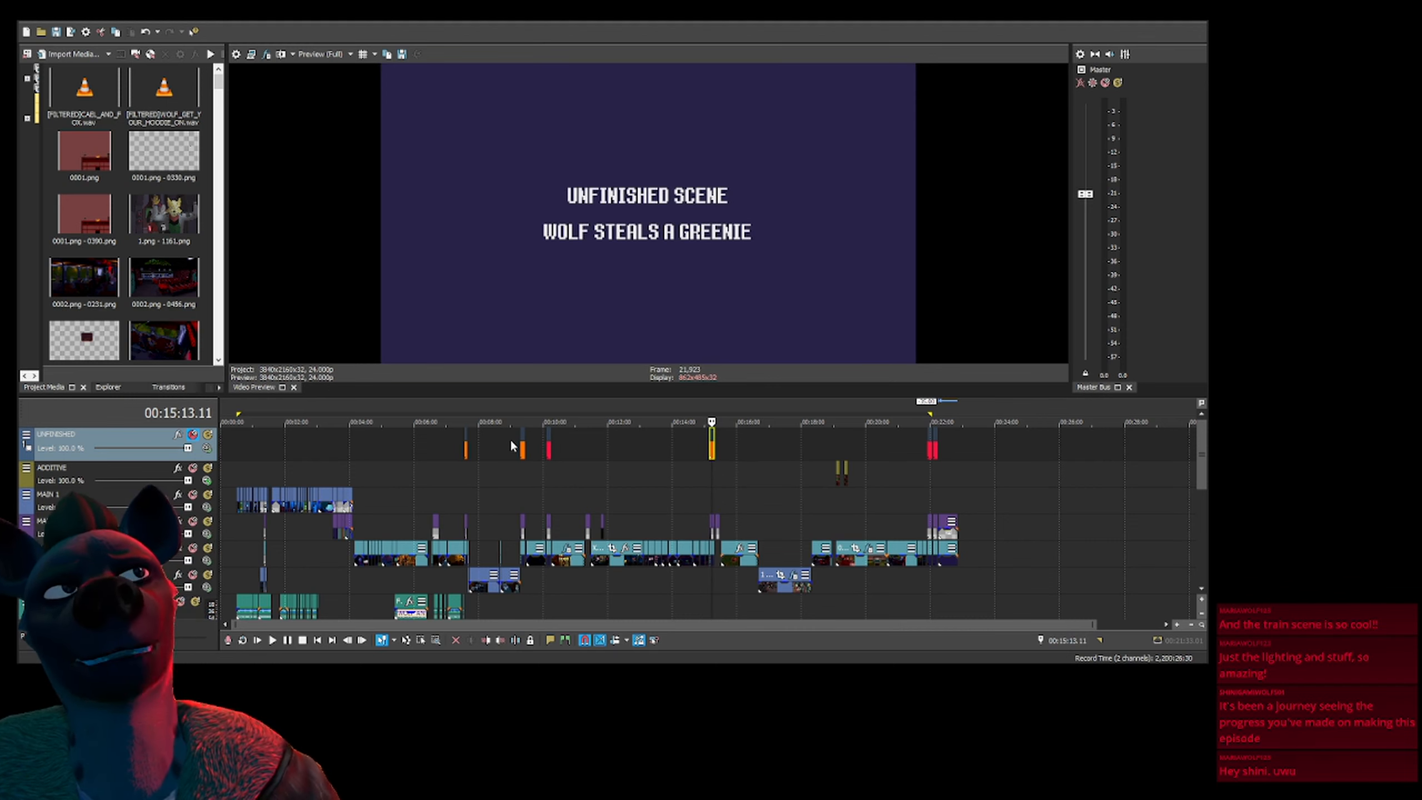
Run through every event on the UNFINISHED track, from the sneak-out scene to "James captured, taken to Andross"
{"action": "left_click", "coordinate": [463, 449]}
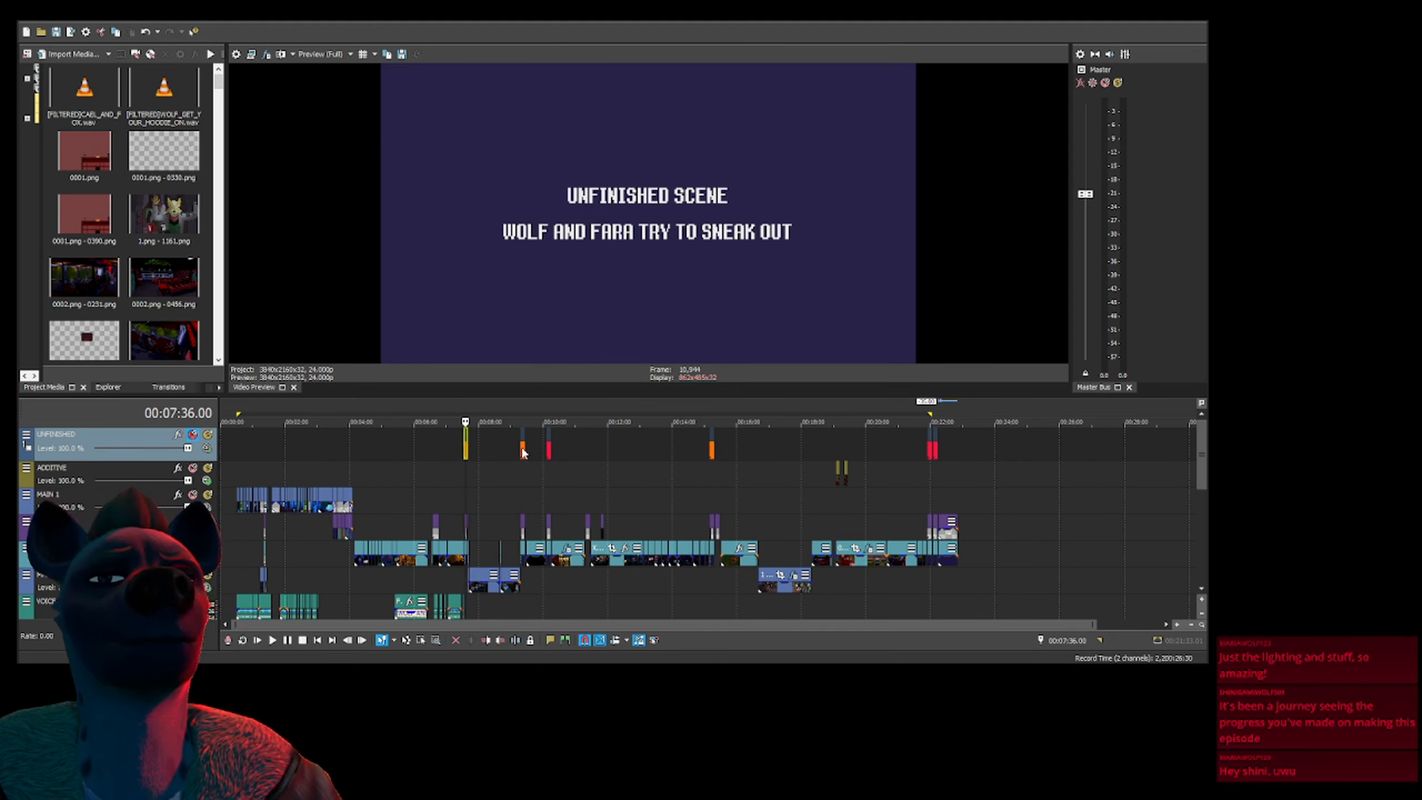
{"action": "left_click", "coordinate": [523, 448]}
{"action": "left_click", "coordinate": [548, 448]}
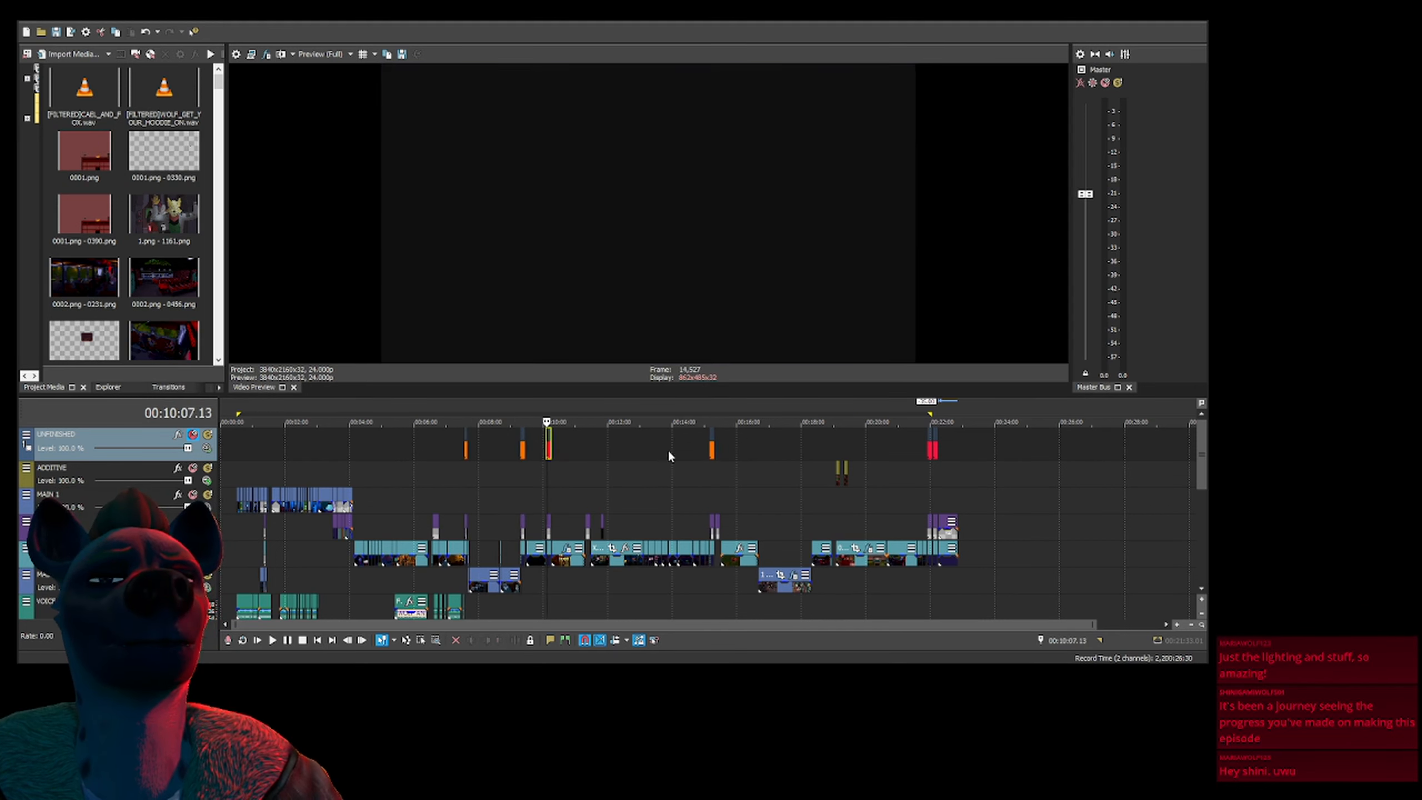
{"action": "left_click", "coordinate": [712, 448]}
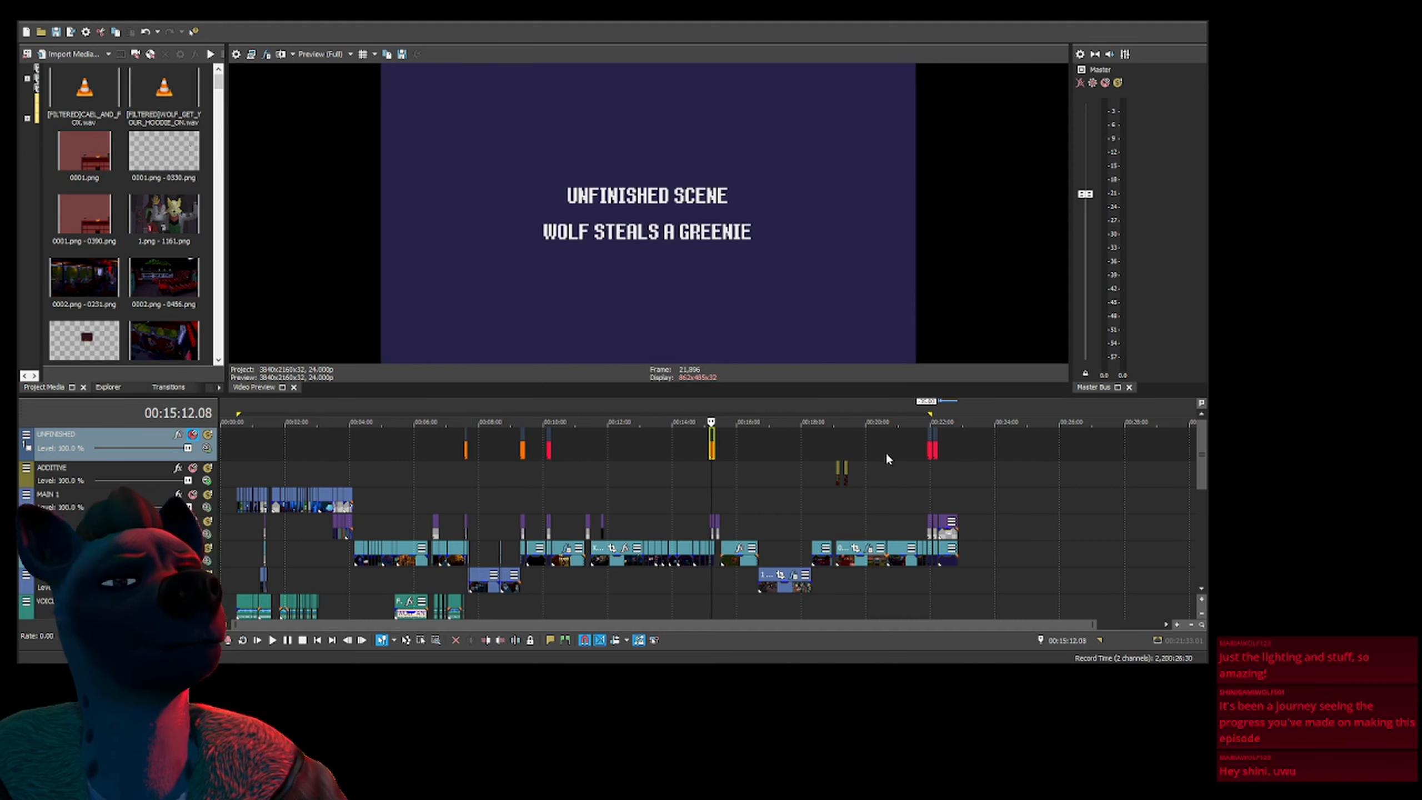
{"action": "left_click", "coordinate": [927, 449]}
{"action": "left_click", "coordinate": [933, 452]}
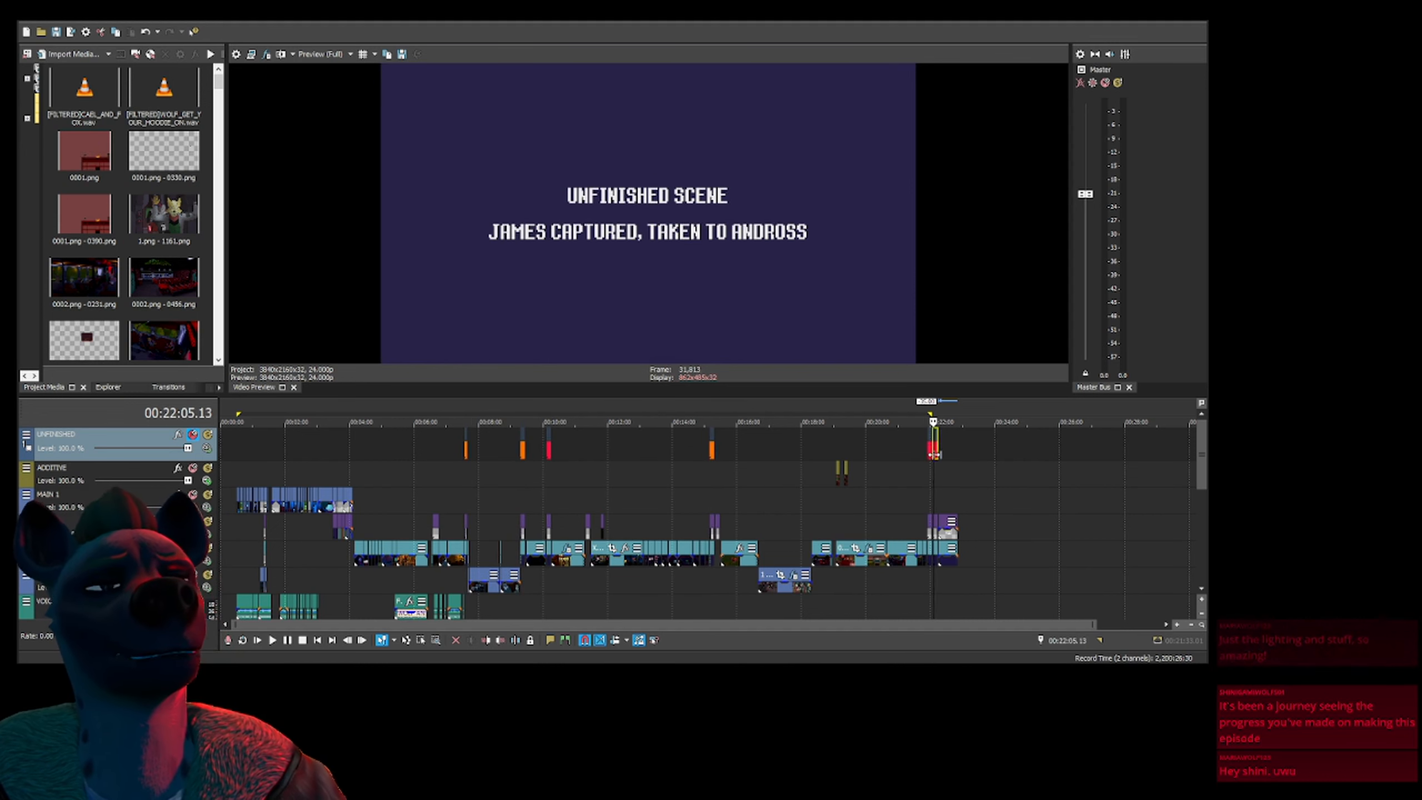
{"action": "left_click", "coordinate": [934, 466]}
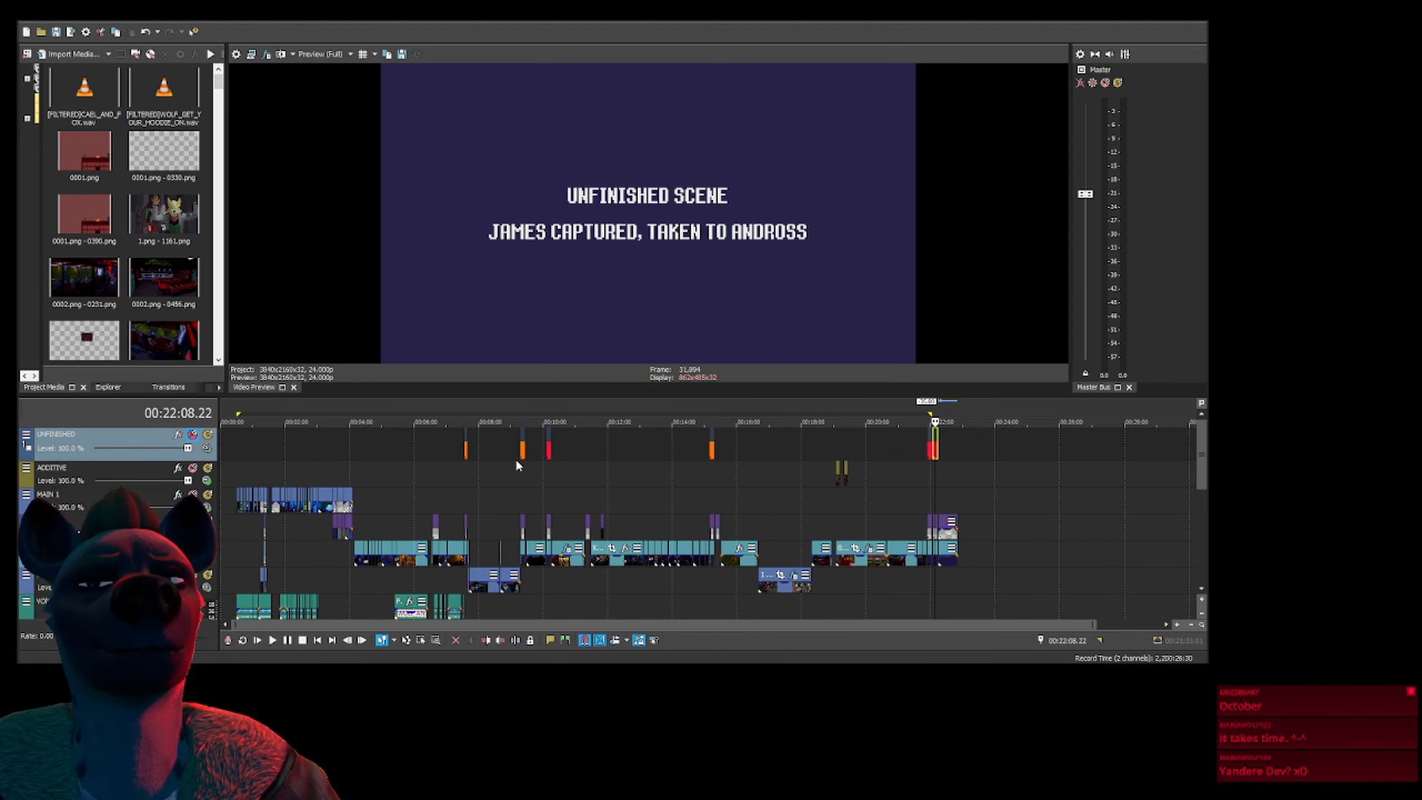
Examine finished shots around the "Space Dynamics stand-off" marker and between the mission briefing and greenie theft markers
{"action": "left_click", "coordinate": [545, 470]}
{"action": "left_click", "coordinate": [518, 472]}
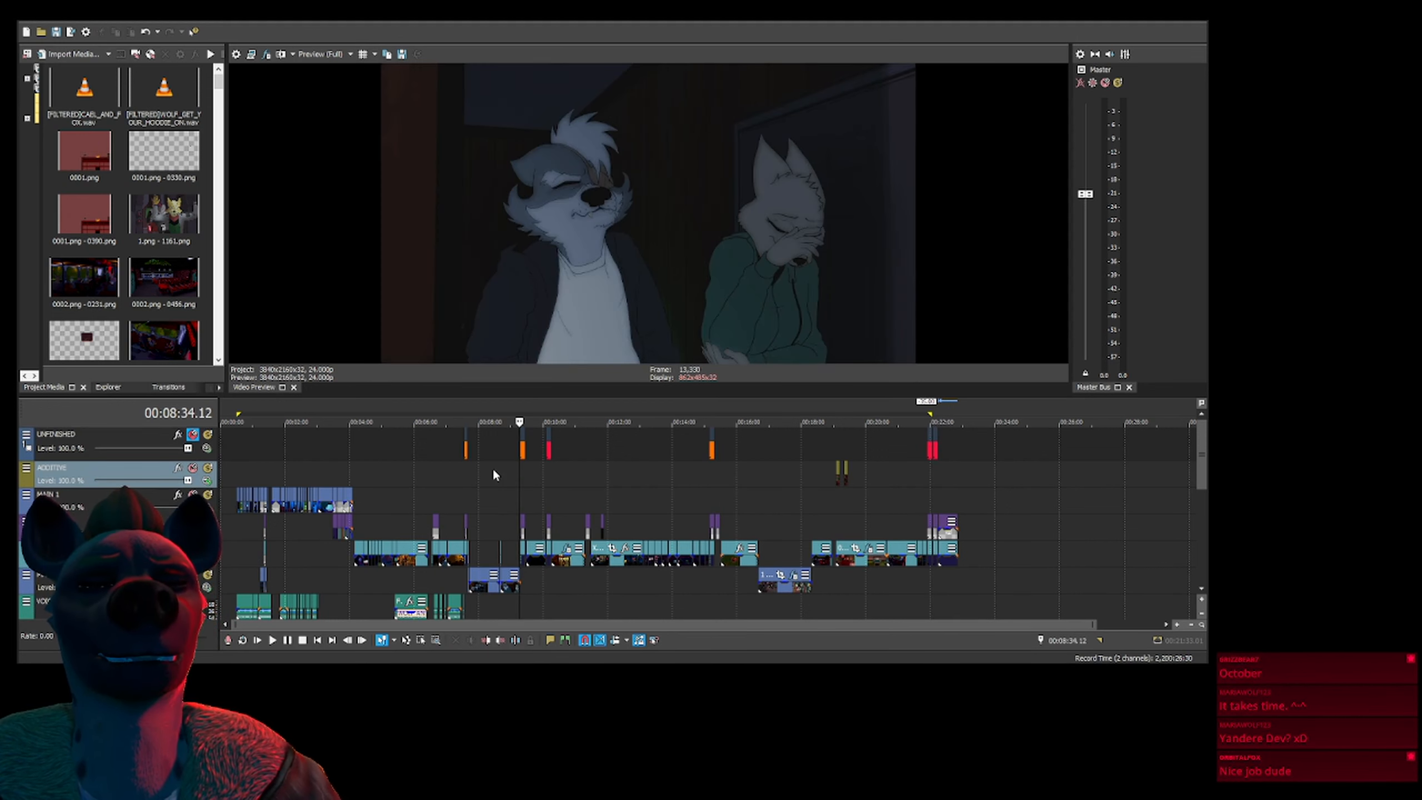
{"action": "left_click", "coordinate": [493, 472]}
{"action": "left_click", "coordinate": [489, 472]}
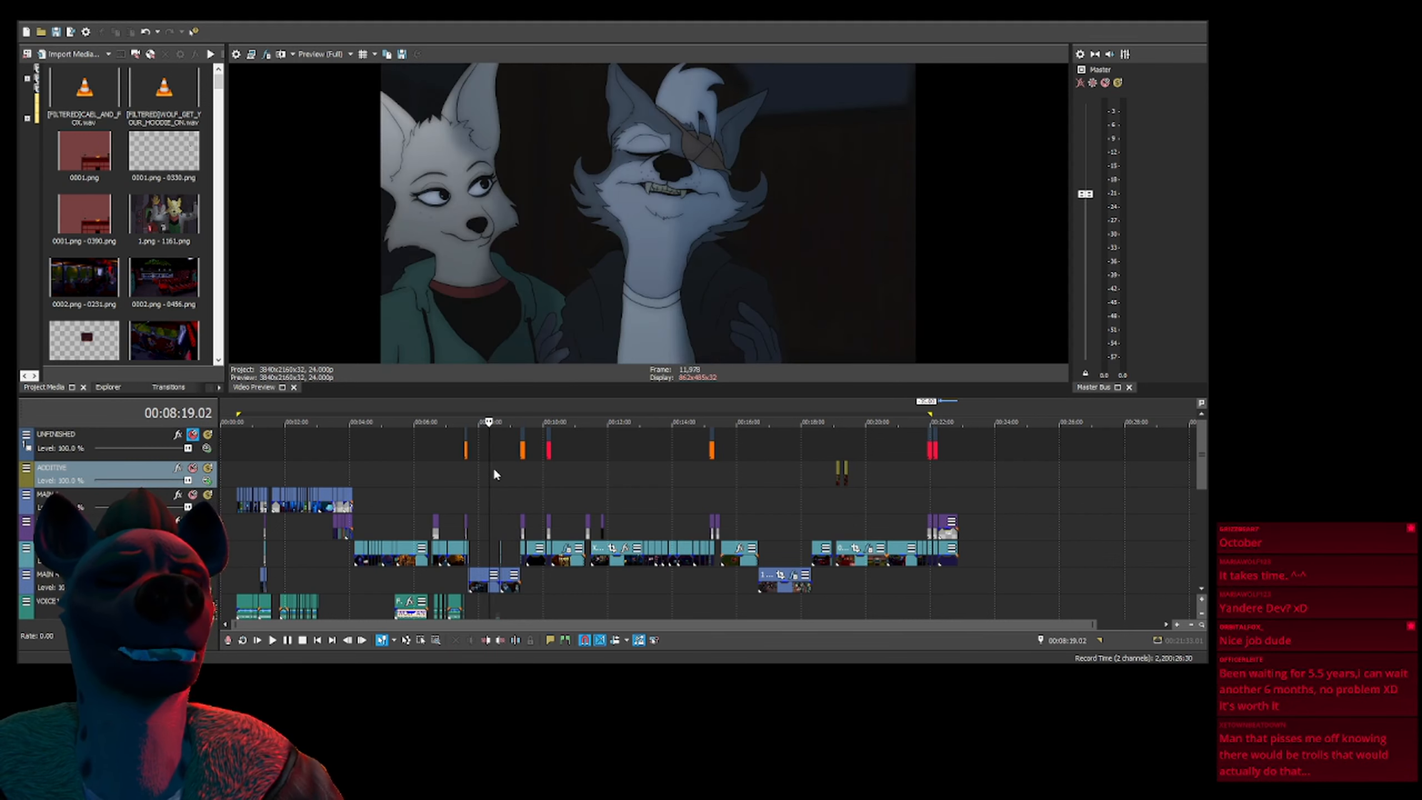
{"action": "left_click", "coordinate": [498, 471]}
{"action": "left_click", "coordinate": [635, 470]}
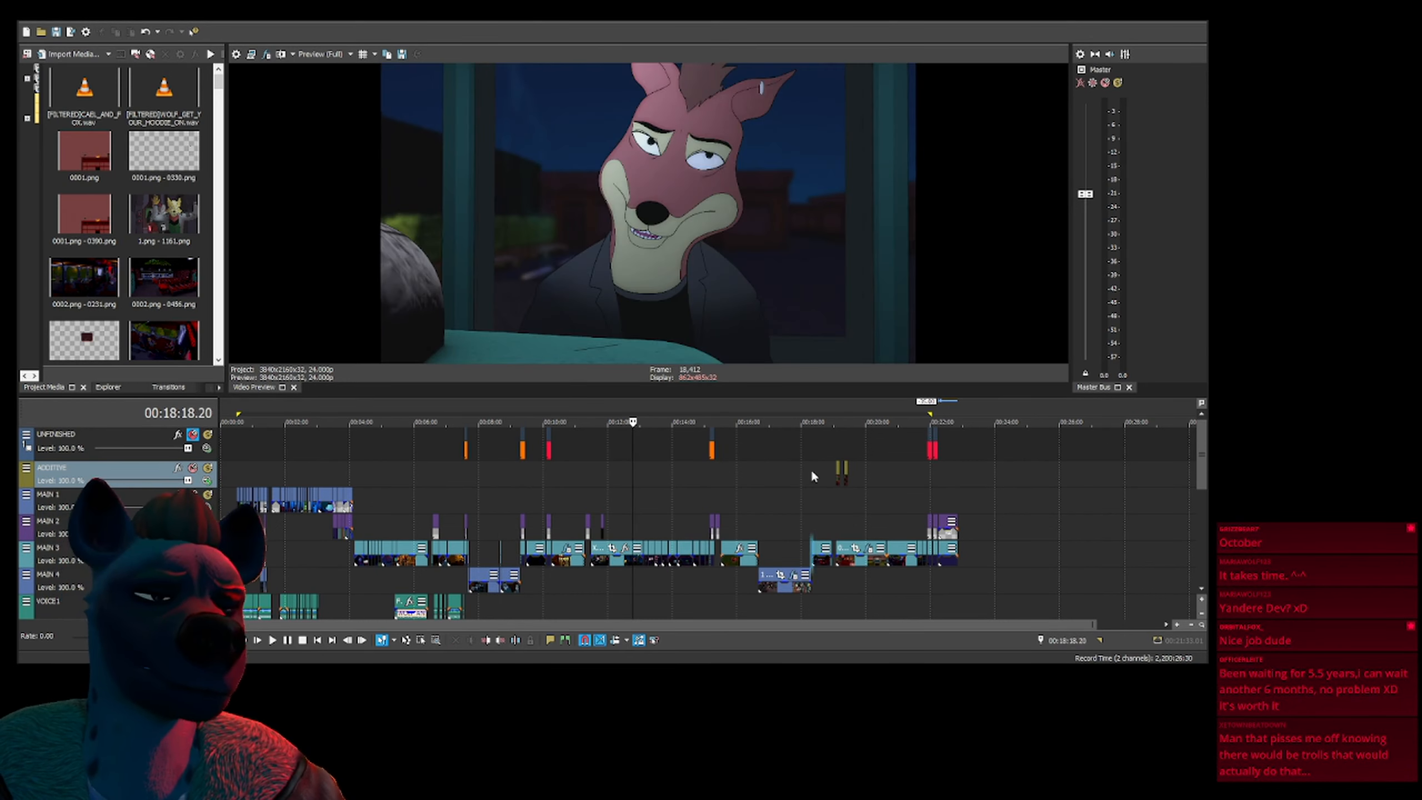
Examine the footage leading up to the two events on the ADDITIVE track, advancing to about 00:18:39
{"action": "left_click", "coordinate": [812, 475]}
{"action": "key", "text": "Right"}
{"action": "key", "text": "Right"}
{"action": "key", "text": "Right"}
{"action": "key", "text": "Right"}
{"action": "key", "text": "Right"}
{"action": "key", "text": "Right"}
{"action": "key", "text": "Right"}
{"action": "key", "text": "Right"}
{"action": "key", "text": "Right"}
{"action": "key", "text": "Right"}
{"action": "key", "text": "Right"}
{"action": "key", "text": "Right"}
{"action": "key", "text": "Right"}
{"action": "key", "text": "Right"}
{"action": "key", "text": "Right"}
{"action": "key", "text": "Right"}
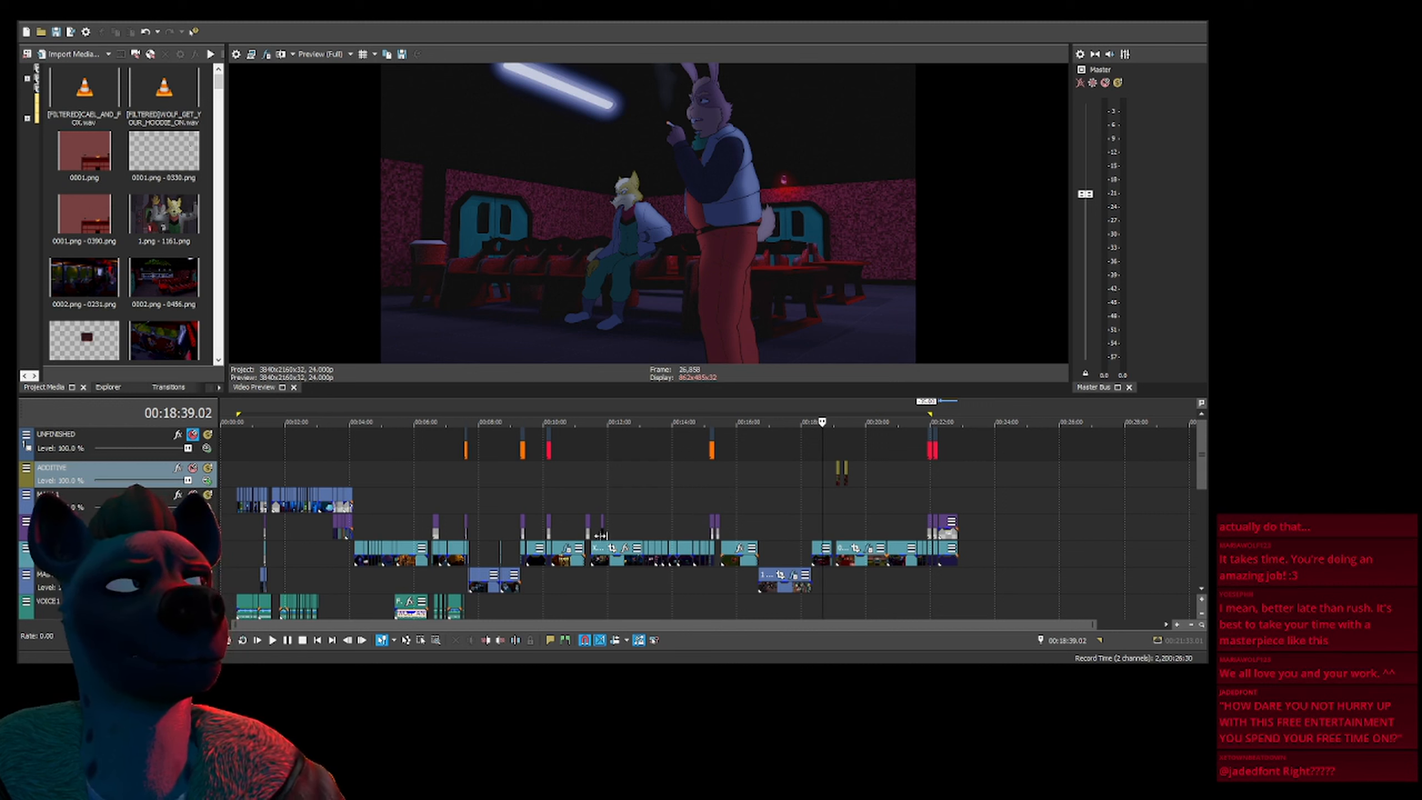
Go through the unfinished-scene title cards once more, from just before the sneak-out scene to James's capture
{"action": "left_click", "coordinate": [457, 478]}
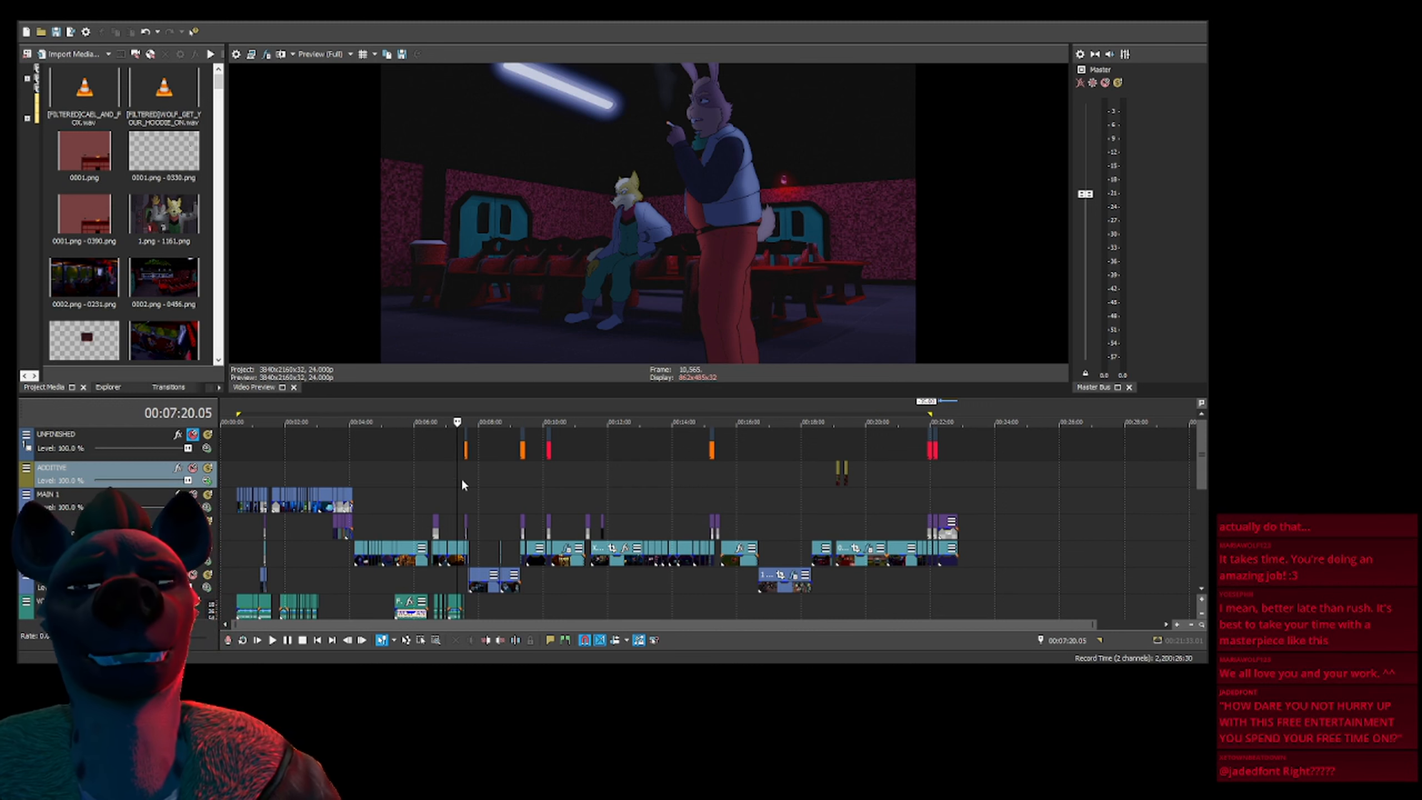
{"action": "left_click", "coordinate": [464, 448]}
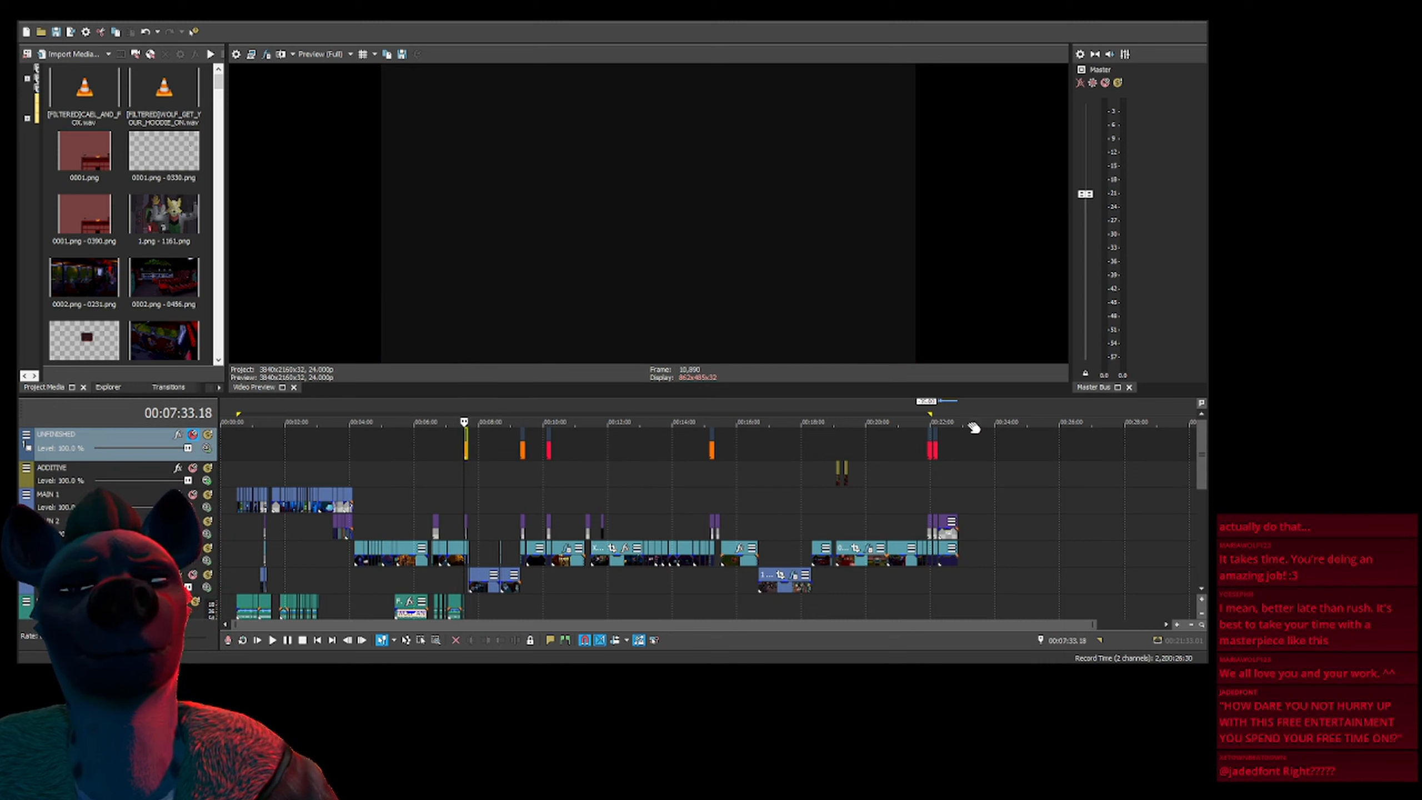
{"action": "key", "text": "space"}
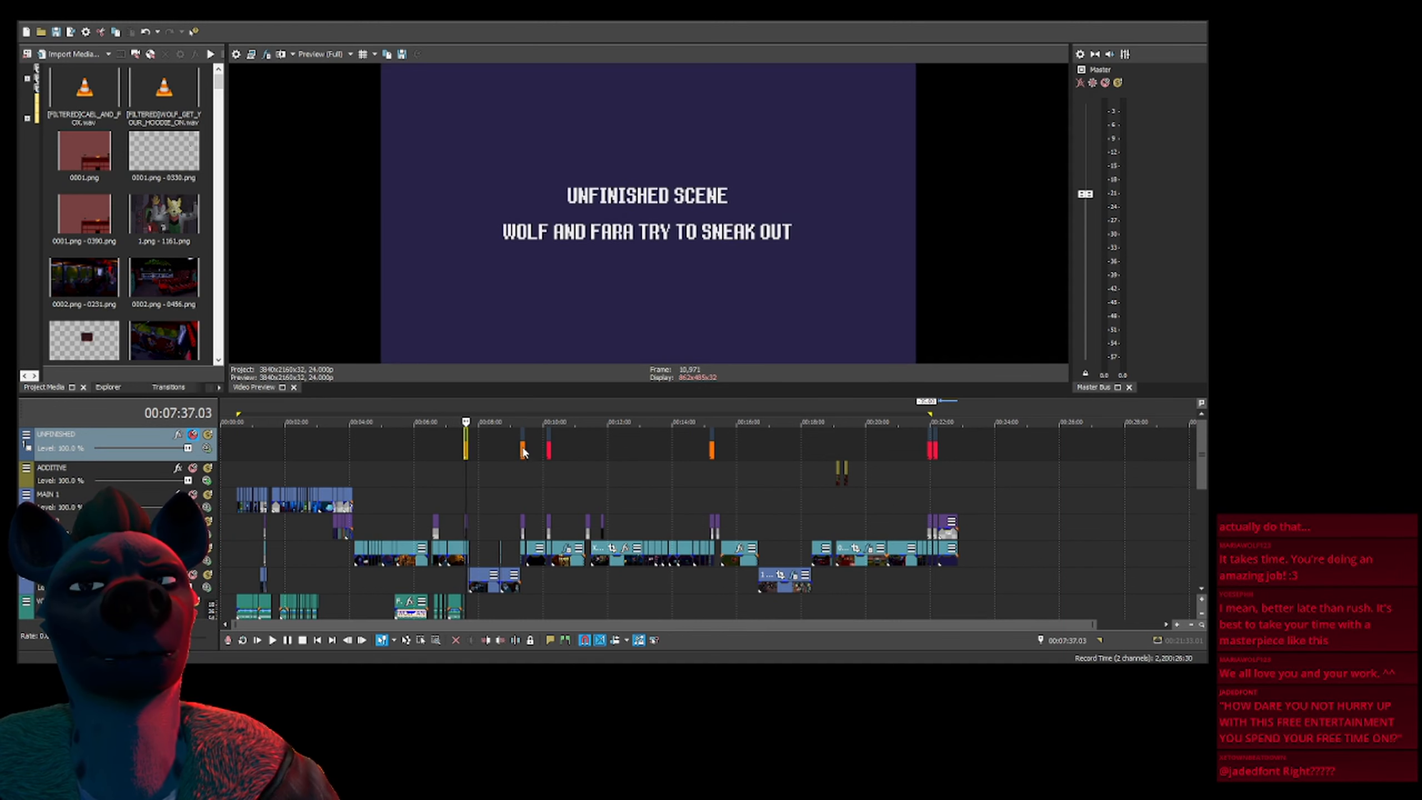
{"action": "left_click", "coordinate": [522, 449]}
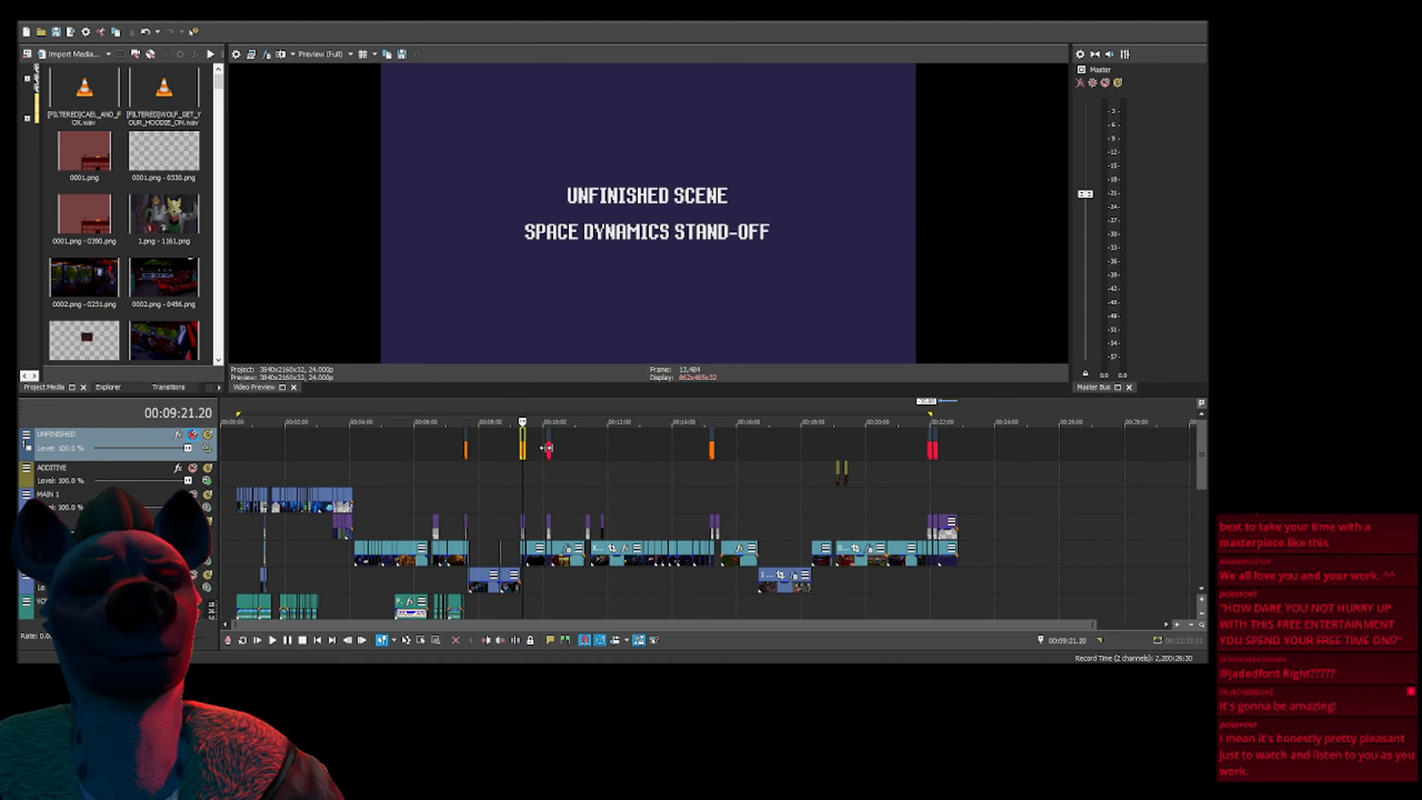
{"action": "left_click", "coordinate": [548, 448]}
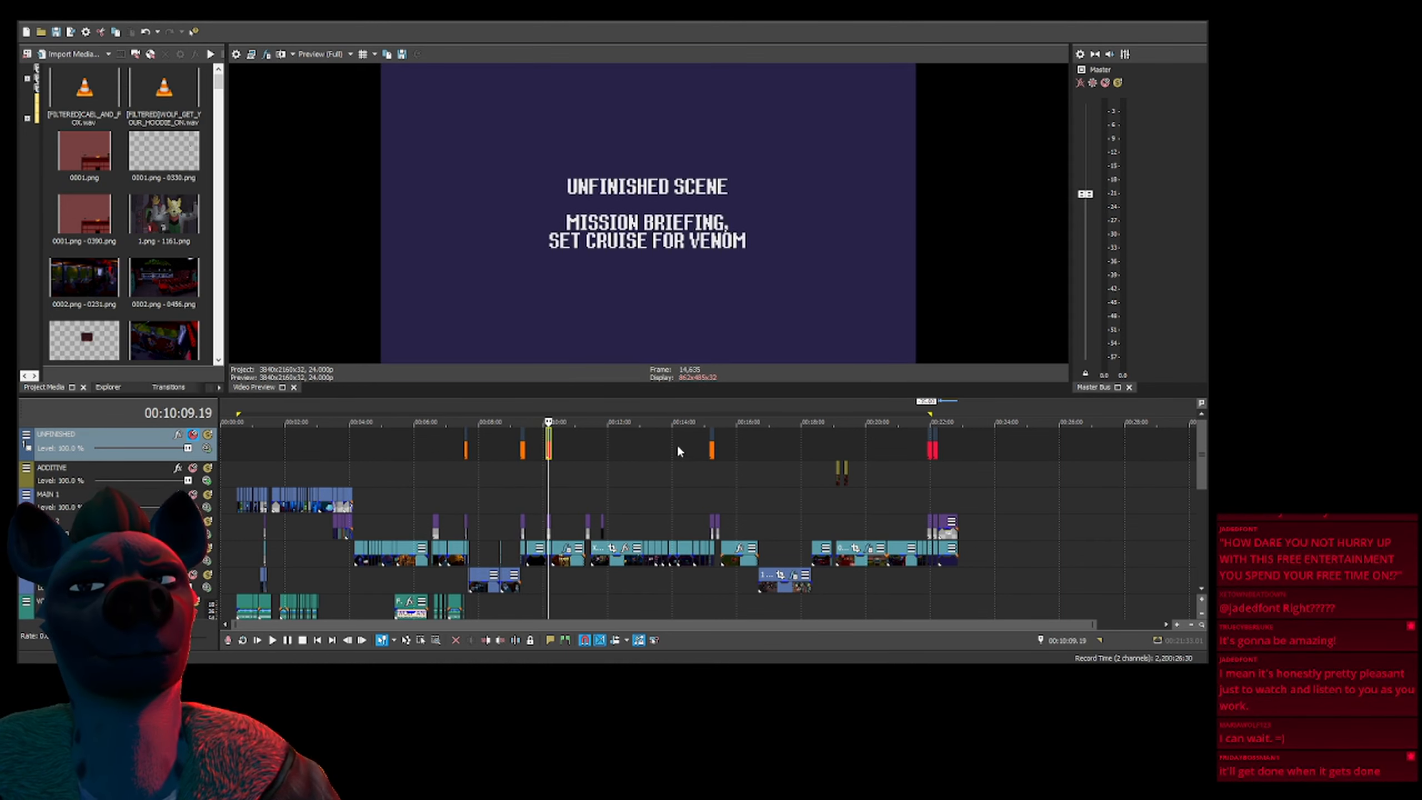
{"action": "left_click", "coordinate": [711, 448]}
{"action": "key", "text": "Right"}
{"action": "key", "text": "Right"}
{"action": "key", "text": "Right"}
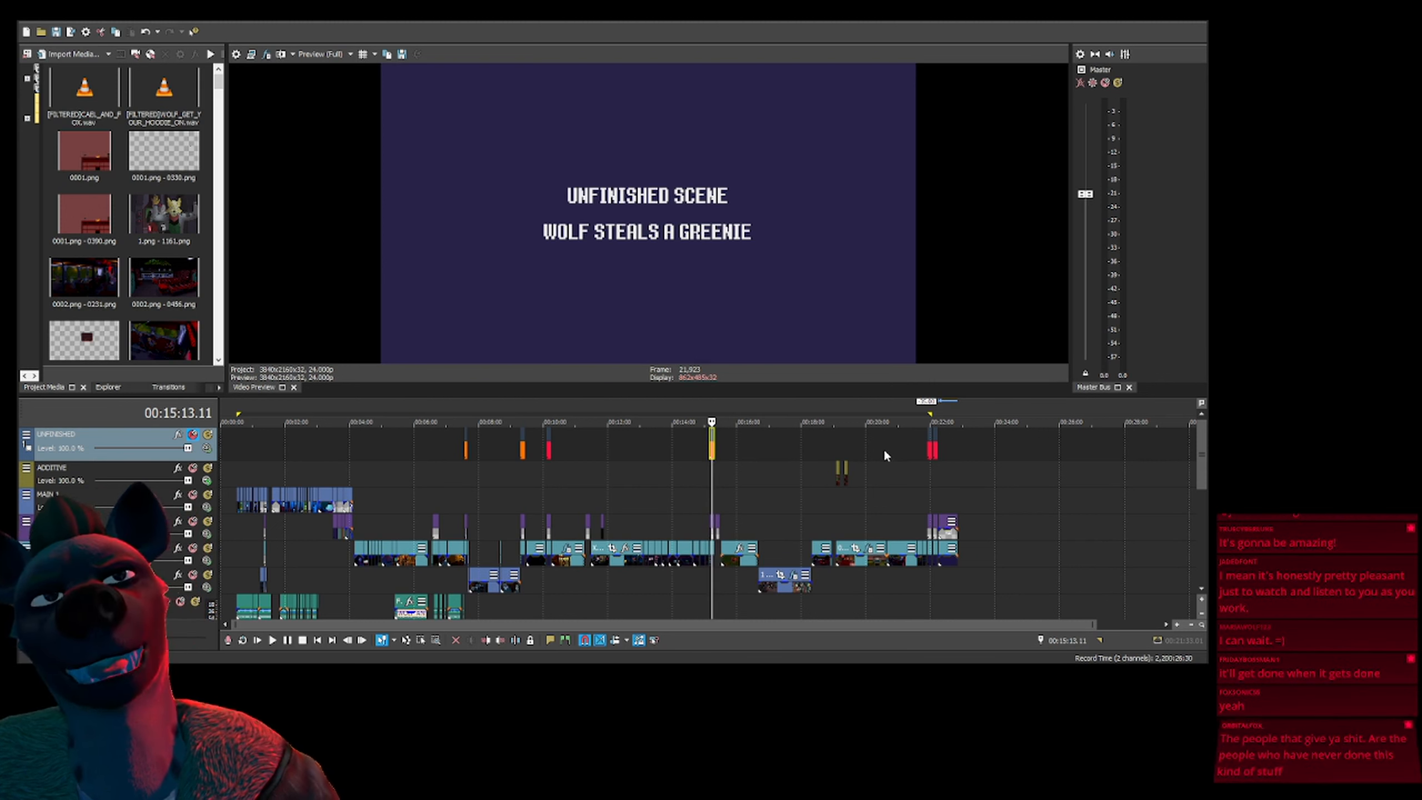
{"action": "left_click", "coordinate": [931, 452]}
{"action": "left_click", "coordinate": [933, 452]}
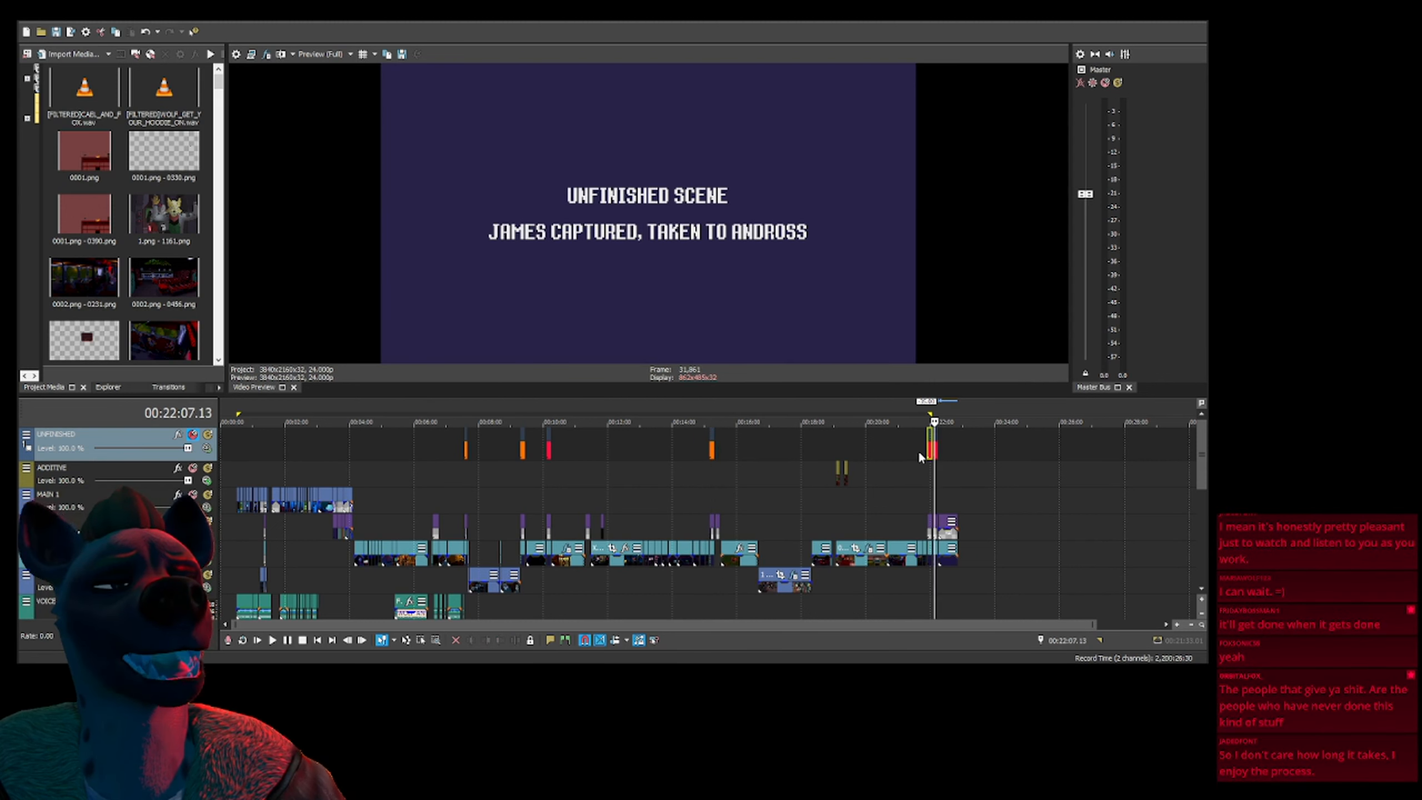
Examine the "Confronted by the Separatists" marker from its start up close and within the surrounding timeline
{"action": "left_click", "coordinate": [927, 452]}
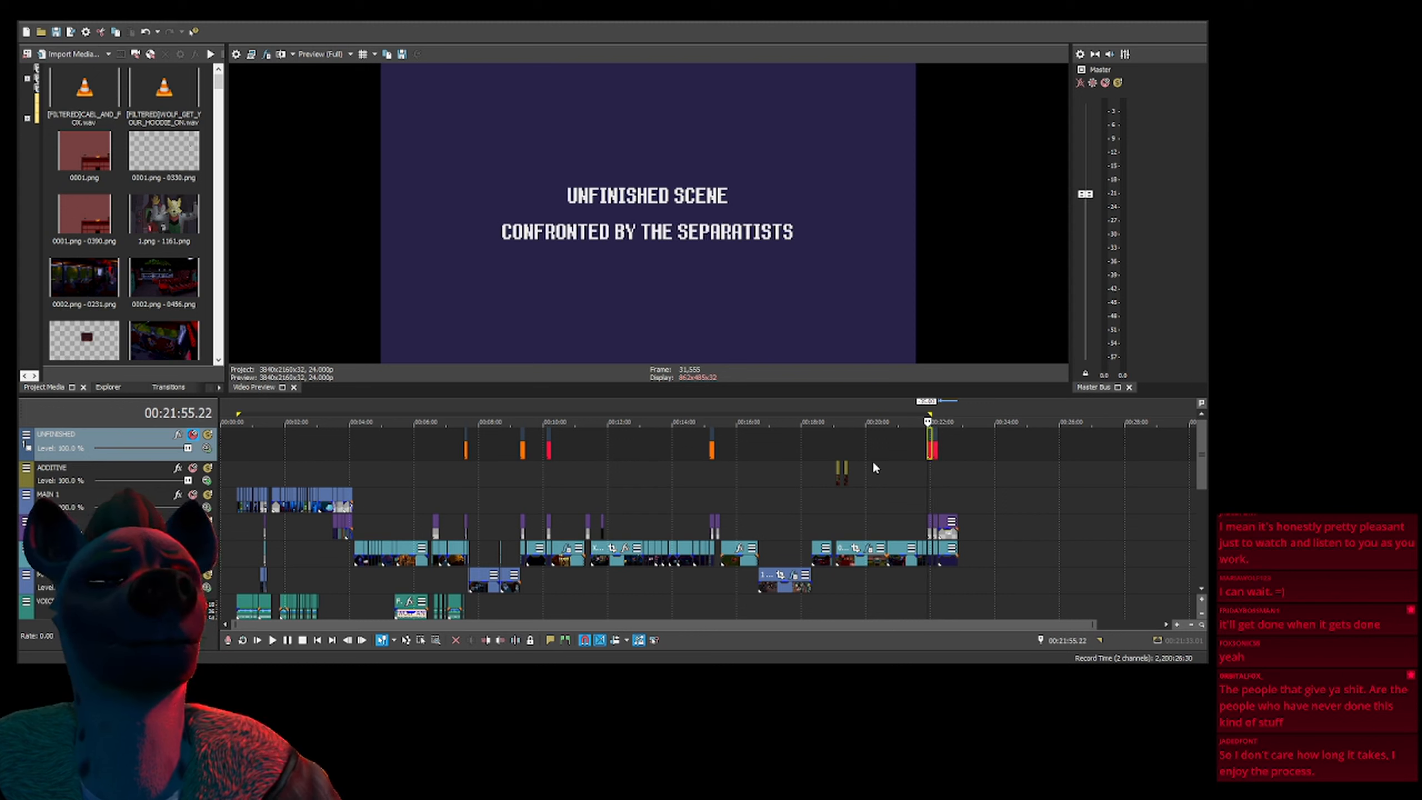
{"action": "scroll", "coordinate": [875, 462], "scroll_direction": "up", "scroll_amount": 5}
{"action": "scroll", "coordinate": [771, 491], "scroll_direction": "up", "scroll_amount": 4}
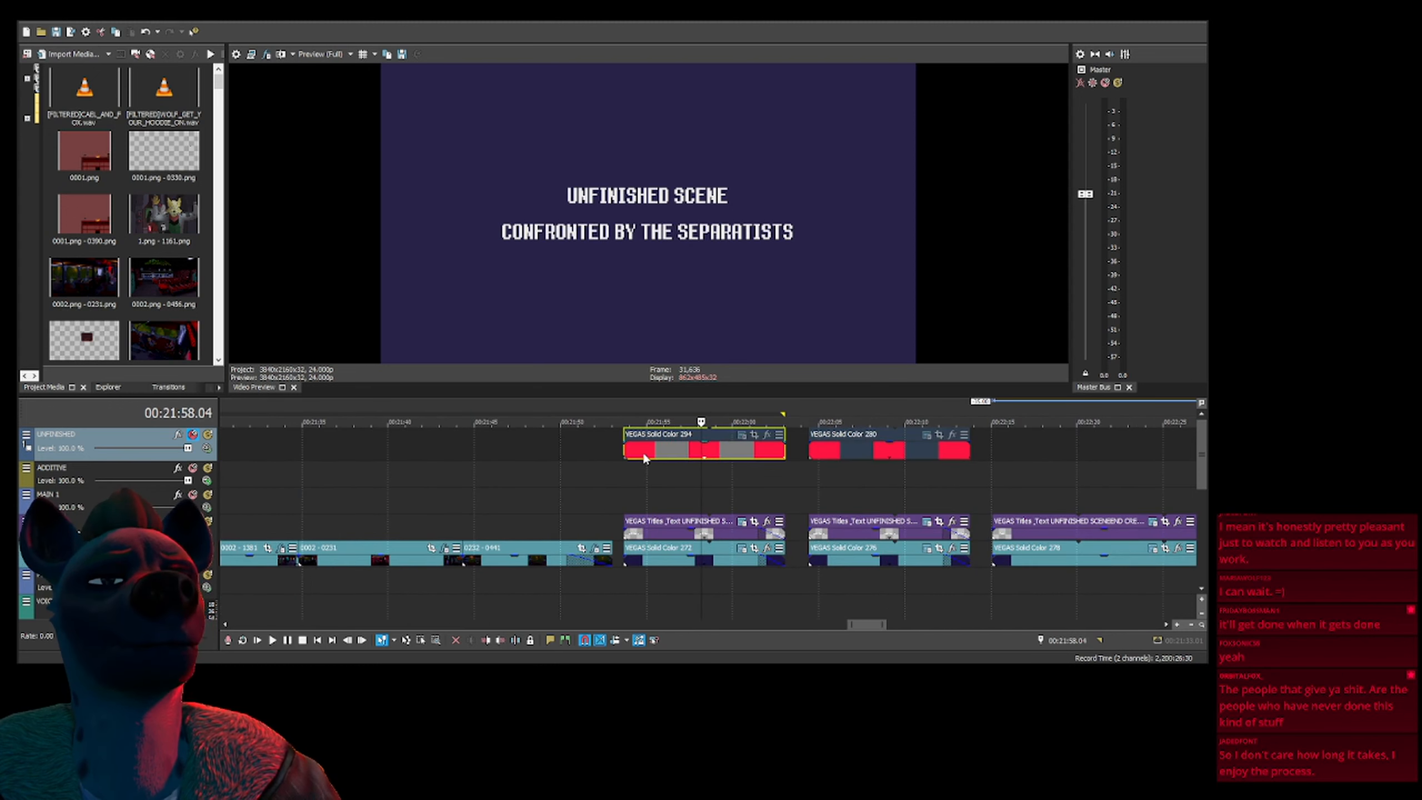
{"action": "left_click", "coordinate": [625, 446]}
{"action": "scroll", "coordinate": [679, 452], "scroll_direction": "up", "scroll_amount": 2}
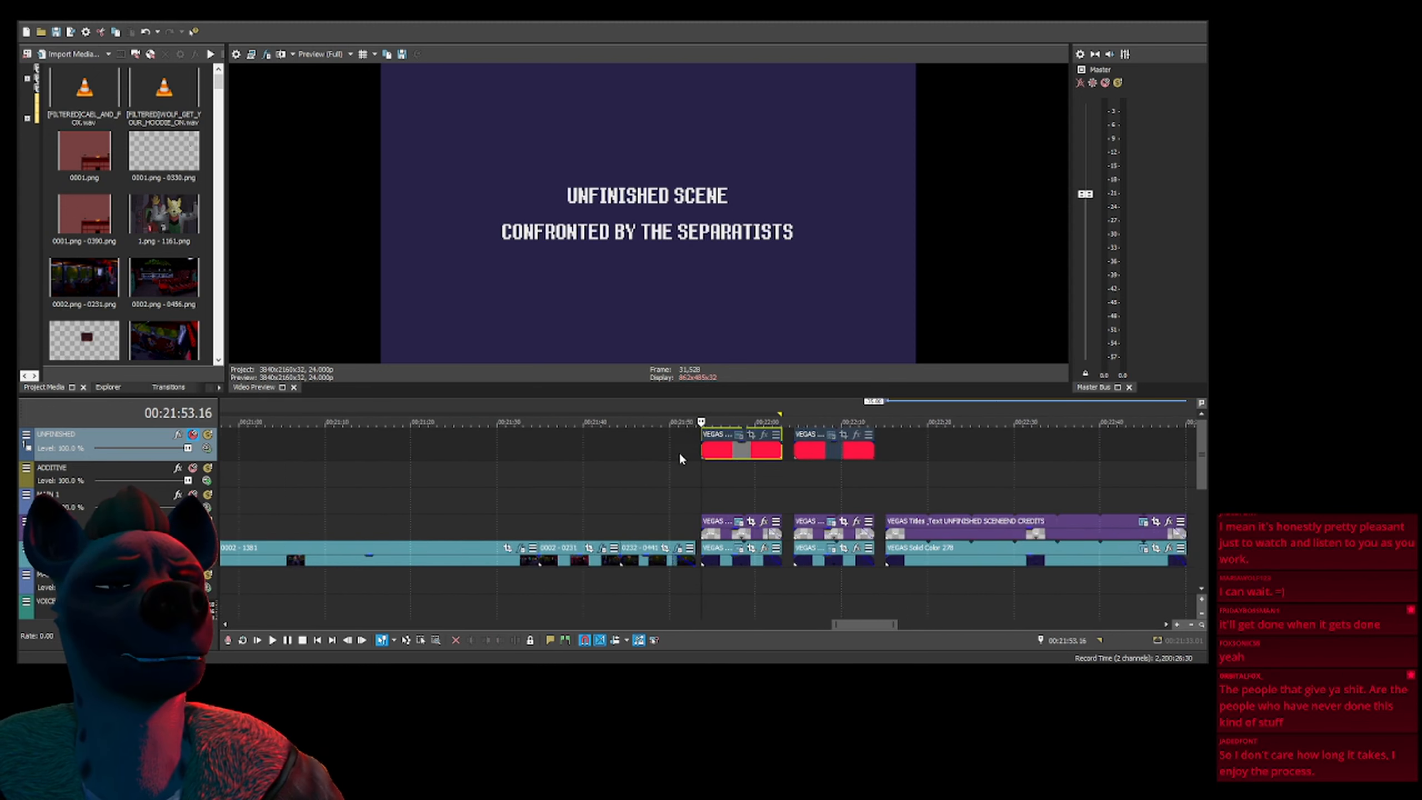
{"action": "scroll", "coordinate": [819, 455], "scroll_direction": "down", "scroll_amount": 8}
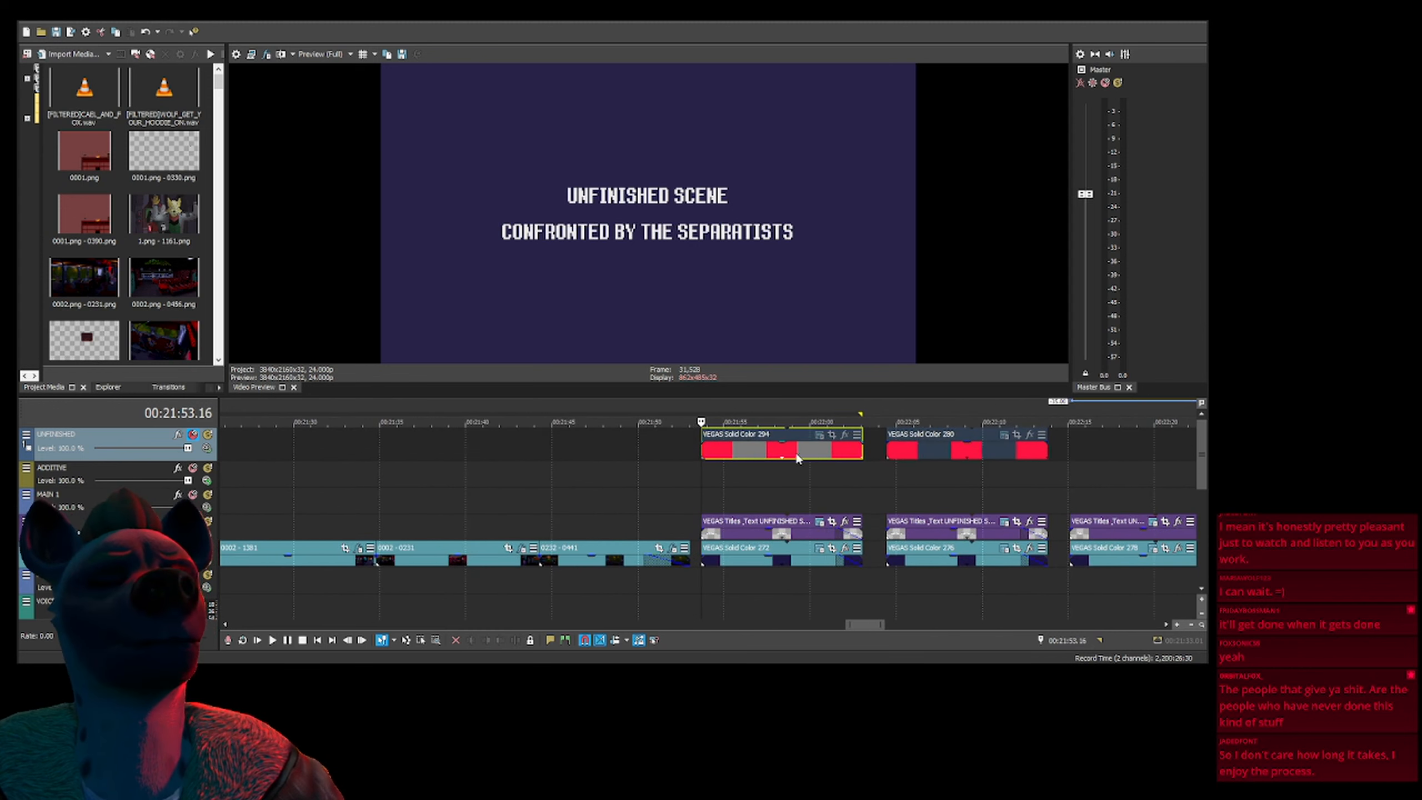
{"action": "scroll", "coordinate": [671, 454], "scroll_direction": "down", "scroll_amount": 6}
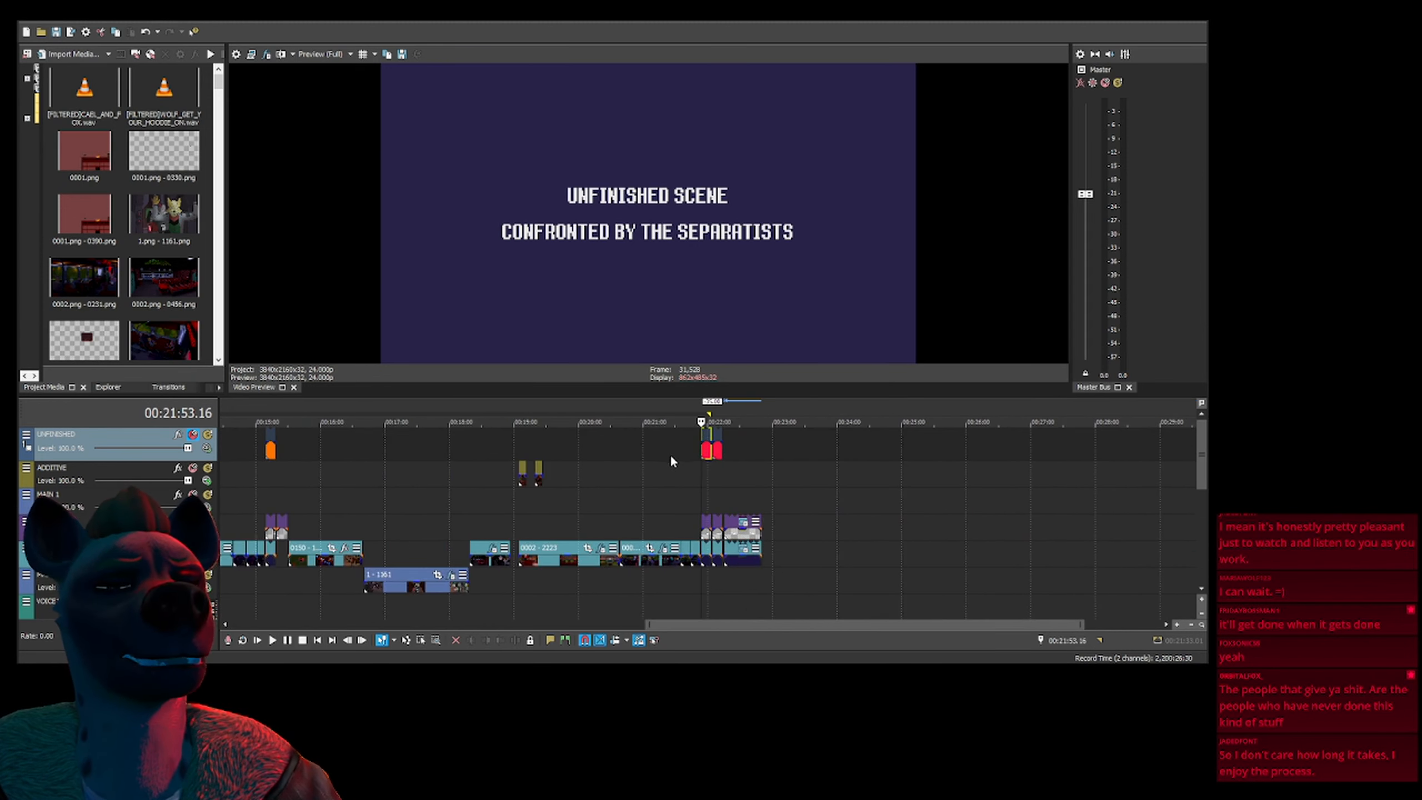
{"action": "scroll", "coordinate": [516, 472], "scroll_direction": "down", "scroll_amount": 4}
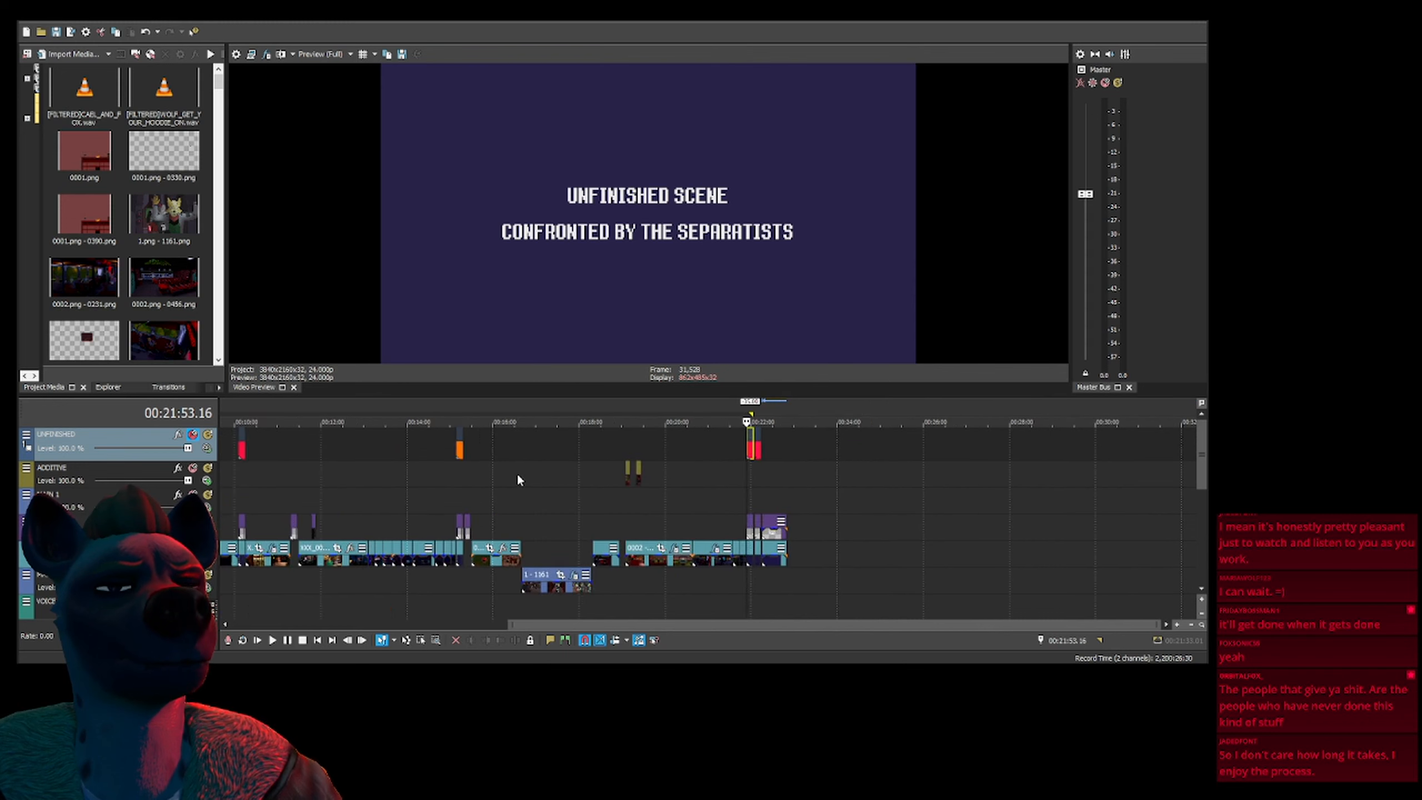